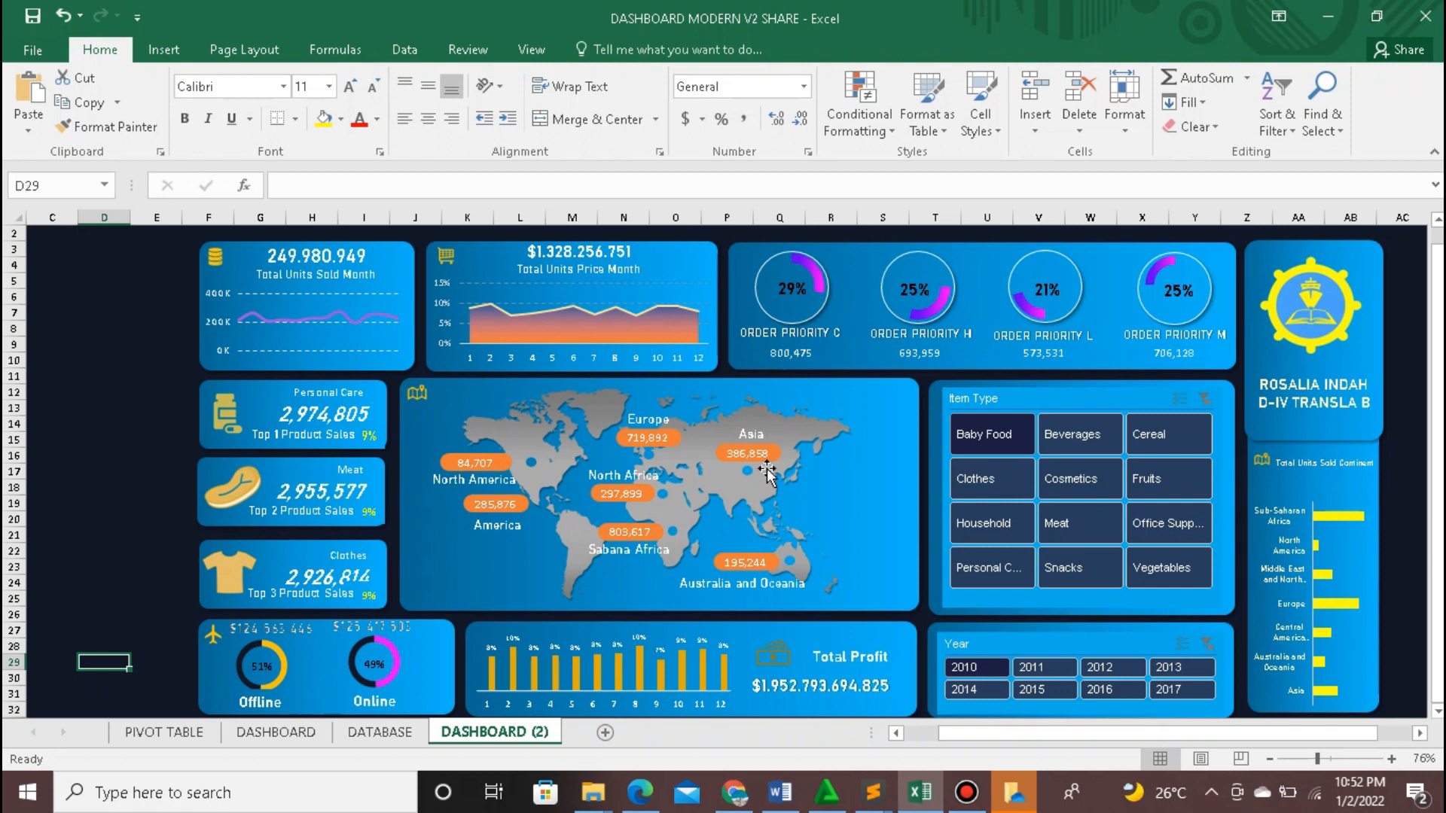
Step: Open the DATABASE sheet and examine the filter lists of the Item Type, Region and Country columns
{"action": "left_click", "coordinate": [391, 737]}
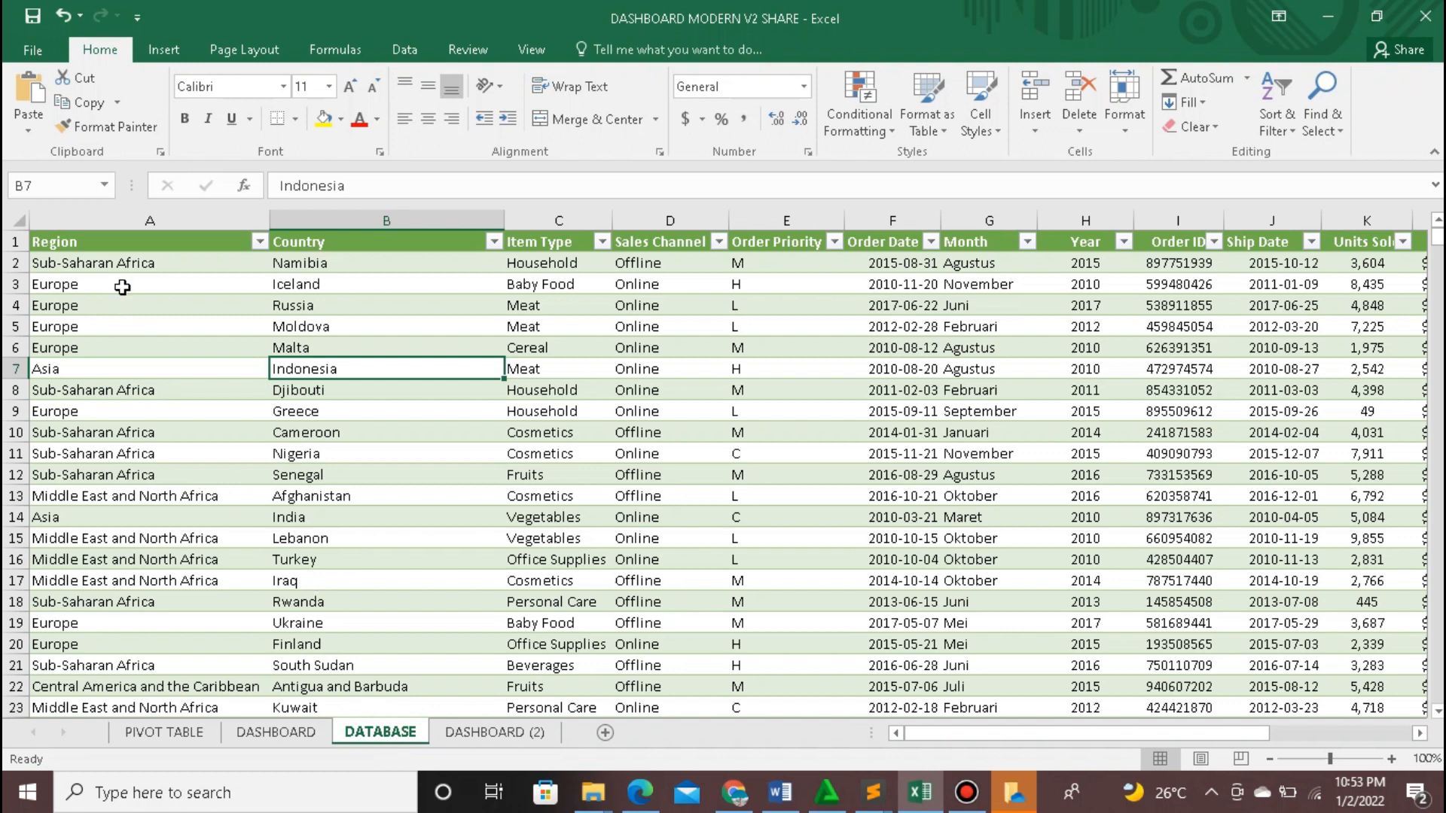
{"action": "left_click", "coordinate": [787, 241]}
{"action": "left_click", "coordinate": [602, 241]}
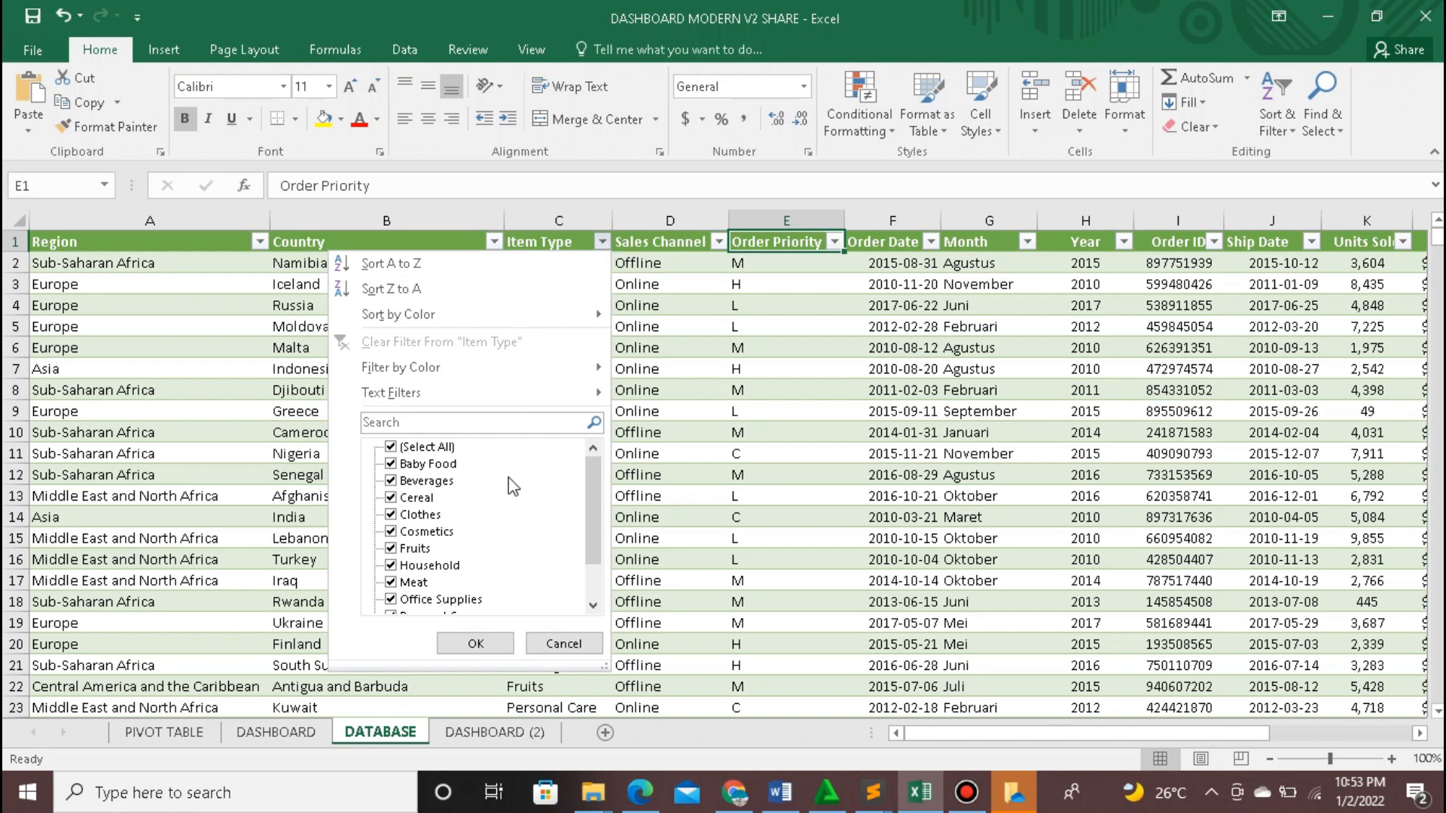
{"action": "left_click", "coordinate": [593, 606]}
{"action": "left_click", "coordinate": [593, 605]}
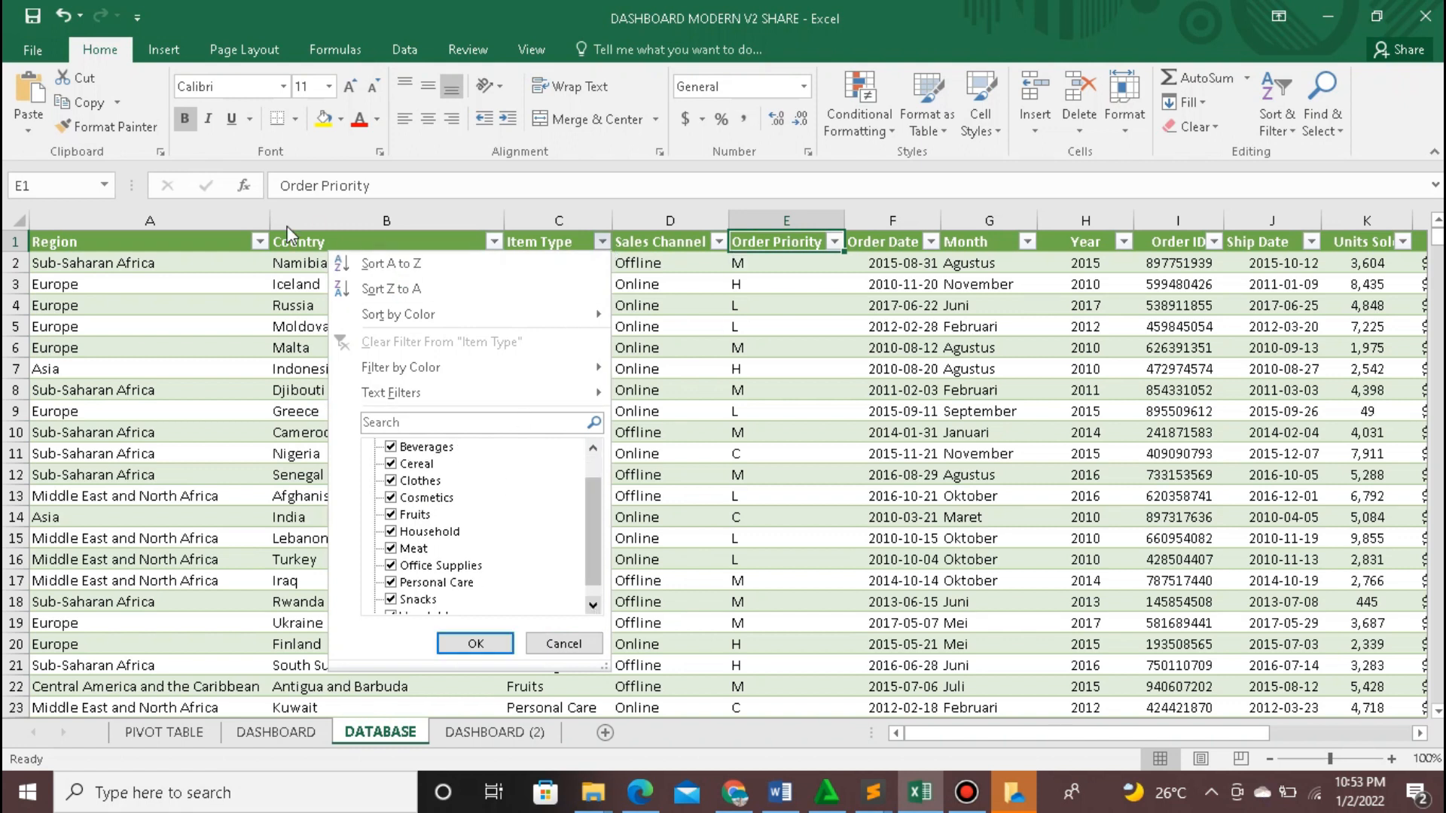
{"action": "left_click", "coordinate": [259, 242]}
{"action": "left_click", "coordinate": [260, 242]}
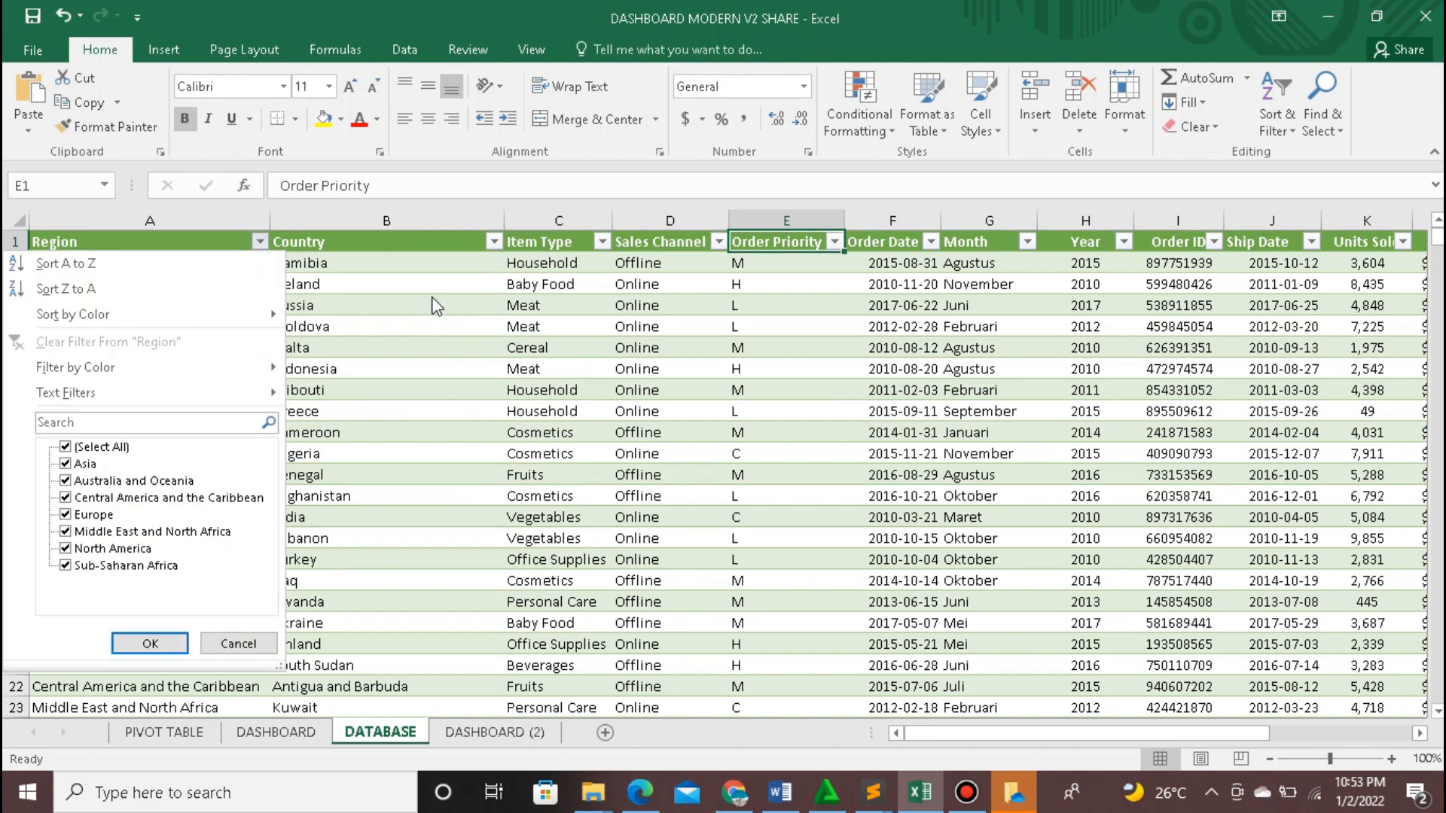
{"action": "left_click", "coordinate": [496, 247]}
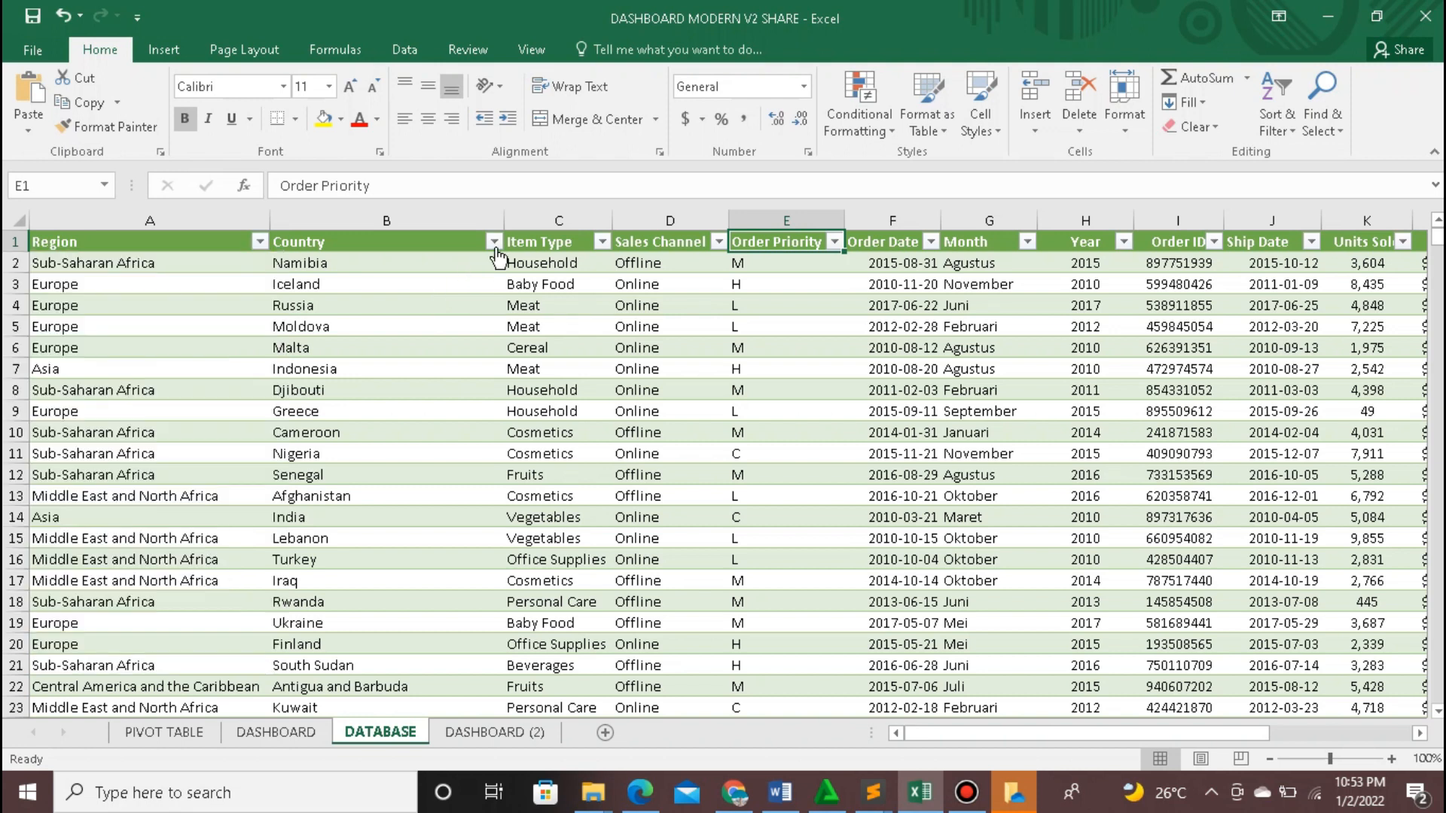
{"action": "left_click", "coordinate": [494, 242]}
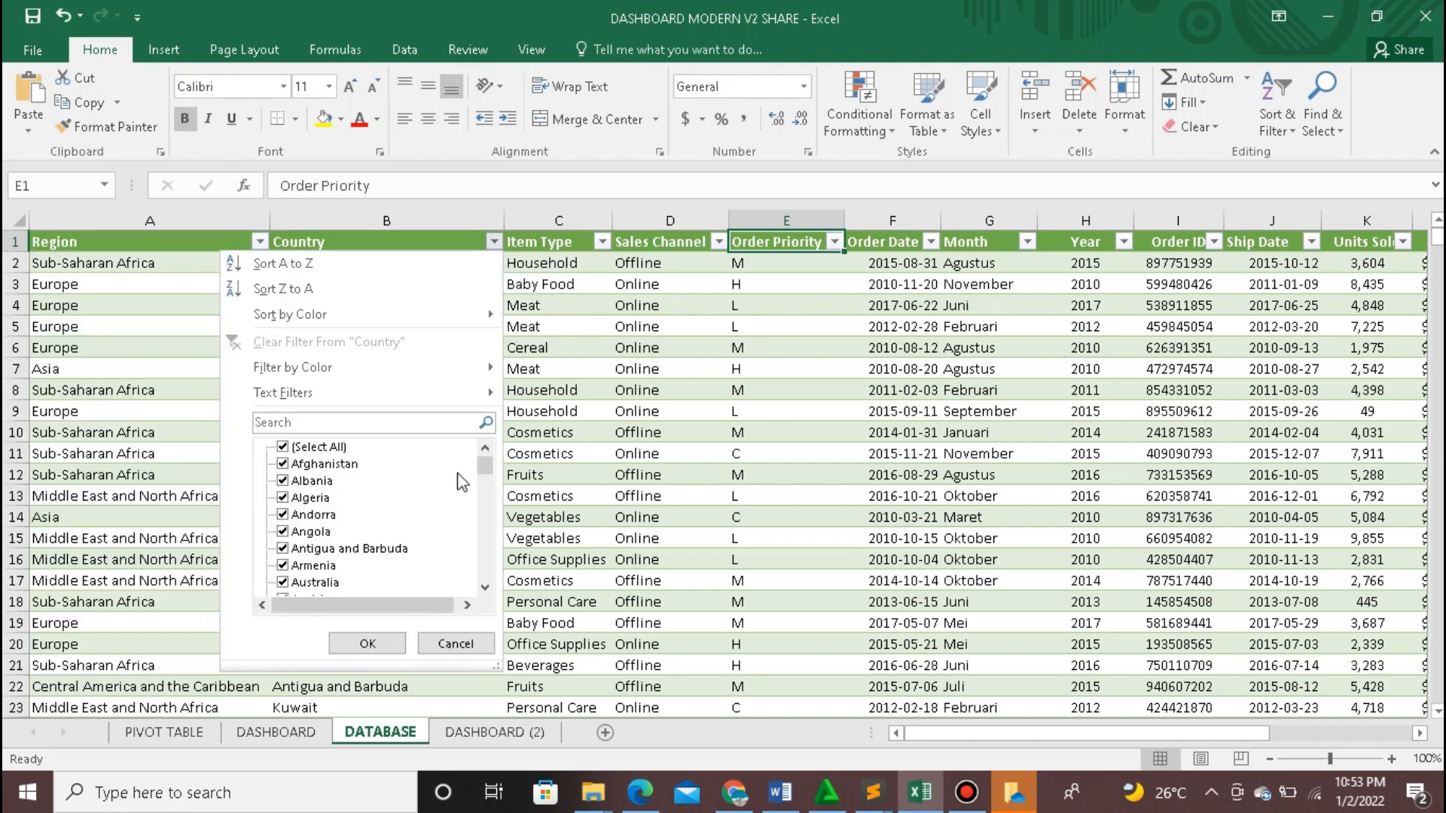
{"action": "scroll", "coordinate": [486, 584], "scroll_direction": "down", "scroll_amount": 4}
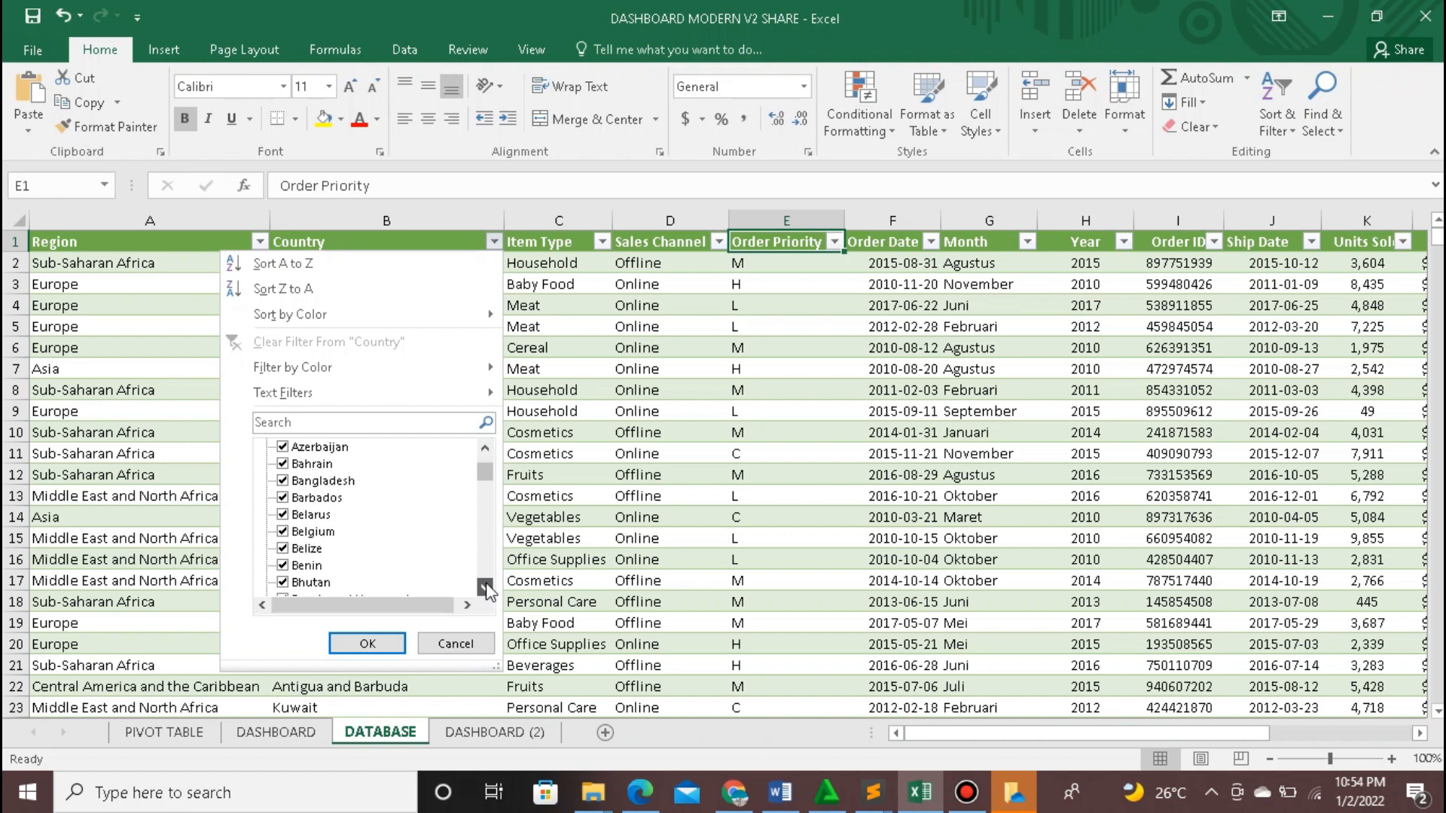
{"action": "left_click", "coordinate": [369, 643]}
Step: Examine the filter lists of the Sales Channel, Order Priority and Order Date columns
{"action": "left_click", "coordinate": [718, 242]}
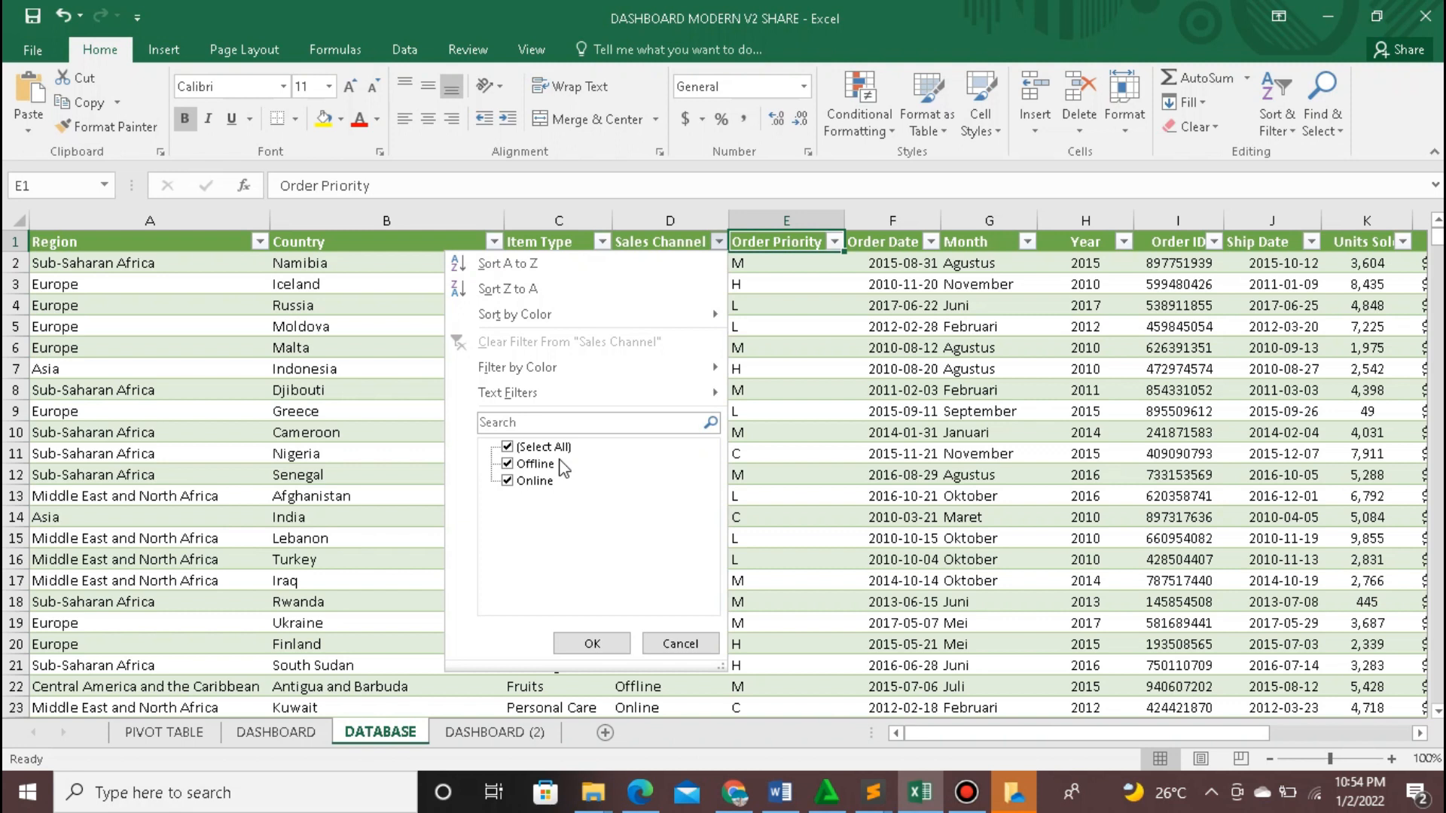
{"action": "left_click", "coordinate": [833, 243]}
{"action": "left_click", "coordinate": [834, 242]}
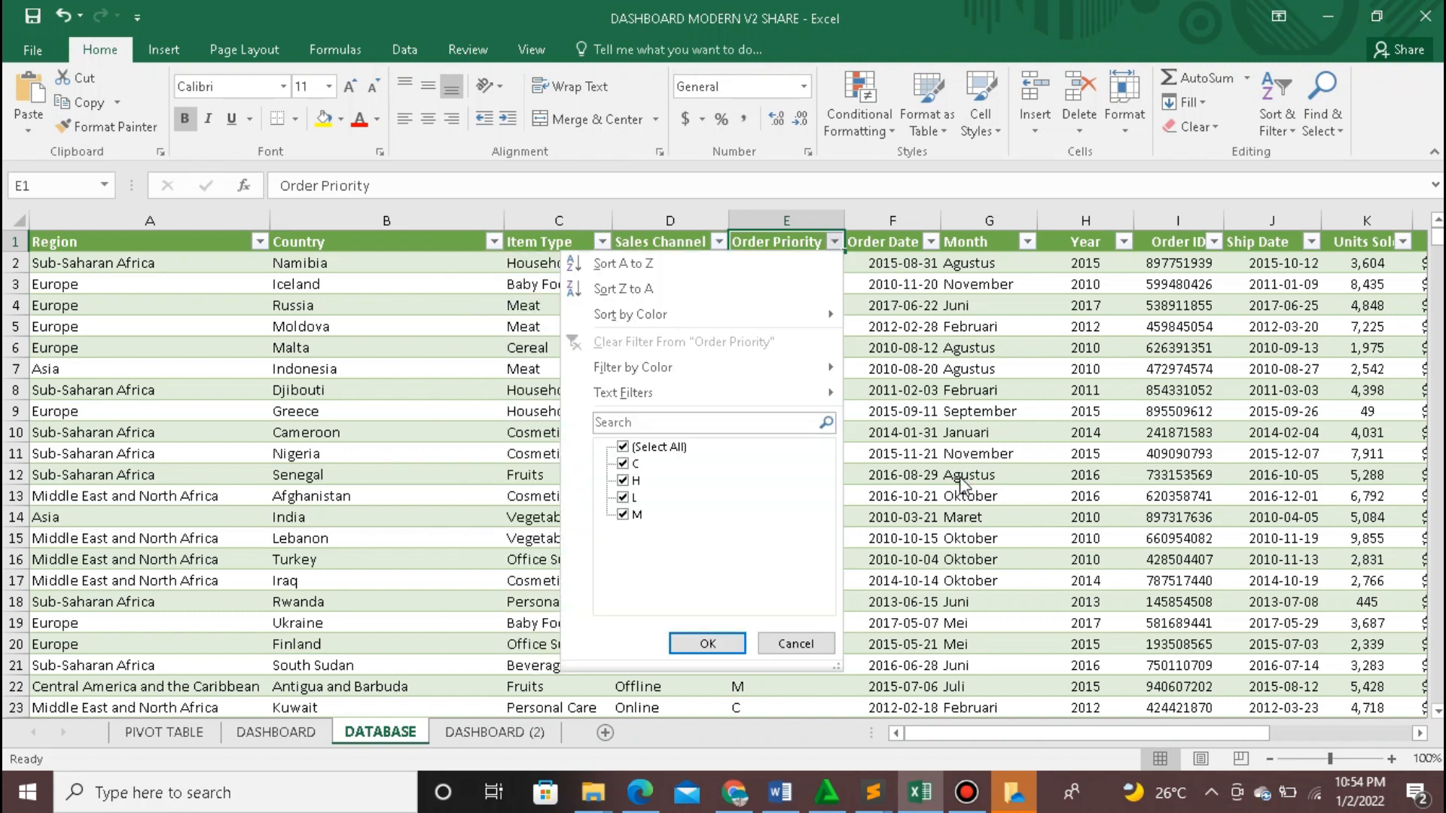
{"action": "left_click", "coordinate": [962, 486]}
{"action": "left_click", "coordinate": [834, 243]}
{"action": "left_click", "coordinate": [833, 242]}
{"action": "left_click", "coordinate": [833, 243]}
{"action": "left_click", "coordinate": [933, 242]}
{"action": "left_click", "coordinate": [931, 242]}
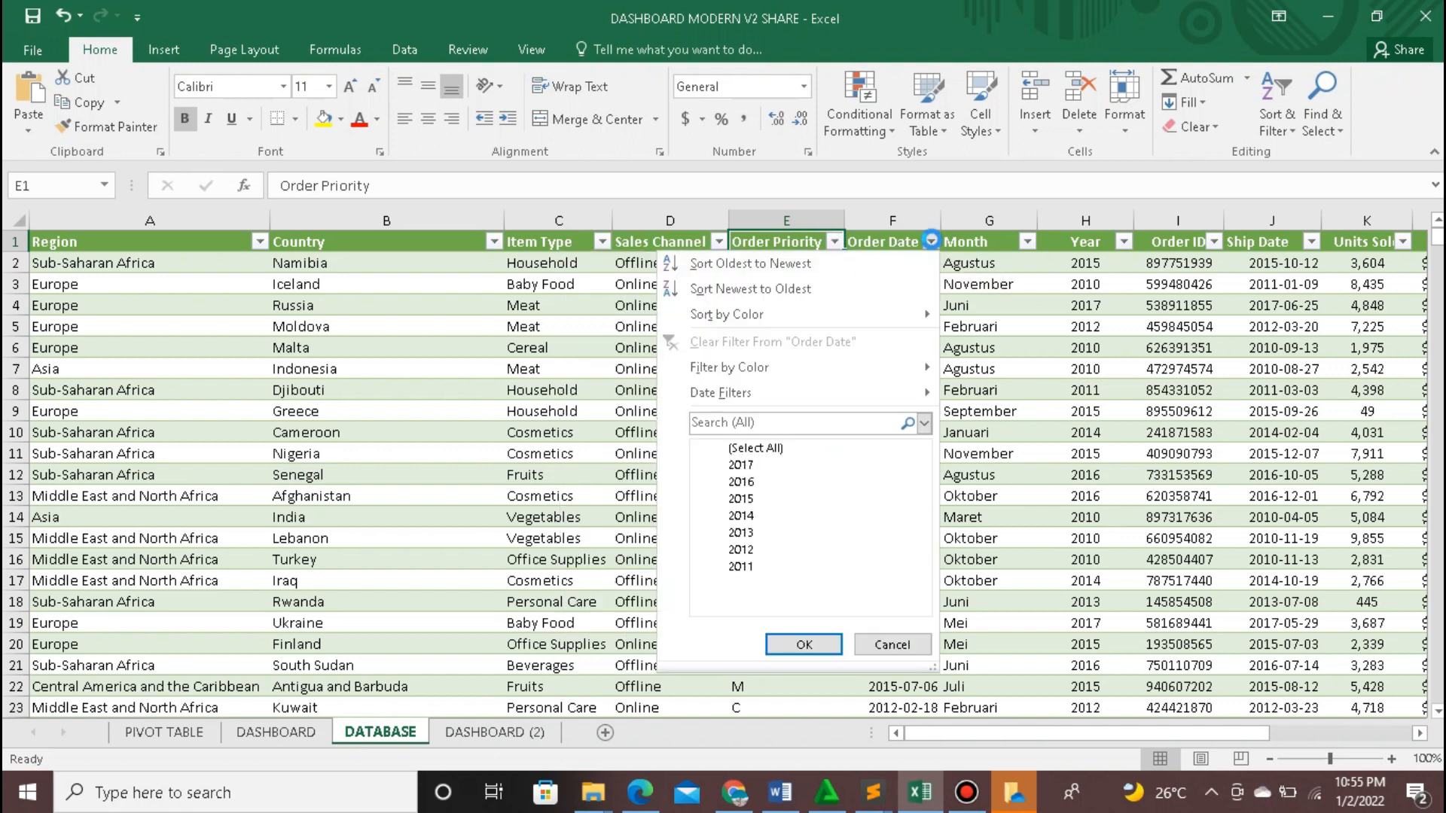
{"action": "left_click", "coordinate": [1026, 243]}
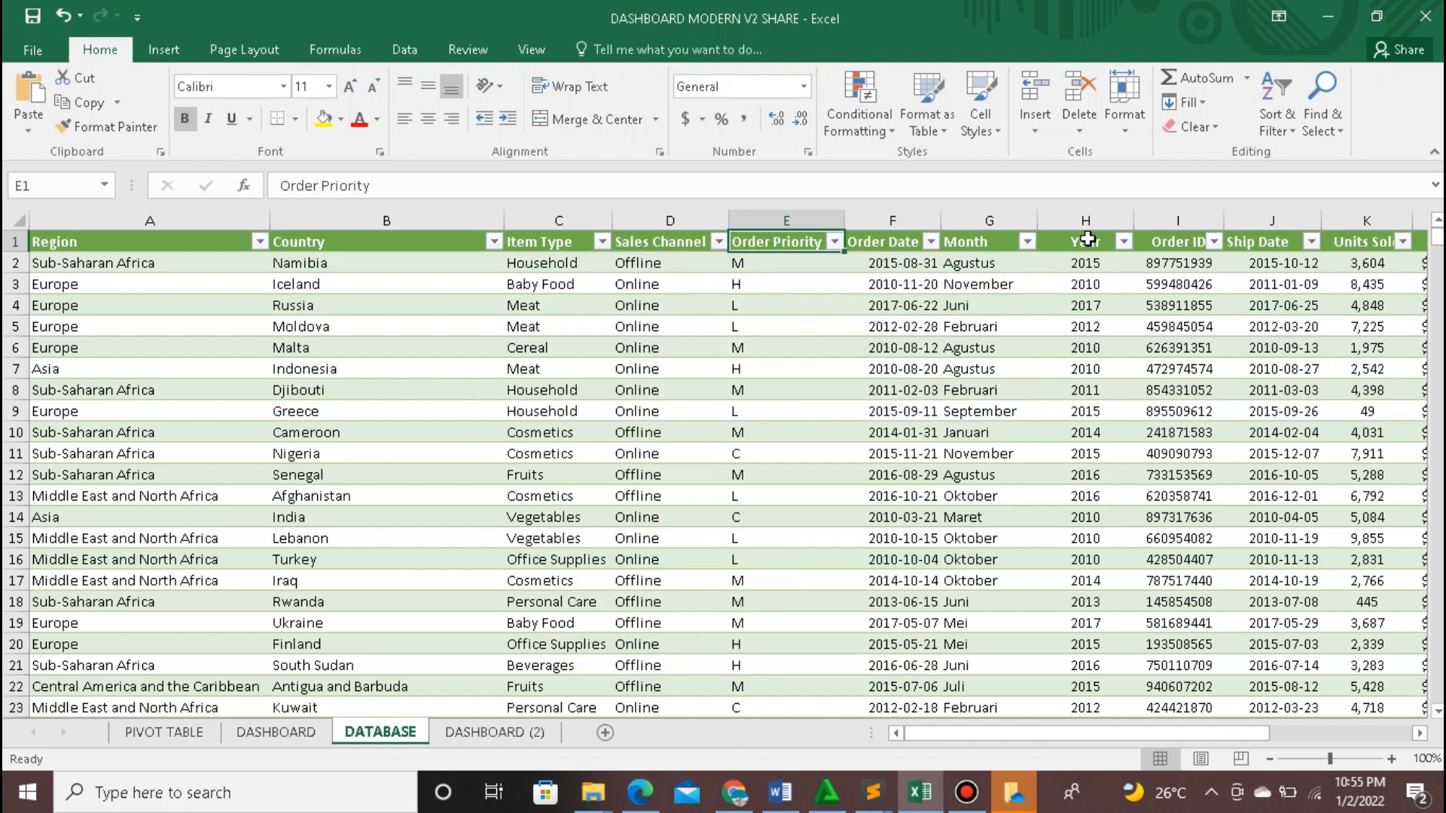
Step: Look over the Ship Date and Units Sold columns of the sales data
{"action": "scroll", "coordinate": [1077, 252], "scroll_direction": "right", "scroll_amount": 2}
{"action": "scroll", "coordinate": [1072, 256], "scroll_direction": "right", "scroll_amount": 1}
{"action": "scroll", "coordinate": [1073, 256], "scroll_direction": "left", "scroll_amount": 1}
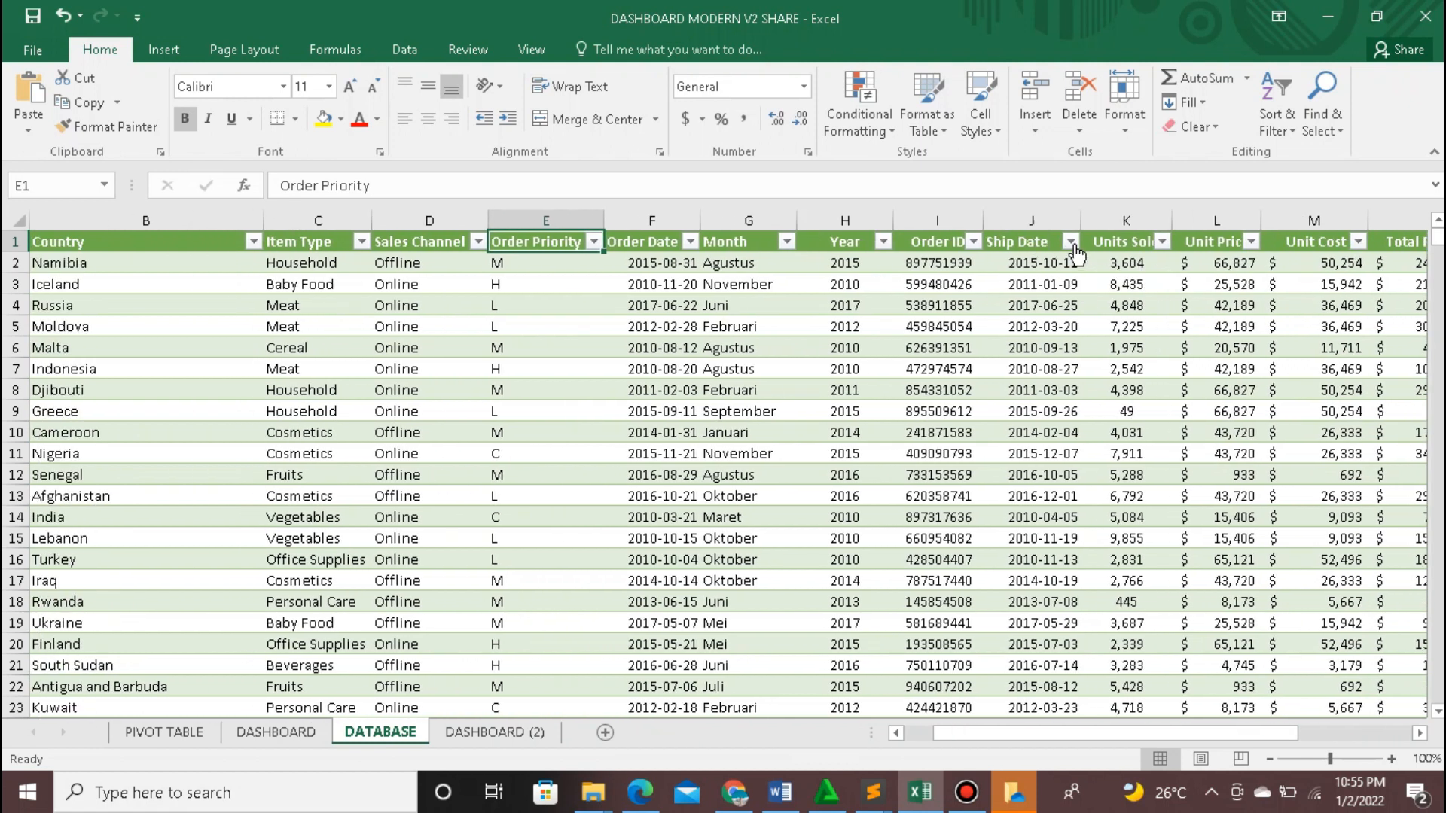
{"action": "left_click", "coordinate": [1070, 242]}
{"action": "left_click", "coordinate": [1157, 254]}
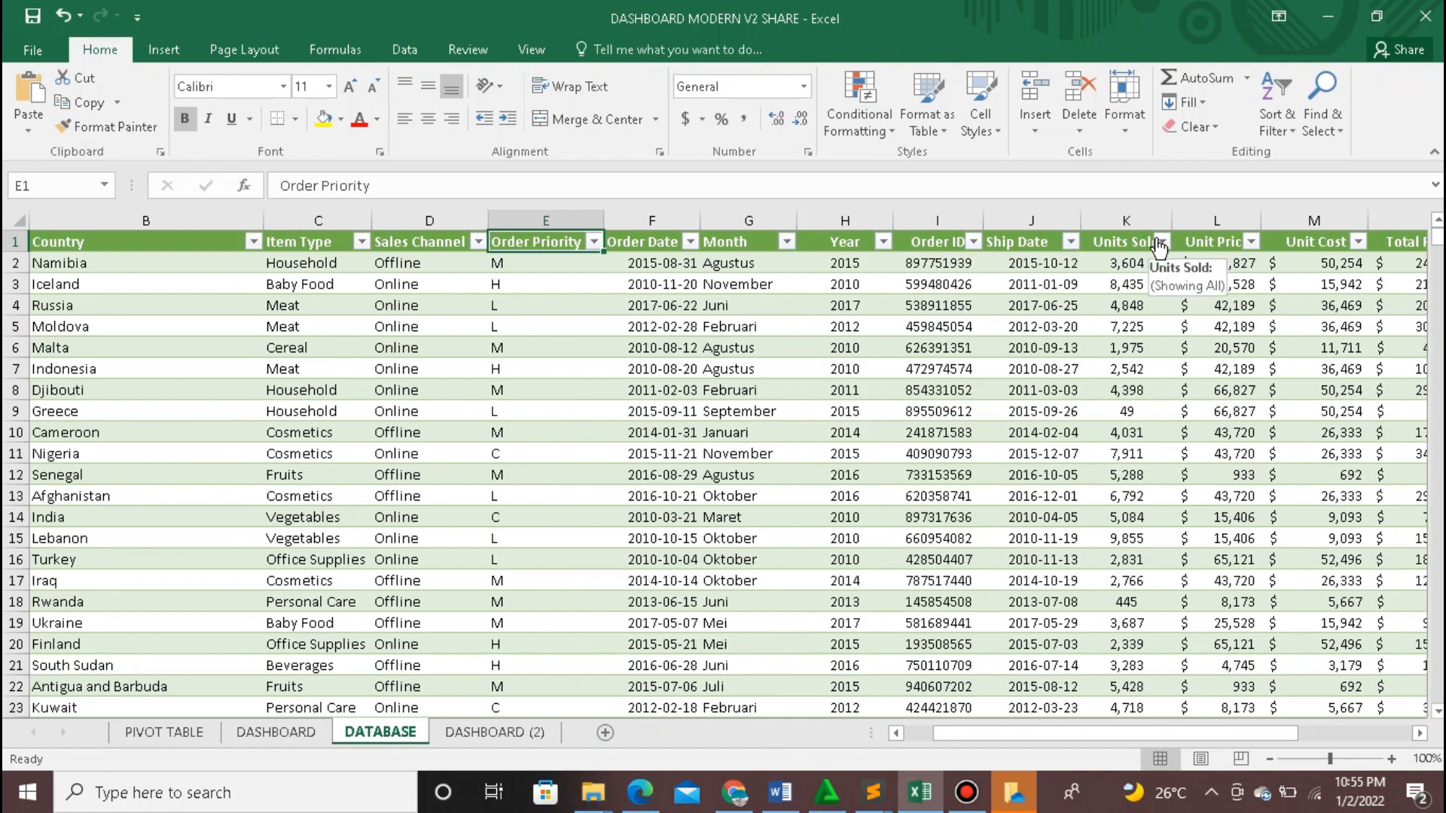
{"action": "left_click", "coordinate": [1162, 242]}
{"action": "left_click", "coordinate": [1218, 257]}
{"action": "scroll", "coordinate": [1243, 302], "scroll_direction": "right", "scroll_amount": 1}
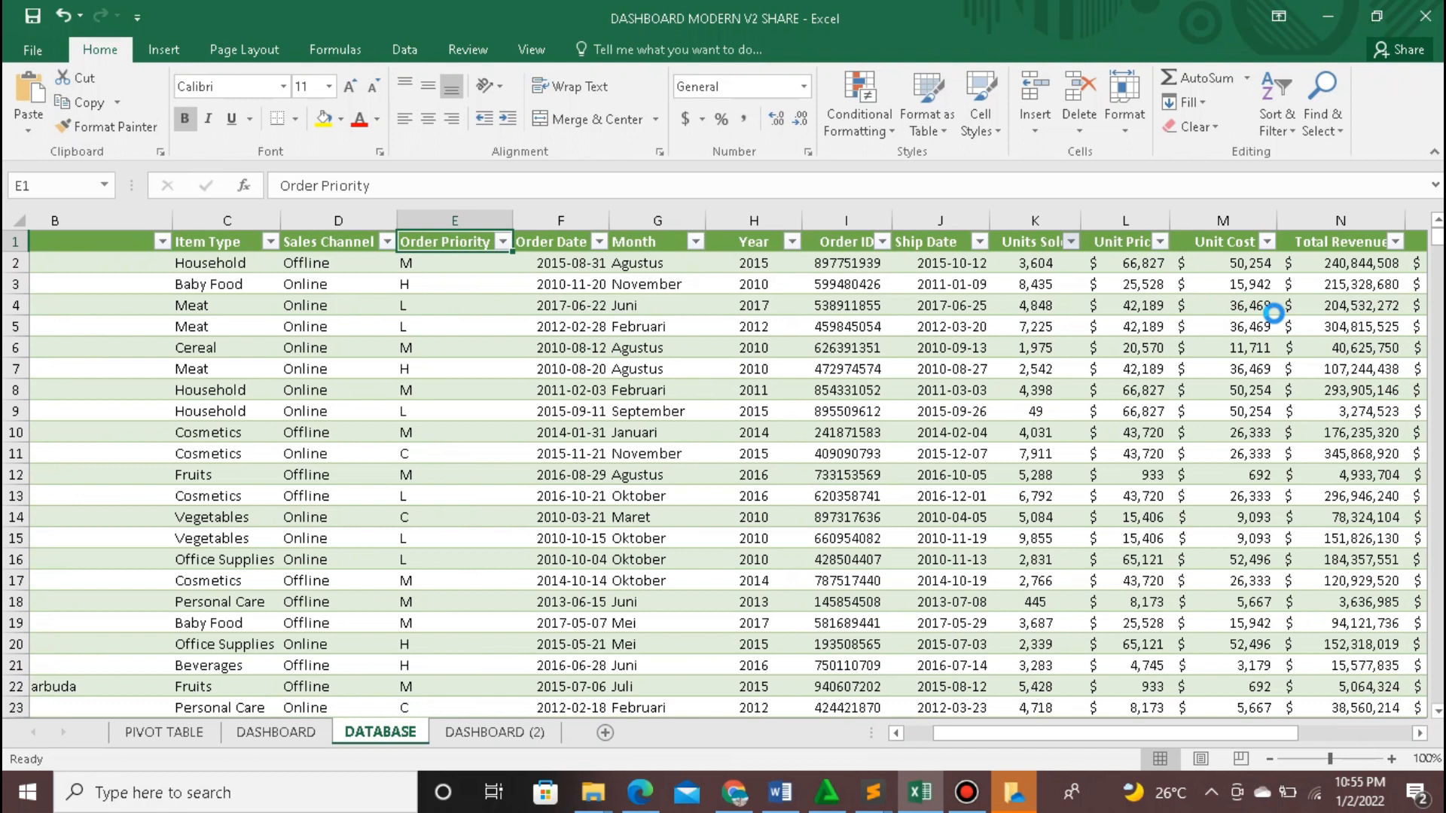
Step: Review the Unit Price, Unit Cost, Total Revenue, Total Cost and Total Profit columns of the sales data
{"action": "left_click", "coordinate": [982, 243]}
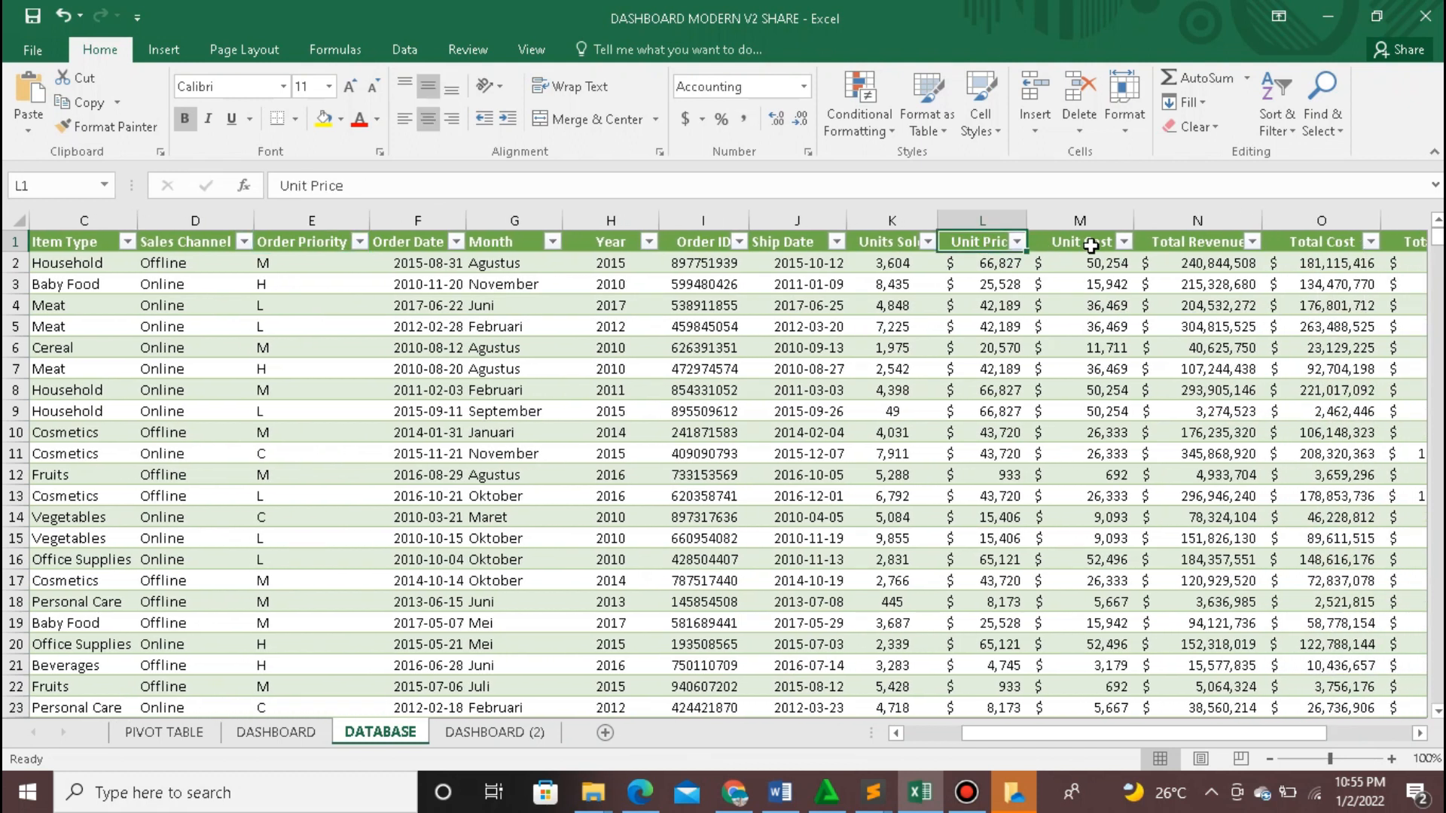
{"action": "scroll", "coordinate": [1090, 245], "scroll_direction": "right", "scroll_amount": 1}
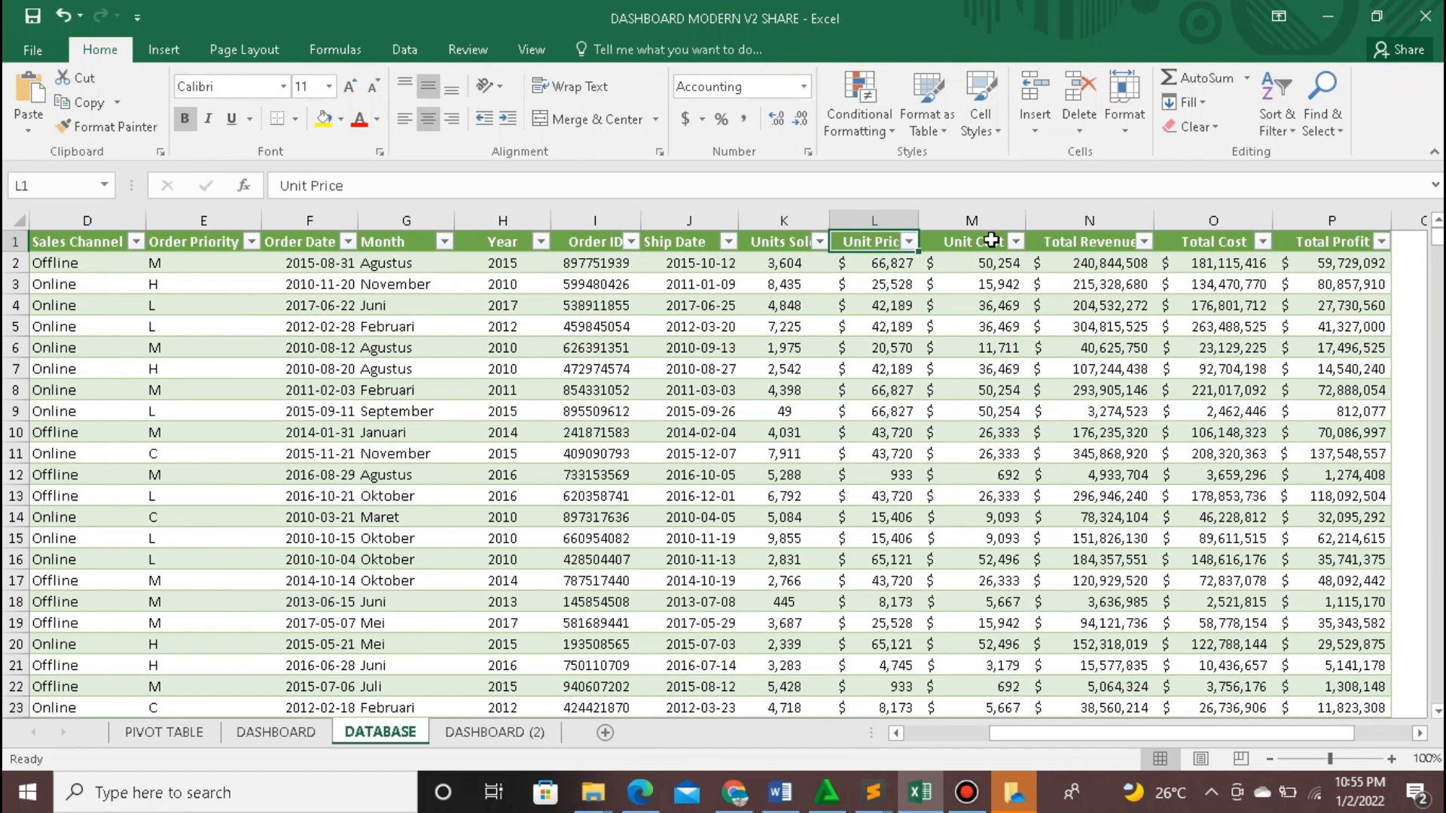
{"action": "left_click", "coordinate": [991, 241]}
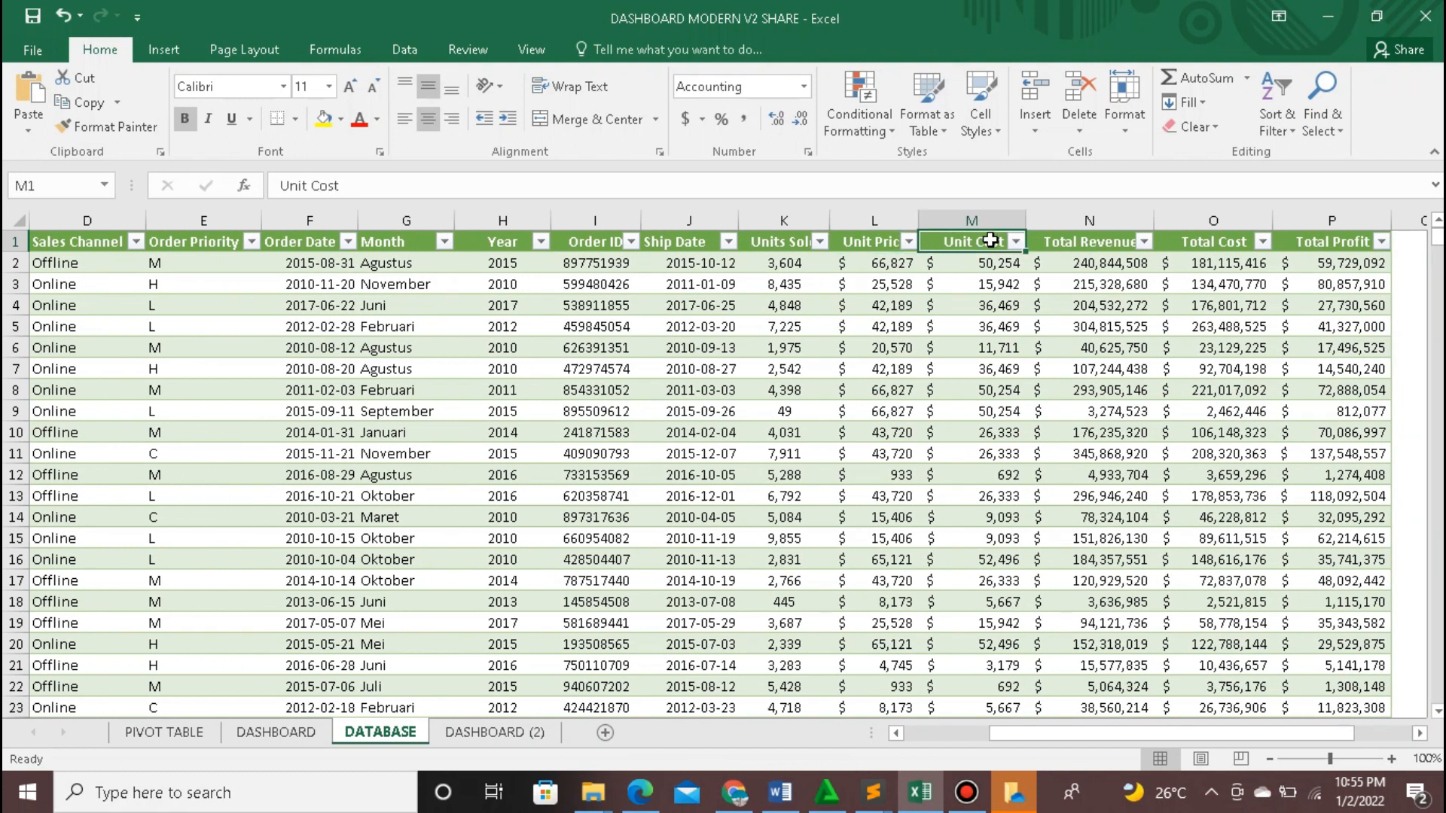
{"action": "left_click", "coordinate": [1081, 241]}
{"action": "scroll", "coordinate": [1081, 241], "scroll_direction": "right", "scroll_amount": 1}
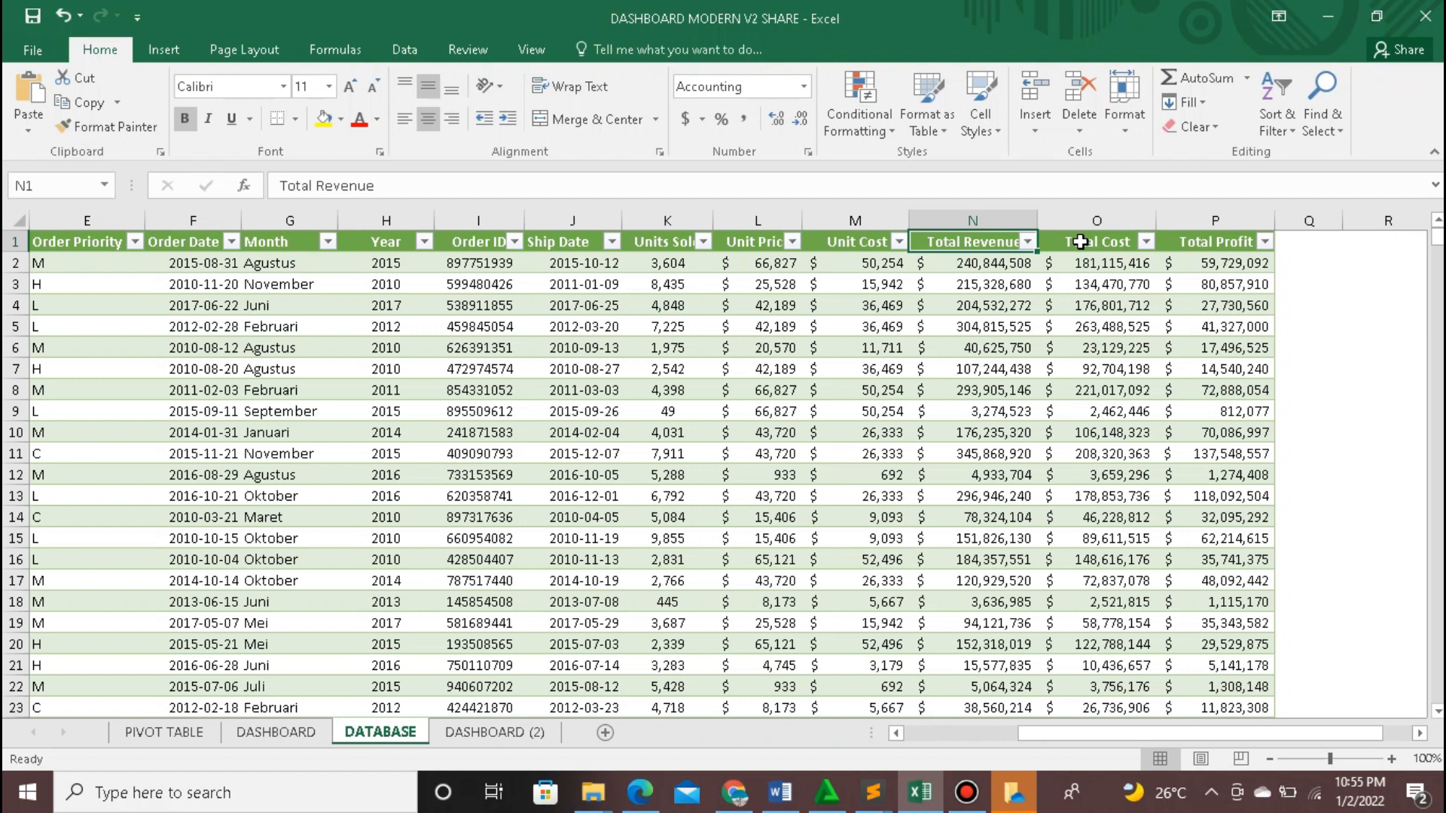
{"action": "left_click", "coordinate": [1098, 241]}
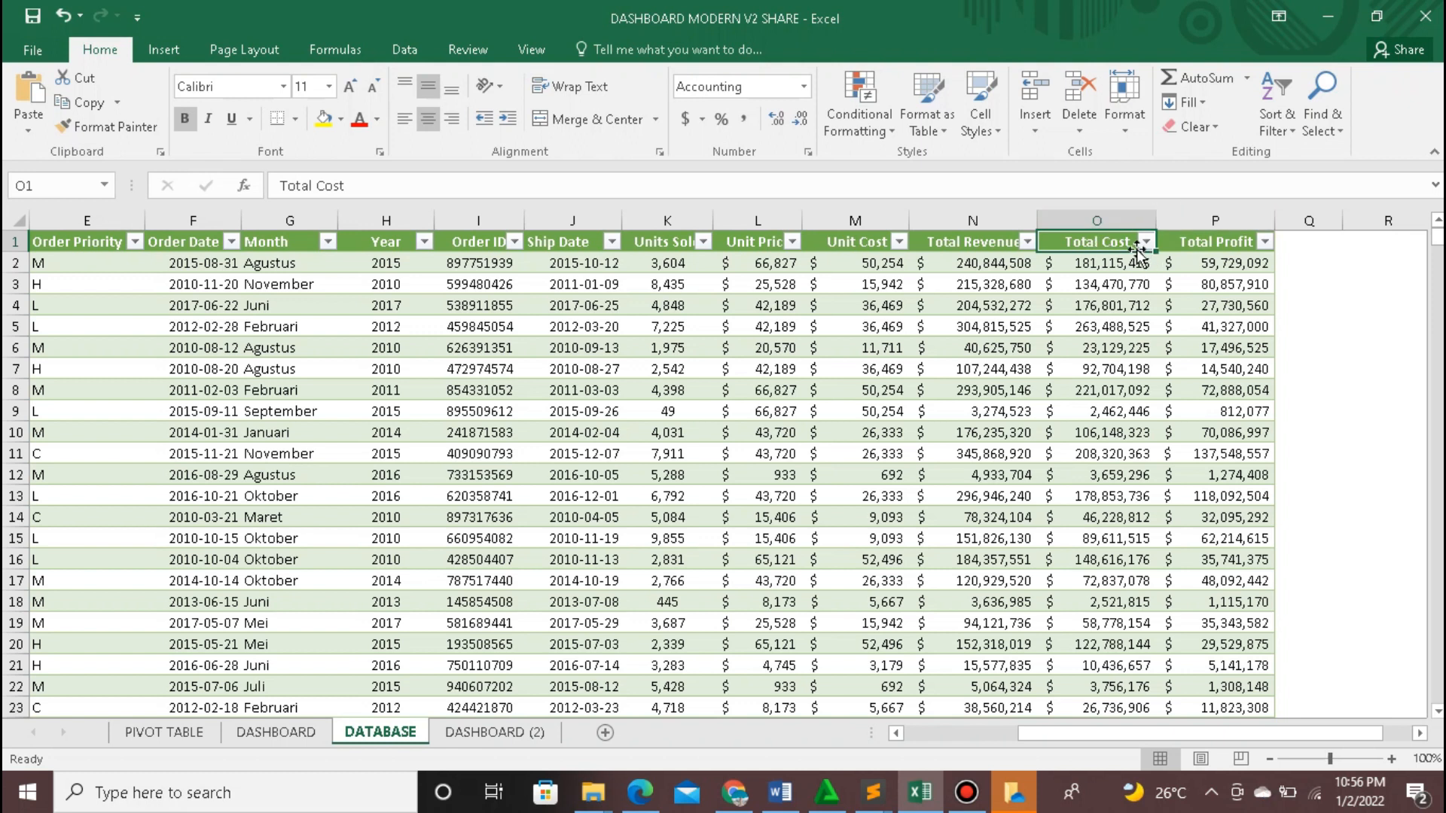
{"action": "left_click", "coordinate": [1193, 242]}
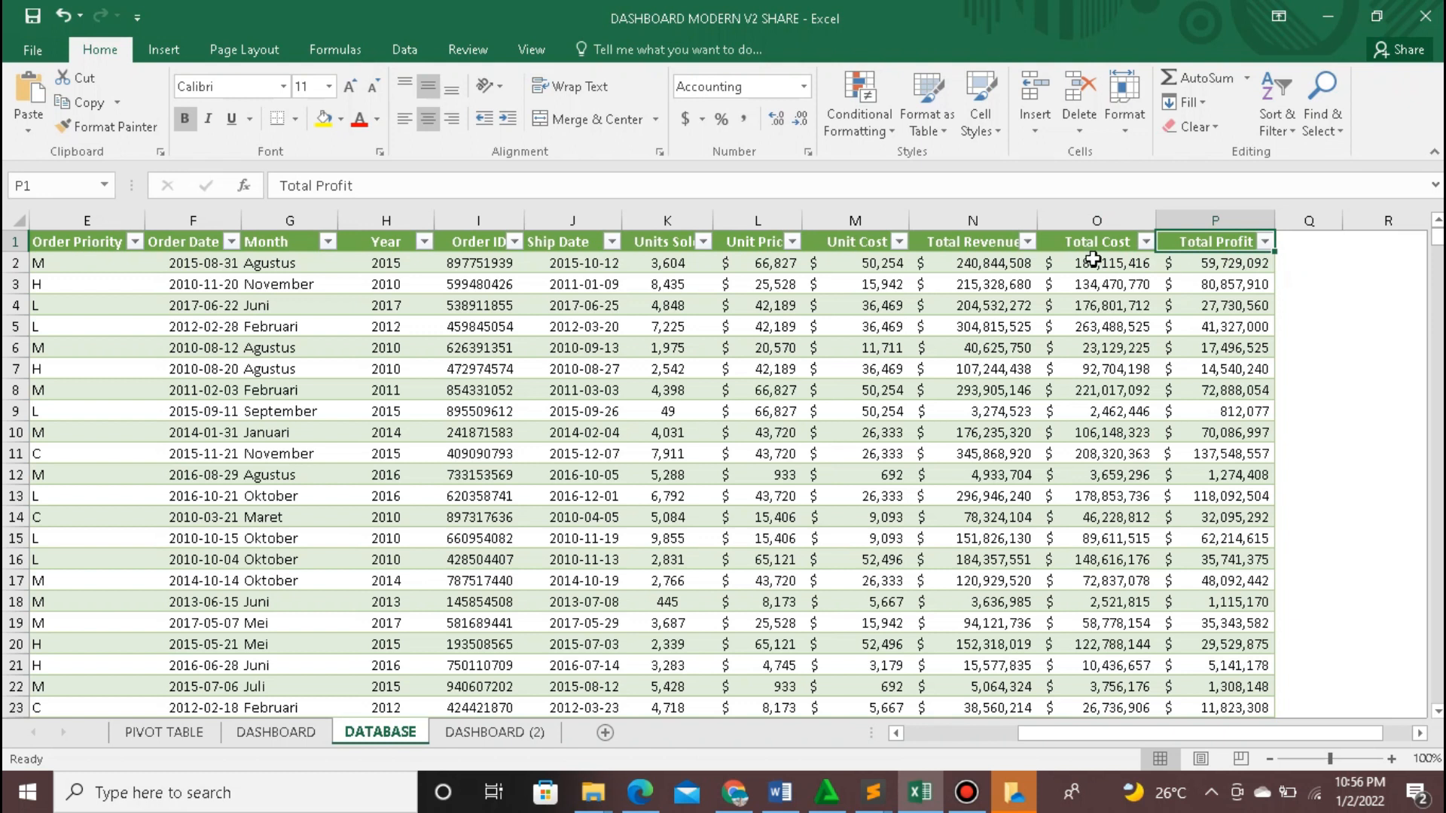
{"action": "left_click", "coordinate": [1005, 242]}
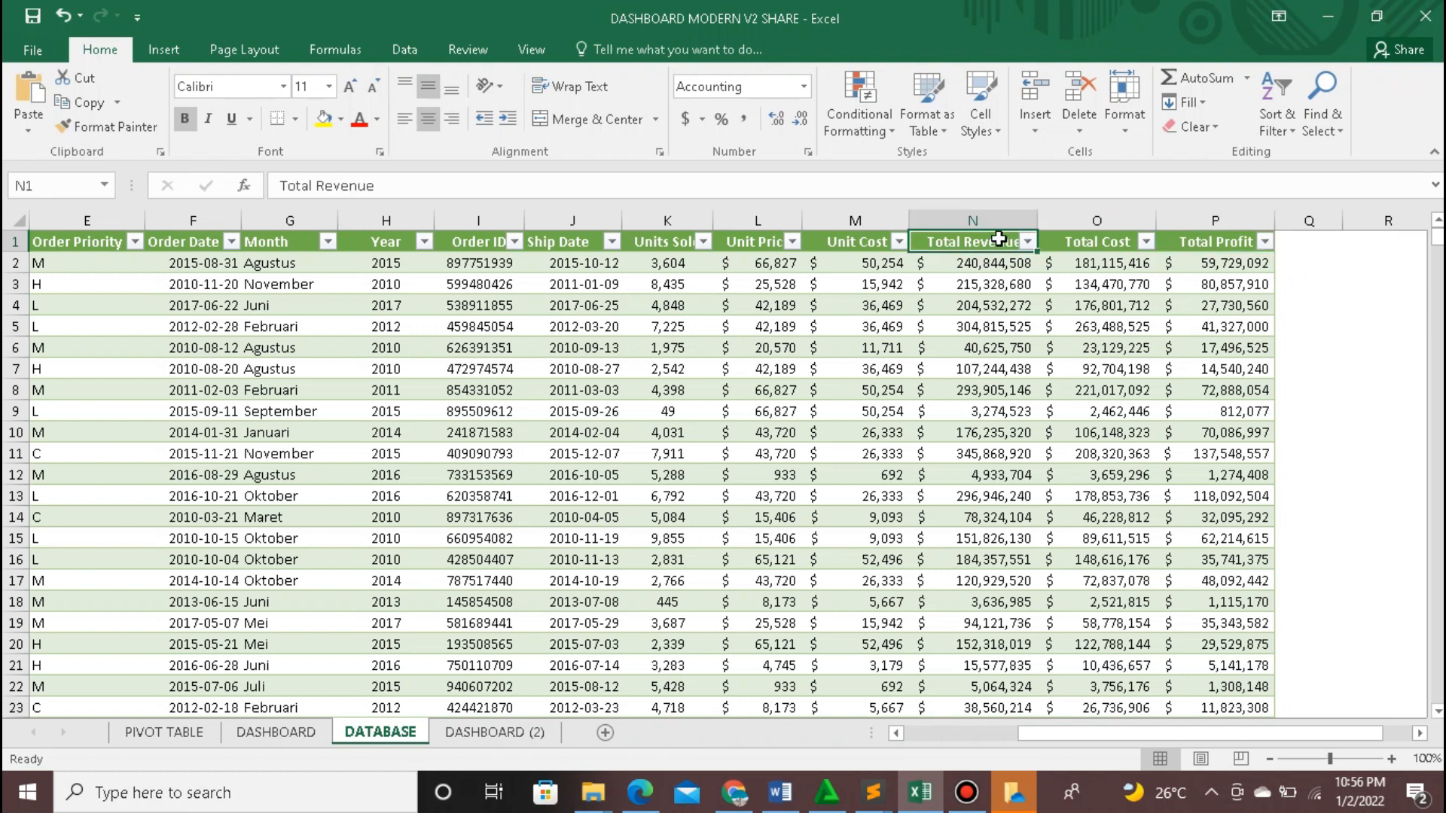
{"action": "left_click", "coordinate": [1075, 243]}
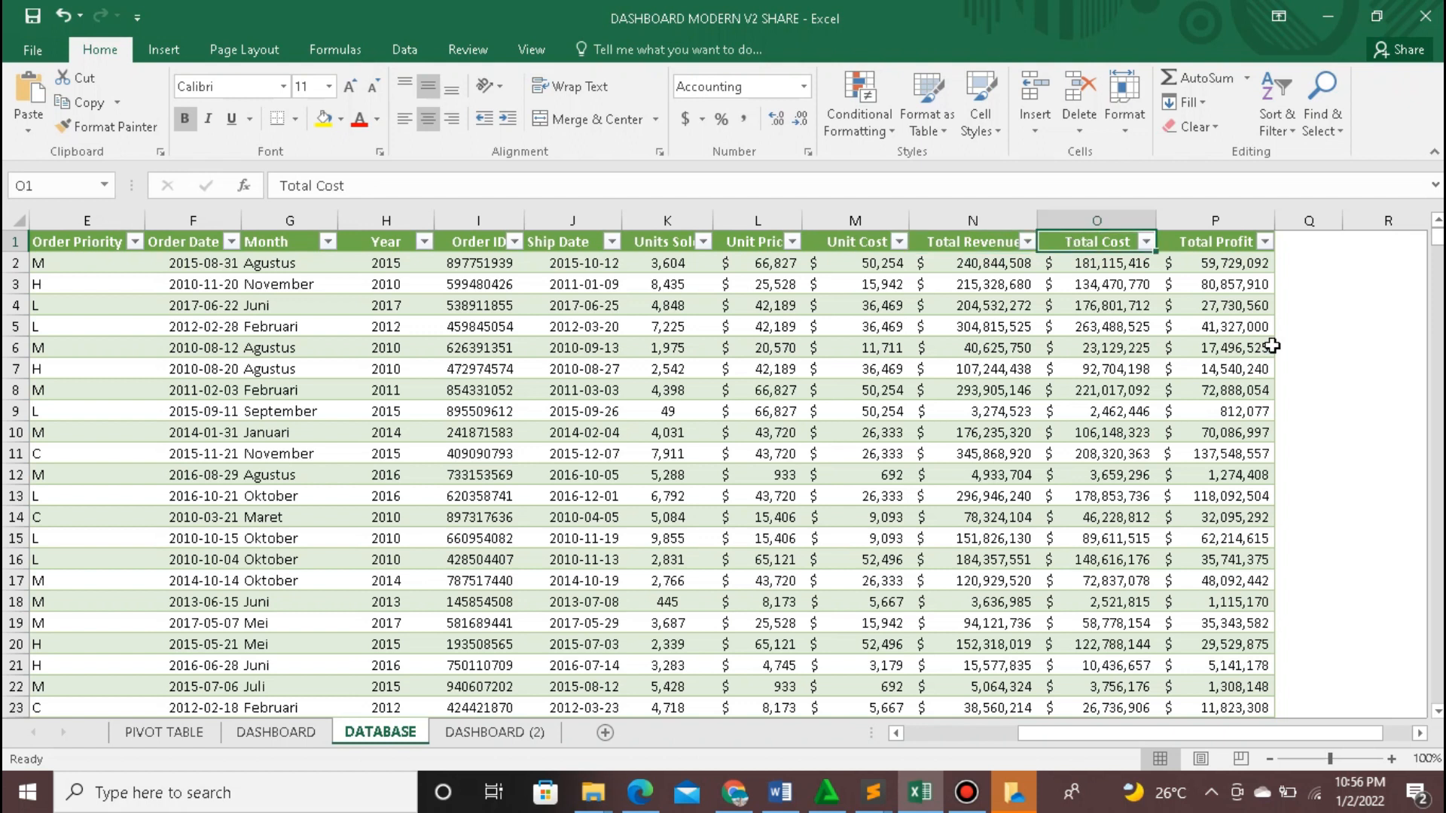
{"action": "scroll", "coordinate": [766, 482], "scroll_direction": "left", "scroll_amount": 2}
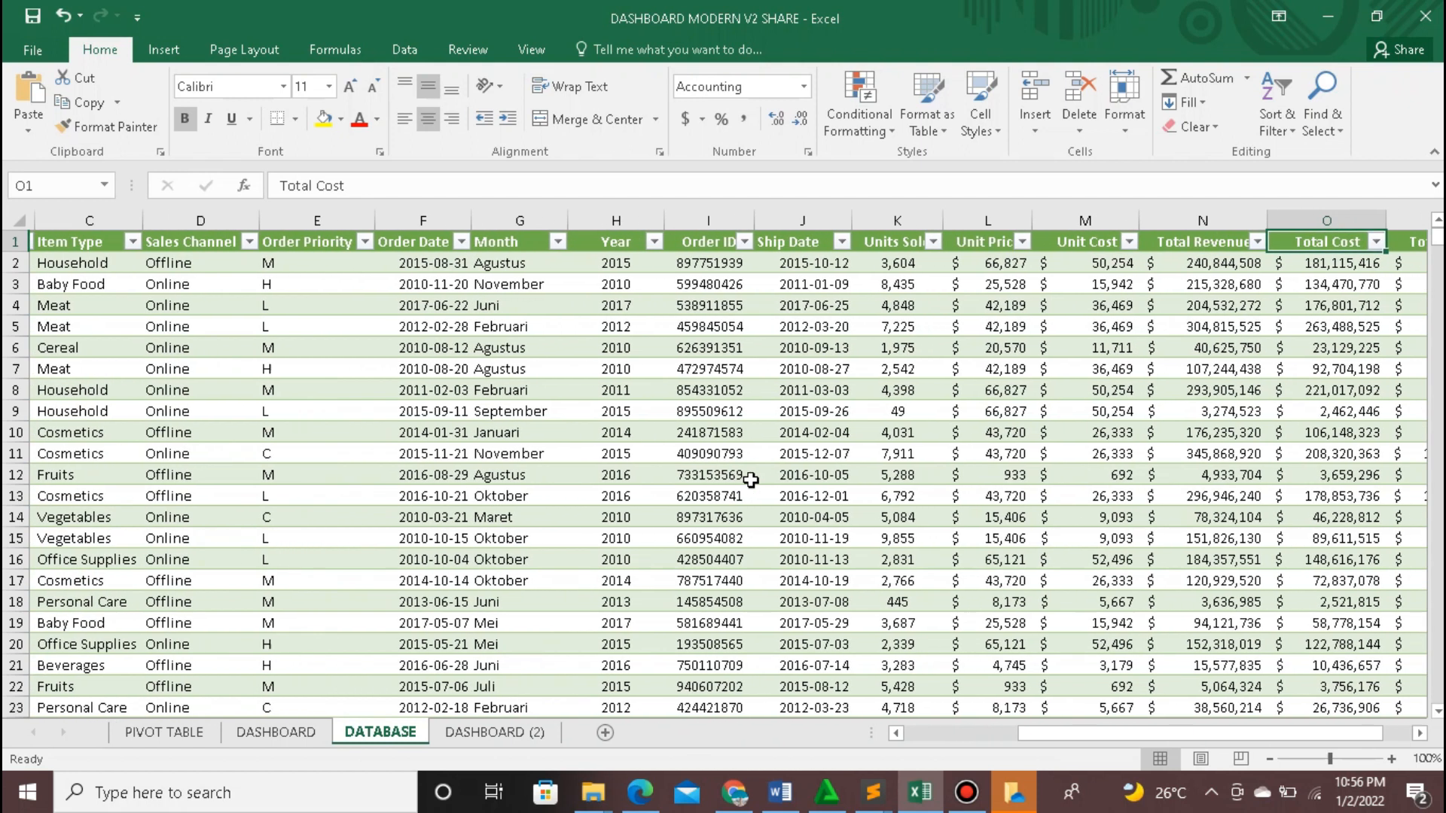
{"action": "scroll", "coordinate": [753, 479], "scroll_direction": "down", "scroll_amount": 3}
{"action": "scroll", "coordinate": [751, 480], "scroll_direction": "left", "scroll_amount": 1}
Step: Switch to the PIVOT TABLE sheet and examine the pivot table that sums units sold by month
{"action": "key", "text": "ctrl+Page_Up"}
{"action": "key", "text": "ctrl+Page_Up"}
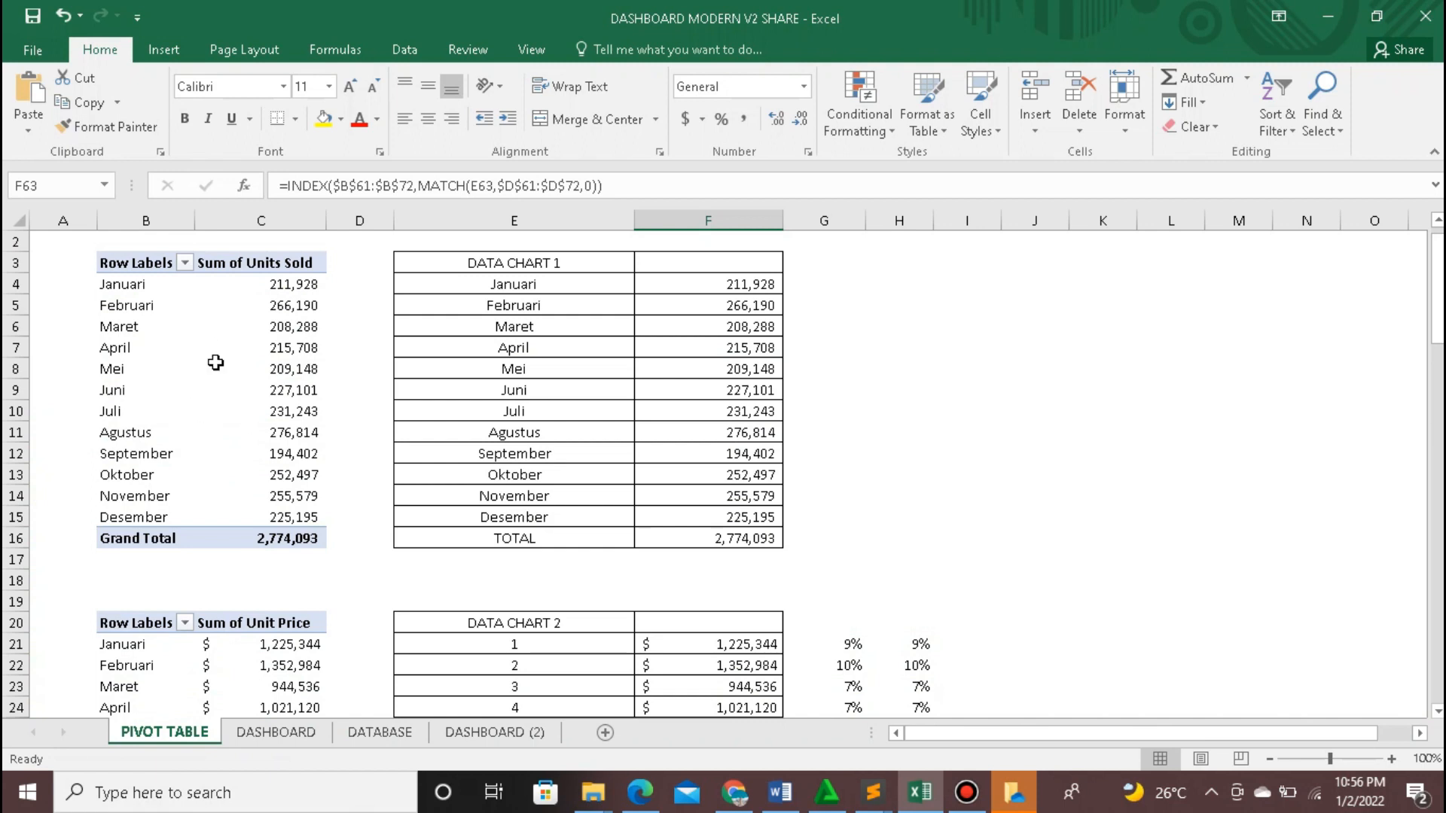
{"action": "left_click", "coordinate": [153, 284]}
{"action": "left_click", "coordinate": [286, 284]}
{"action": "left_click", "coordinate": [256, 347]}
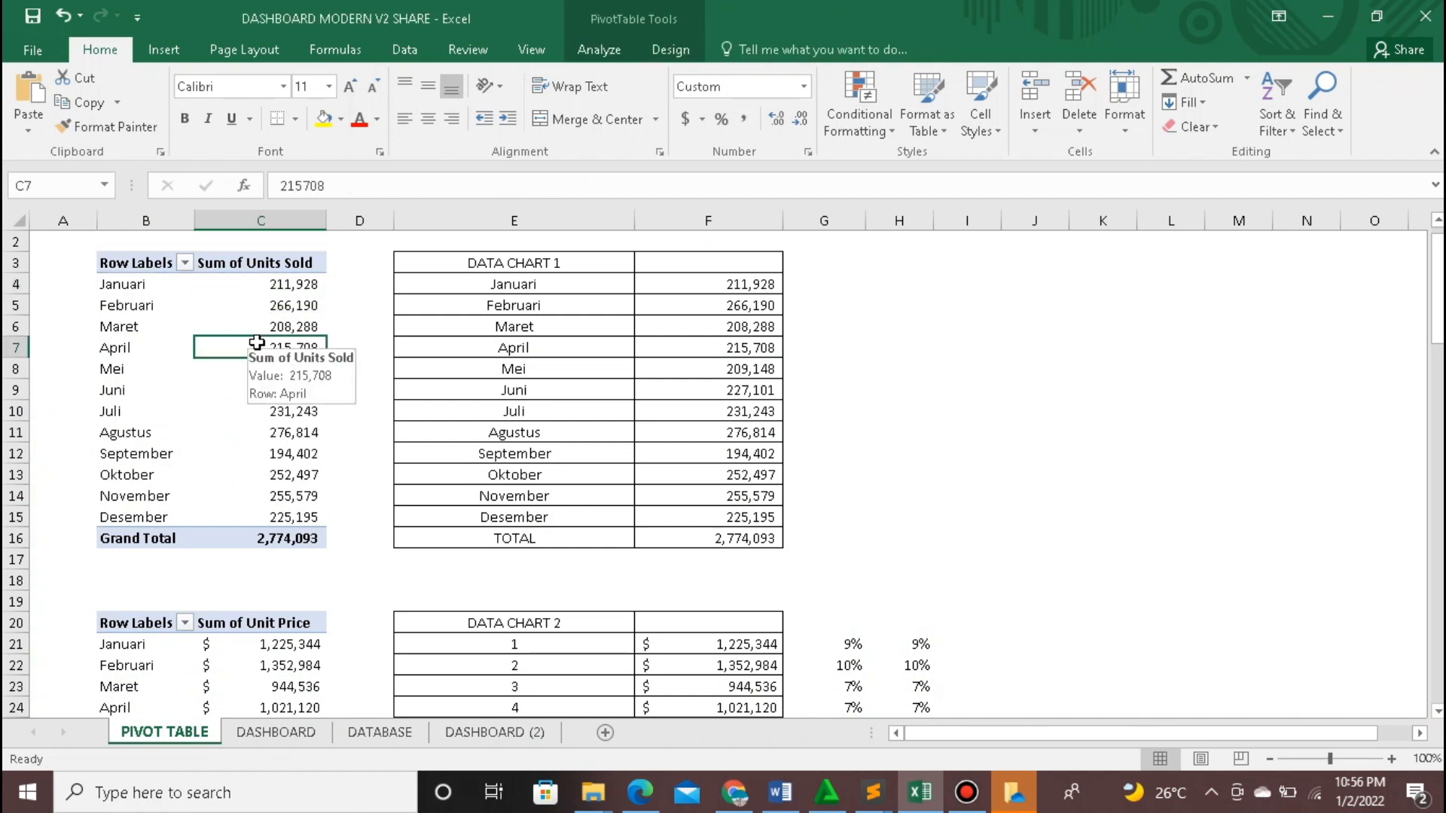
{"action": "left_click", "coordinate": [155, 275]}
{"action": "left_click", "coordinate": [226, 325]}
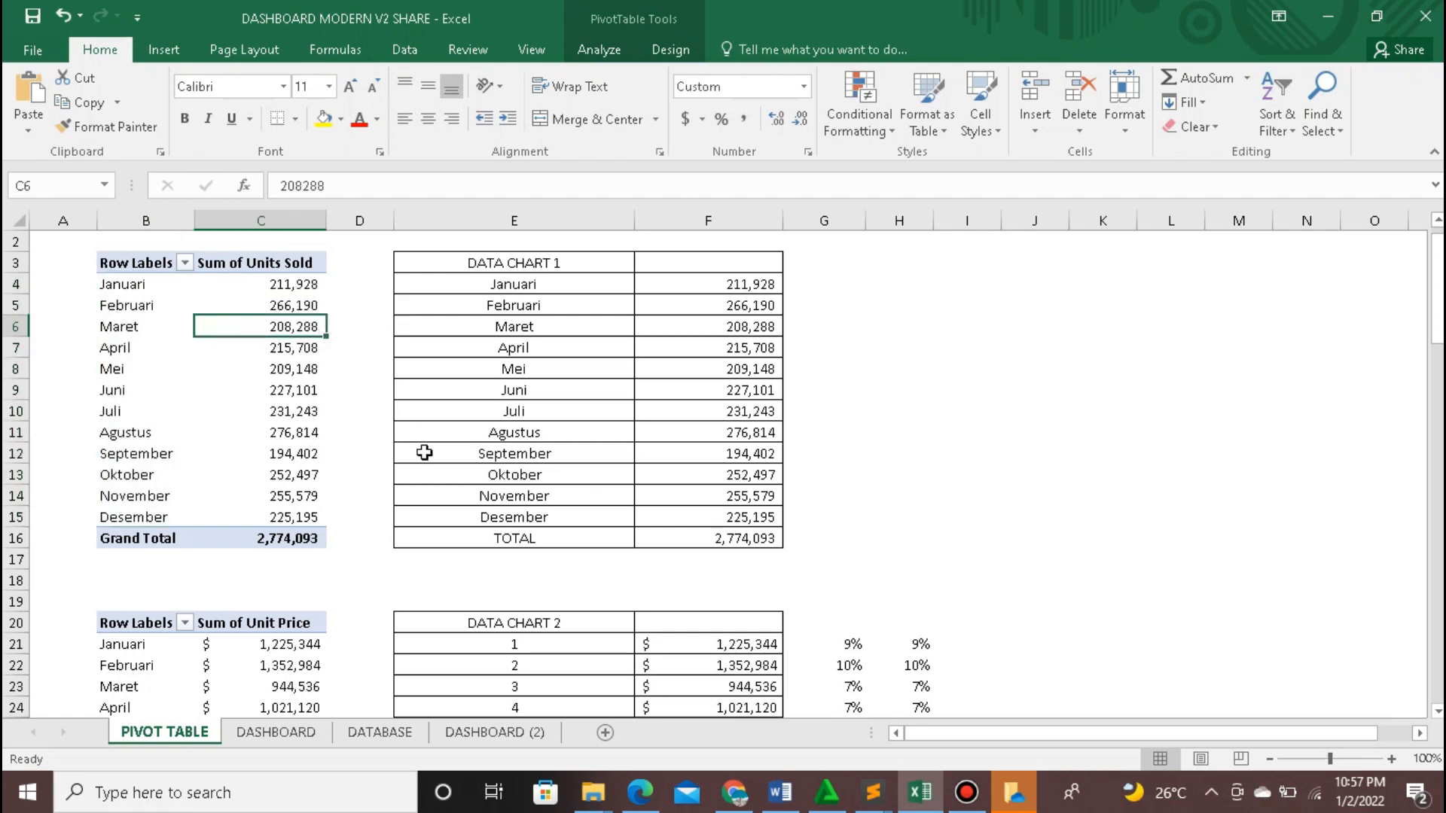
Step: Create a PivotTable on a new worksheet from the DATABASE sheet's data range A1:P50001
{"action": "left_click", "coordinate": [380, 732]}
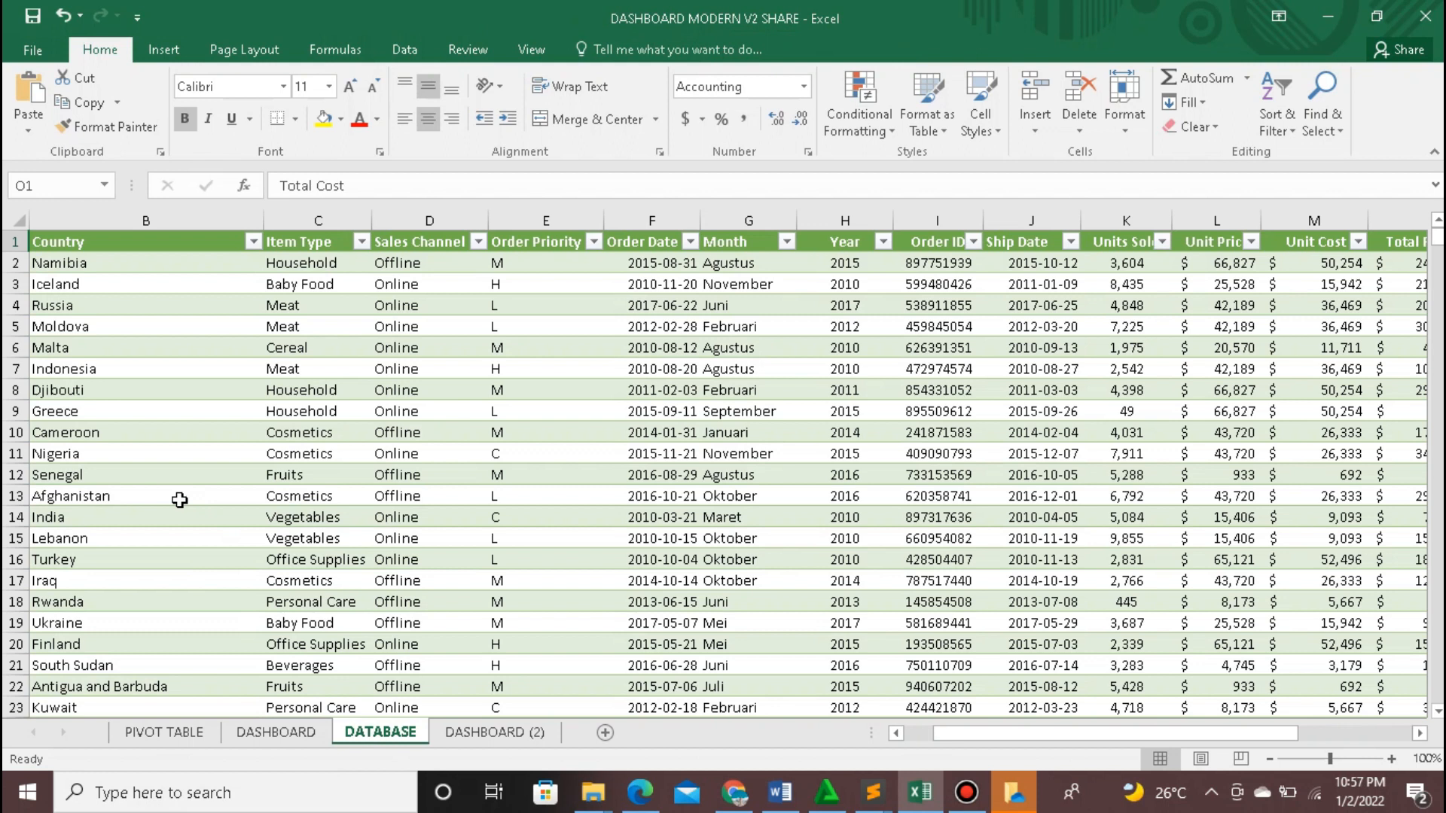
{"action": "left_click", "coordinate": [104, 349]}
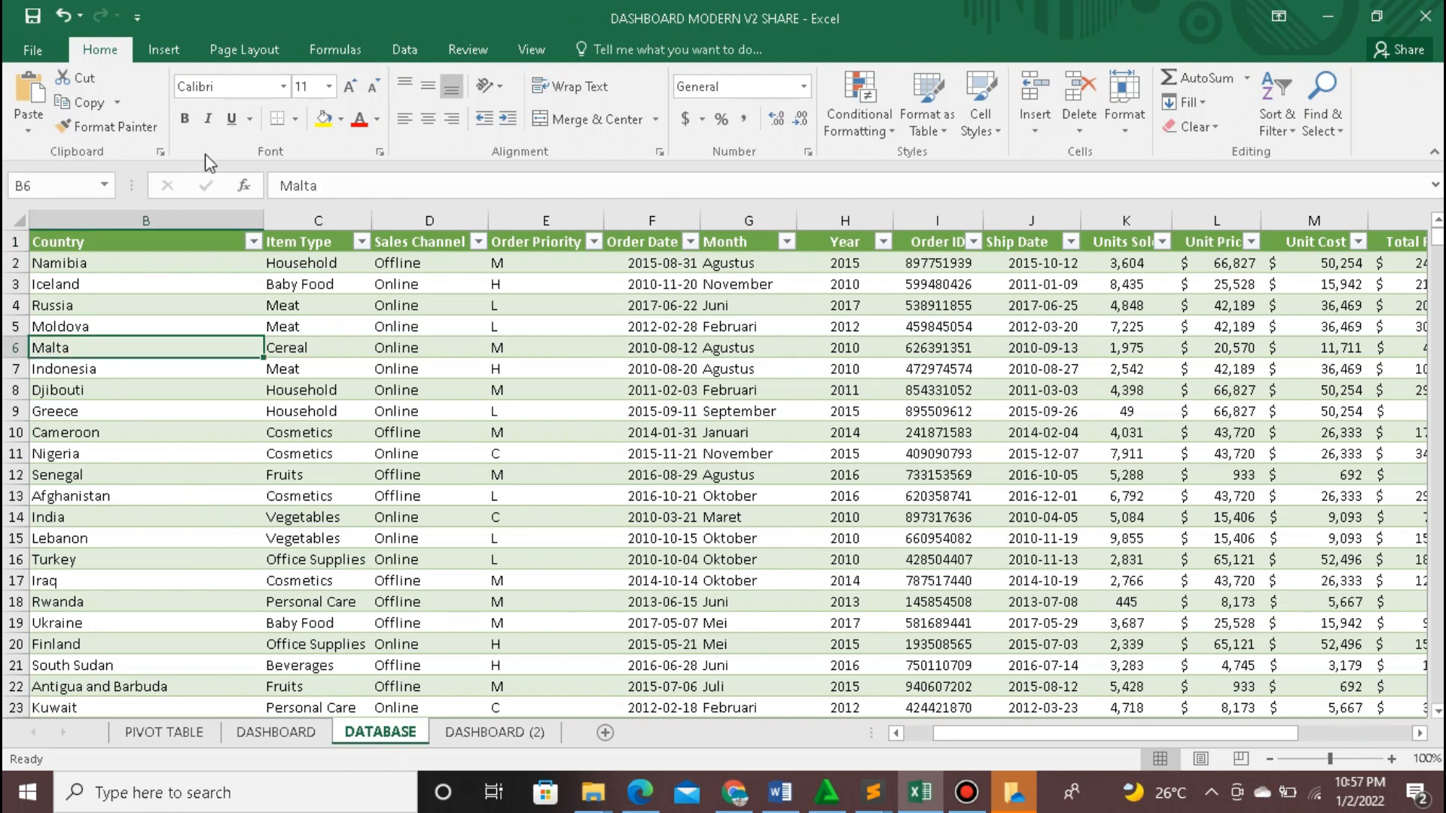
{"action": "left_click", "coordinate": [178, 47]}
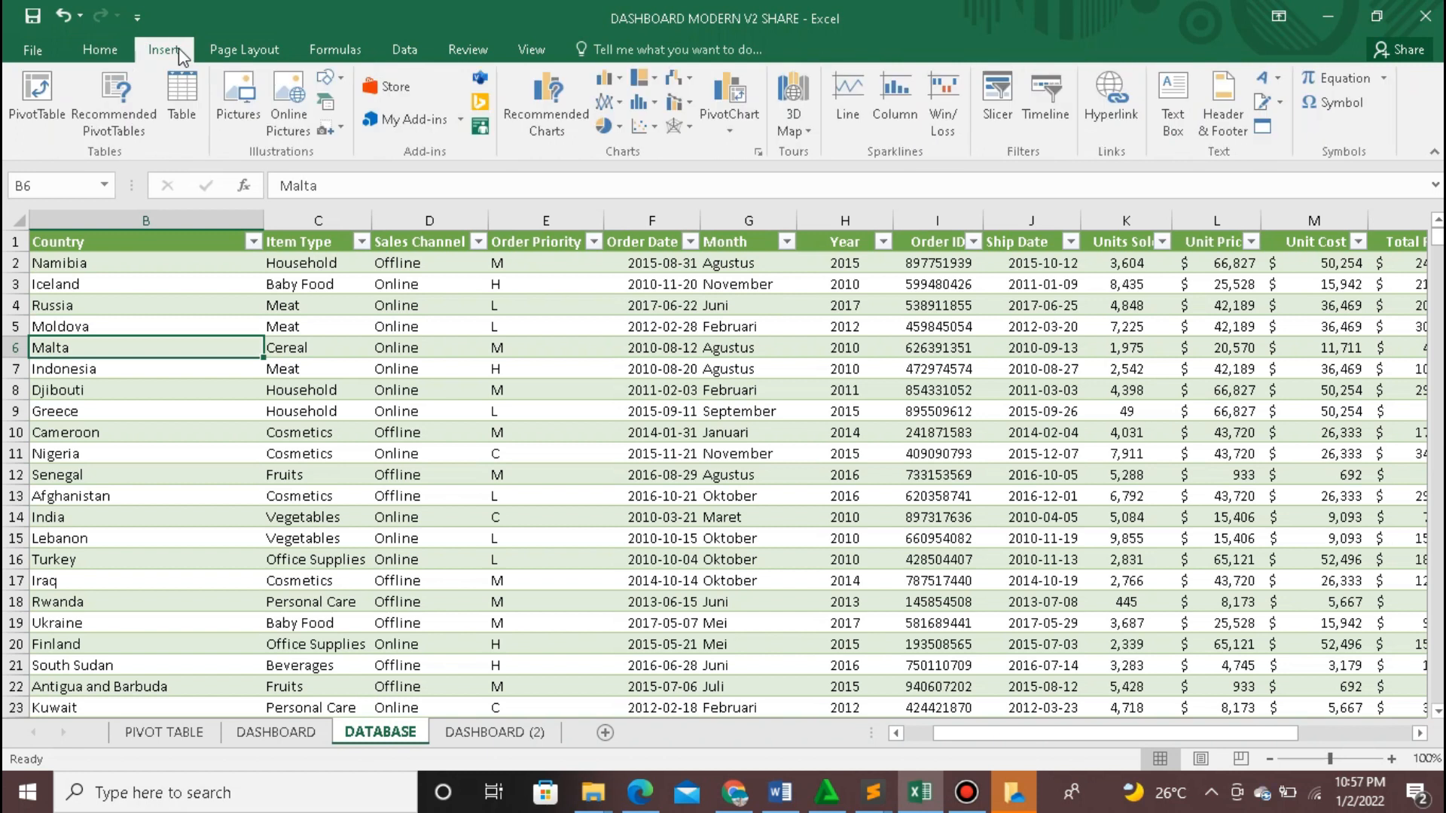
{"action": "left_click", "coordinate": [47, 108]}
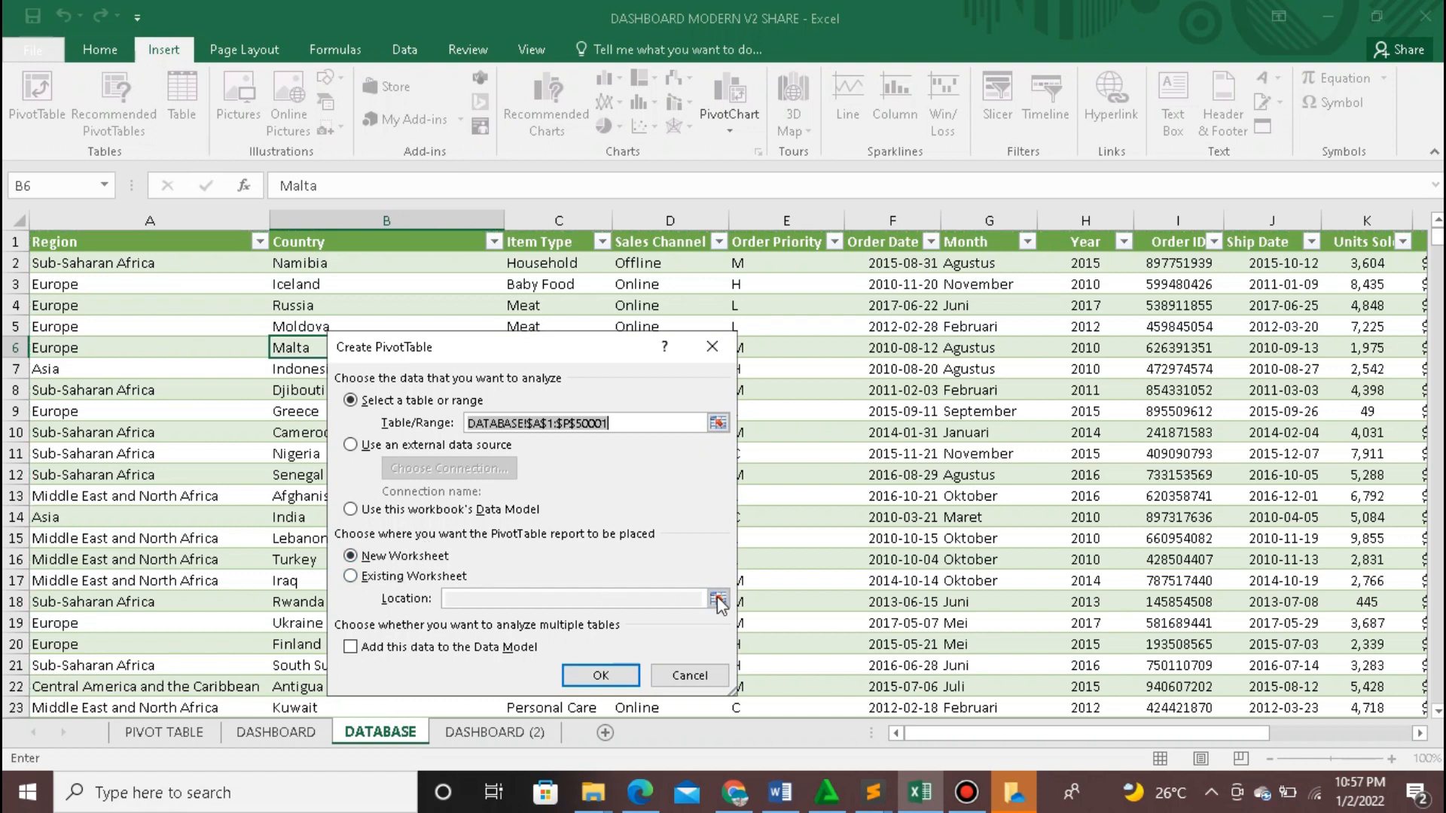
{"action": "left_click", "coordinate": [588, 671]}
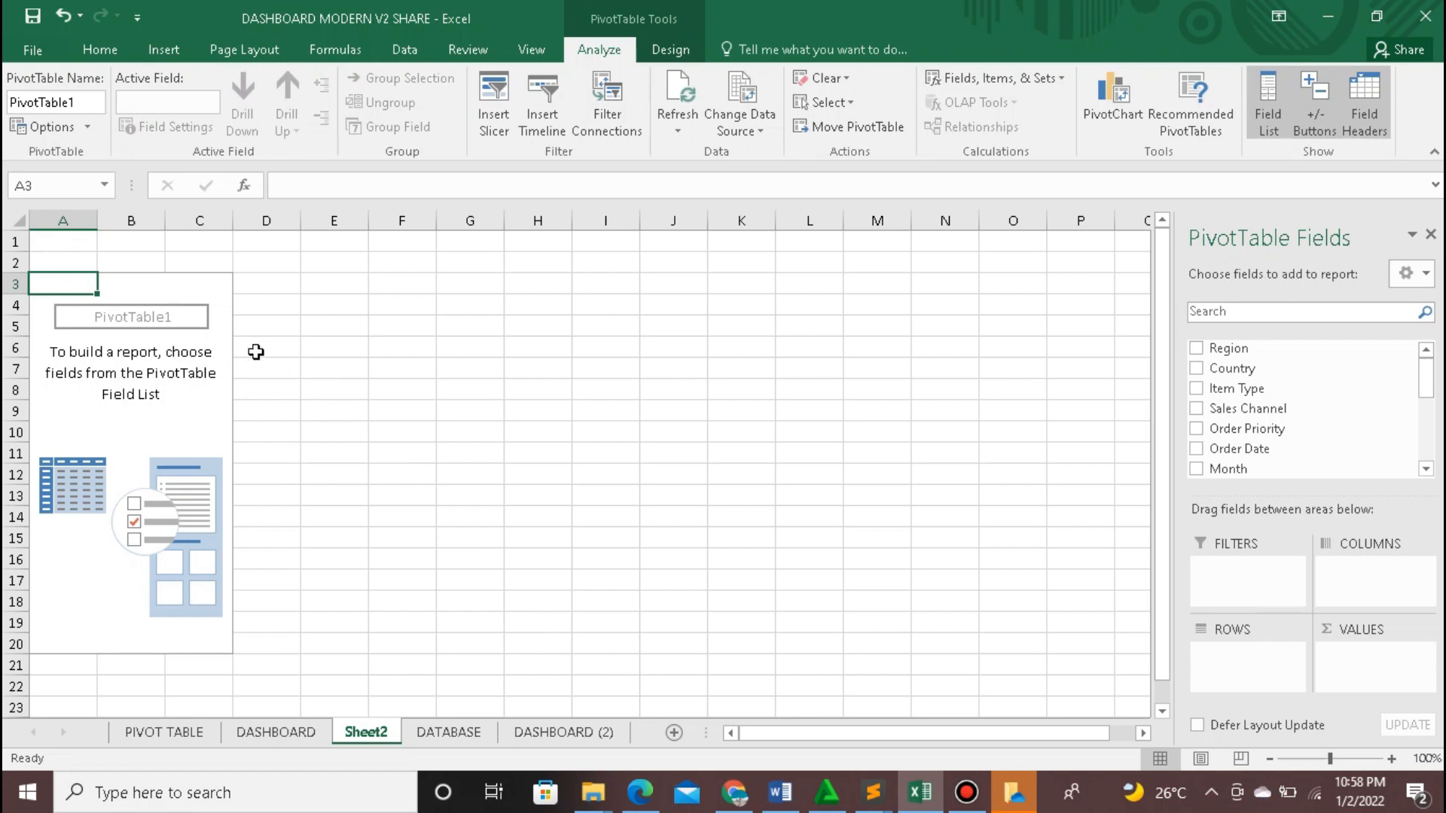
Step: Move the empty pivot table on Sheet2 so that it starts at cell B3 of the same worksheet
{"action": "left_click", "coordinate": [165, 732]}
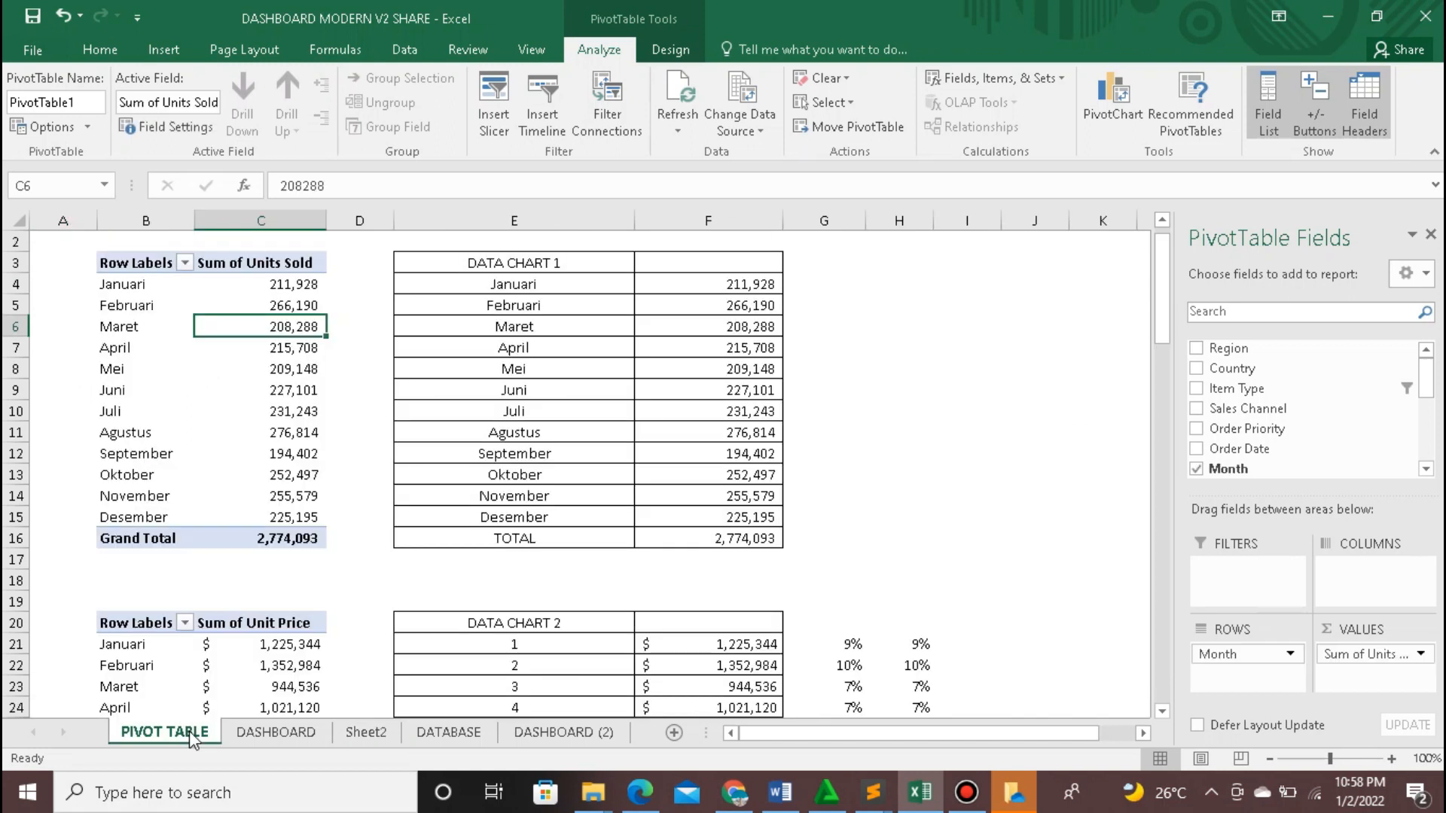
{"action": "left_click", "coordinate": [365, 732]}
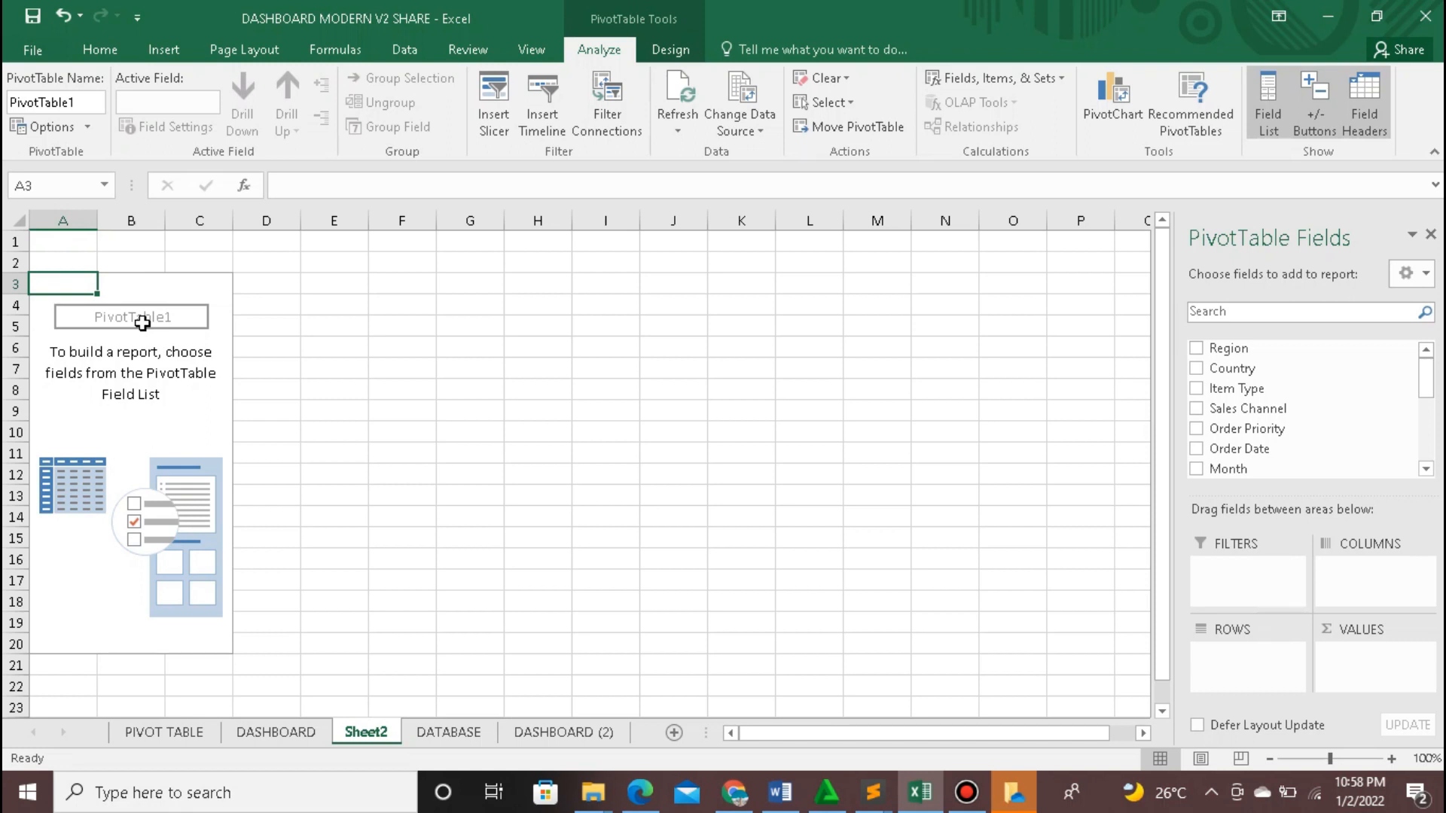
{"action": "left_click", "coordinate": [852, 130]}
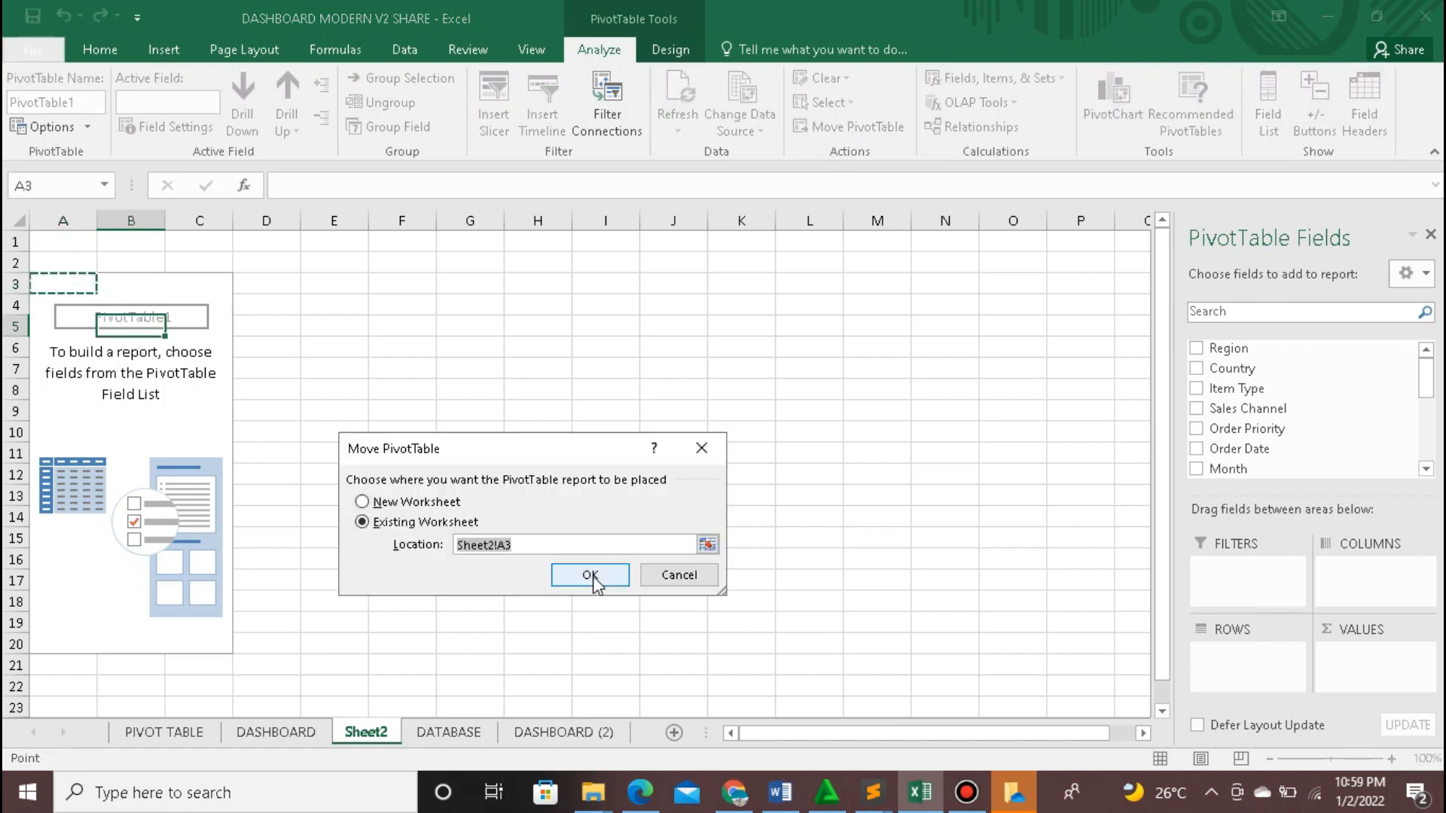
{"action": "left_click", "coordinate": [136, 290]}
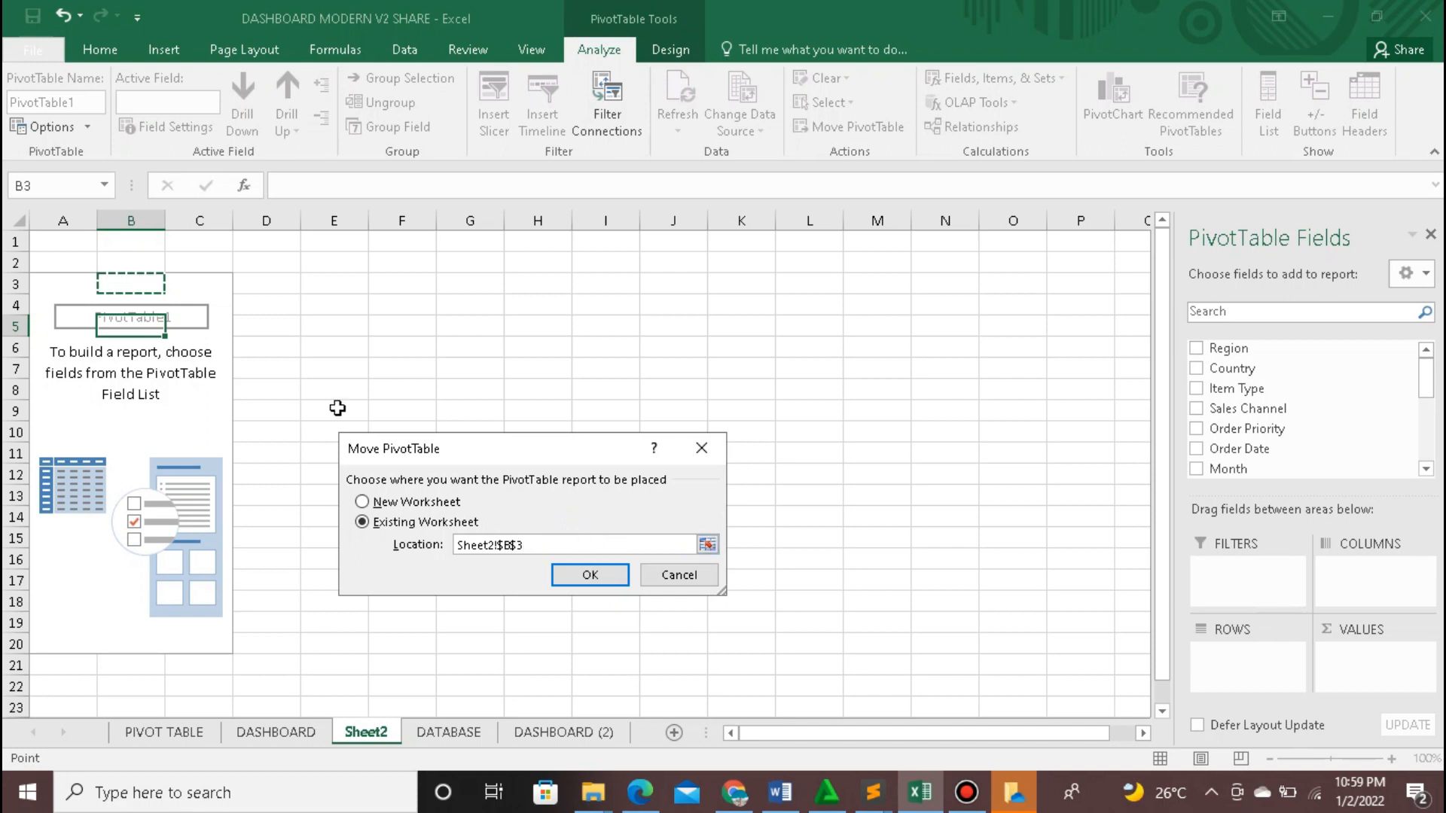
{"action": "left_click", "coordinate": [589, 575]}
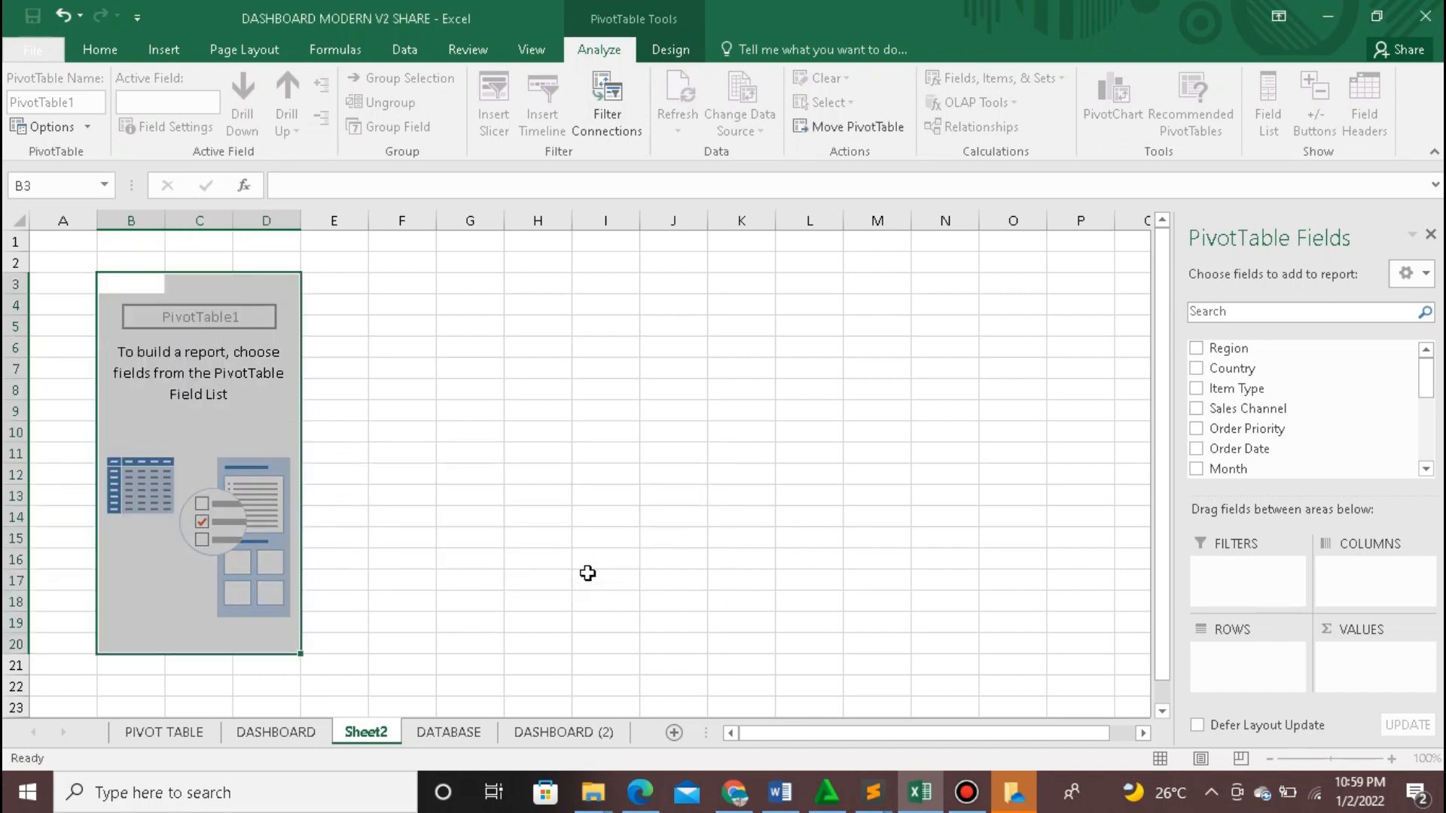
{"action": "left_click", "coordinate": [406, 448]}
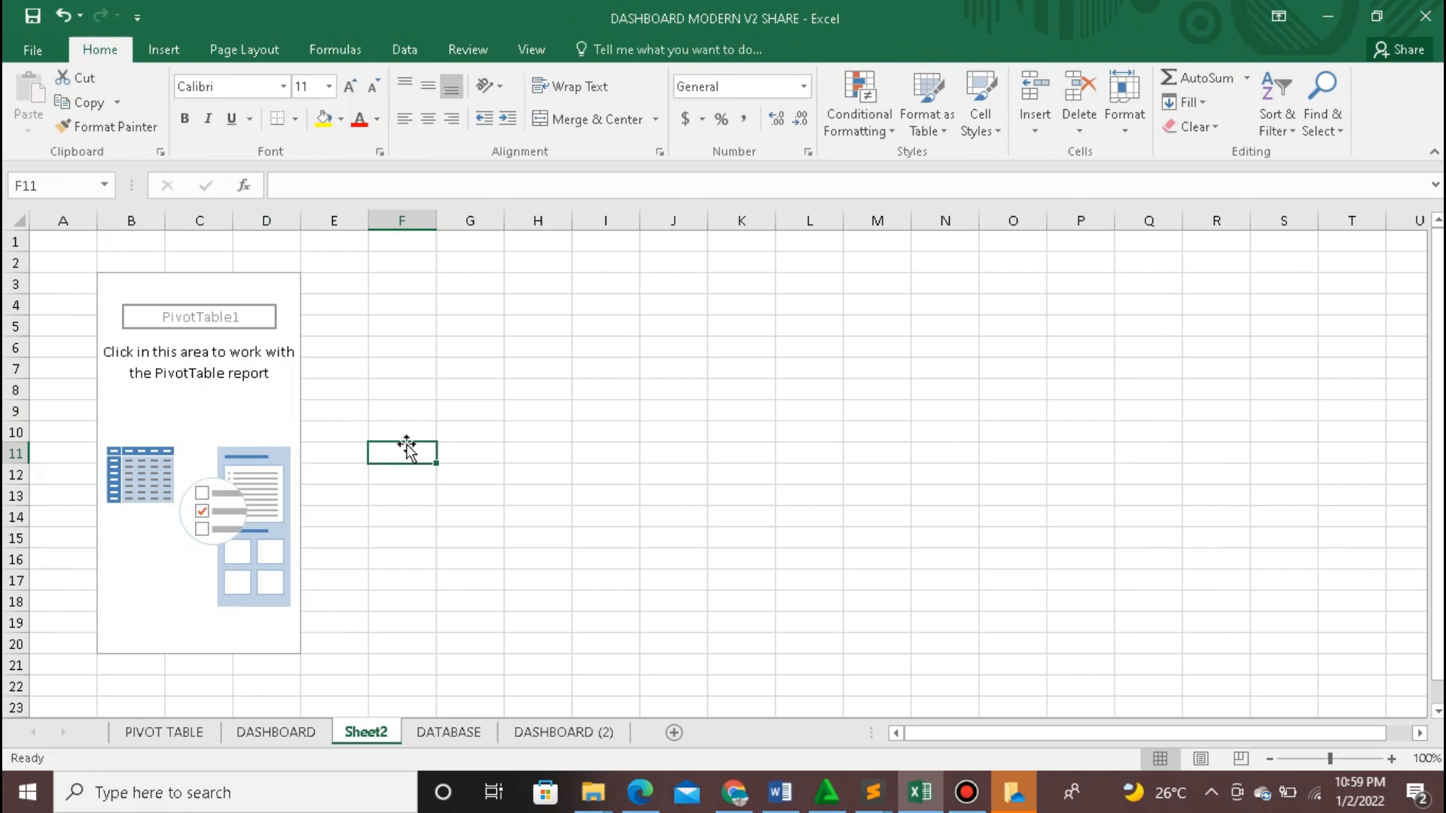
Step: Build the pivot table with Month as the rows and Units Sold as the summed values
{"action": "left_click", "coordinate": [219, 329]}
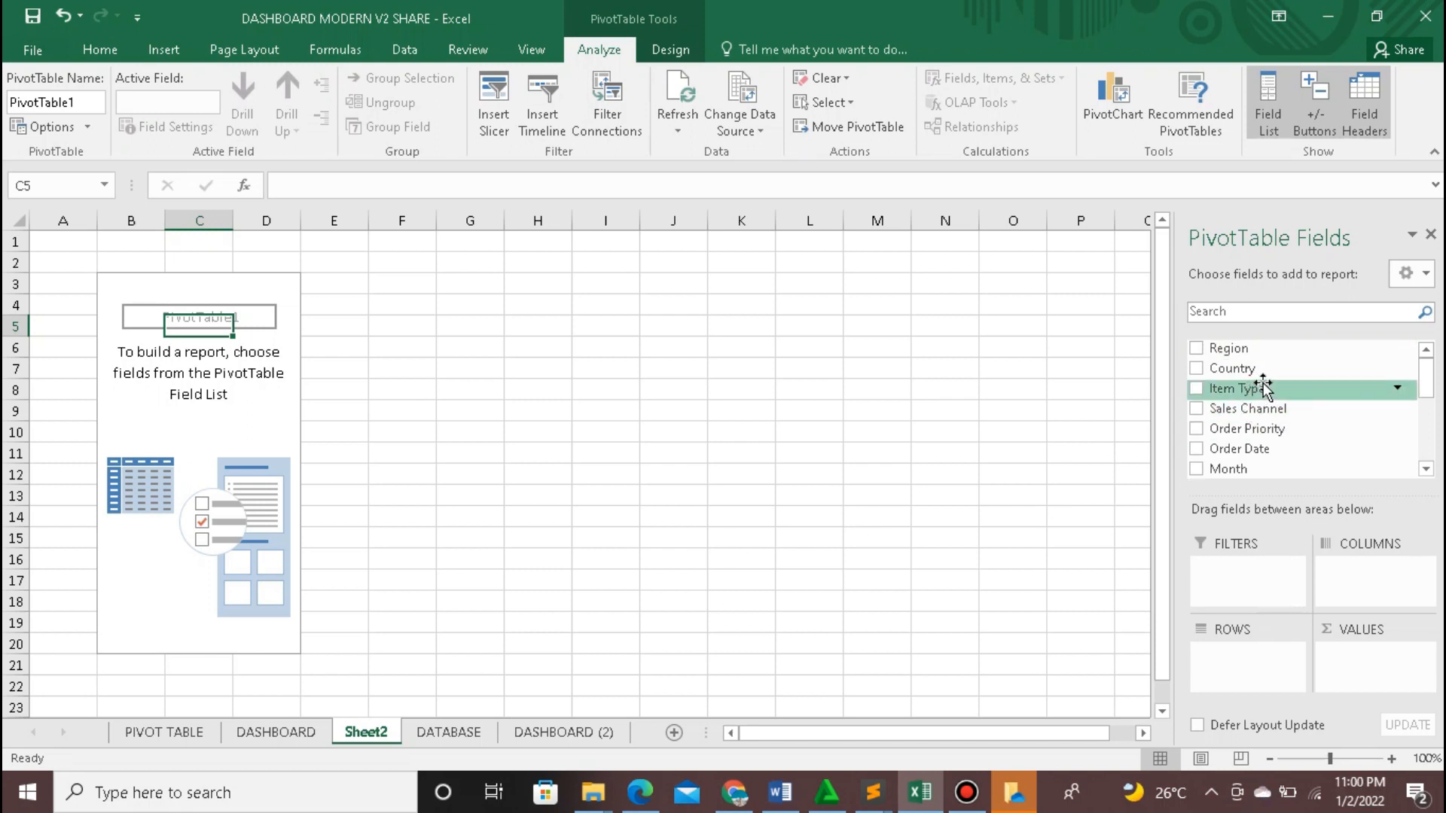
{"action": "left_click_drag", "start_coordinate": [1228, 469], "coordinate": [1235, 656]}
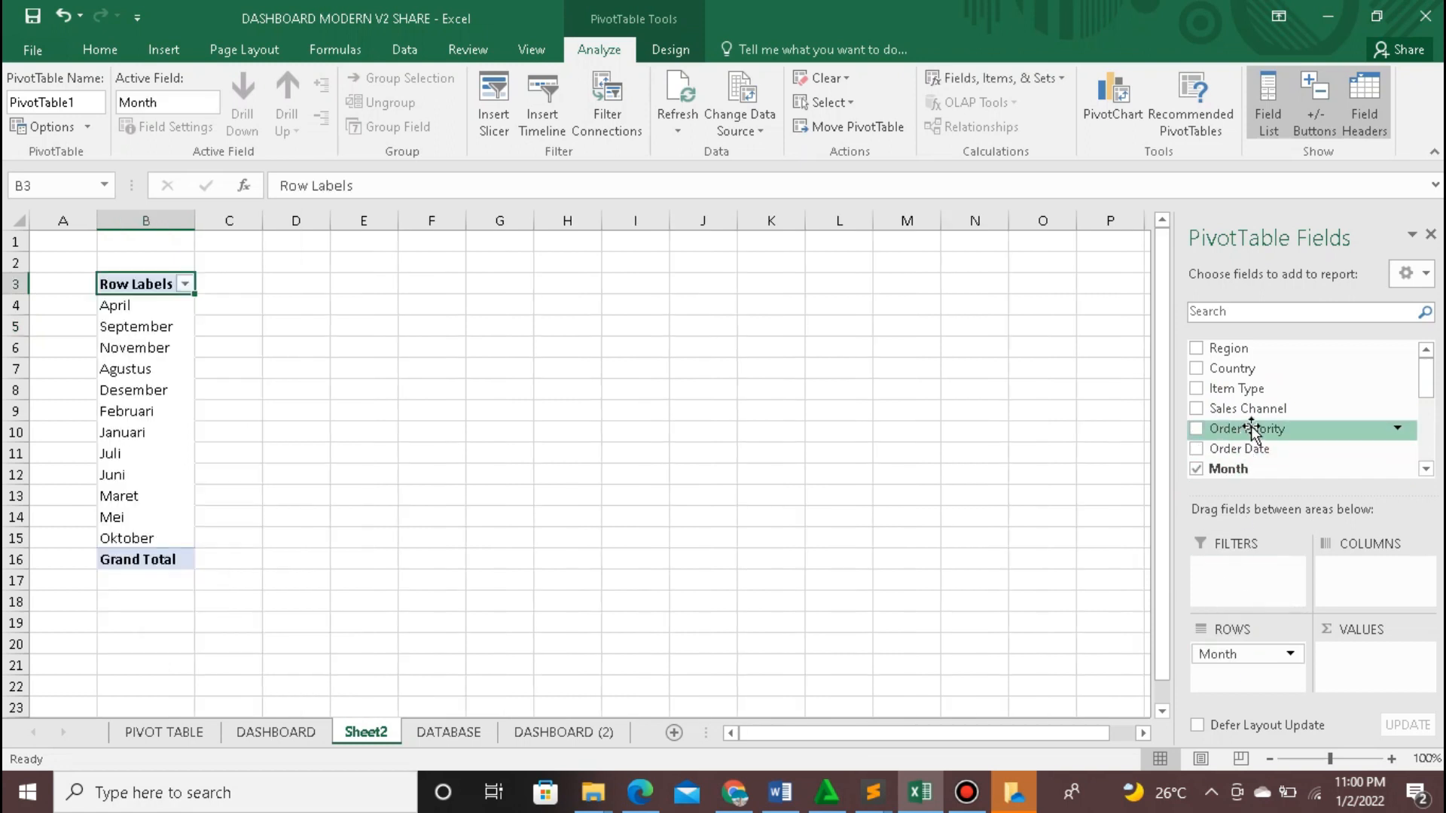
{"action": "left_click", "coordinate": [1426, 470]}
{"action": "left_click", "coordinate": [1426, 470]}
{"action": "left_click", "coordinate": [1426, 469]}
{"action": "left_click", "coordinate": [1425, 470]}
{"action": "left_click", "coordinate": [1426, 469]}
{"action": "left_click", "coordinate": [1426, 469]}
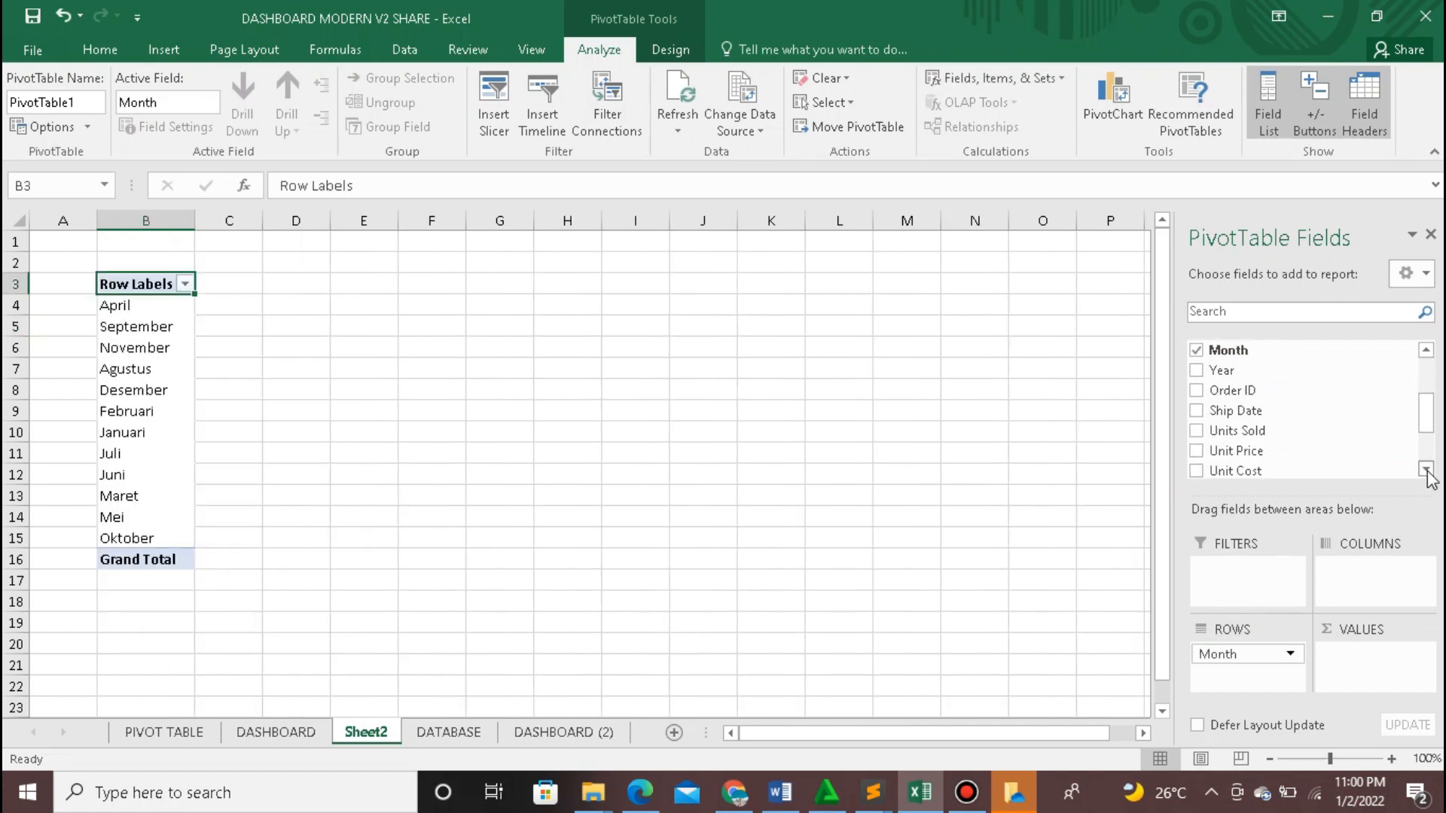
{"action": "left_click_drag", "start_coordinate": [1296, 430], "coordinate": [1370, 656]}
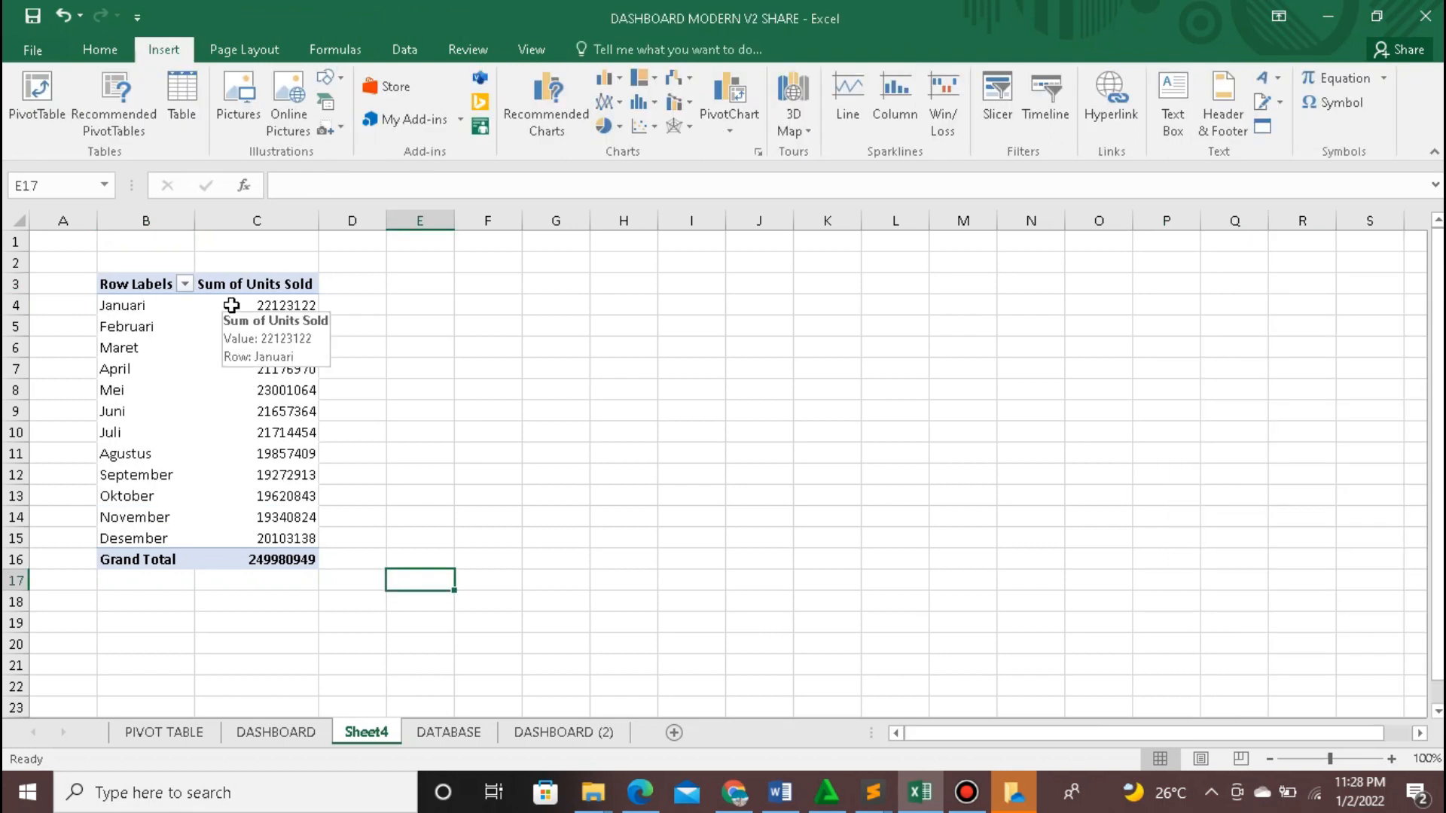
Step: Format the Sum of Units Sold values, including the grand total, as Number with two decimal places and a thousands separator
{"action": "left_click_drag", "start_coordinate": [225, 307], "coordinate": [263, 559]}
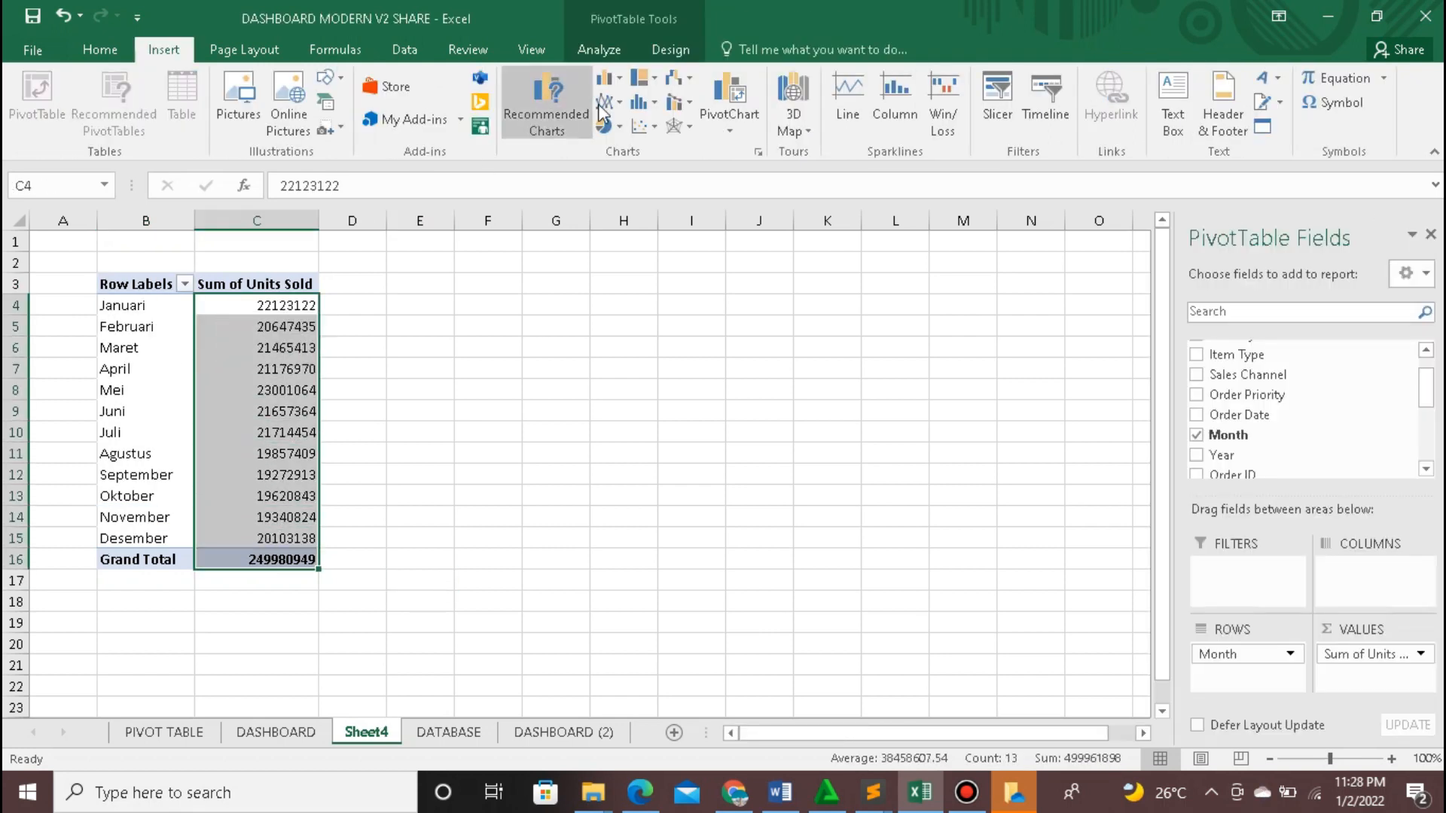
{"action": "left_click", "coordinate": [104, 47]}
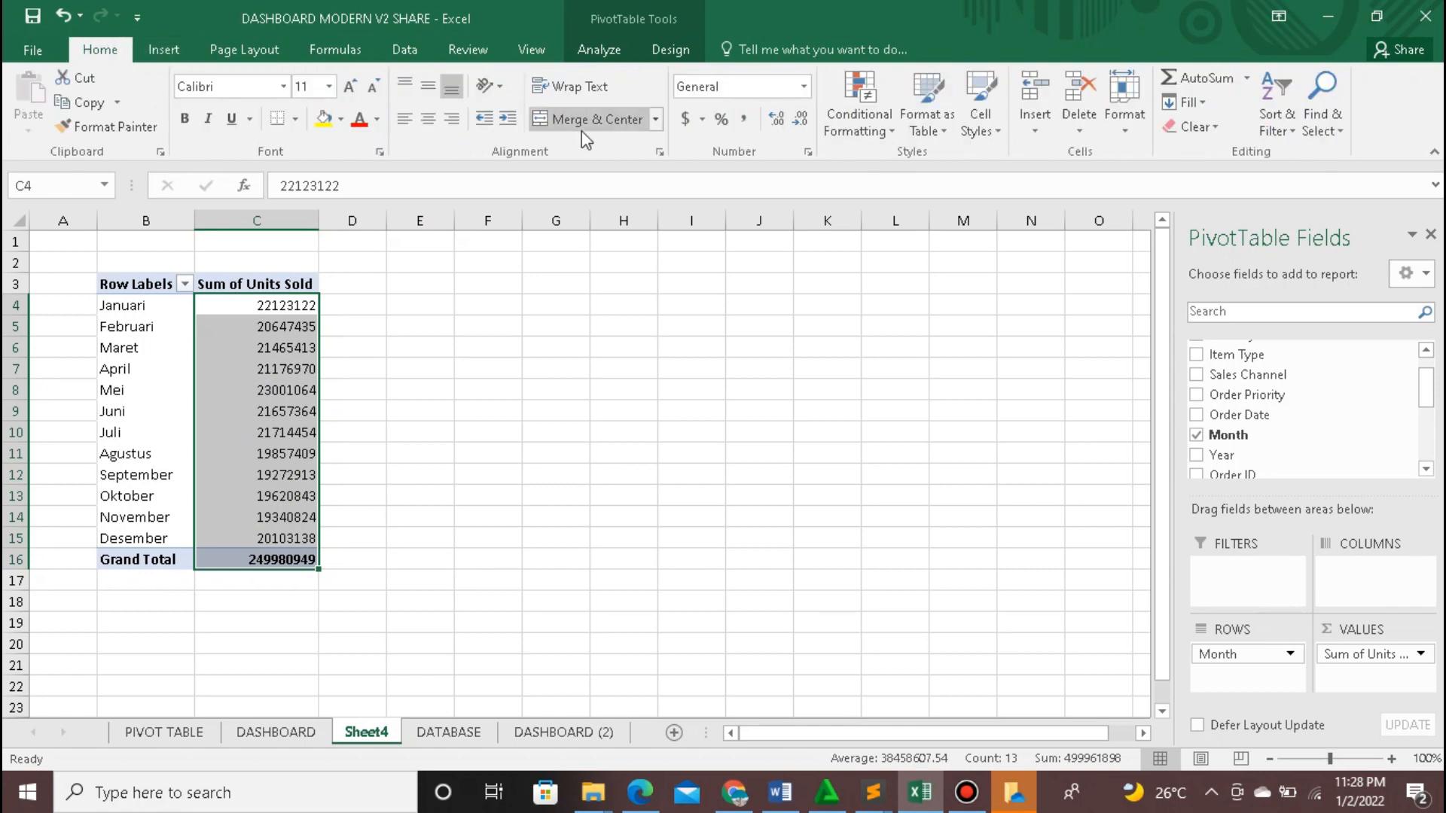
{"action": "left_click", "coordinate": [807, 152]}
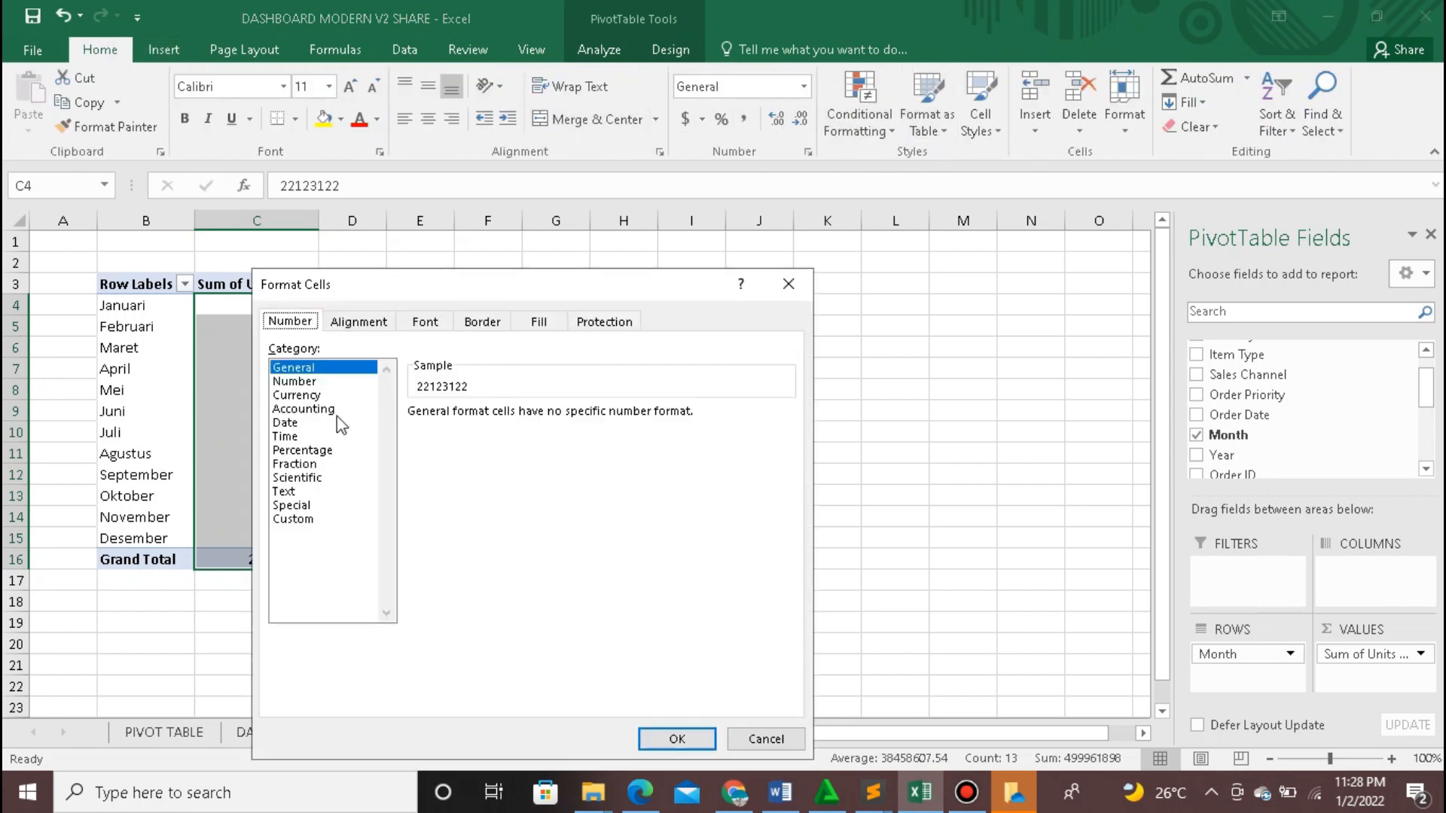
{"action": "left_click", "coordinate": [318, 382]}
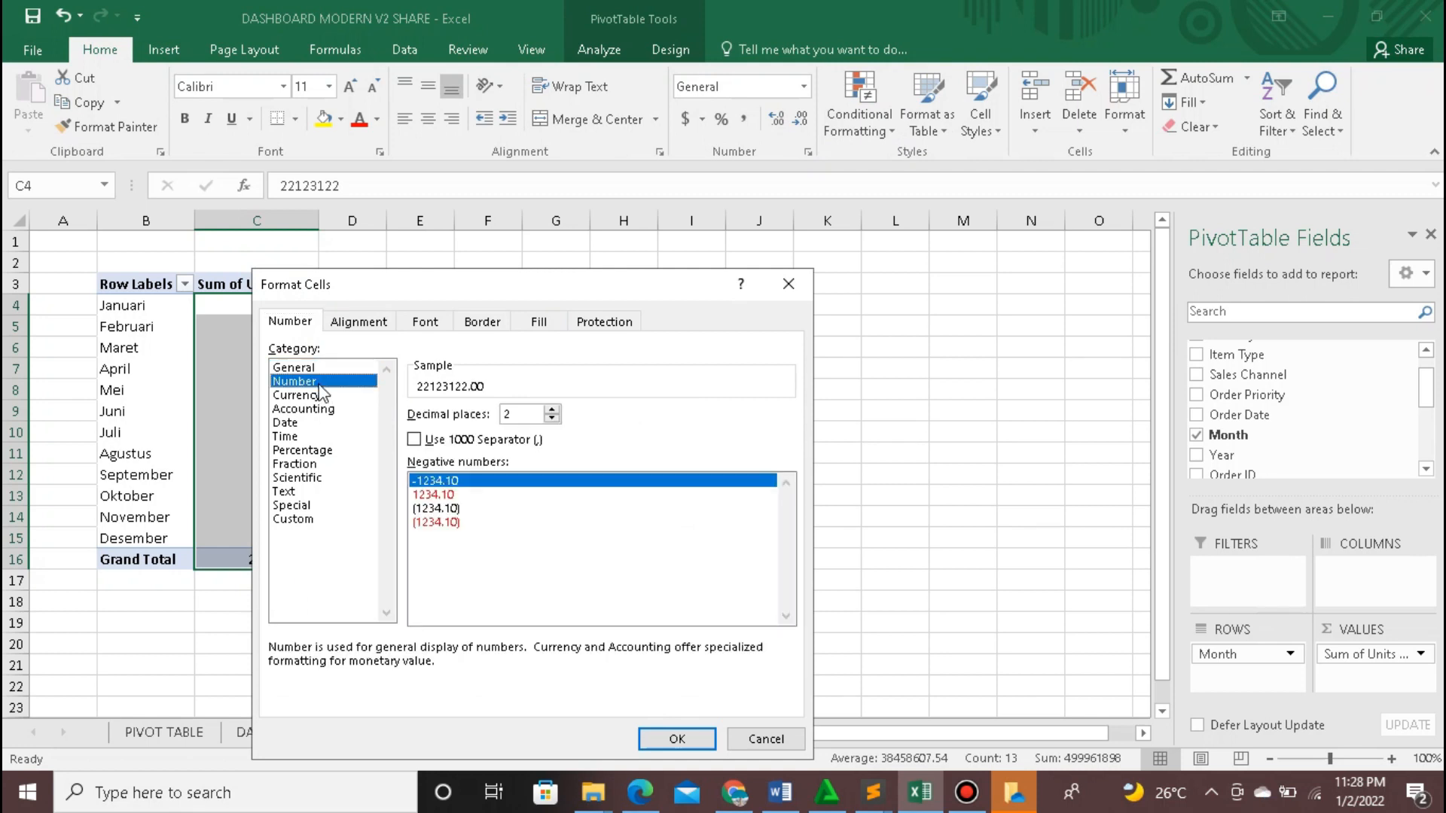
{"action": "left_click", "coordinate": [414, 439]}
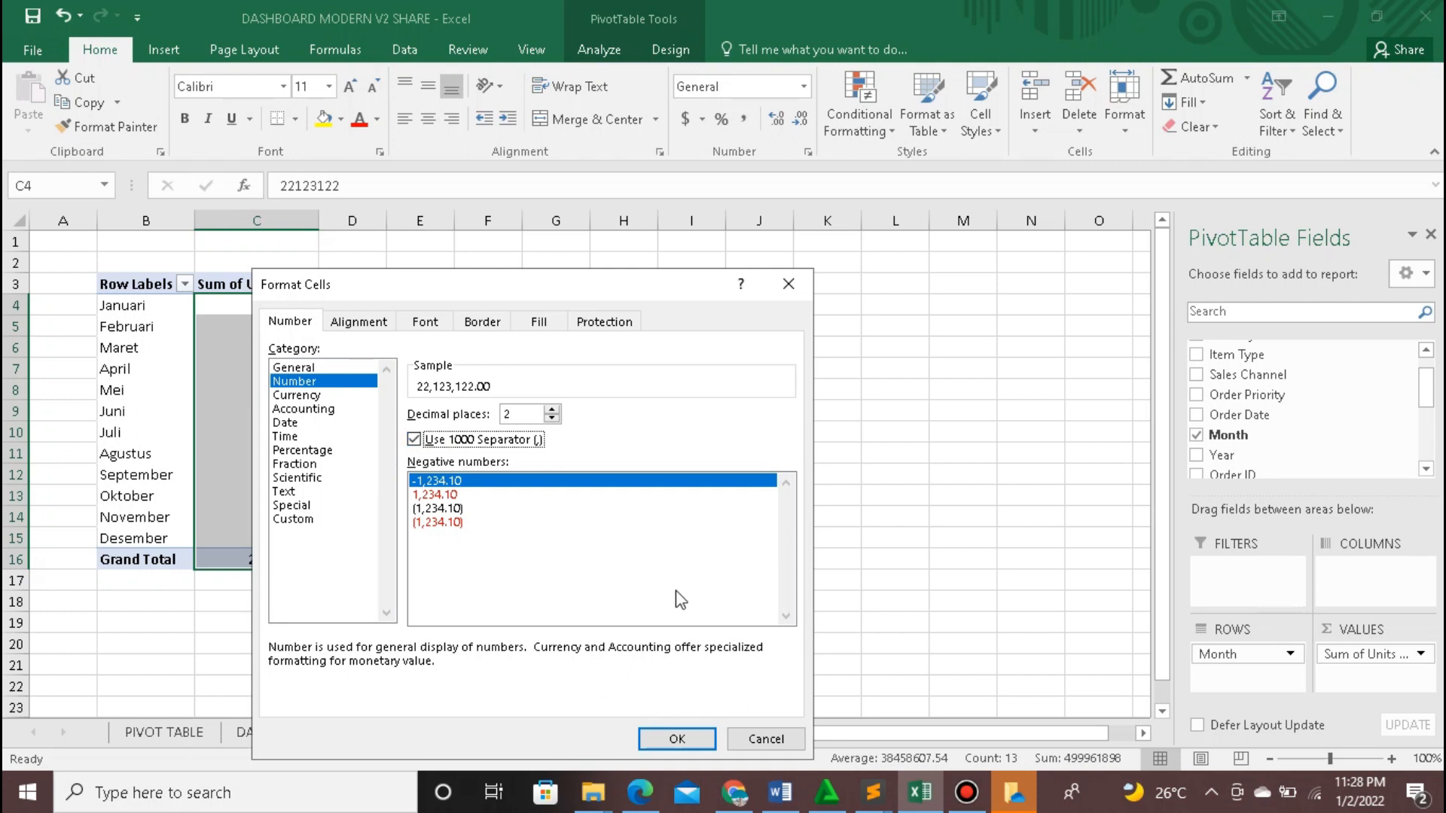
{"action": "left_click", "coordinate": [677, 739]}
{"action": "left_click", "coordinate": [437, 513]}
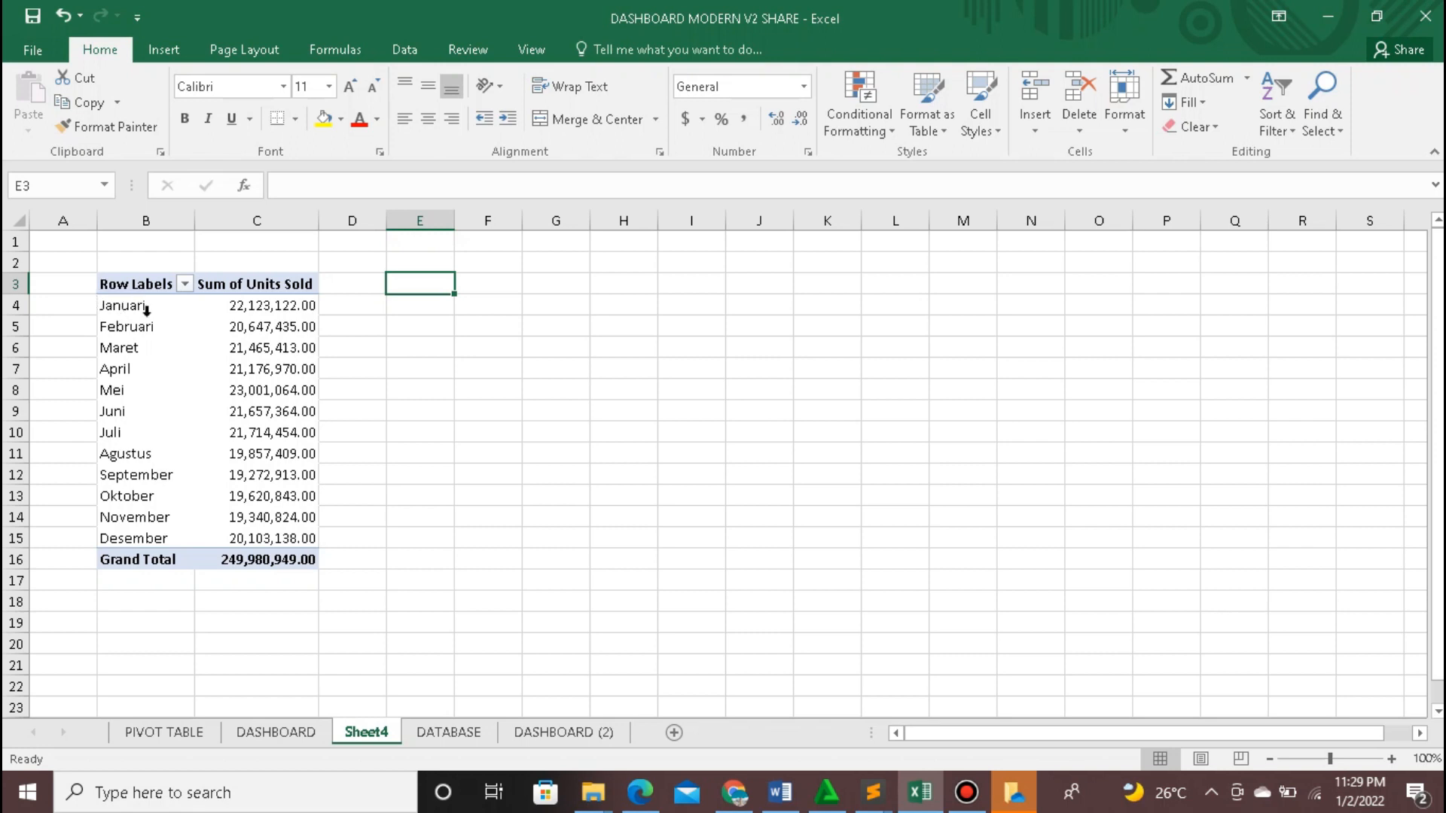
Step: Copy the pivot table's month names, paste them as links starting at E4, and widen column E to fit them
{"action": "left_click_drag", "start_coordinate": [143, 310], "coordinate": [166, 535]}
{"action": "right_click", "coordinate": [166, 535]}
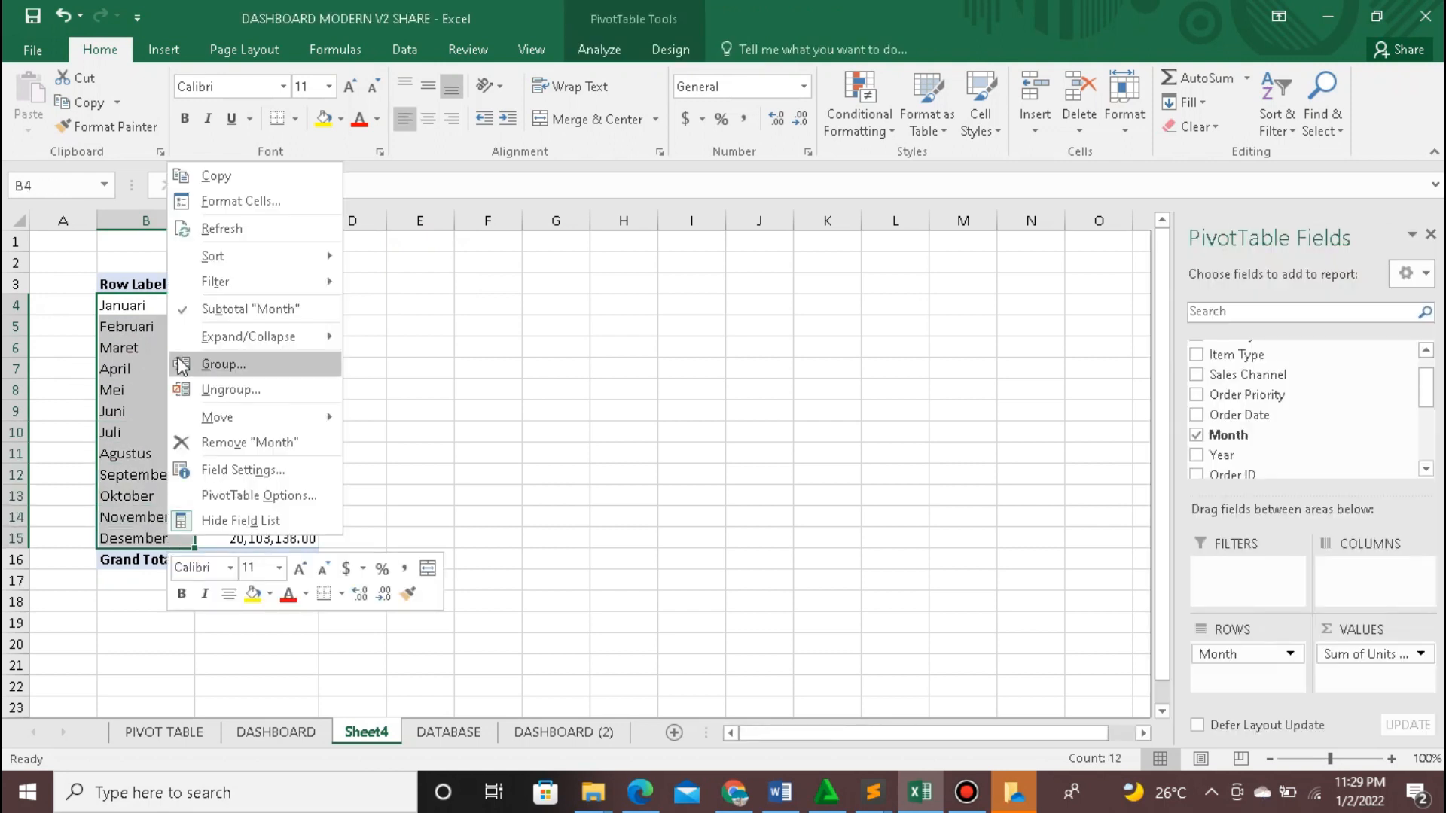
{"action": "left_click", "coordinate": [214, 176]}
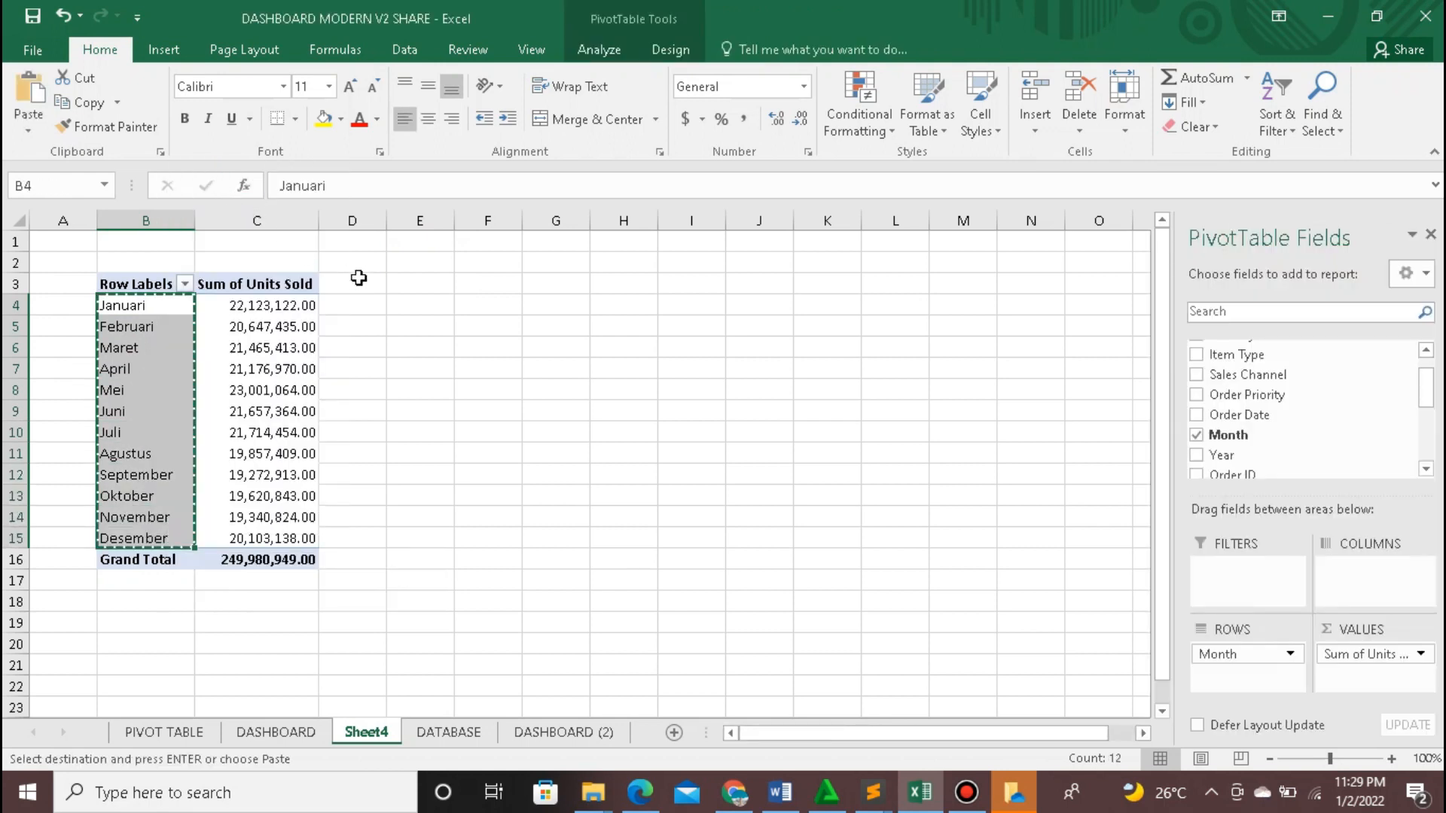
{"action": "left_click", "coordinate": [420, 285]}
{"action": "left_click", "coordinate": [440, 305]}
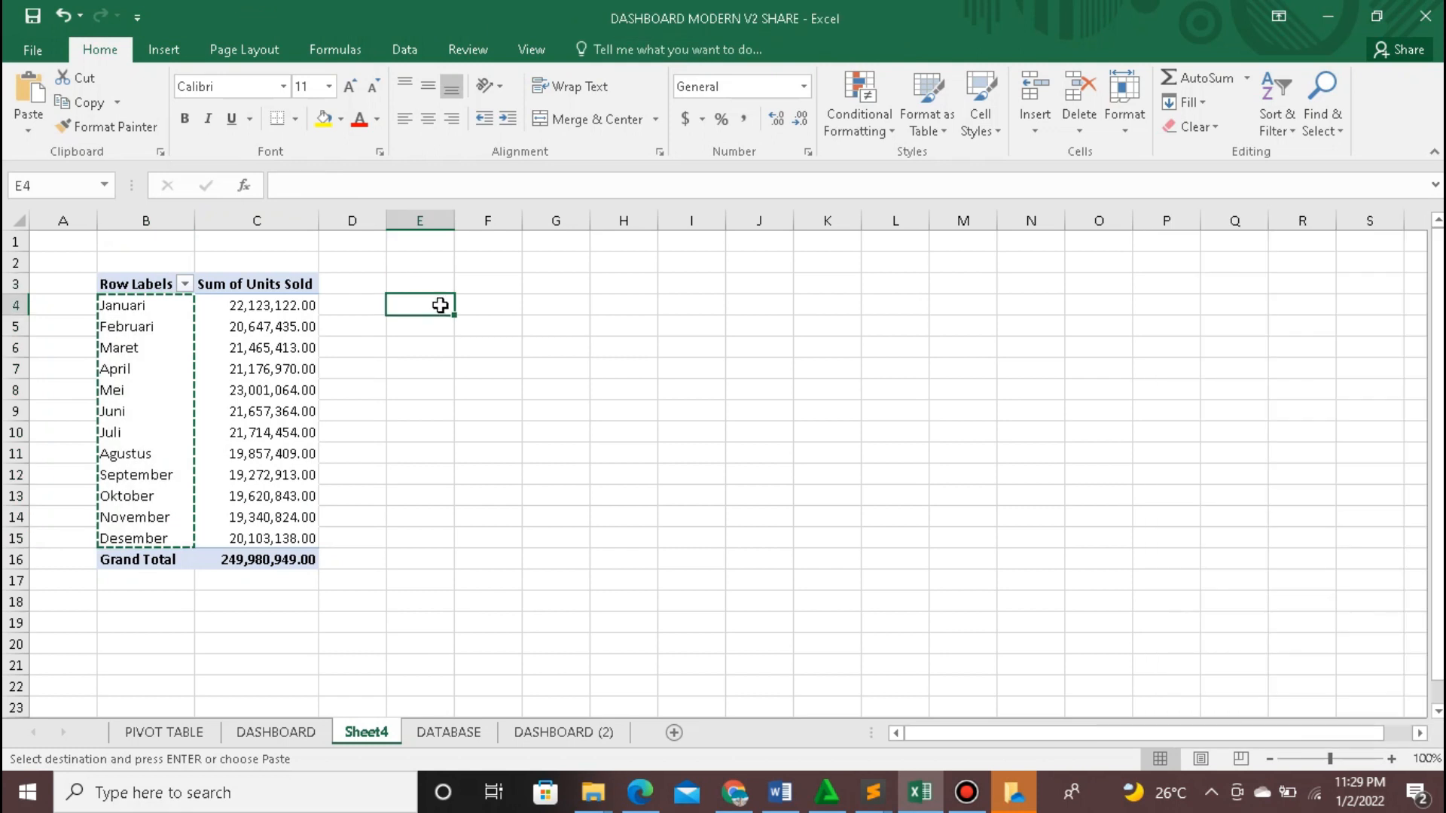
{"action": "right_click", "coordinate": [440, 305]}
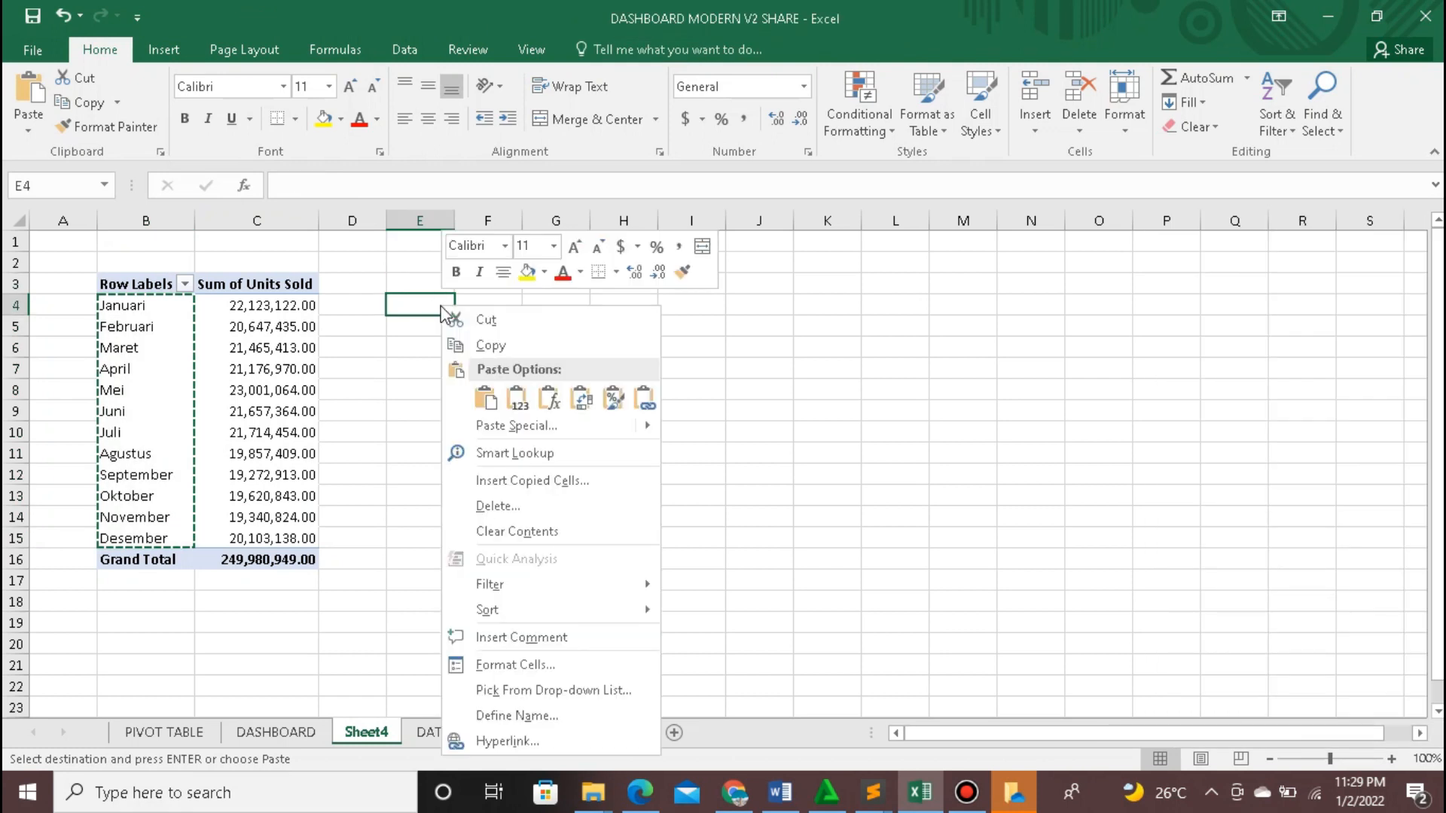
{"action": "left_click", "coordinate": [644, 399]}
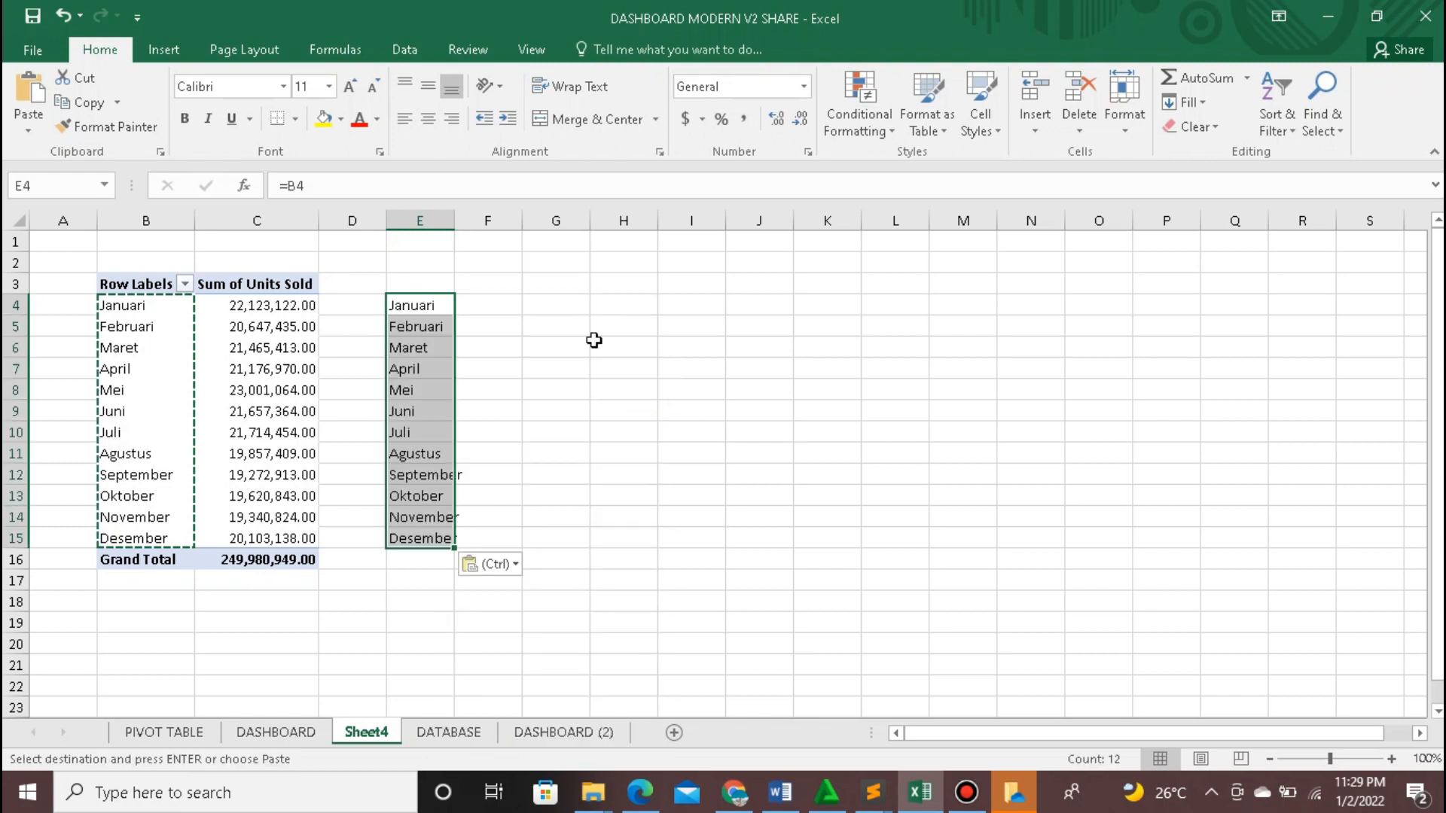
{"action": "left_click_drag", "start_coordinate": [455, 220], "coordinate": [480, 221]}
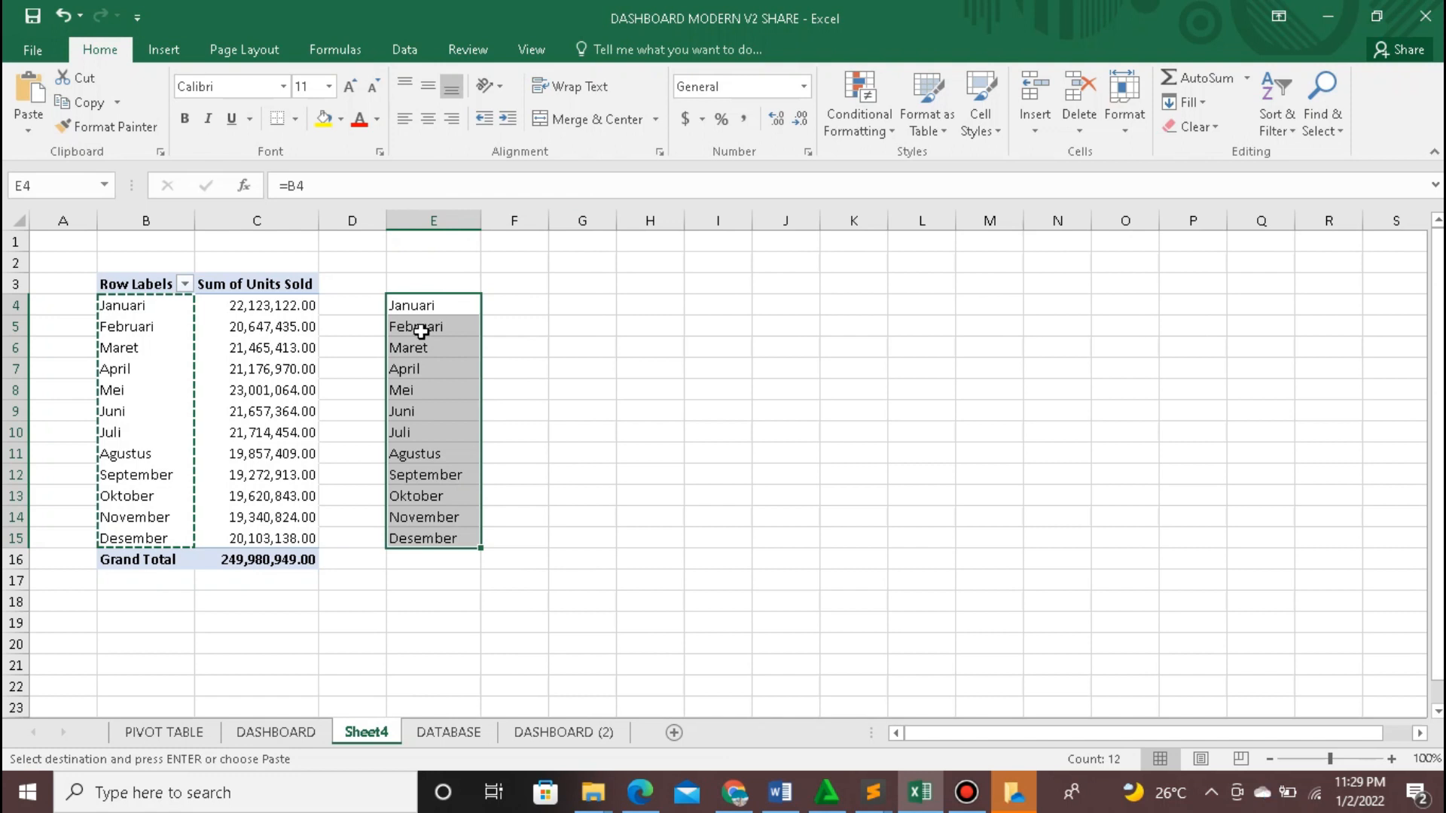
Step: Enter the heading DATA DASHBOARD 1 in cell E3 above the linked month names
{"action": "left_click", "coordinate": [407, 280]}
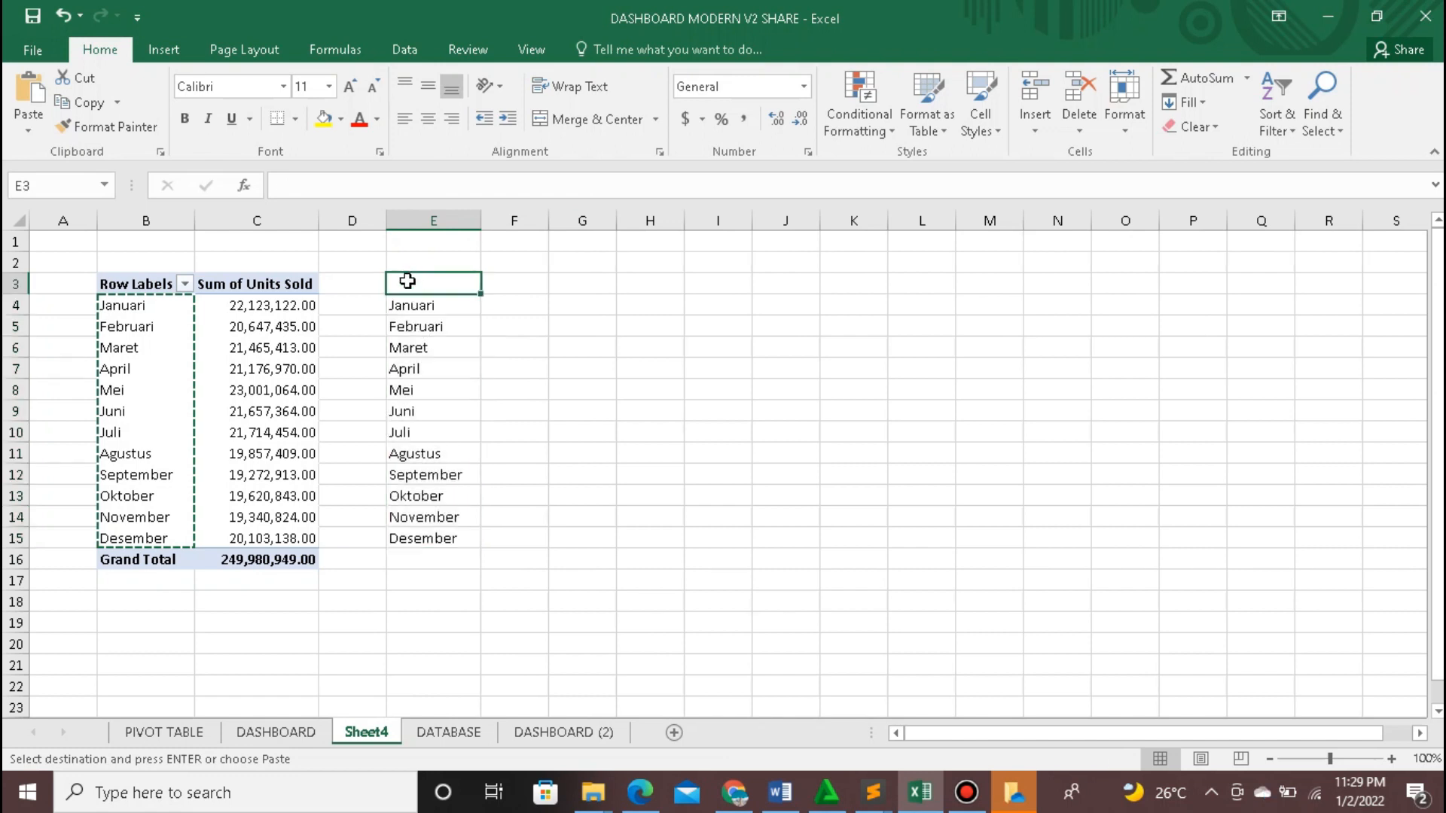
{"action": "type", "text": "DATA"}
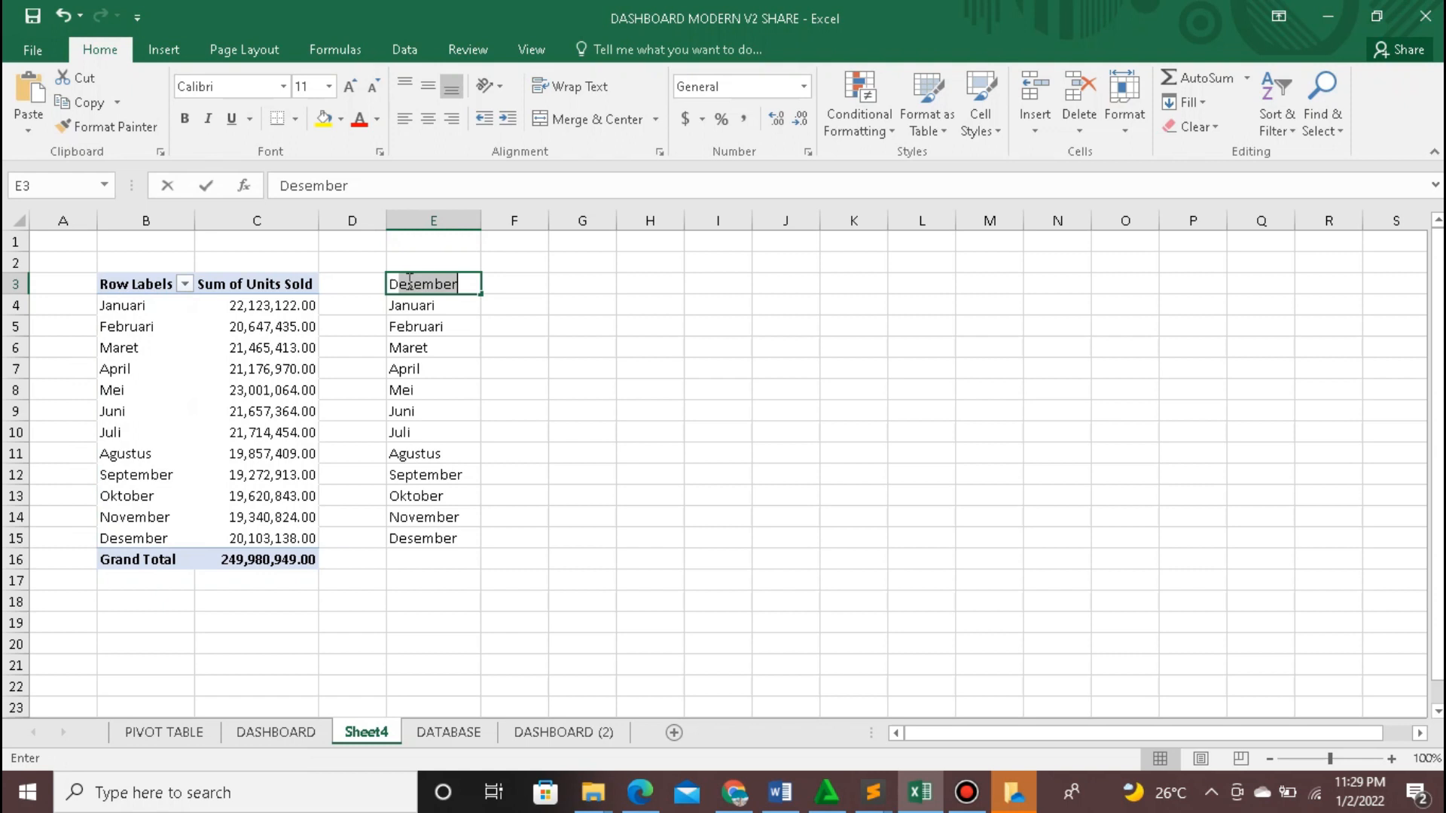
{"action": "type", "text": " DA"}
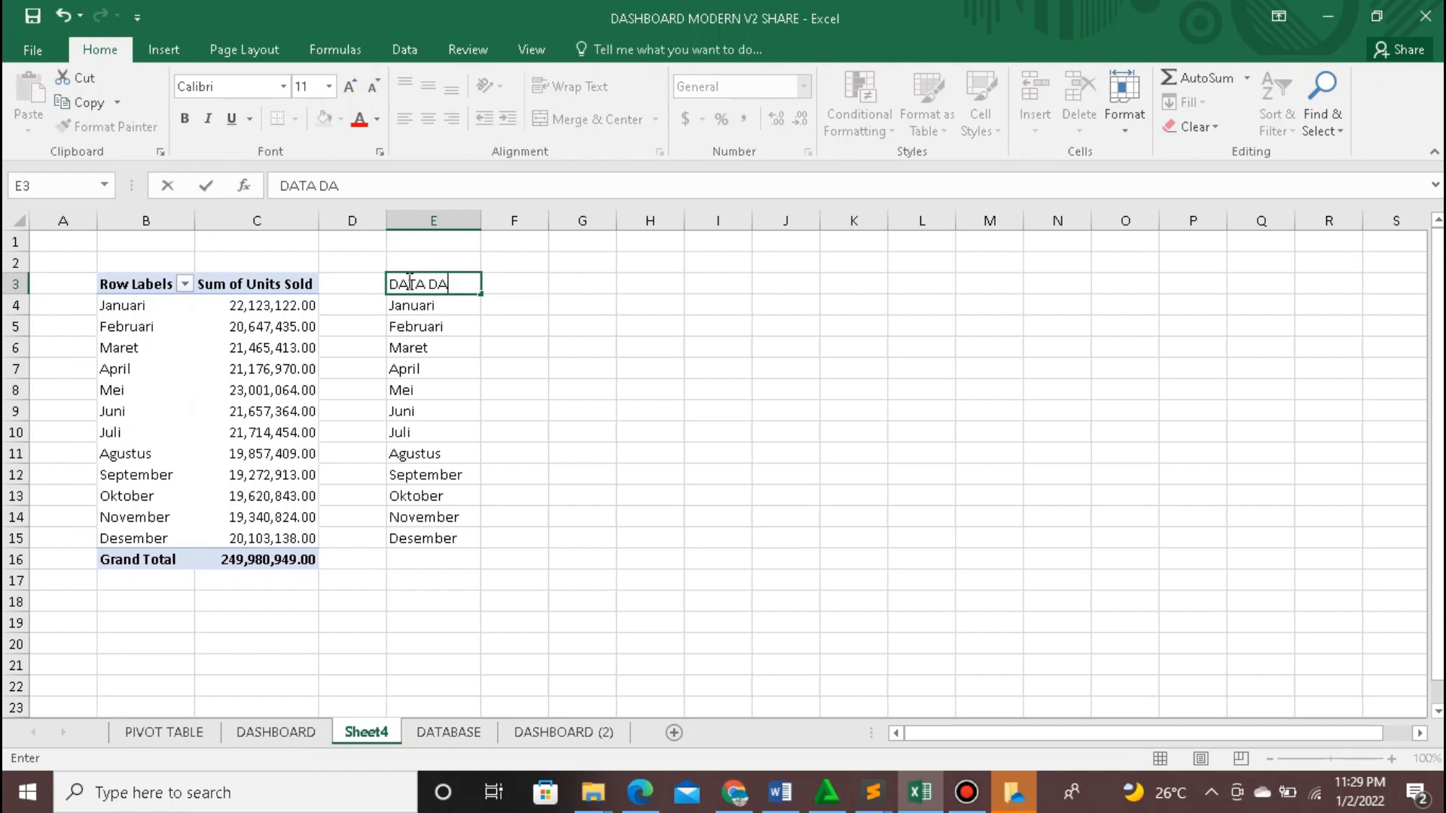
{"action": "type", "text": "SHBOARD 1"}
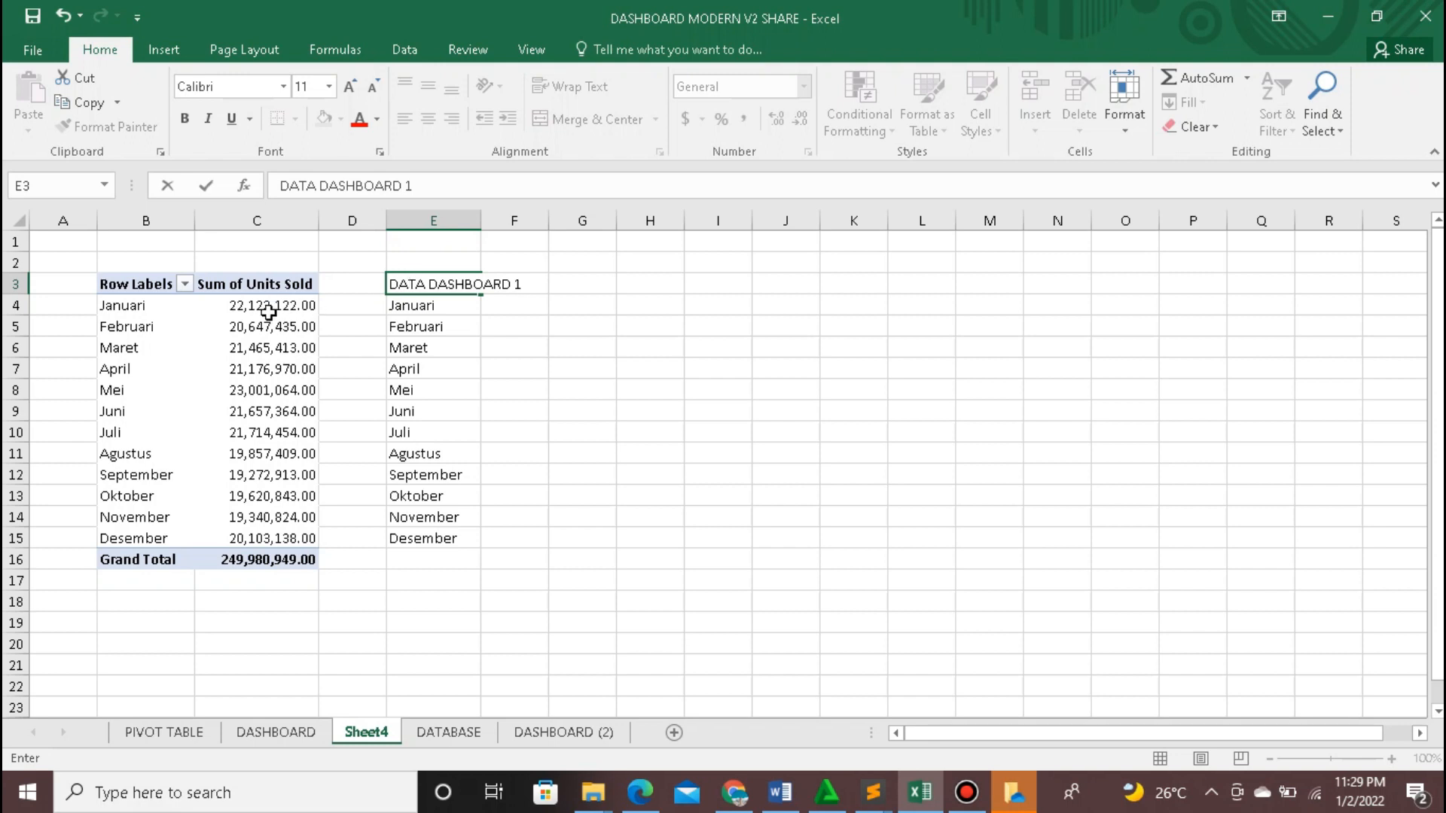
Step: Copy the twelve monthly Sum of Units Sold values, paste them as links starting at F4, and widen column F
{"action": "left_click_drag", "start_coordinate": [267, 308], "coordinate": [296, 537]}
{"action": "right_click", "coordinate": [296, 538]}
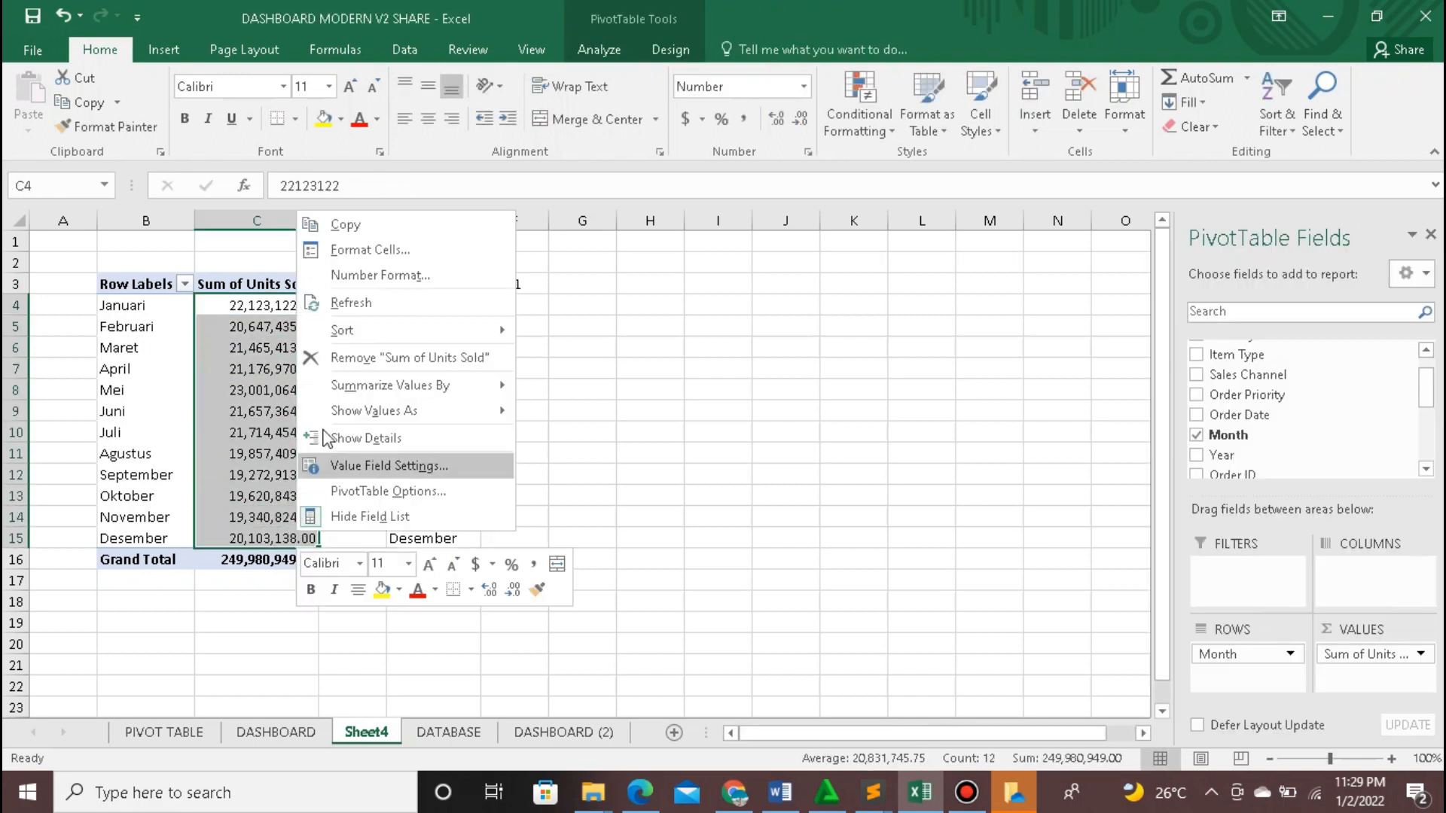
{"action": "left_click", "coordinate": [346, 224]}
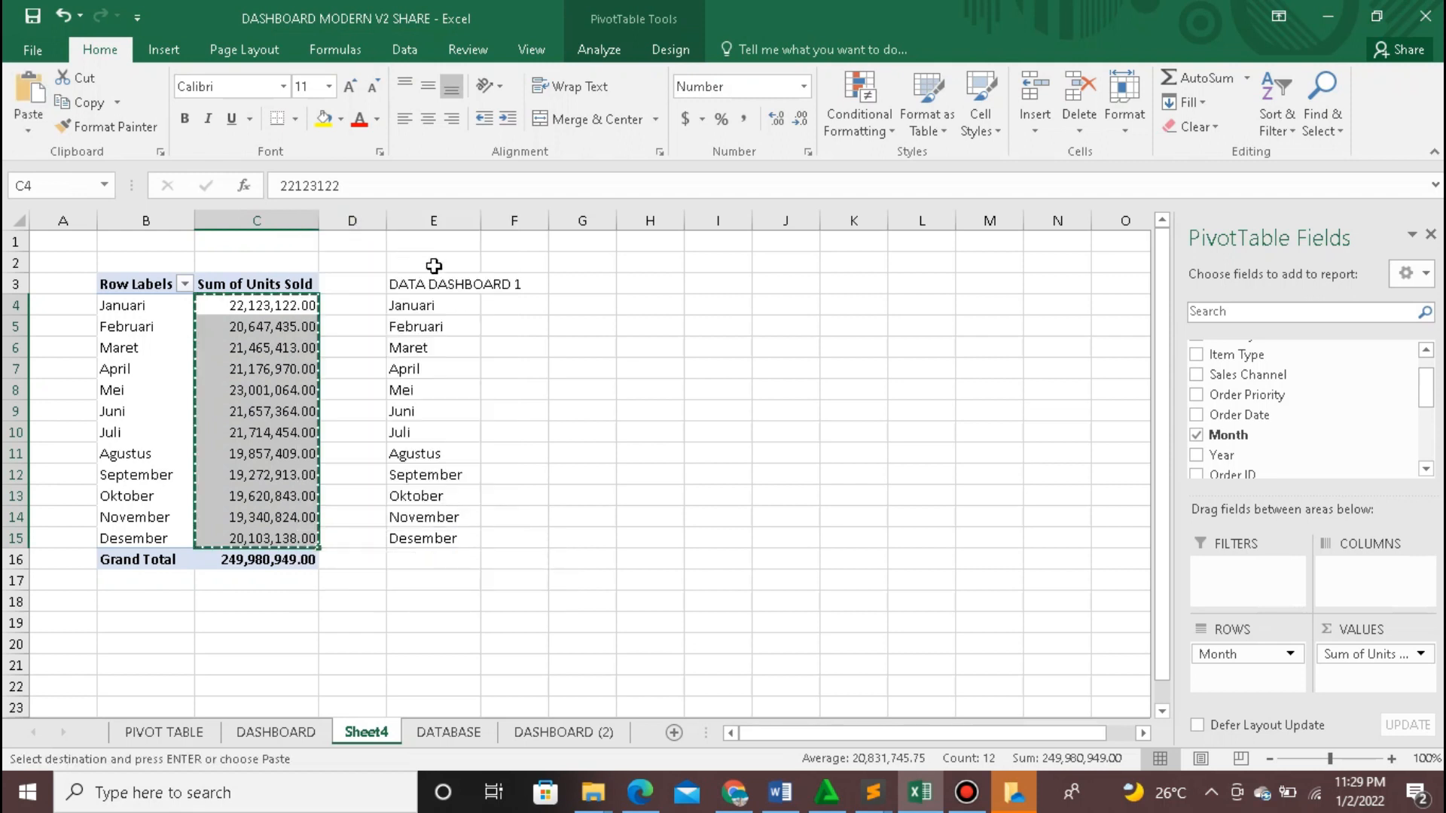
{"action": "left_click", "coordinate": [517, 302]}
{"action": "right_click", "coordinate": [516, 301]}
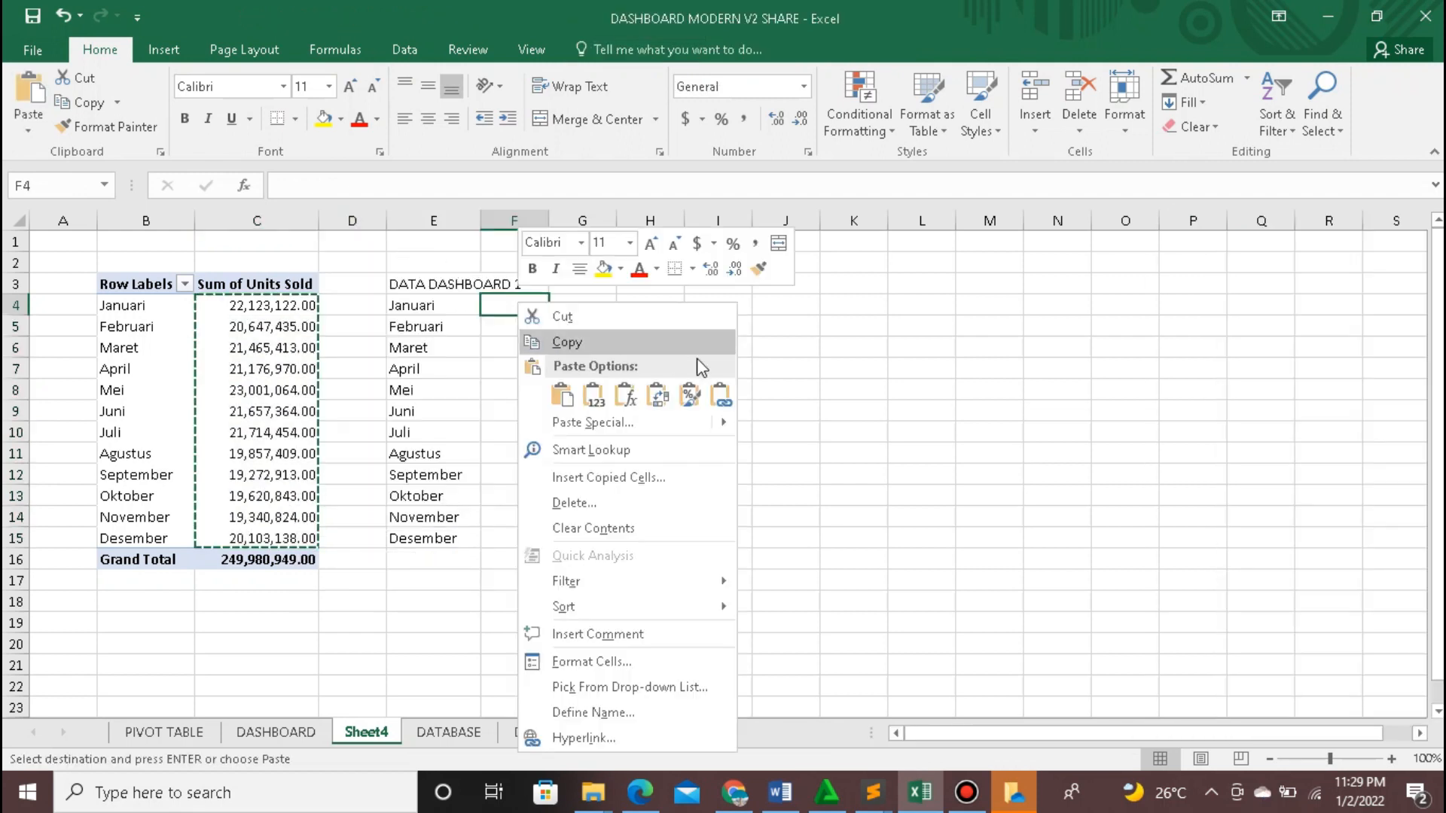
{"action": "left_click", "coordinate": [721, 397]}
{"action": "left_click_drag", "start_coordinate": [549, 220], "coordinate": [583, 221]}
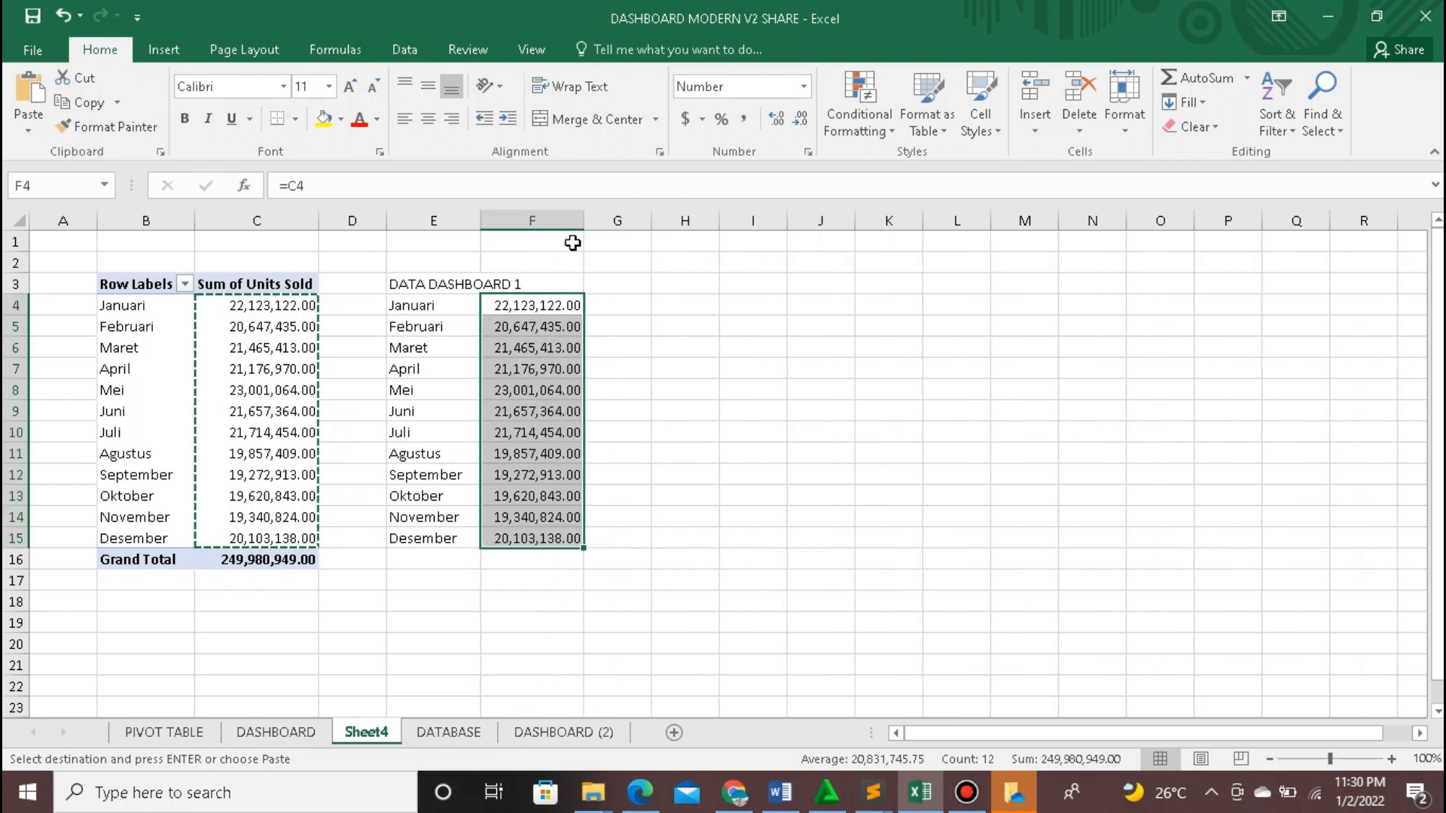
{"action": "left_click", "coordinate": [376, 304]}
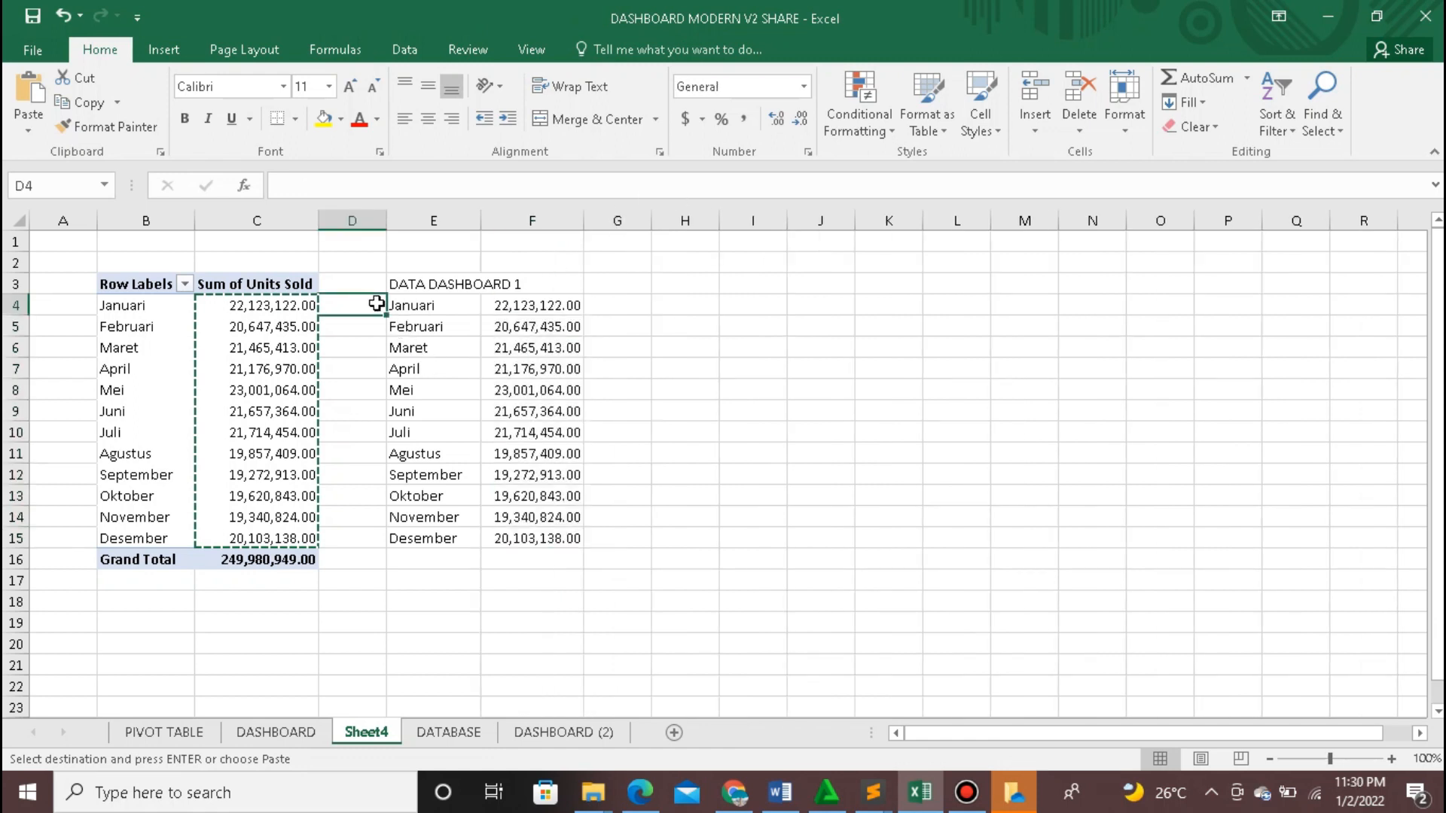
Step: Add the label TOTAL in cell E16 below the linked month names
{"action": "left_click", "coordinate": [424, 558]}
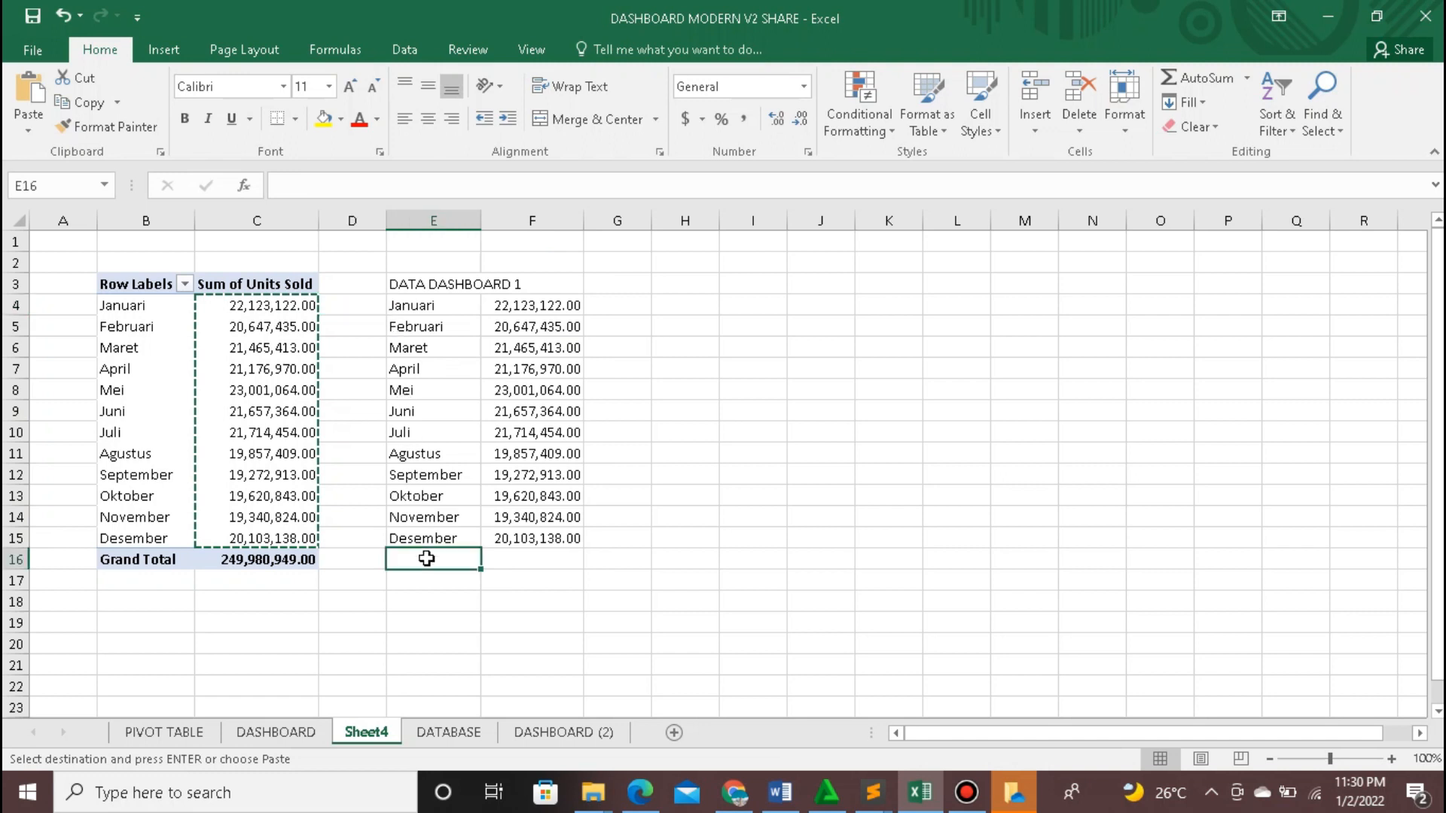
{"action": "type", "text": "TOTAL"}
{"action": "key", "text": "Tab"}
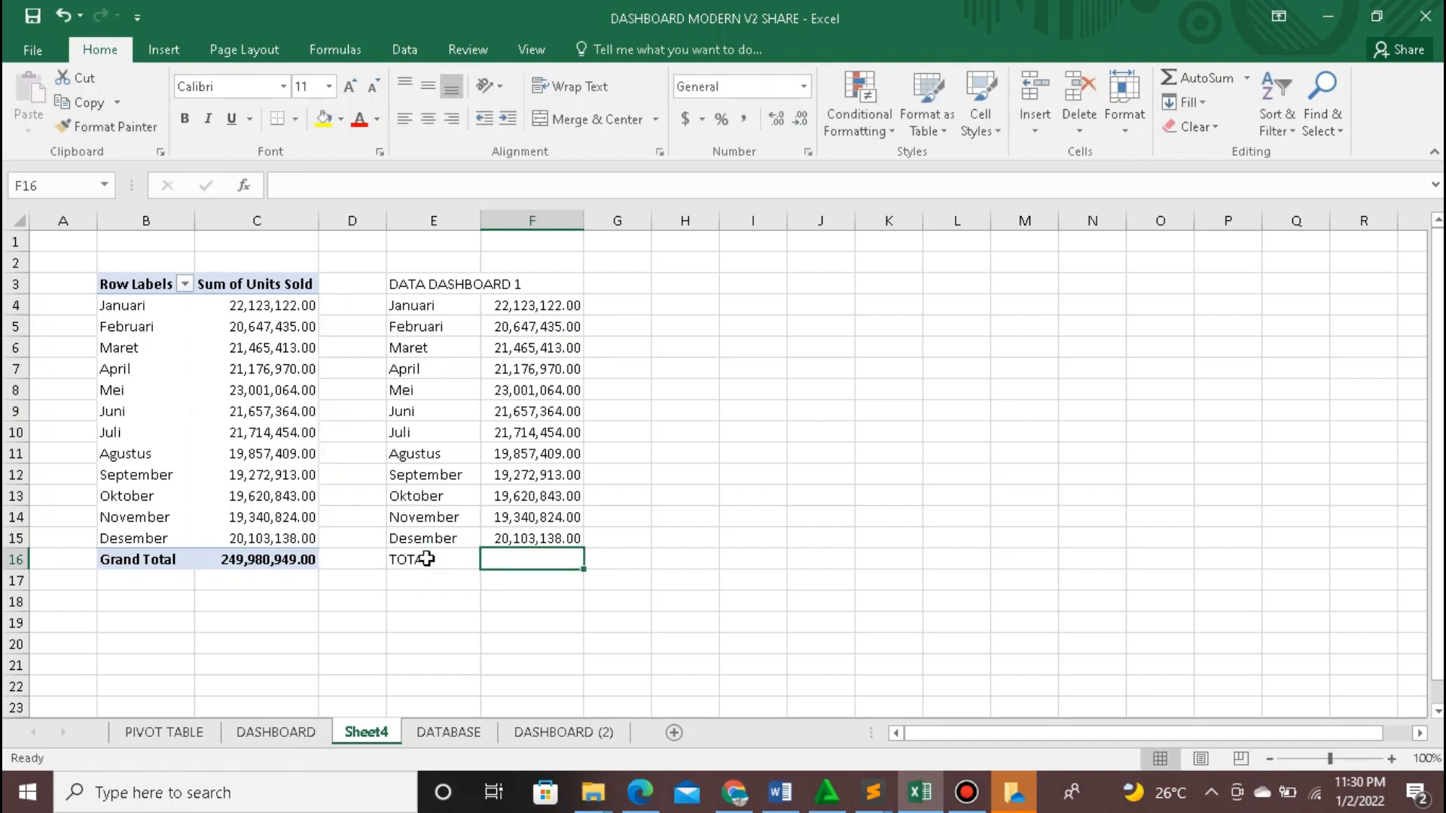
Step: Total the twelve linked monthly values in F4:F15 with AutoSum, placing the result in F16 beside TOTAL
{"action": "left_click_drag", "start_coordinate": [512, 302], "coordinate": [526, 533]}
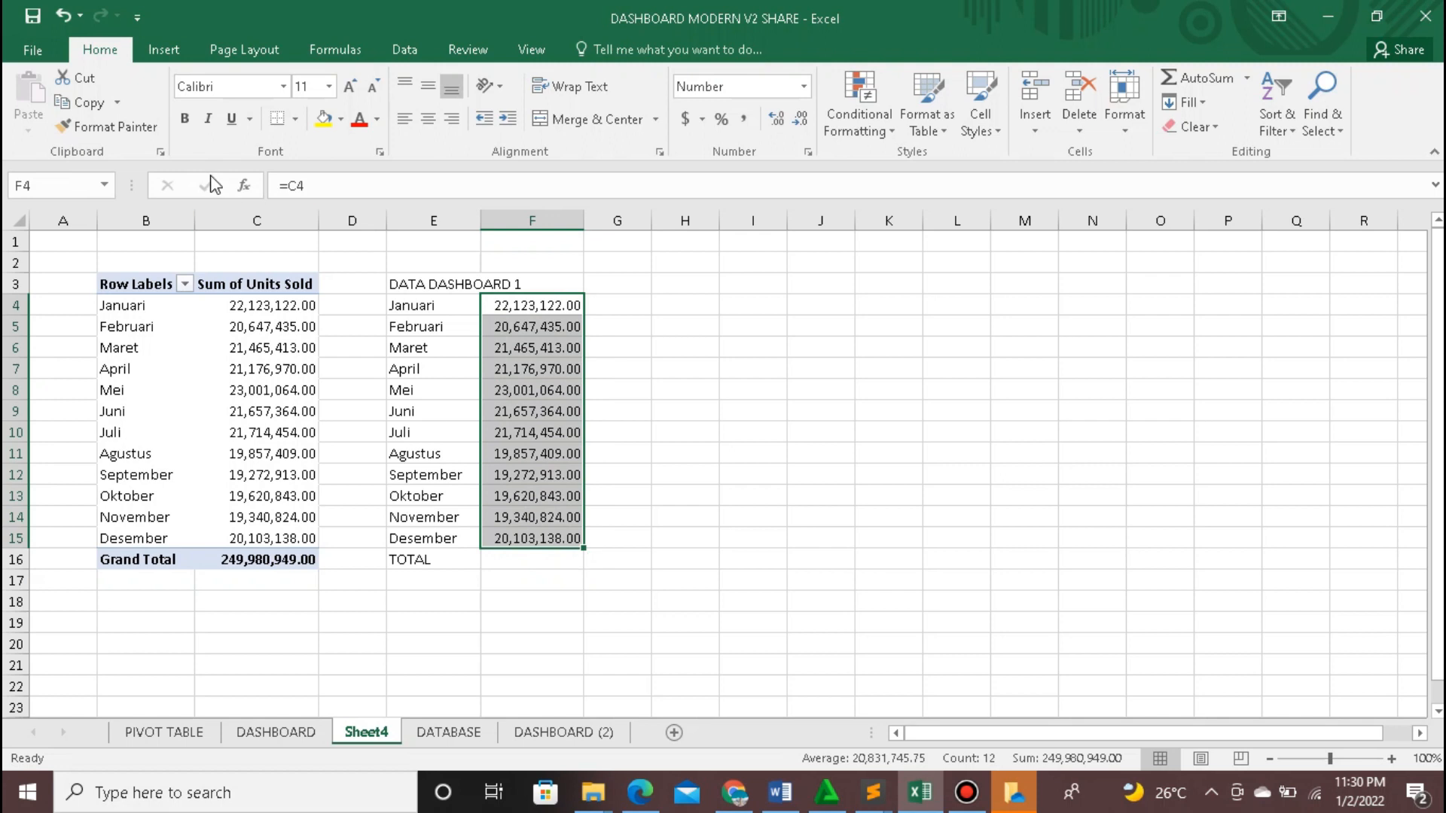
{"action": "left_click", "coordinate": [162, 52]}
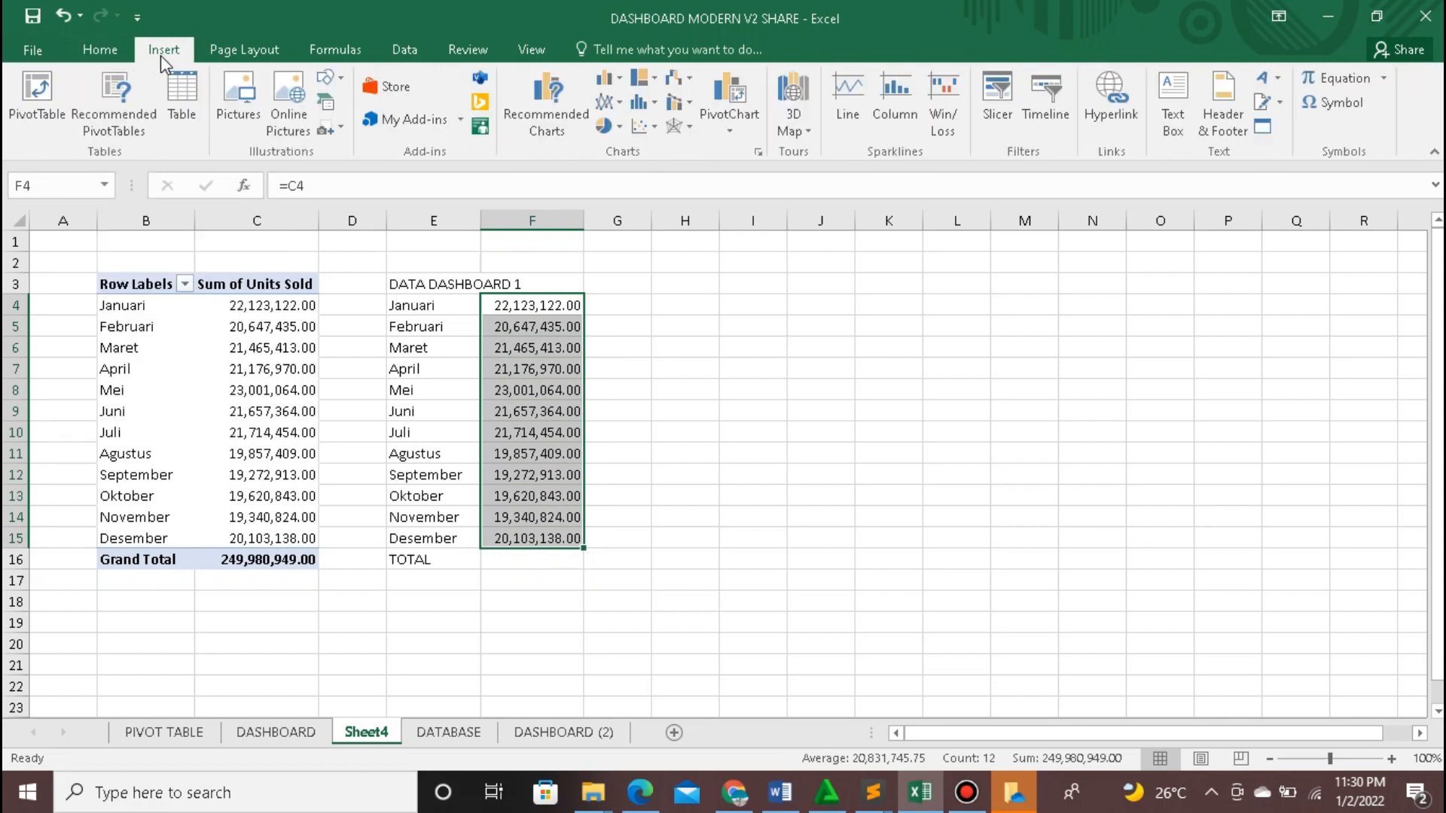
{"action": "left_click", "coordinate": [338, 48]}
{"action": "left_click", "coordinate": [99, 129]}
{"action": "left_click", "coordinate": [117, 151]}
{"action": "left_click", "coordinate": [622, 458]}
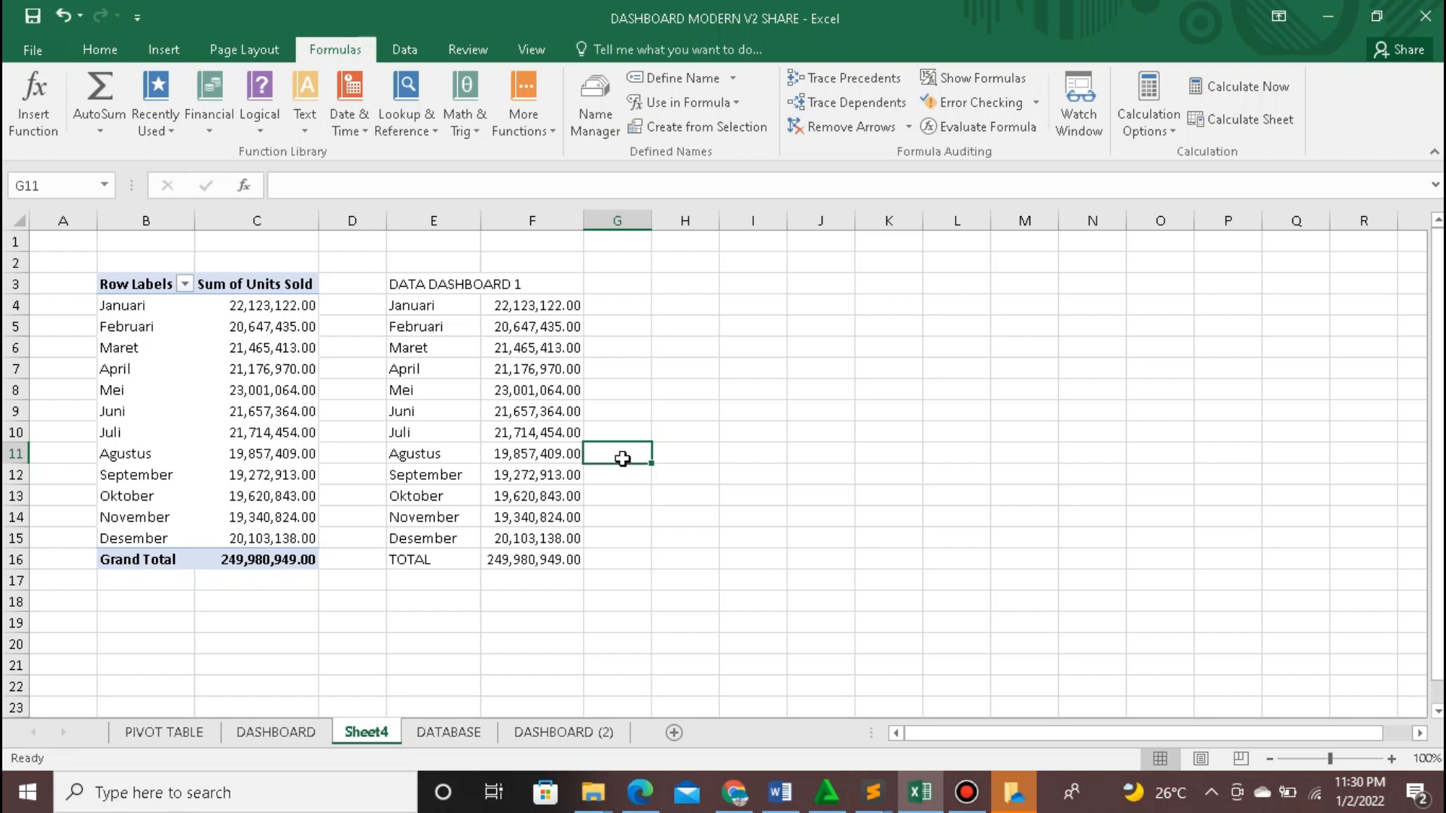
Step: Insert a Scatter with Smooth Lines chart from the linked month names and values in E4:F15
{"action": "left_click_drag", "start_coordinate": [434, 307], "coordinate": [578, 541]}
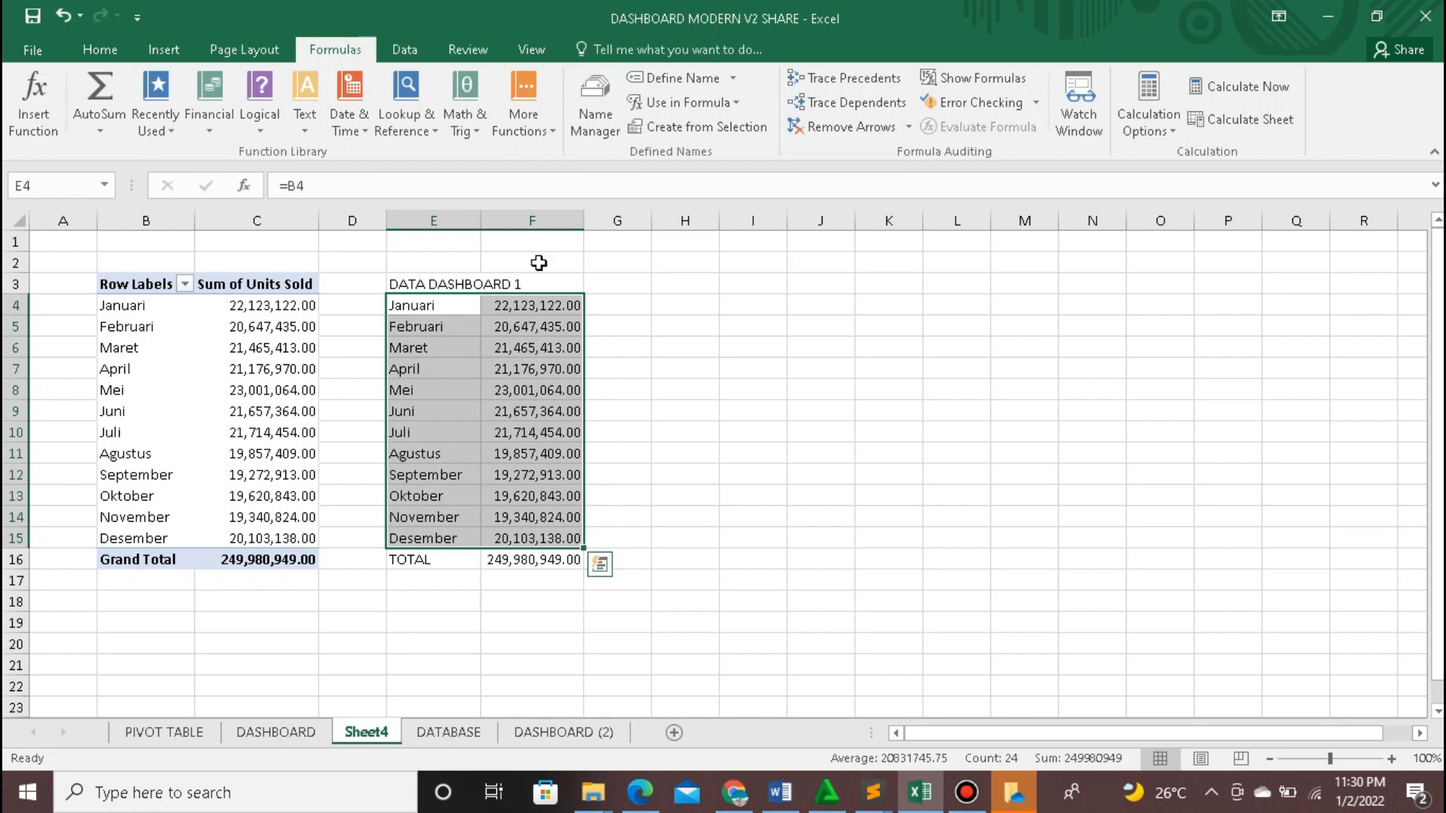
{"action": "left_click", "coordinate": [158, 47]}
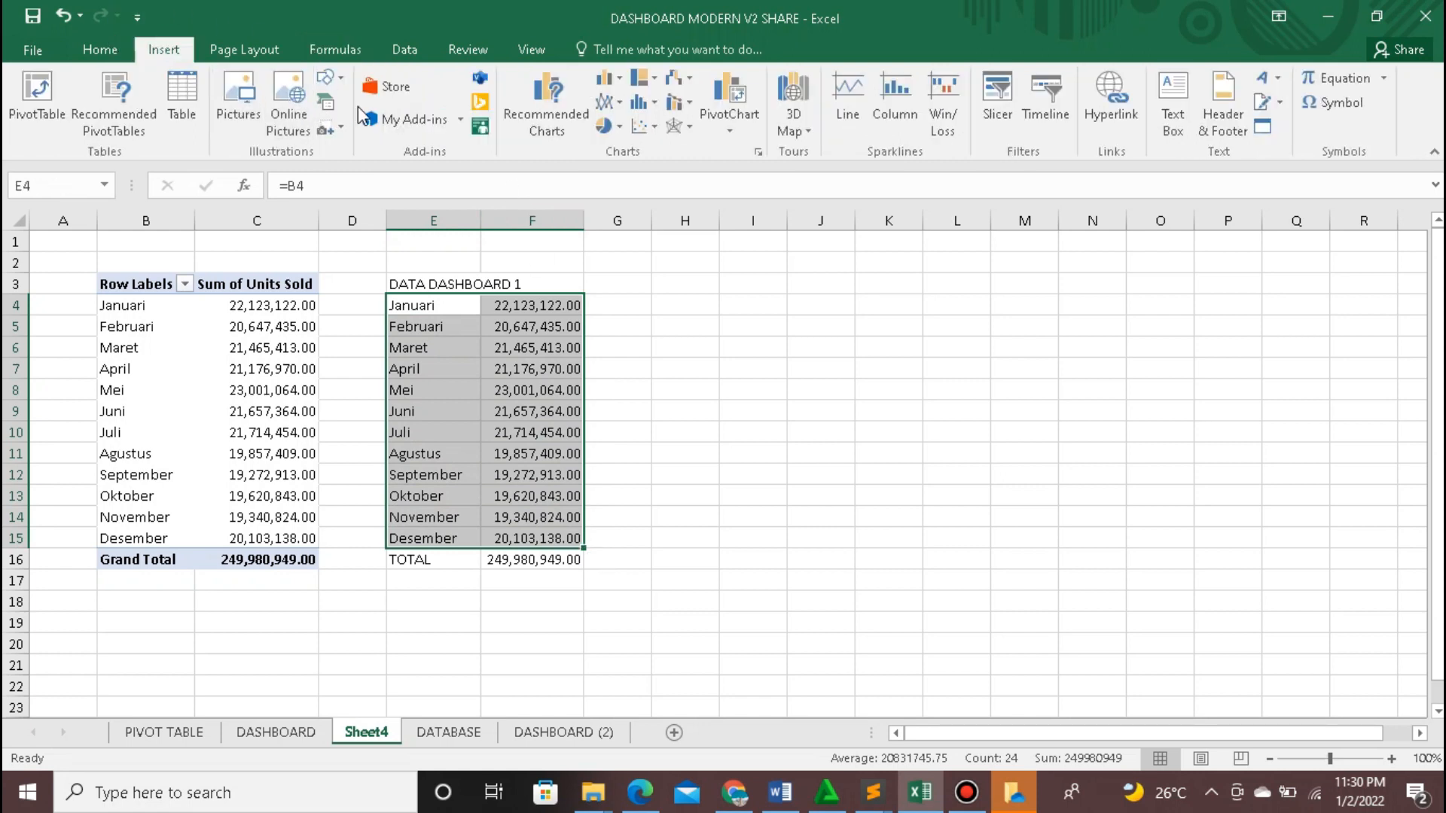
{"action": "left_click", "coordinate": [551, 124]}
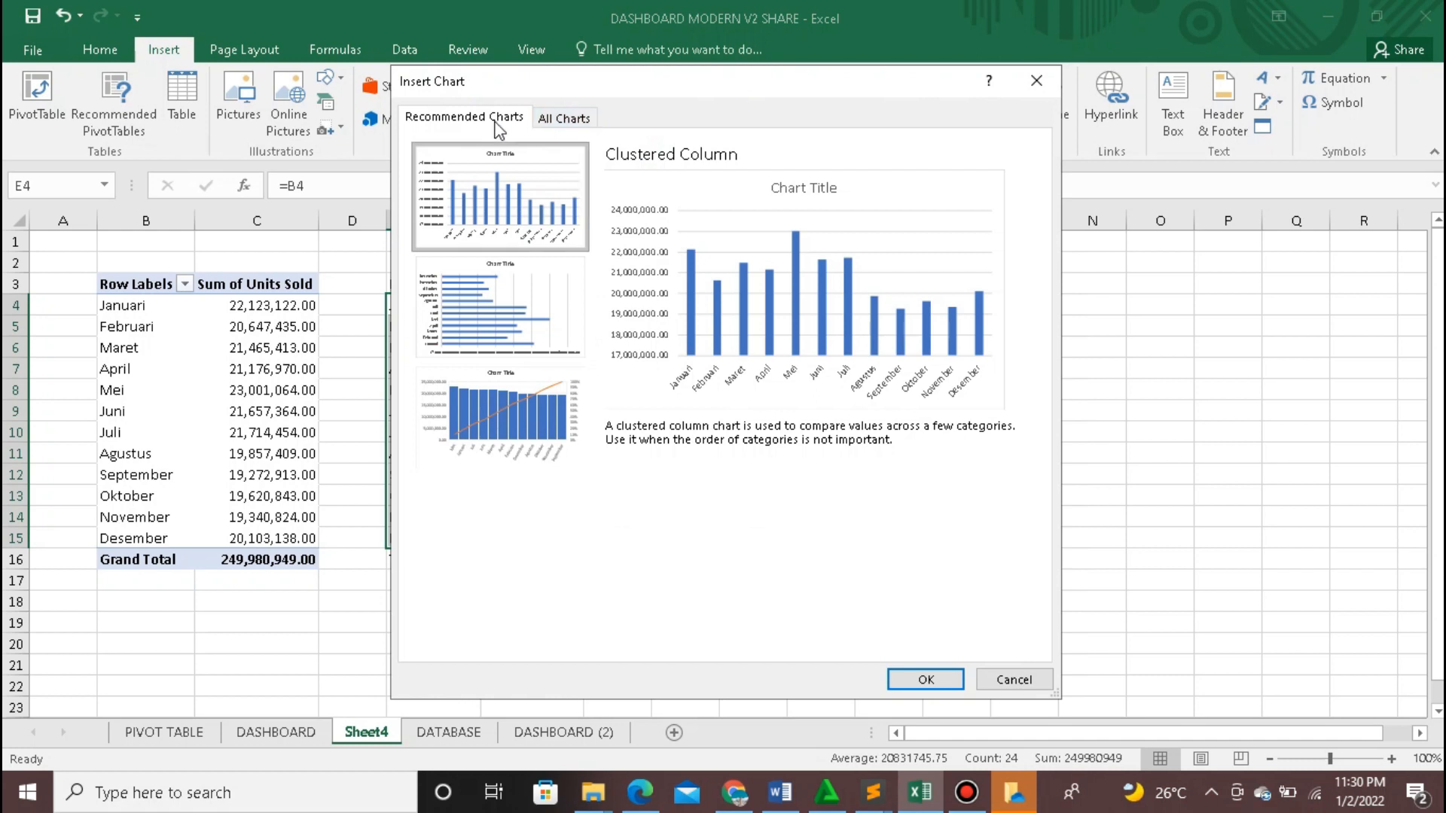
{"action": "left_click", "coordinate": [564, 121]}
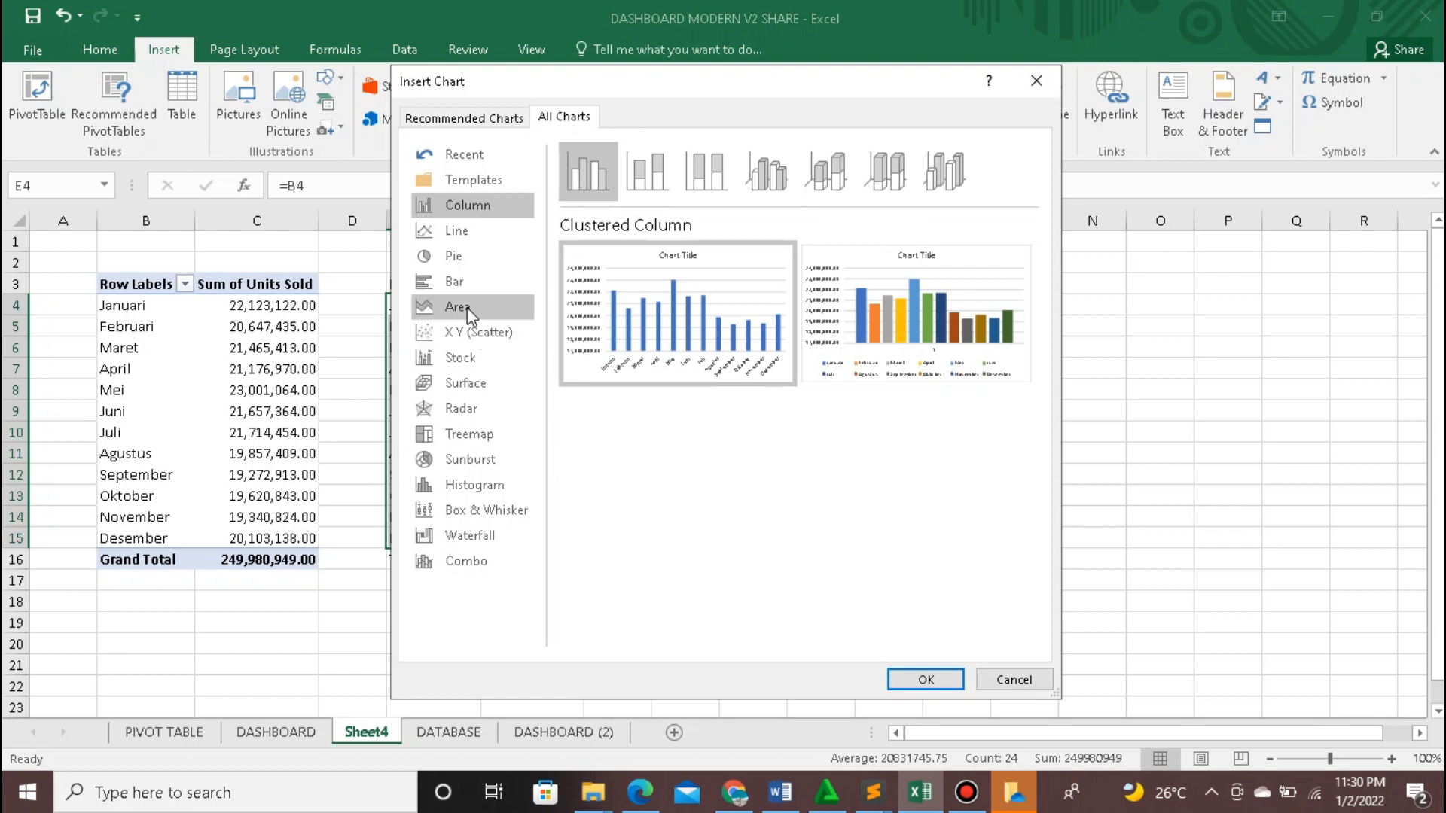
{"action": "left_click", "coordinate": [507, 336]}
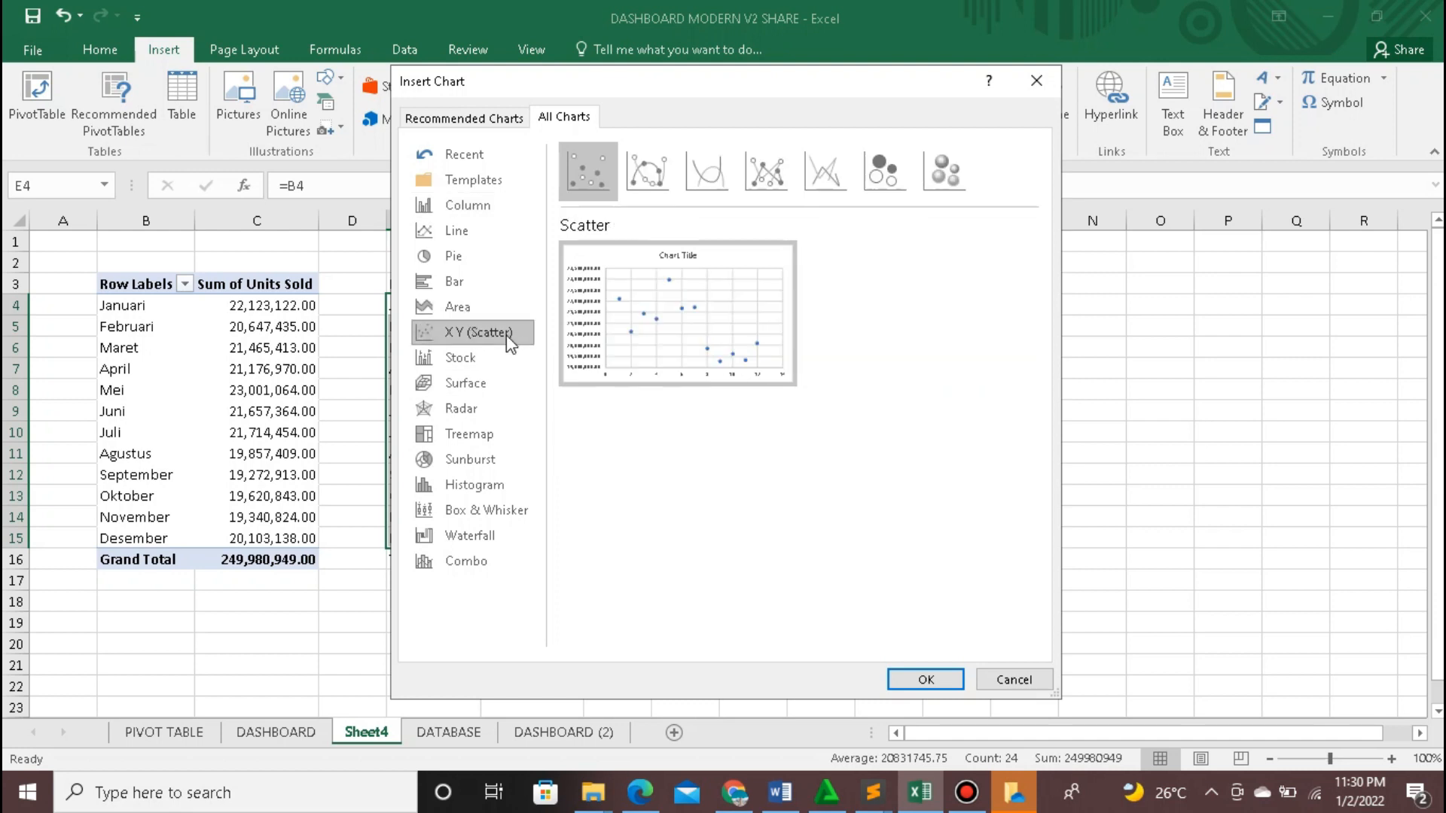
{"action": "left_click", "coordinate": [698, 175]}
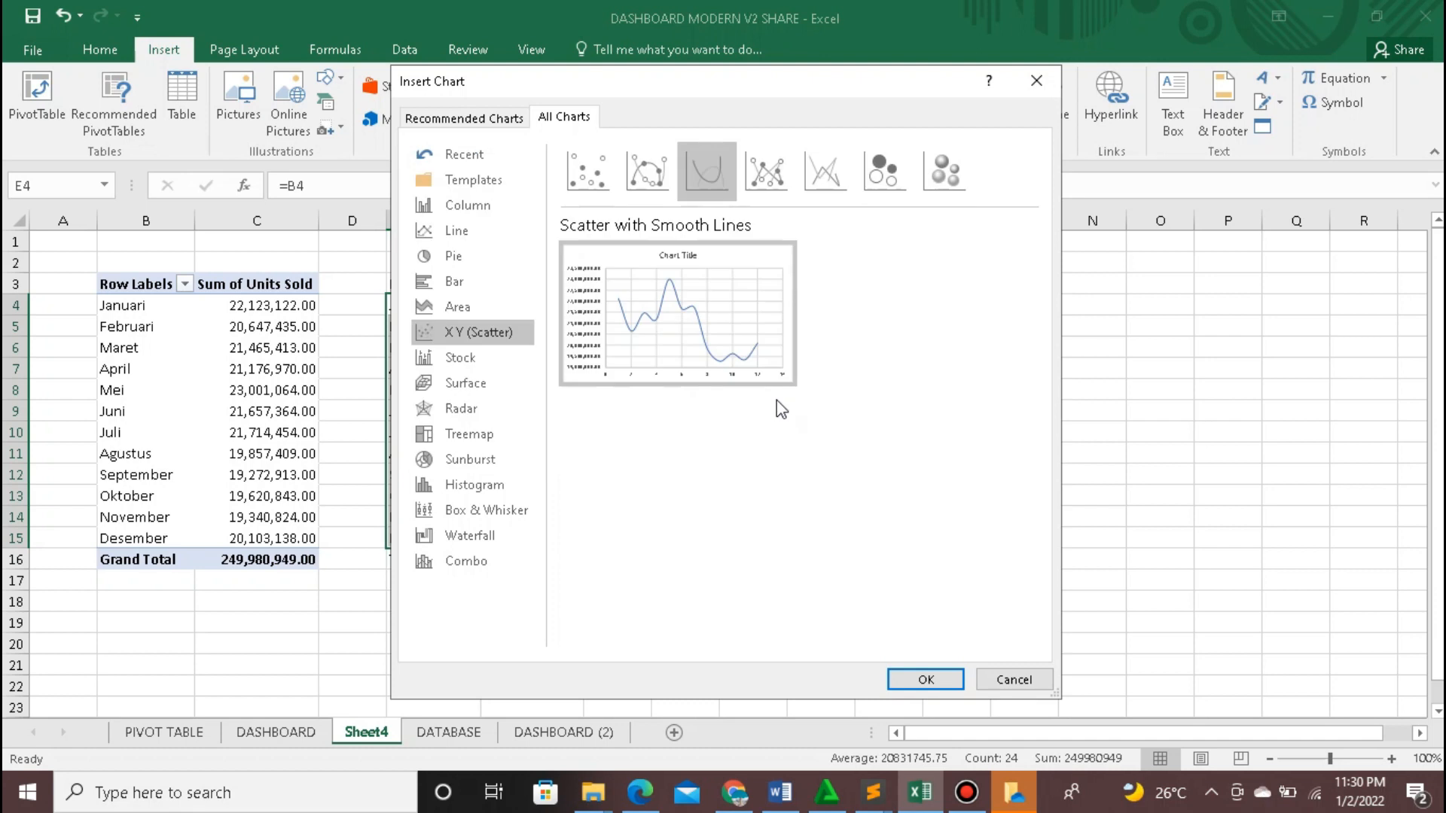
{"action": "left_click", "coordinate": [923, 680]}
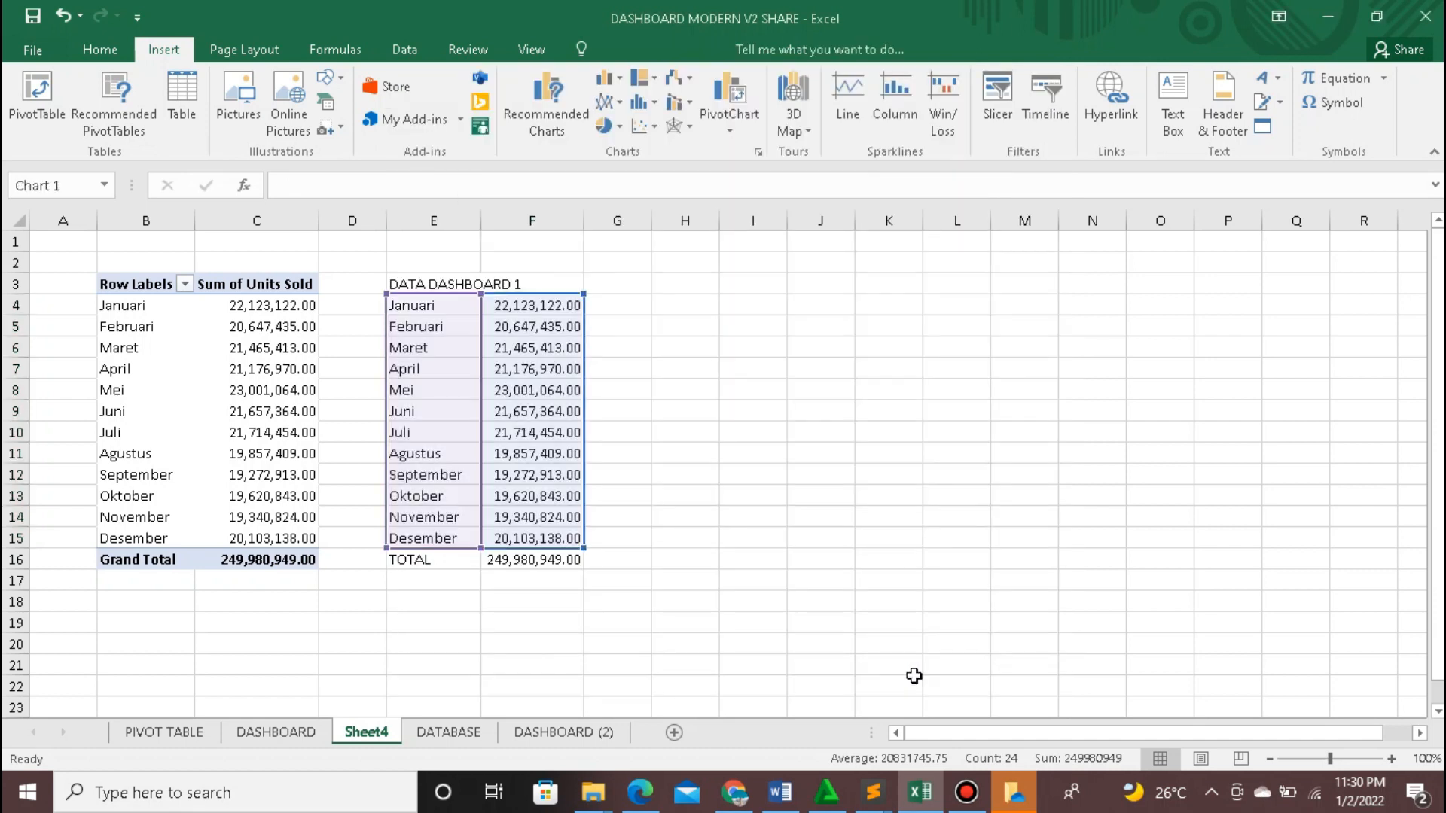
Step: Move the chart beside the DATA DASHBOARD 1 table and shrink it to cover about G3:M12
{"action": "left_click_drag", "start_coordinate": [848, 429], "coordinate": [913, 382]}
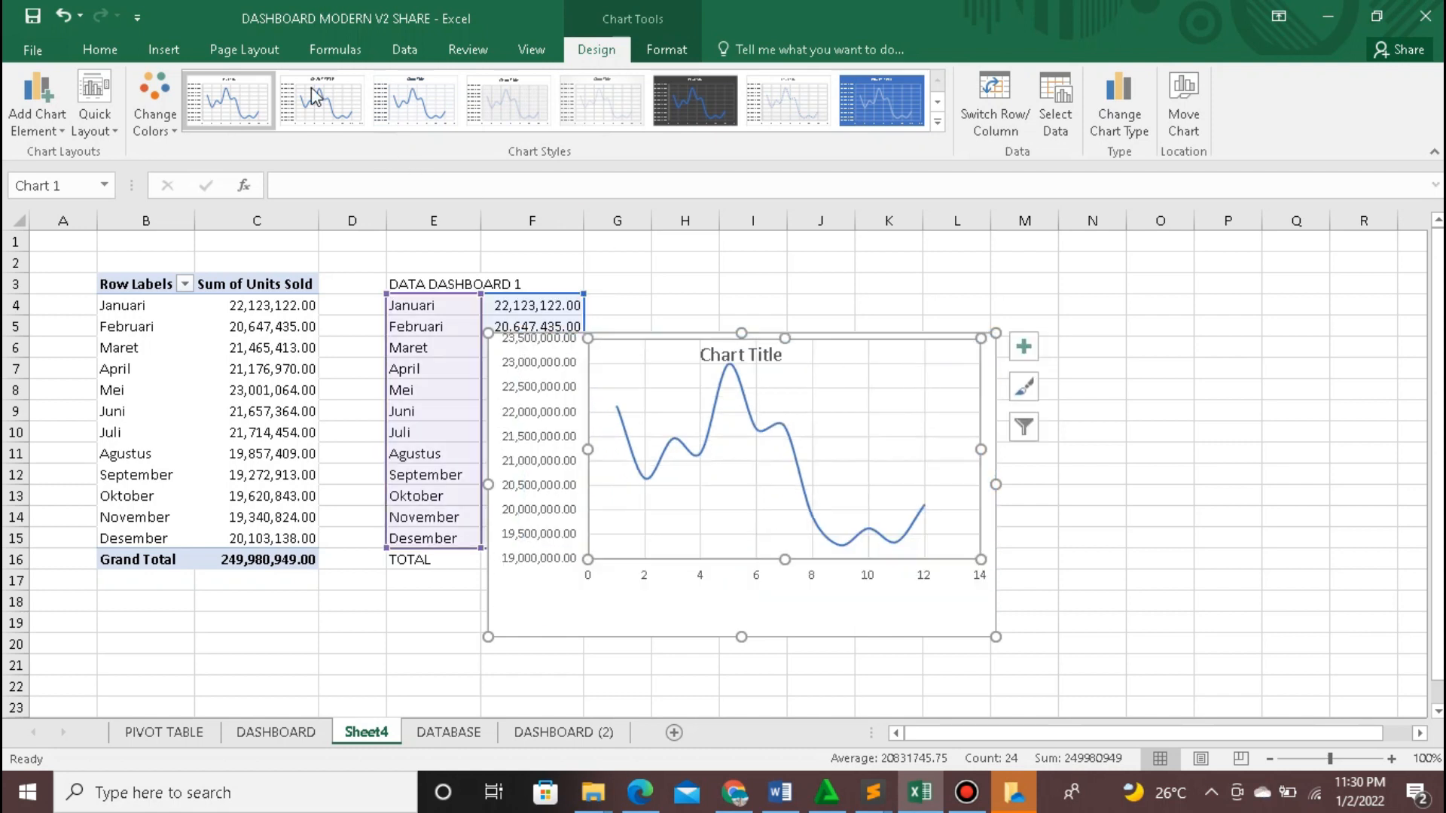
{"action": "left_click", "coordinate": [64, 15]}
{"action": "left_click_drag", "start_coordinate": [834, 359], "coordinate": [976, 296]}
{"action": "left_click_drag", "start_coordinate": [1140, 576], "coordinate": [1009, 482]}
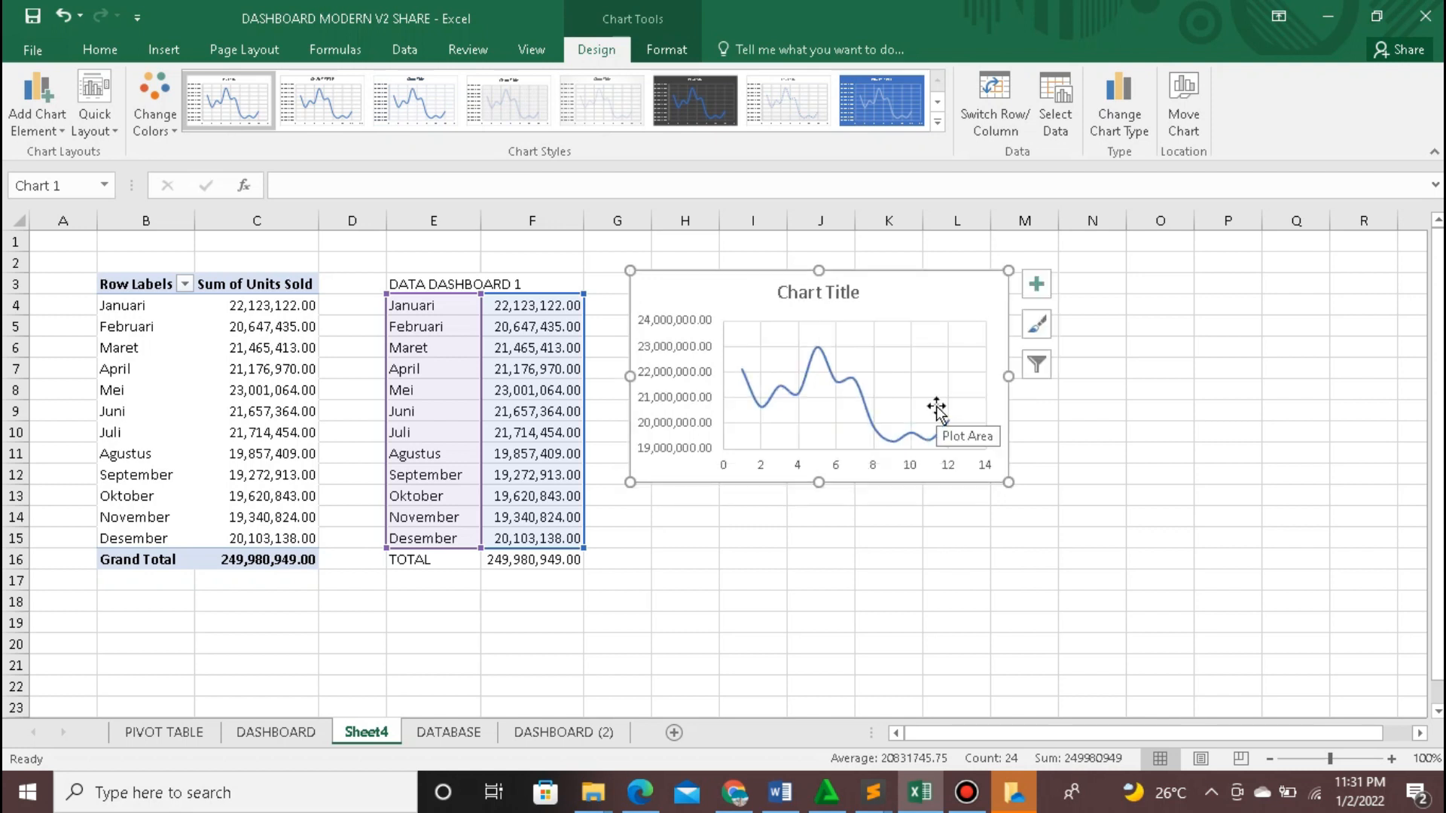
Step: Delete the chart title, and reposition the slightly reduced chart over about G5:L14
{"action": "left_click", "coordinate": [853, 299]}
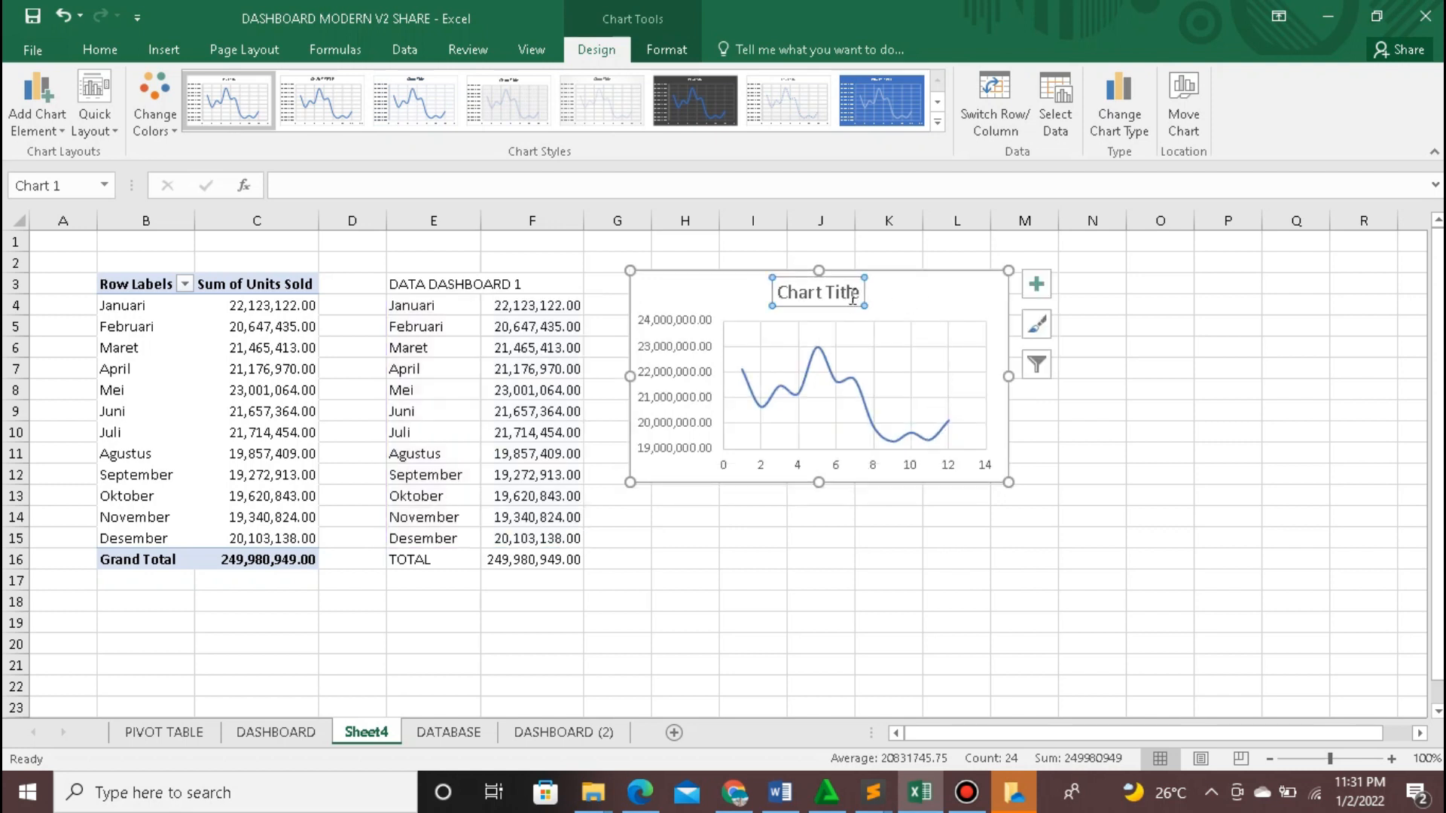
{"action": "key", "text": "Delete"}
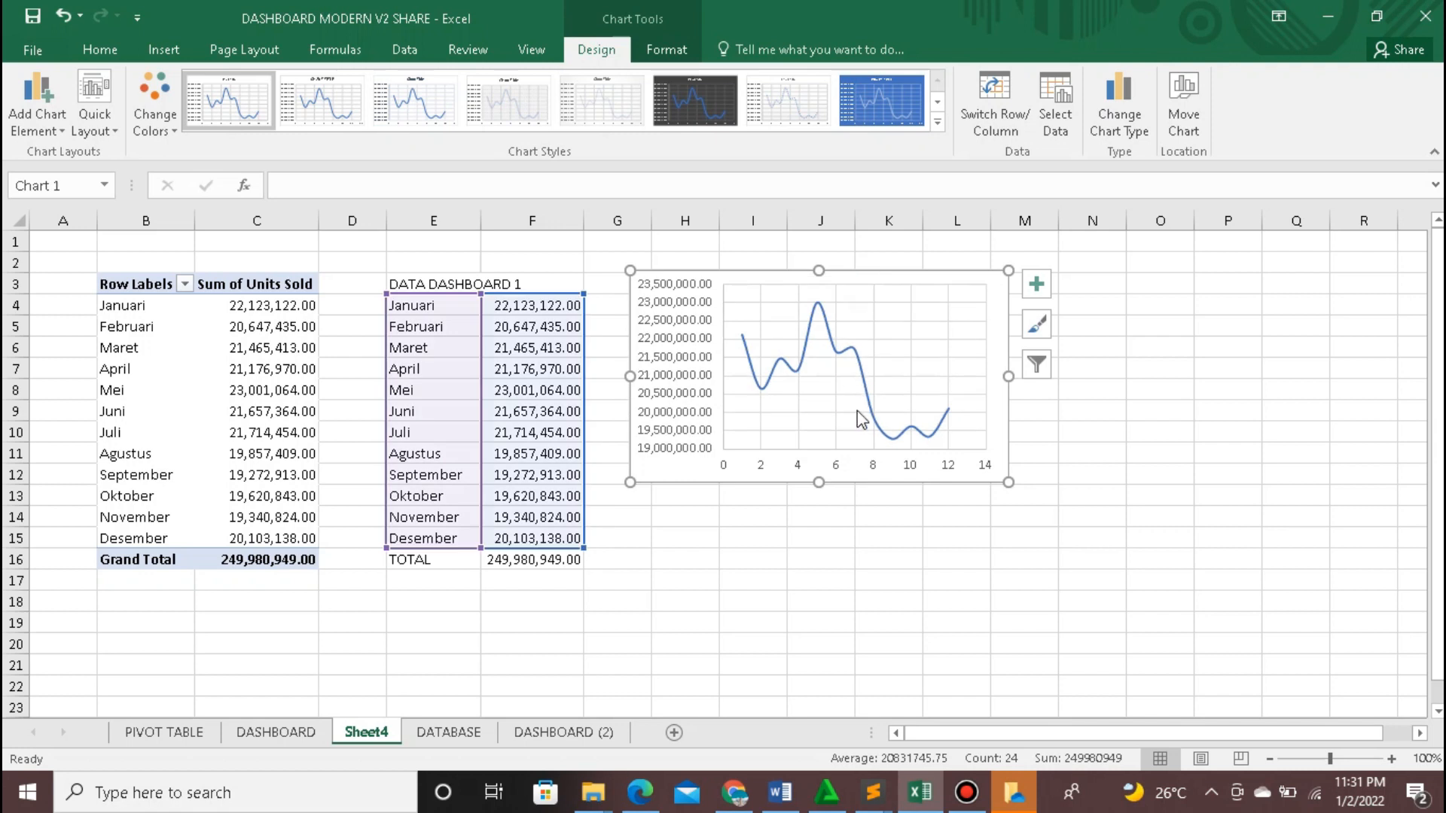
{"action": "left_click_drag", "start_coordinate": [1008, 482], "coordinate": [1001, 464]}
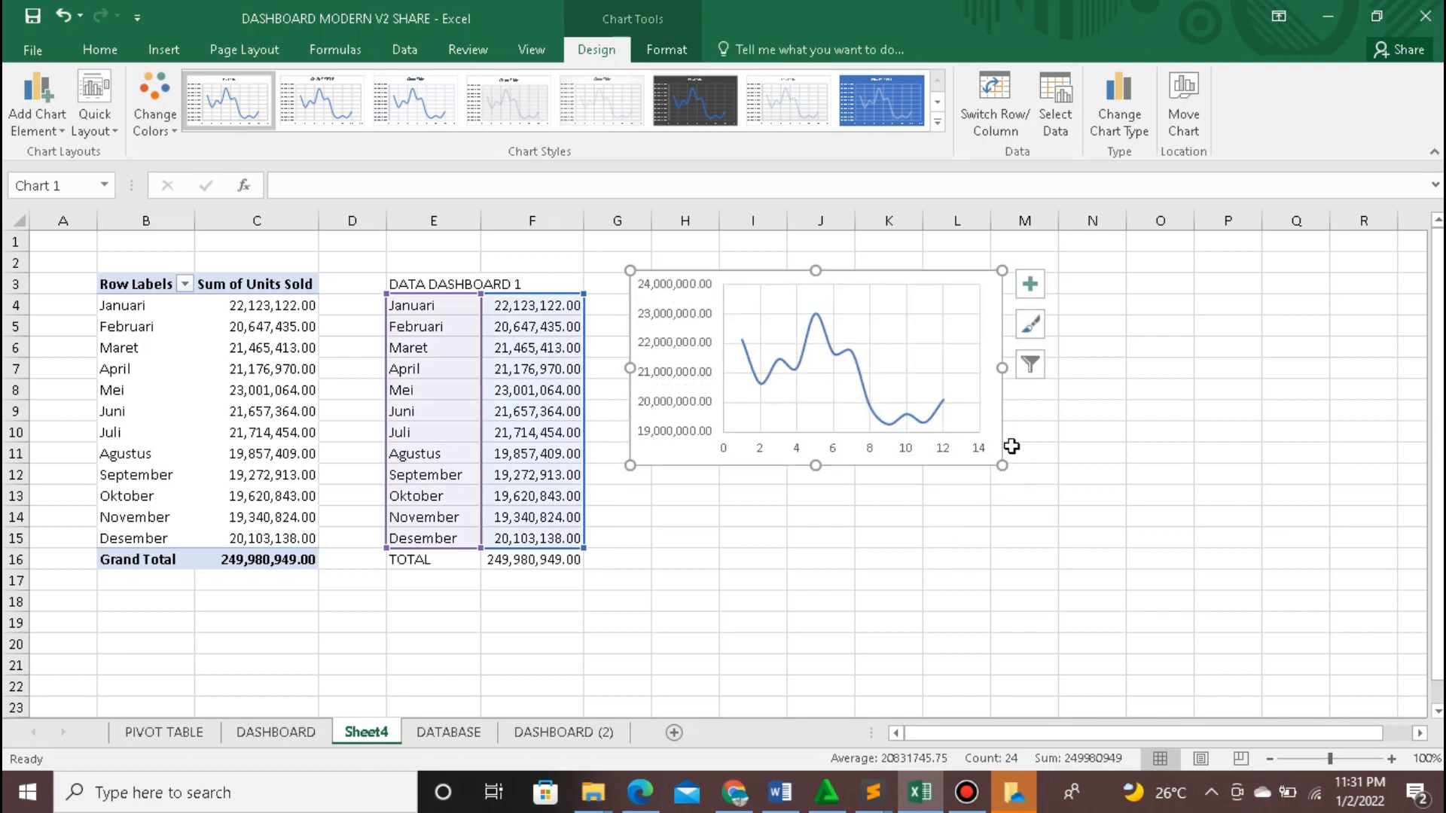
{"action": "left_click", "coordinate": [1021, 451]}
{"action": "left_click", "coordinate": [909, 467]}
{"action": "left_click_drag", "start_coordinate": [894, 462], "coordinate": [869, 517]}
{"action": "left_click", "coordinate": [808, 612]}
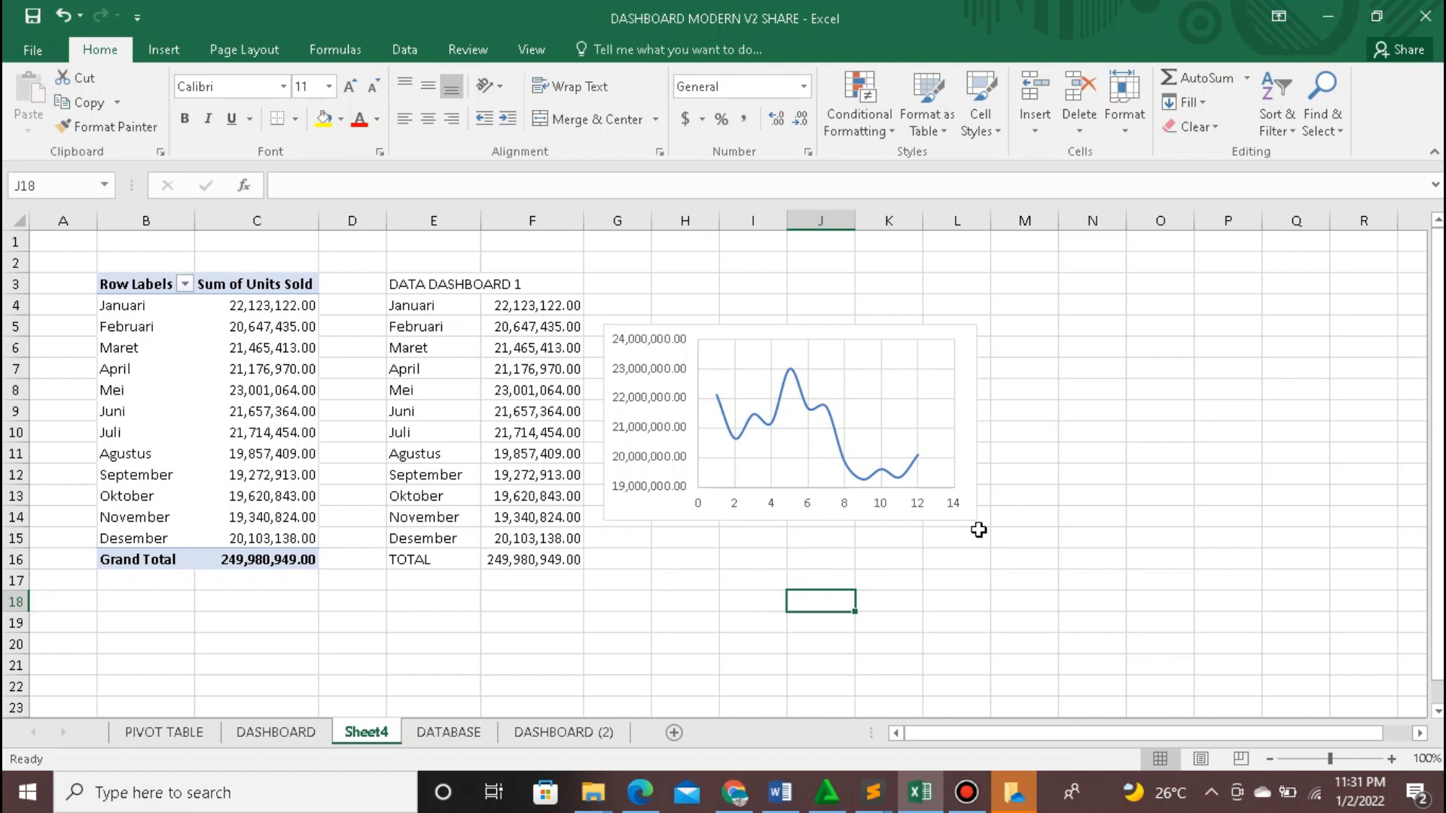
{"action": "left_click", "coordinate": [927, 508]}
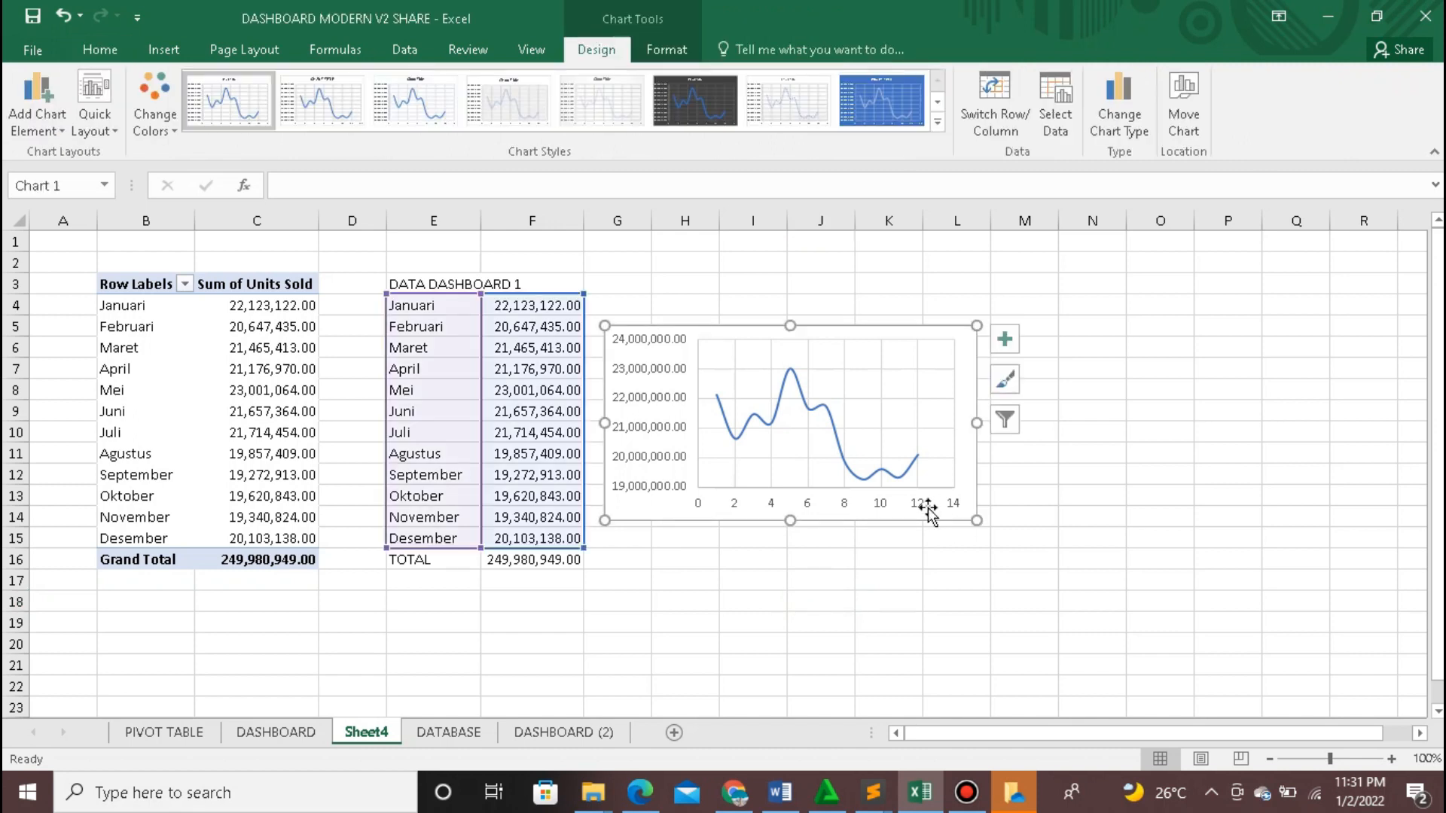
{"action": "right_click", "coordinate": [928, 508]}
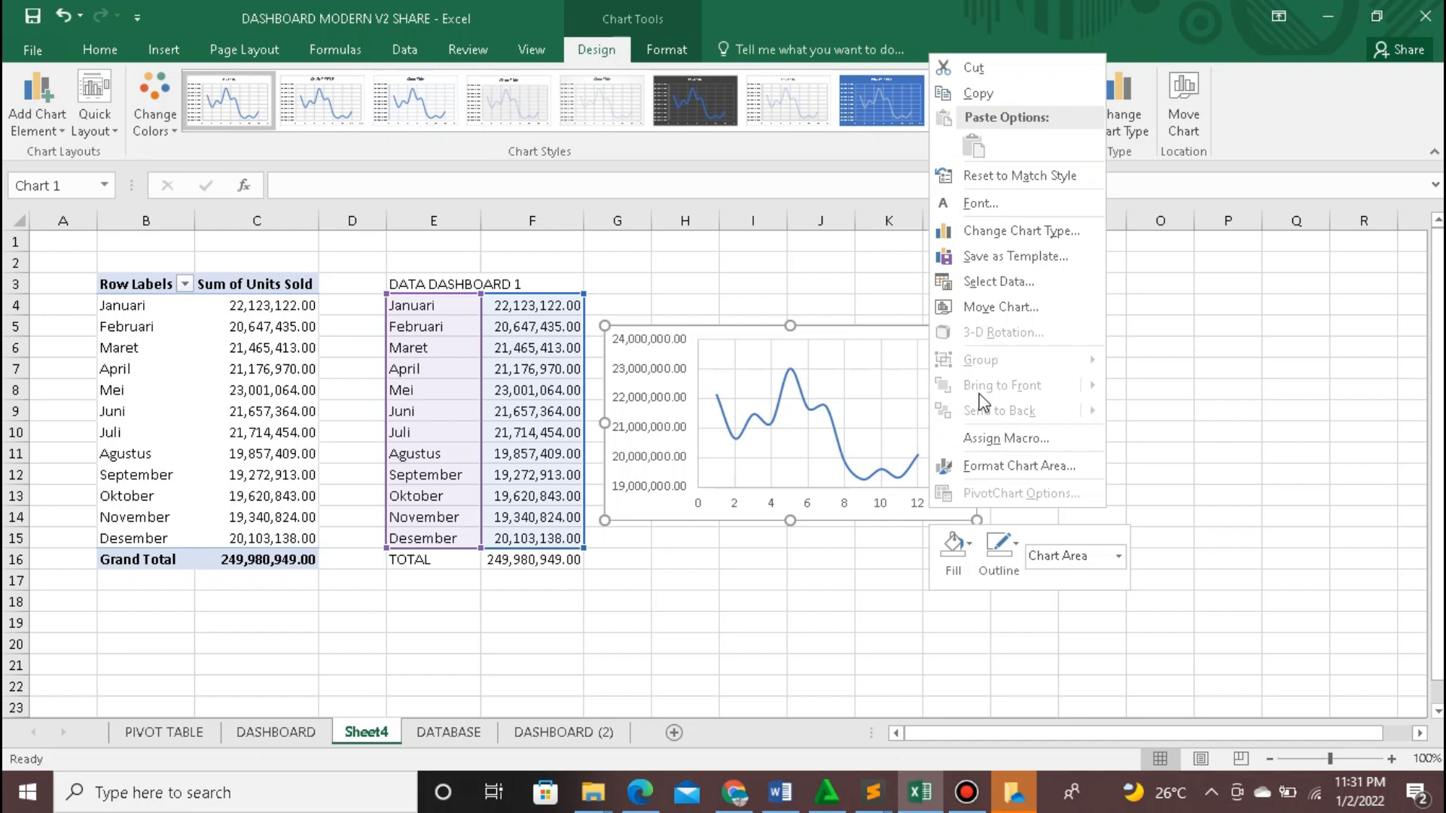
{"action": "left_click", "coordinate": [793, 440]}
{"action": "left_click", "coordinate": [800, 446]}
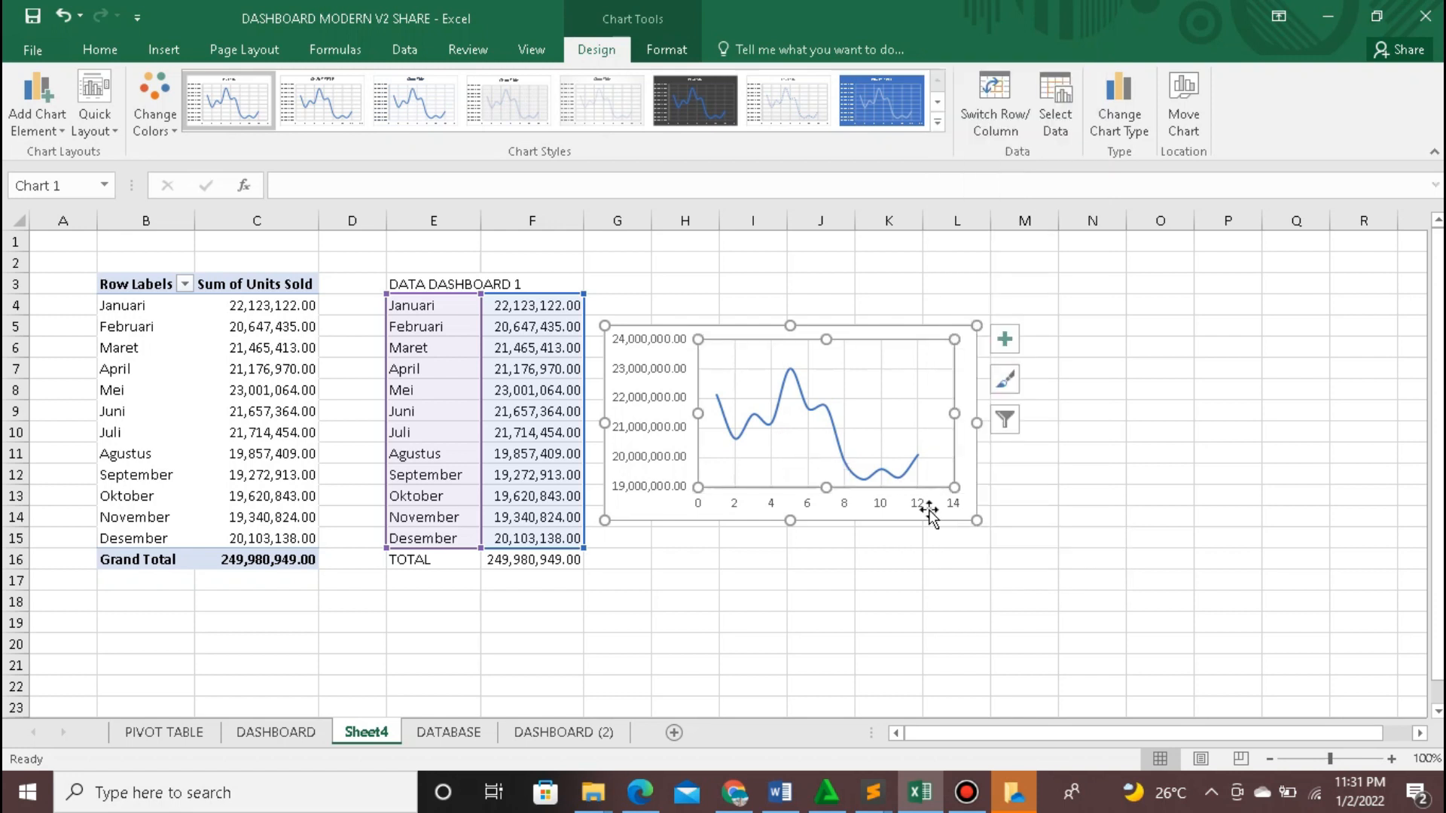
Step: Set the chart's horizontal axis bounds to a minimum of 1 and a maximum of 12
{"action": "left_click", "coordinate": [957, 506]}
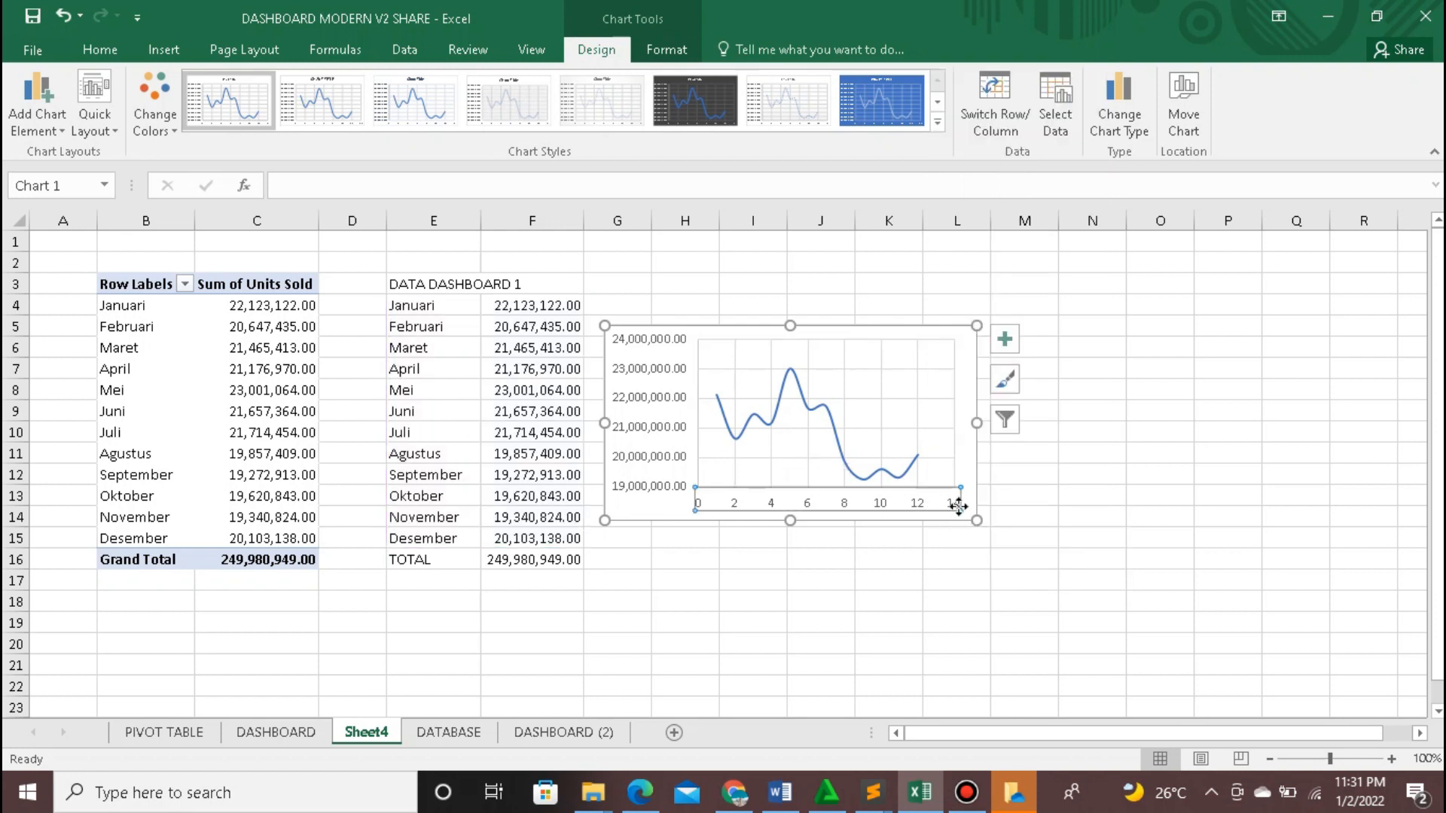
{"action": "right_click", "coordinate": [958, 506]}
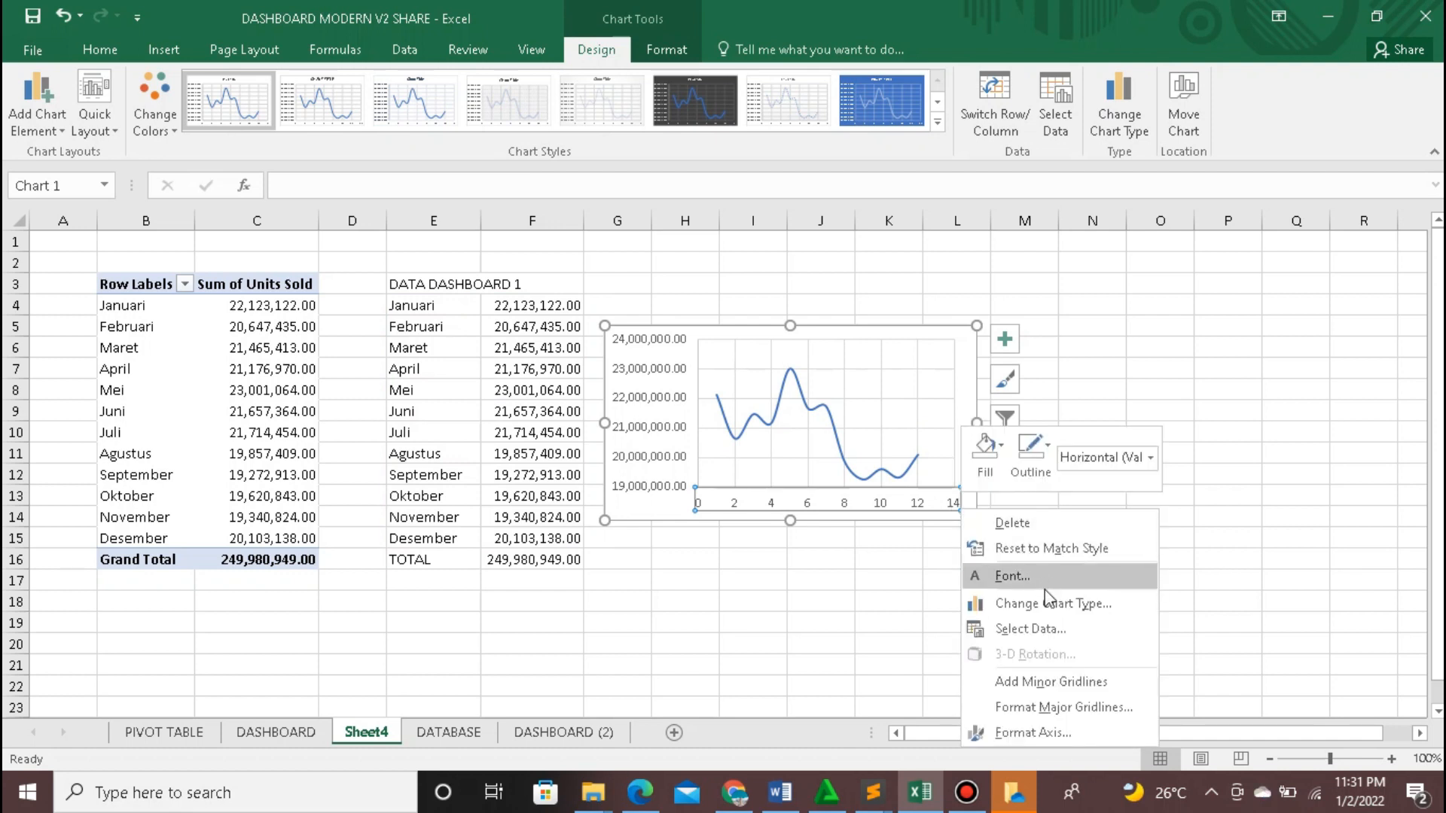
{"action": "left_click", "coordinate": [1050, 734]}
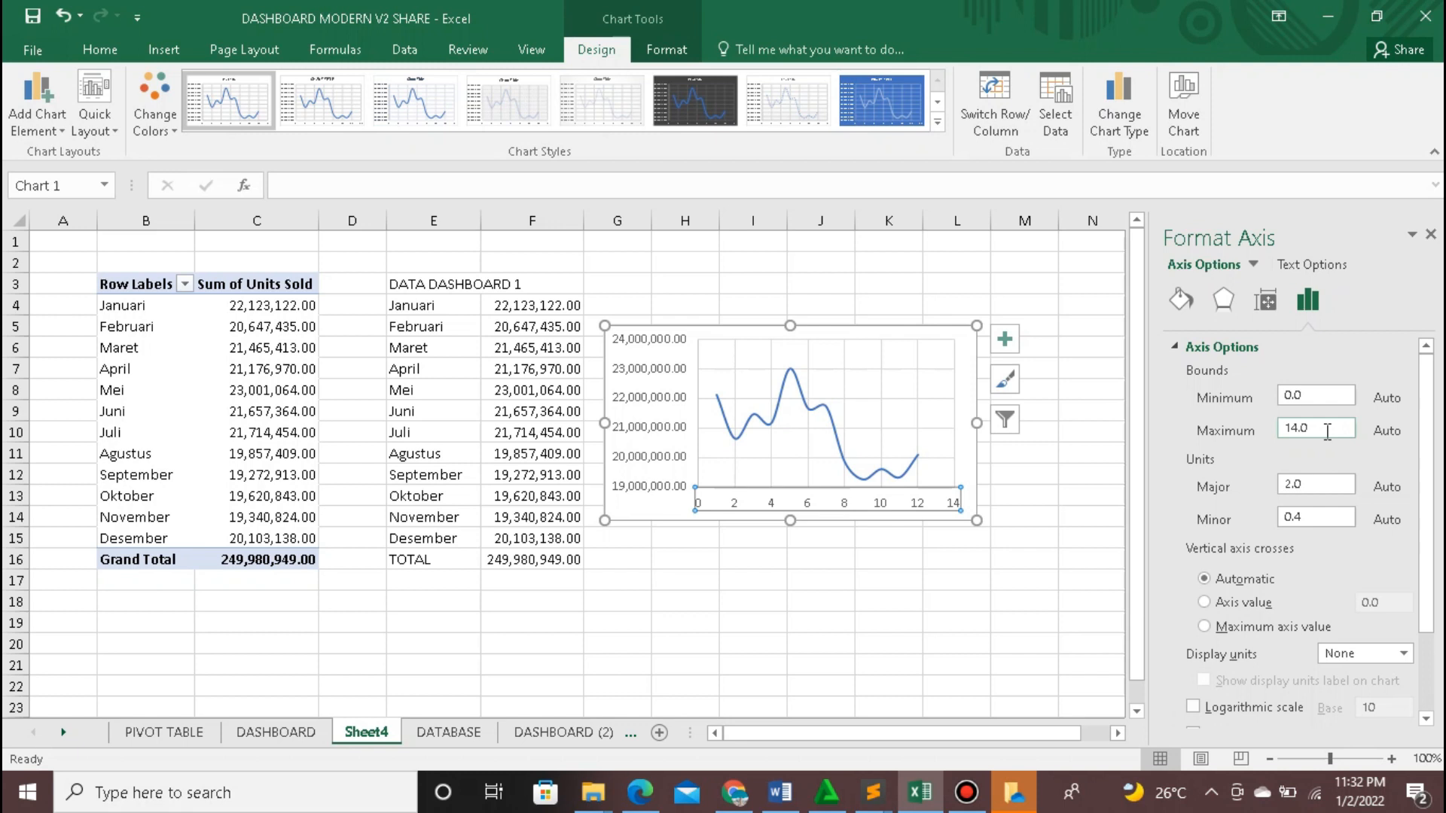
{"action": "left_click", "coordinate": [1294, 397]}
{"action": "key", "text": "BackSpace"}
{"action": "type", "text": "1"}
{"action": "left_click", "coordinate": [1299, 427]}
{"action": "key", "text": "BackSpace"}
{"action": "type", "text": "3"}
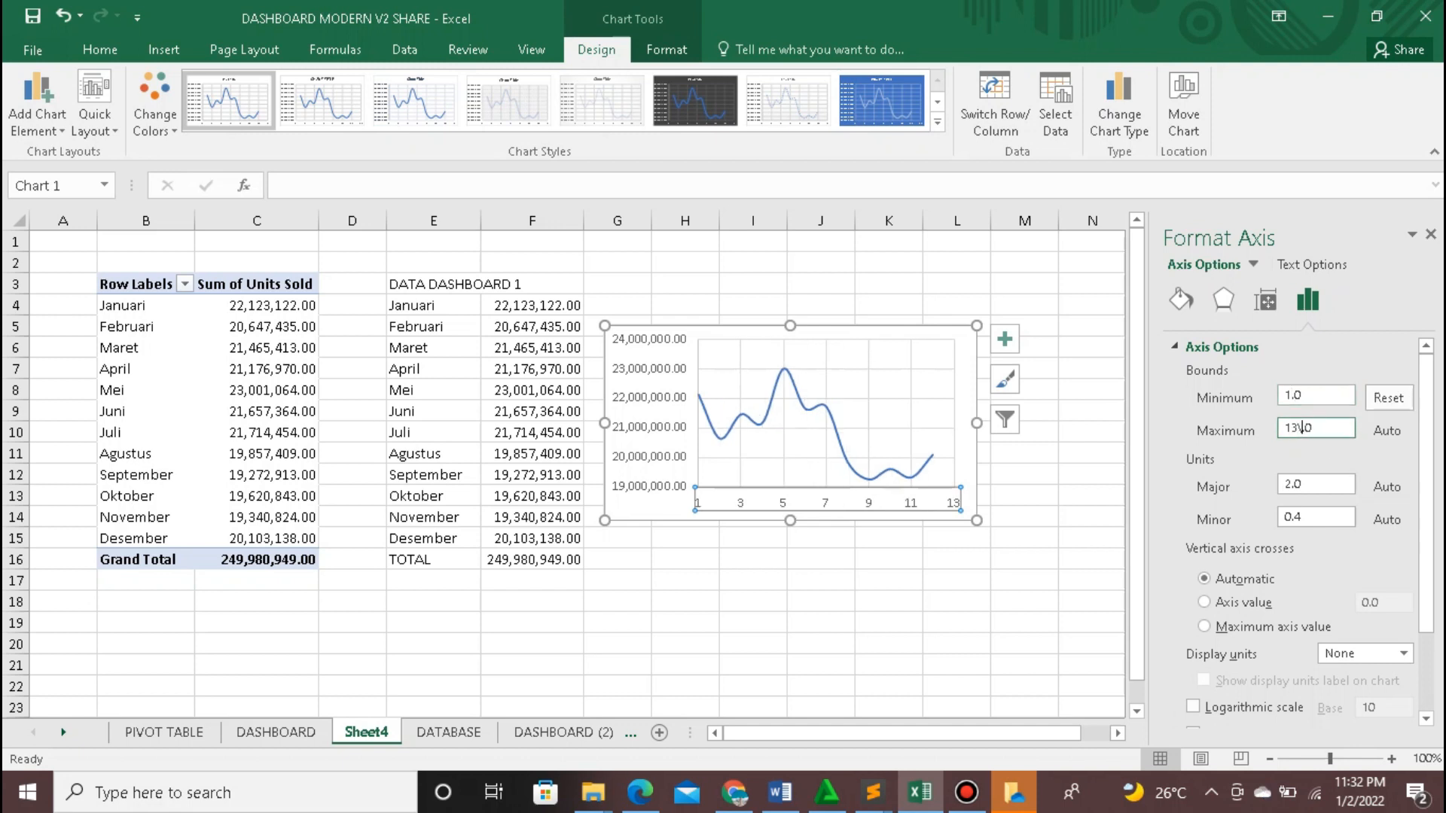
{"action": "type", "text": "2"}
Step: Set the horizontal axis major unit to 1 and close the formatting pane
{"action": "left_click", "coordinate": [1291, 484]}
{"action": "key", "text": "BackSpace"}
{"action": "type", "text": "1"}
{"action": "left_click", "coordinate": [1100, 555]}
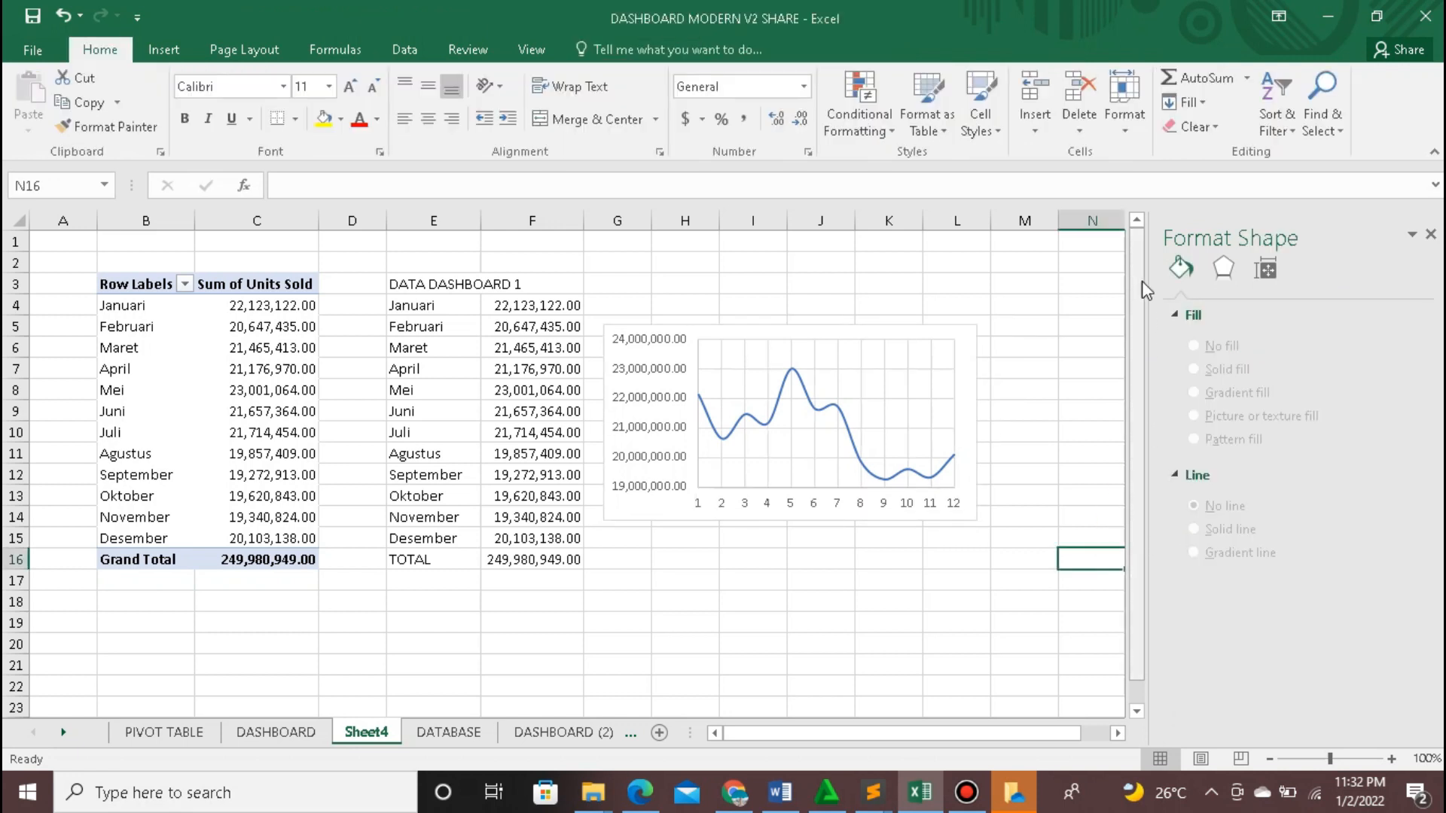
{"action": "left_click", "coordinate": [1431, 234]}
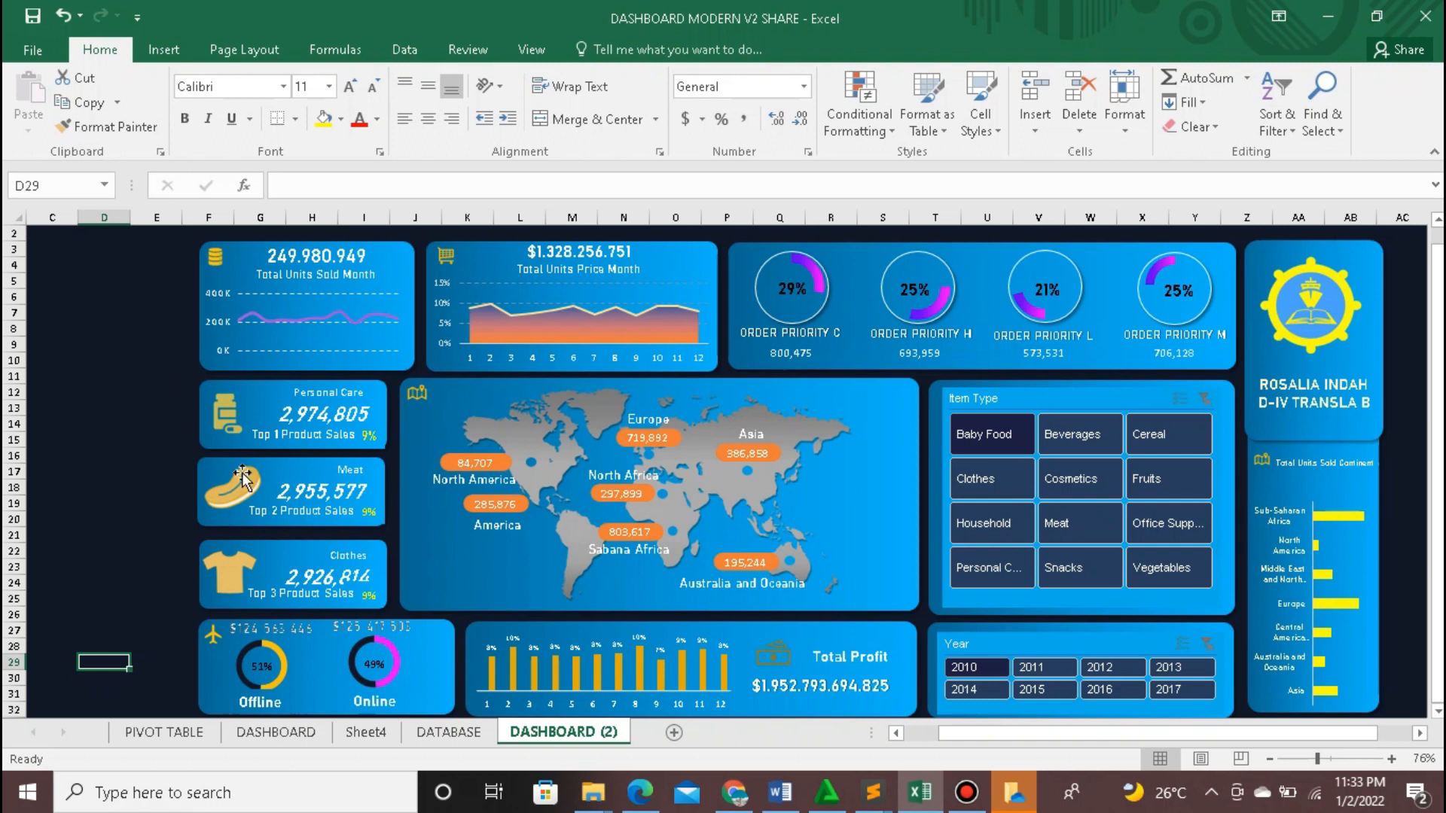
Step: Return from the finished dashboard to Sheet4 with the units sold chart
{"action": "left_click", "coordinate": [386, 735]}
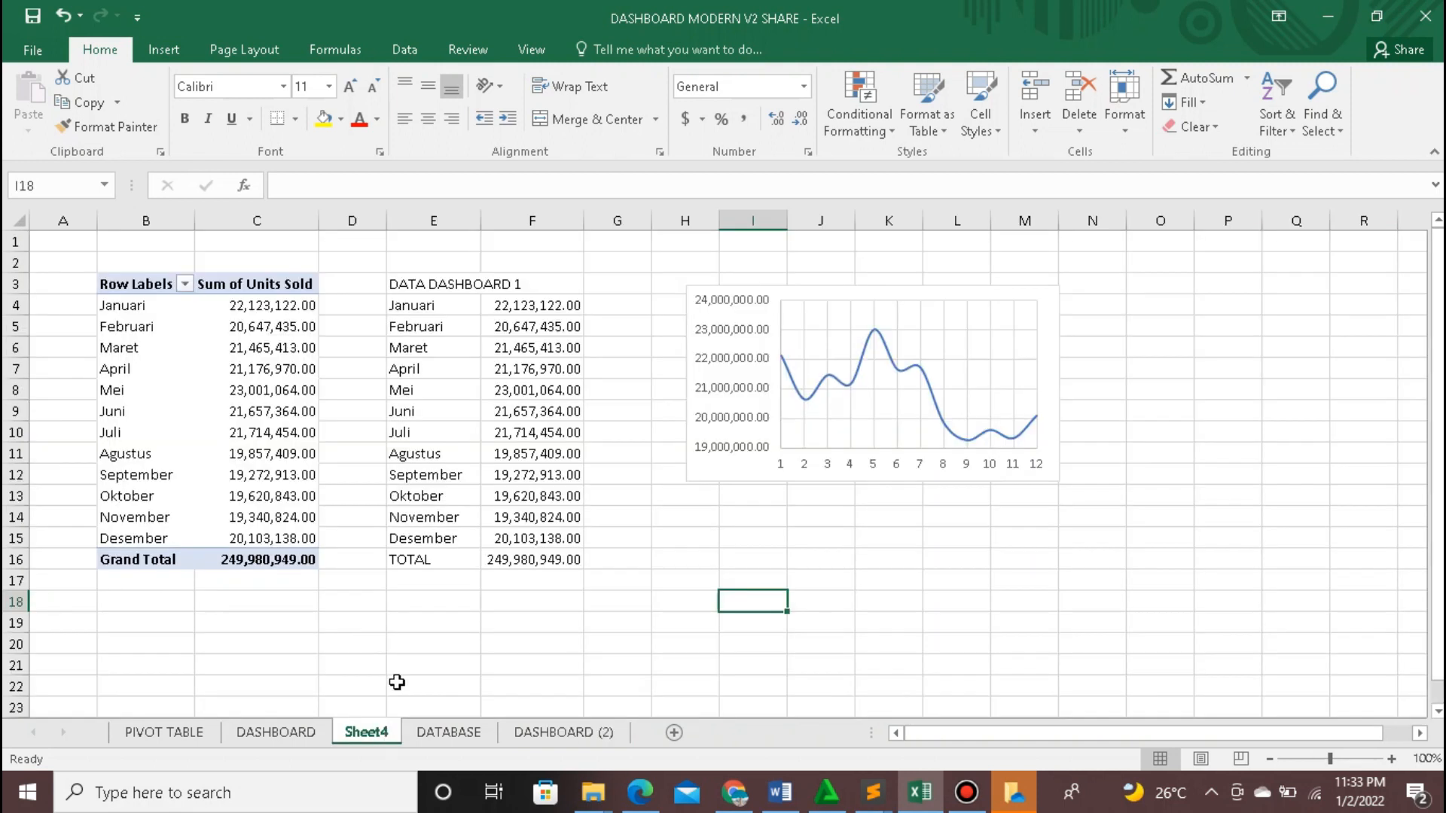
{"action": "double_click", "coordinate": [547, 642]}
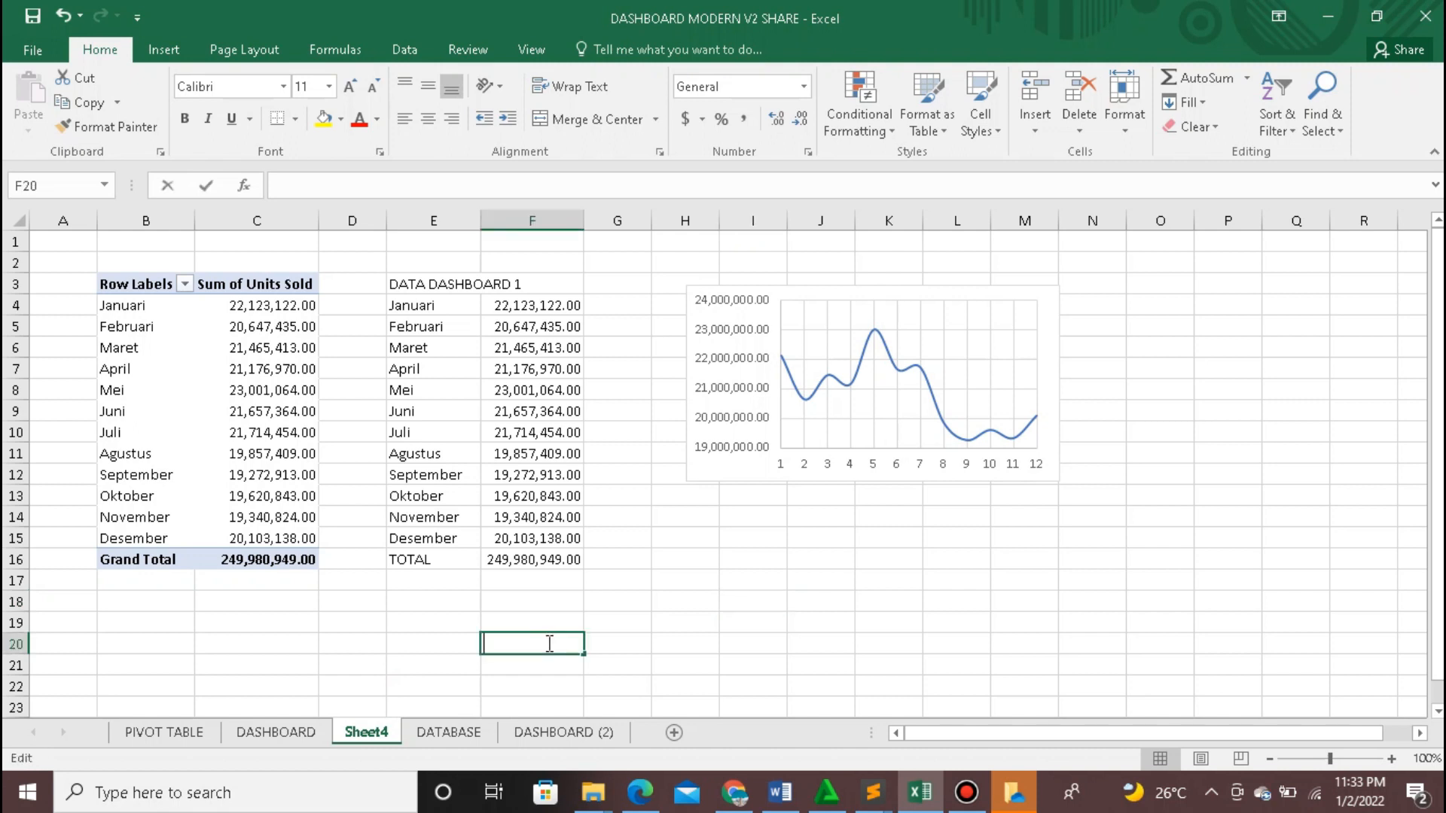
{"action": "right_click", "coordinate": [550, 644]}
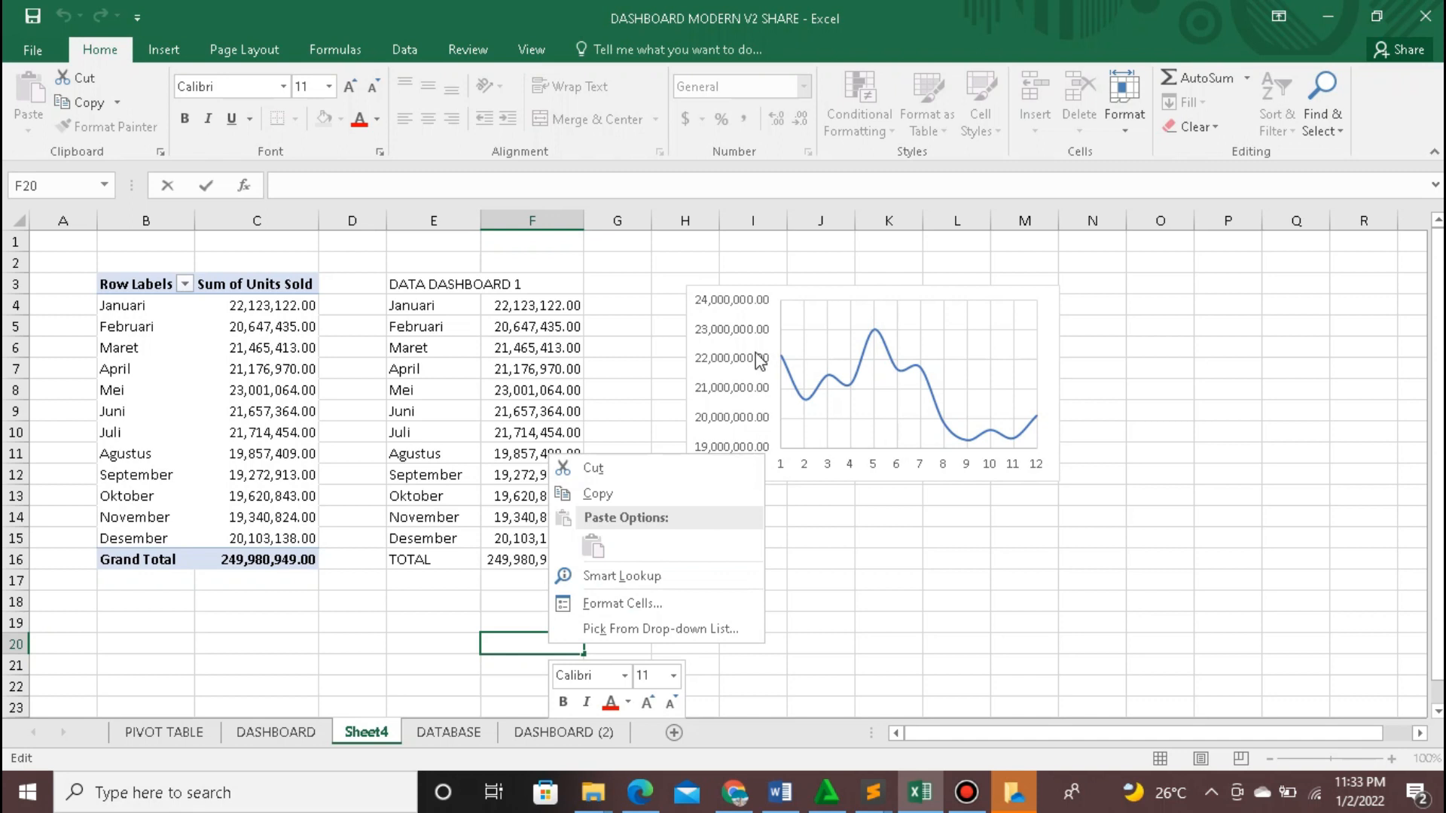
{"action": "left_click", "coordinate": [862, 561]}
Step: Set the display units of the chart's vertical axis to Thousands
{"action": "left_click", "coordinate": [740, 437]}
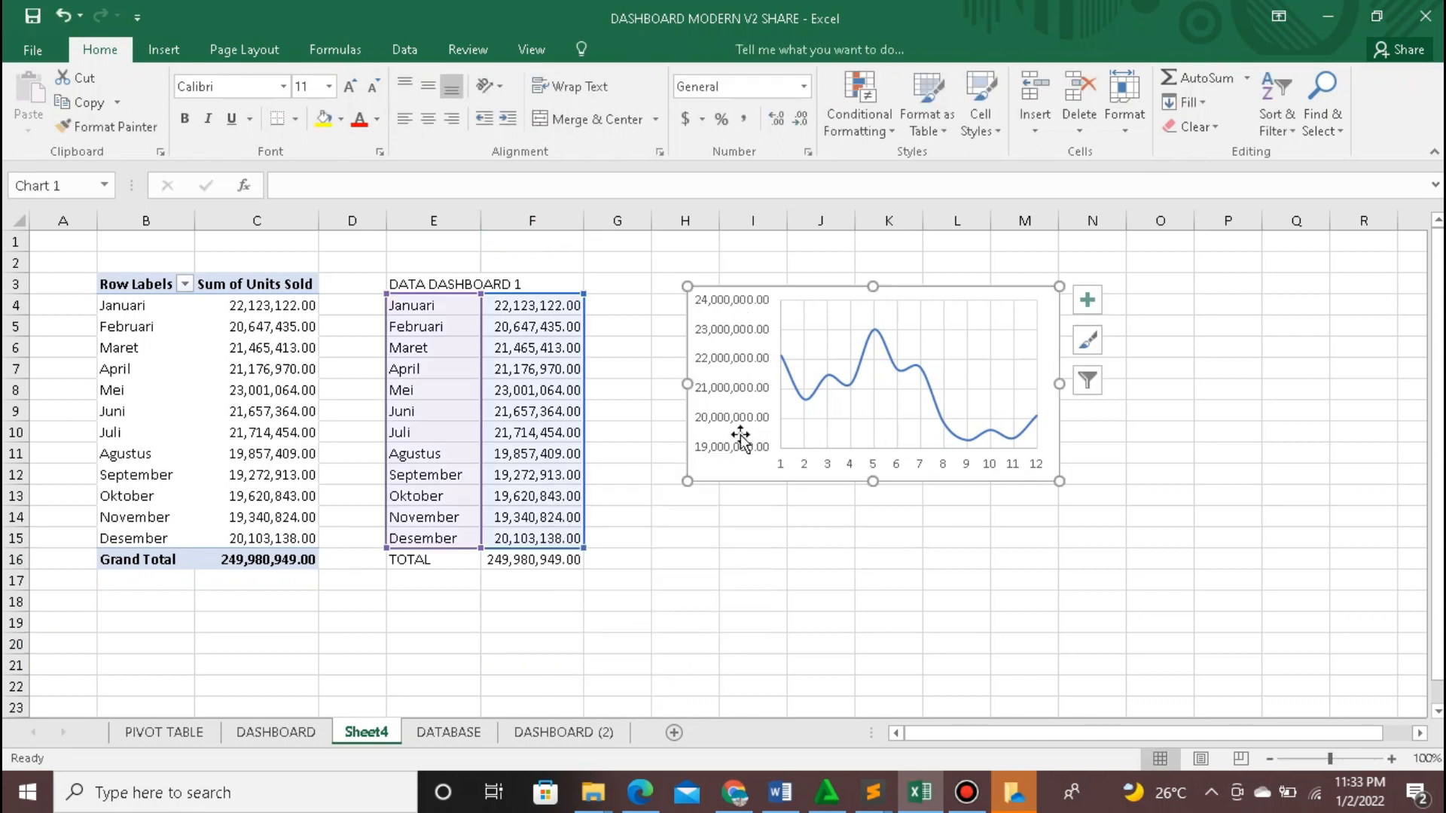
{"action": "left_click", "coordinate": [739, 435]}
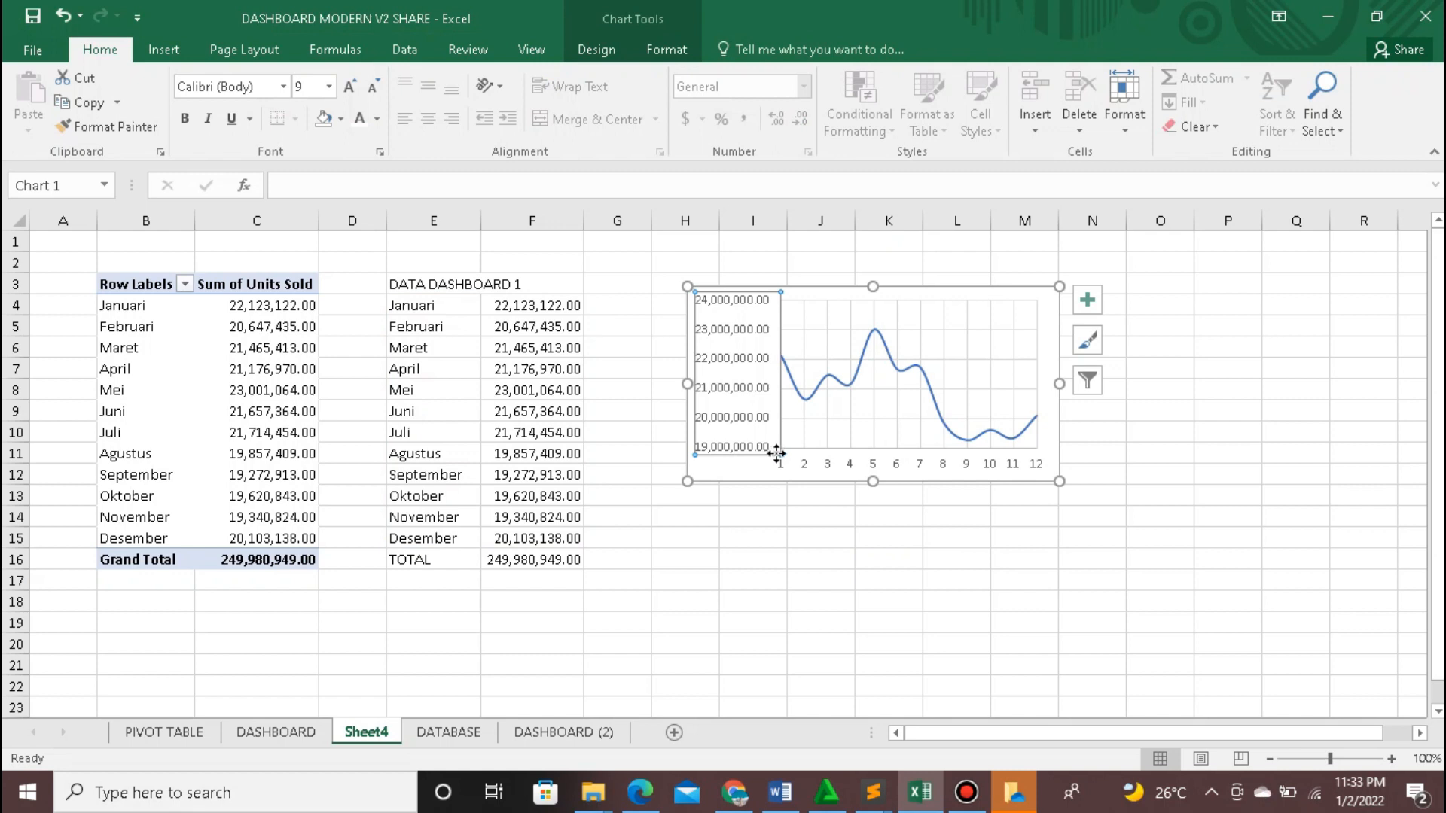
{"action": "right_click", "coordinate": [776, 454]}
{"action": "left_click", "coordinate": [849, 684]}
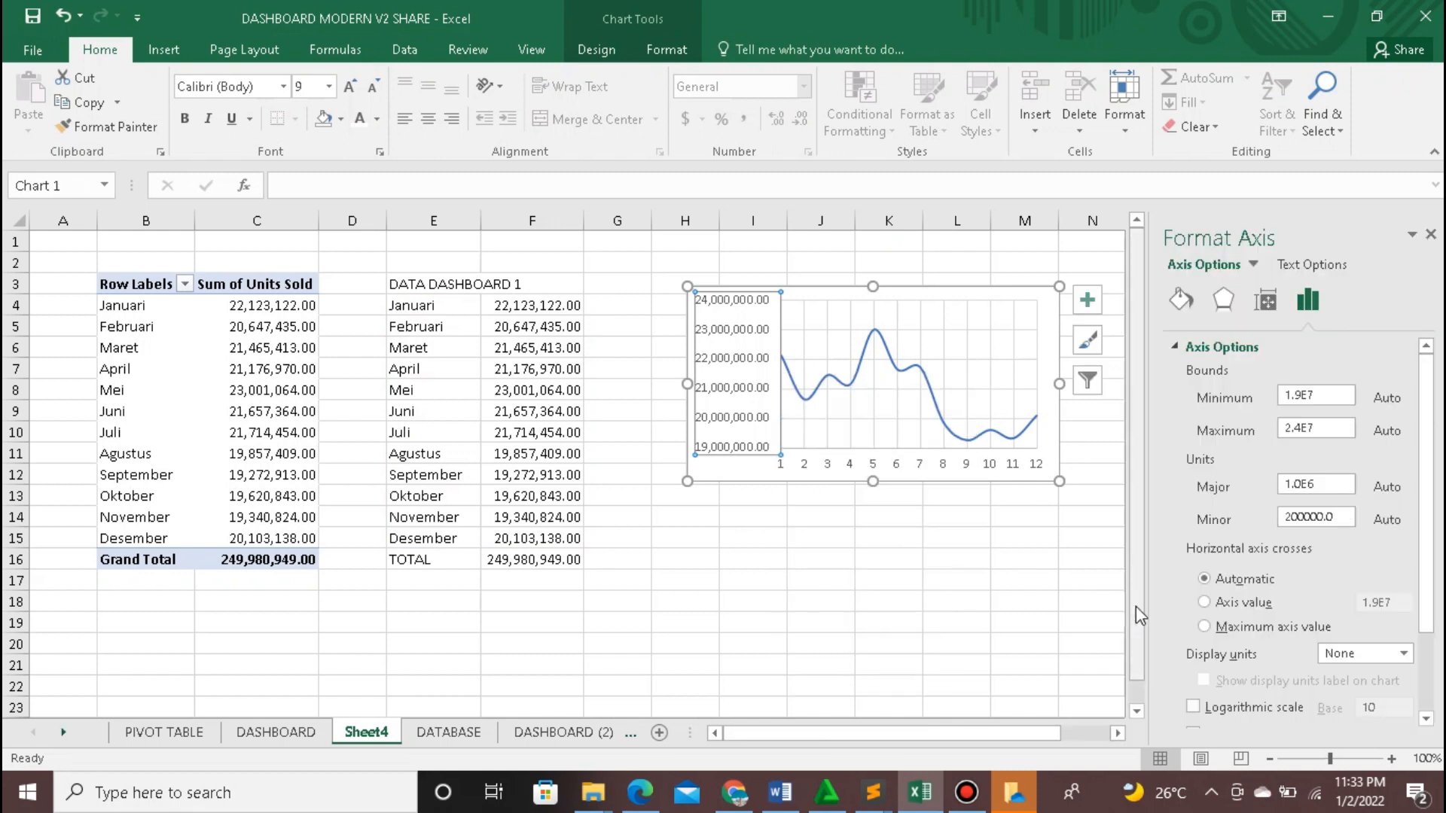
{"action": "left_click", "coordinate": [1404, 654]}
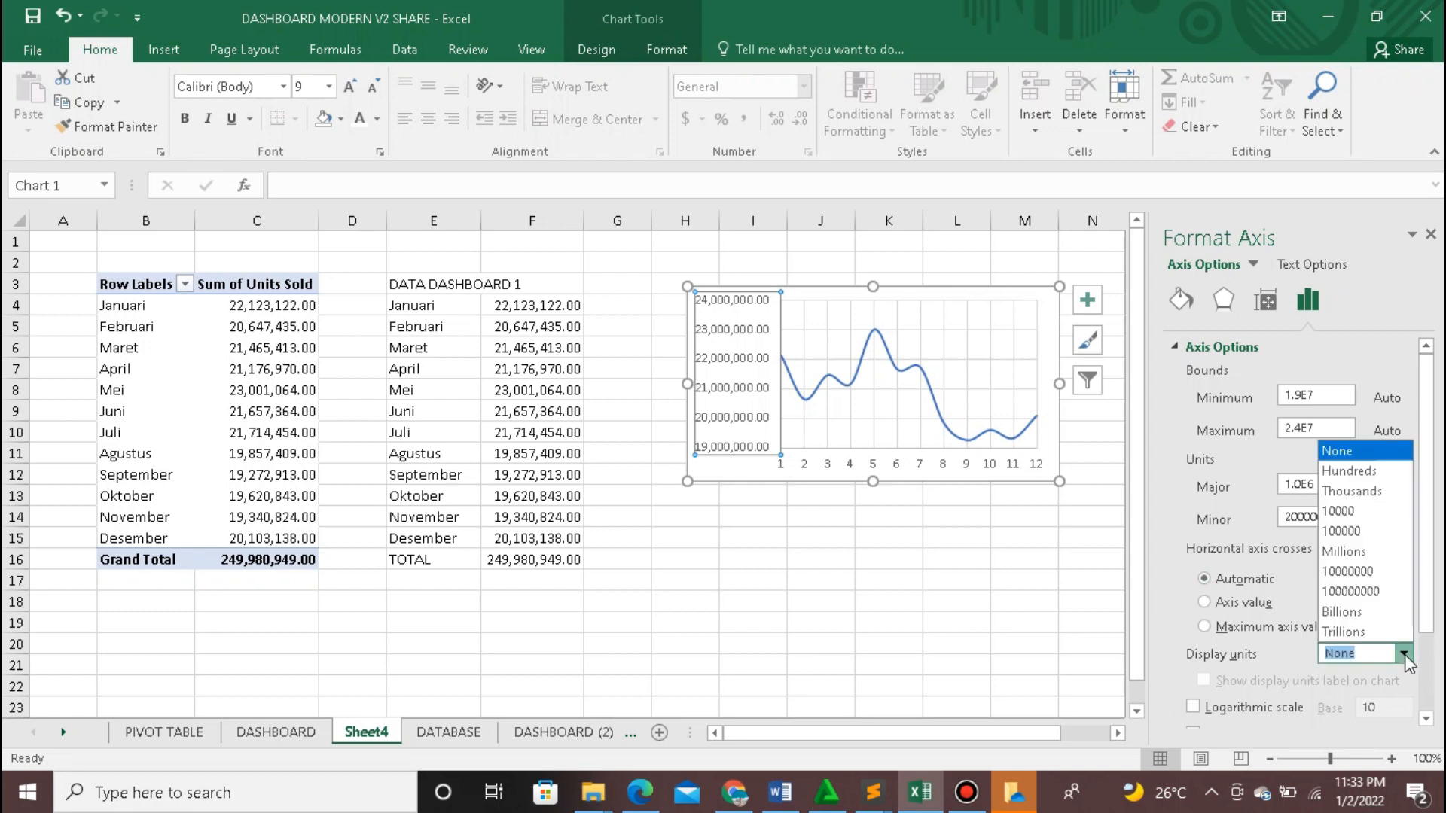
{"action": "left_click", "coordinate": [1354, 491]}
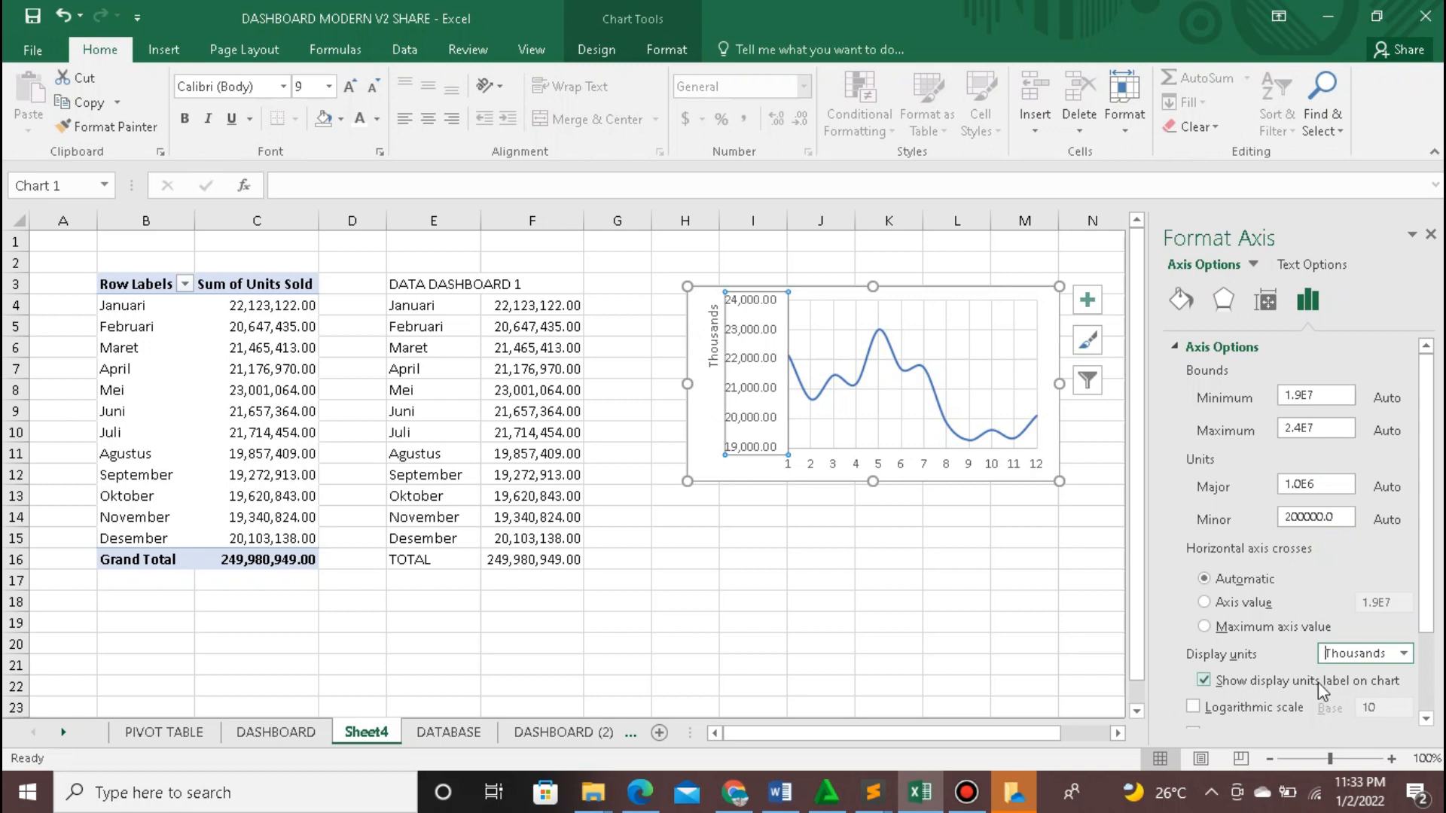
Step: Add the custom number format code #,##0.00"k" to the chart's vertical axis
{"action": "left_click", "coordinate": [1425, 719]}
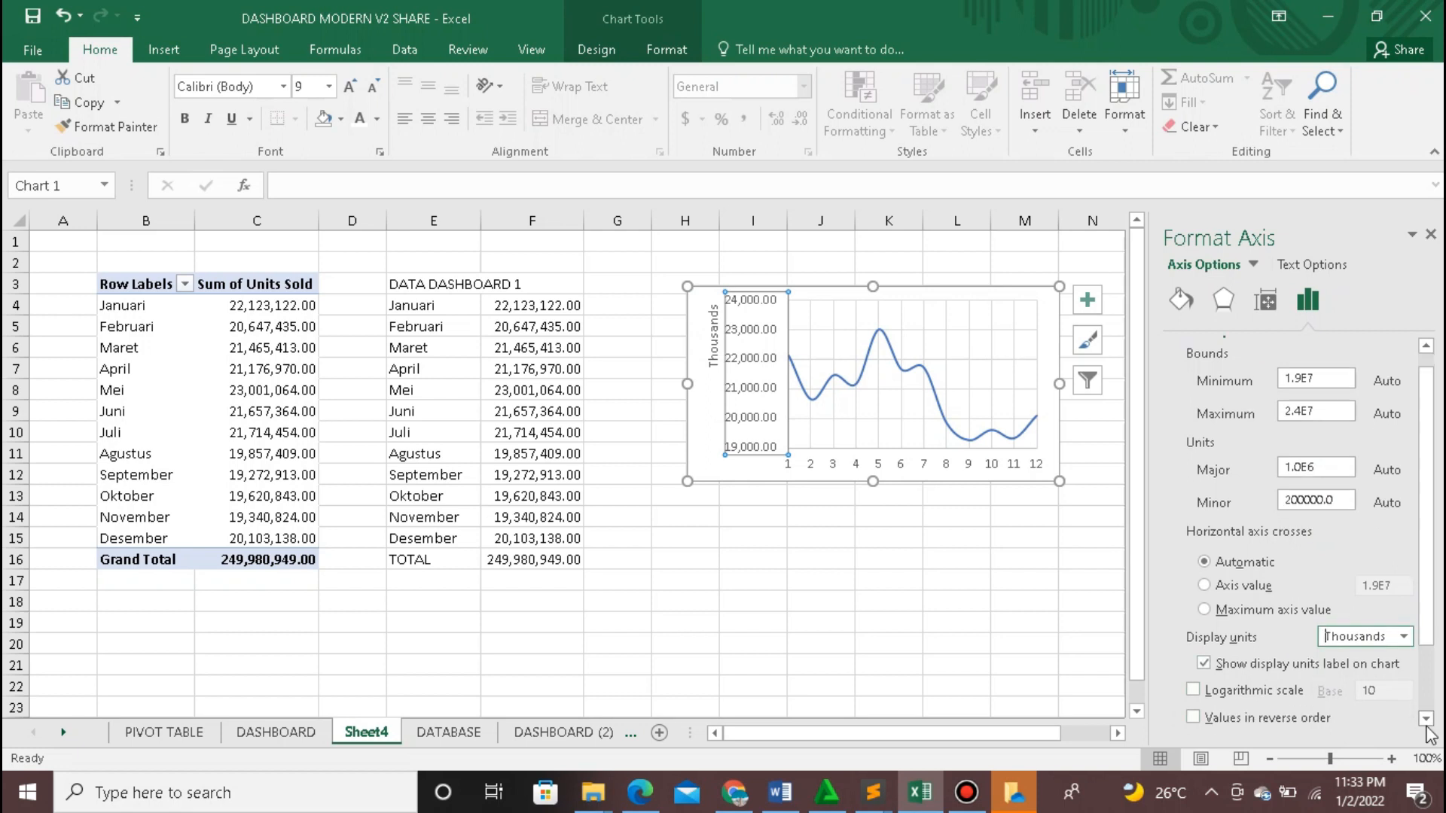
{"action": "left_click", "coordinate": [1425, 721]}
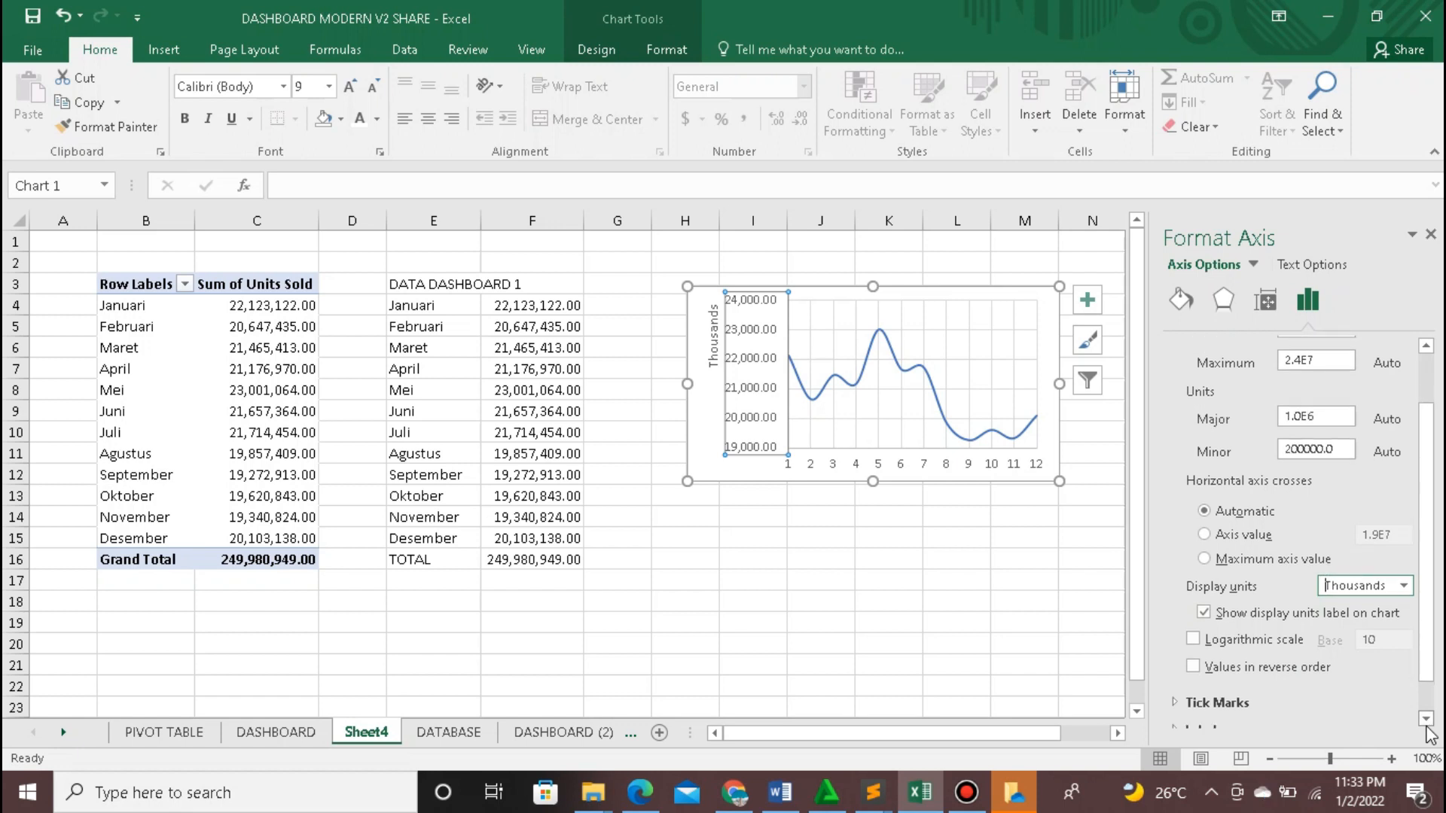
{"action": "left_click", "coordinate": [1425, 720]}
{"action": "left_click", "coordinate": [1426, 725]}
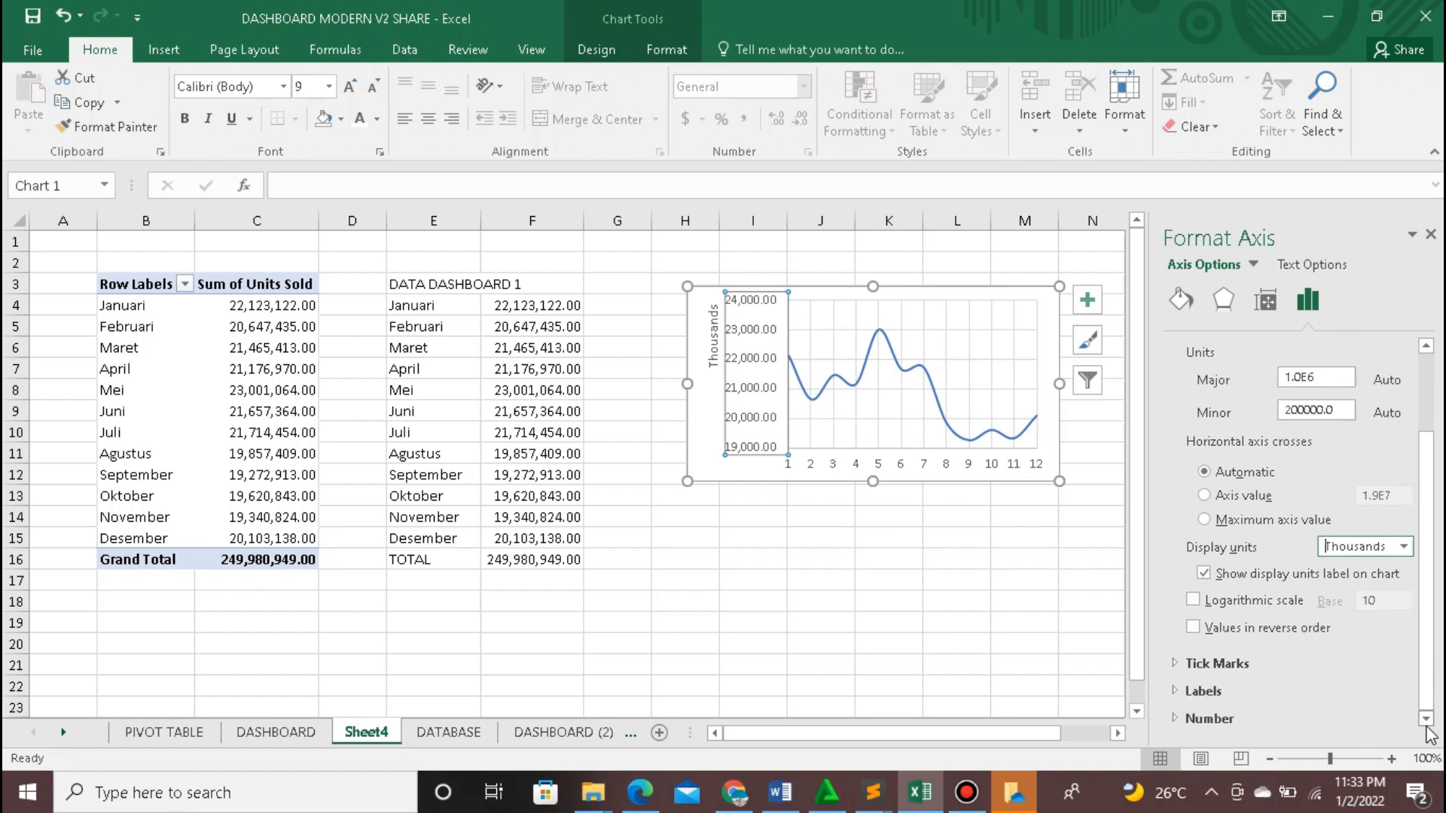
{"action": "left_click", "coordinate": [1198, 719]}
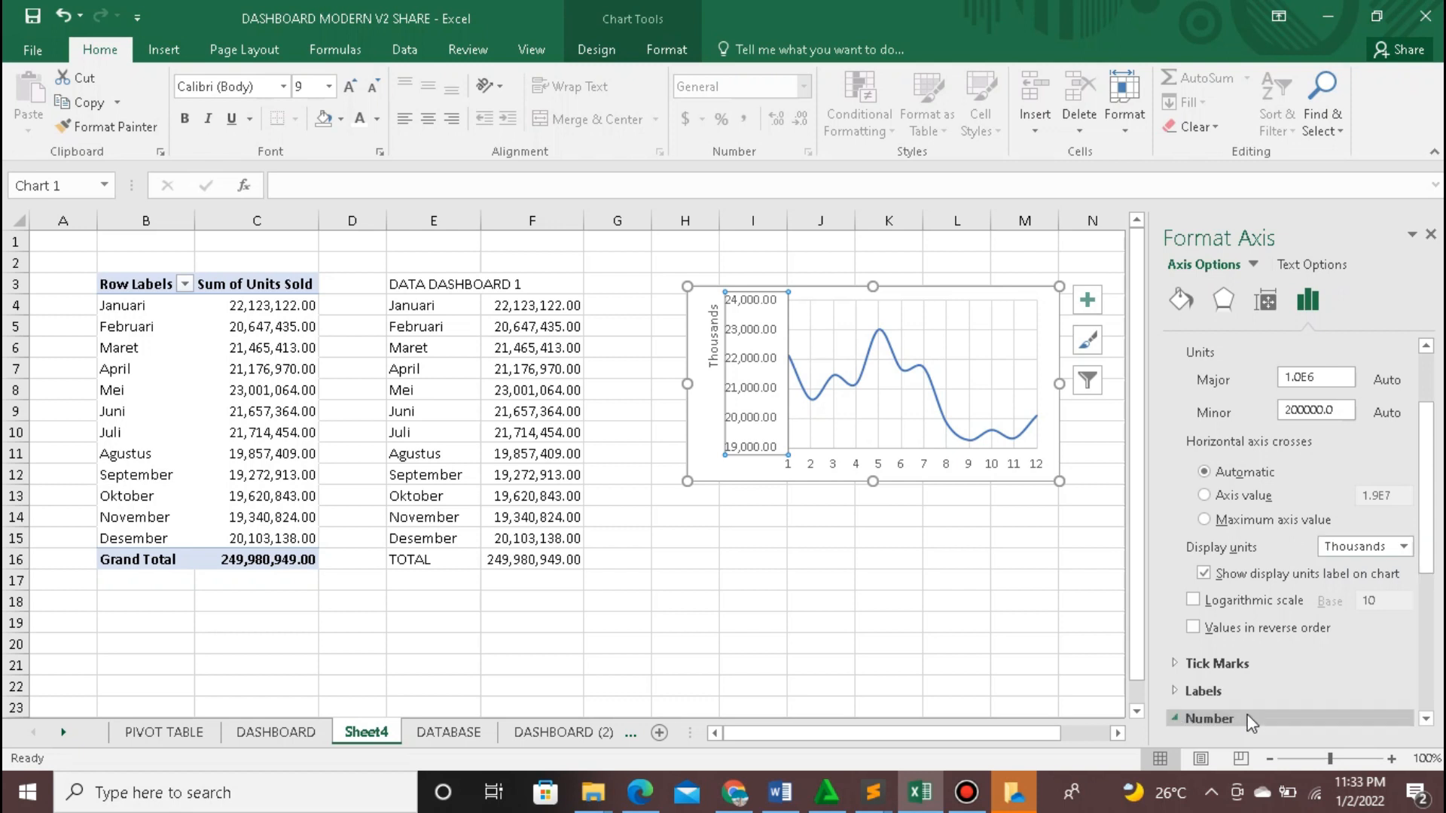
{"action": "left_click", "coordinate": [1426, 720]}
{"action": "left_click", "coordinate": [1426, 721]}
{"action": "left_click", "coordinate": [1427, 721]}
{"action": "left_click", "coordinate": [1426, 722]}
{"action": "left_click", "coordinate": [1426, 721]}
{"action": "left_click", "coordinate": [1426, 721]}
{"action": "left_click", "coordinate": [1427, 722]}
{"action": "left_click", "coordinate": [1427, 721]}
{"action": "left_click", "coordinate": [1426, 721]}
{"action": "left_click", "coordinate": [1427, 722]}
{"action": "left_click", "coordinate": [1426, 722]}
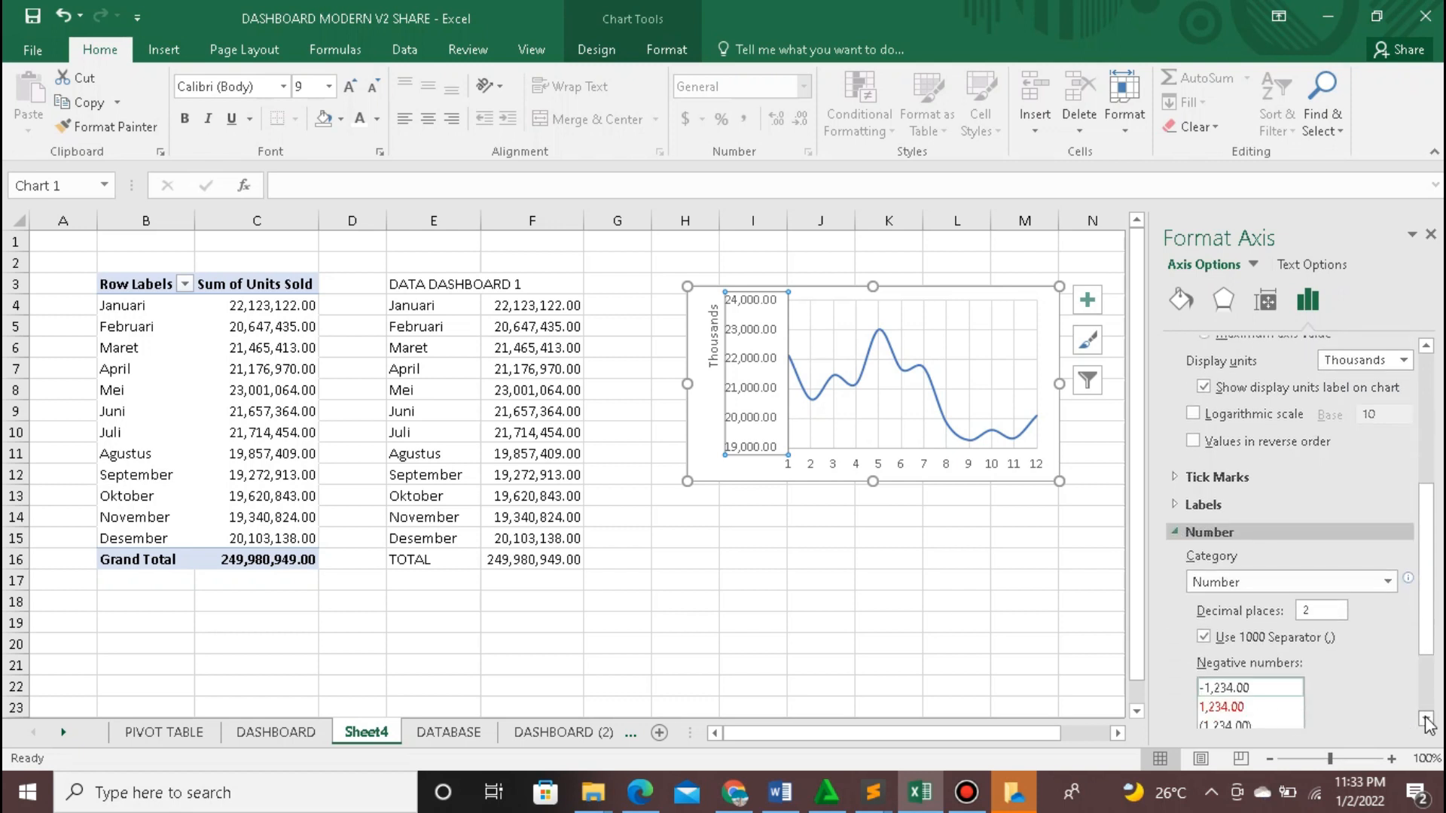
{"action": "left_click", "coordinate": [1427, 722]}
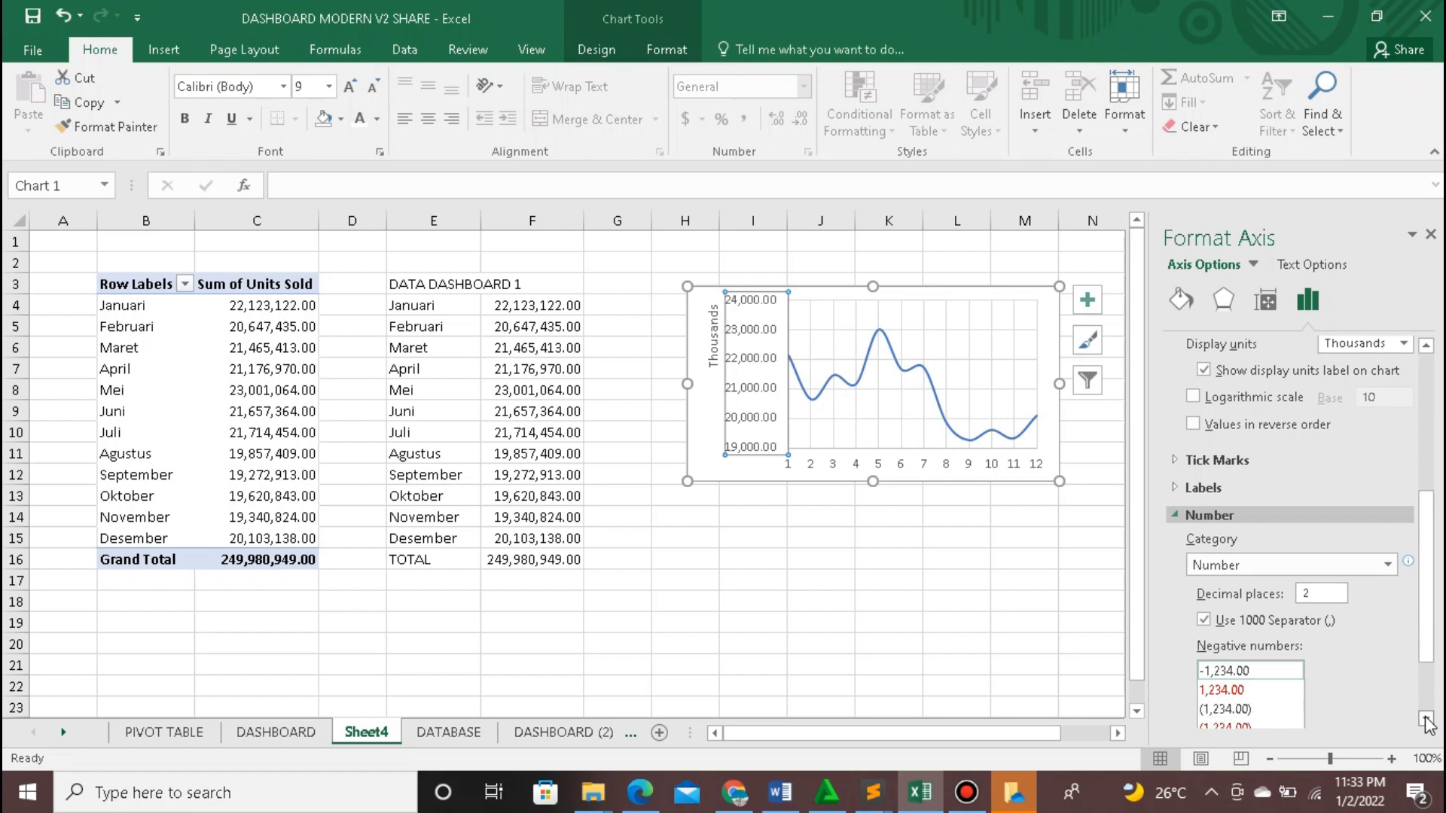
{"action": "left_click", "coordinate": [1426, 721]}
{"action": "left_click", "coordinate": [1426, 722]}
{"action": "left_click", "coordinate": [1426, 721]}
{"action": "left_click", "coordinate": [1426, 721]}
{"action": "left_click", "coordinate": [1426, 722]}
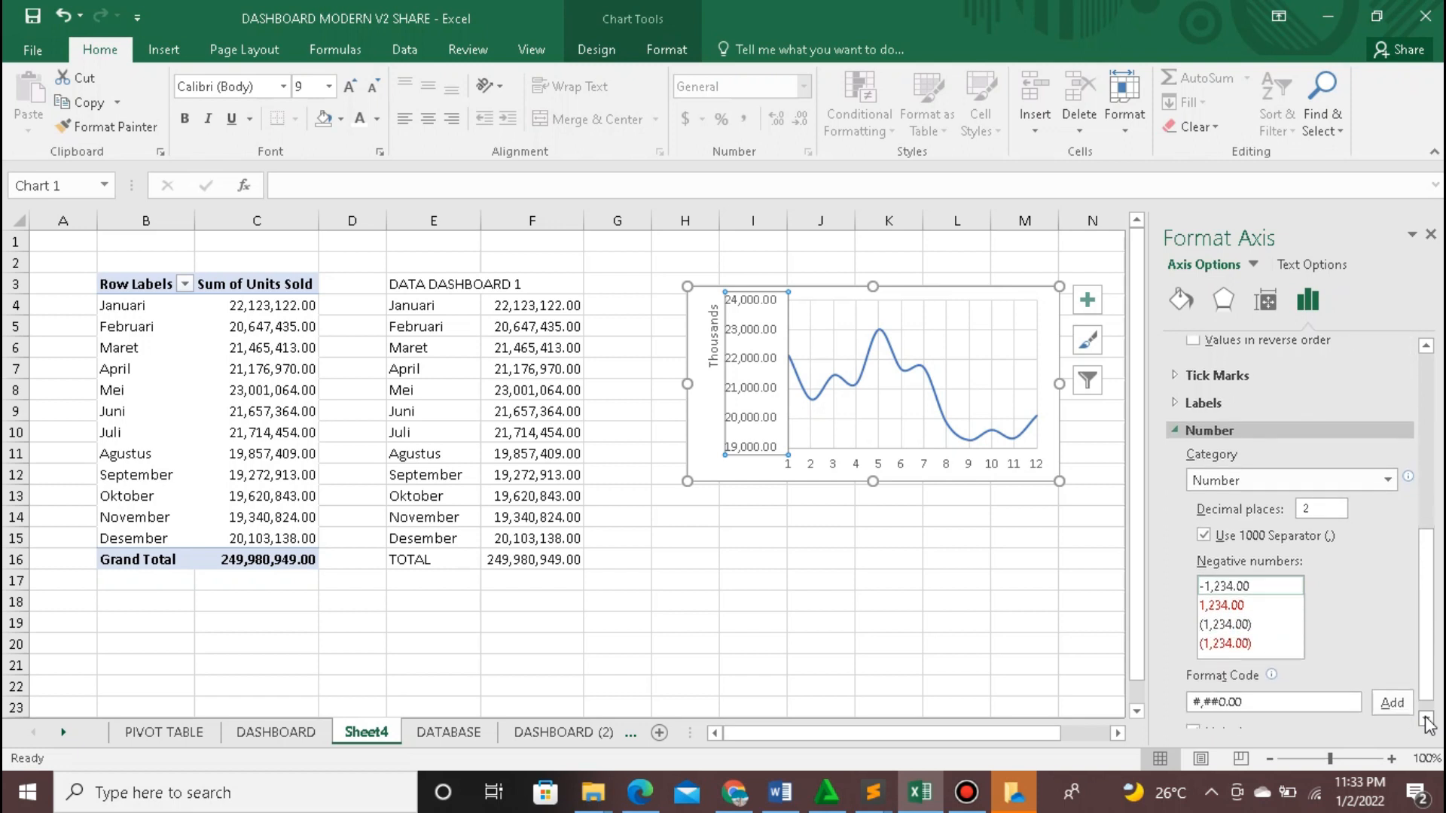
{"action": "left_click", "coordinate": [1427, 721]}
{"action": "left_click", "coordinate": [1253, 685]}
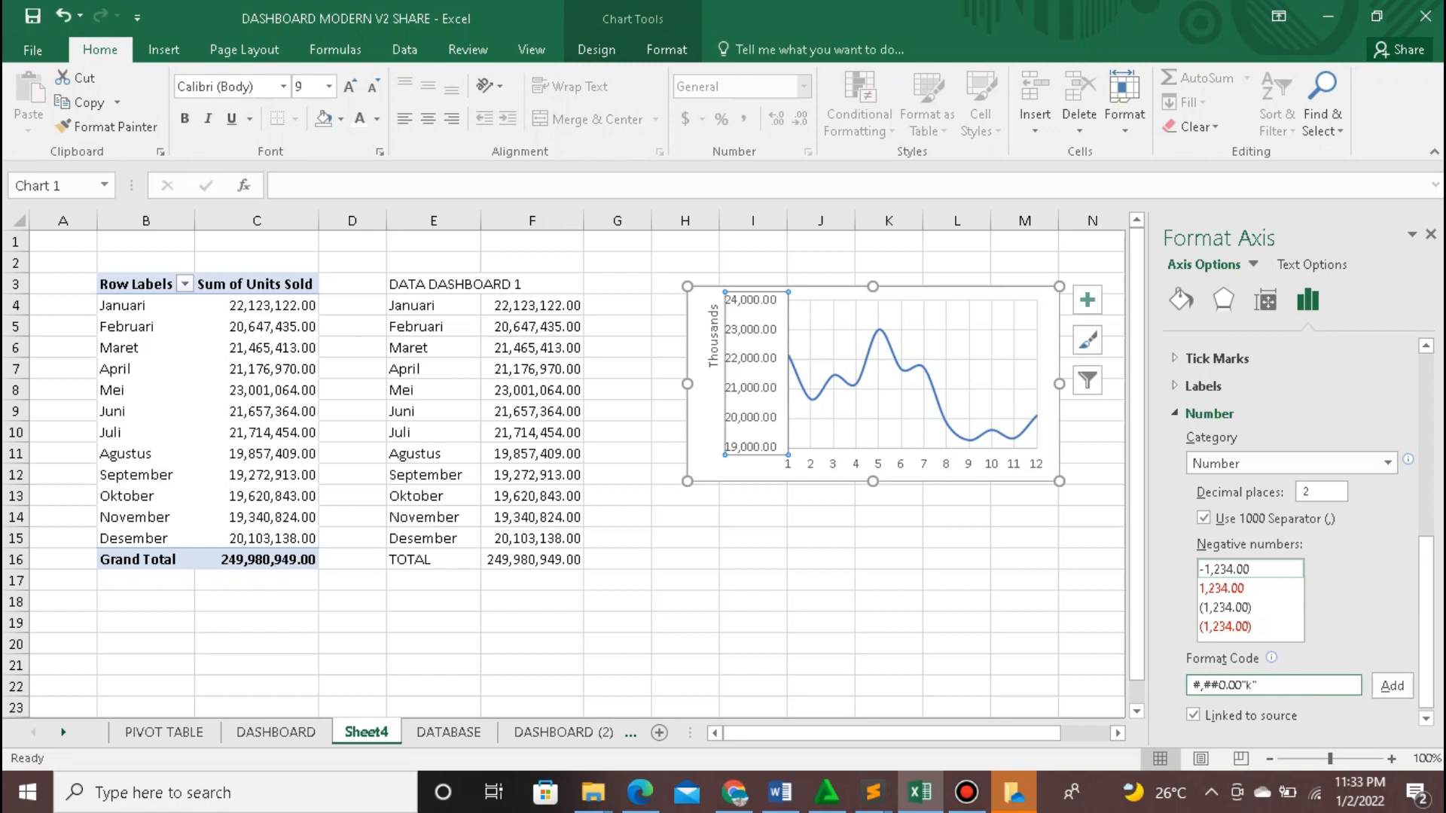
{"action": "left_click", "coordinate": [1393, 686]}
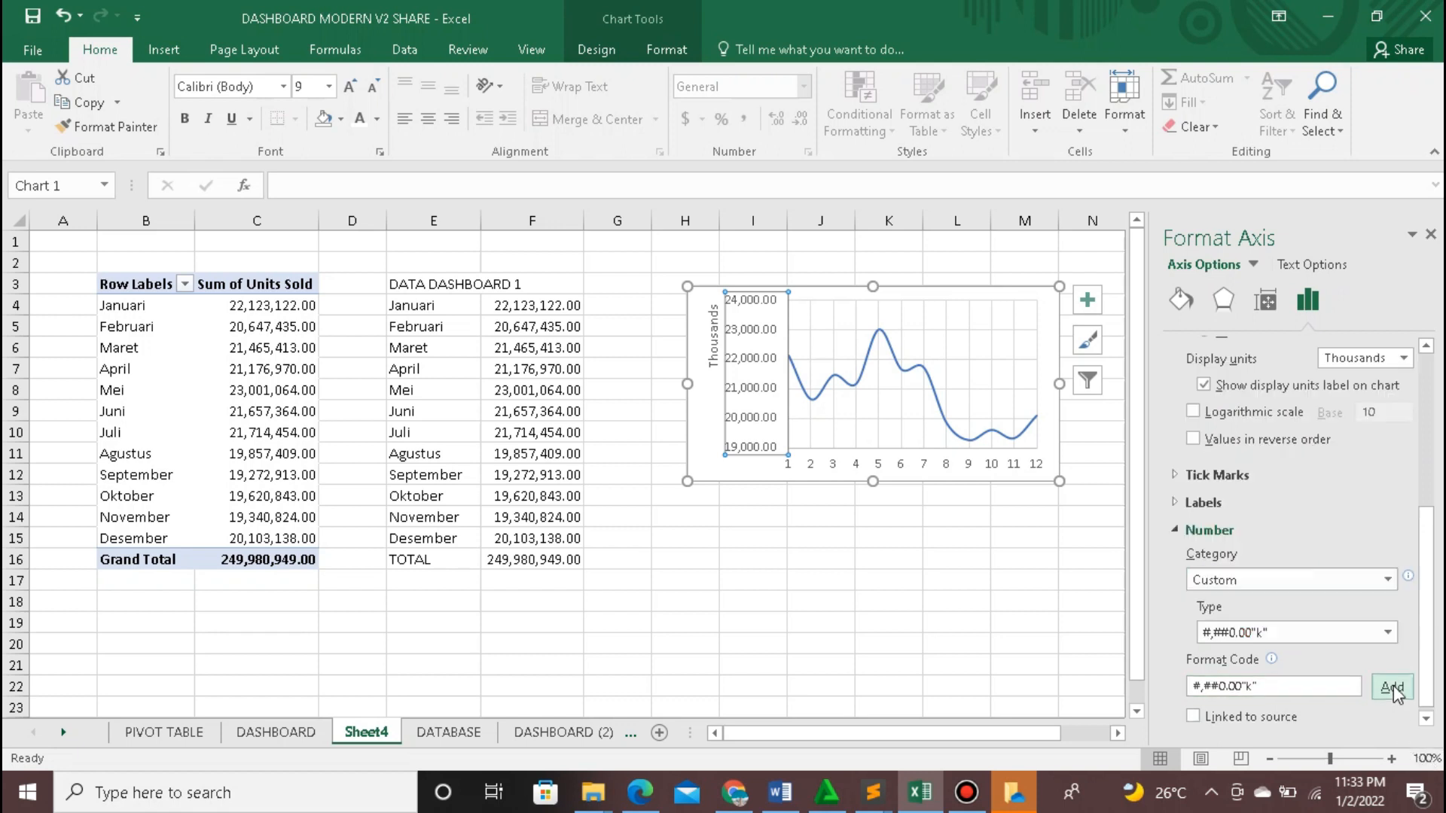
Step: Delete the Thousands display units label from the chart and close the formatting pane
{"action": "left_click", "coordinate": [716, 349]}
{"action": "key", "text": "Delete"}
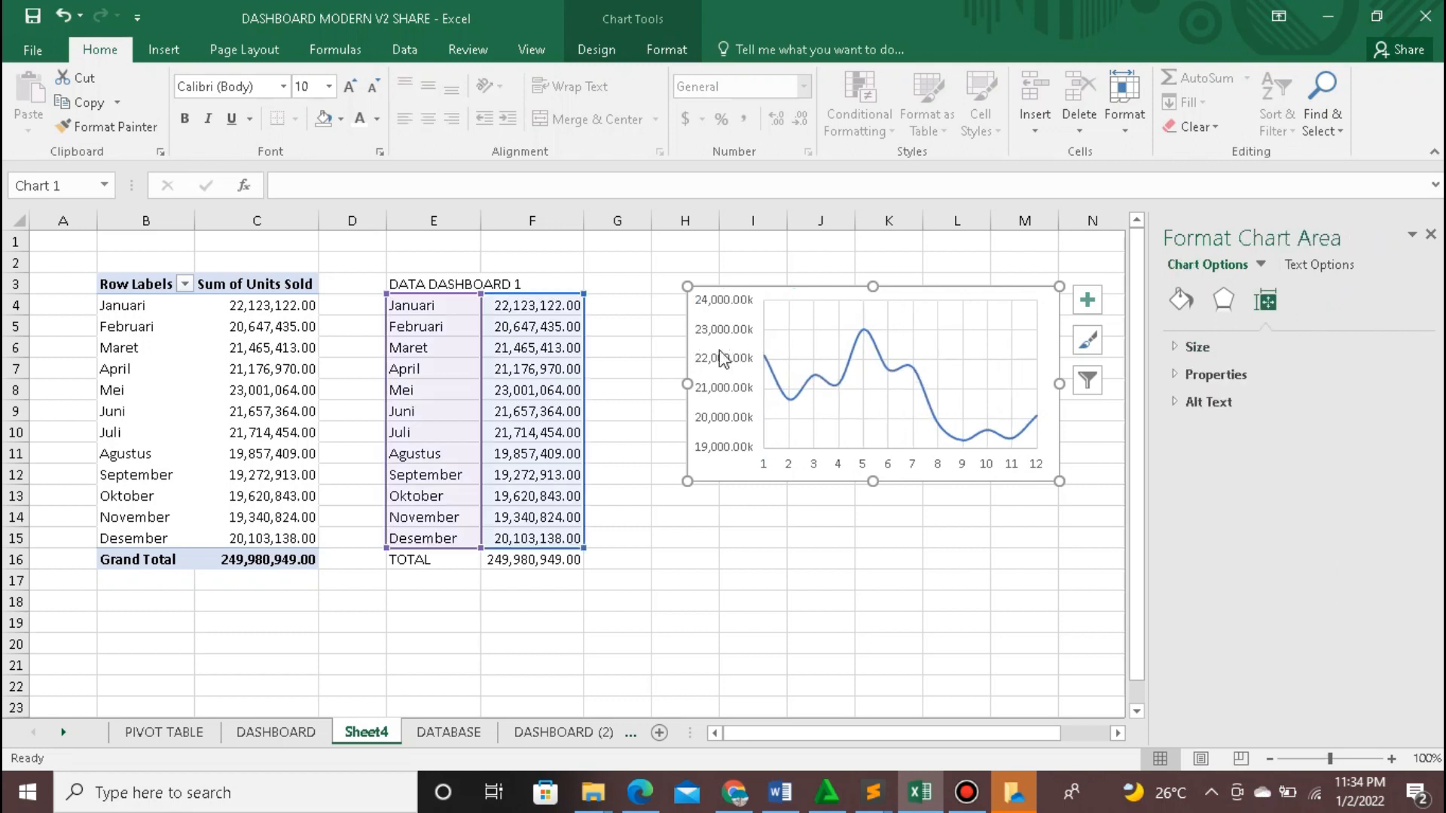
{"action": "left_click", "coordinate": [1430, 234]}
{"action": "left_click", "coordinate": [737, 660]}
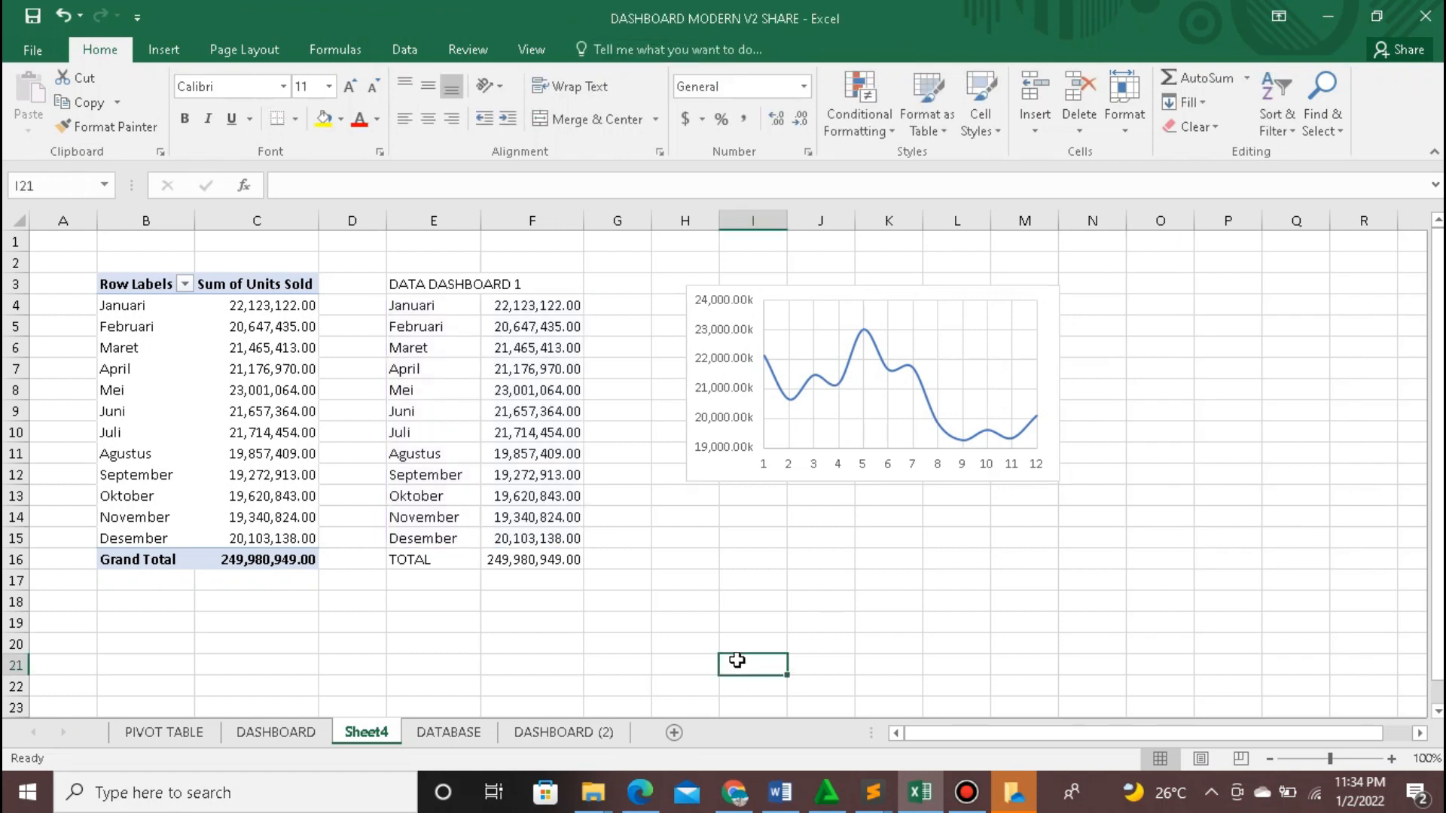
Step: Set the chart area of the units sold chart to No Fill
{"action": "scroll", "coordinate": [736, 660], "scroll_direction": "down", "scroll_amount": 1}
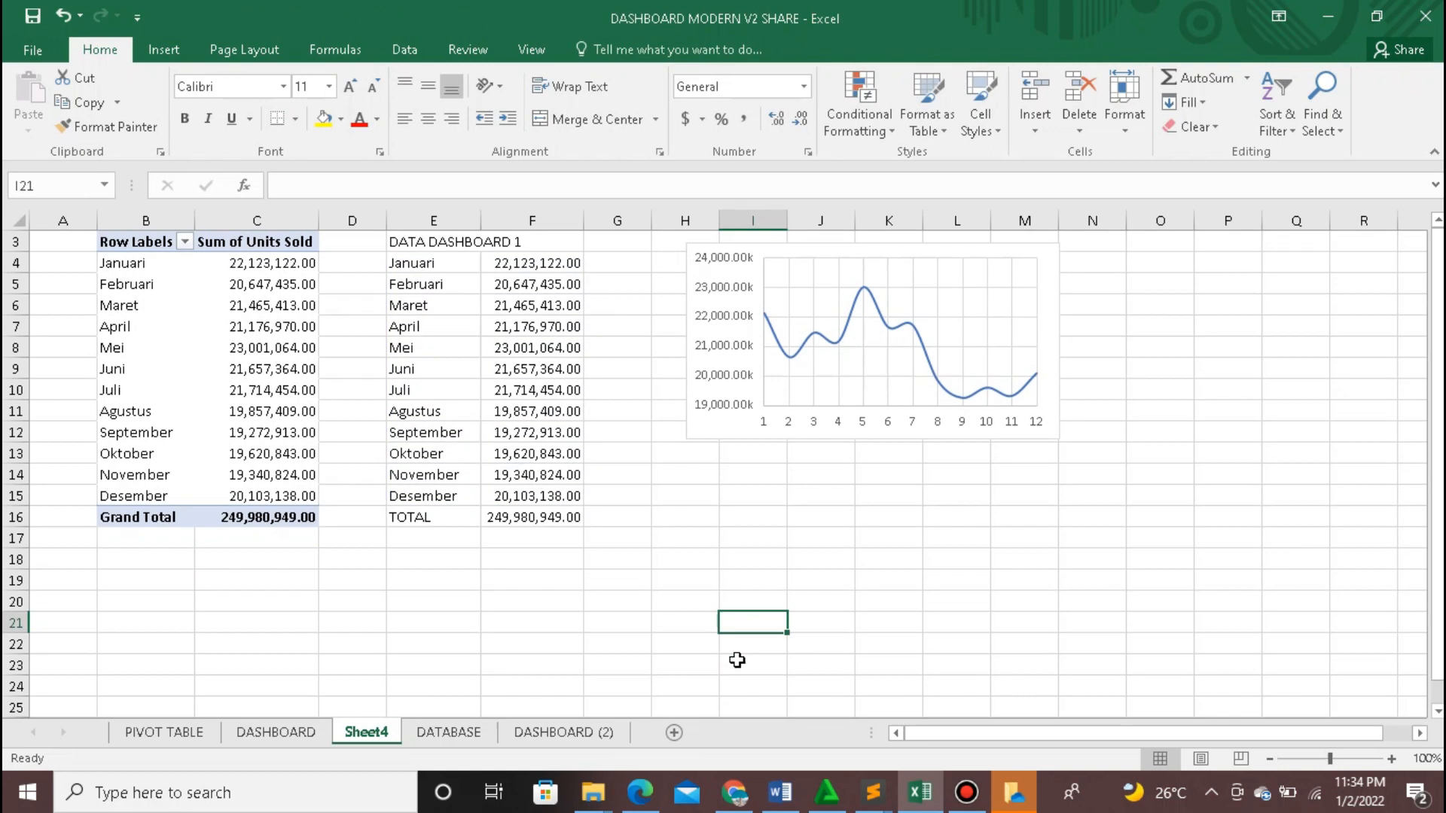
{"action": "left_click", "coordinate": [713, 432]}
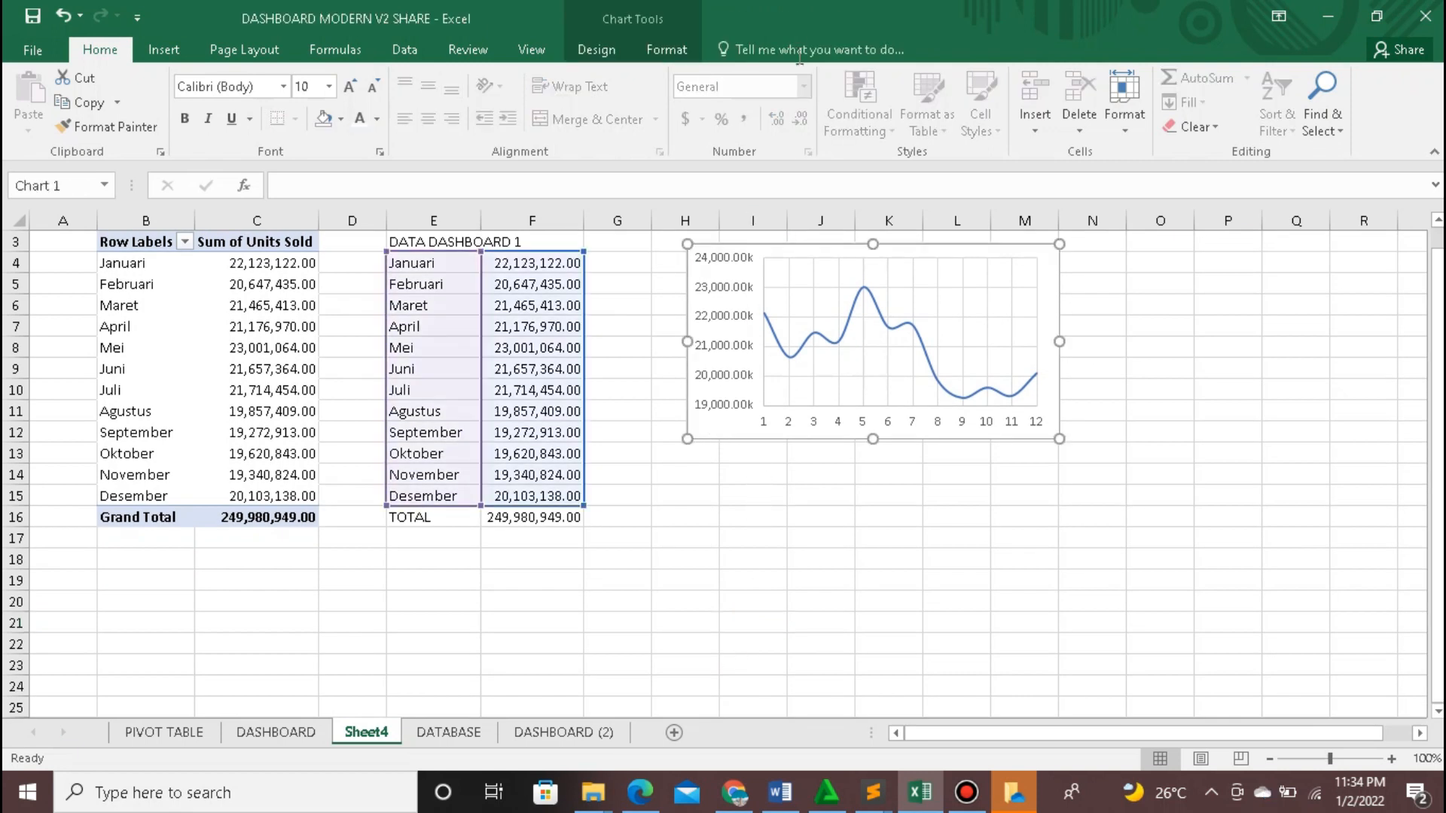
{"action": "left_click", "coordinate": [678, 51]}
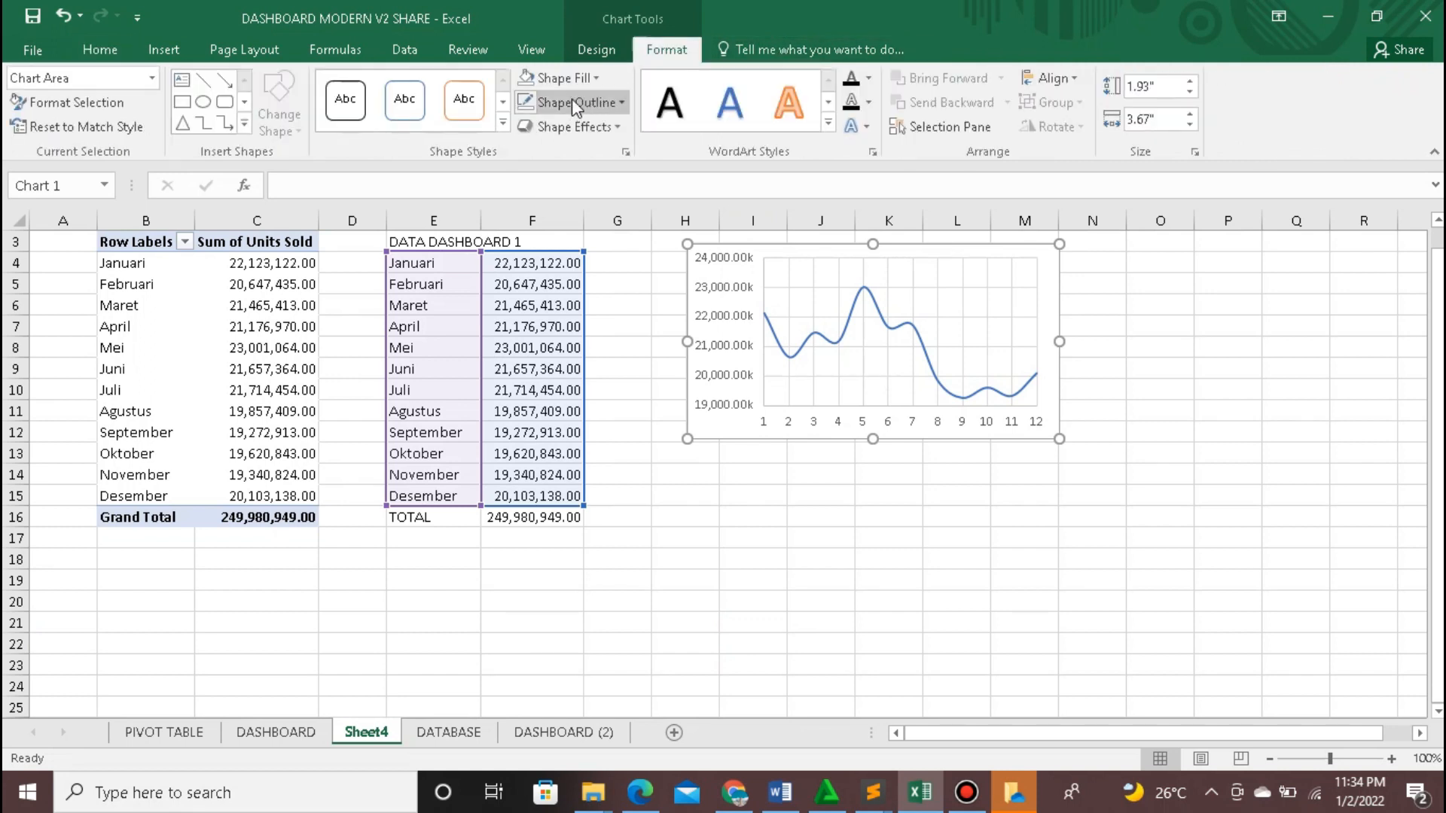
{"action": "left_click", "coordinate": [566, 78]}
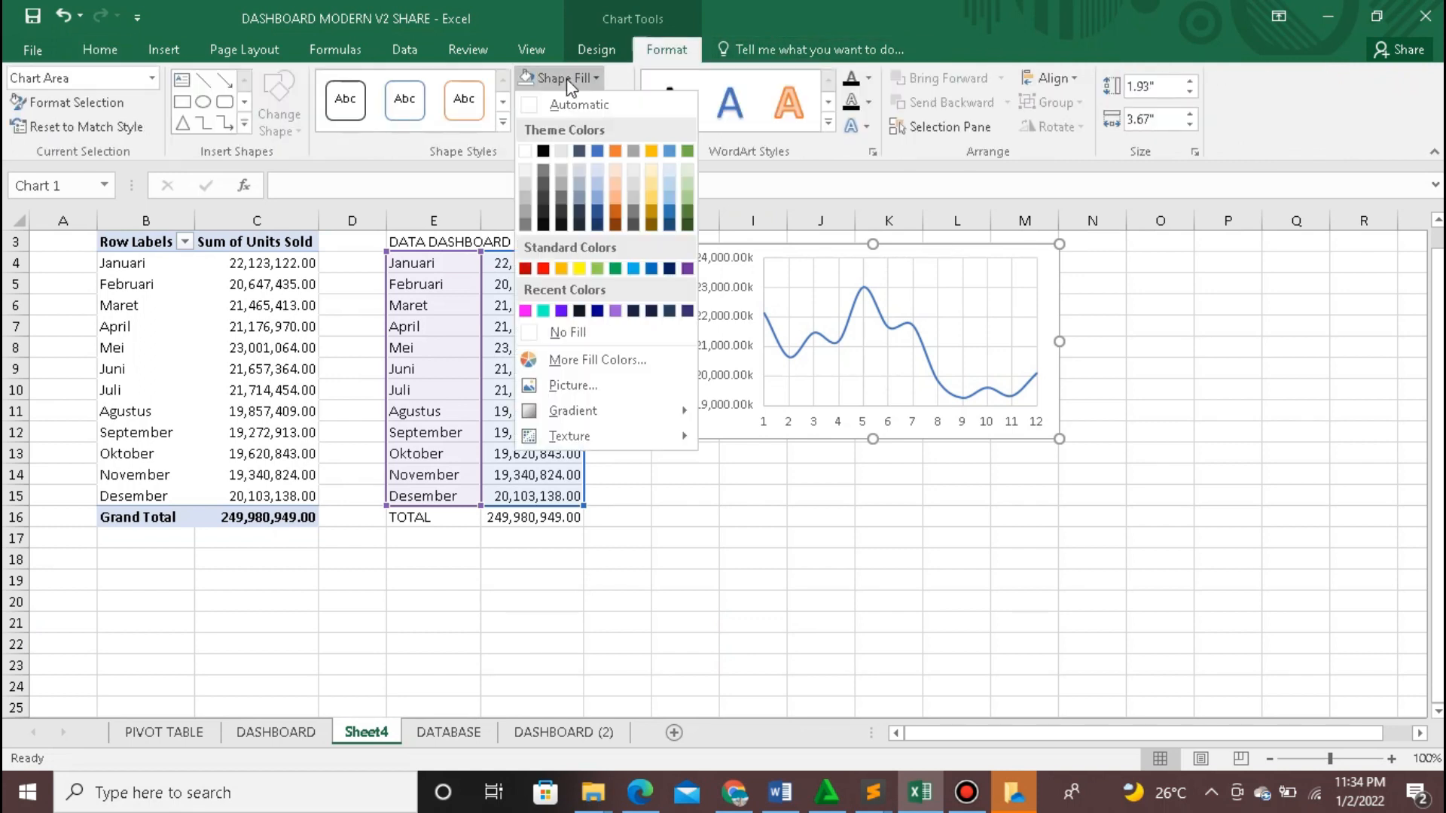
{"action": "left_click", "coordinate": [563, 332]}
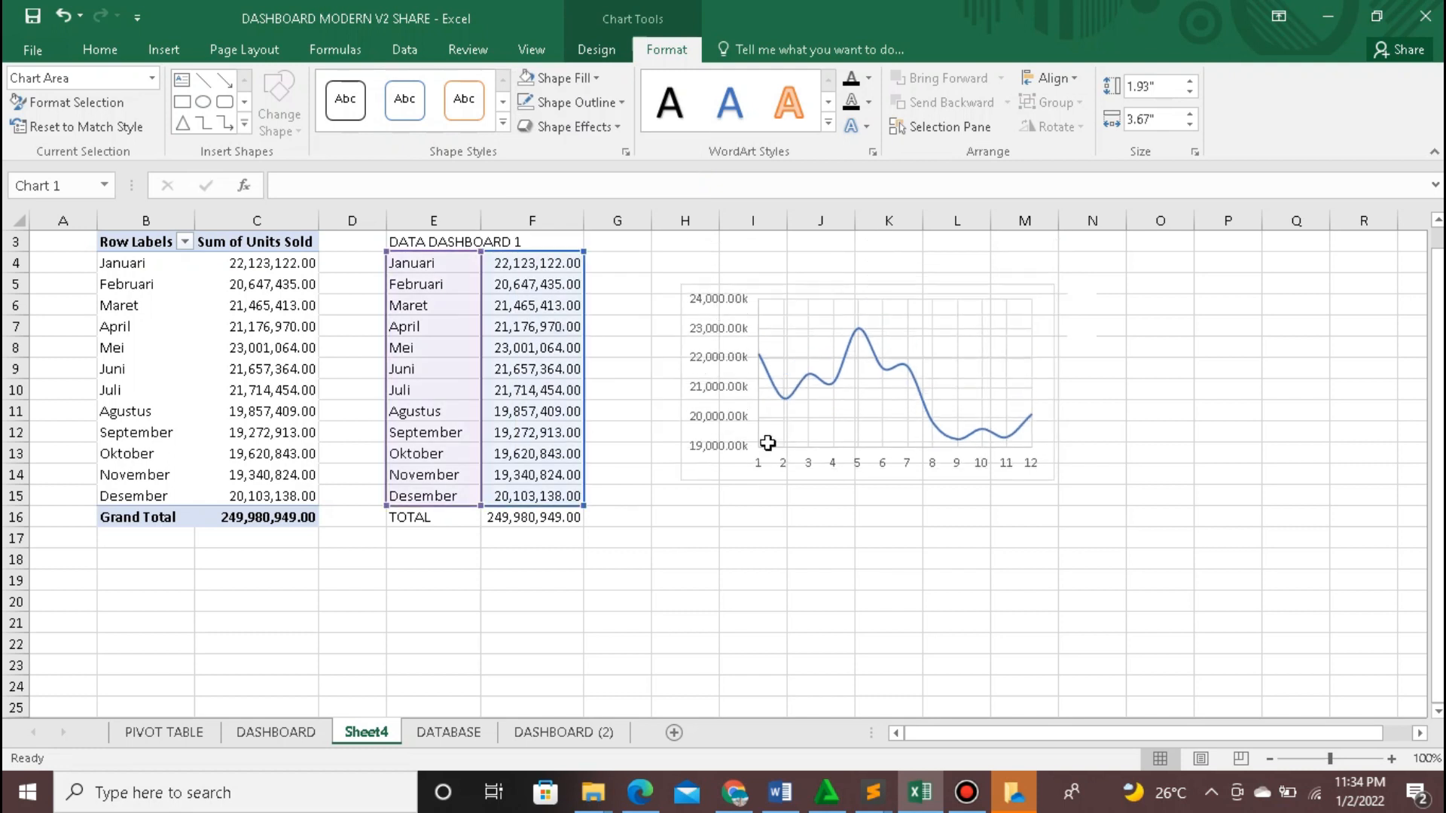
{"action": "double_click", "coordinate": [768, 443]}
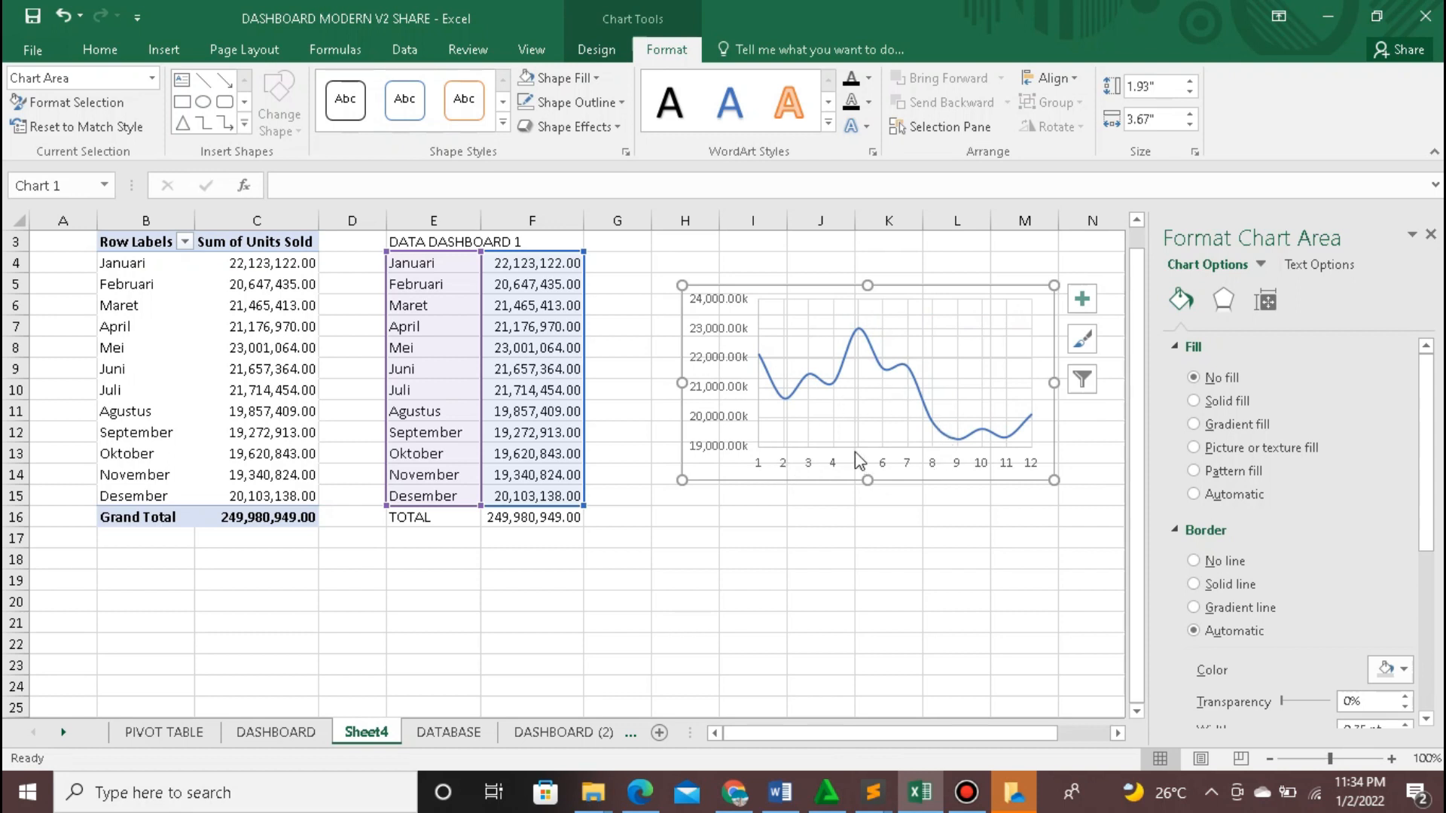
{"action": "left_click", "coordinate": [684, 262]}
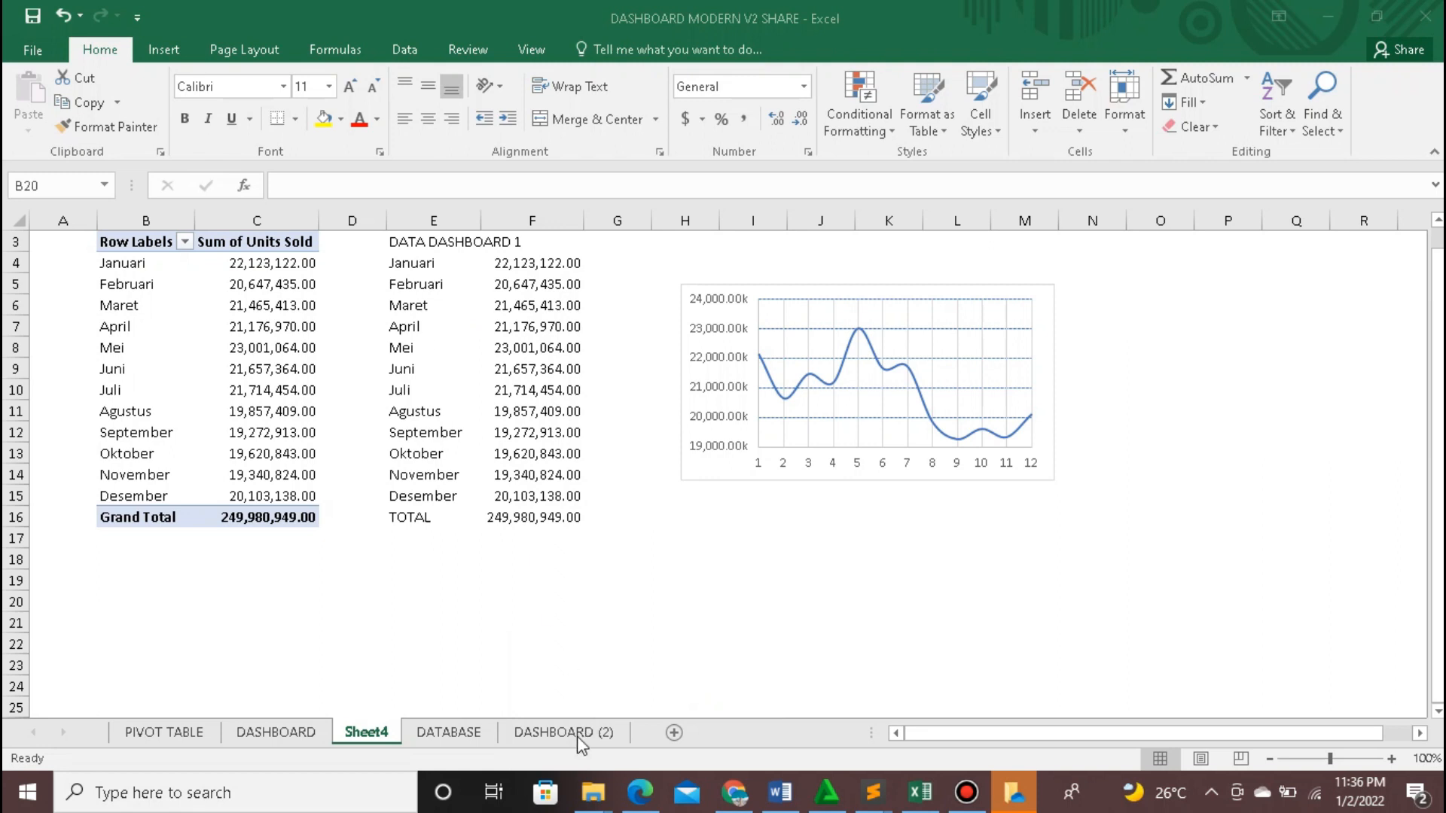
Step: Review the finished dashboard on DASHBOARD (2) and the unit price tables on the PIVOT TABLE sheet
{"action": "left_click", "coordinate": [572, 736]}
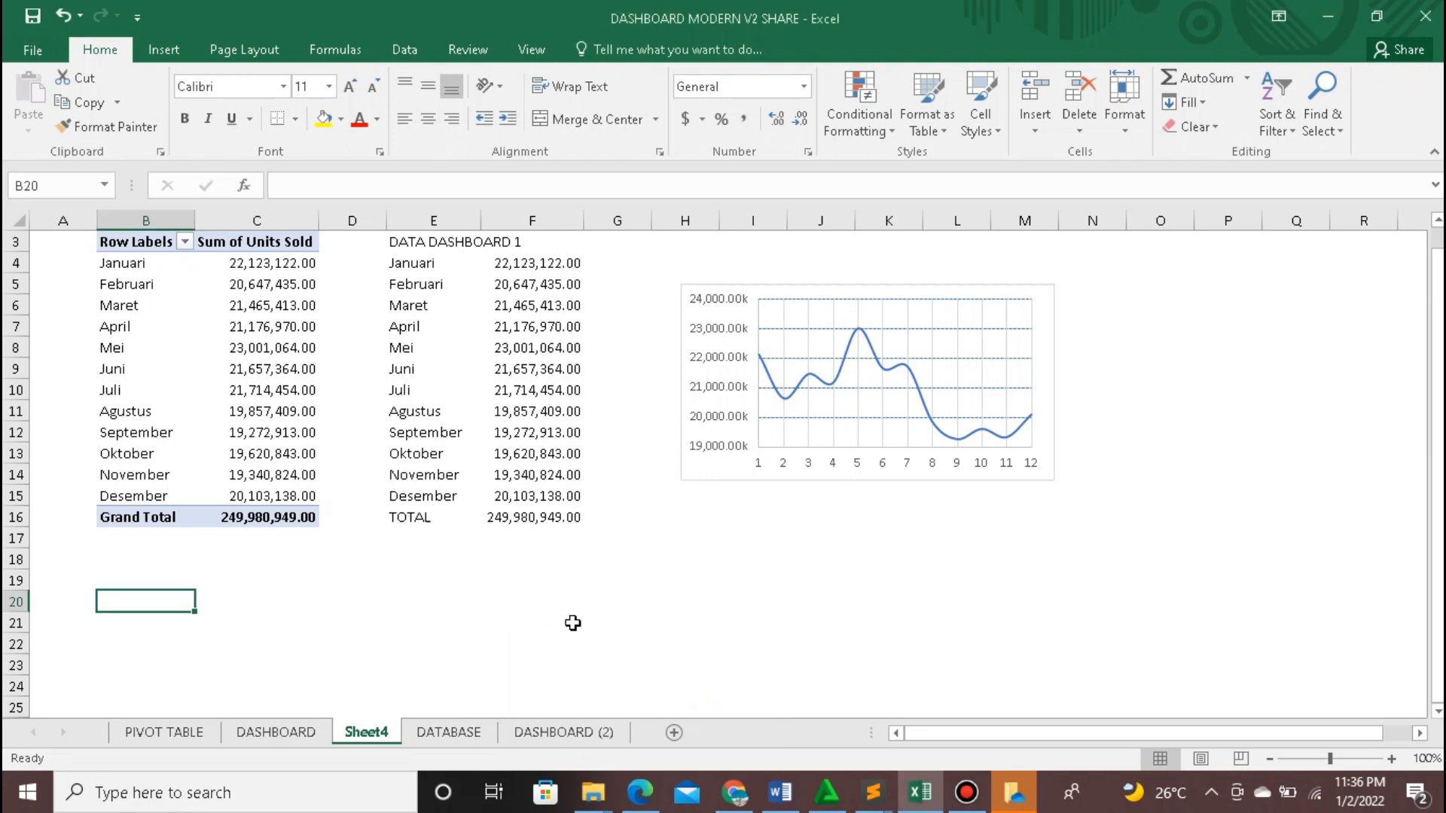
{"action": "left_click", "coordinate": [573, 735]}
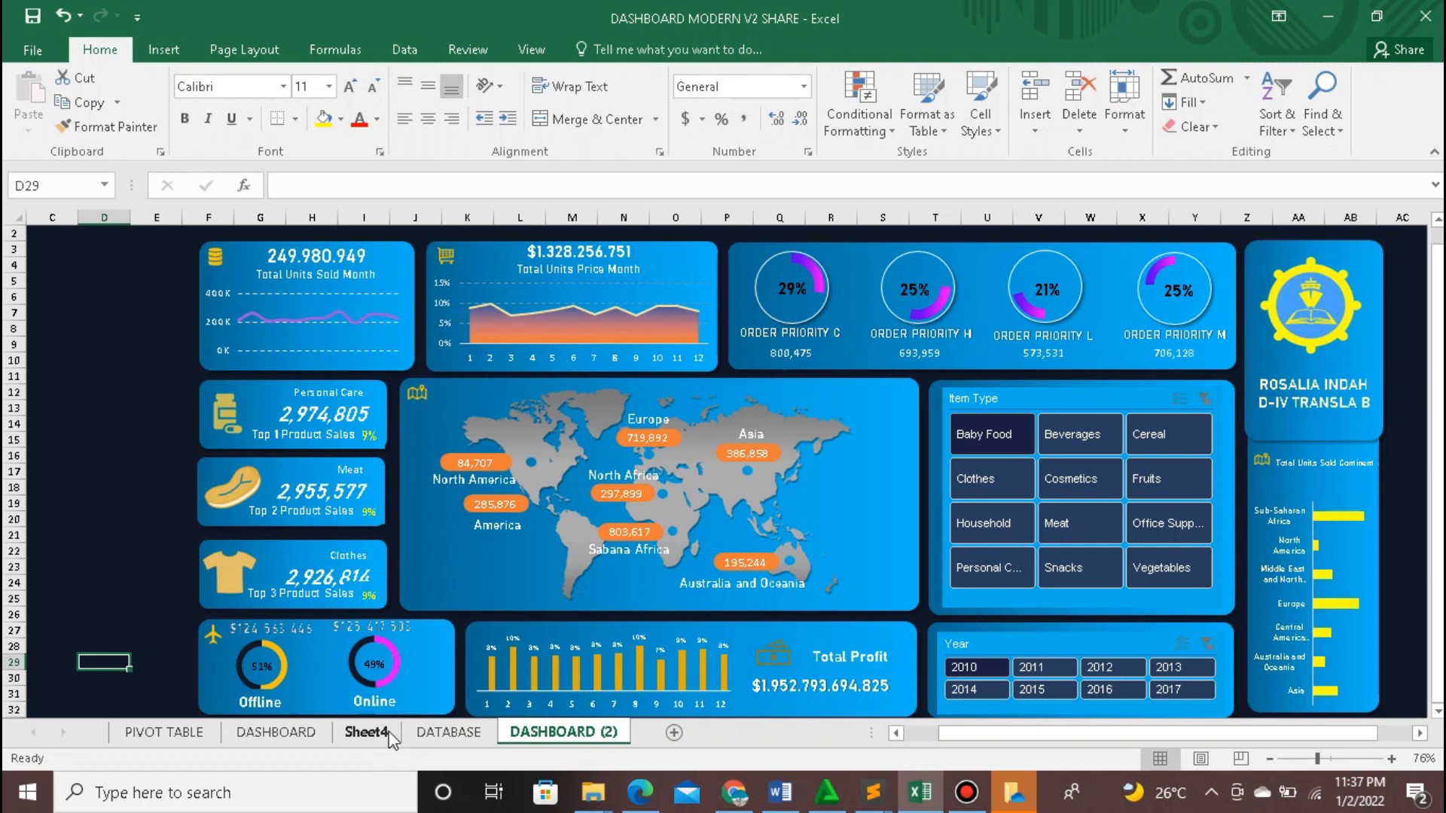
{"action": "left_click", "coordinate": [177, 732]}
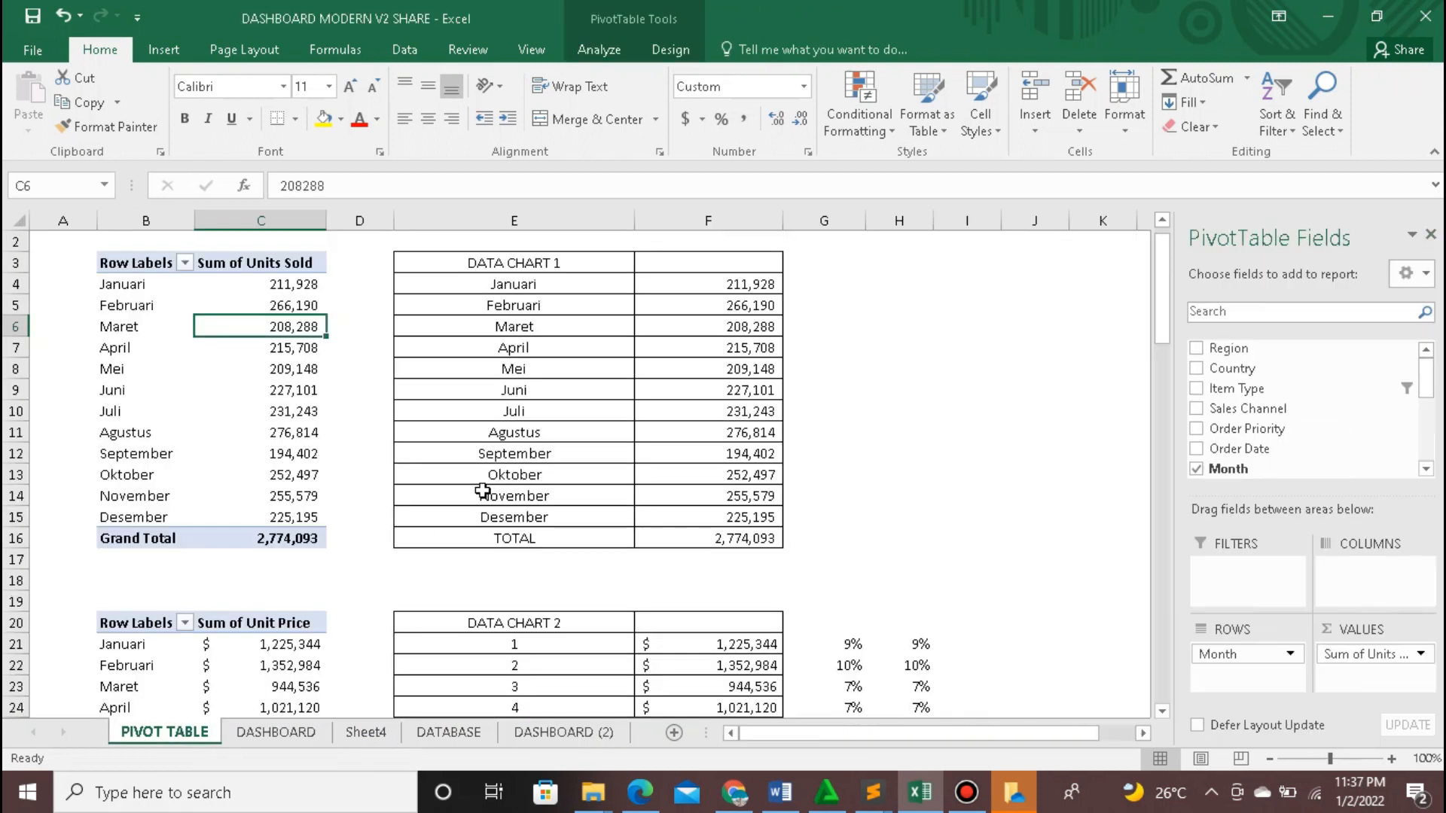
{"action": "scroll", "coordinate": [484, 491], "scroll_direction": "down", "scroll_amount": 4}
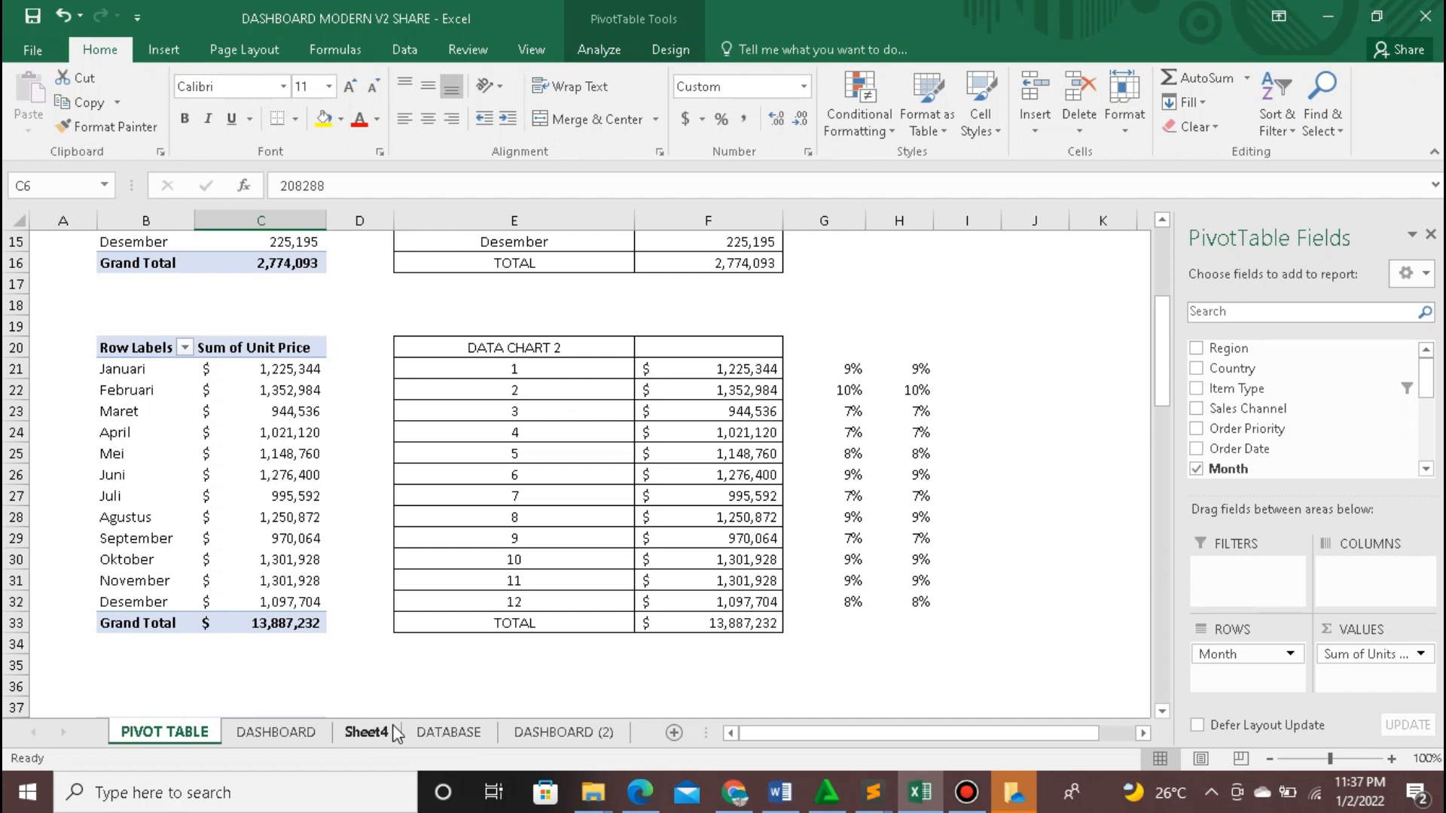
Step: Create a PivotTable from the DATABASE sheet's data range, placed in the existing worksheet Sheet4 at cell B19
{"action": "left_click", "coordinate": [461, 733]}
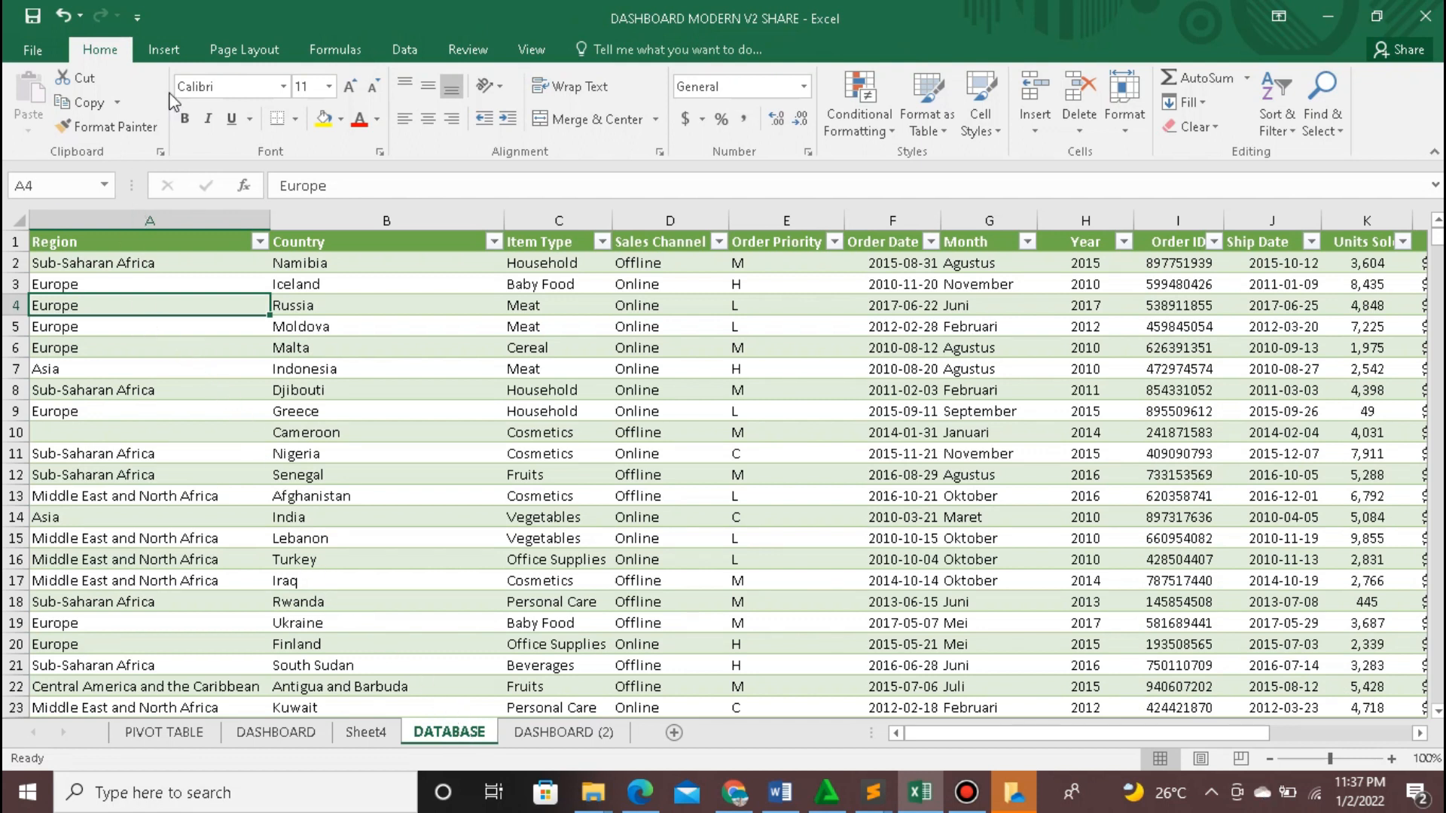
{"action": "left_click", "coordinate": [164, 50]}
{"action": "left_click", "coordinate": [59, 110]}
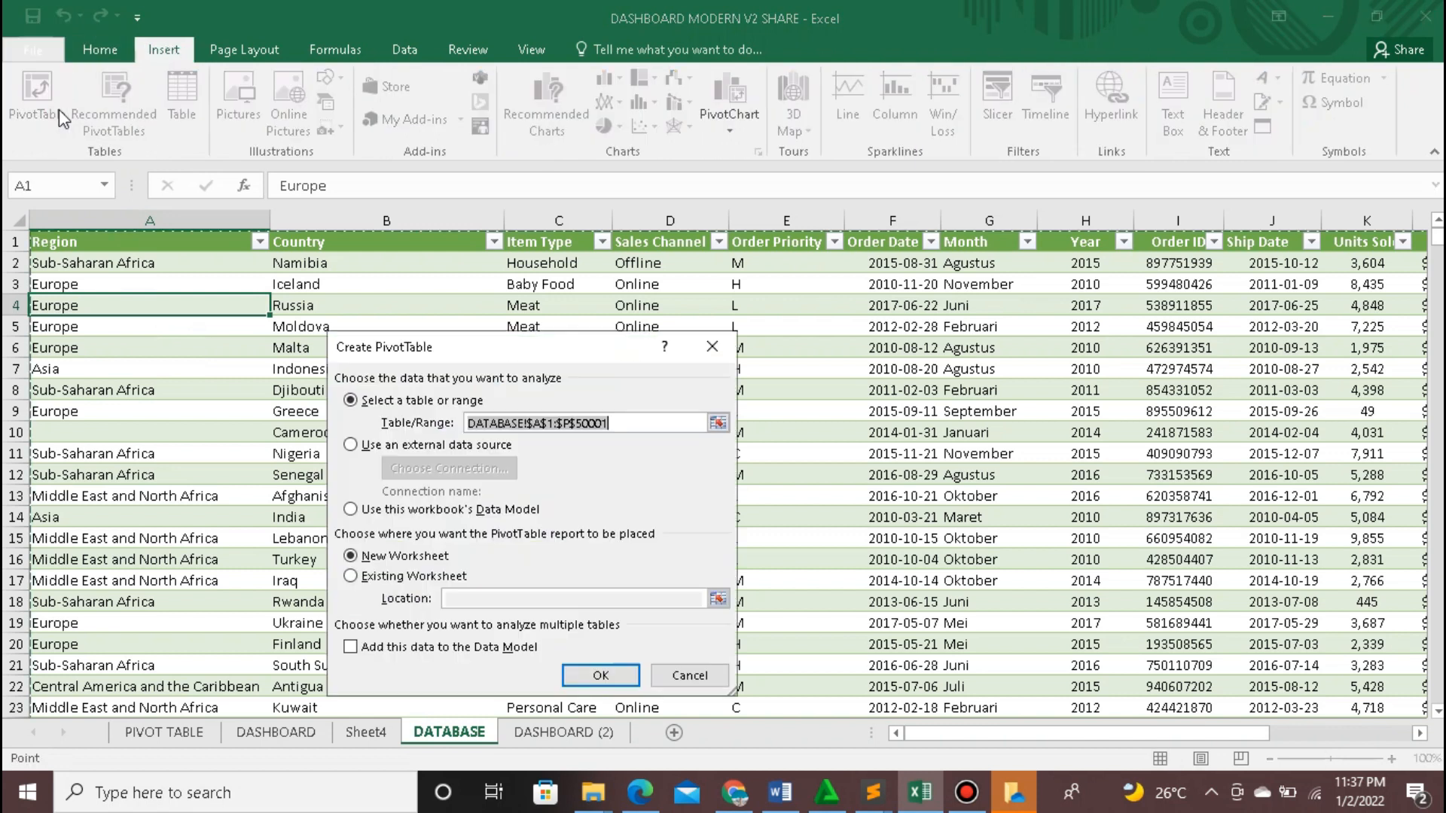
{"action": "left_click", "coordinate": [445, 576]}
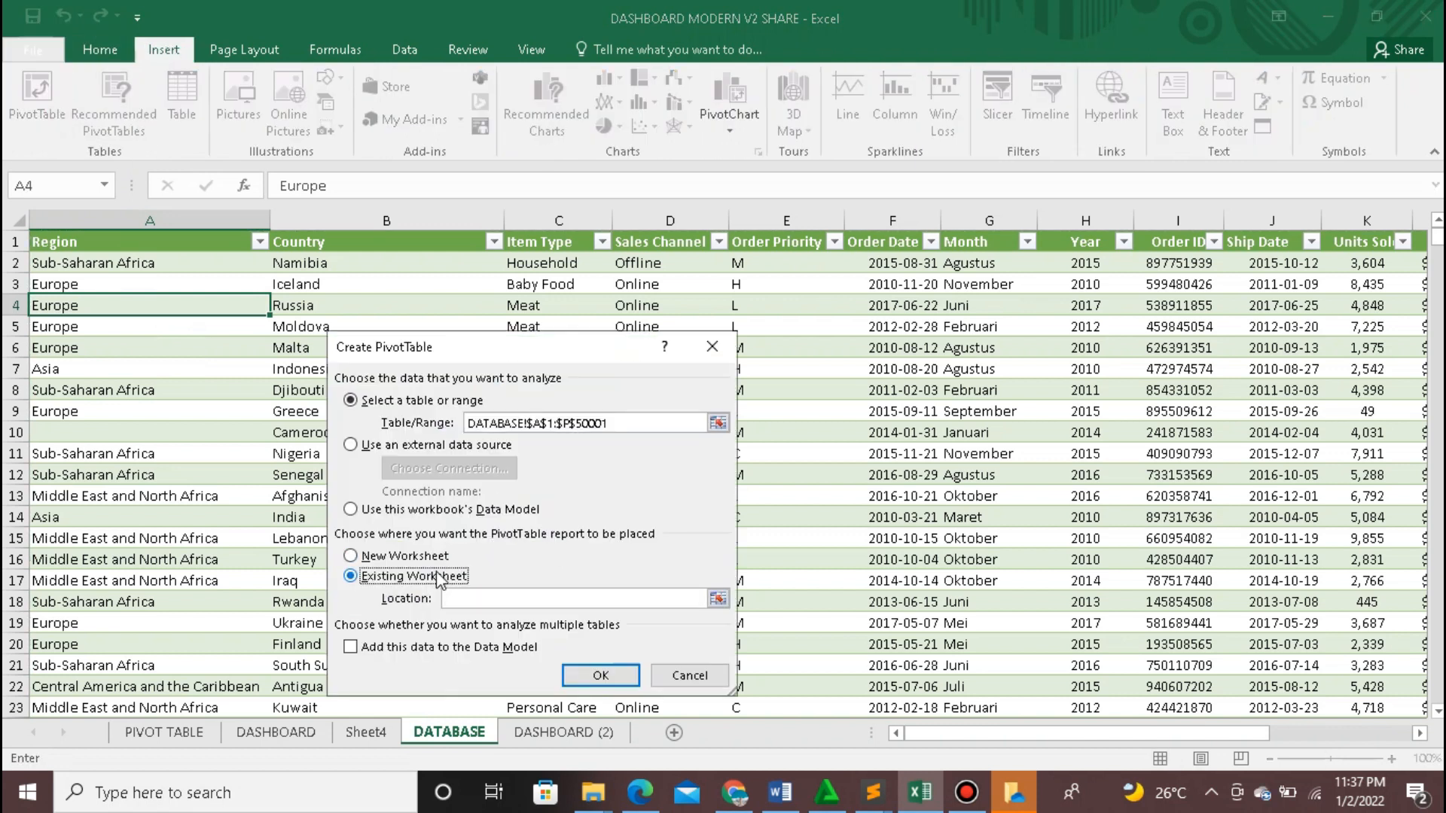
{"action": "left_click", "coordinate": [512, 595]}
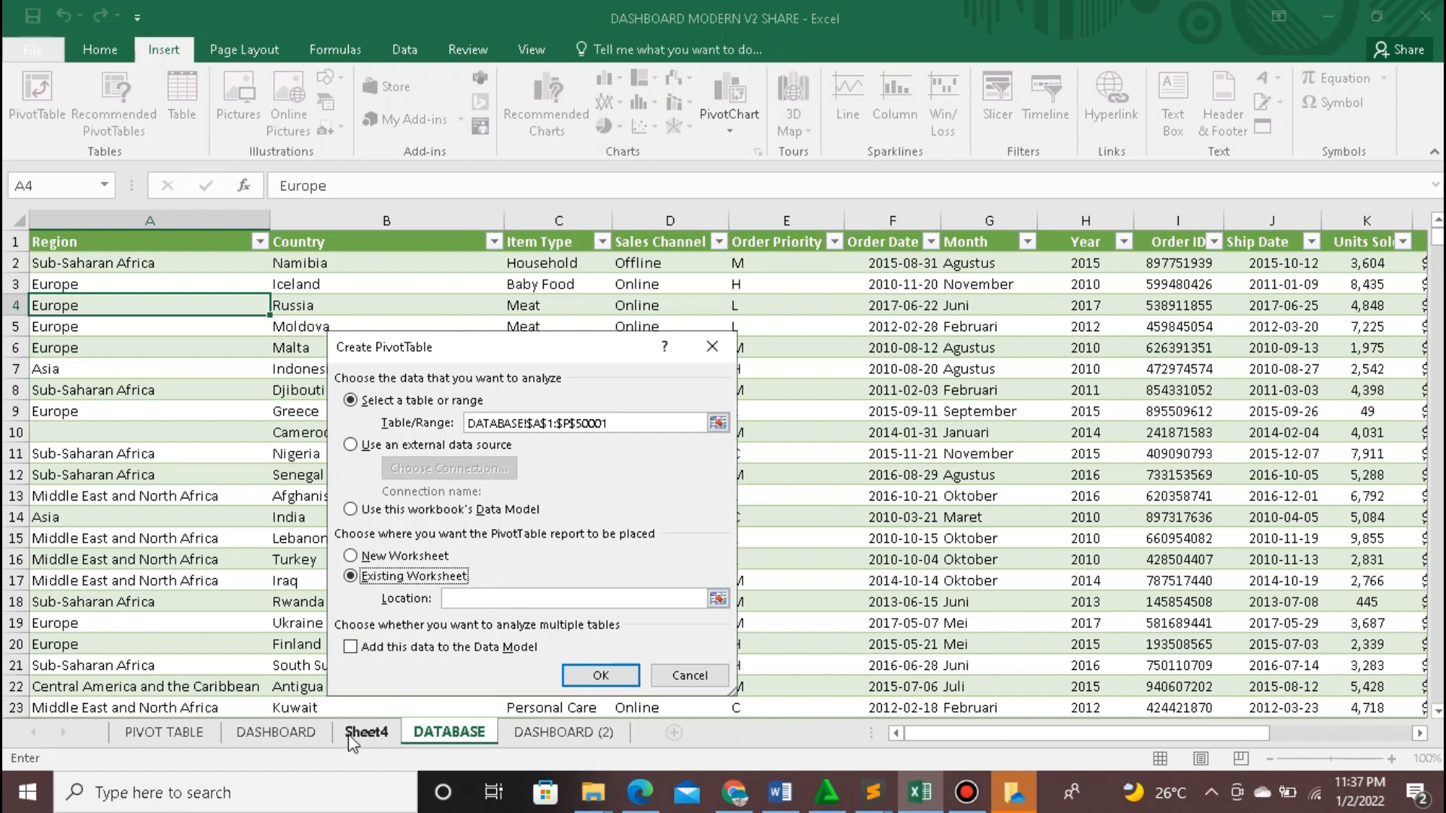
{"action": "left_click", "coordinate": [366, 732]}
{"action": "left_click", "coordinate": [112, 577]}
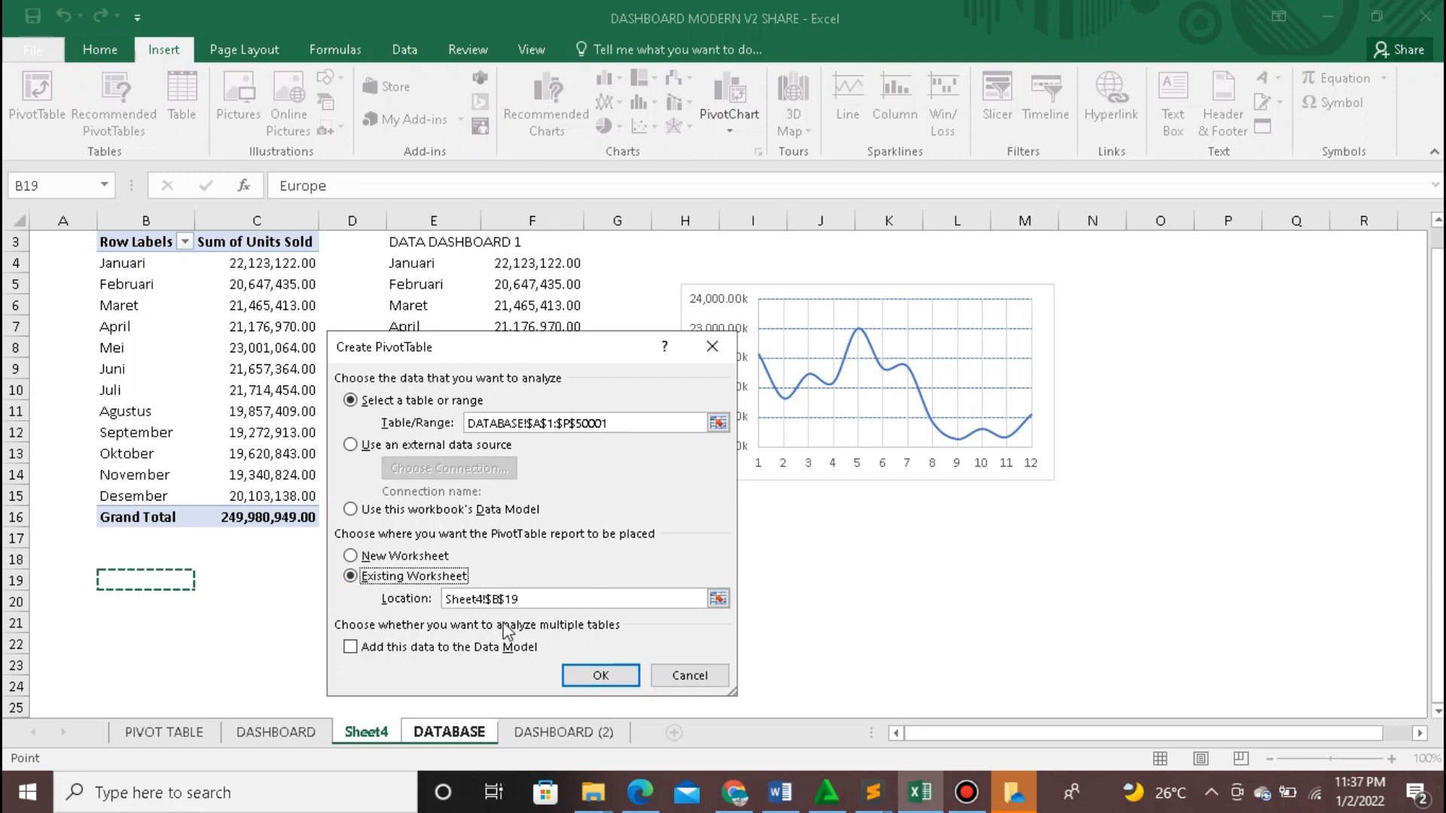
{"action": "left_click", "coordinate": [599, 675]}
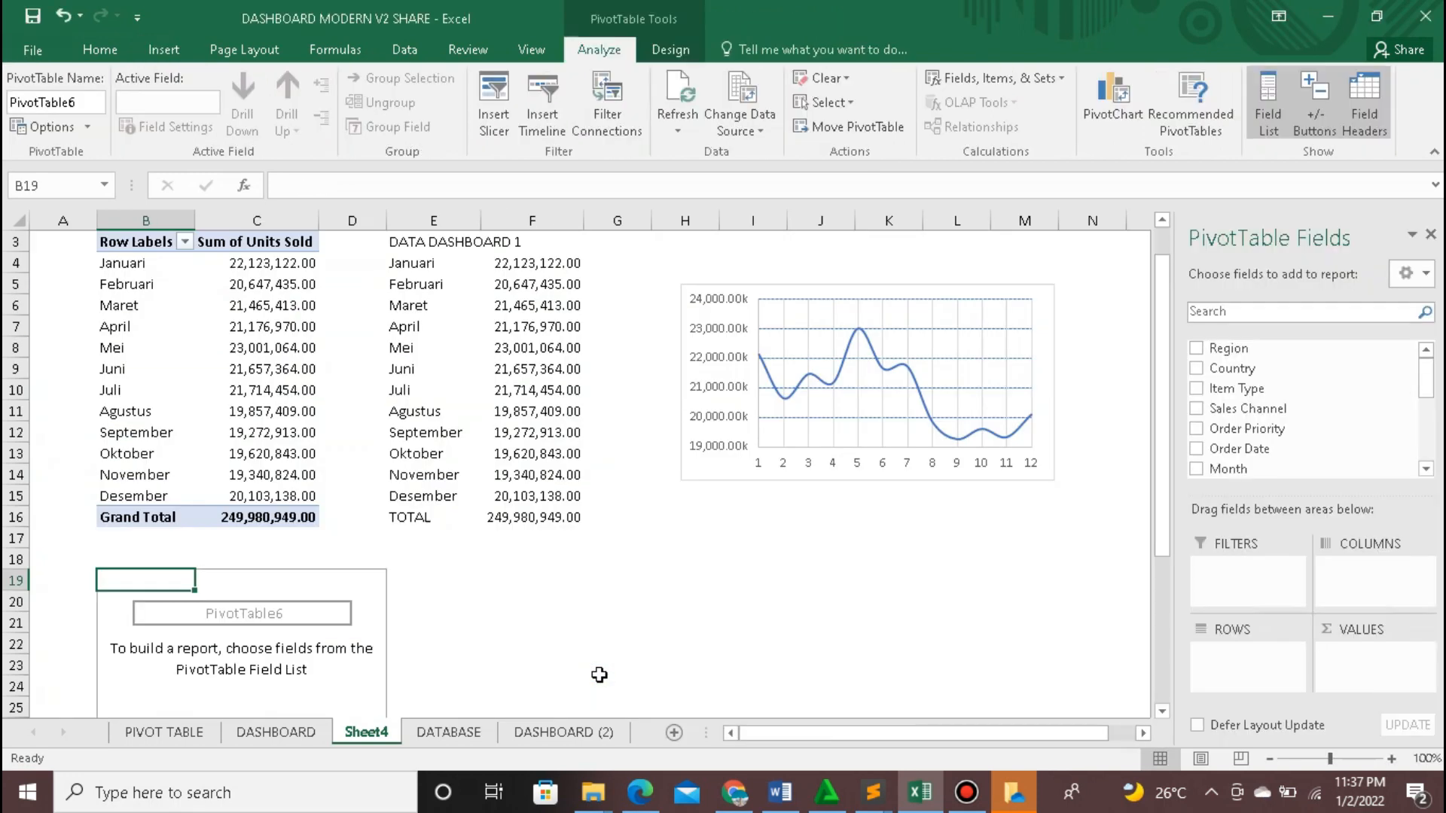
Step: Add Month to the new PivotTable's rows and Unit Price to its values
{"action": "scroll", "coordinate": [599, 675], "scroll_direction": "down", "scroll_amount": 4}
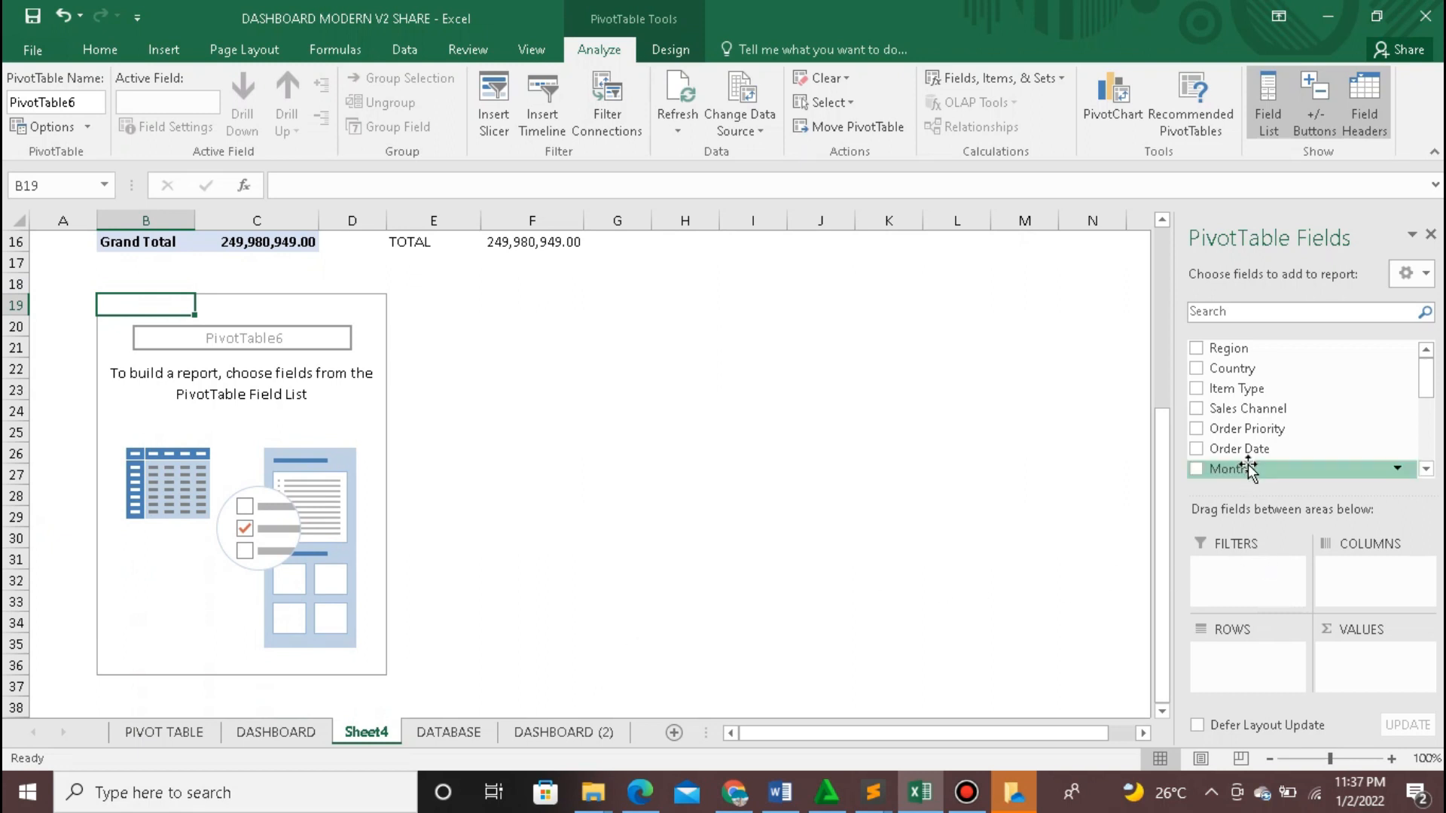
{"action": "left_click_drag", "start_coordinate": [1247, 471], "coordinate": [1229, 667]}
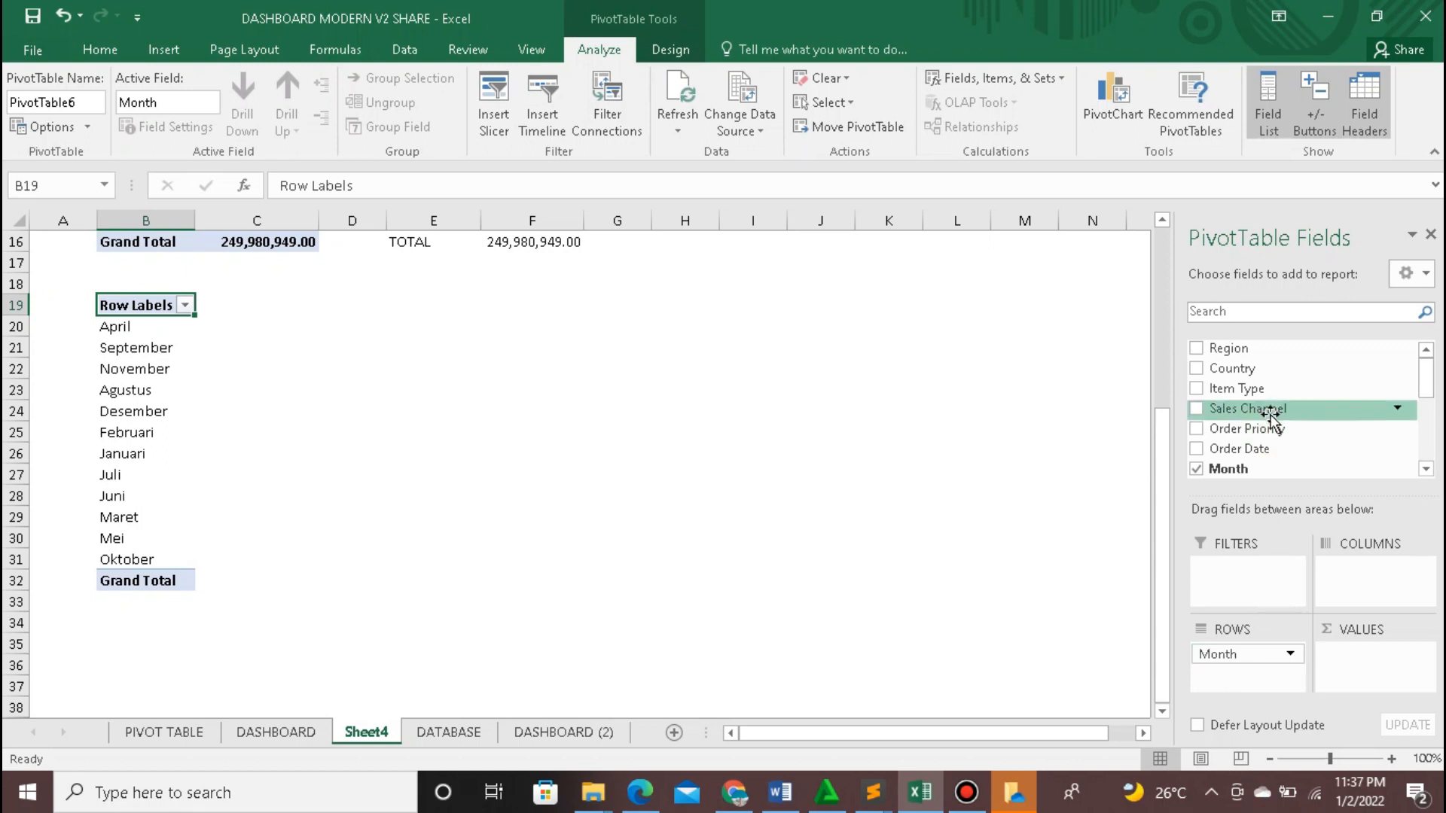
{"action": "left_click_drag", "start_coordinate": [1431, 397], "coordinate": [1433, 448]}
{"action": "left_click_drag", "start_coordinate": [1304, 403], "coordinate": [1354, 649]}
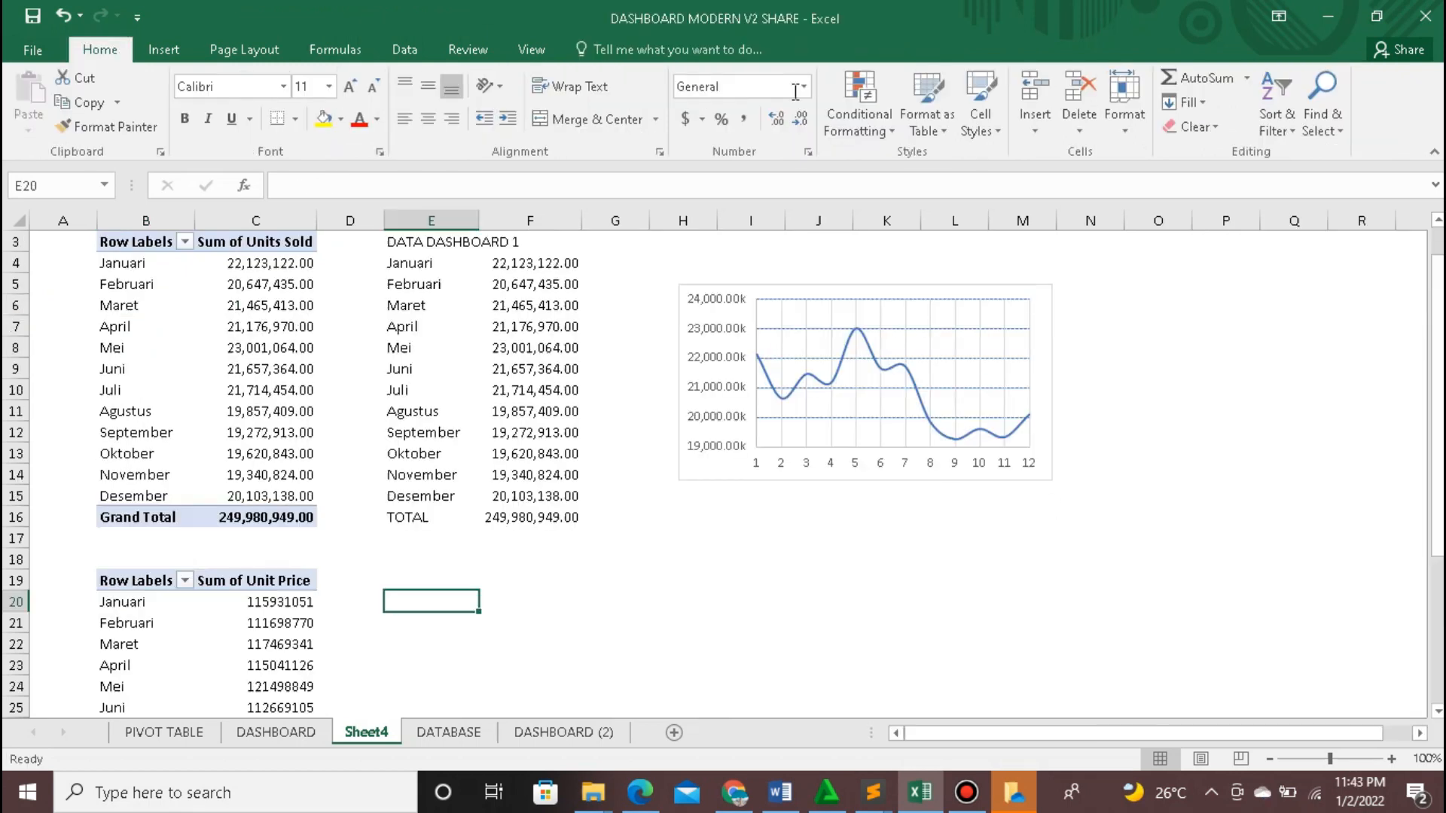
Step: Copy the DATA DASHBOARD 1 table E3:F16 to cell E19 beside the unit price PivotTable and widen column F to fit the total
{"action": "mouse_move", "coordinate": [817, 2]}
{"action": "left_click_drag", "start_coordinate": [398, 246], "coordinate": [567, 521]}
{"action": "right_click", "coordinate": [571, 529]}
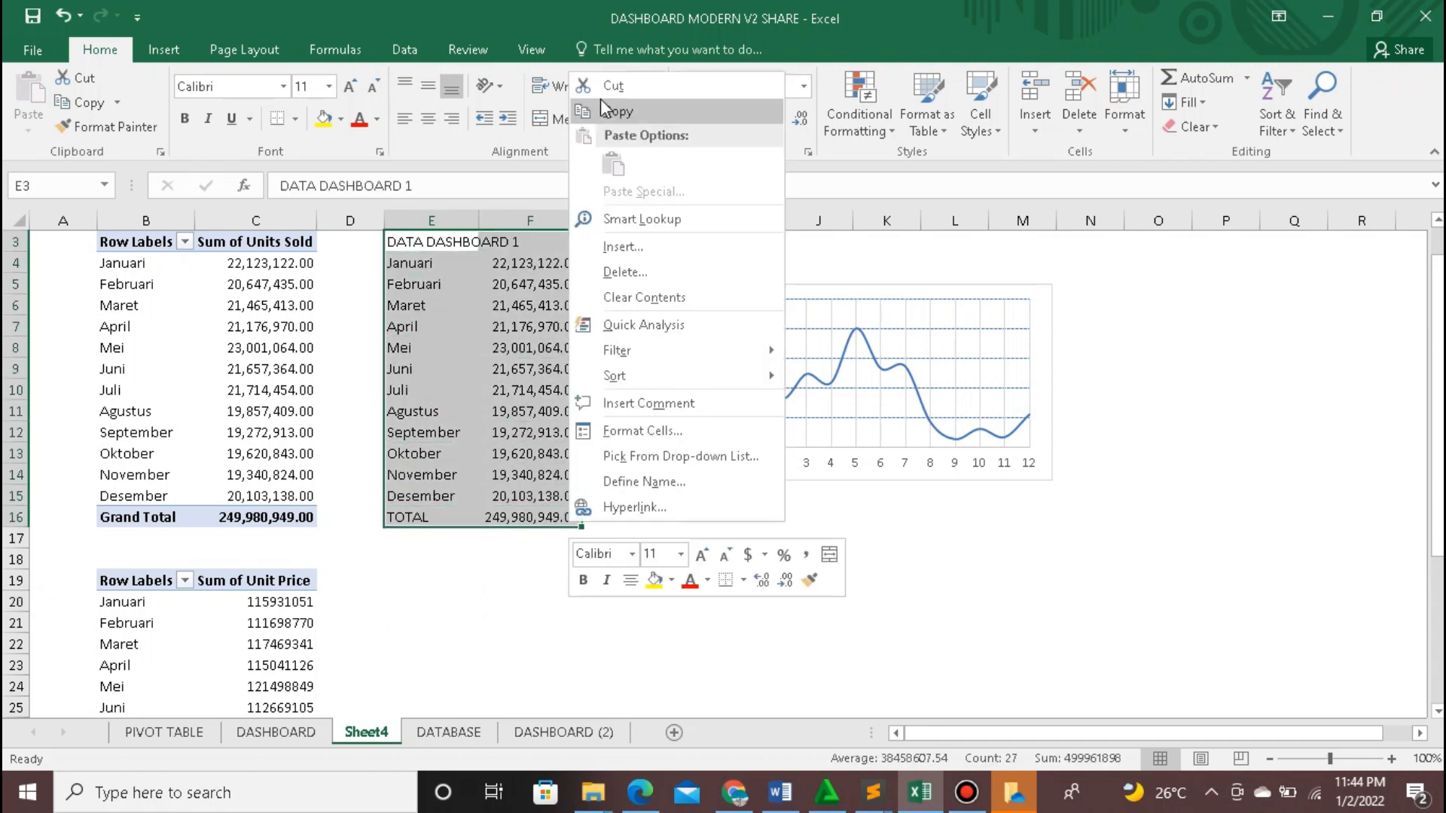
{"action": "left_click", "coordinate": [610, 112]}
{"action": "scroll", "coordinate": [421, 393], "scroll_direction": "down", "scroll_amount": 3}
{"action": "left_click", "coordinate": [421, 393]}
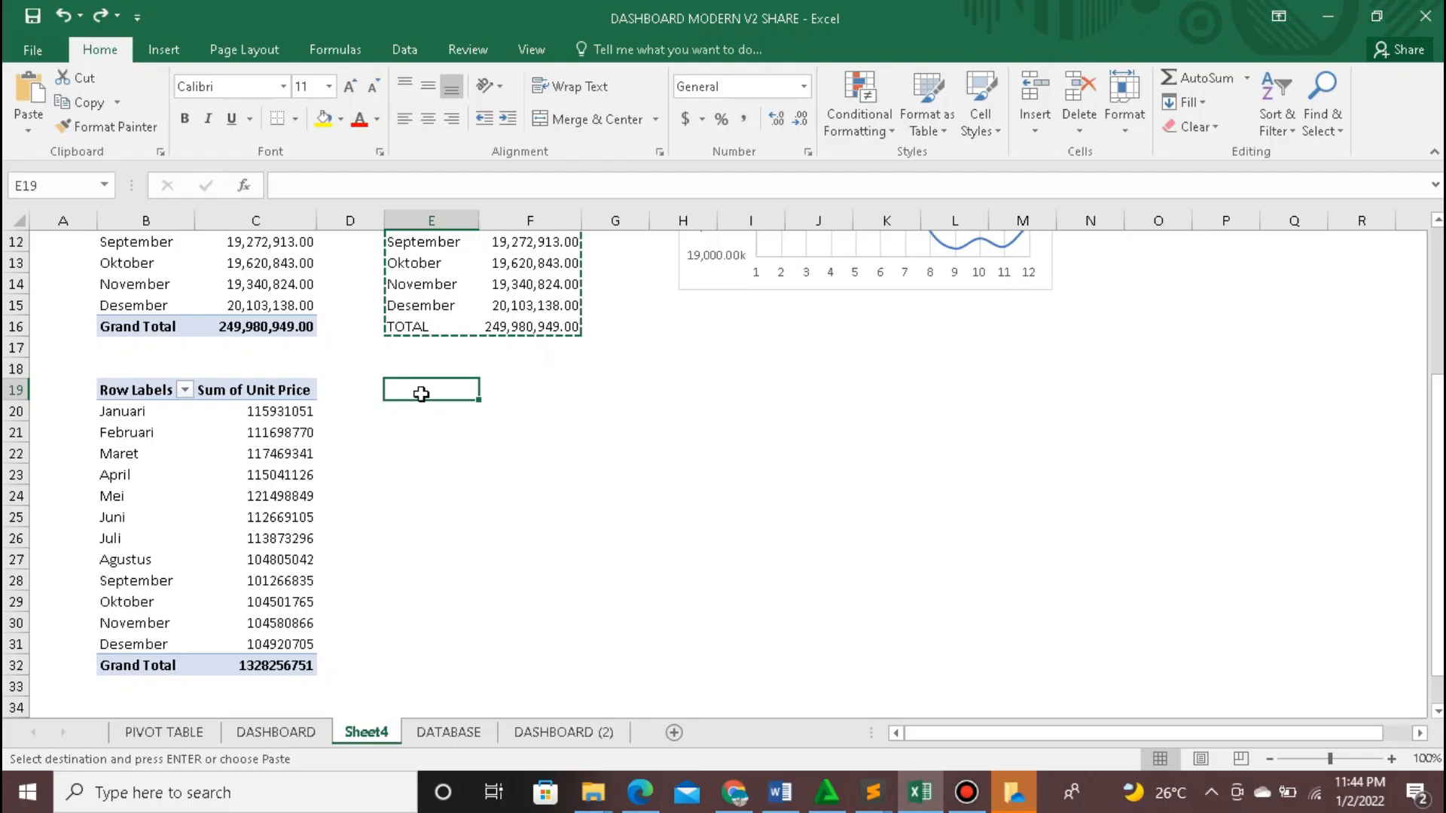
{"action": "right_click", "coordinate": [421, 393]}
{"action": "left_click", "coordinate": [423, 414]}
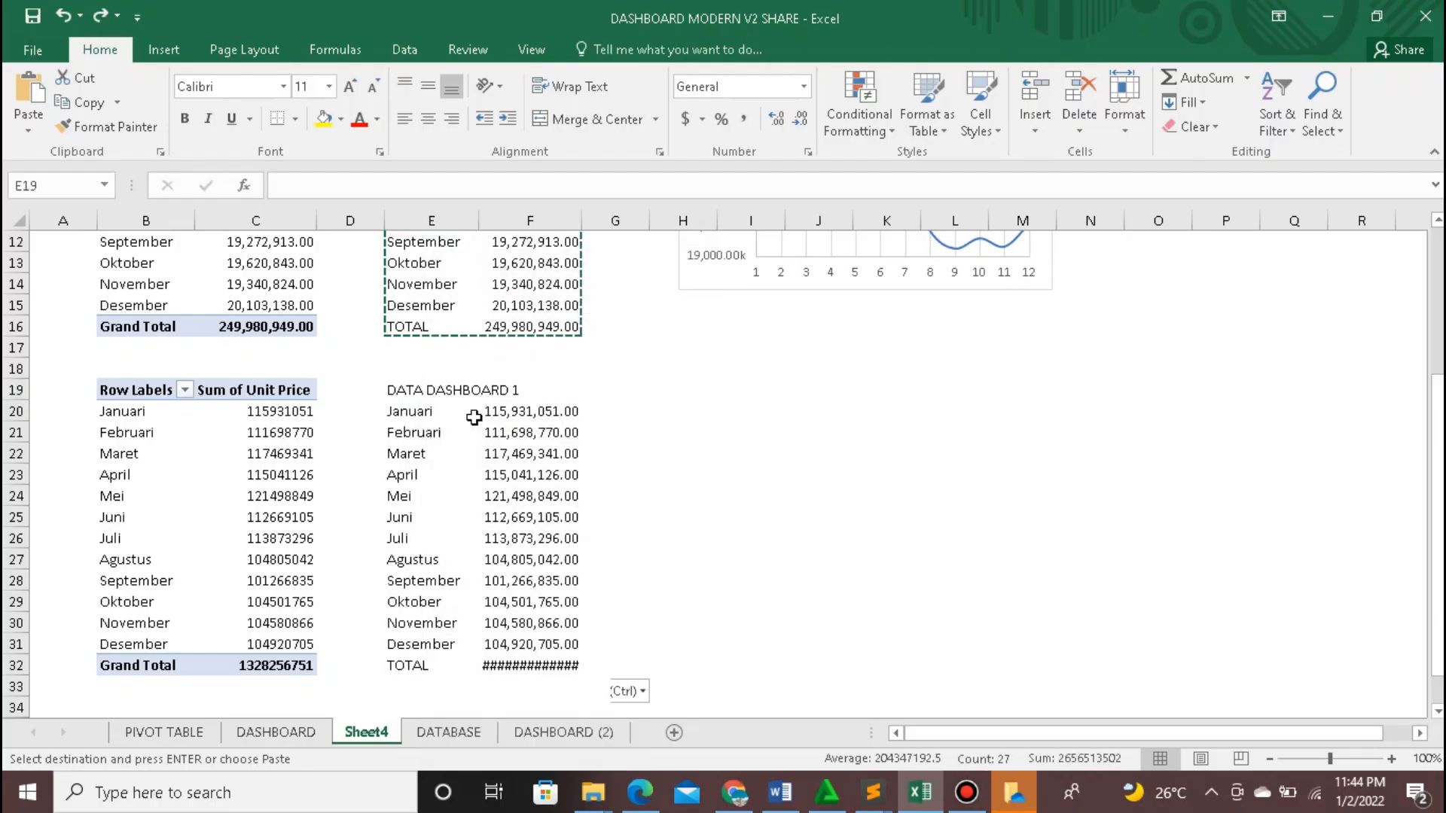
{"action": "left_click_drag", "start_coordinate": [581, 224], "coordinate": [600, 231]}
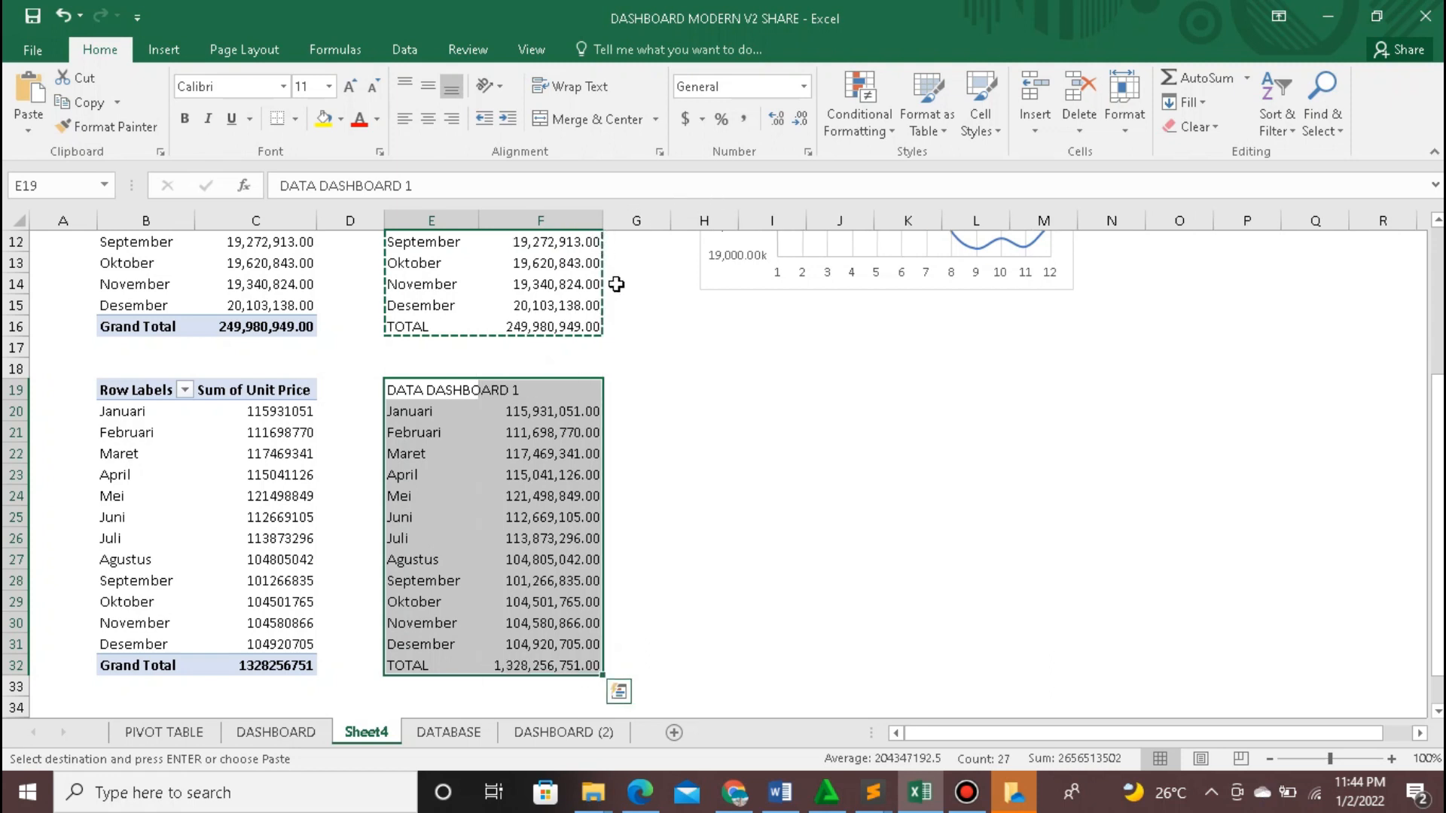
Step: Review the percentage columns beside the DATA CHART 2 table on the PIVOT TABLE sheet
{"action": "left_click", "coordinate": [645, 502]}
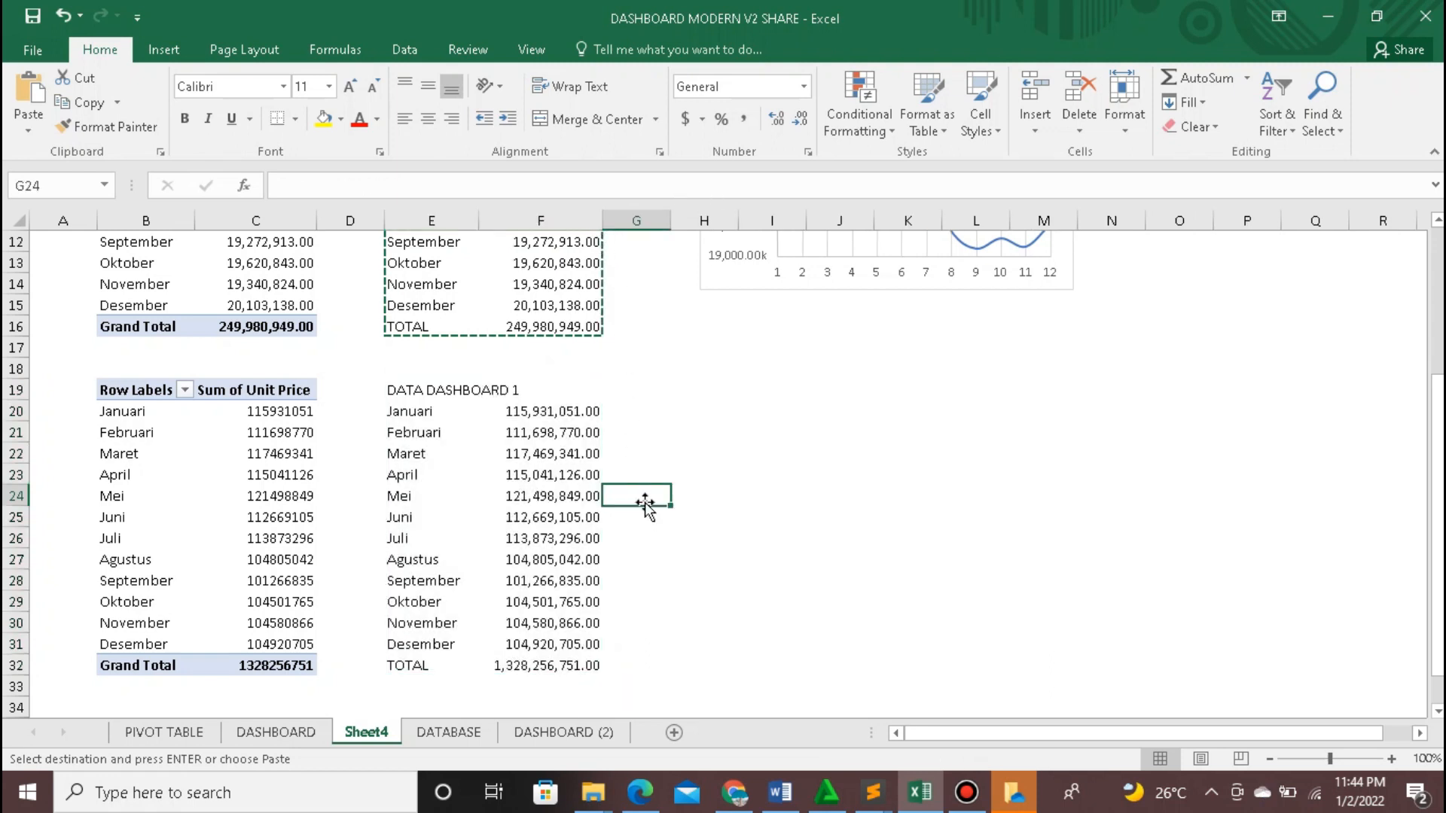
{"action": "scroll", "coordinate": [647, 505], "scroll_direction": "up", "scroll_amount": 1}
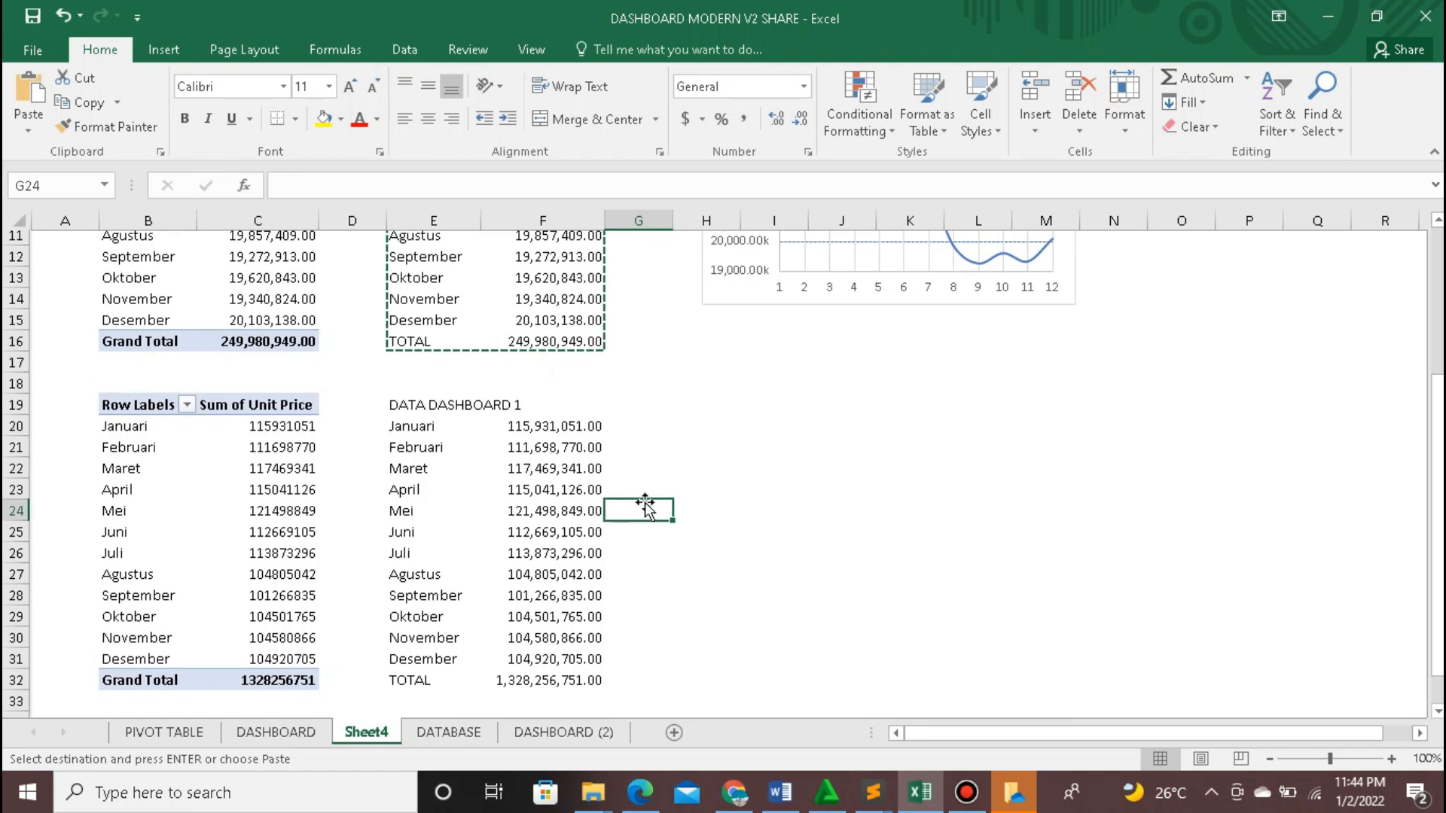
{"action": "scroll", "coordinate": [648, 505], "scroll_direction": "down", "scroll_amount": 1}
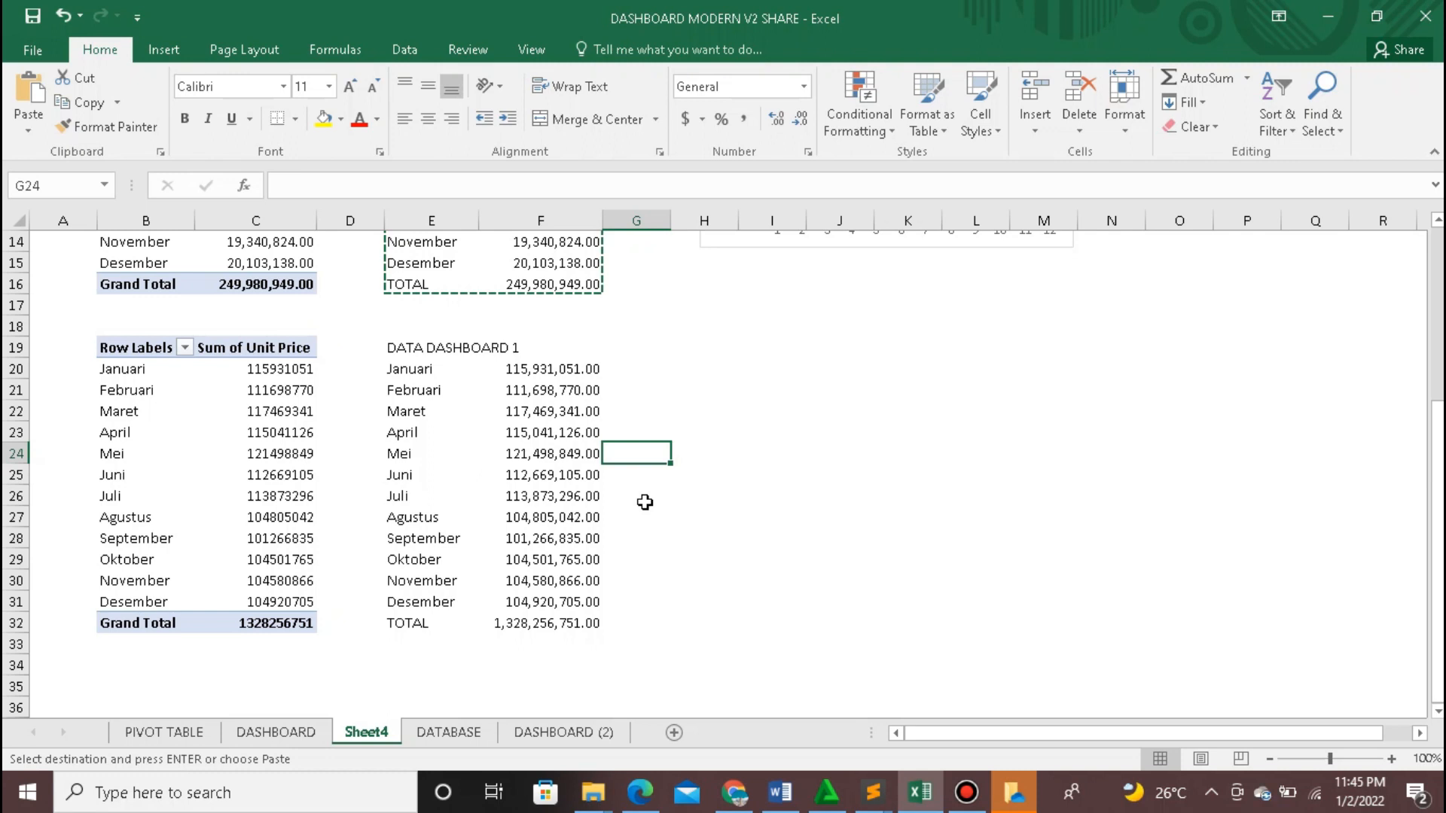
{"action": "left_click", "coordinate": [211, 711]}
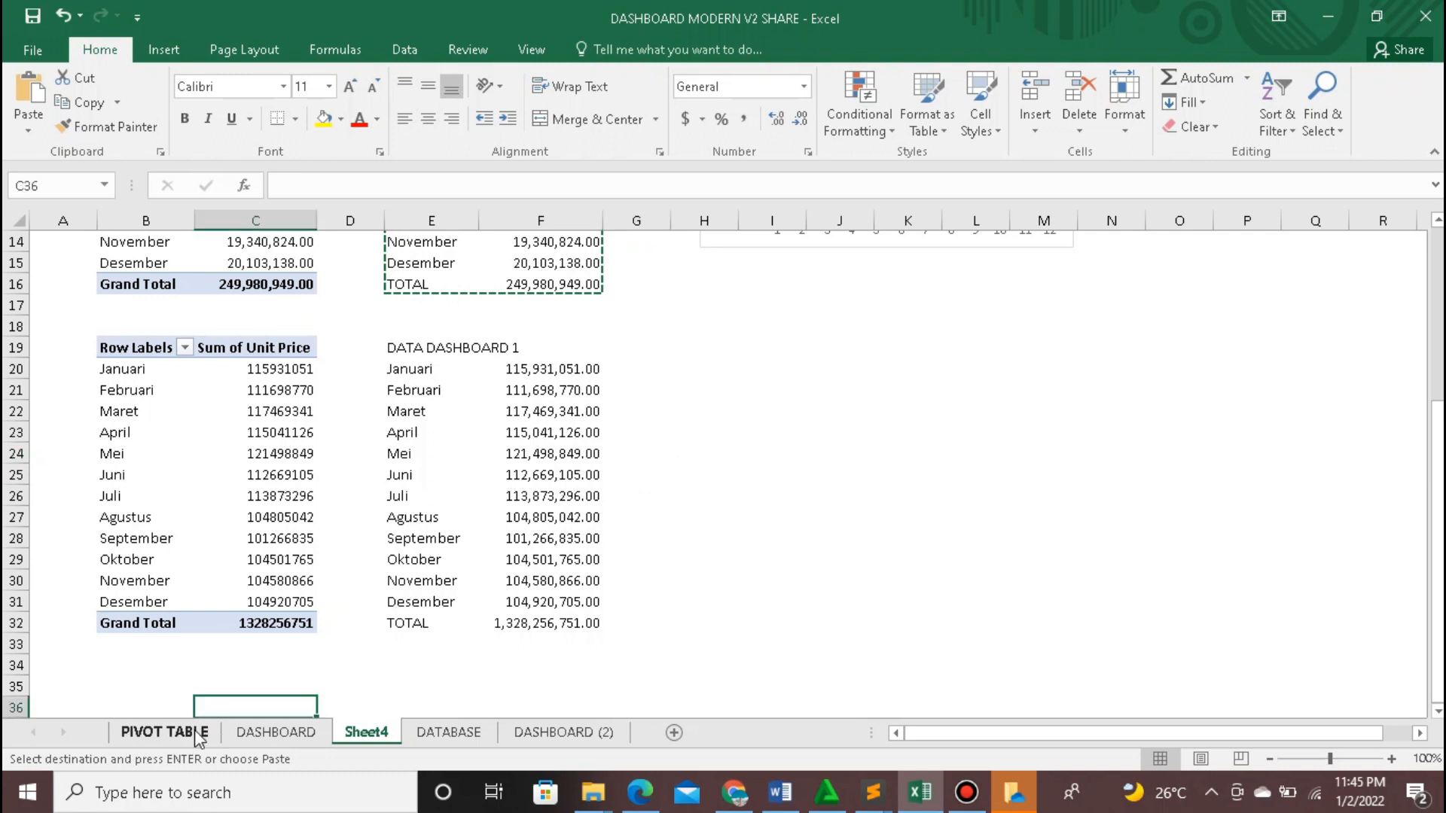
{"action": "left_click", "coordinate": [165, 732]}
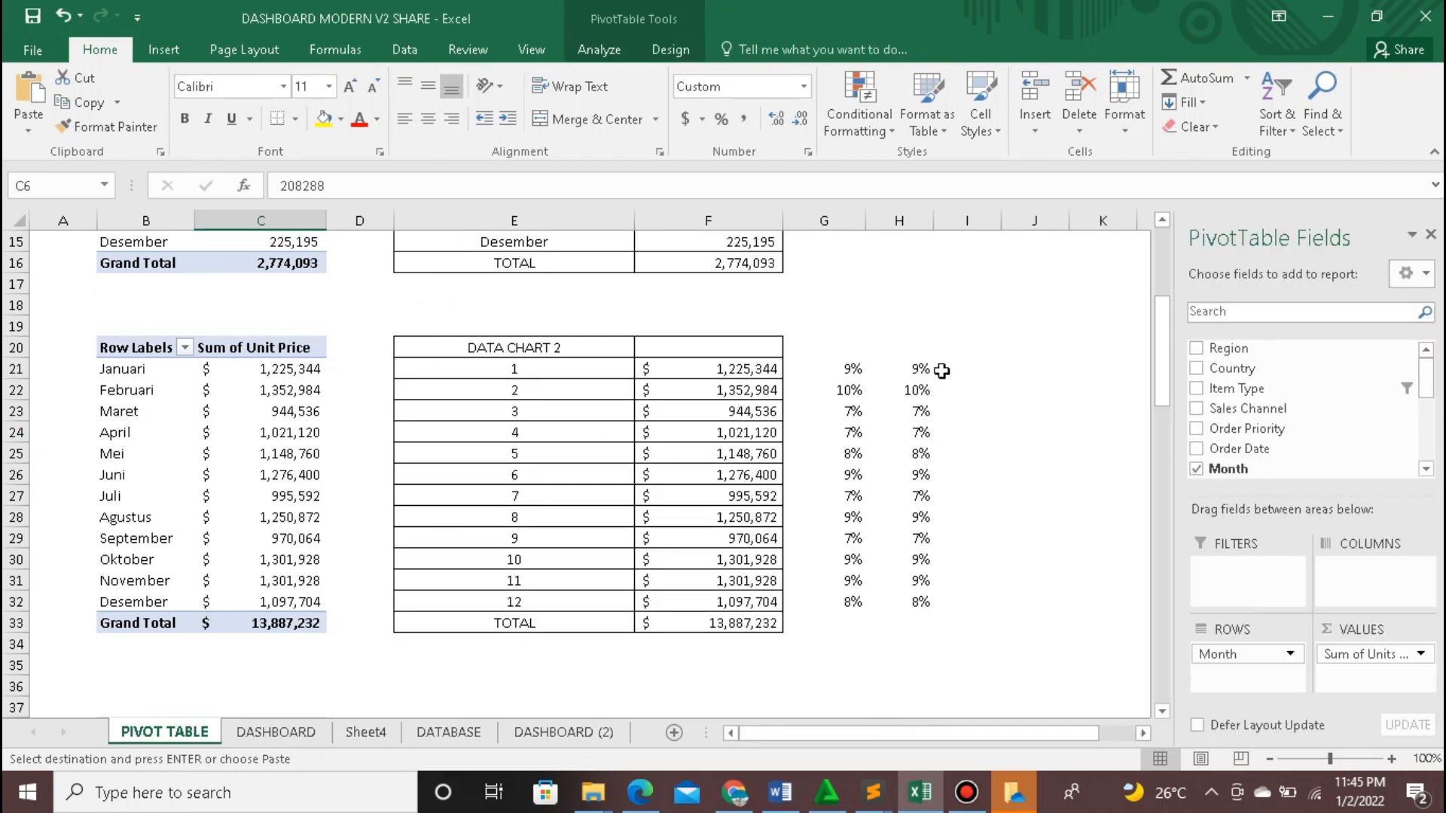
Step: On Sheet4, enter =F20/$F$32 in cell G20 to calculate Januari's share of the unit price total
{"action": "left_click", "coordinate": [359, 739]}
{"action": "left_click", "coordinate": [660, 372]}
{"action": "type", "text": "="}
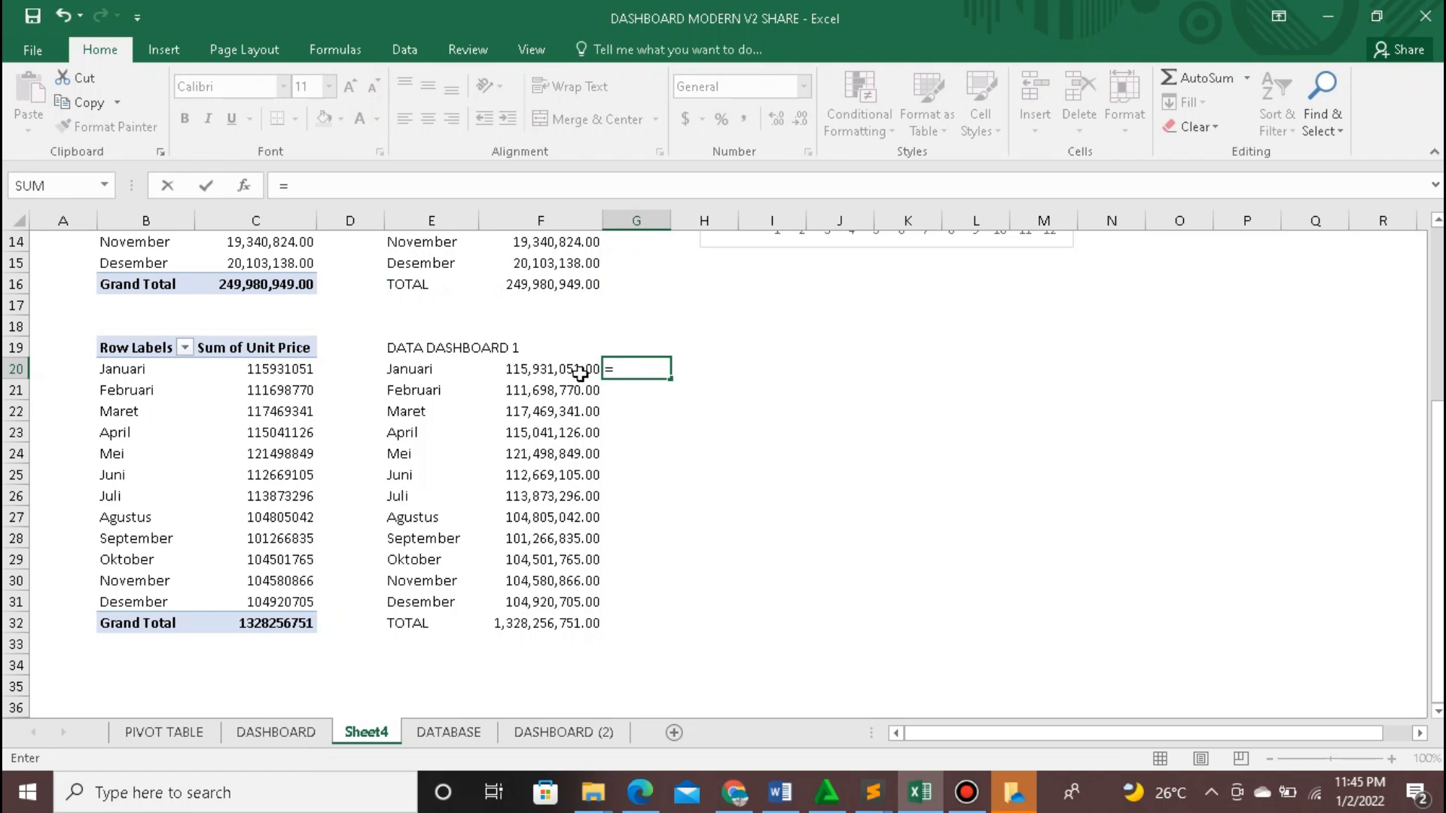
{"action": "left_click", "coordinate": [544, 372]}
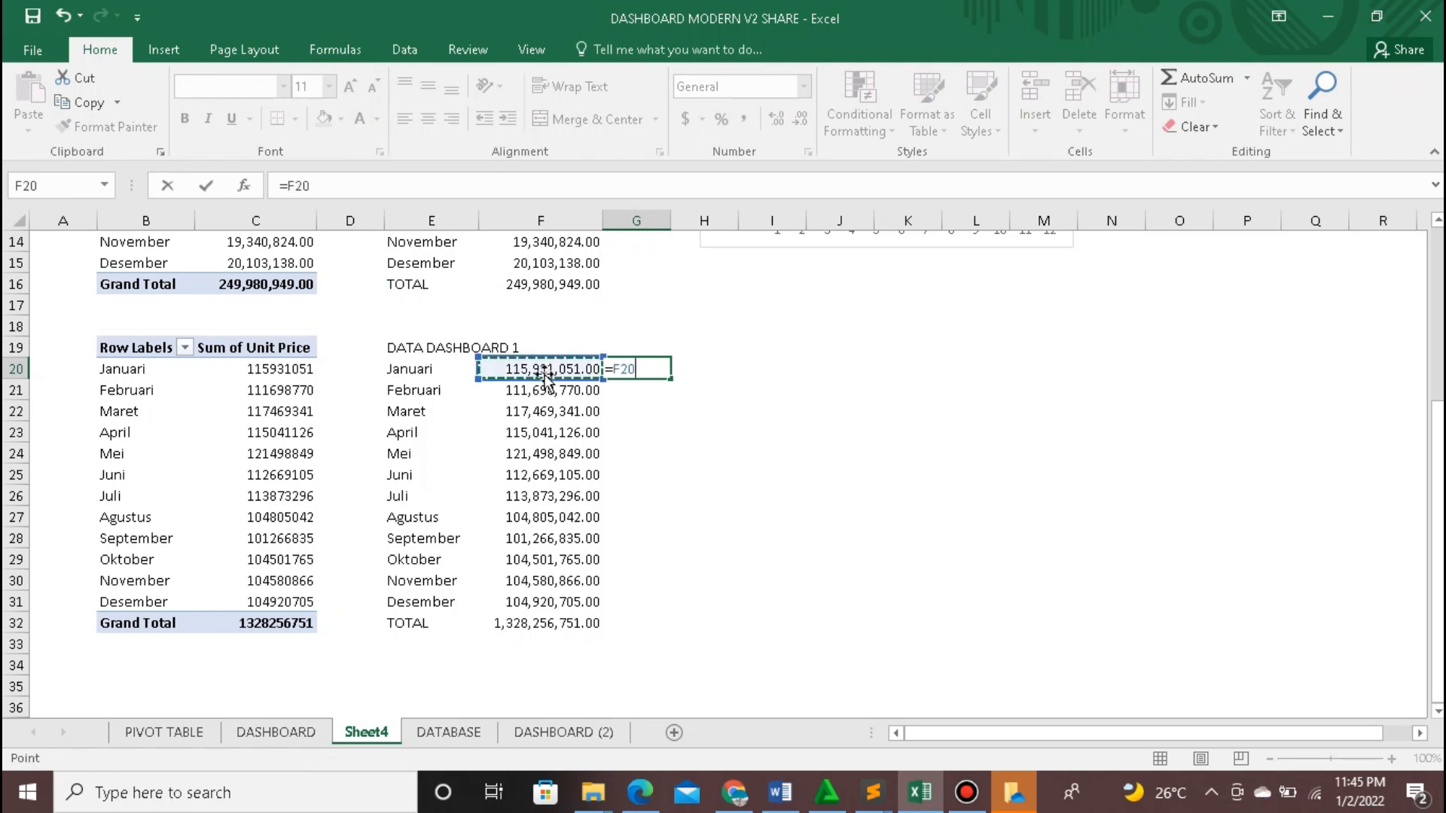
{"action": "type", "text": "/"}
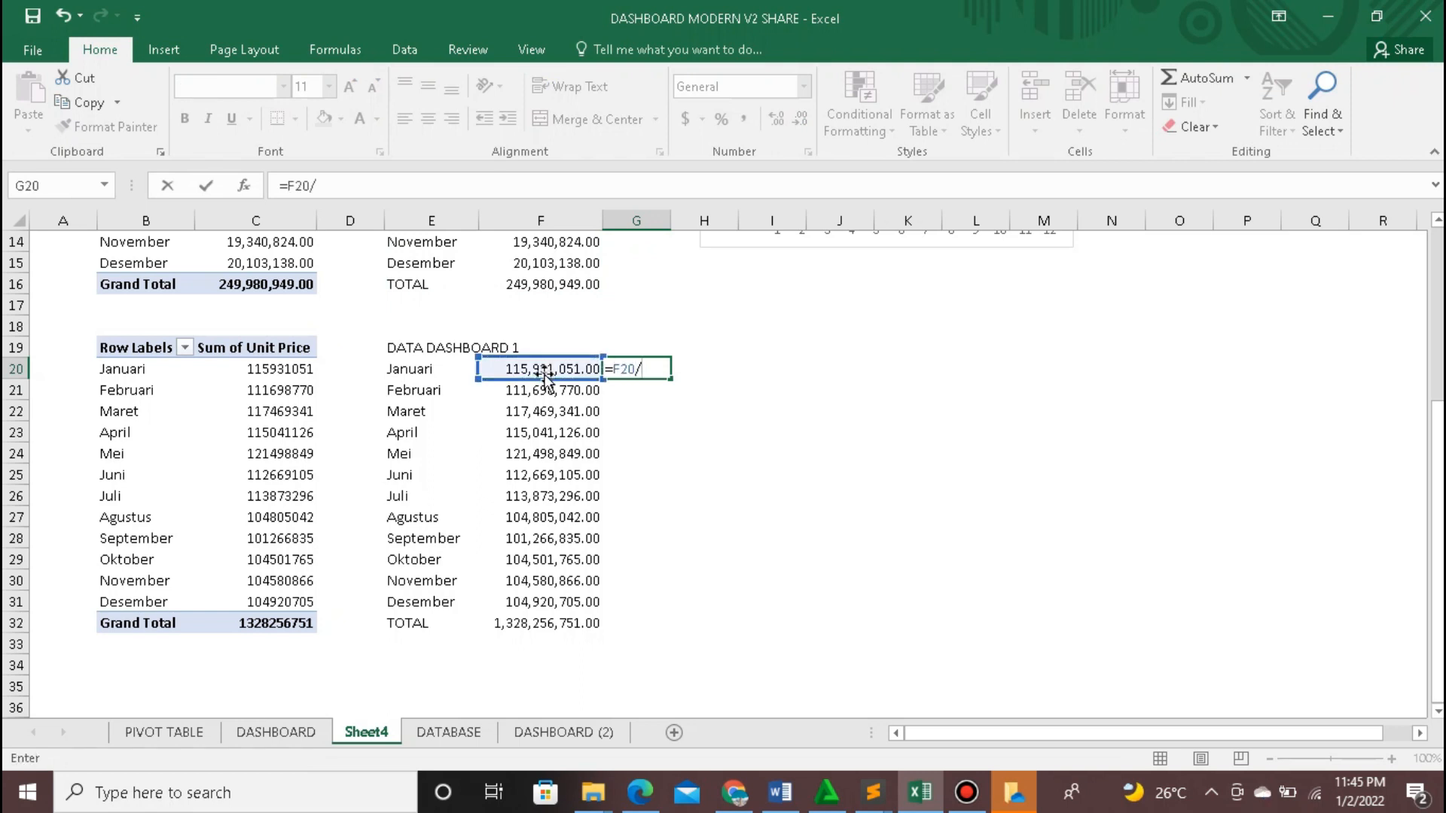
{"action": "left_click", "coordinate": [567, 630]}
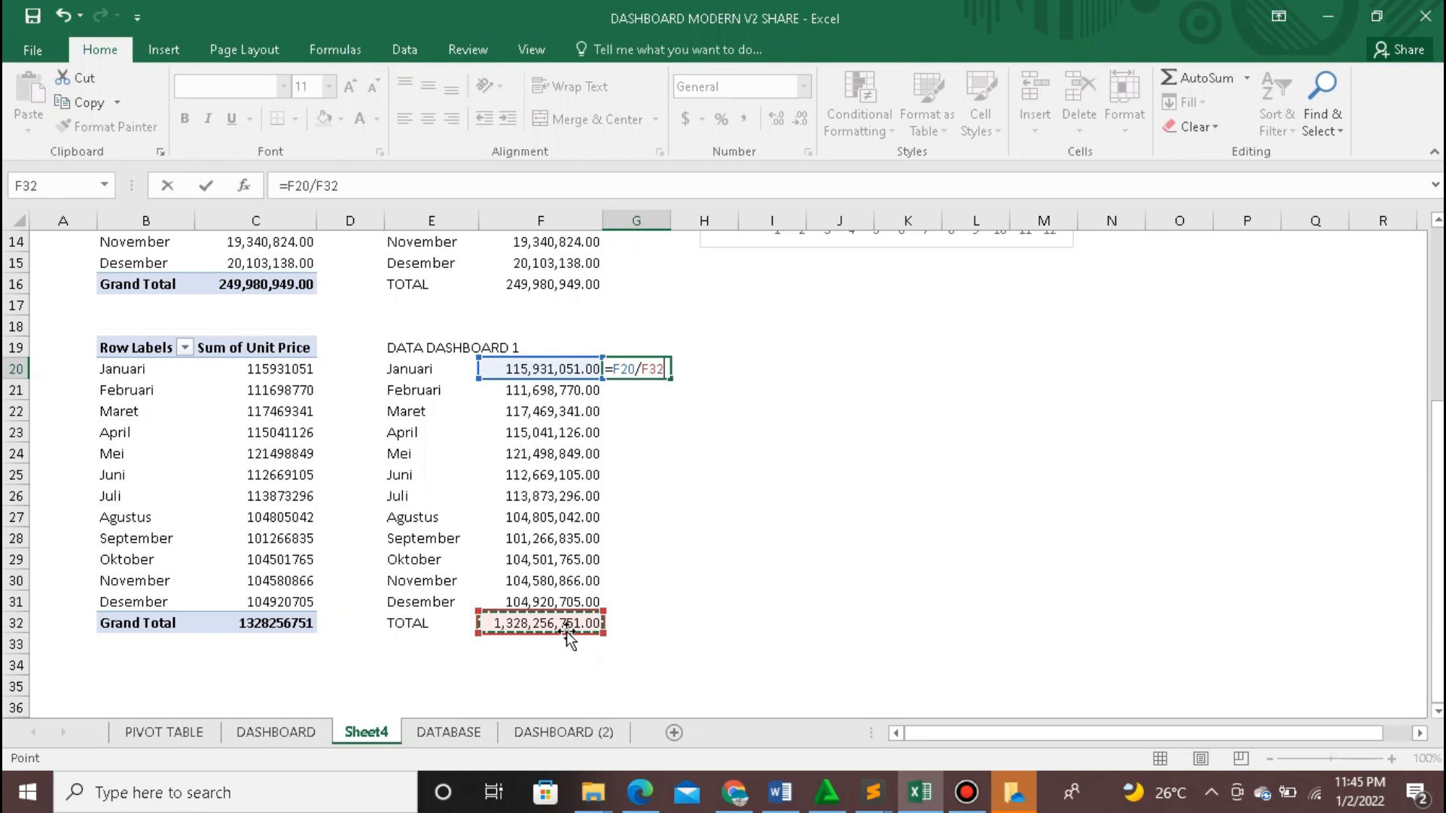
{"action": "key", "text": "F4"}
{"action": "key", "text": "Return"}
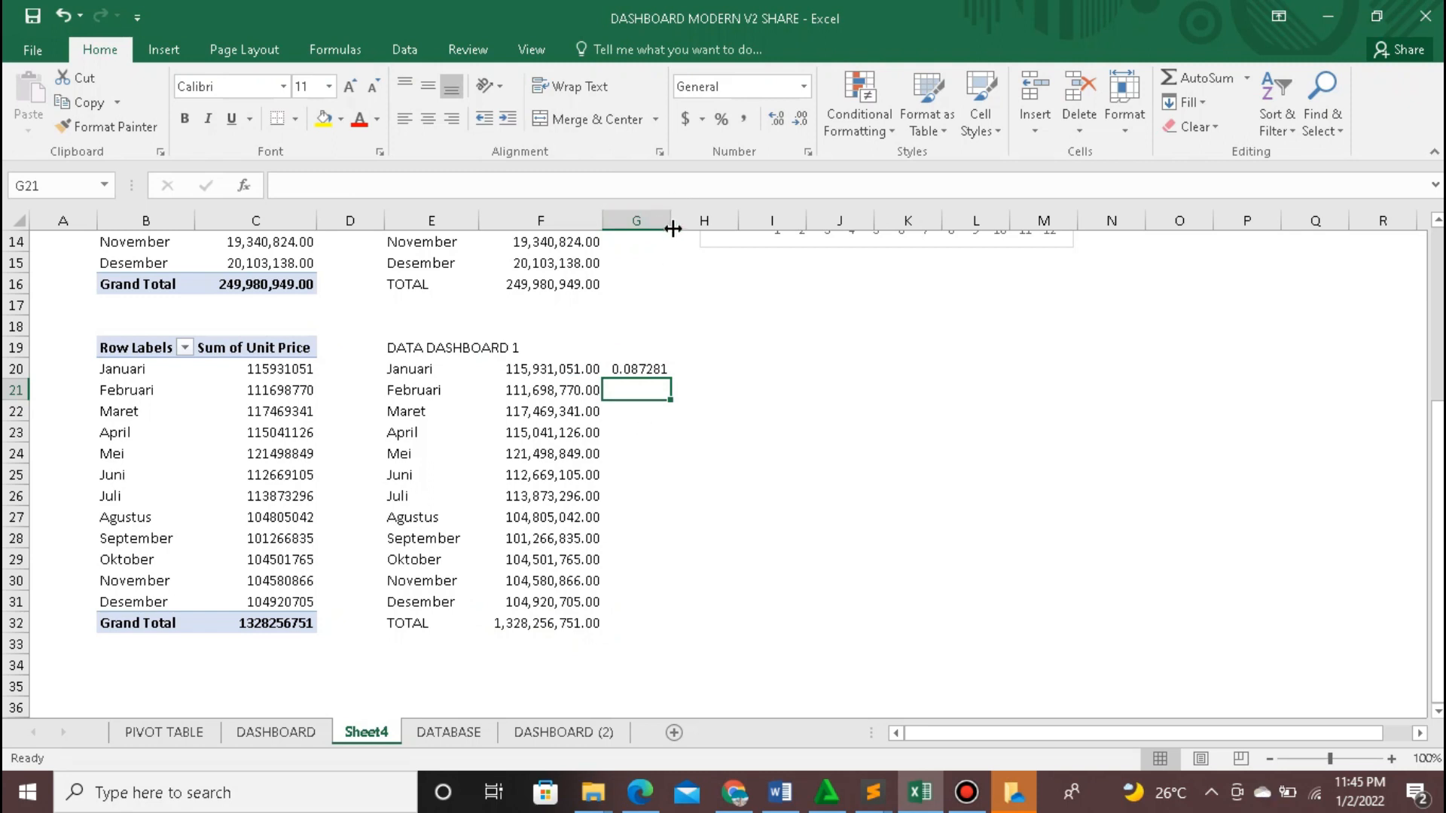
Step: Enter the same share formula, =F20/$F$32, in cell H20 as a second chart series
{"action": "left_click", "coordinate": [700, 377]}
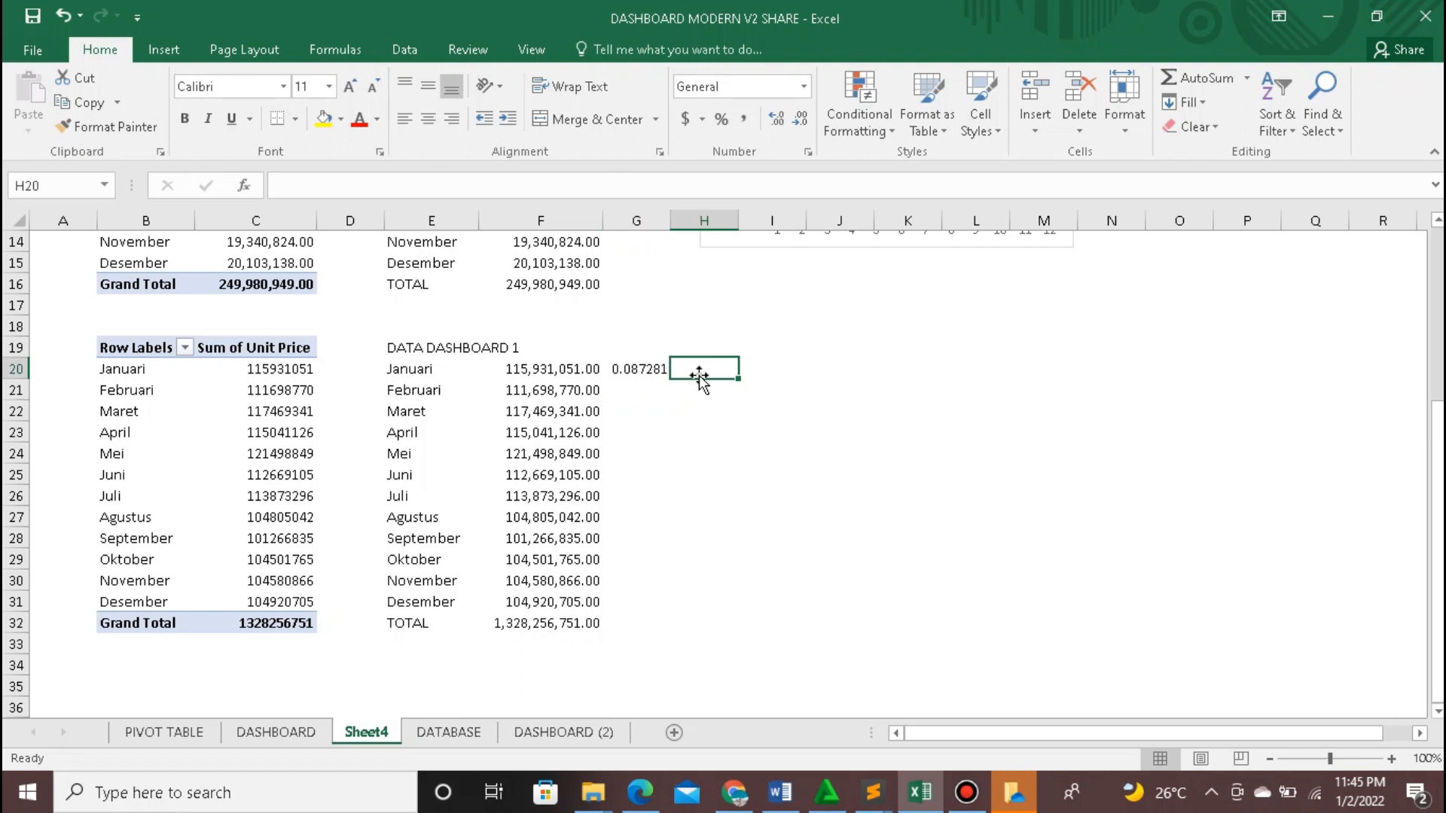
{"action": "type", "text": "="}
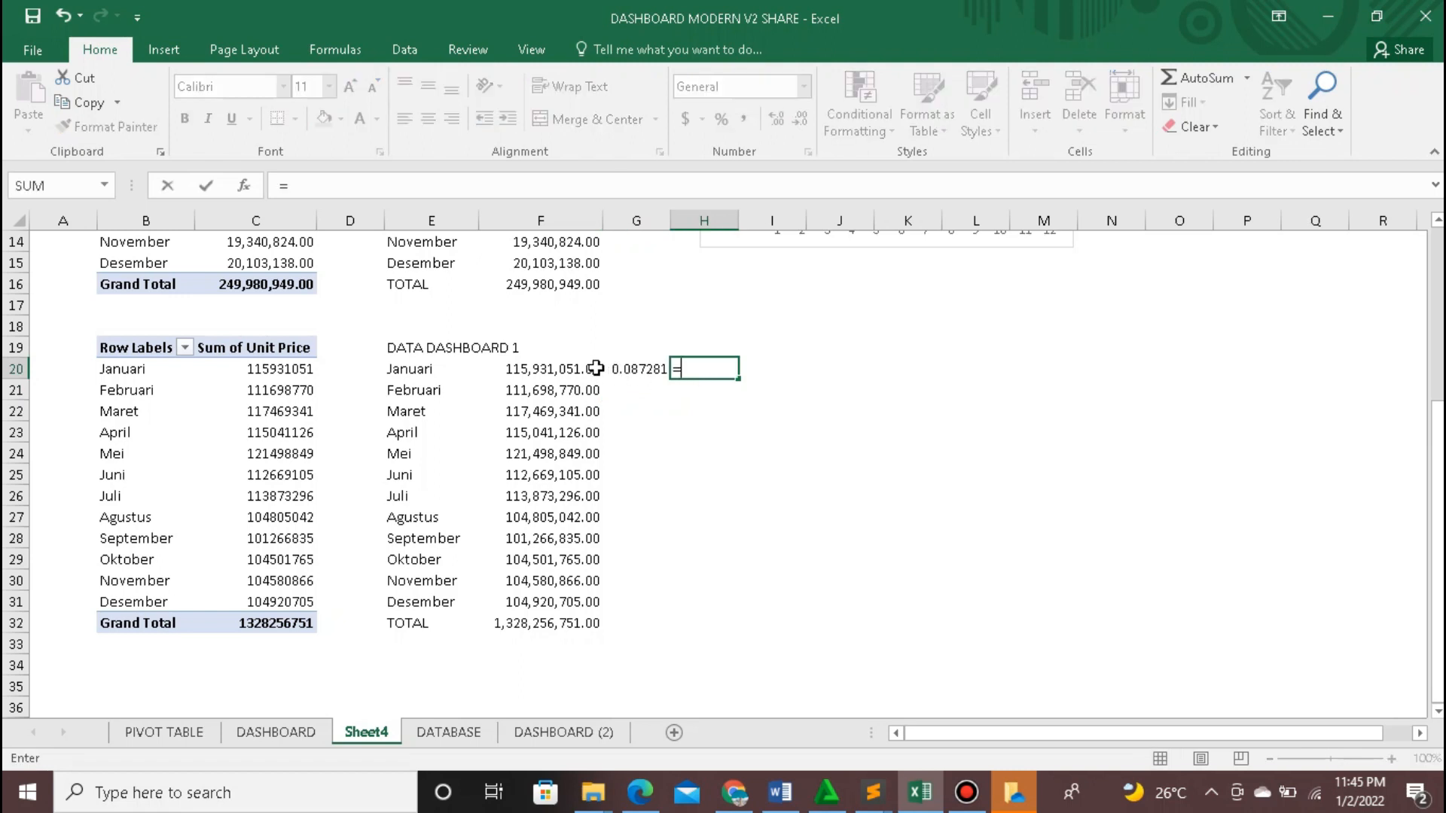
{"action": "left_click", "coordinate": [564, 371]}
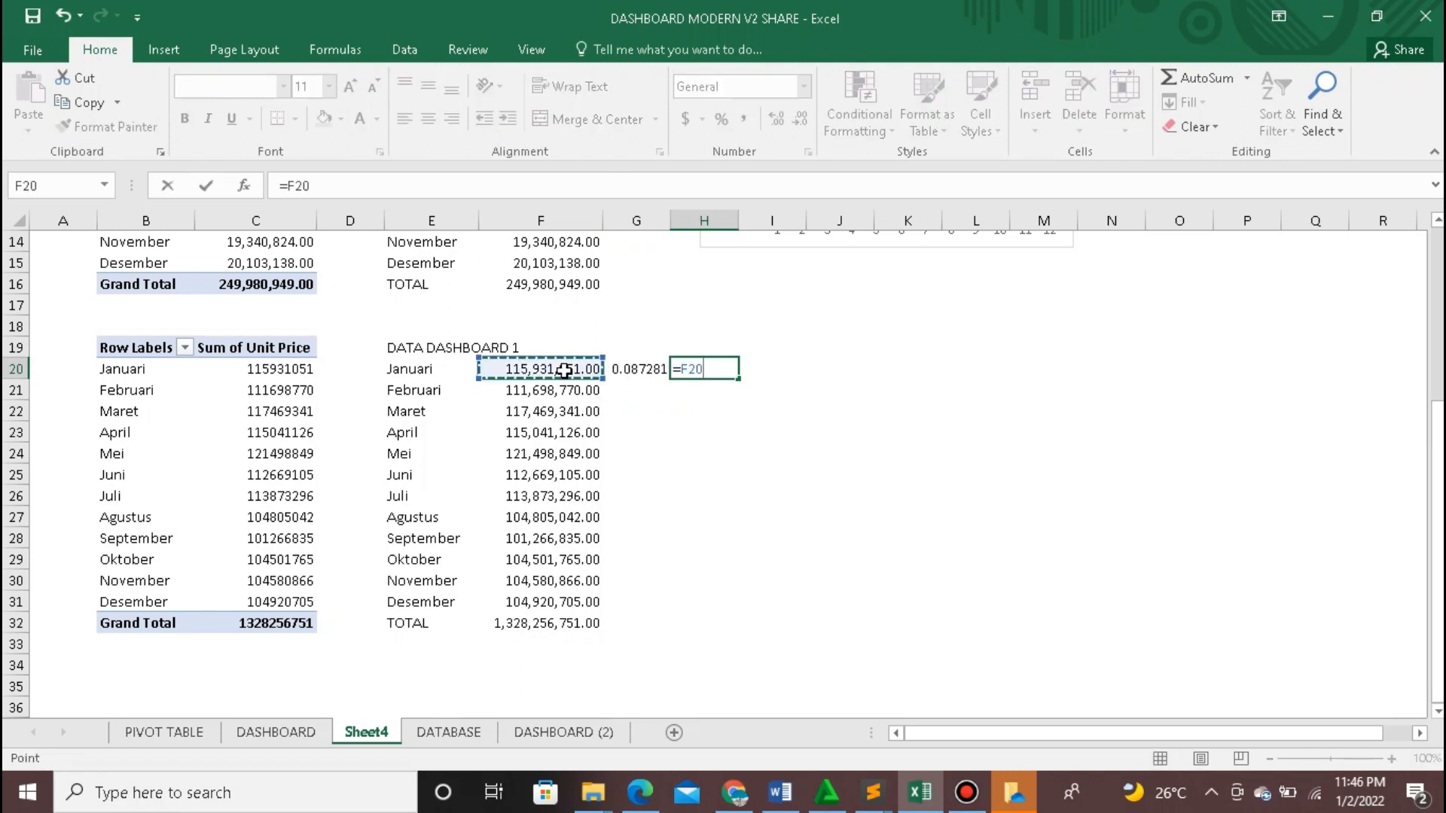
{"action": "type", "text": "/"}
{"action": "left_click", "coordinate": [573, 629]}
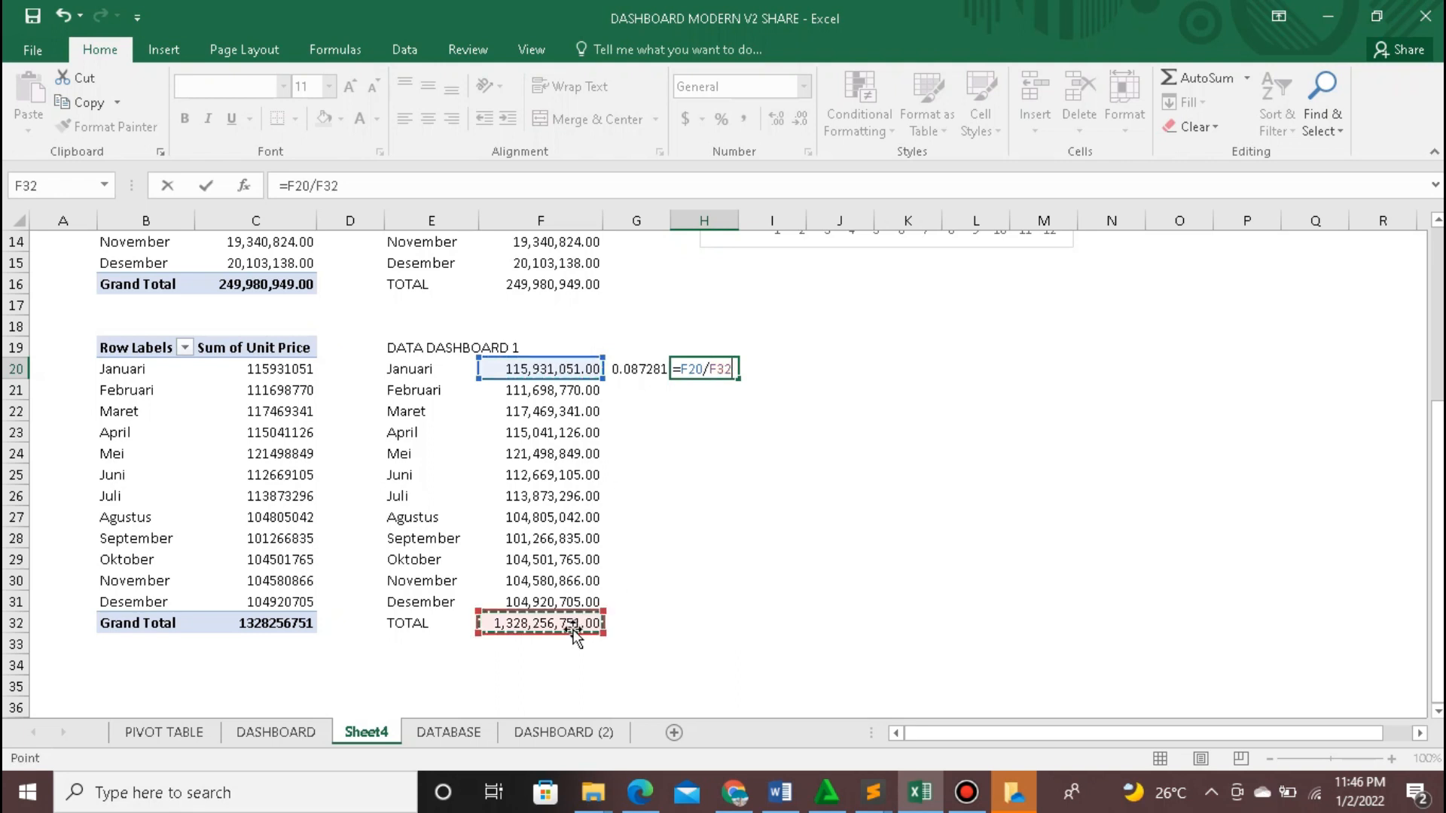
{"action": "key", "text": "Return"}
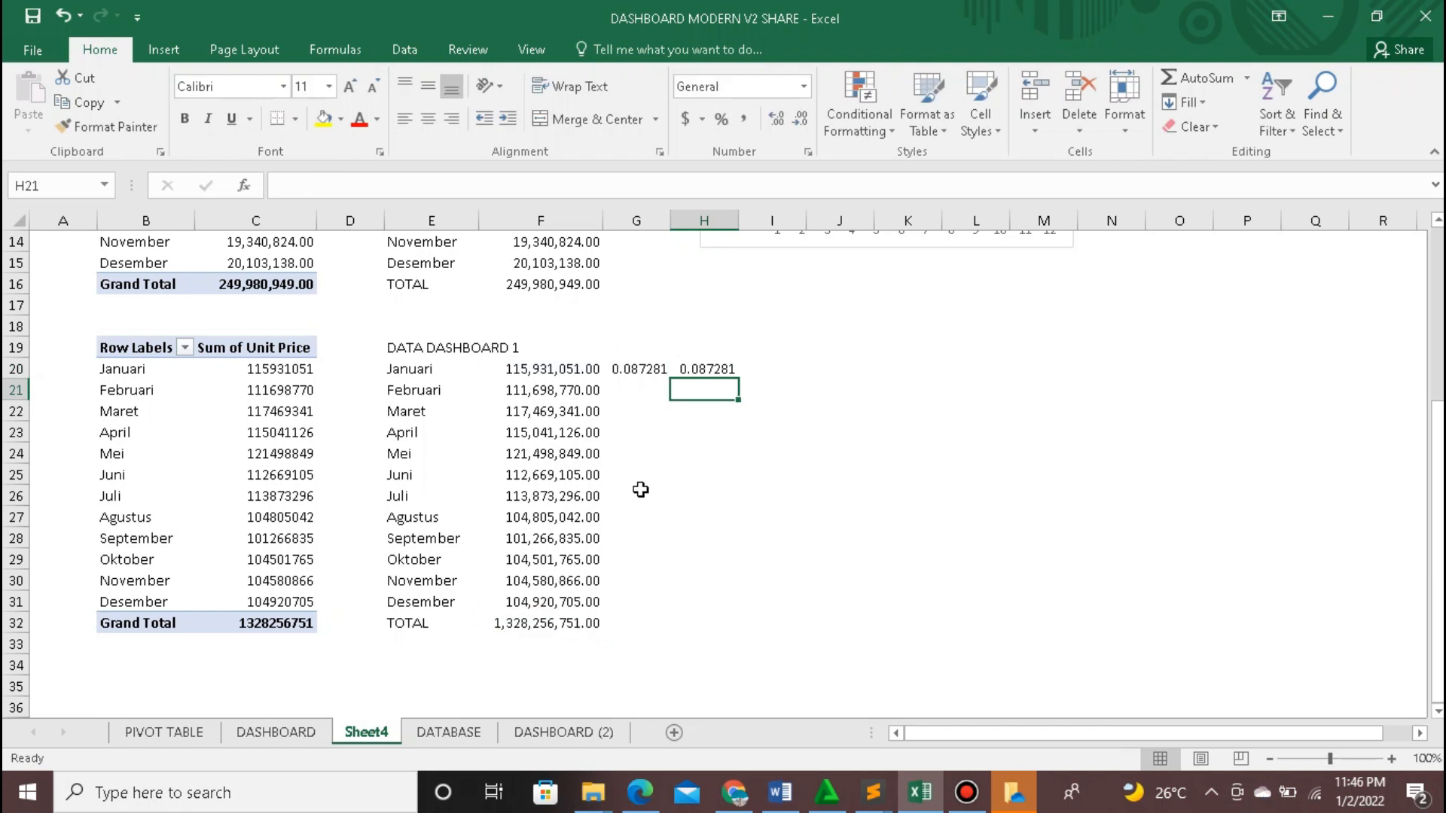
Step: Format cells G20 and H20 as percentages and center their contents
{"action": "left_click", "coordinate": [700, 371]}
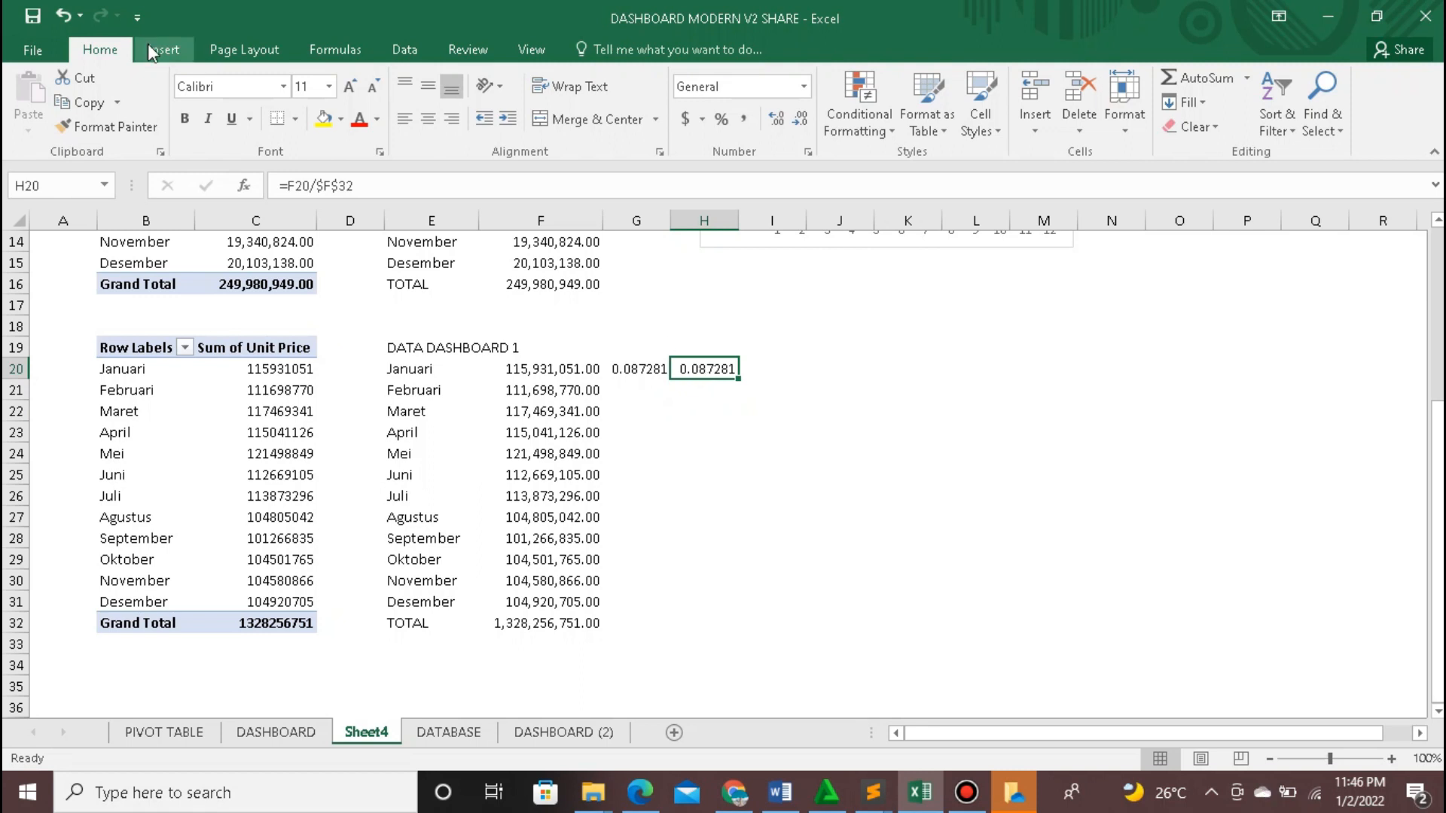
{"action": "left_click", "coordinate": [722, 119]}
{"action": "left_click", "coordinate": [651, 369]}
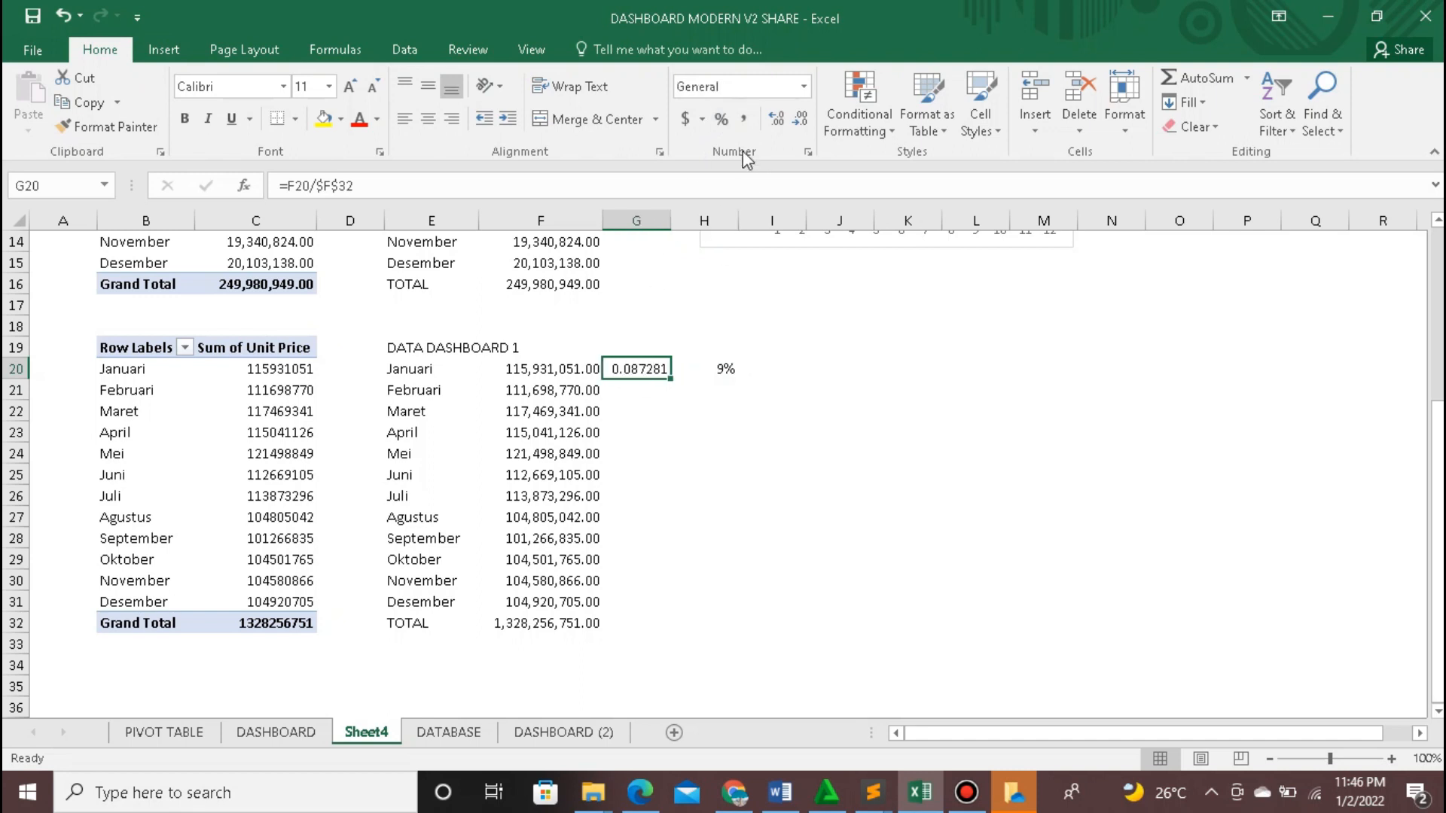
{"action": "left_click", "coordinate": [722, 119]}
{"action": "left_click", "coordinate": [427, 118]}
{"action": "left_click", "coordinate": [727, 373]}
{"action": "left_click", "coordinate": [426, 122]}
Step: Fill the percentage formulas in G20 and H20 down to the Desember row, row 31
{"action": "left_click", "coordinate": [660, 375]}
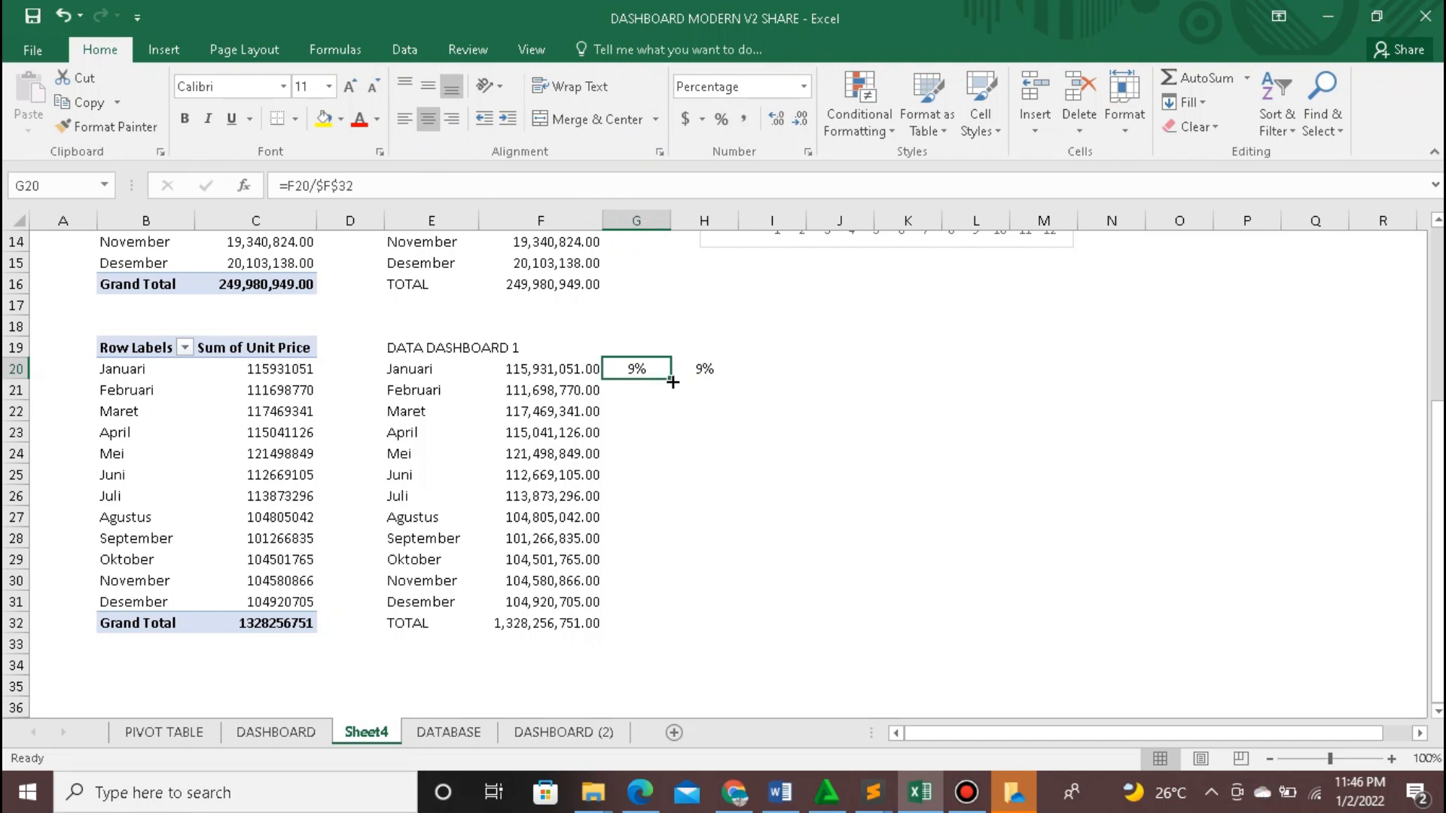
{"action": "left_click_drag", "start_coordinate": [672, 381], "coordinate": [669, 606]}
{"action": "left_click", "coordinate": [708, 371]}
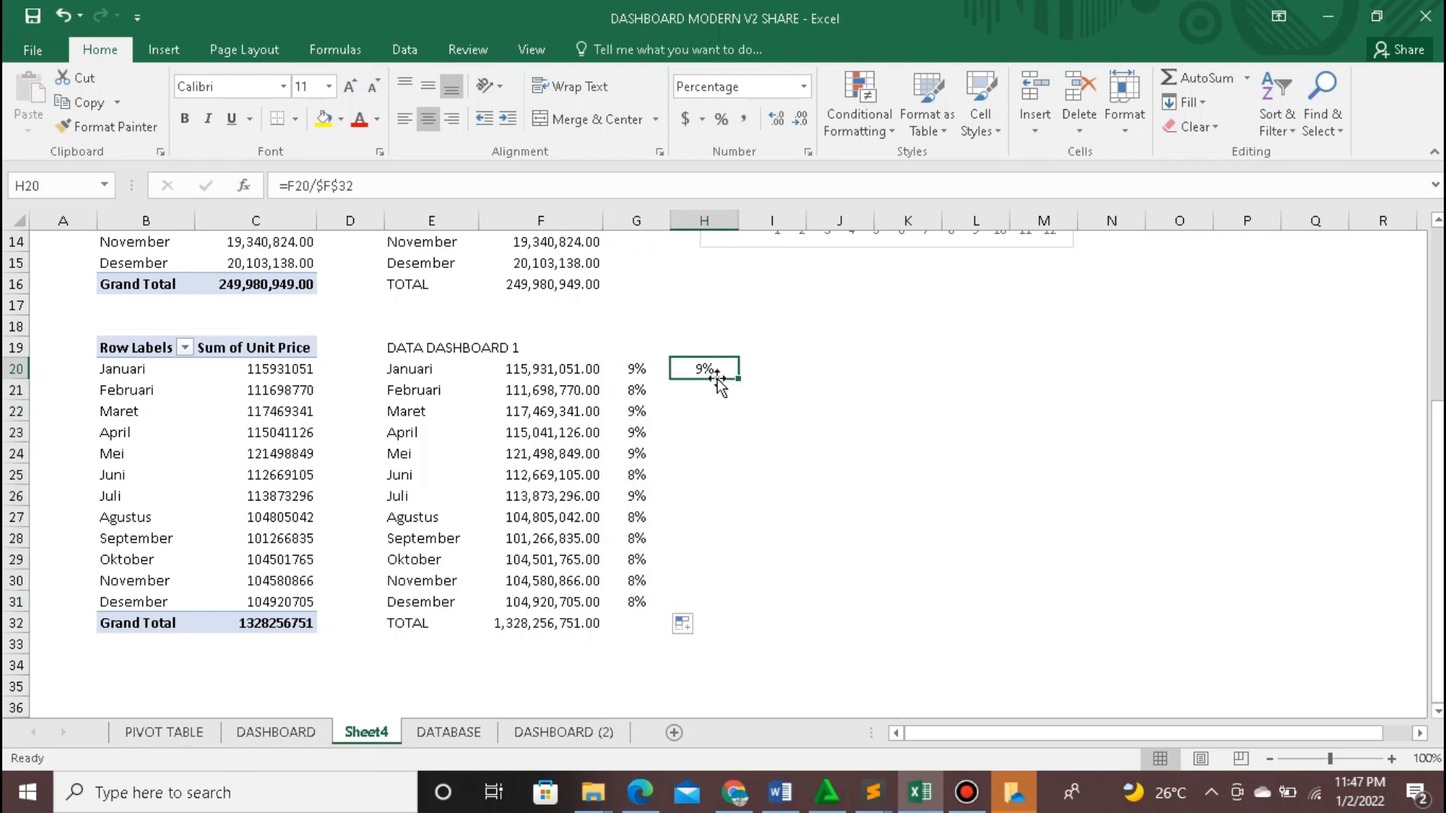
{"action": "left_click_drag", "start_coordinate": [739, 381], "coordinate": [709, 604]}
{"action": "left_click", "coordinate": [742, 554]}
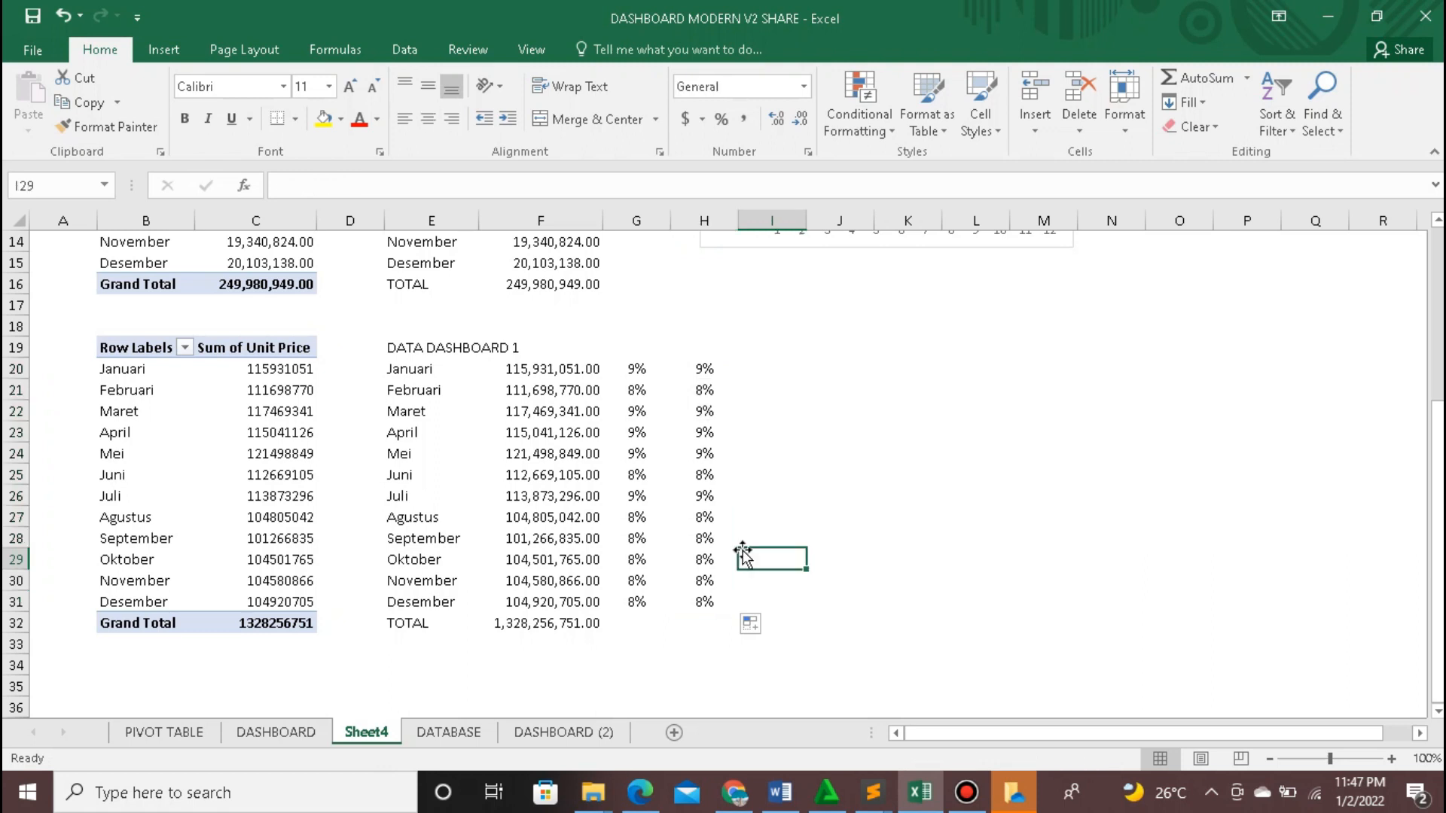
Step: Insert a custom combo chart from G20:H31 with Series1 as Area and Series2 as Line
{"action": "scroll", "coordinate": [741, 555], "scroll_direction": "down", "scroll_amount": 2}
{"action": "left_click_drag", "start_coordinate": [640, 264], "coordinate": [697, 494]}
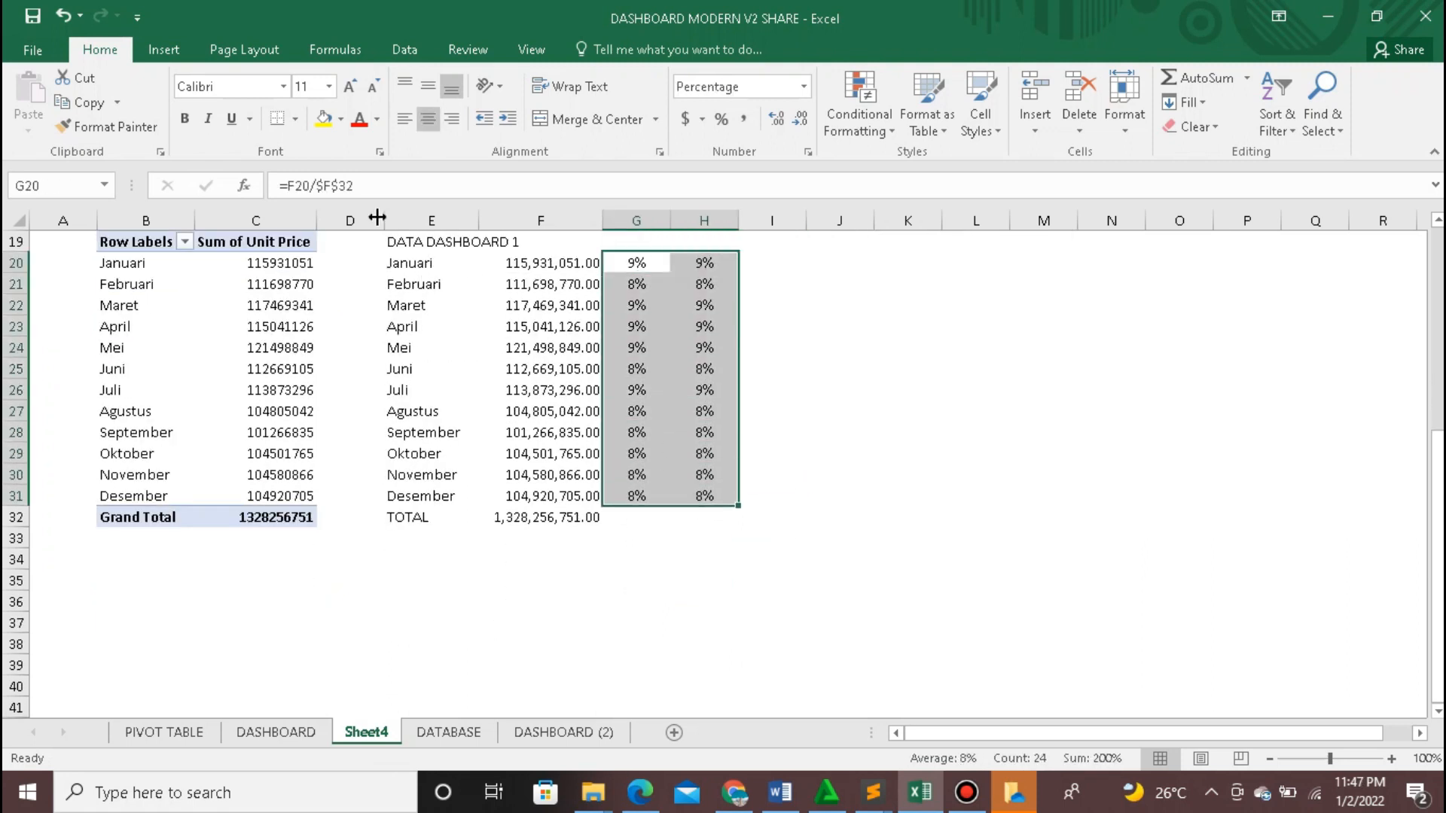
{"action": "left_click", "coordinate": [176, 52]}
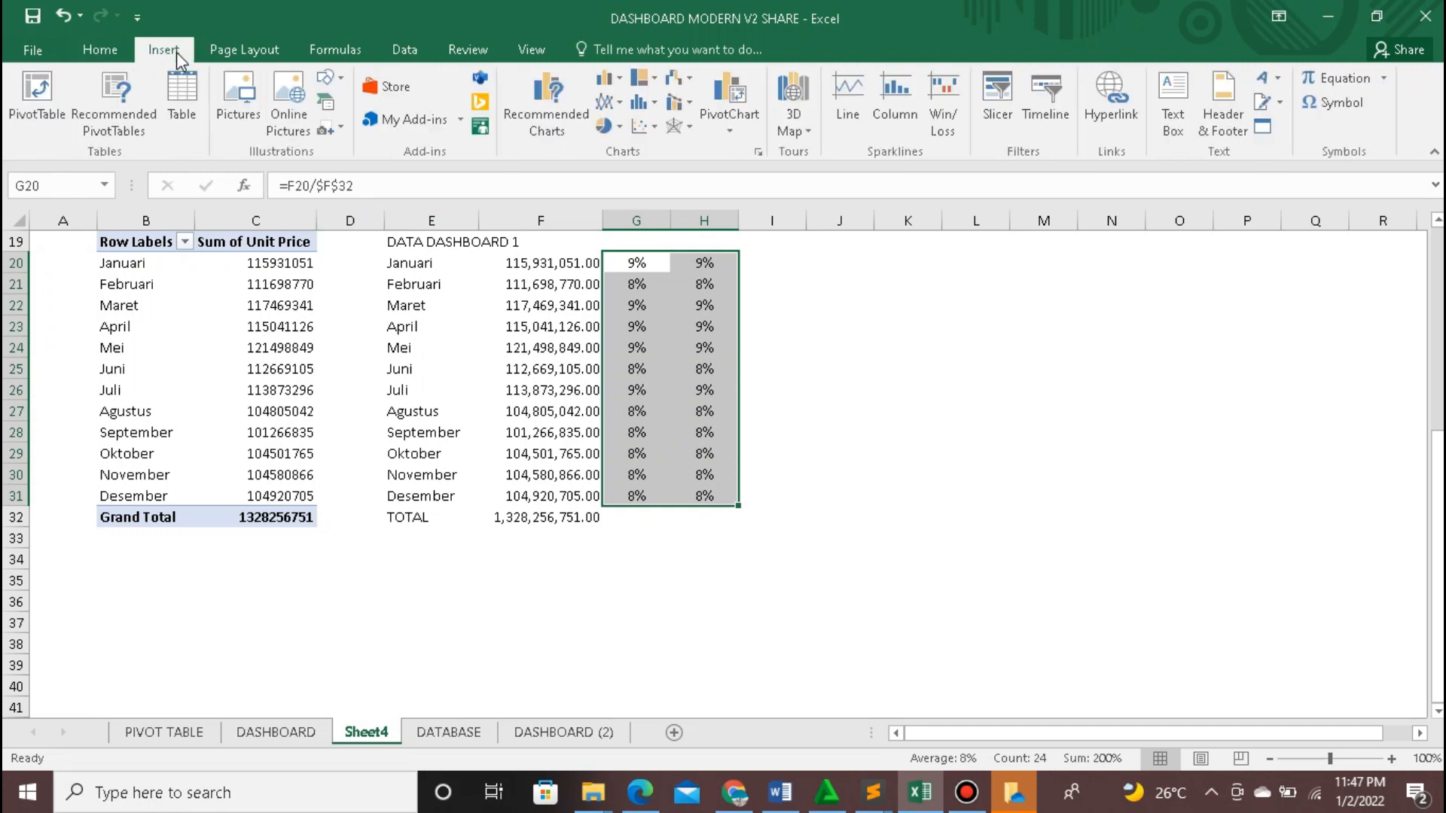
{"action": "left_click", "coordinate": [548, 119]}
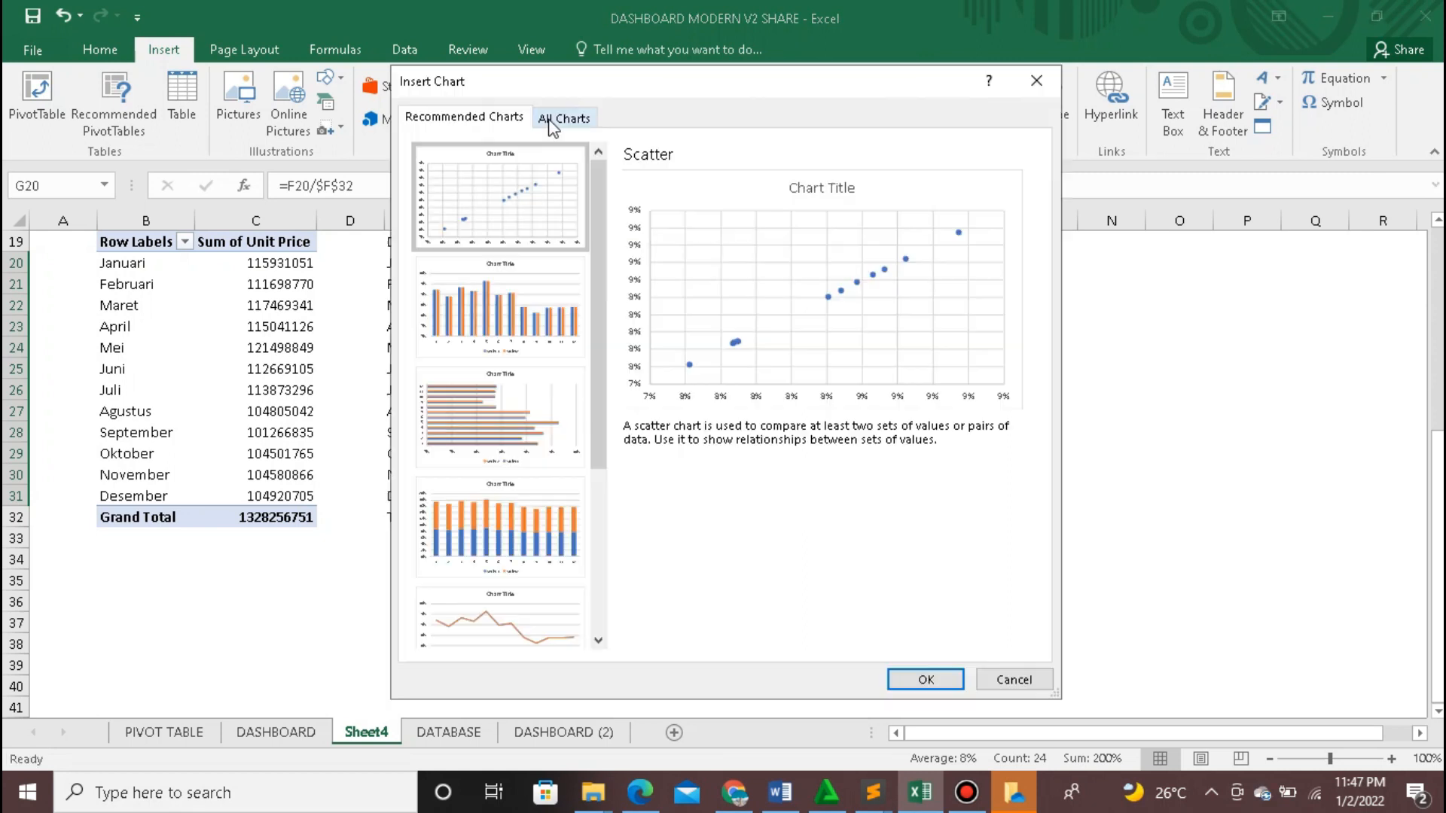
{"action": "left_click", "coordinate": [549, 121]}
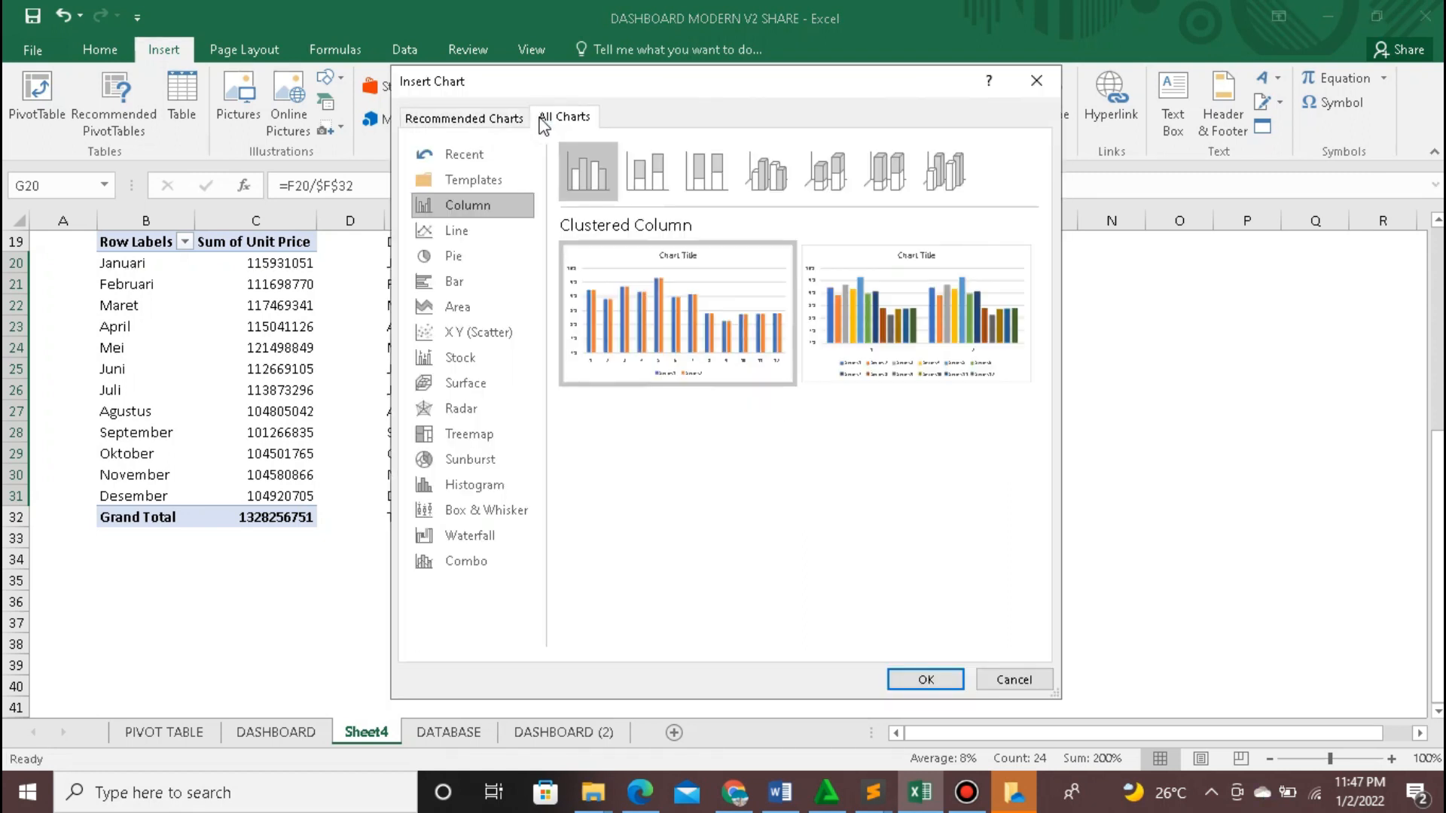
{"action": "left_click", "coordinate": [465, 564]}
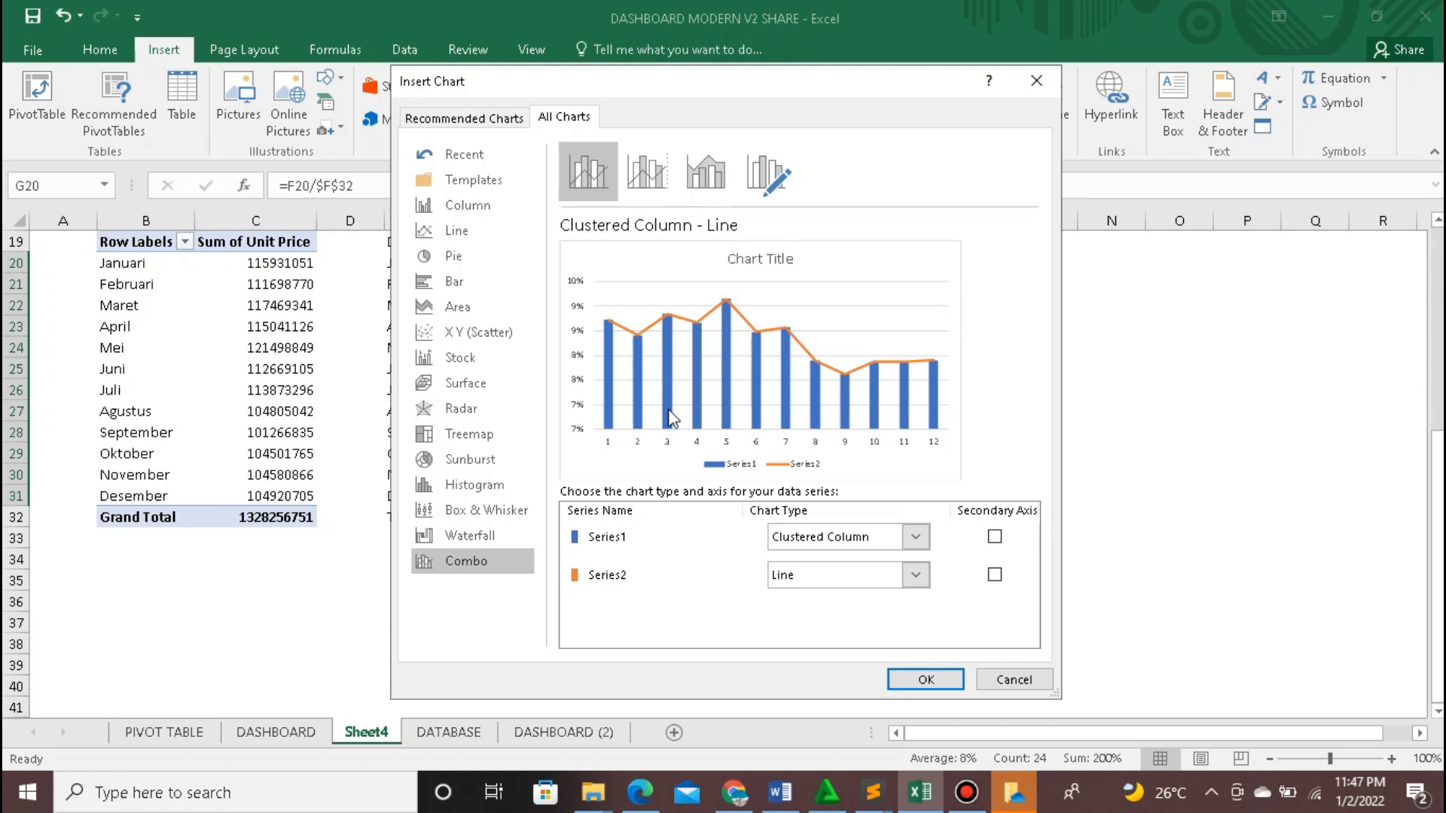
{"action": "left_click", "coordinate": [910, 540]}
{"action": "left_click", "coordinate": [915, 536]}
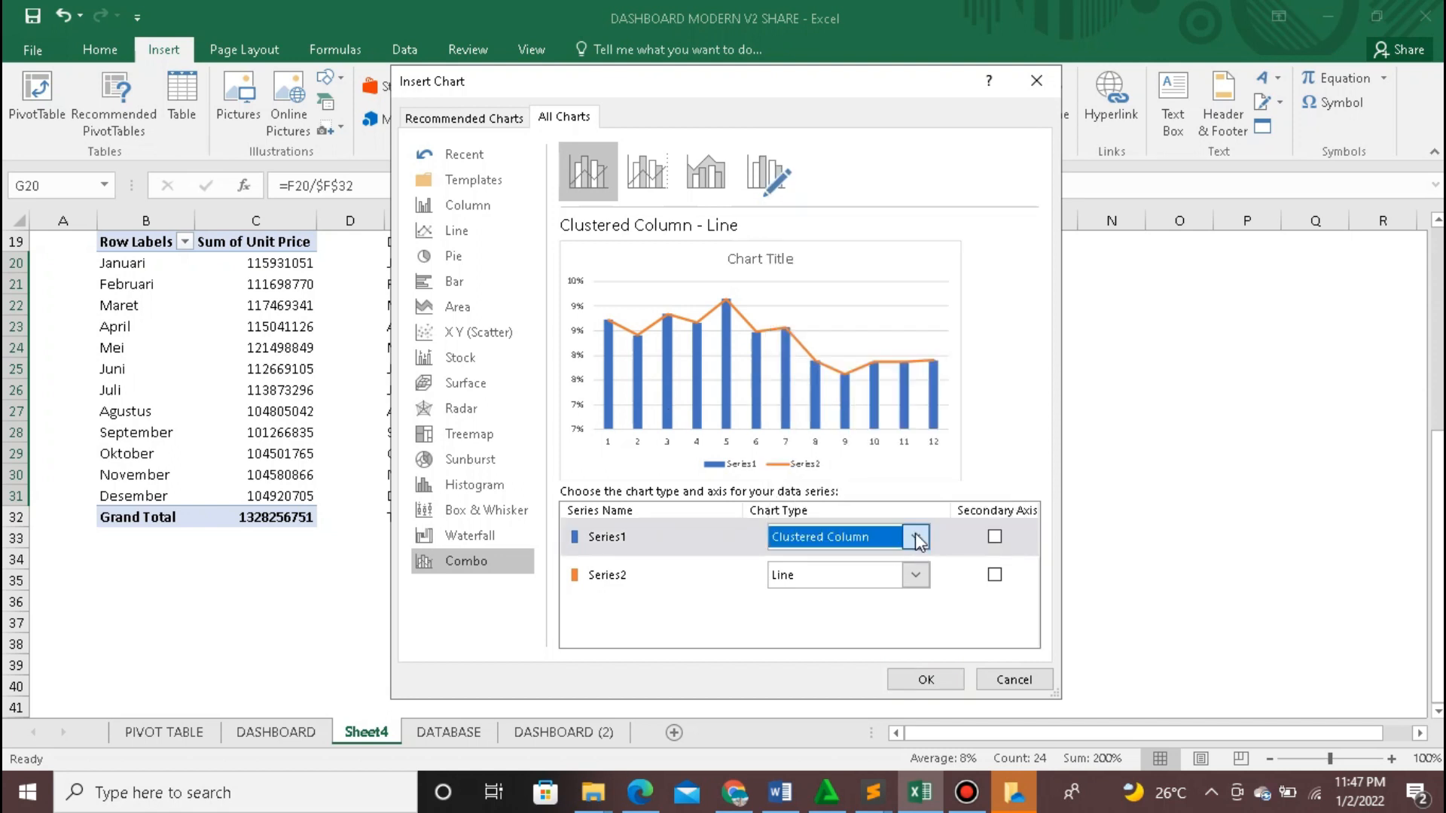
{"action": "left_click", "coordinate": [923, 545]}
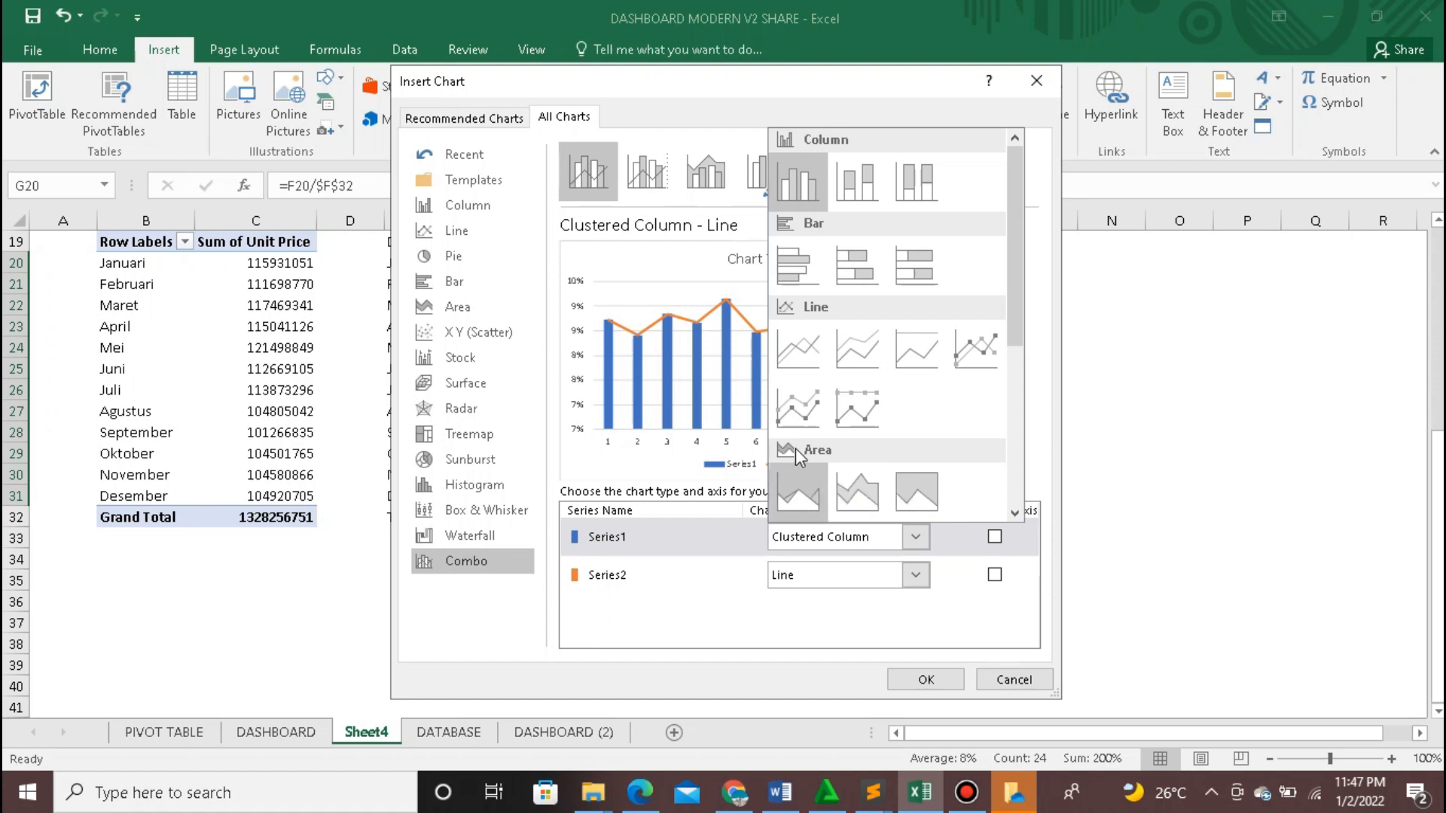
{"action": "left_click", "coordinate": [810, 488]}
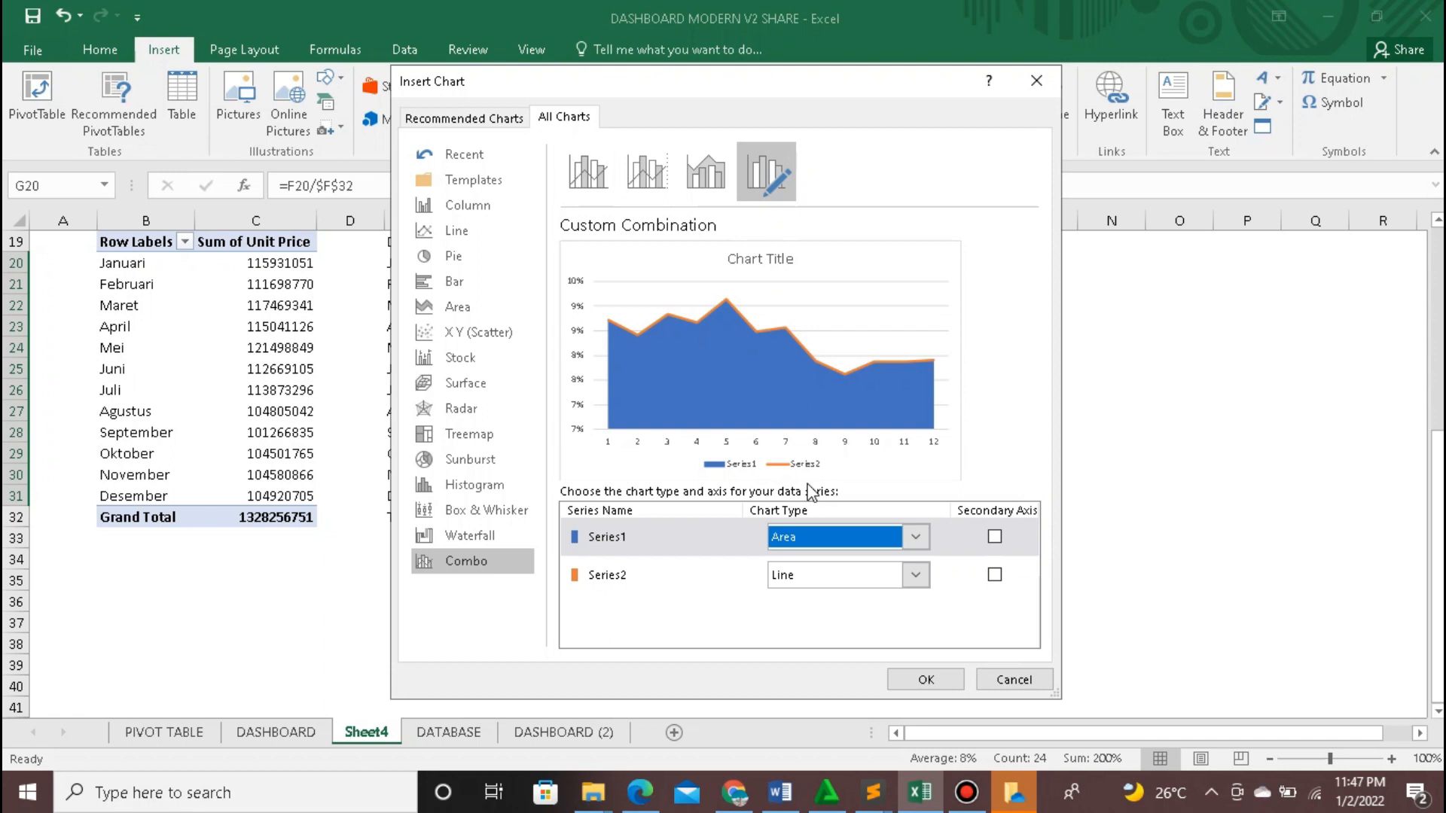
{"action": "left_click", "coordinate": [925, 679]}
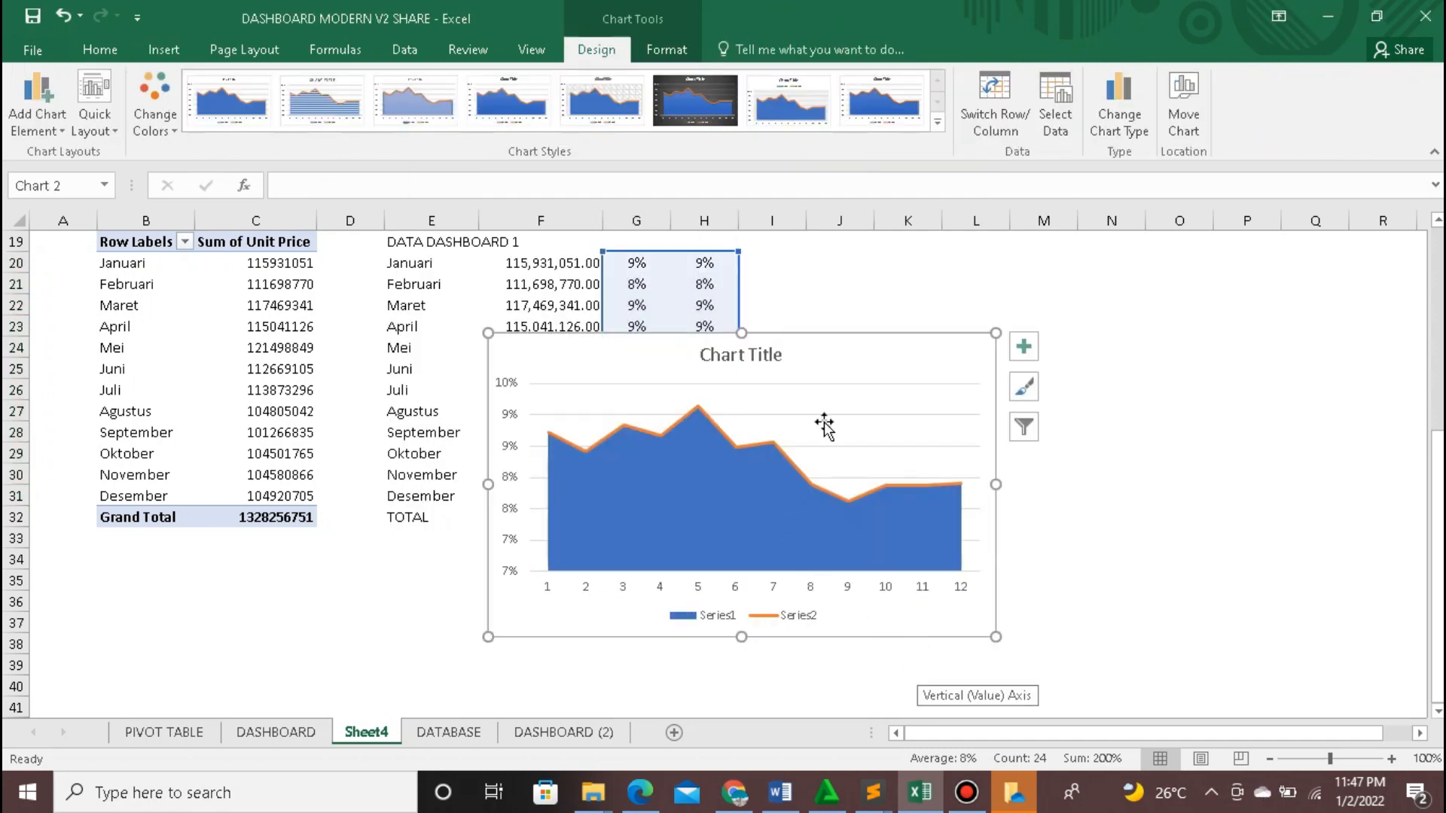
Step: Shrink the combo chart in the empty area beside the percentage columns and remove its title and legend
{"action": "left_click_drag", "start_coordinate": [856, 339], "coordinate": [1162, 271]}
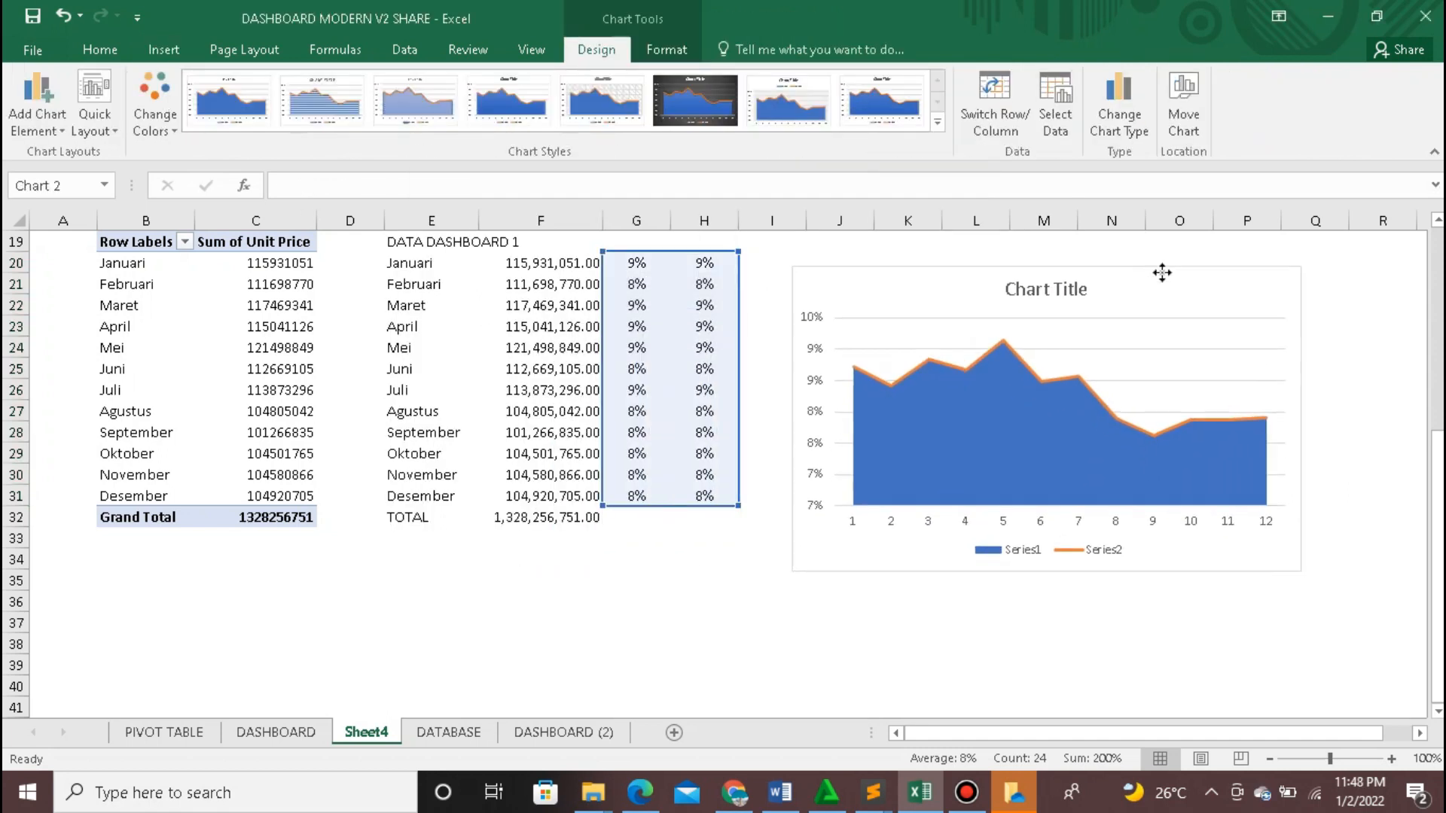
{"action": "left_click_drag", "start_coordinate": [1299, 564], "coordinate": [1225, 442]}
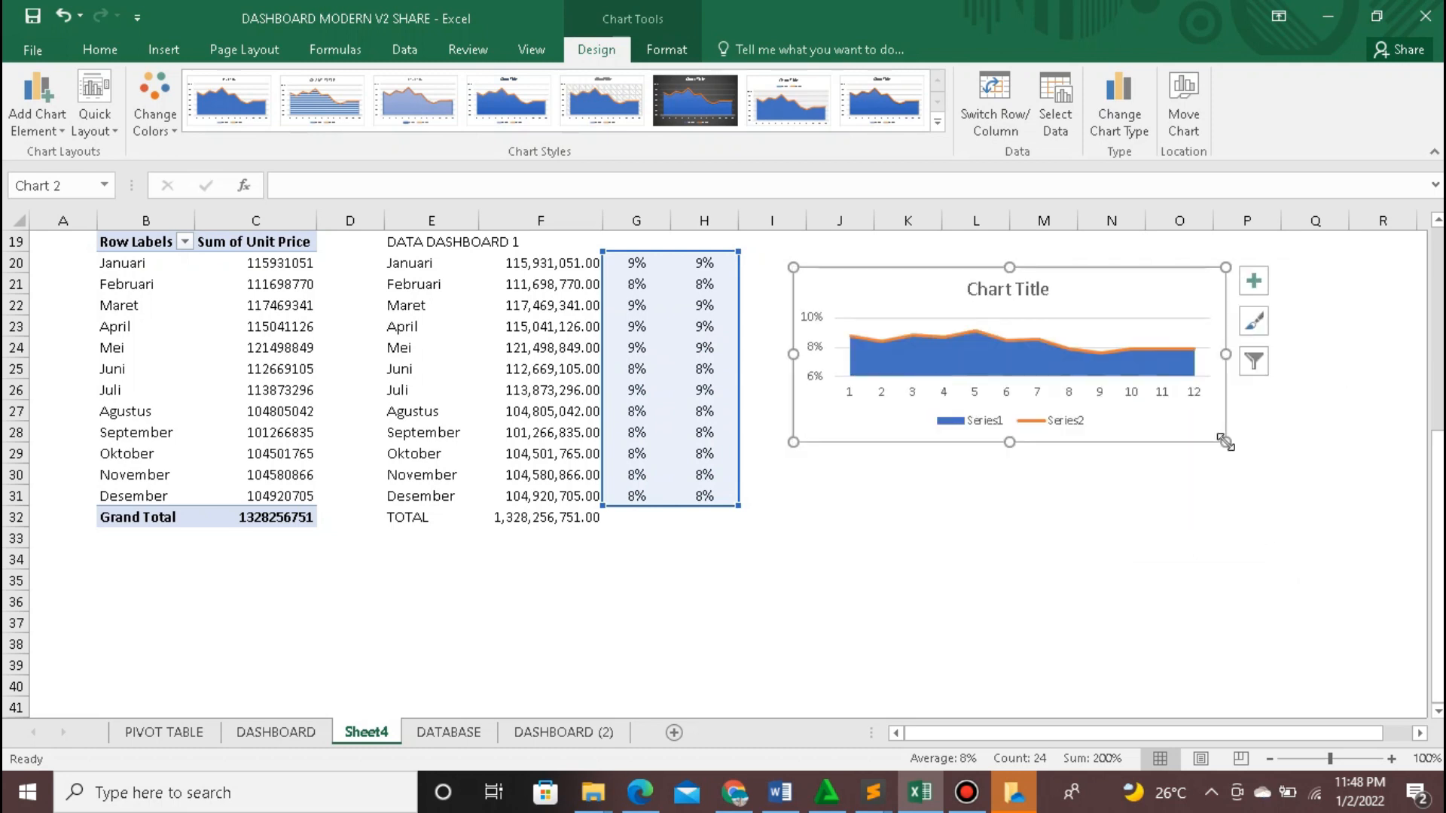
{"action": "left_click", "coordinate": [1041, 294]}
{"action": "key", "text": "Delete"}
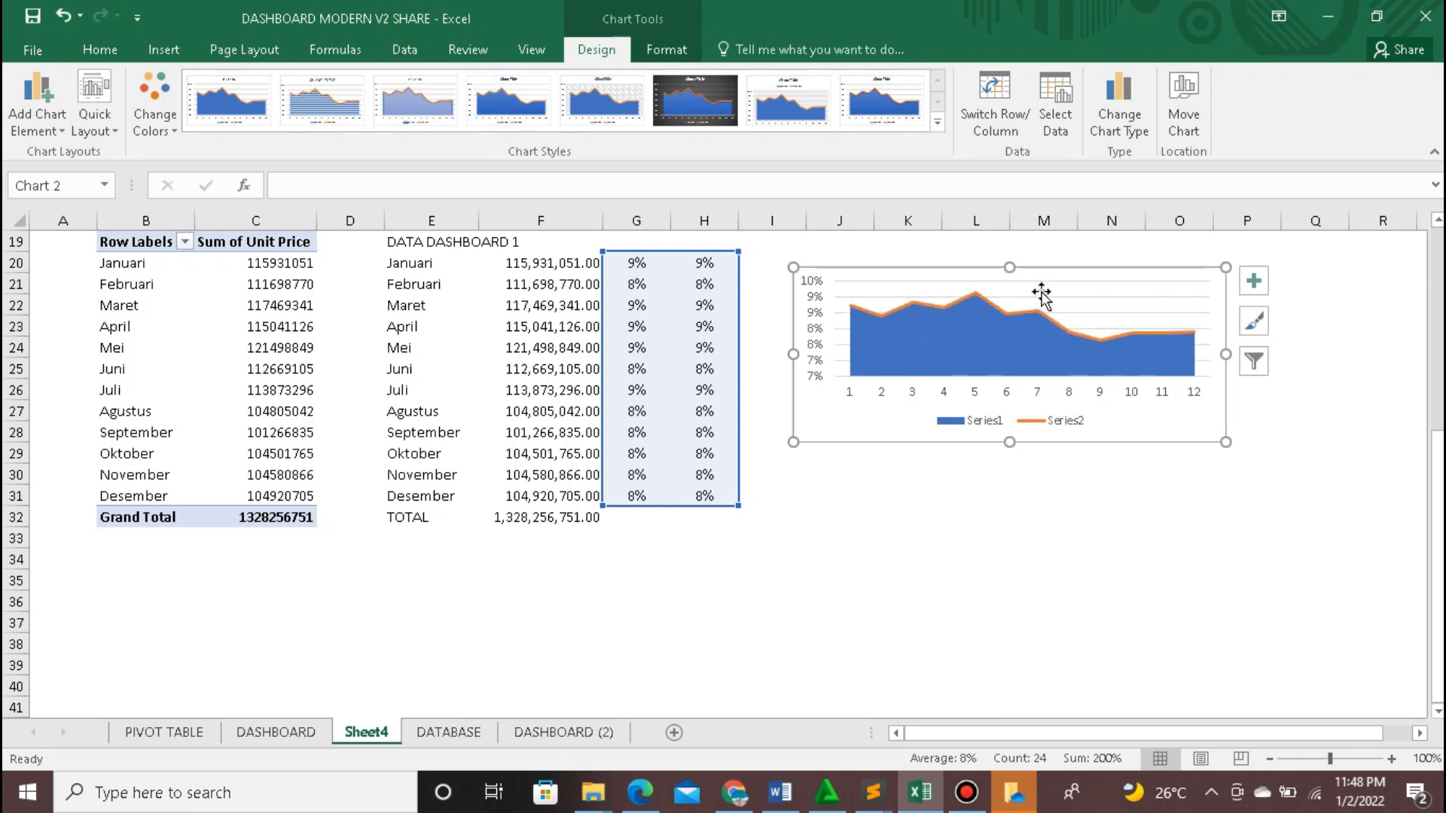
{"action": "left_click", "coordinate": [961, 422]}
{"action": "key", "text": "Delete"}
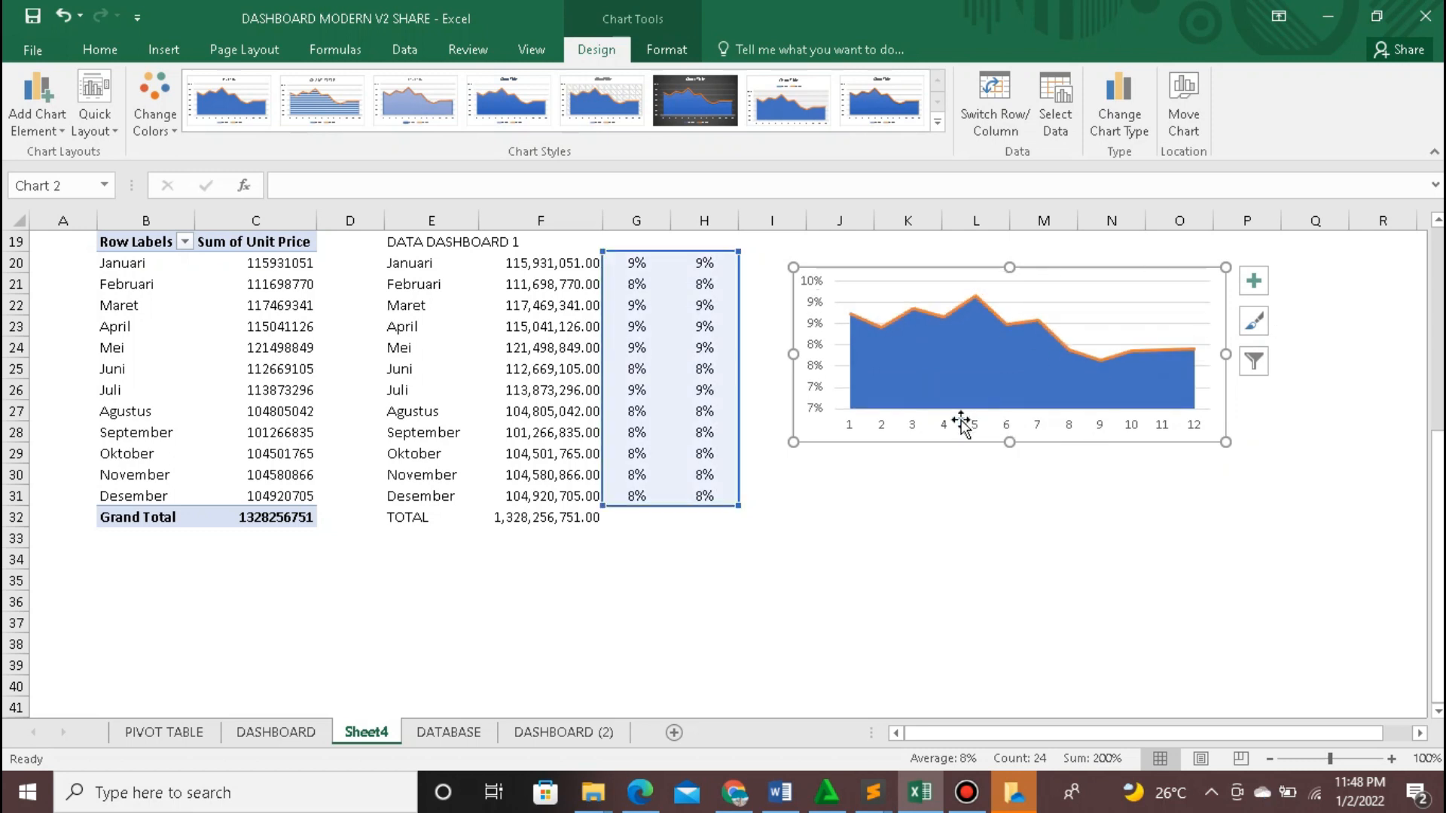
Step: Apply a linear gradient fill to the area series of the unit price combo chart
{"action": "left_click", "coordinate": [958, 396]}
{"action": "left_click", "coordinate": [666, 49]}
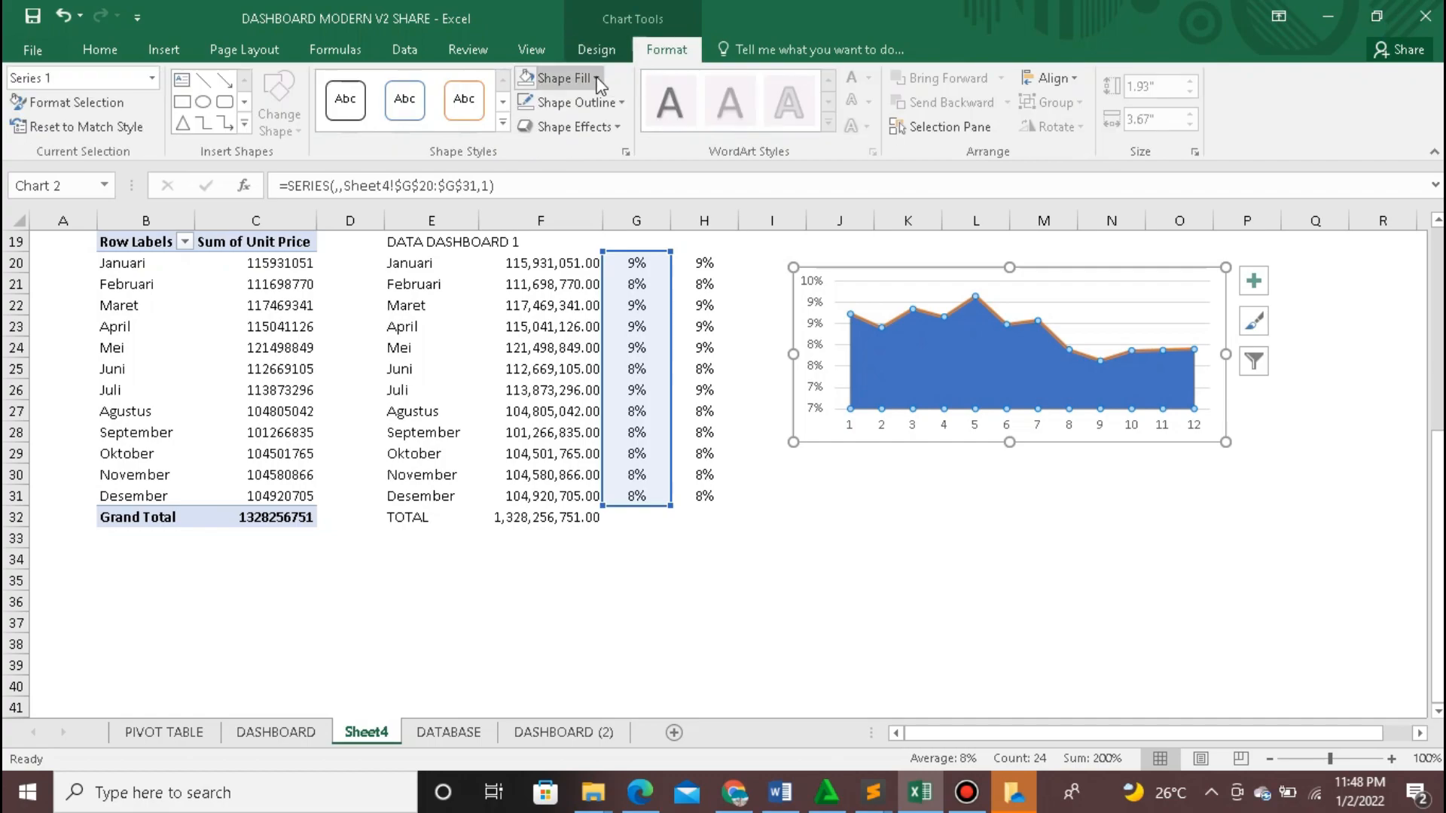
{"action": "left_click", "coordinate": [596, 78]}
{"action": "left_click", "coordinate": [563, 732]}
{"action": "left_click", "coordinate": [563, 732]}
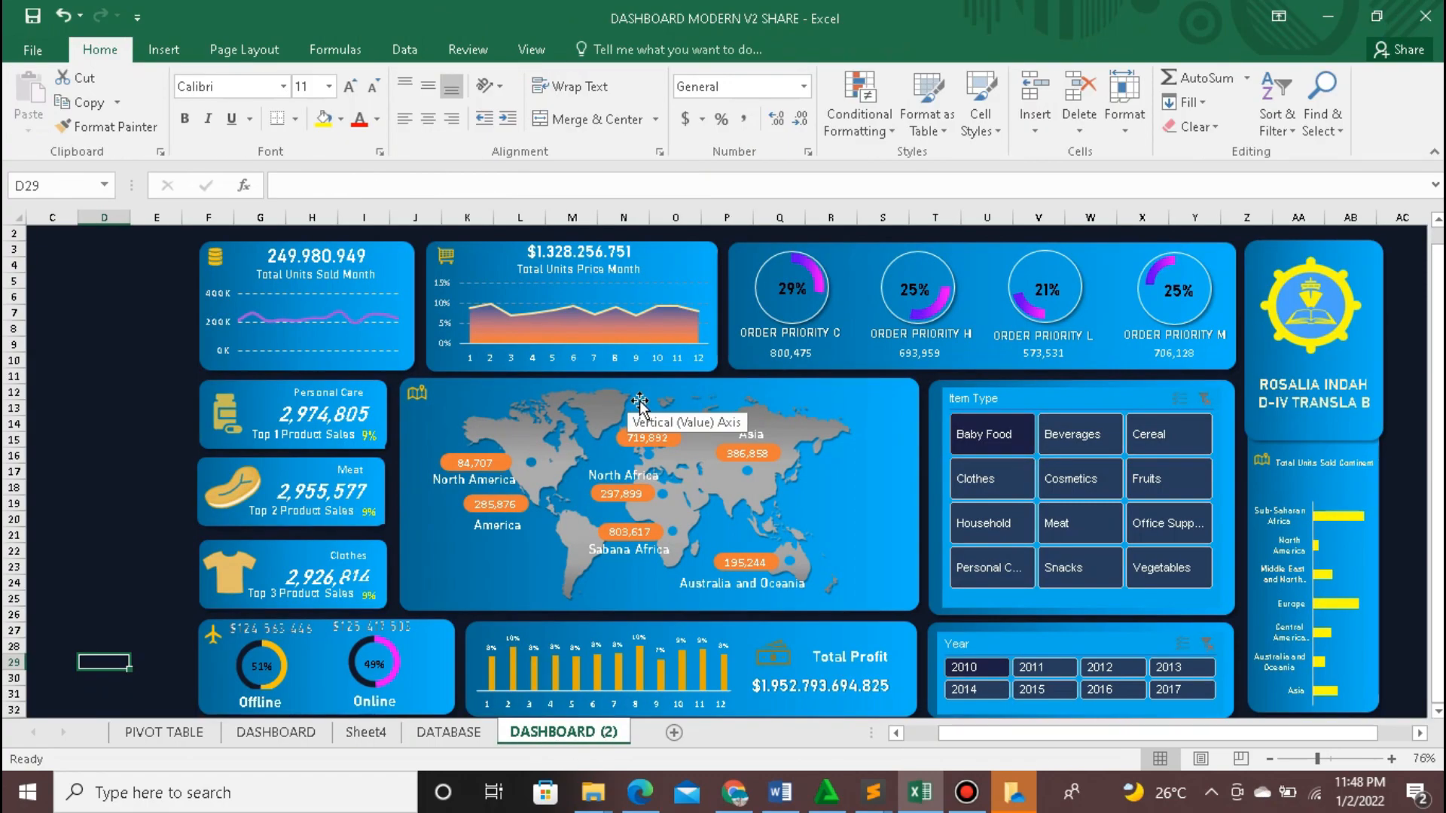
{"action": "left_click", "coordinate": [363, 735]}
{"action": "left_click", "coordinate": [589, 78]}
{"action": "left_click", "coordinate": [589, 78]}
{"action": "left_click", "coordinate": [625, 152]}
{"action": "left_click", "coordinate": [1180, 300]}
{"action": "left_click", "coordinate": [1194, 418]}
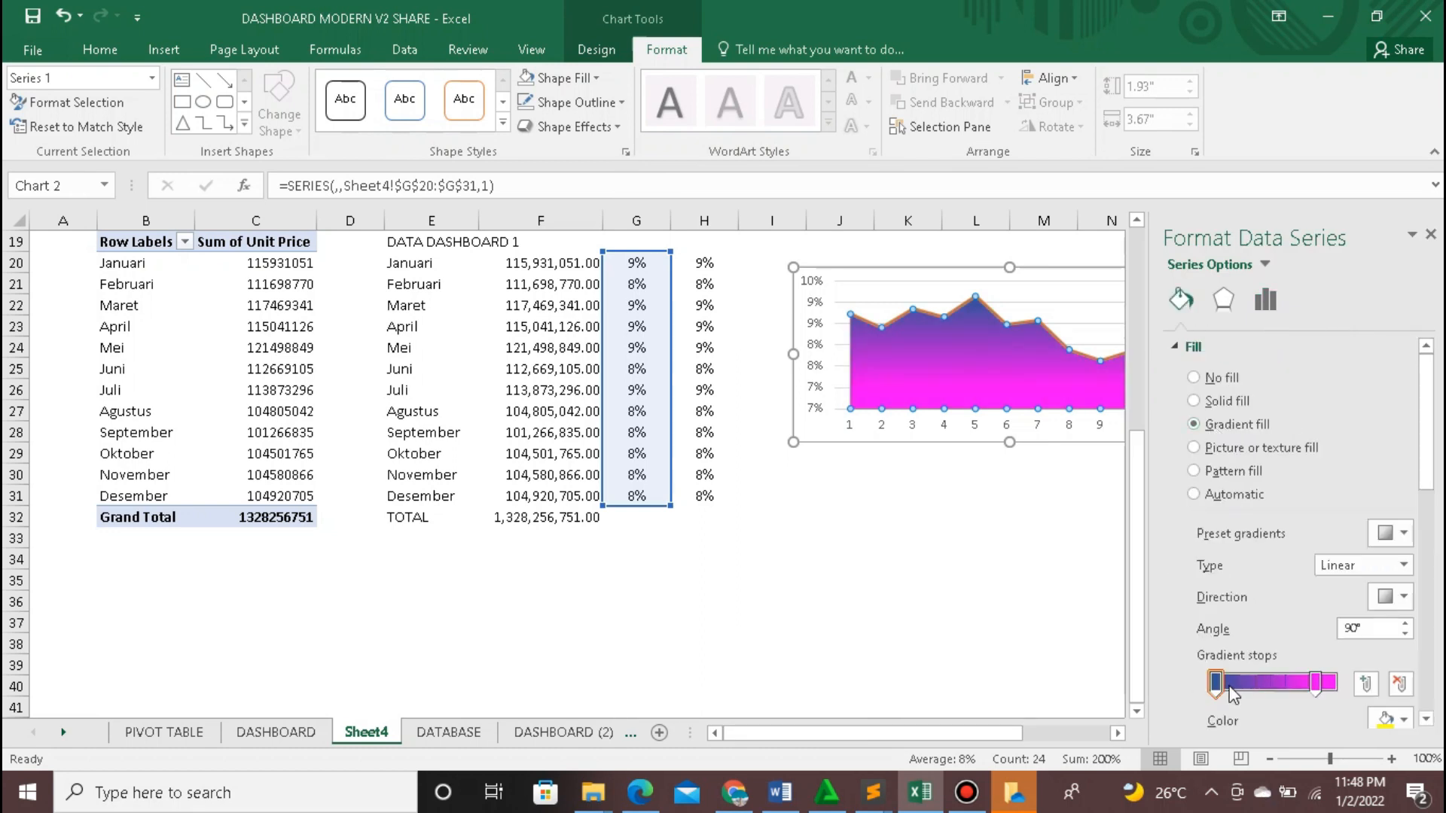
Step: Color the area gradient's first stop orange and its last stop purple
{"action": "left_click", "coordinate": [1388, 714]}
{"action": "left_click", "coordinate": [1367, 509]}
{"action": "left_click", "coordinate": [1336, 677]}
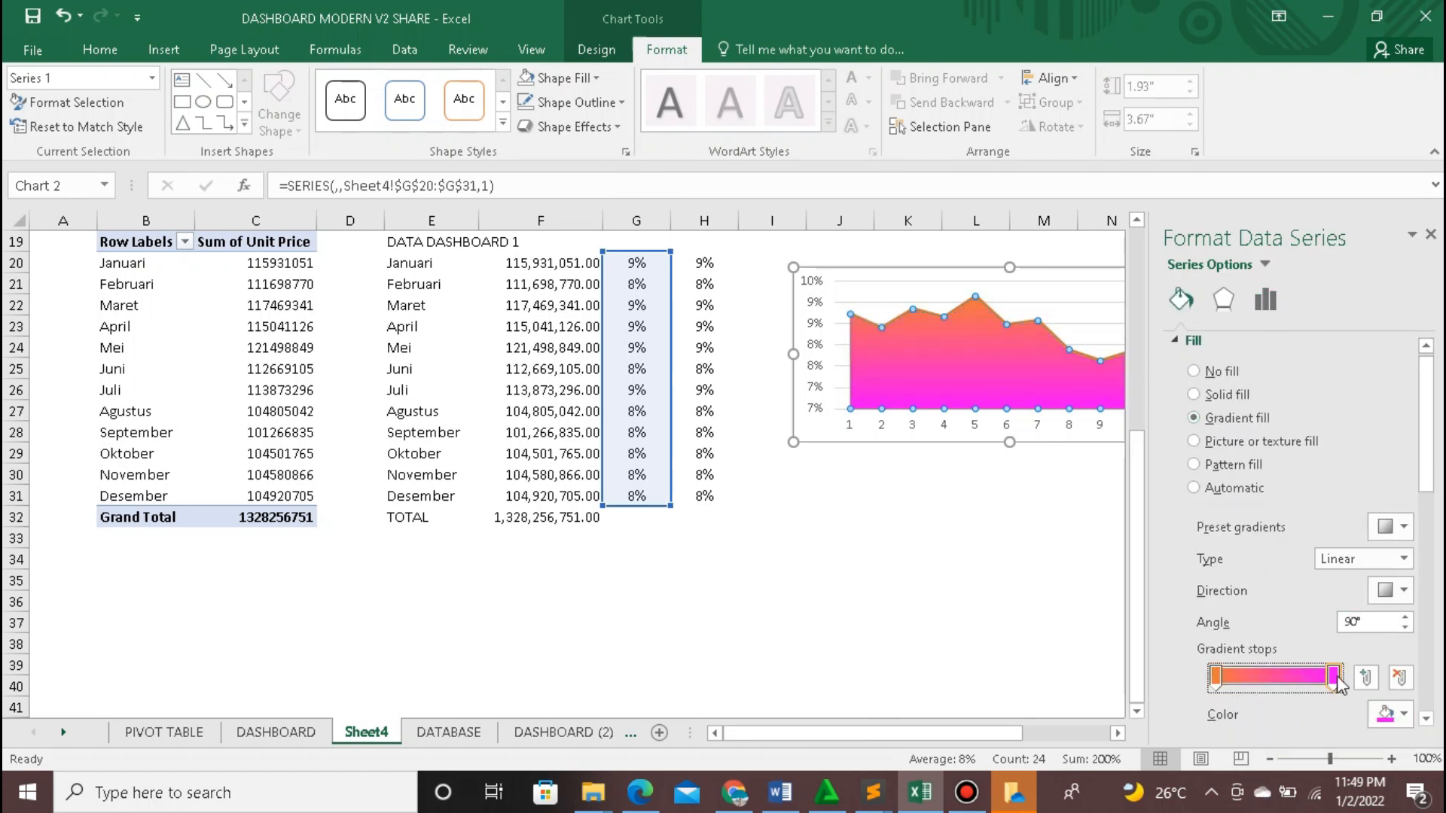
{"action": "left_click", "coordinate": [1386, 711]}
{"action": "left_click", "coordinate": [1367, 669]}
Step: Change the combo chart's major horizontal gridlines to the Dash line style
{"action": "scroll", "coordinate": [1059, 536], "scroll_direction": "right", "scroll_amount": 2}
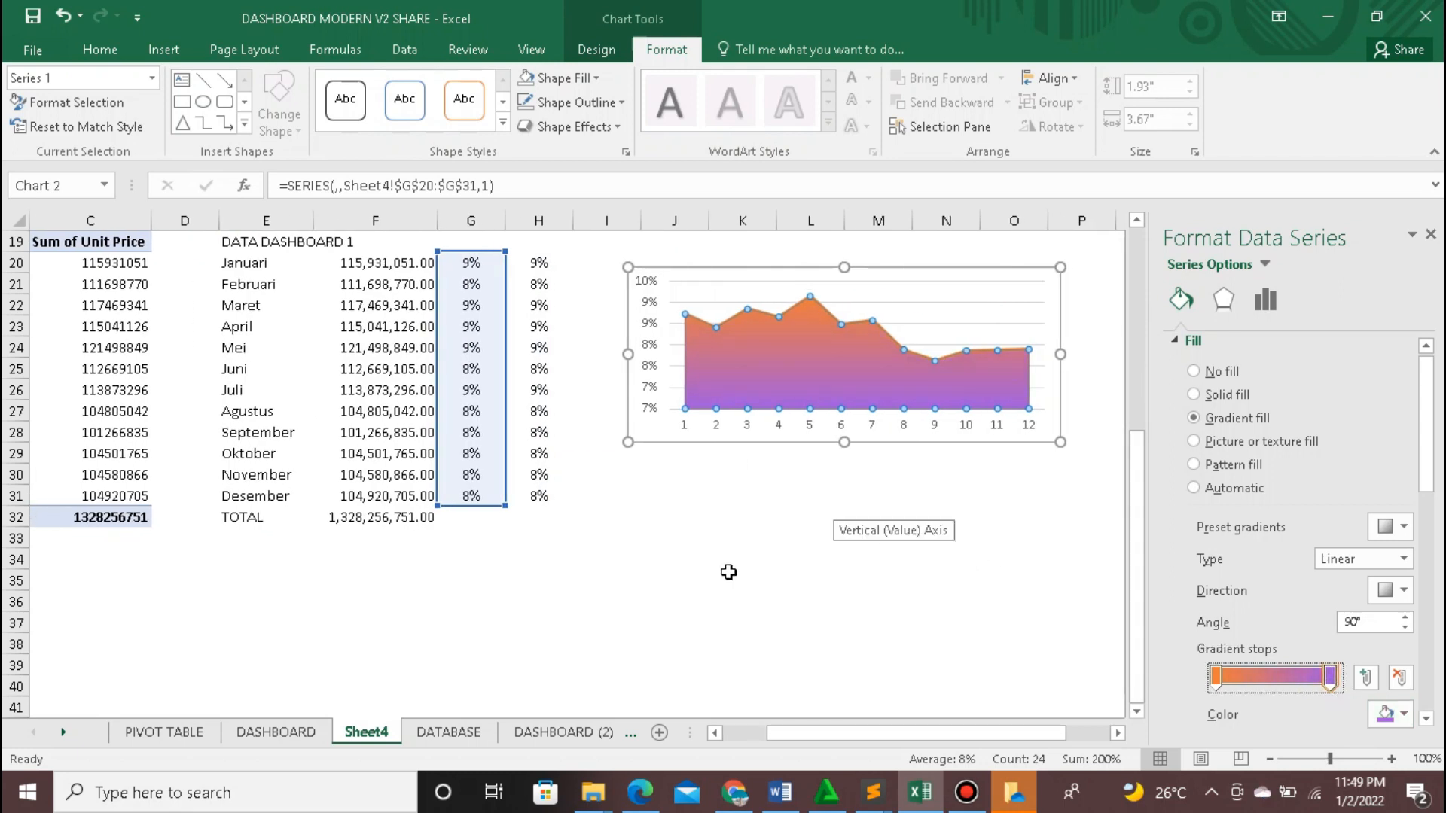
{"action": "left_click", "coordinate": [700, 302]}
{"action": "left_click", "coordinate": [577, 102]}
{"action": "mouse_move", "coordinate": [603, 436]}
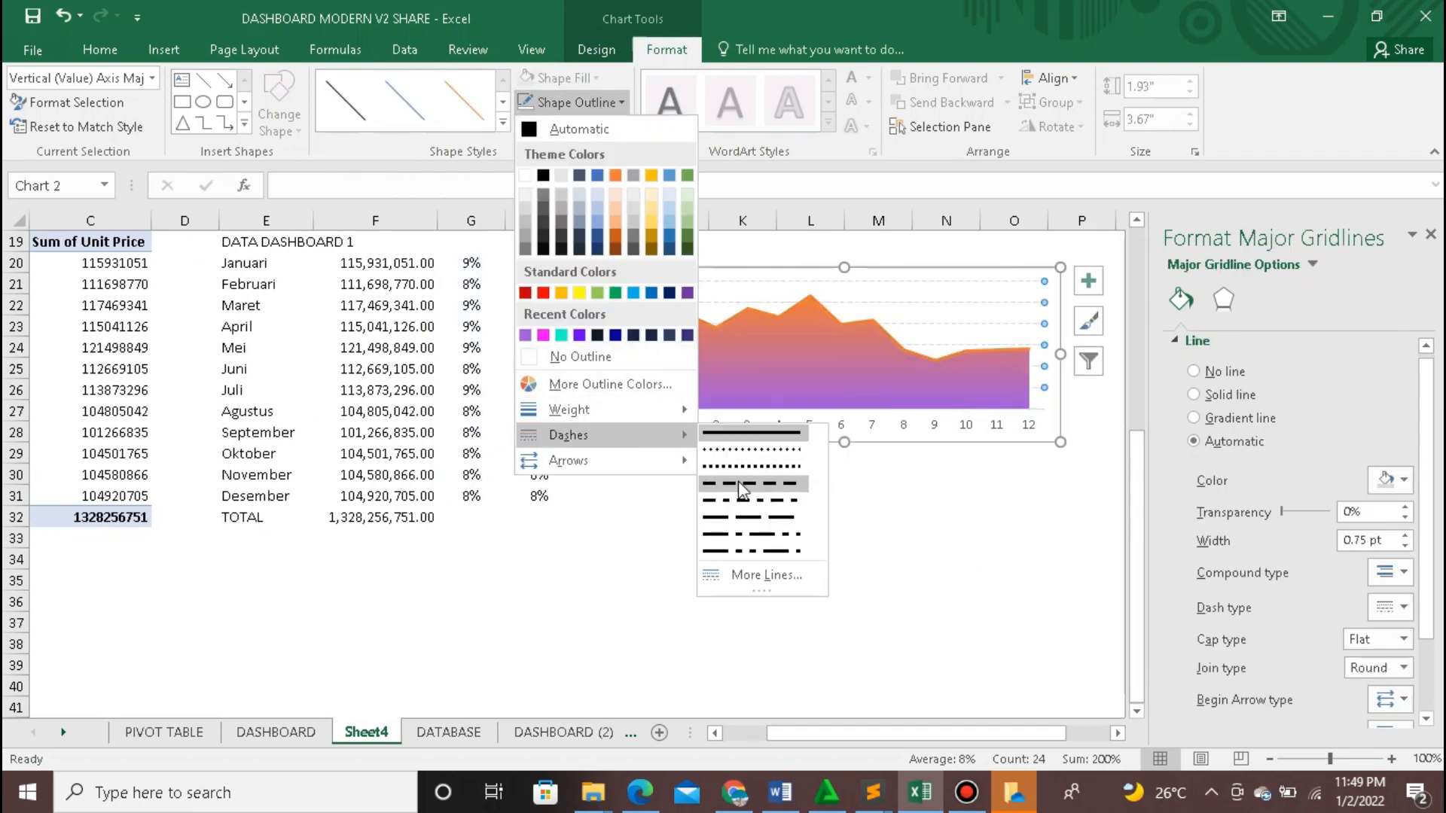
{"action": "left_click", "coordinate": [742, 486]}
Step: Remove the fill and the outline from the combo chart's background
{"action": "left_click", "coordinate": [739, 536]}
{"action": "scroll", "coordinate": [736, 549], "scroll_direction": "up", "scroll_amount": 1}
{"action": "left_click", "coordinate": [727, 521]}
{"action": "left_click", "coordinate": [595, 79]}
{"action": "left_click", "coordinate": [612, 335]}
{"action": "left_click", "coordinate": [599, 102]}
{"action": "left_click", "coordinate": [601, 357]}
{"action": "left_click", "coordinate": [677, 306]}
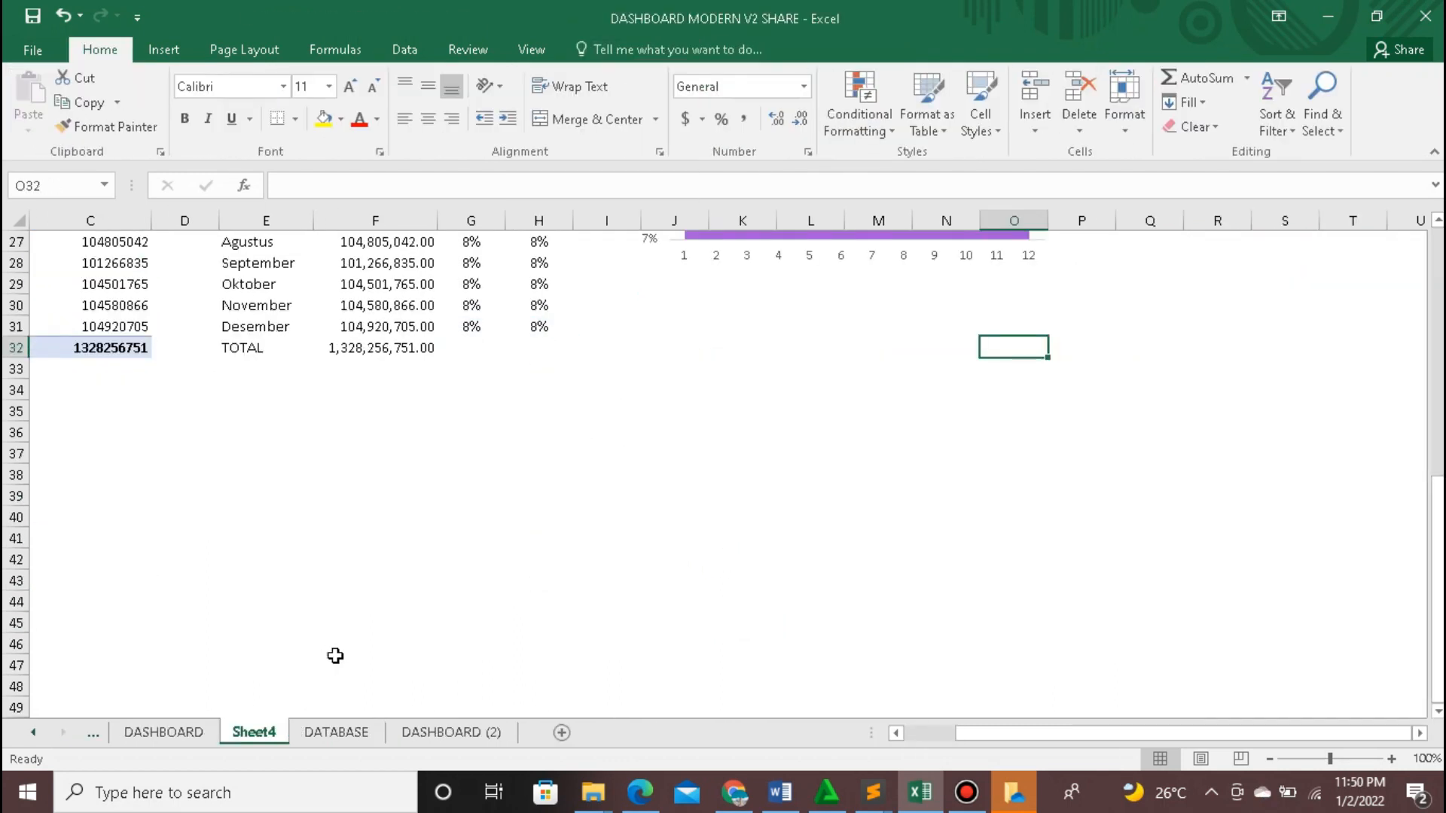
Step: Create a pivot table from DATABASE range A1:P50001 at cell C35 of the existing worksheet Sheet4
{"action": "left_click", "coordinate": [458, 731]}
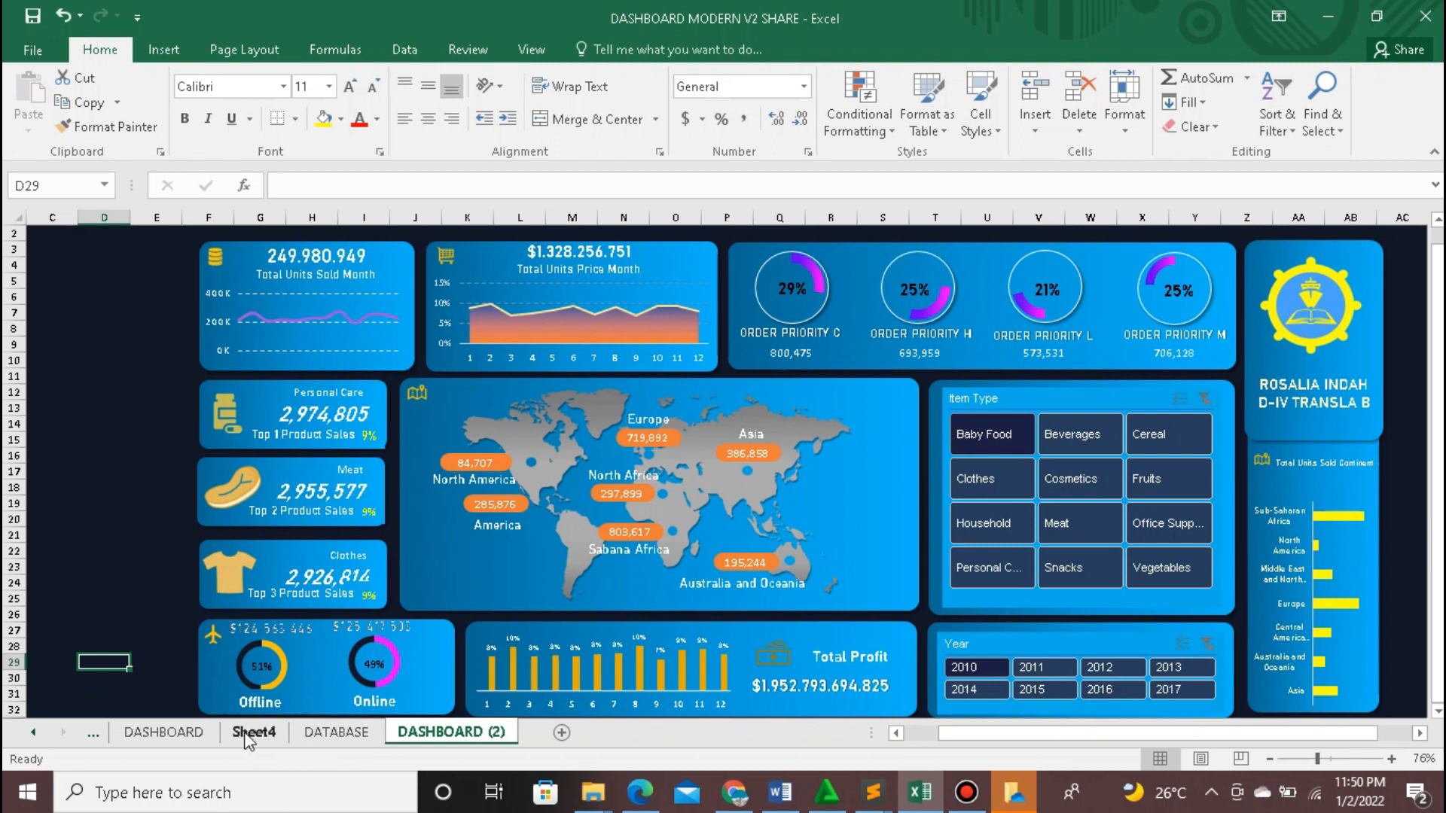
{"action": "left_click", "coordinate": [95, 733]}
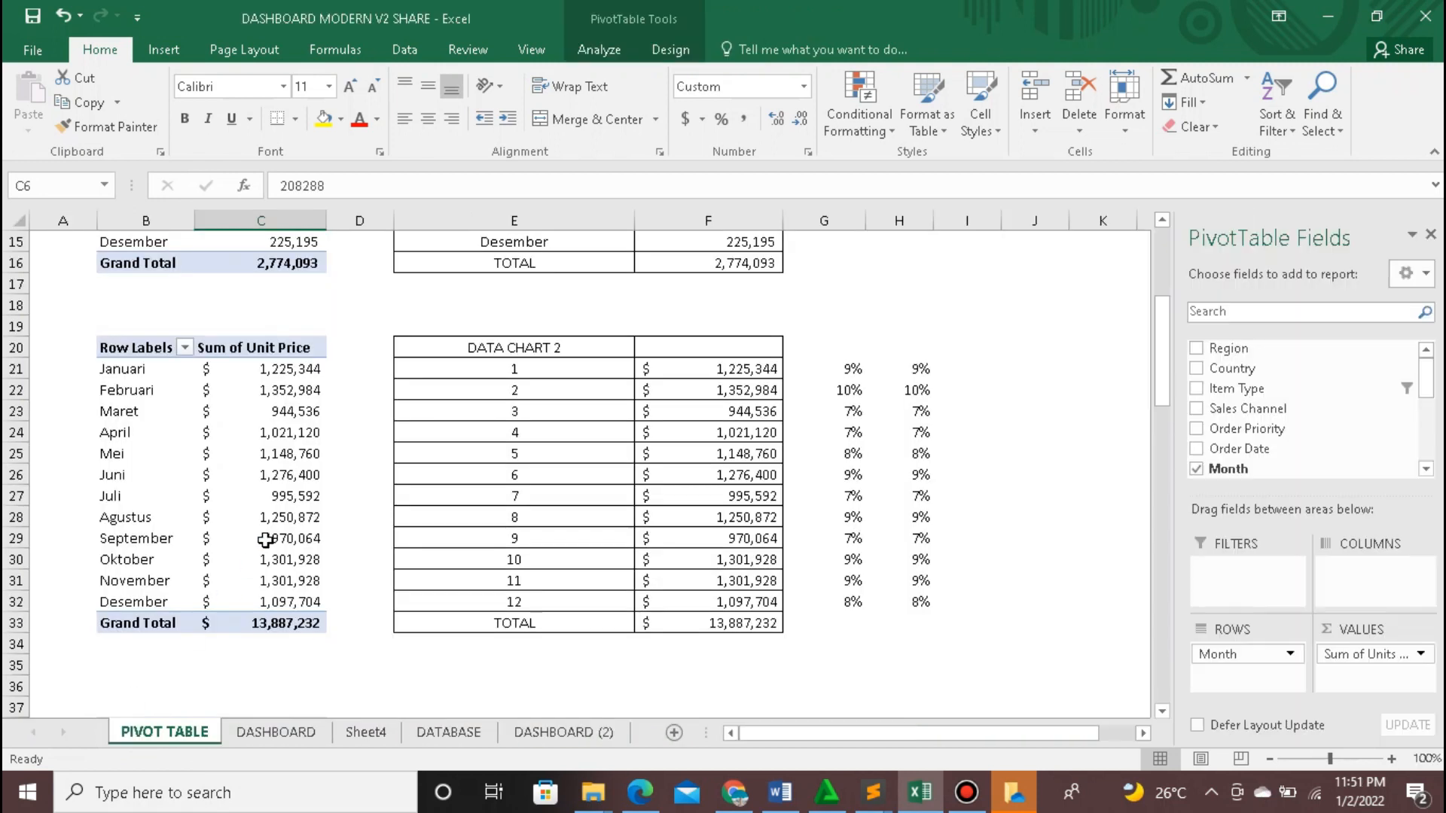
{"action": "scroll", "coordinate": [294, 490], "scroll_direction": "down", "scroll_amount": 6}
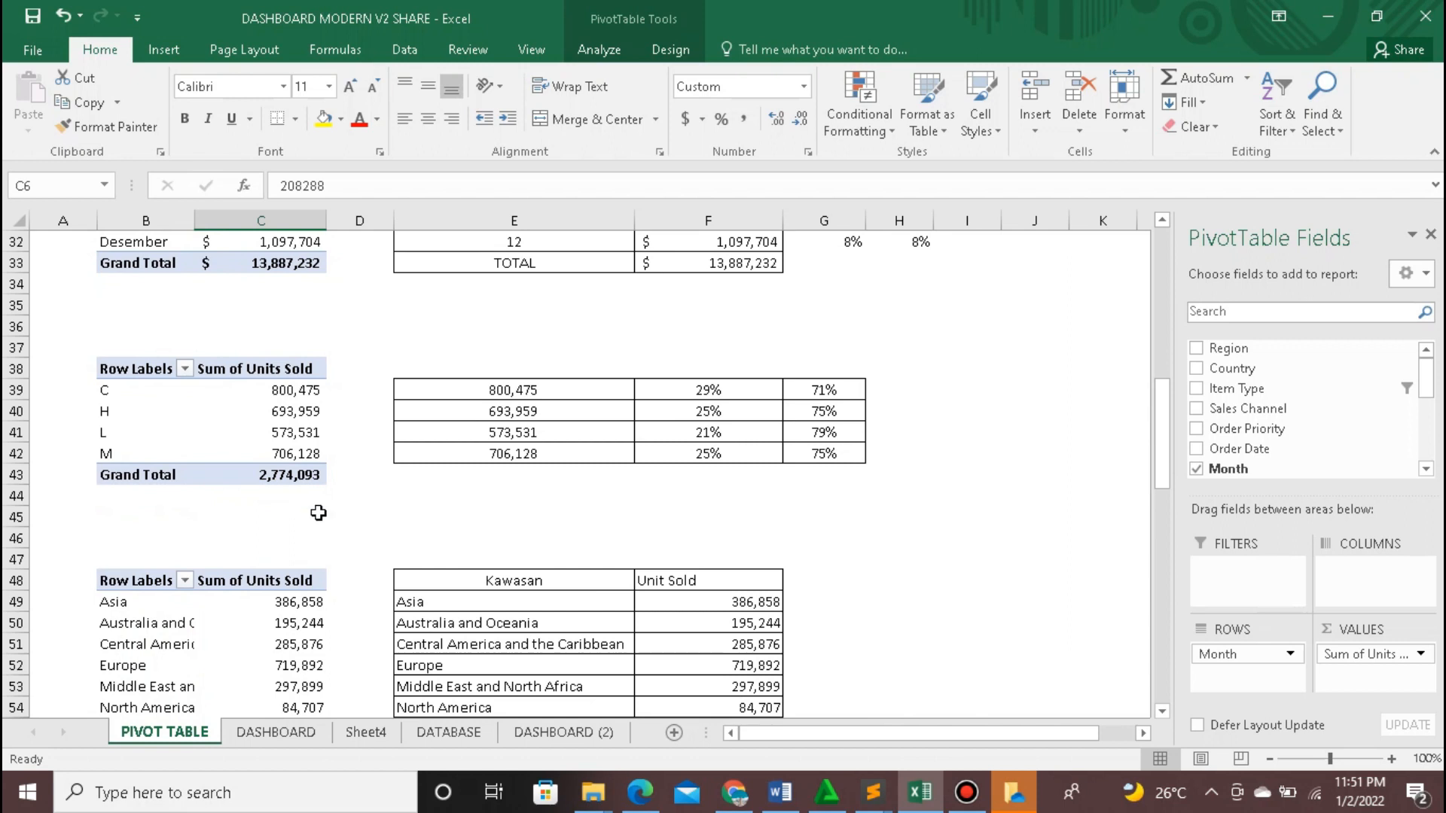
{"action": "left_click", "coordinate": [475, 733]}
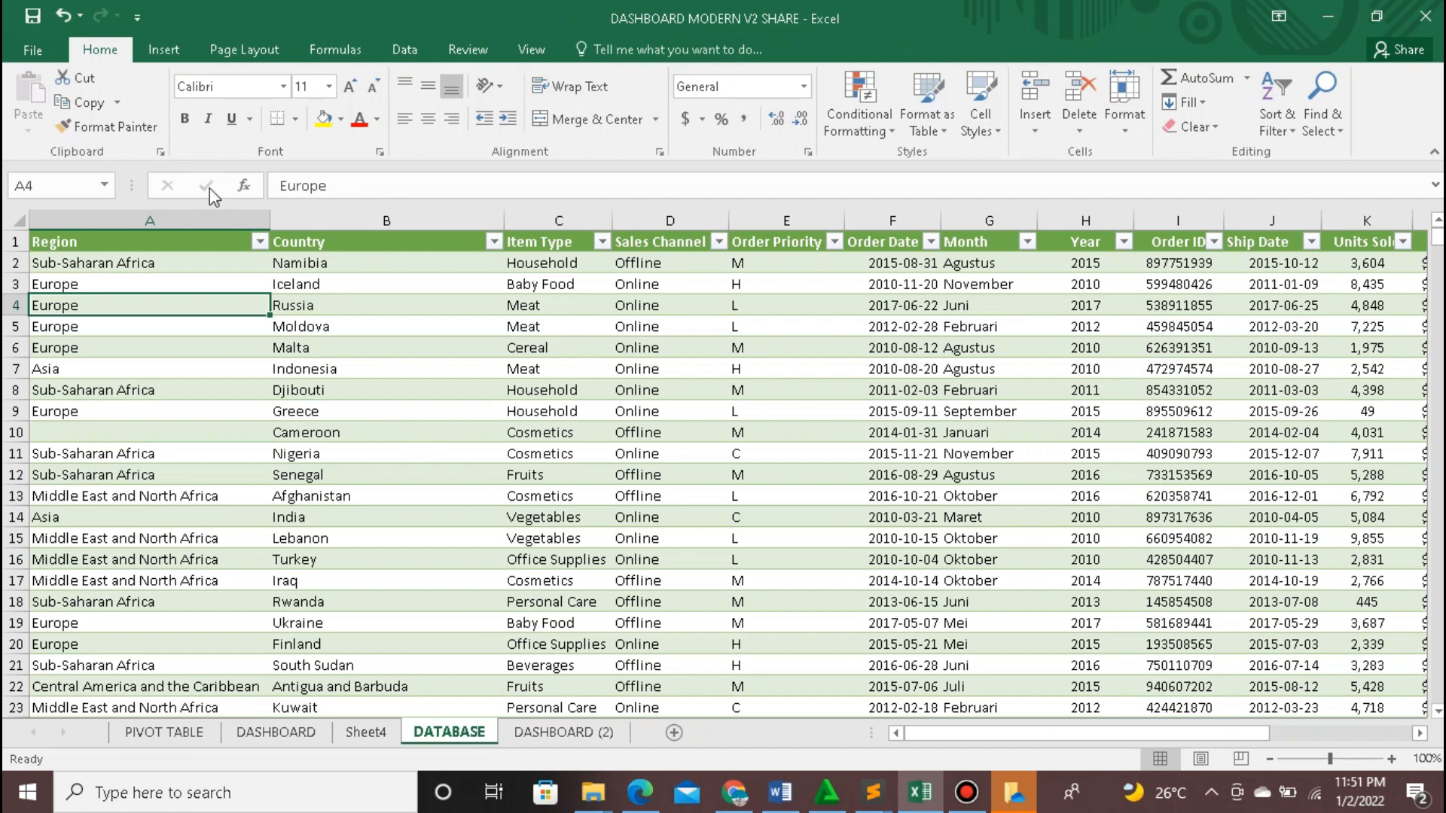
{"action": "left_click", "coordinate": [157, 50]}
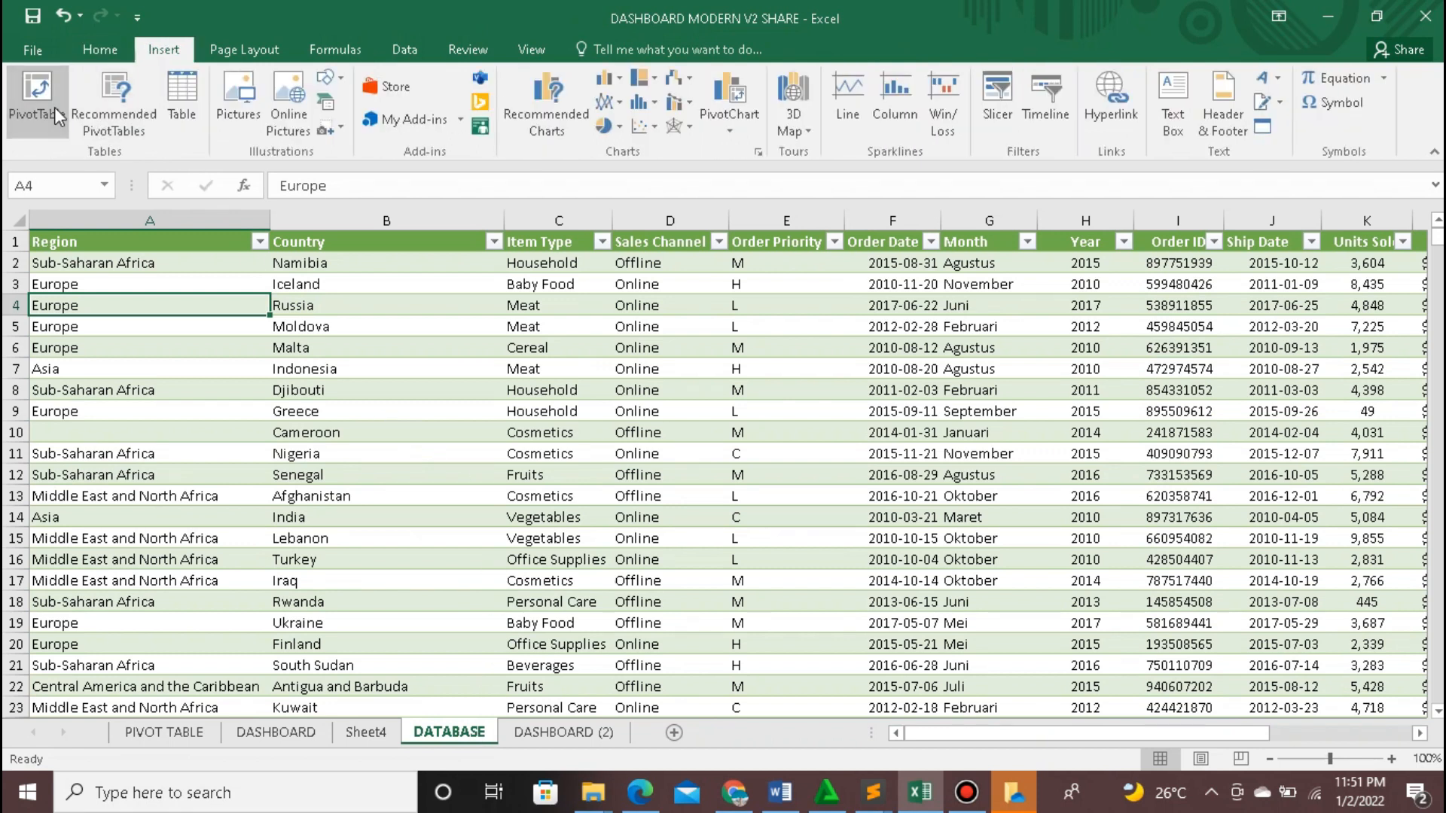
{"action": "left_click", "coordinate": [38, 94]}
{"action": "left_click", "coordinate": [414, 577]}
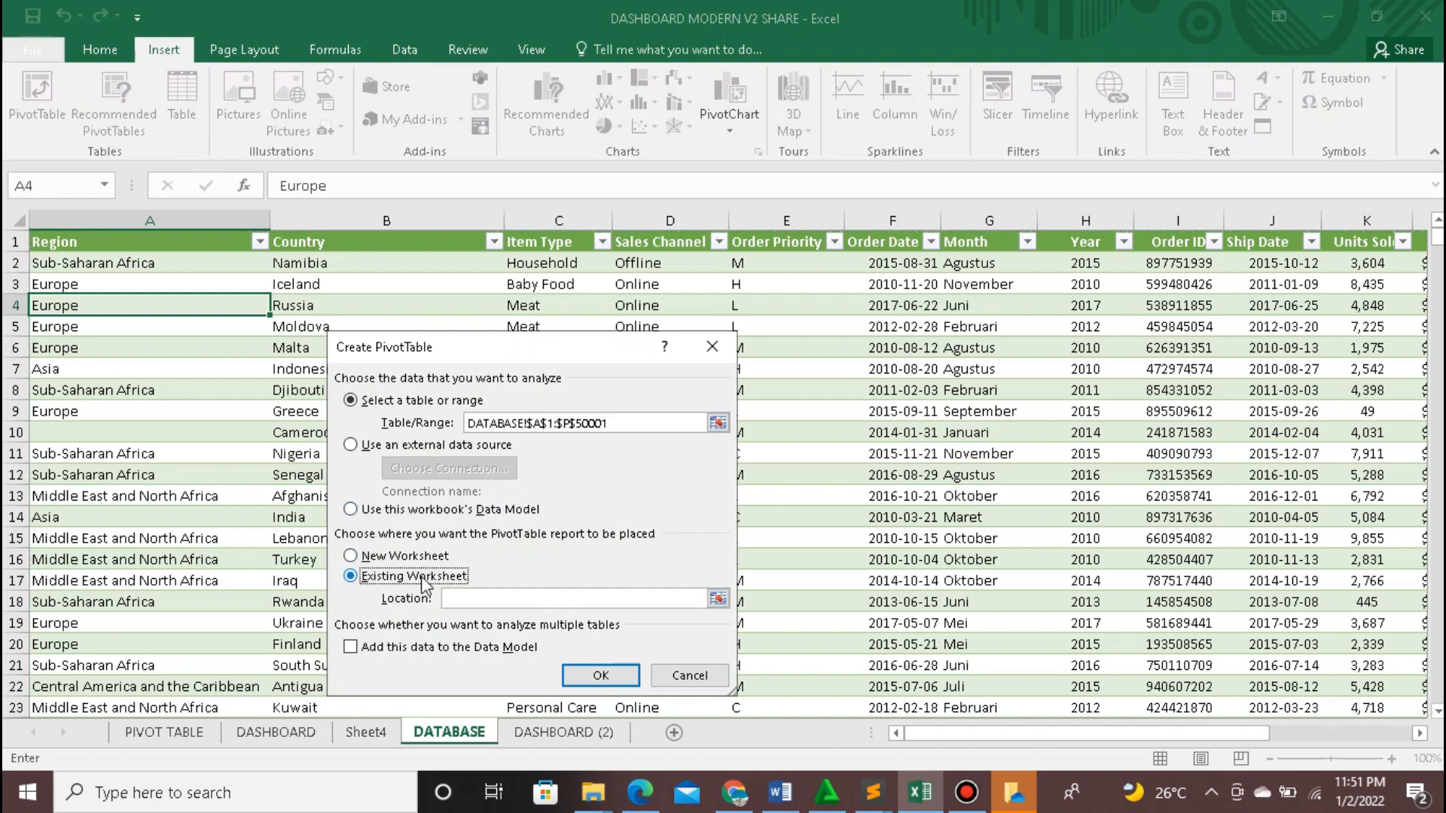
{"action": "left_click", "coordinate": [361, 741]}
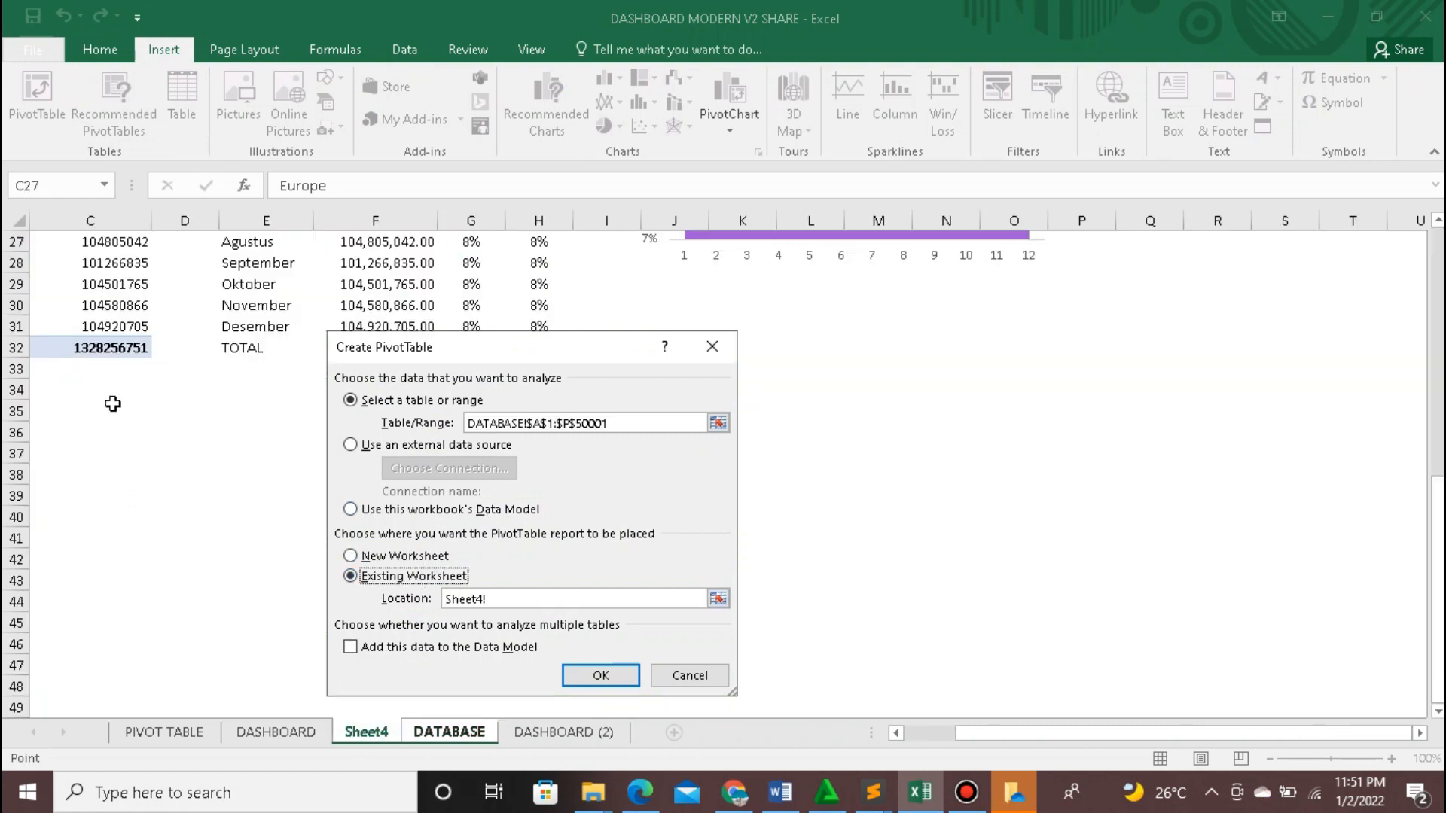
{"action": "left_click", "coordinate": [96, 405]}
{"action": "left_click", "coordinate": [128, 398]}
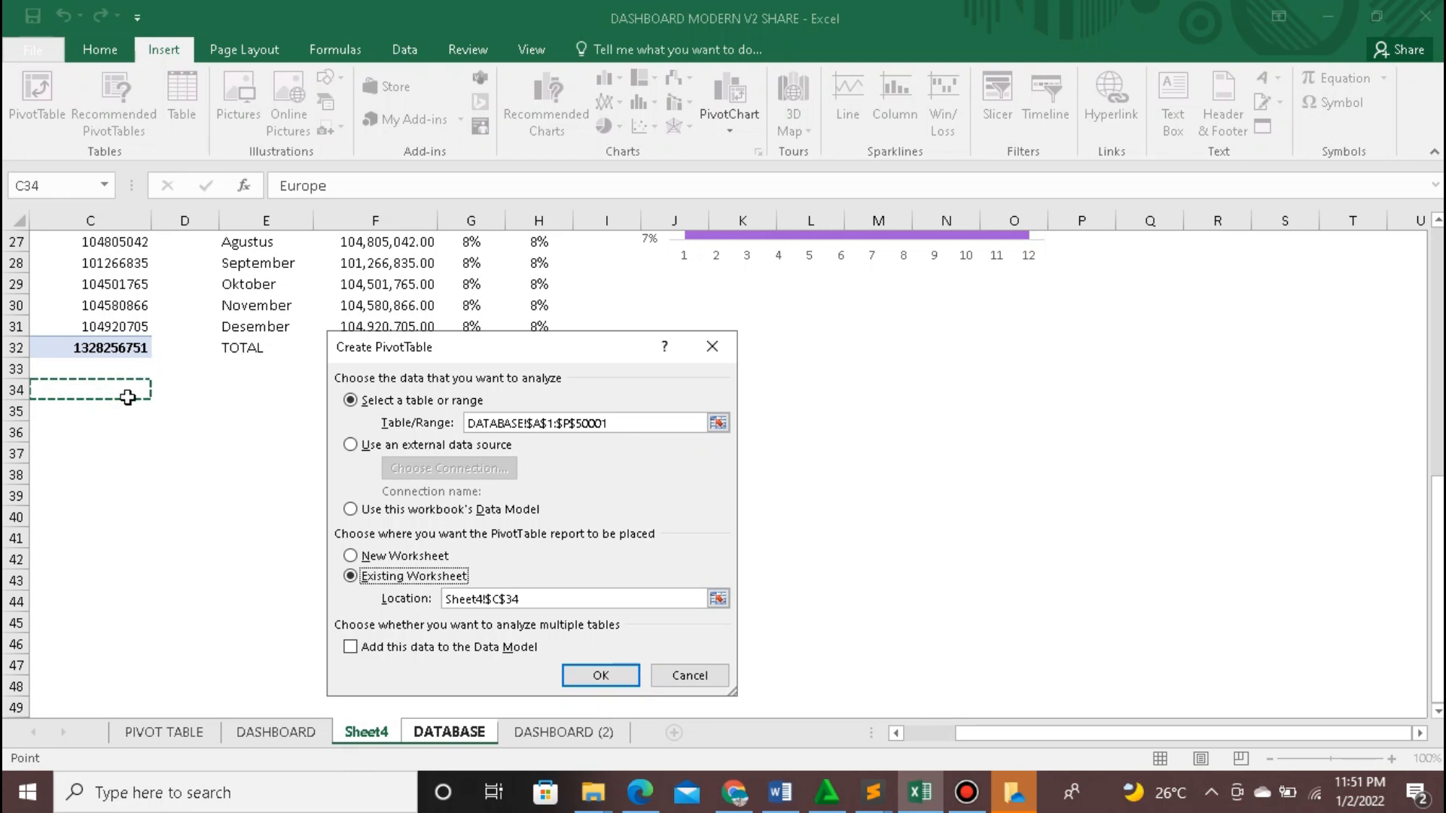
{"action": "left_click", "coordinate": [134, 403]}
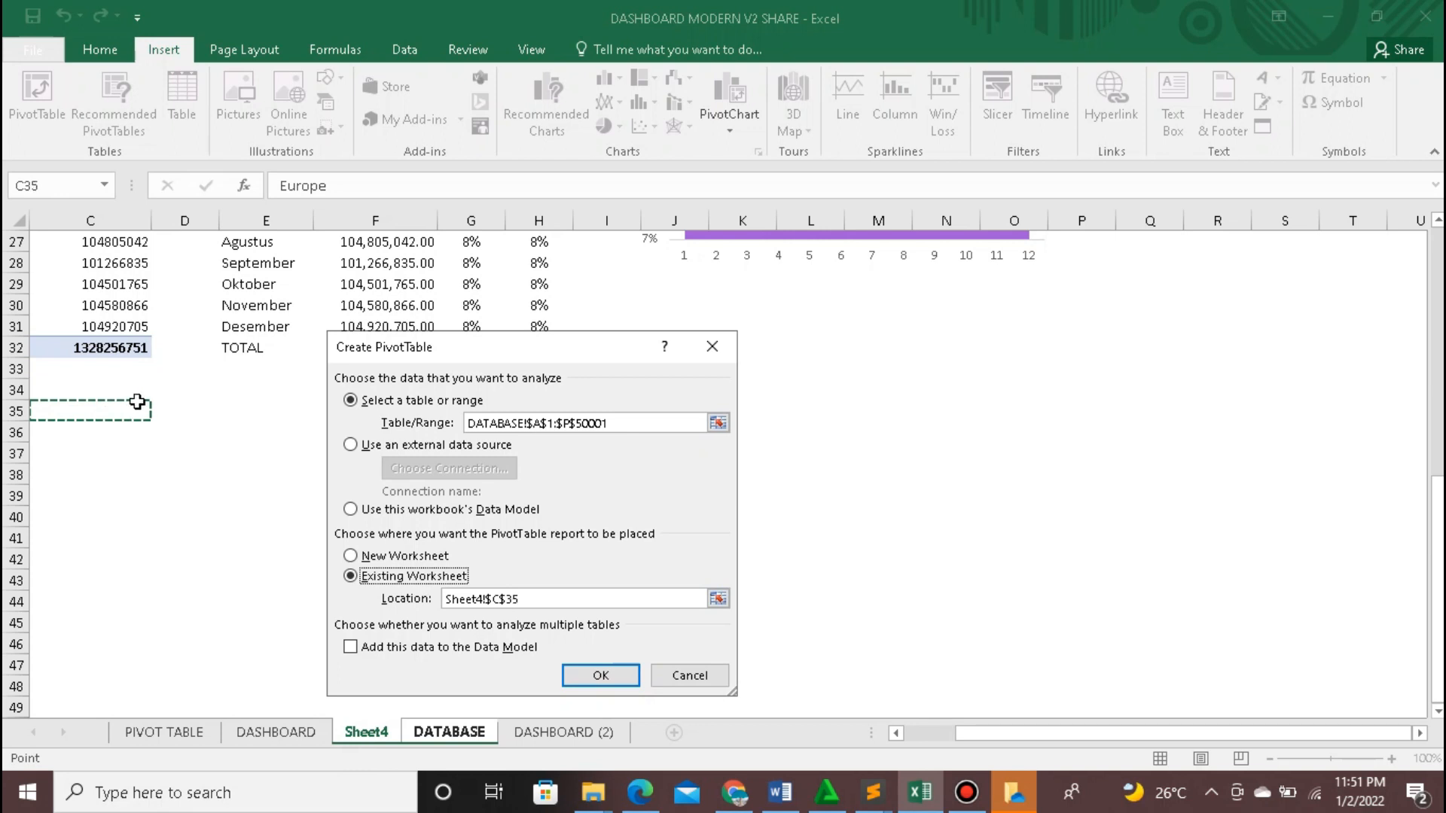
{"action": "left_click", "coordinate": [623, 677]}
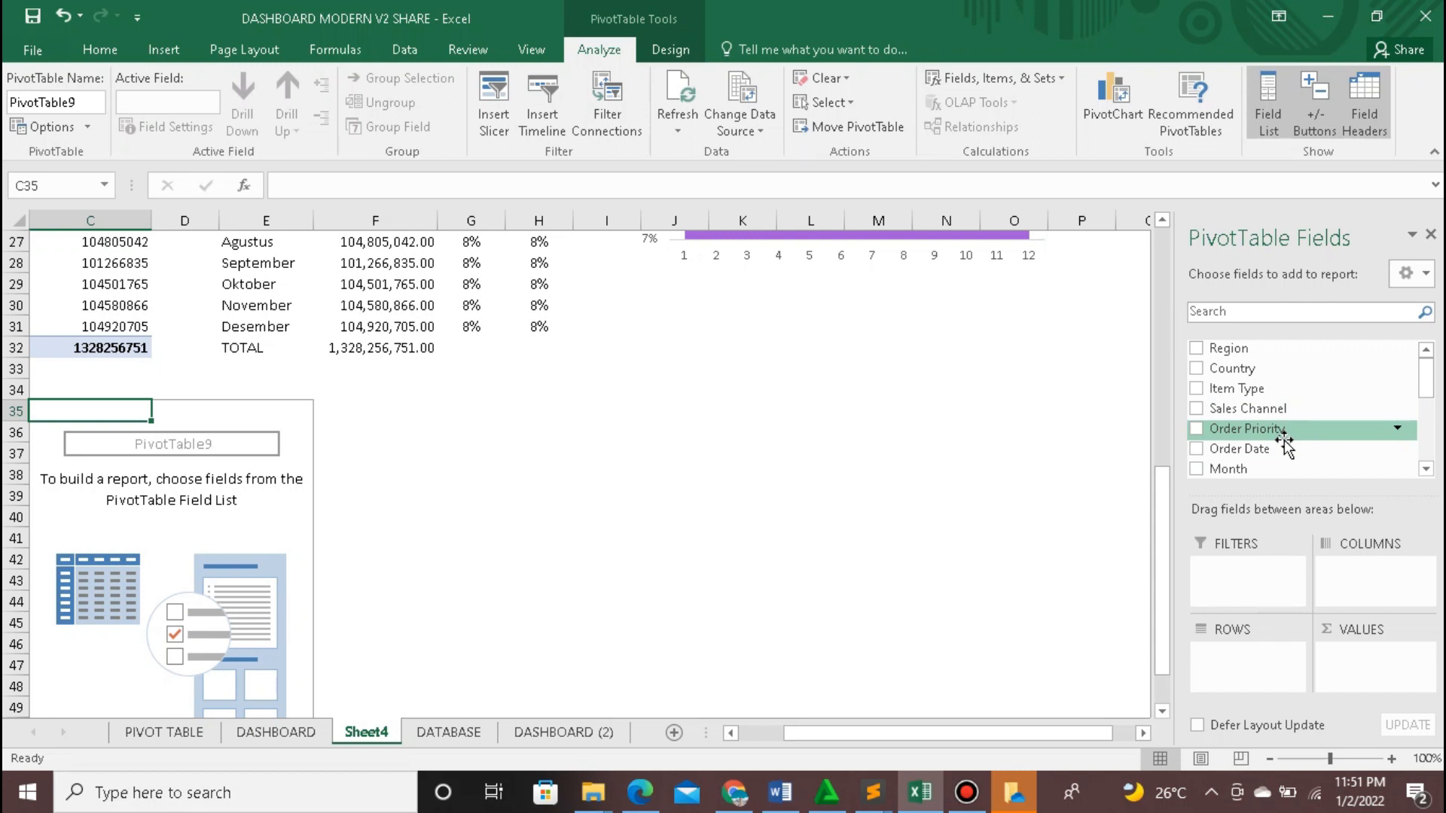
Step: Put Order Priority in the new pivot table's rows and Units Sold in its values
{"action": "left_click_drag", "start_coordinate": [1280, 433], "coordinate": [1227, 661]}
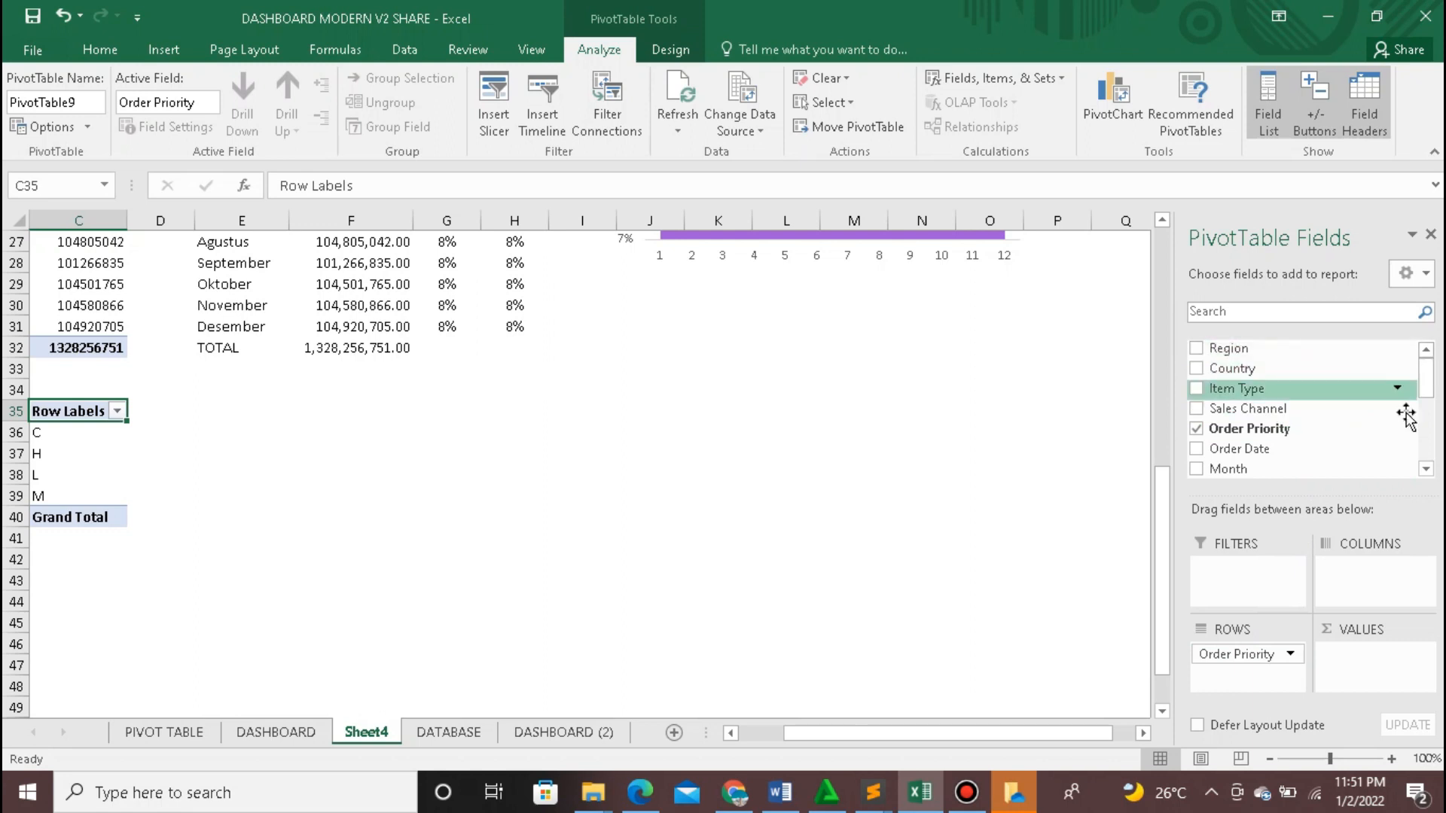
{"action": "left_click", "coordinate": [1426, 468]}
{"action": "left_click", "coordinate": [1425, 469]}
{"action": "left_click", "coordinate": [1425, 468]}
{"action": "left_click", "coordinate": [1425, 468]}
{"action": "left_click", "coordinate": [1426, 469]}
{"action": "left_click_drag", "start_coordinate": [1322, 452], "coordinate": [1356, 654]}
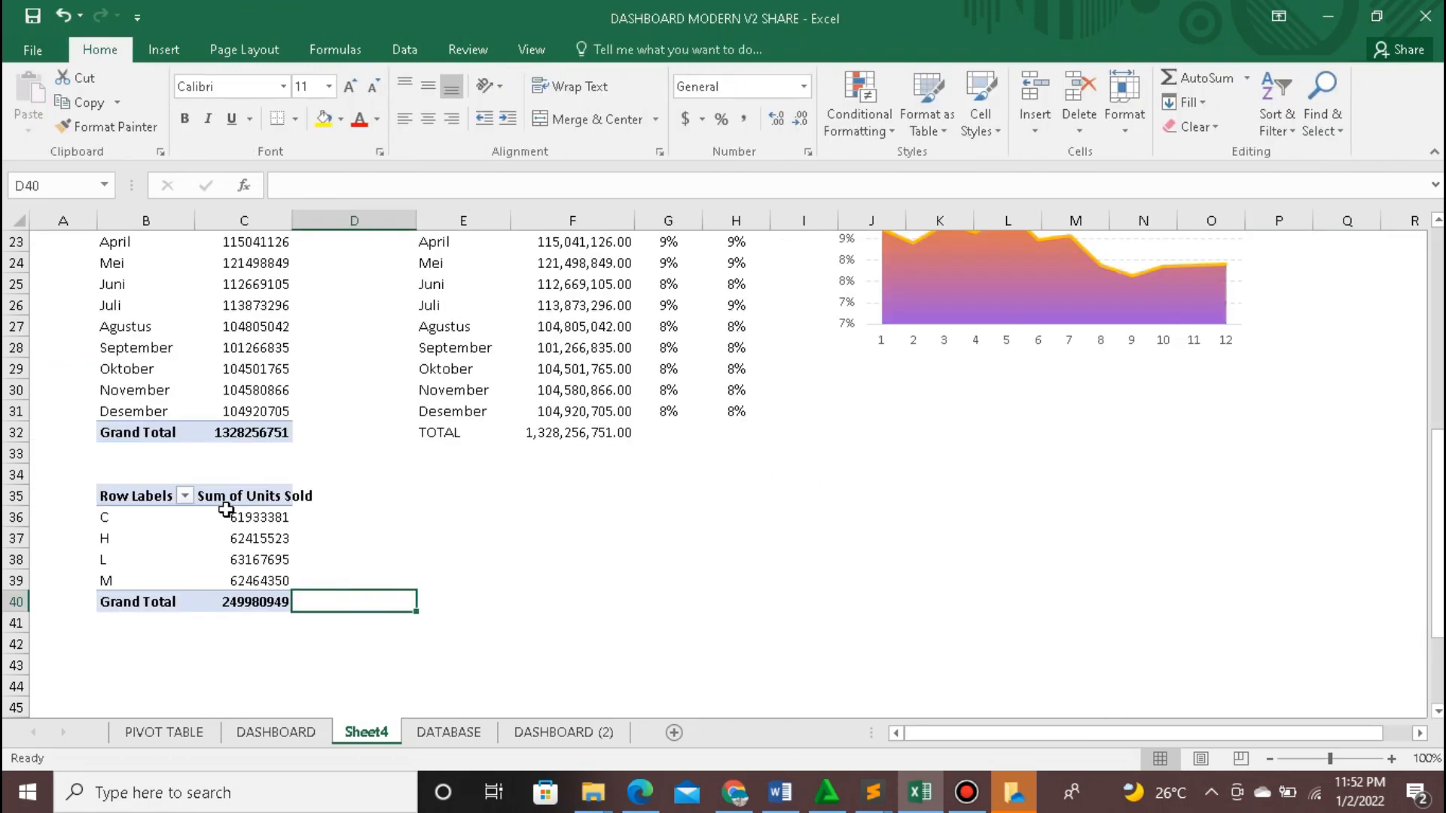
Step: Format the units sold values in C36:C40 as Number with two decimals and a thousands separator, and widen column C slightly
{"action": "left_click_drag", "start_coordinate": [248, 517], "coordinate": [260, 599]}
{"action": "left_click", "coordinate": [106, 50]}
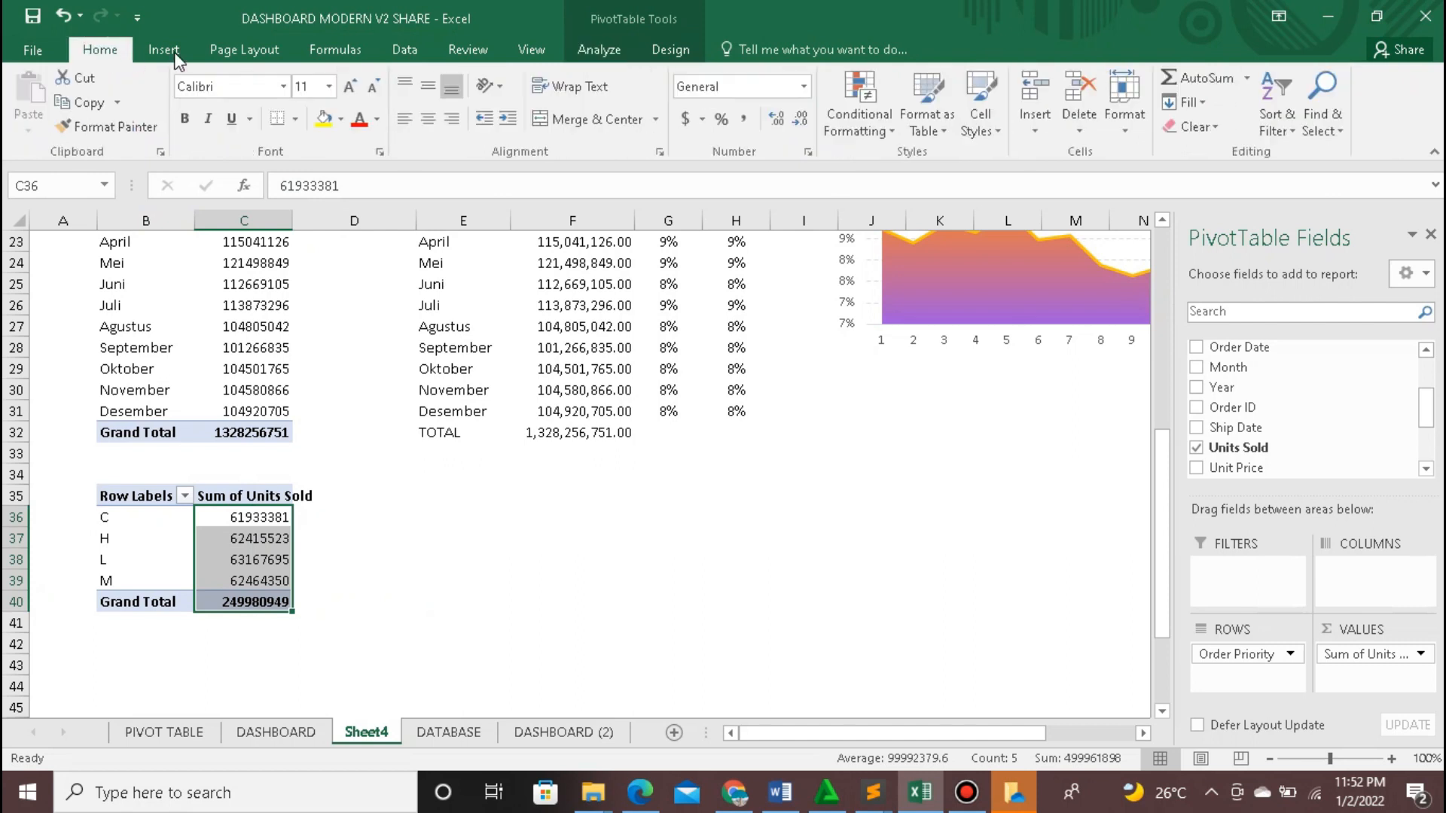
{"action": "left_click", "coordinate": [808, 152]}
{"action": "left_click", "coordinate": [331, 381]}
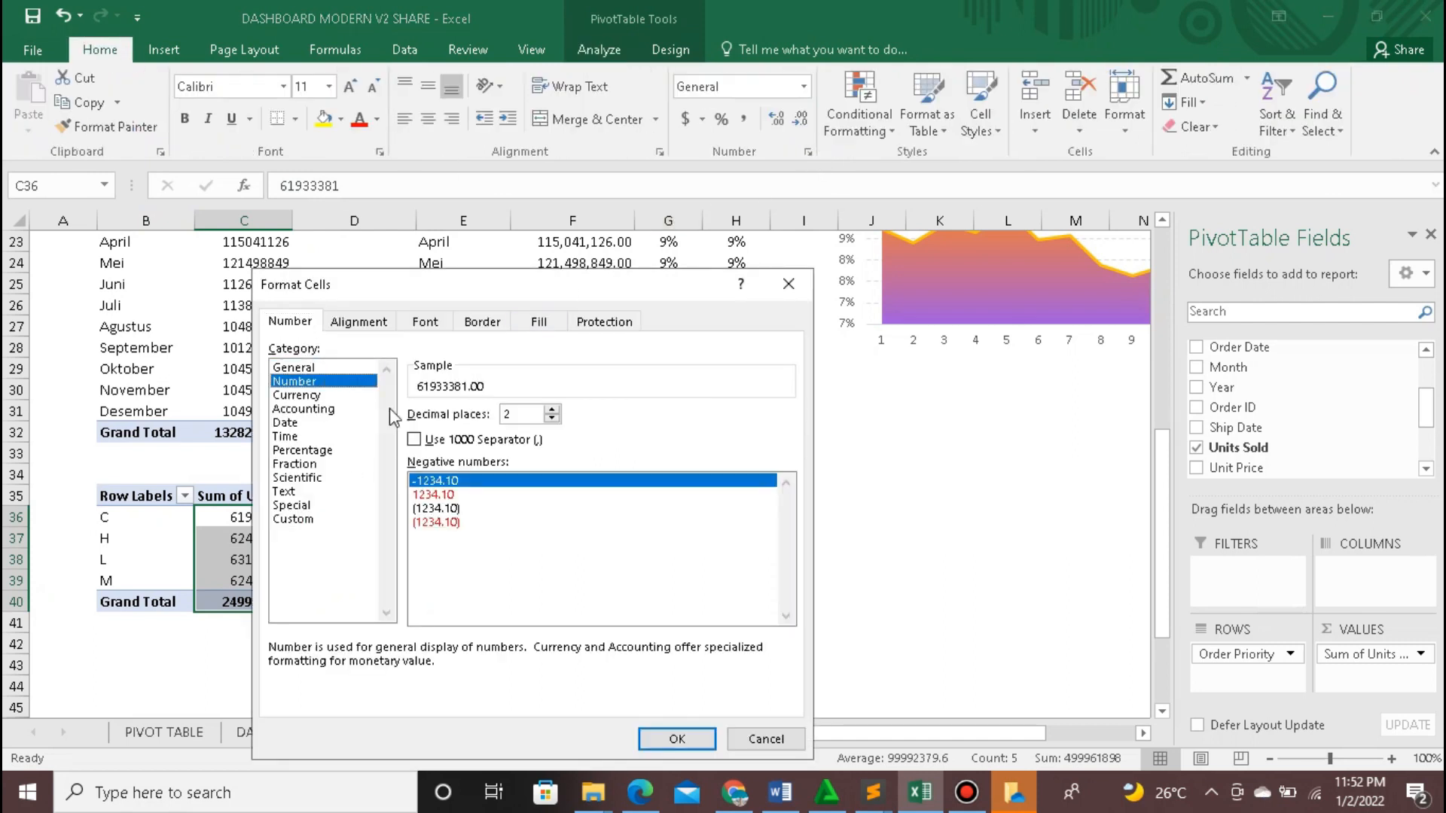
{"action": "left_click", "coordinate": [450, 443]}
{"action": "left_click", "coordinate": [676, 738]}
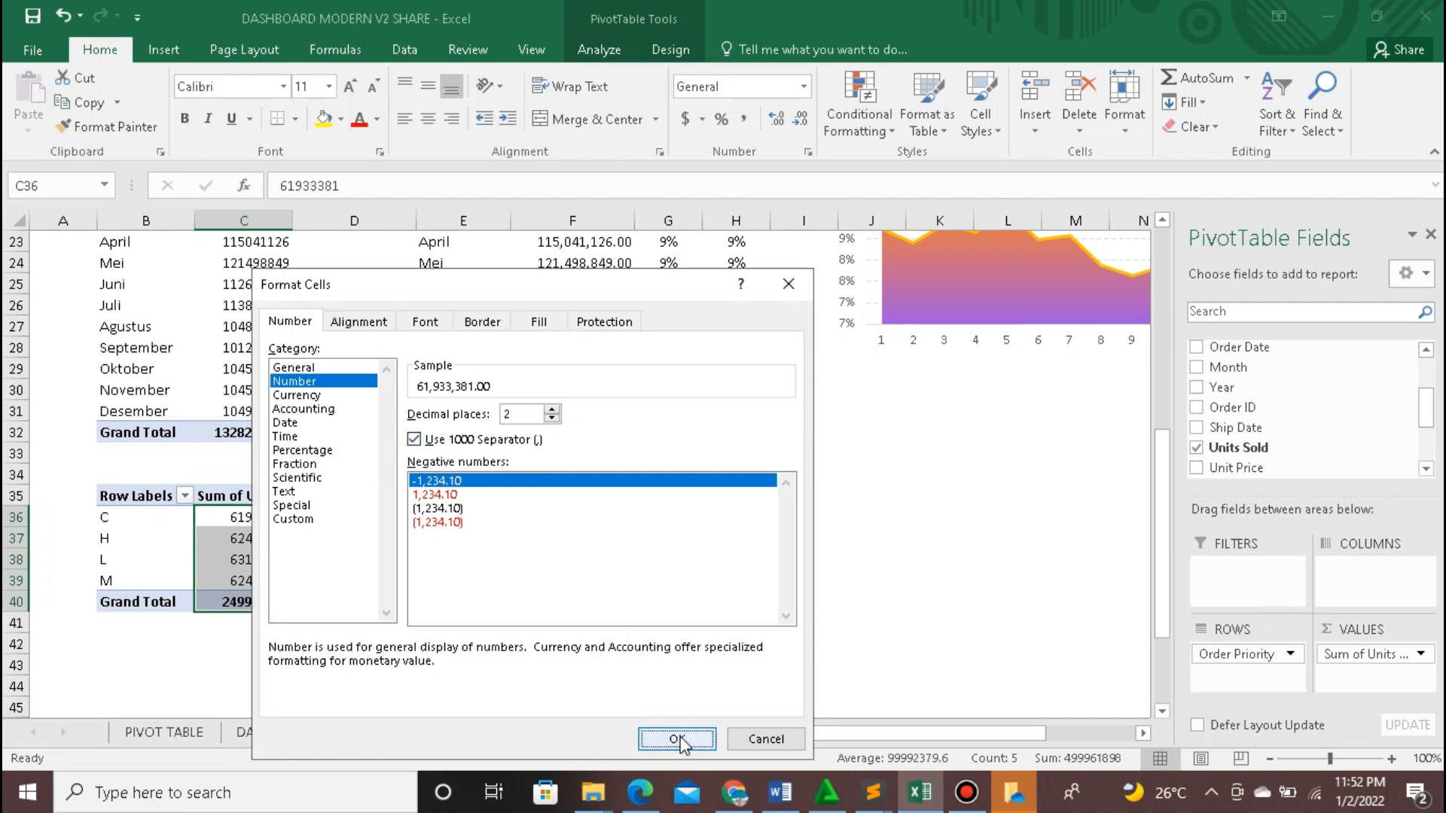
{"action": "left_click_drag", "start_coordinate": [292, 221], "coordinate": [303, 223]}
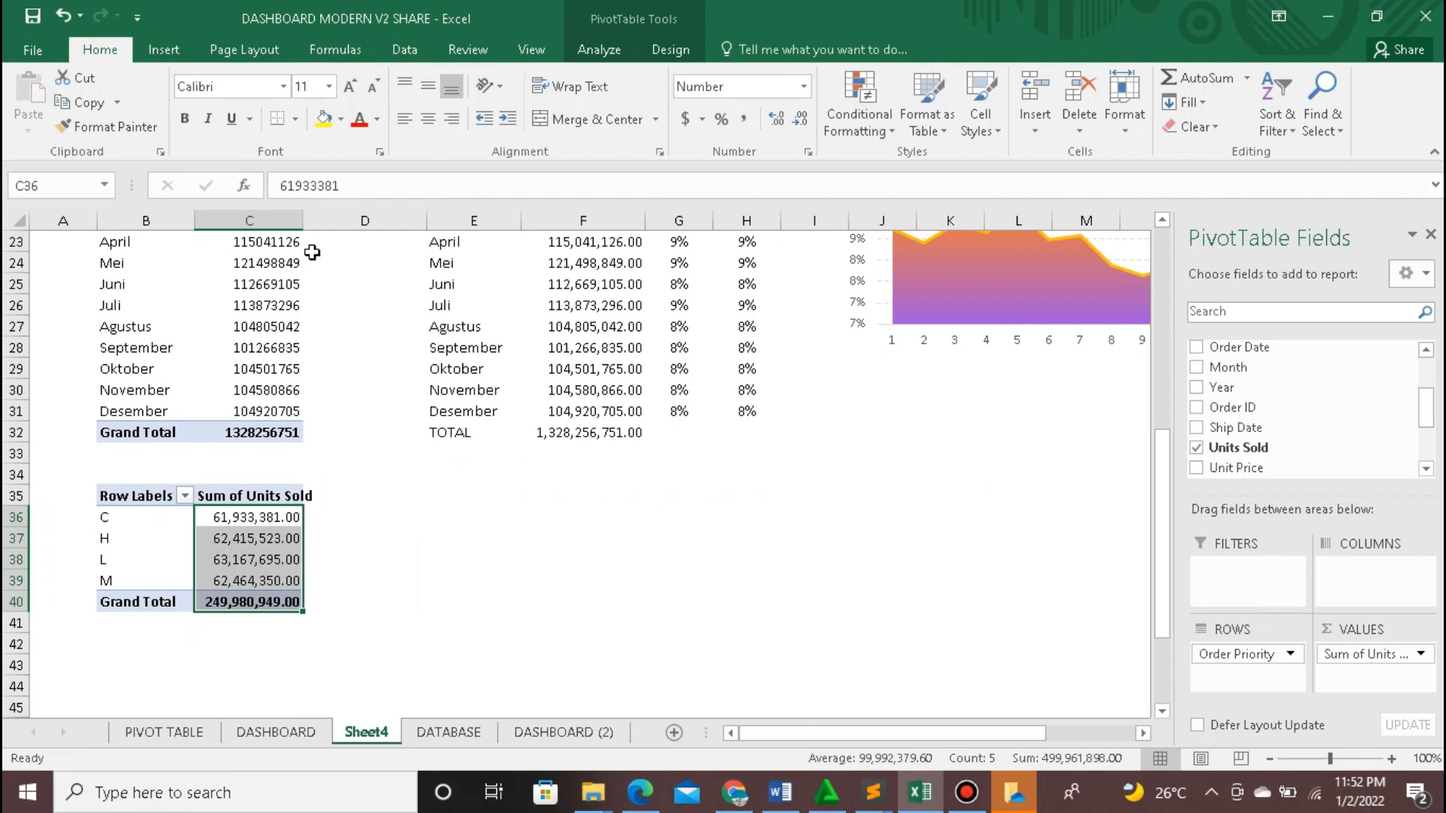
Step: Copy the order priority units sold in C36:C39 and paste them as links starting at cell E36
{"action": "left_click", "coordinate": [366, 476]}
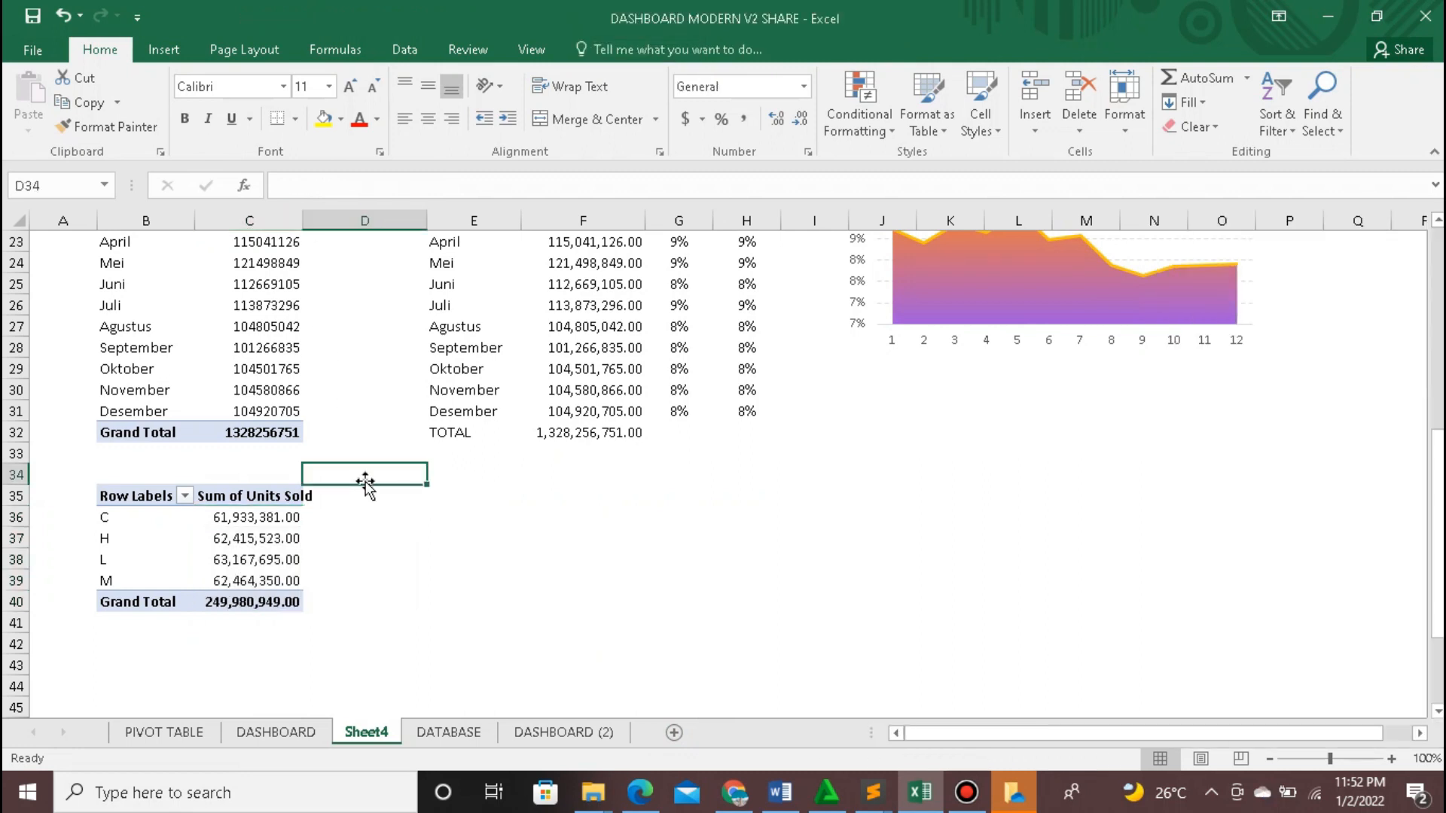
{"action": "scroll", "coordinate": [367, 483], "scroll_direction": "up", "scroll_amount": 1}
{"action": "left_click", "coordinate": [455, 514]}
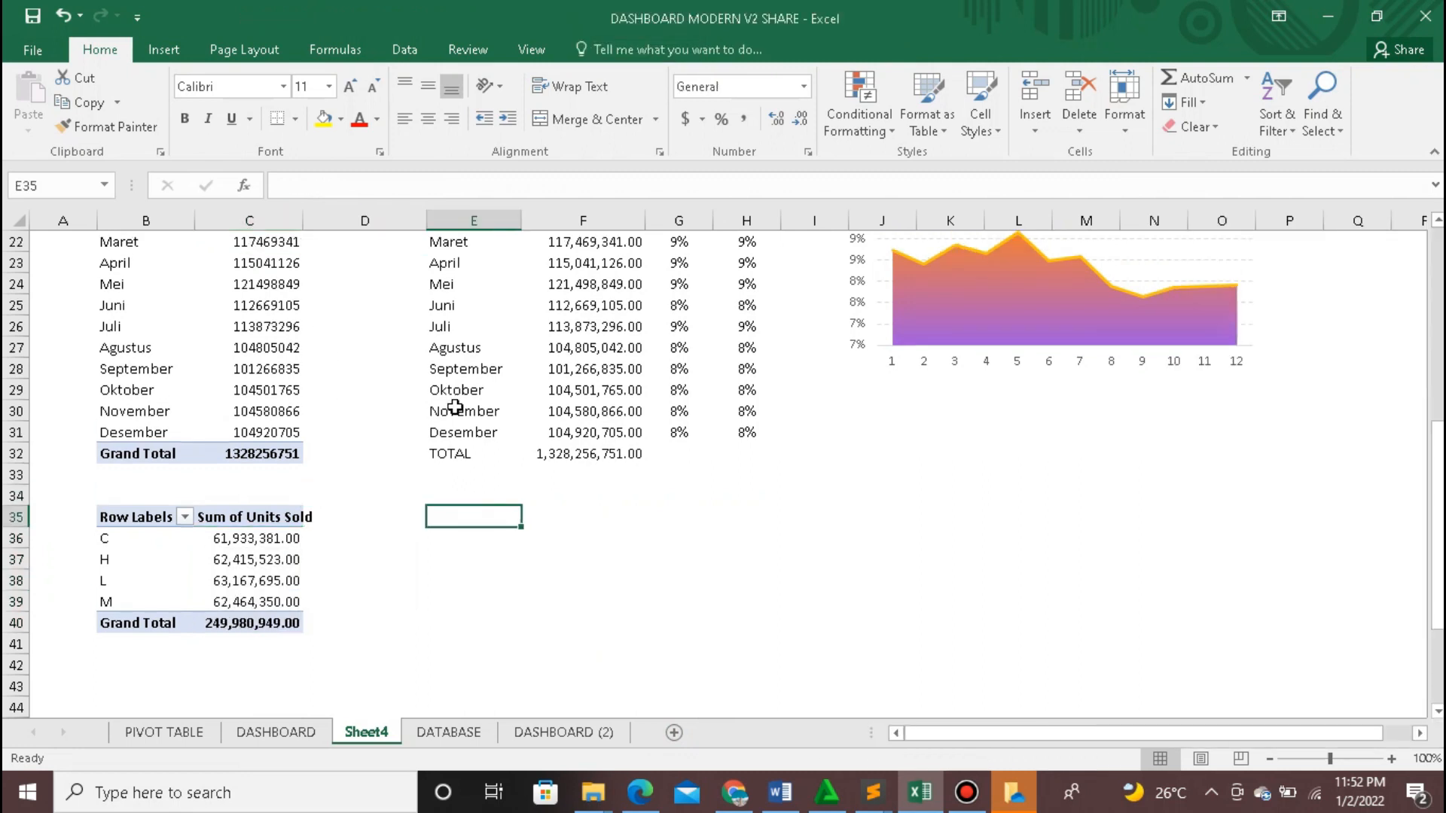
{"action": "left_click", "coordinate": [592, 727]}
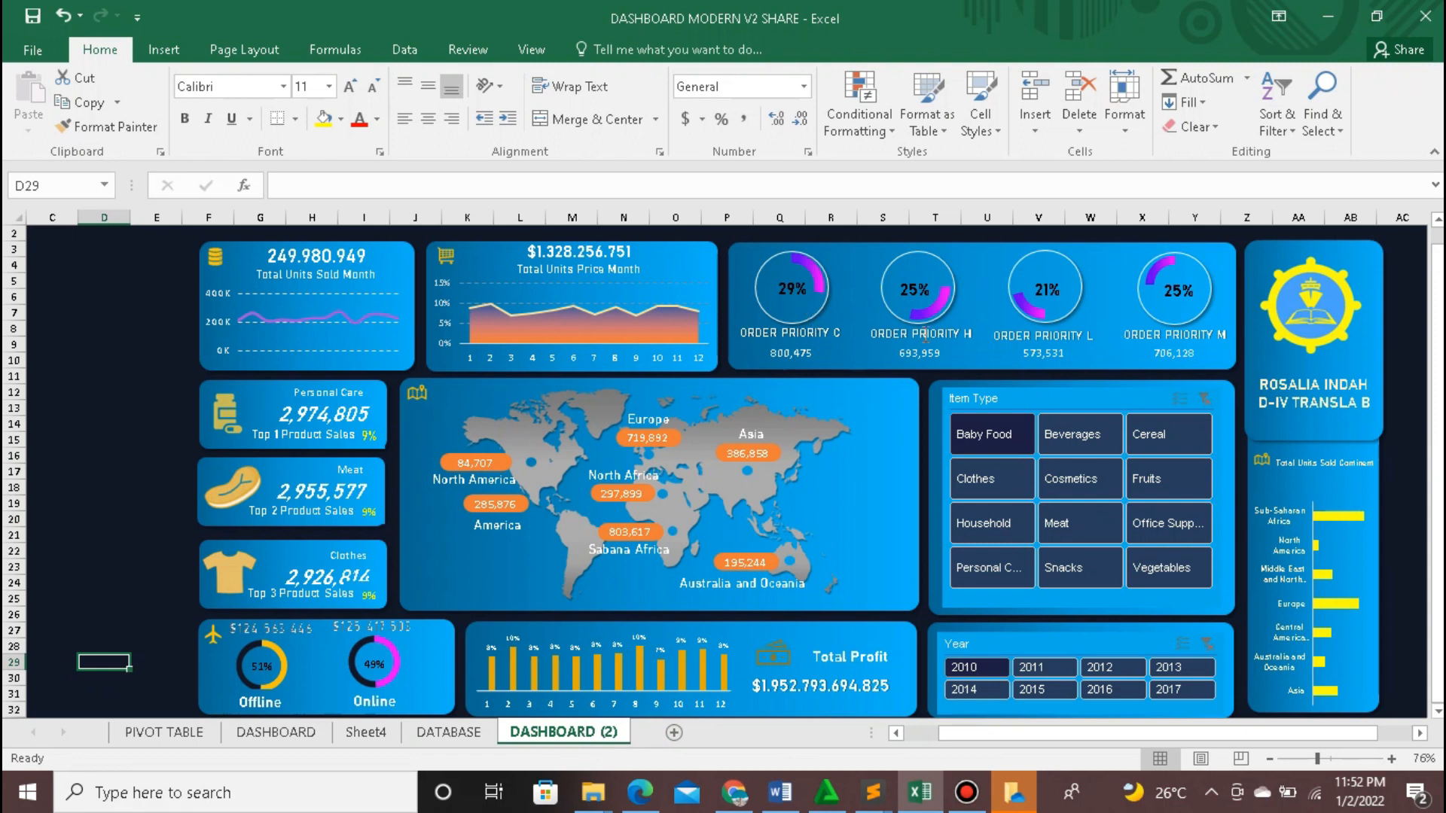
{"action": "left_click", "coordinate": [362, 734]}
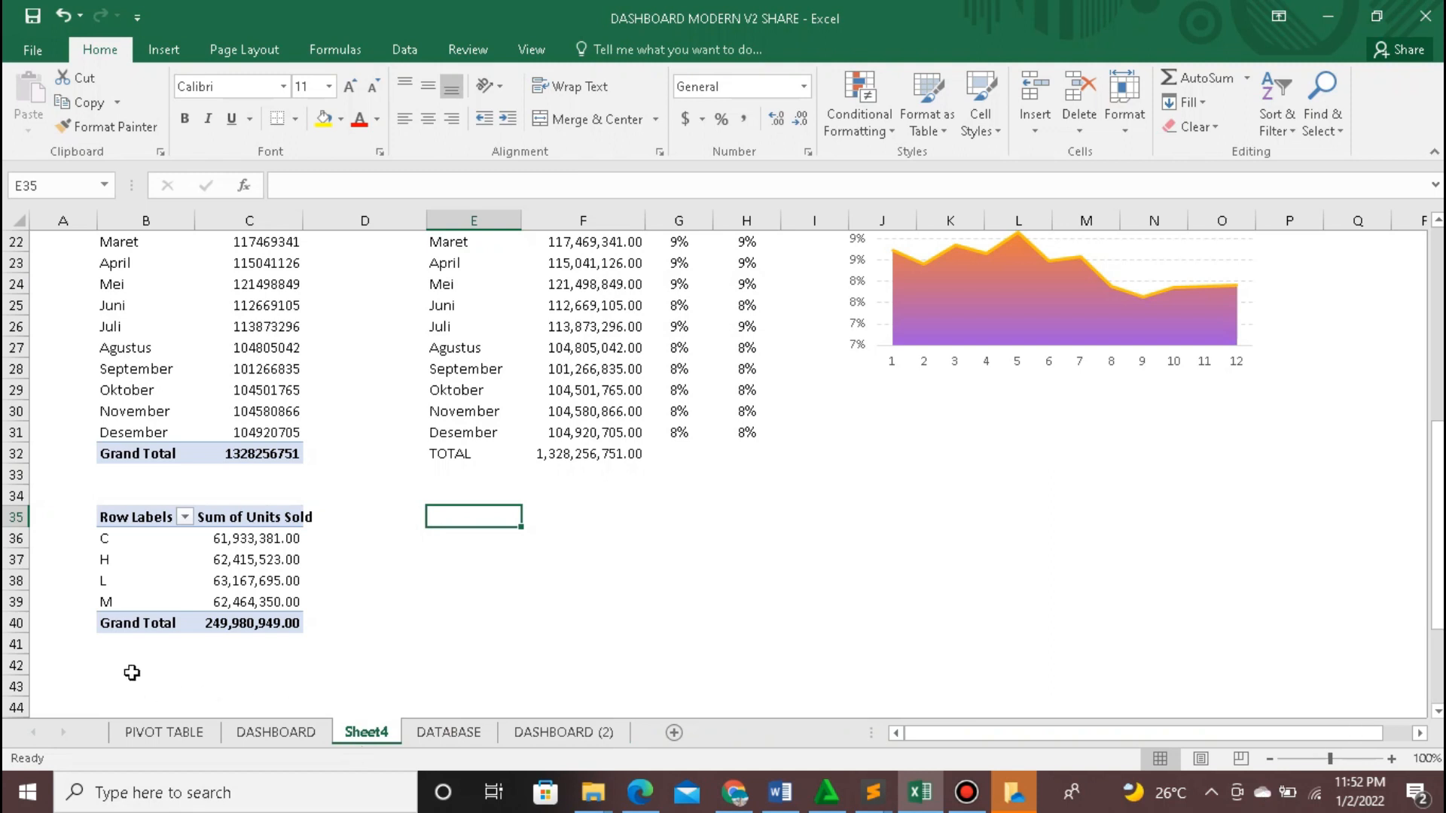
{"action": "left_click_drag", "start_coordinate": [206, 540], "coordinate": [238, 600]}
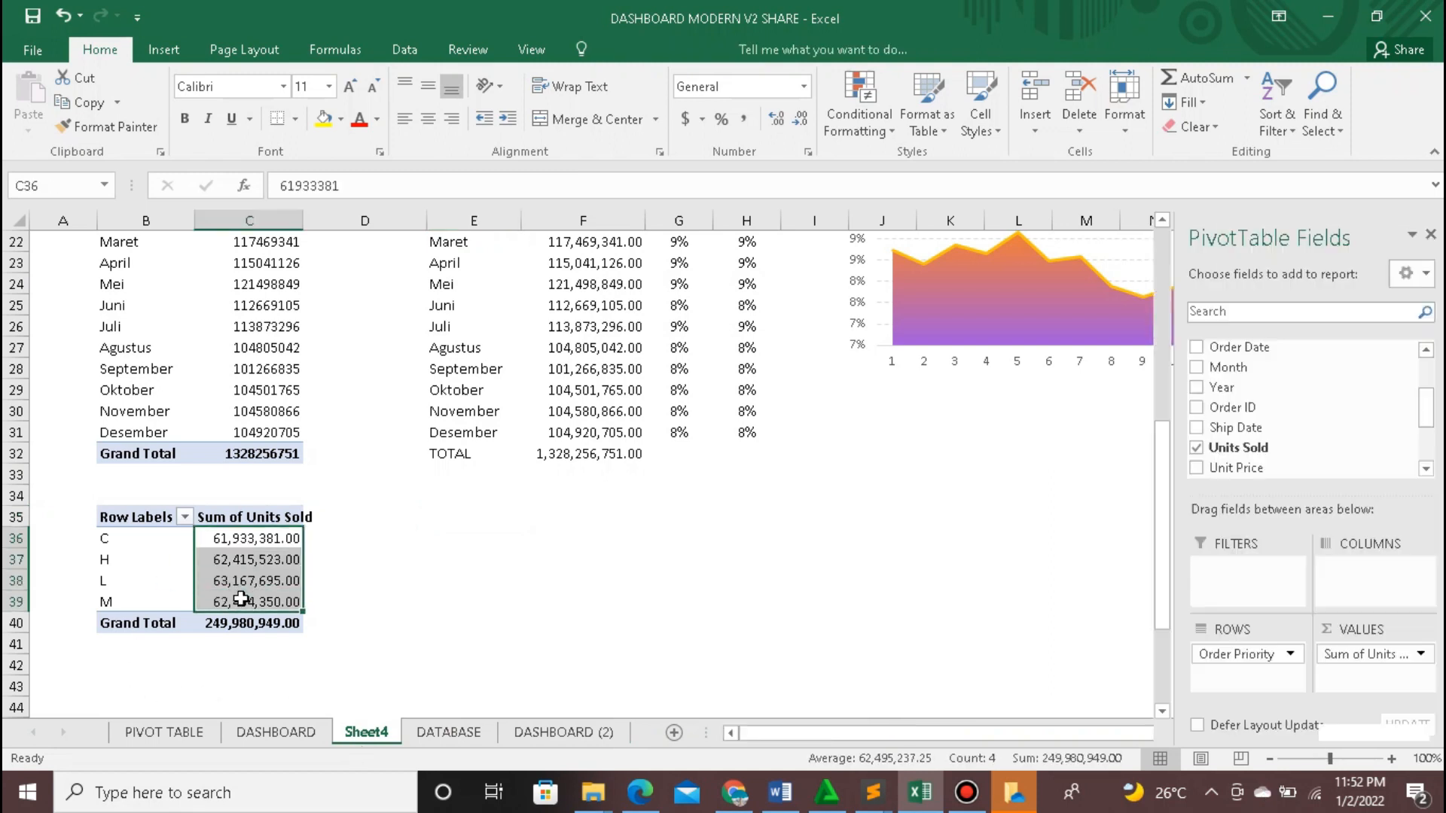
{"action": "right_click", "coordinate": [240, 600]}
{"action": "left_click", "coordinate": [289, 293]}
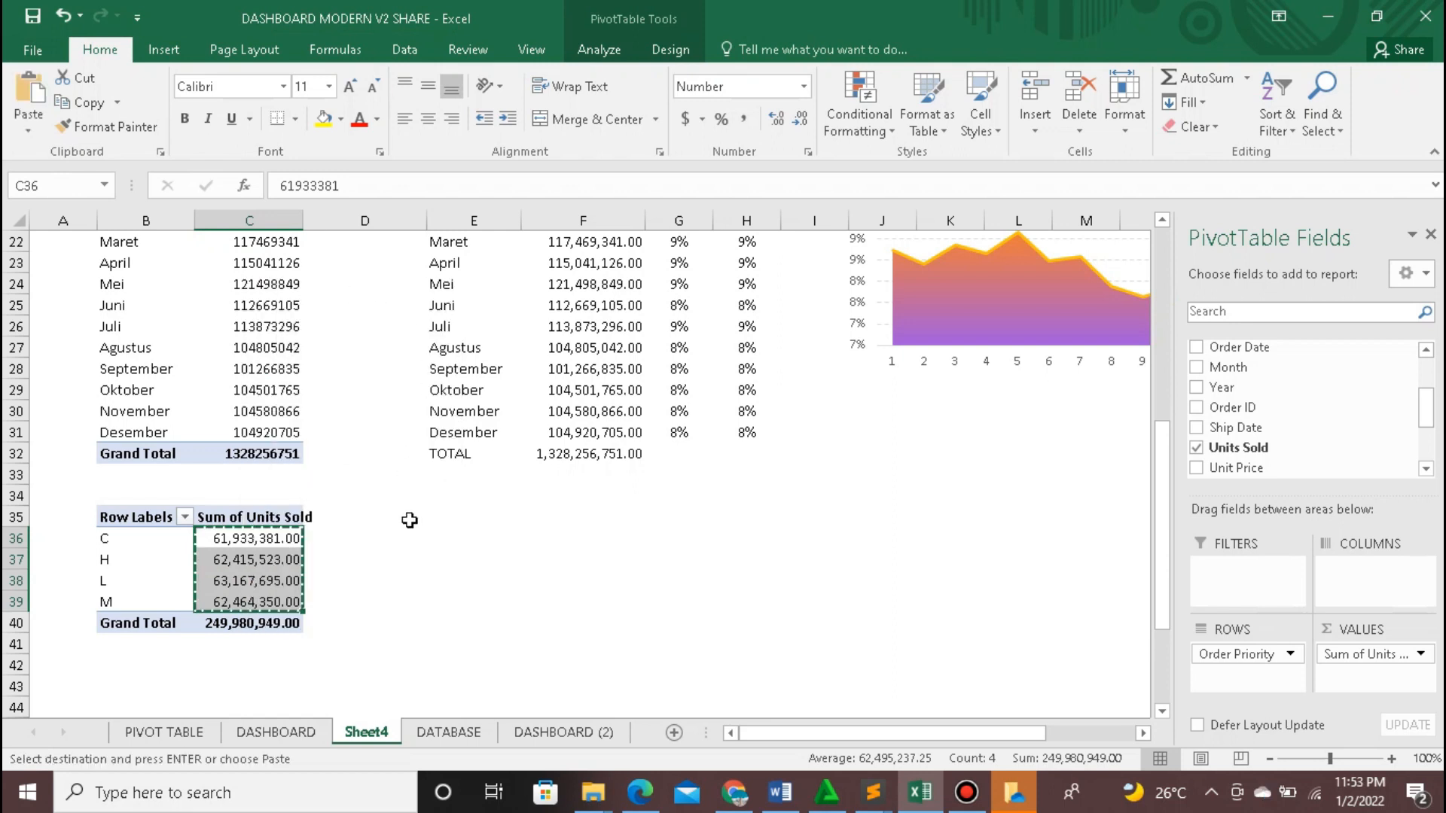
{"action": "left_click", "coordinate": [450, 521]}
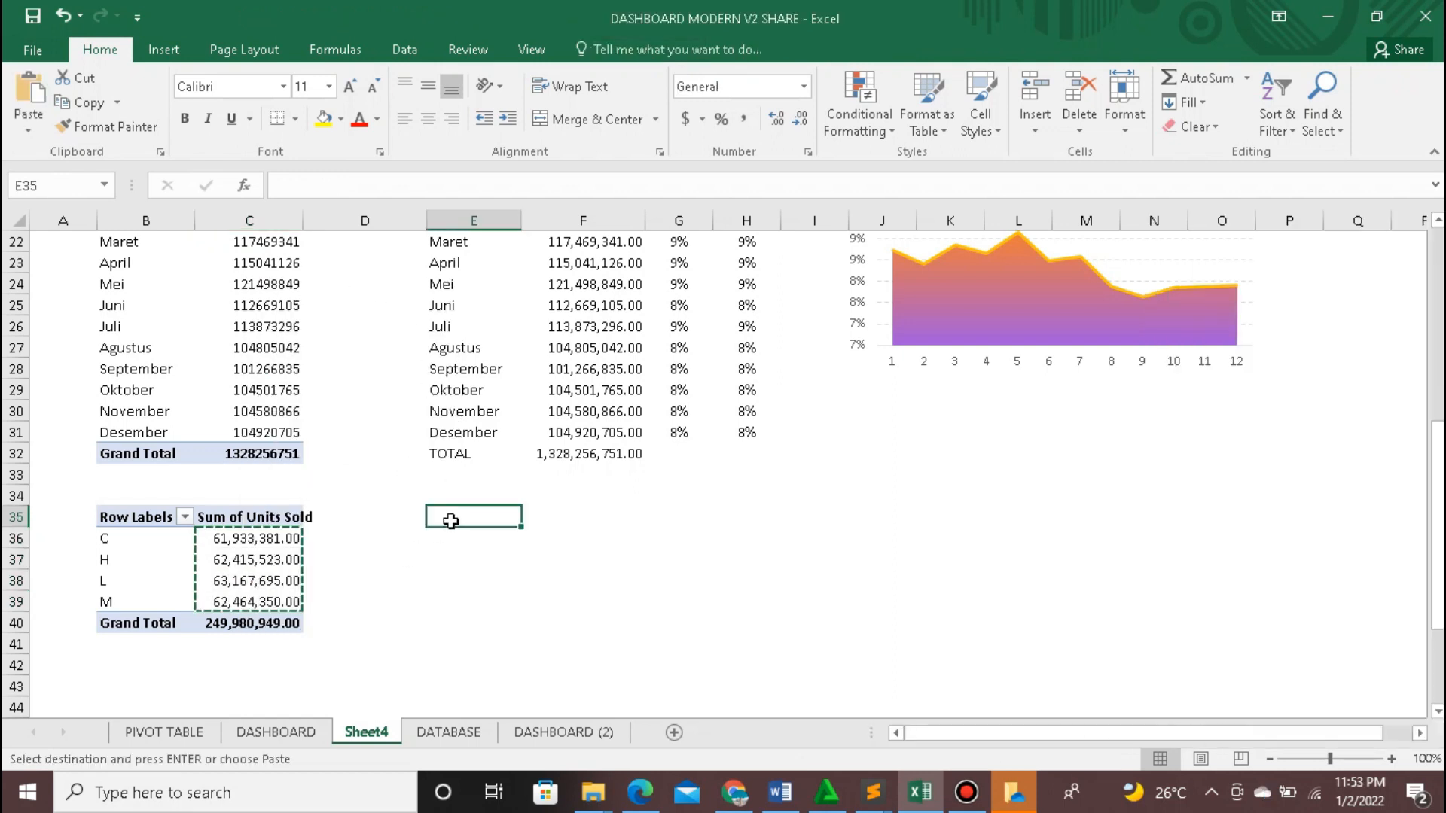
{"action": "left_click", "coordinate": [450, 554]}
{"action": "right_click", "coordinate": [448, 535]}
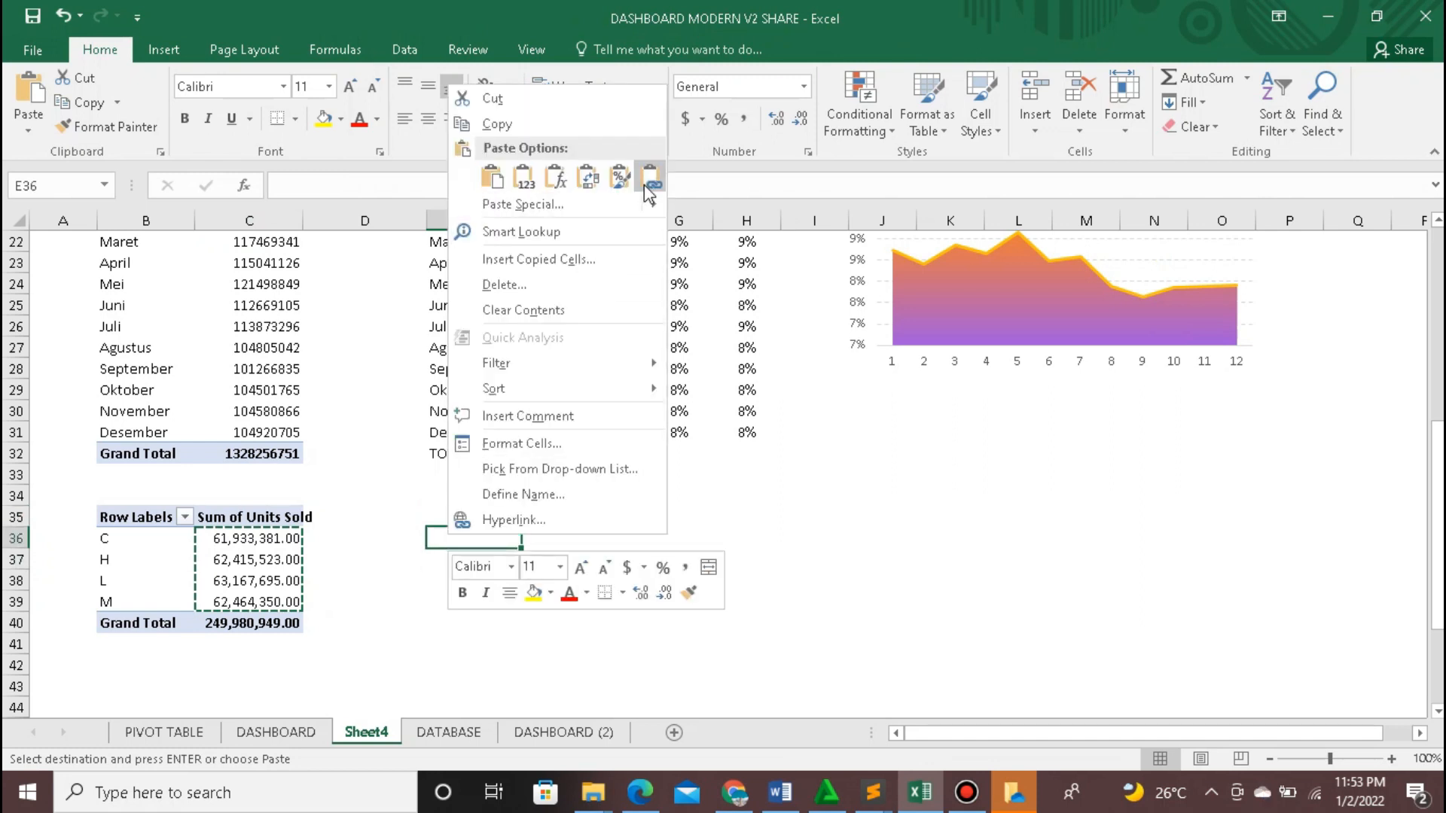
{"action": "left_click", "coordinate": [649, 180]}
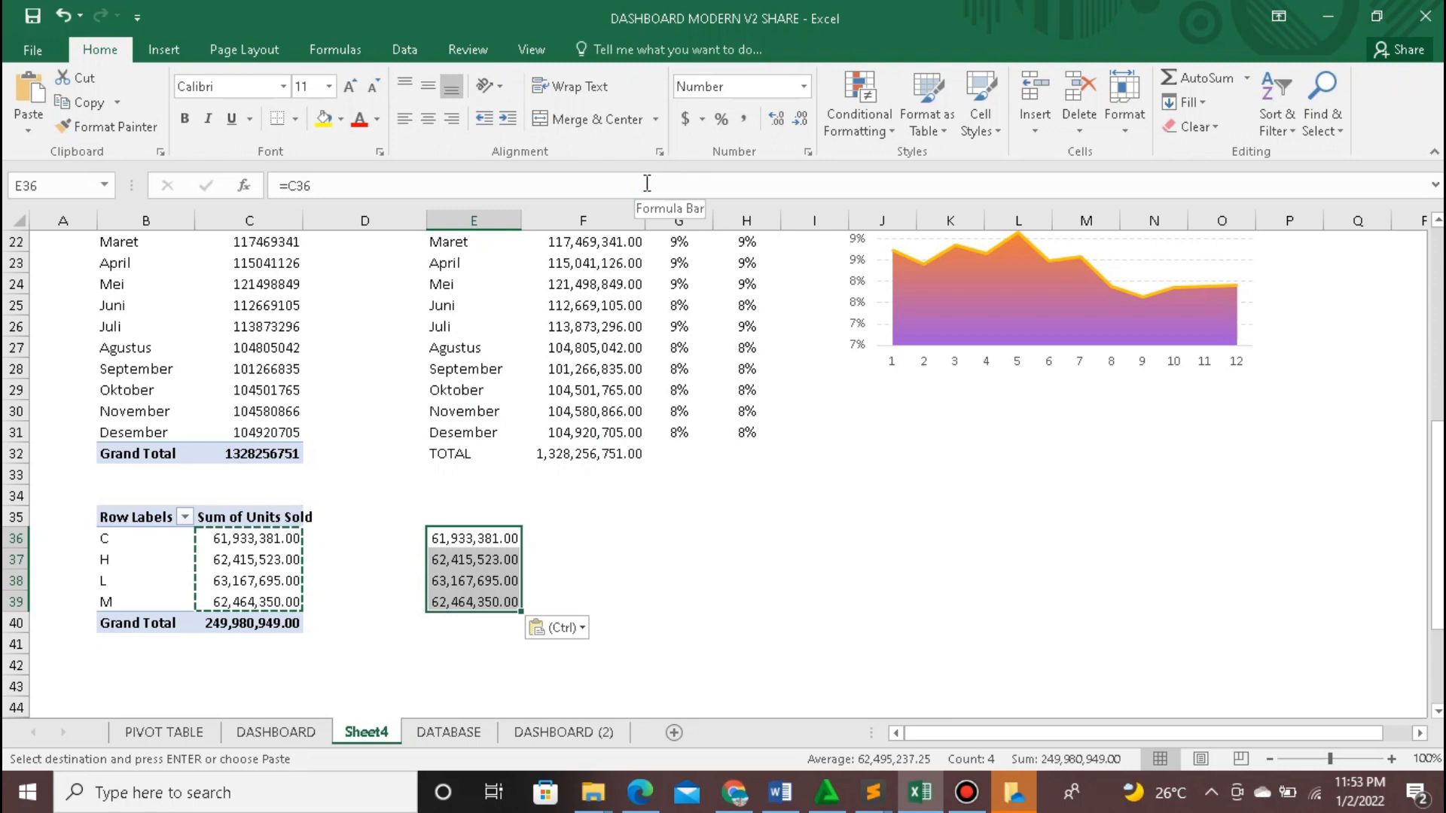
Step: Total the linked units sold in E40 with =SUM(E36:E39) and widen column E to fit the total
{"action": "left_click", "coordinate": [457, 619]}
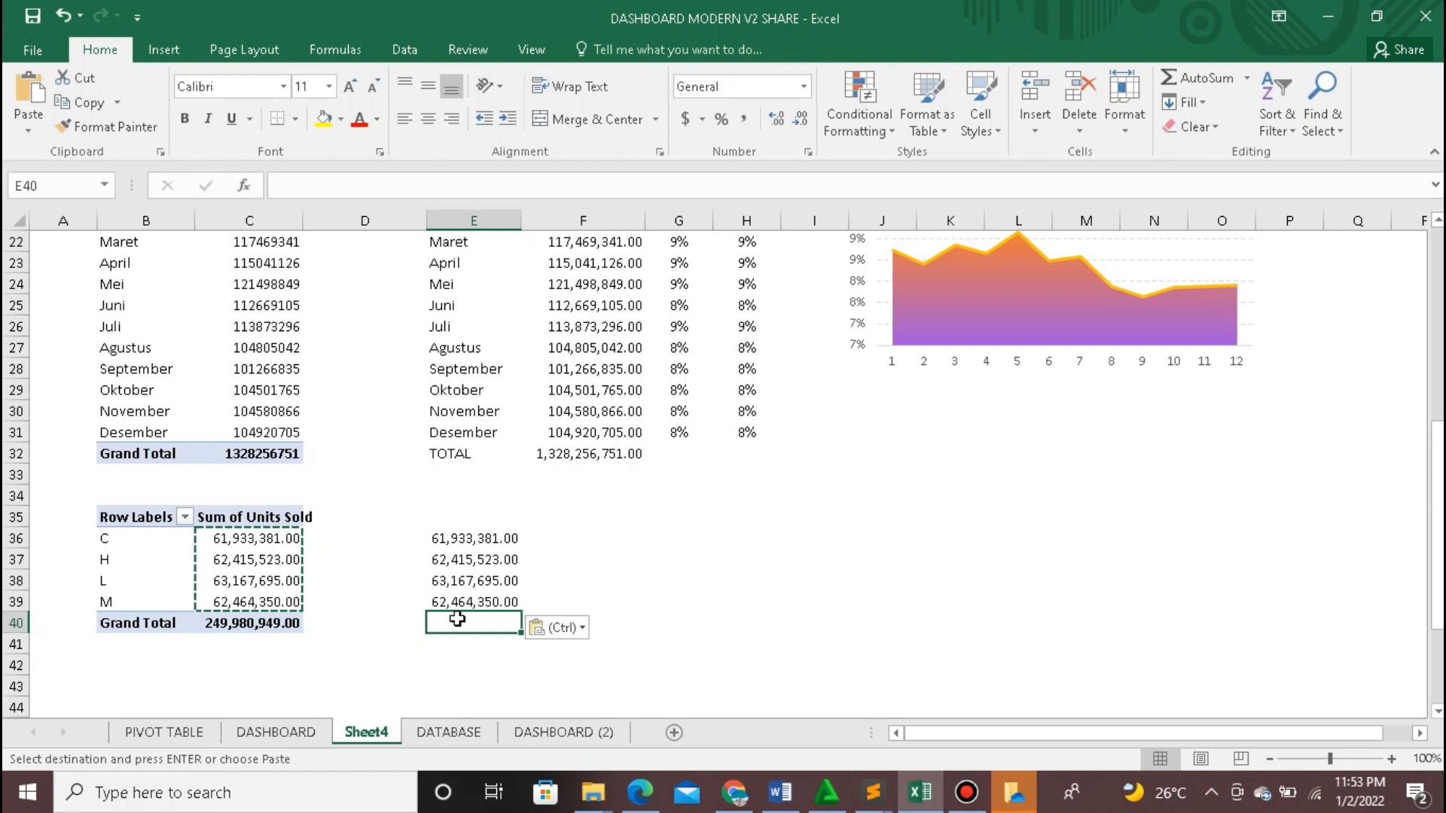
{"action": "type", "text": "="}
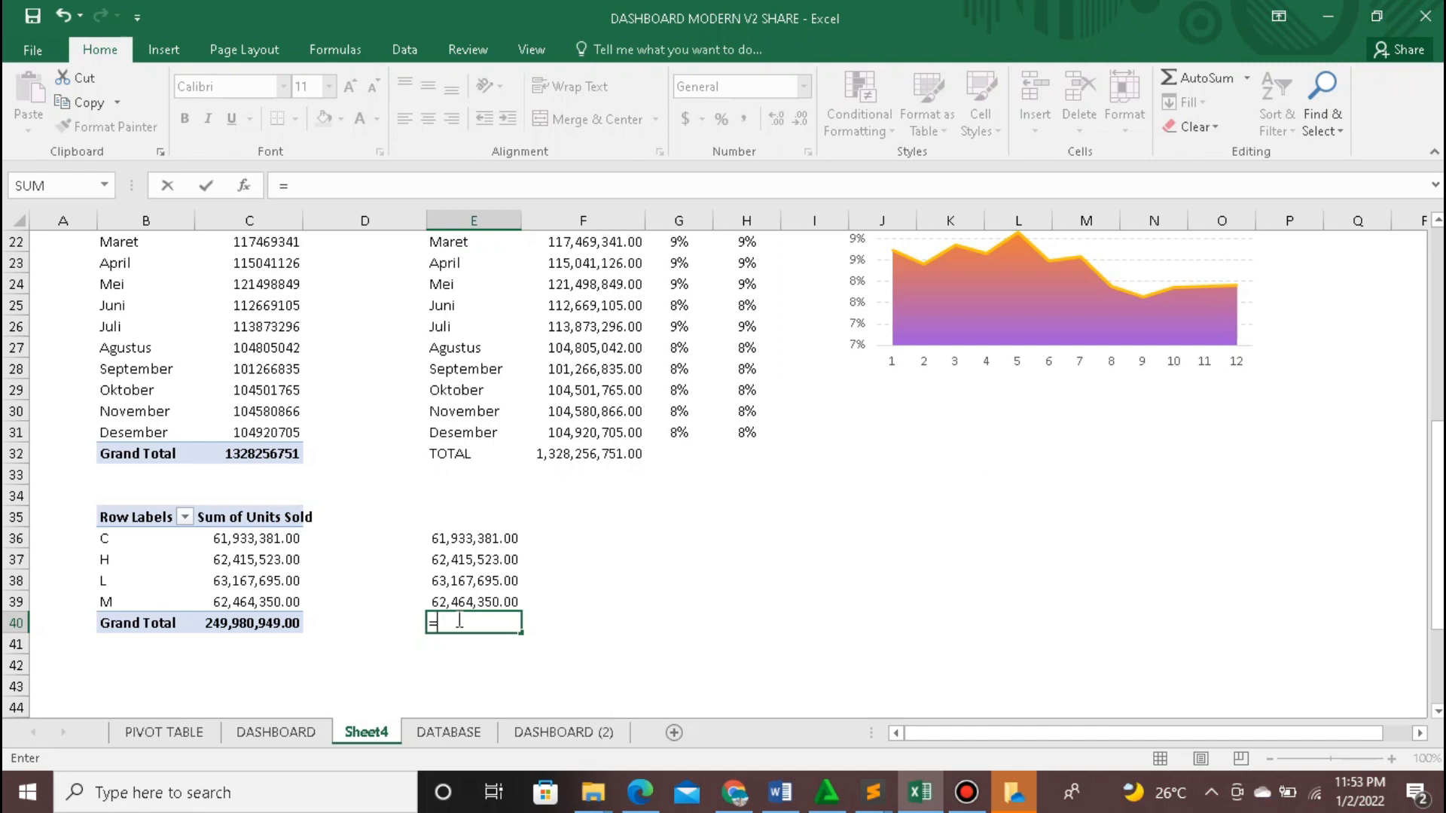
{"action": "left_click", "coordinate": [335, 186]}
{"action": "type", "text": "SUM9"}
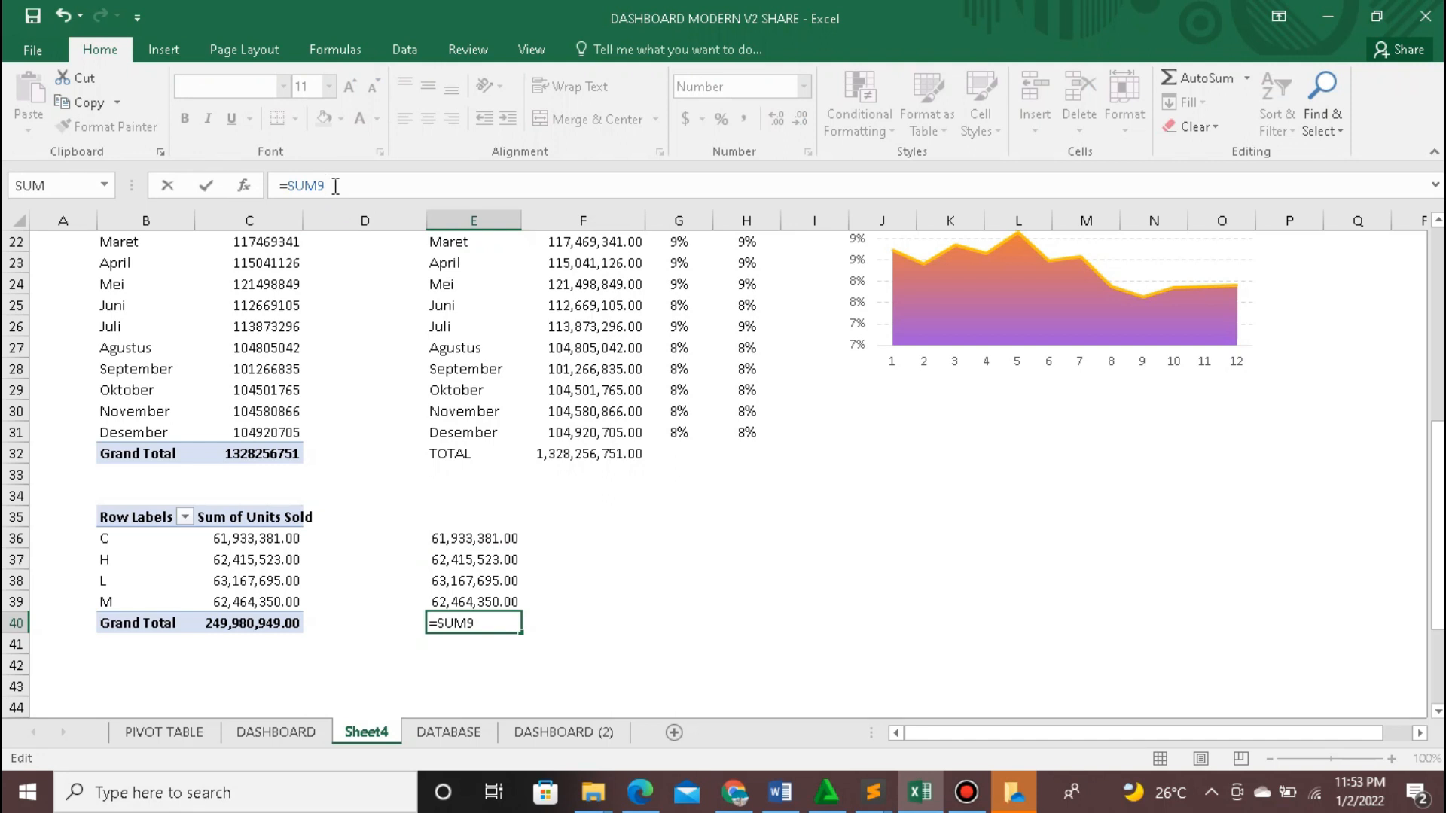
{"action": "key", "text": "BackSpace"}
{"action": "type", "text": "("}
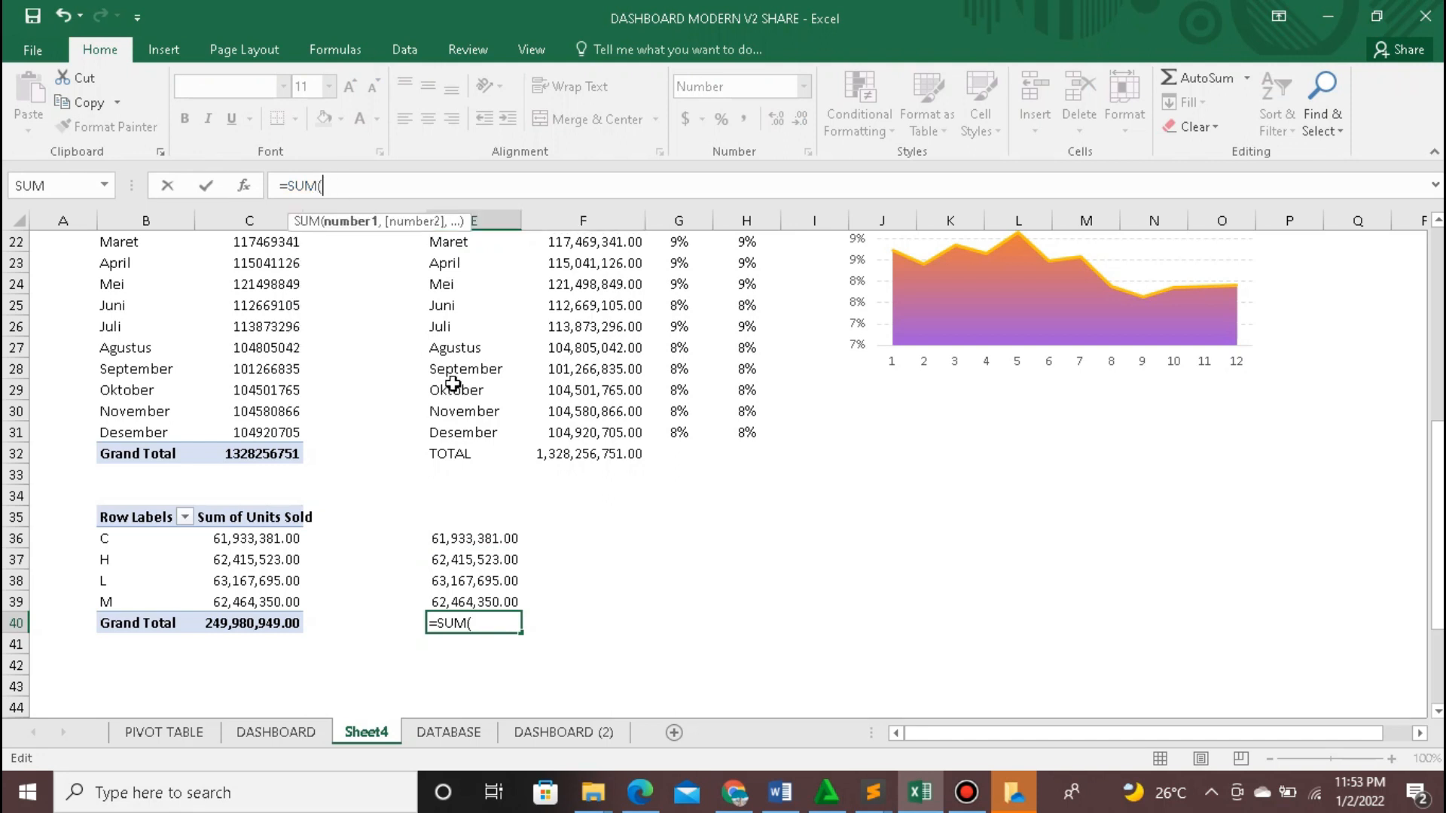
{"action": "left_click_drag", "start_coordinate": [471, 539], "coordinate": [477, 602]}
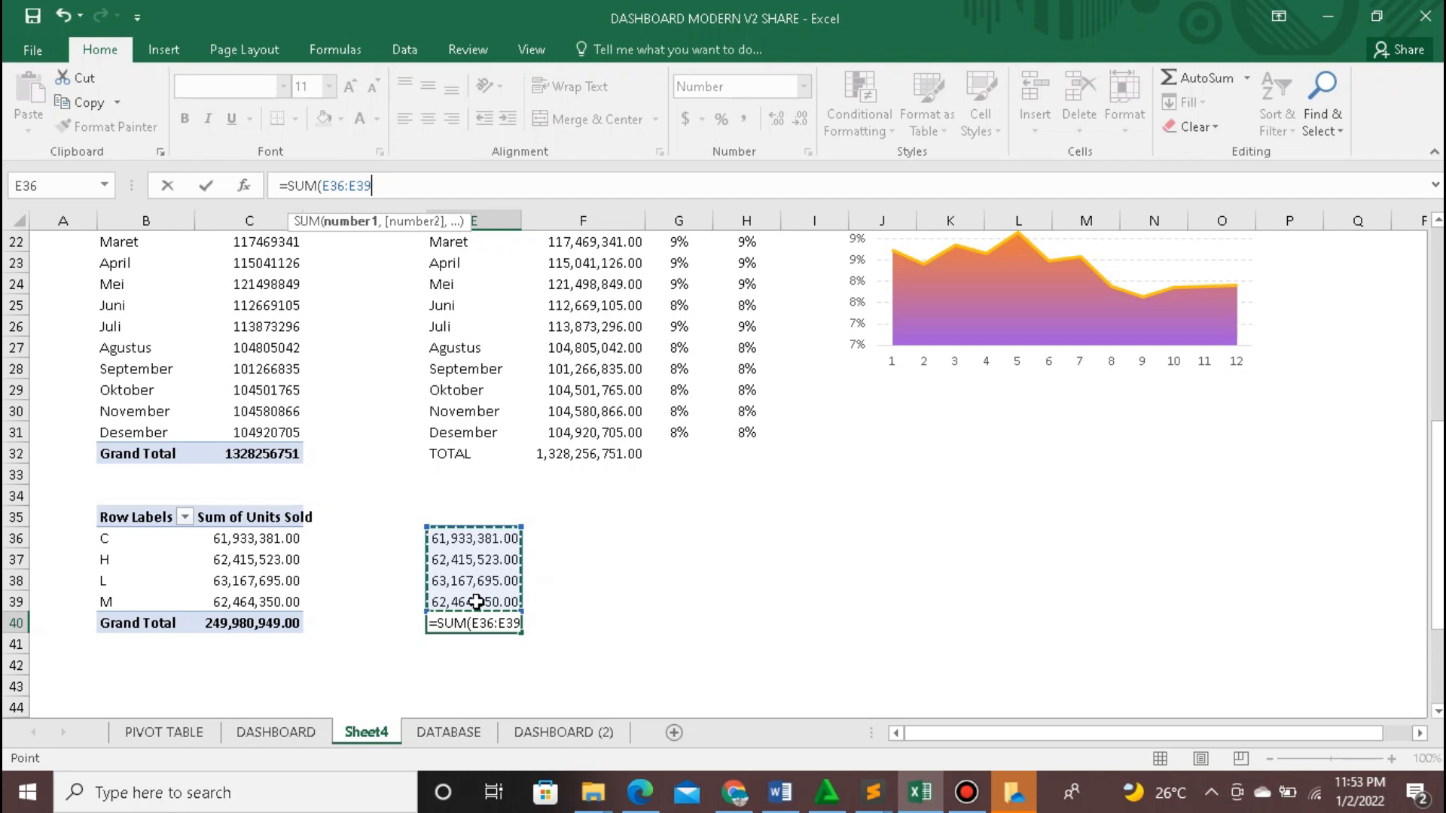
{"action": "type", "text": ")"}
{"action": "key", "text": "Return"}
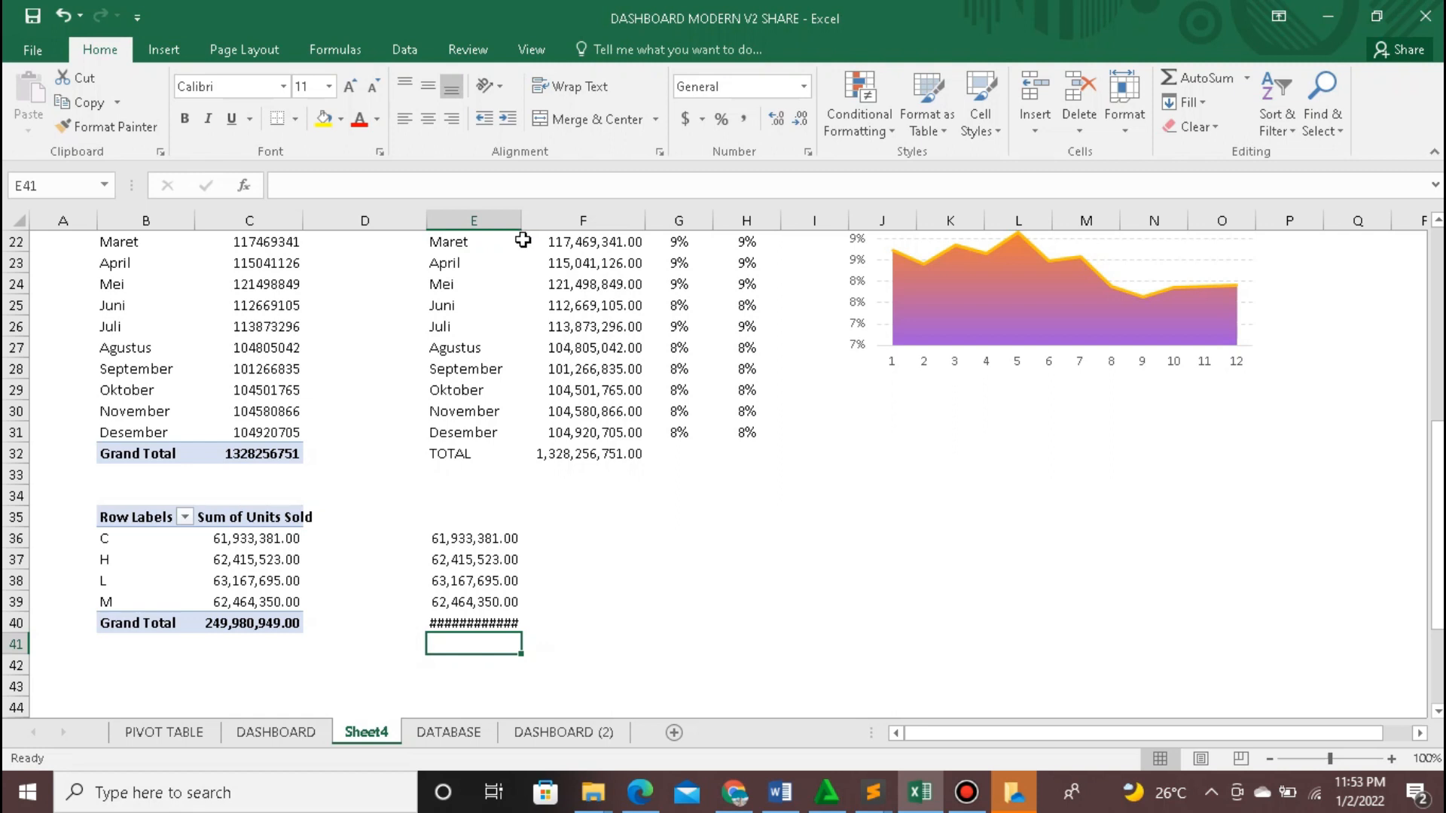
{"action": "left_click_drag", "start_coordinate": [520, 226], "coordinate": [544, 227]}
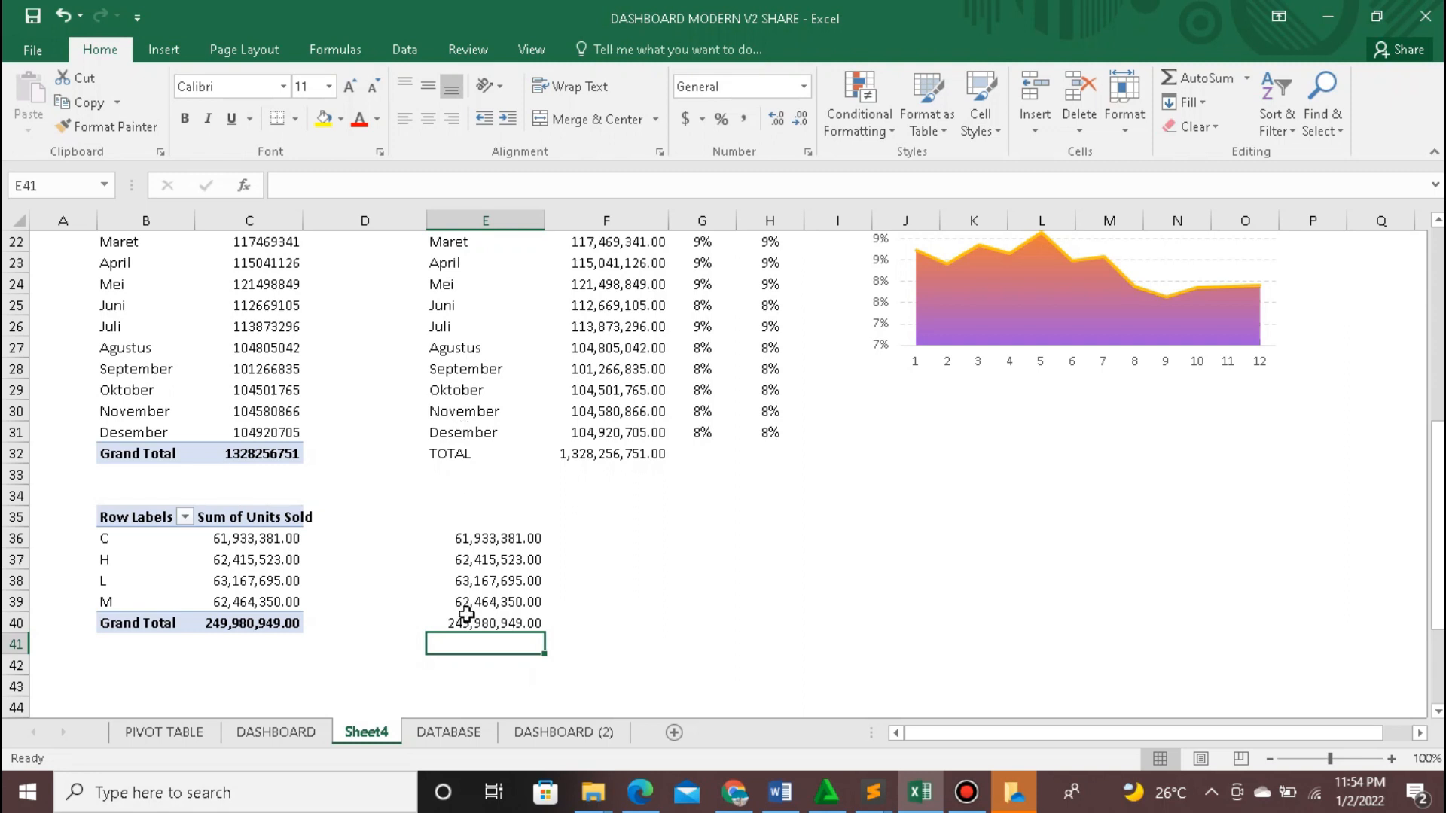
Step: Calculate the first priority's share of the total in F36 with =E36/$E$40
{"action": "left_click", "coordinate": [594, 540]}
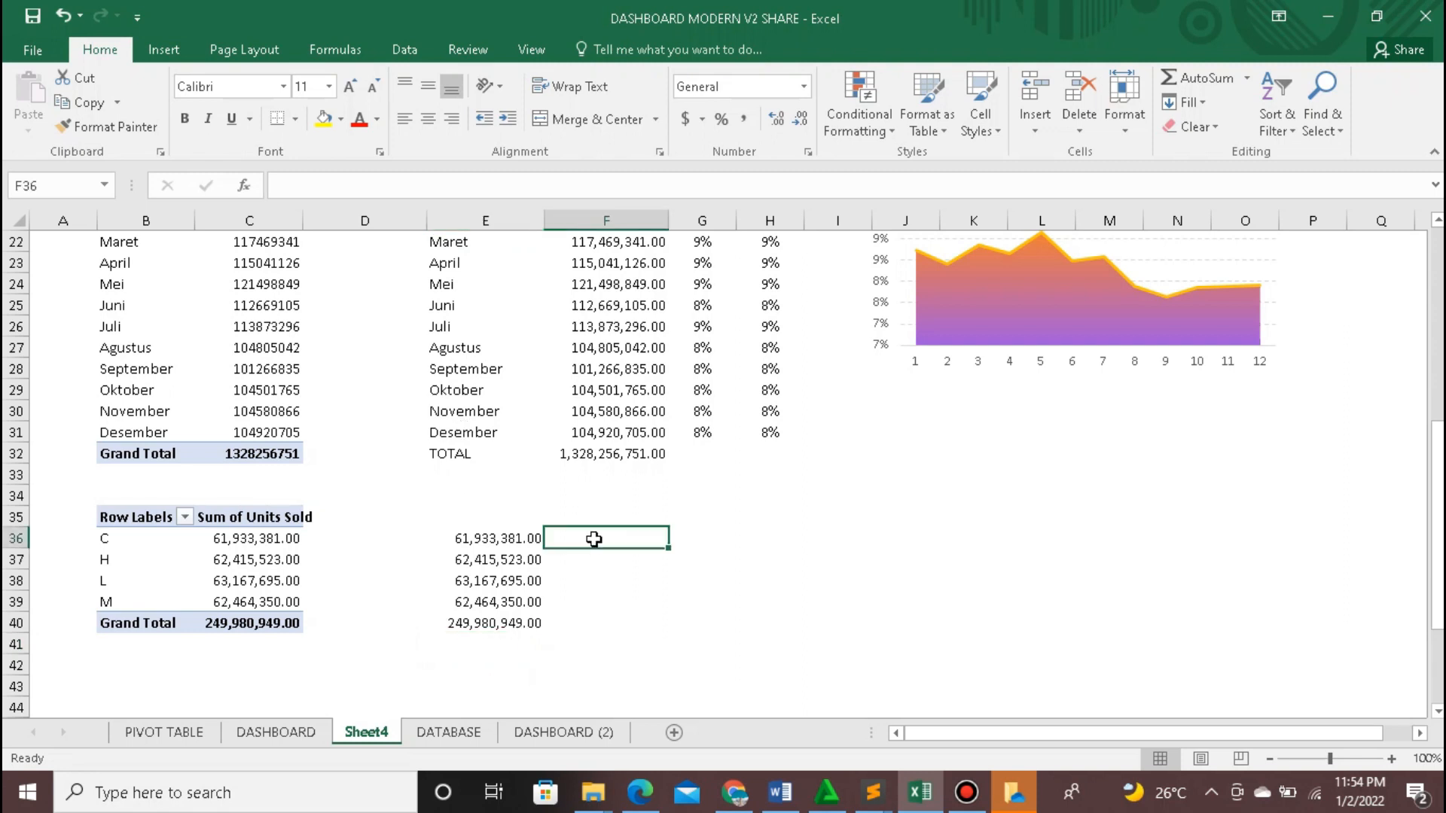
{"action": "left_click", "coordinate": [343, 188]}
{"action": "type", "text": "="}
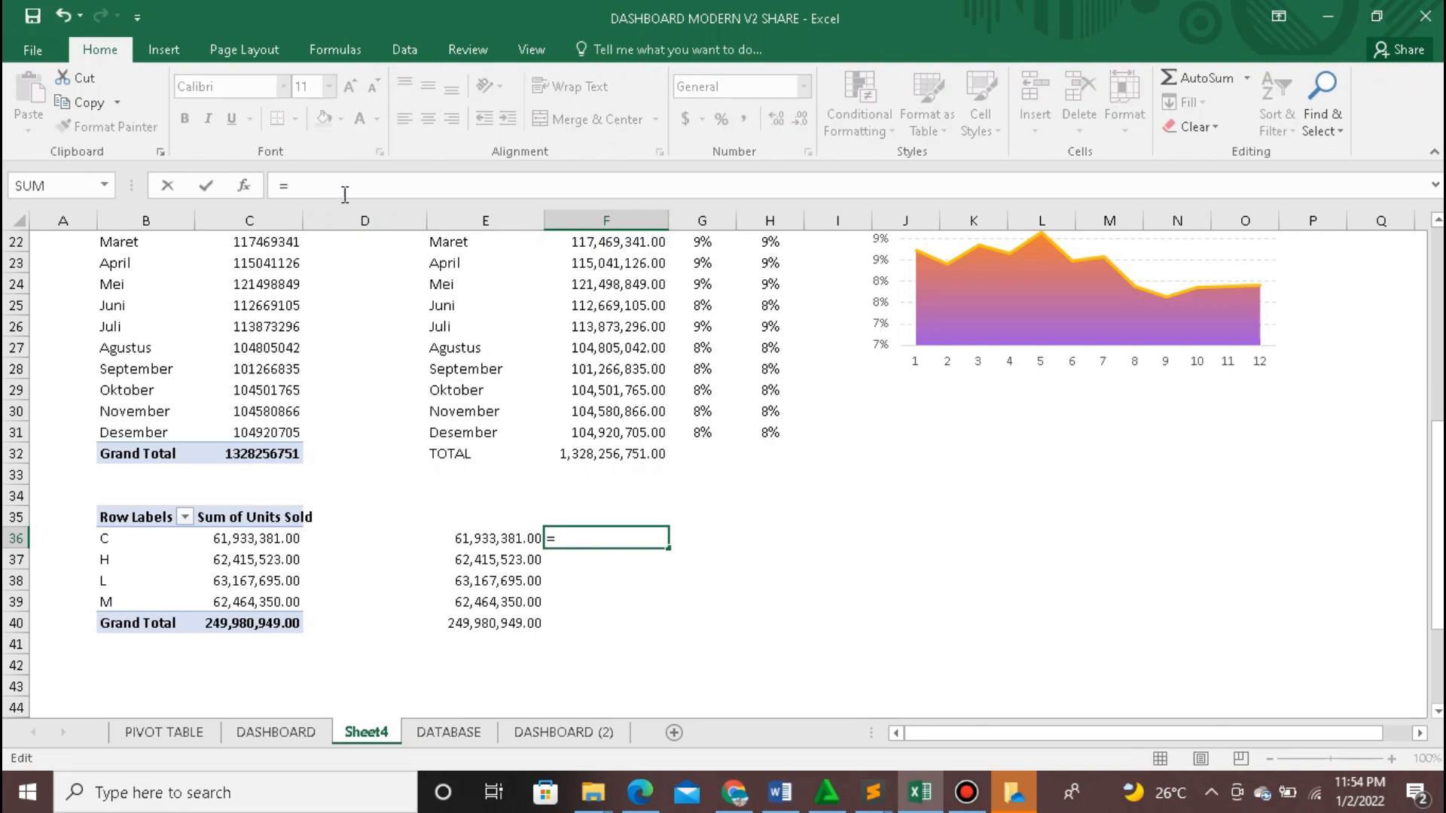
{"action": "left_click", "coordinate": [484, 540]}
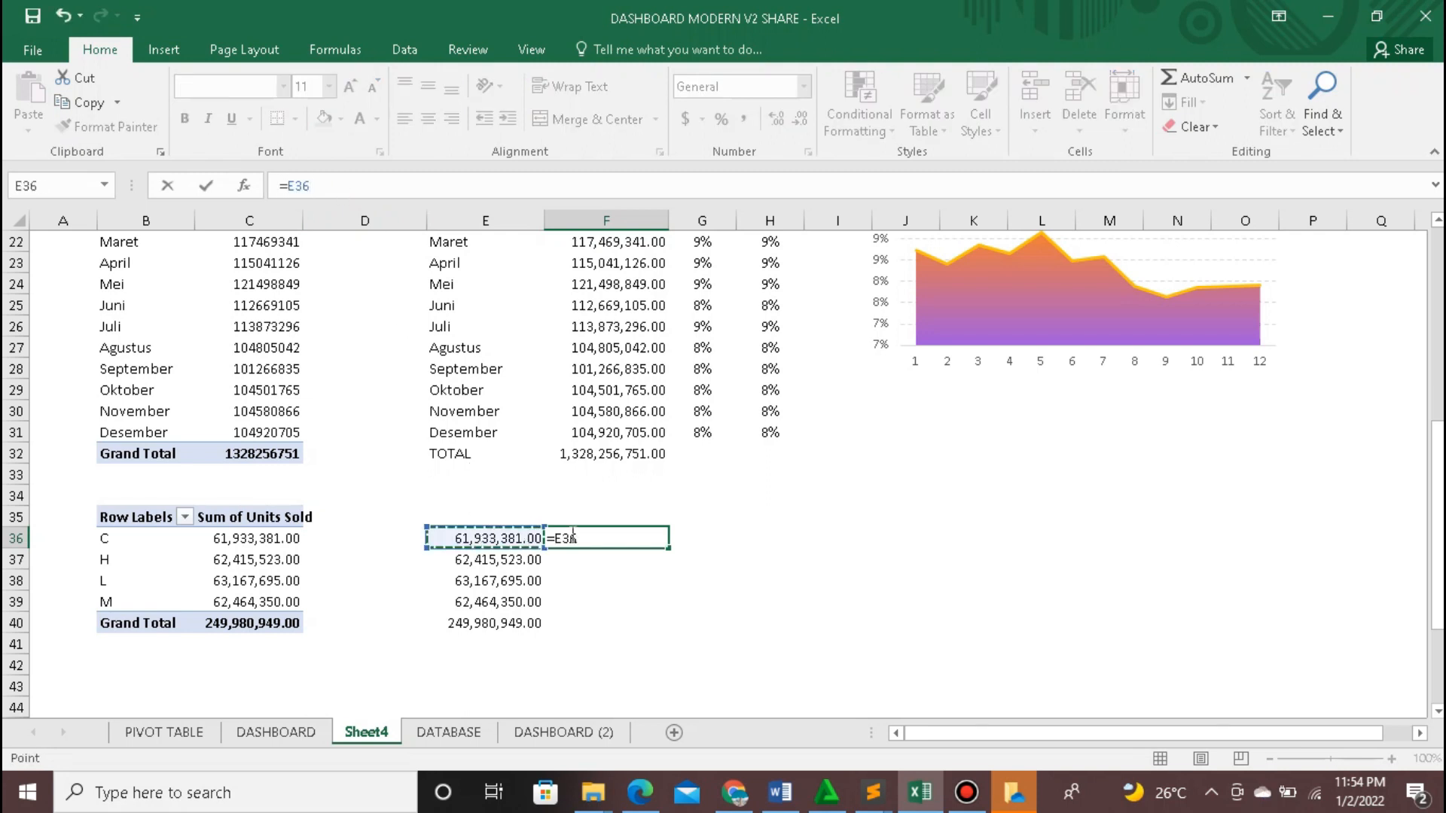
{"action": "type", "text": "/"}
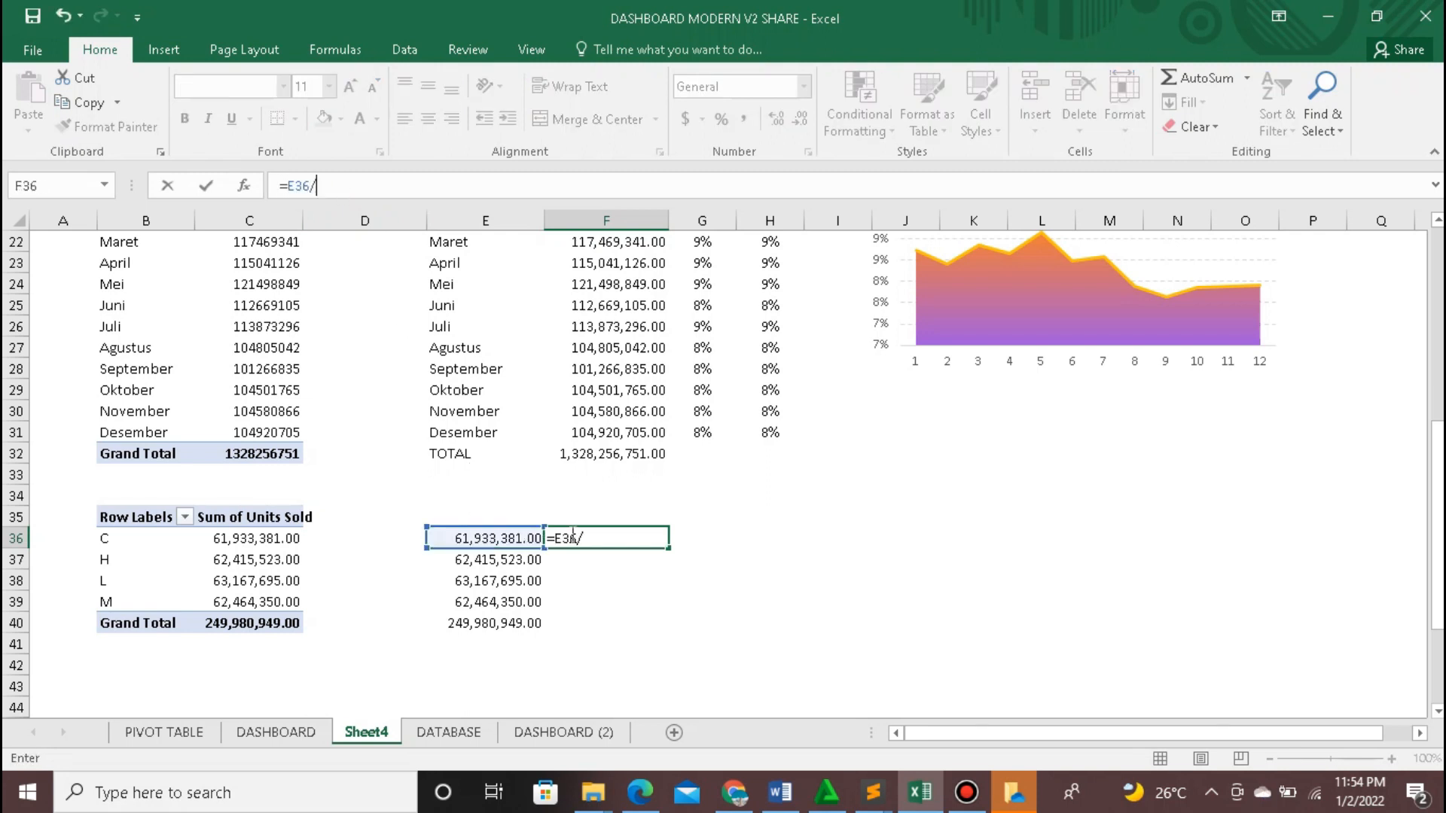
{"action": "left_click", "coordinate": [512, 623]}
{"action": "key", "text": "F4"}
{"action": "key", "text": "Return"}
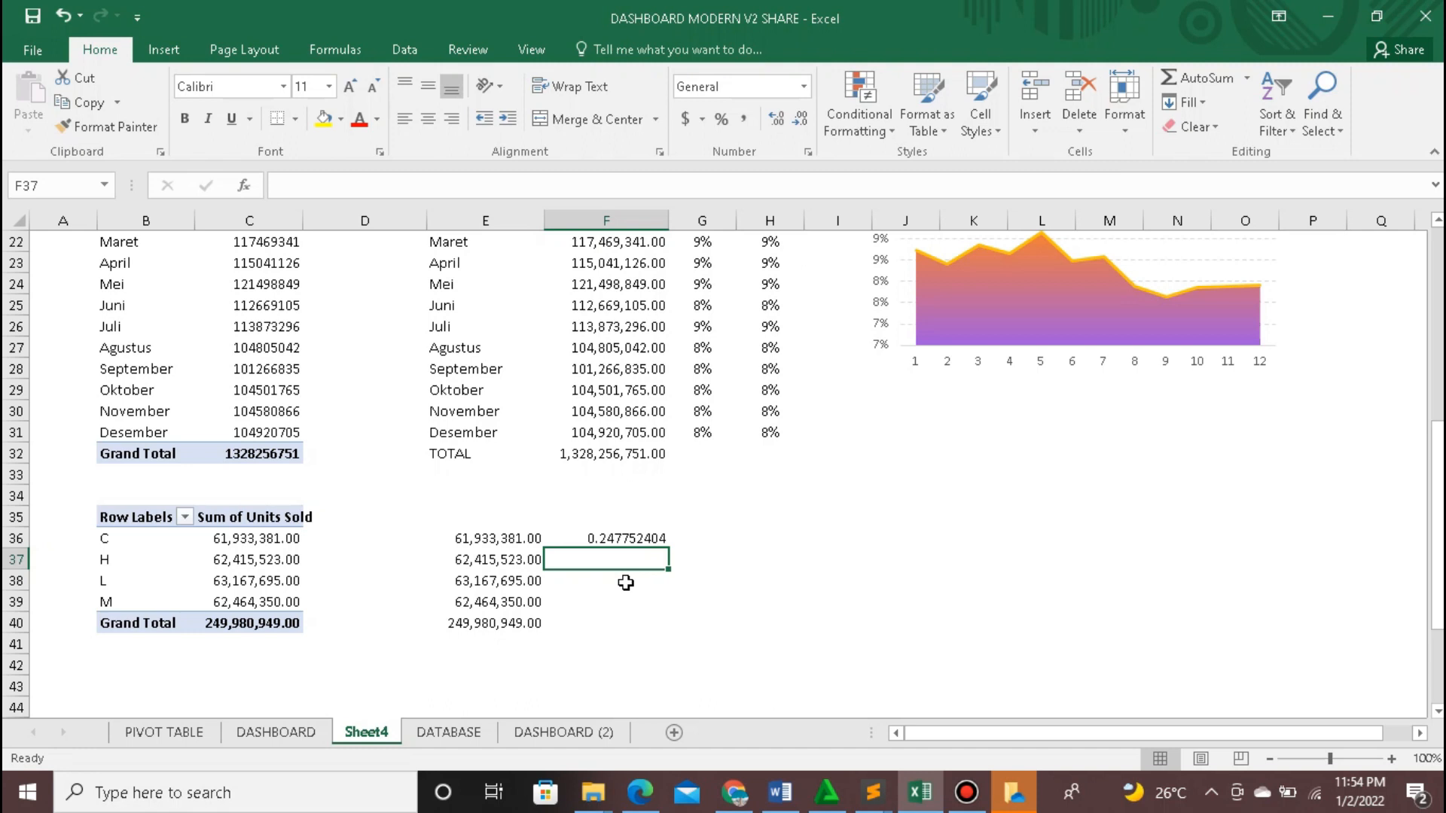
Step: Format F36 as a percentage, fill it down to F39 and centre the shares
{"action": "left_click", "coordinate": [613, 540]}
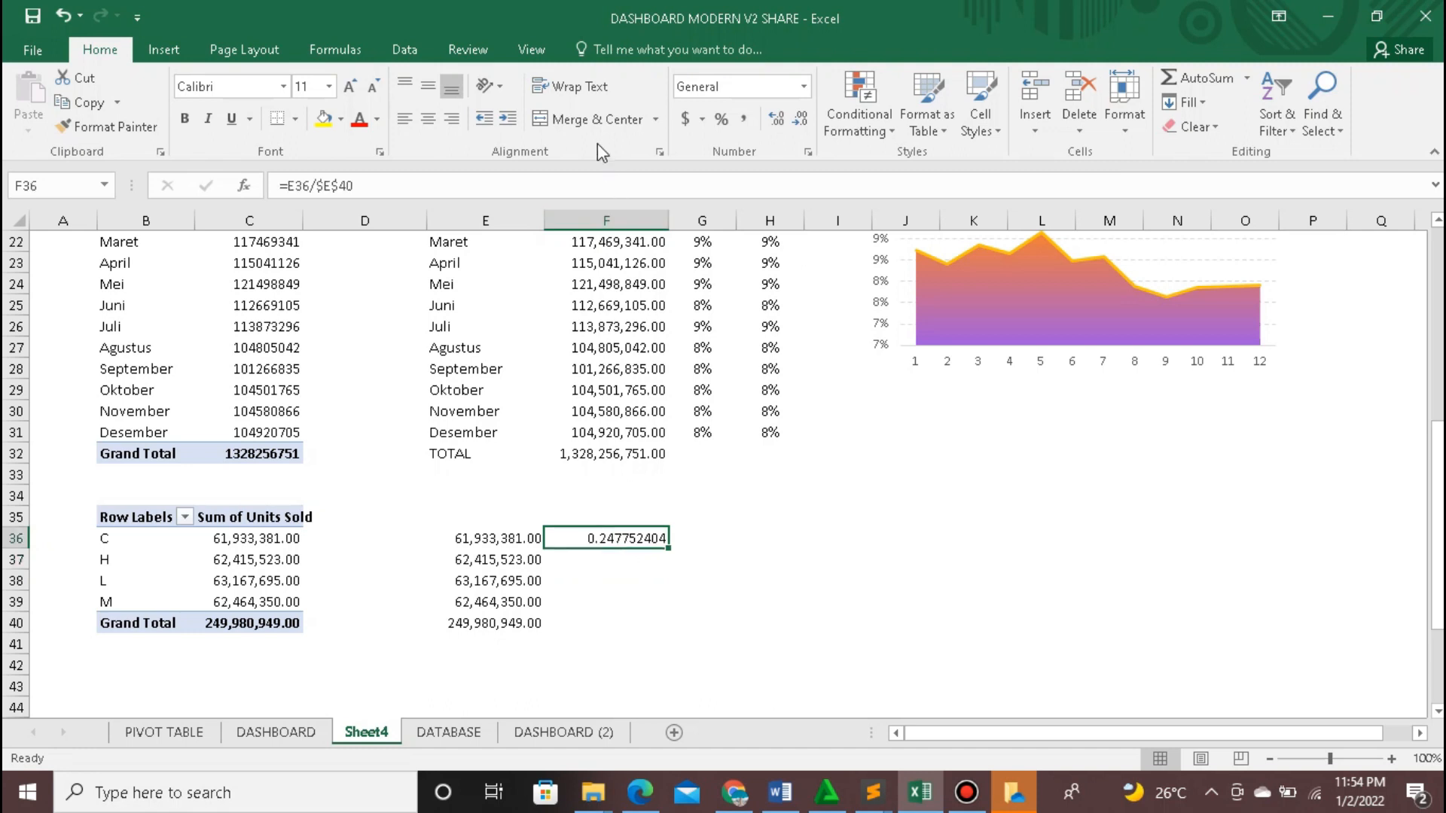
{"action": "left_click", "coordinate": [723, 122]}
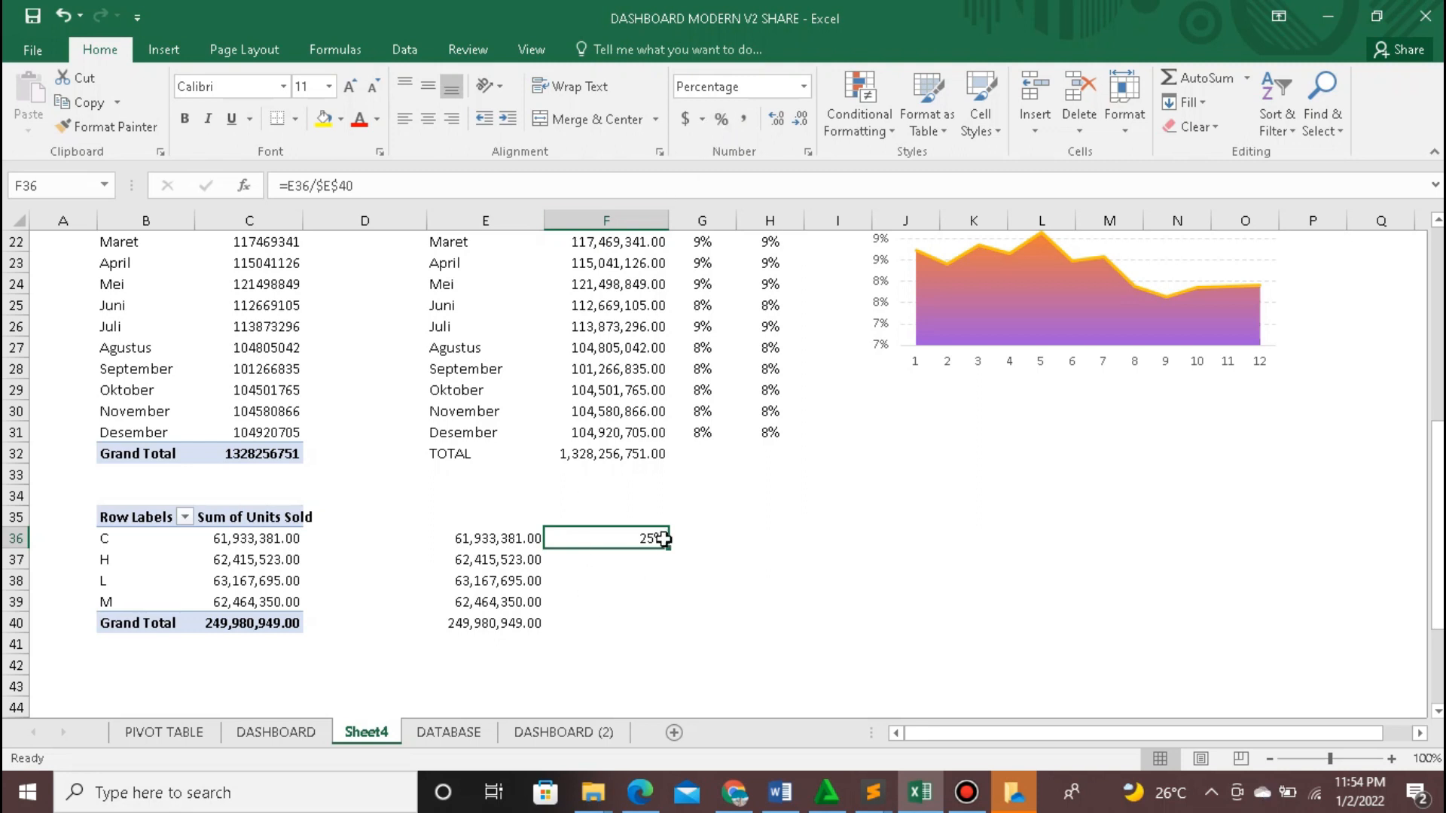
{"action": "left_click_drag", "start_coordinate": [668, 548], "coordinate": [667, 611]}
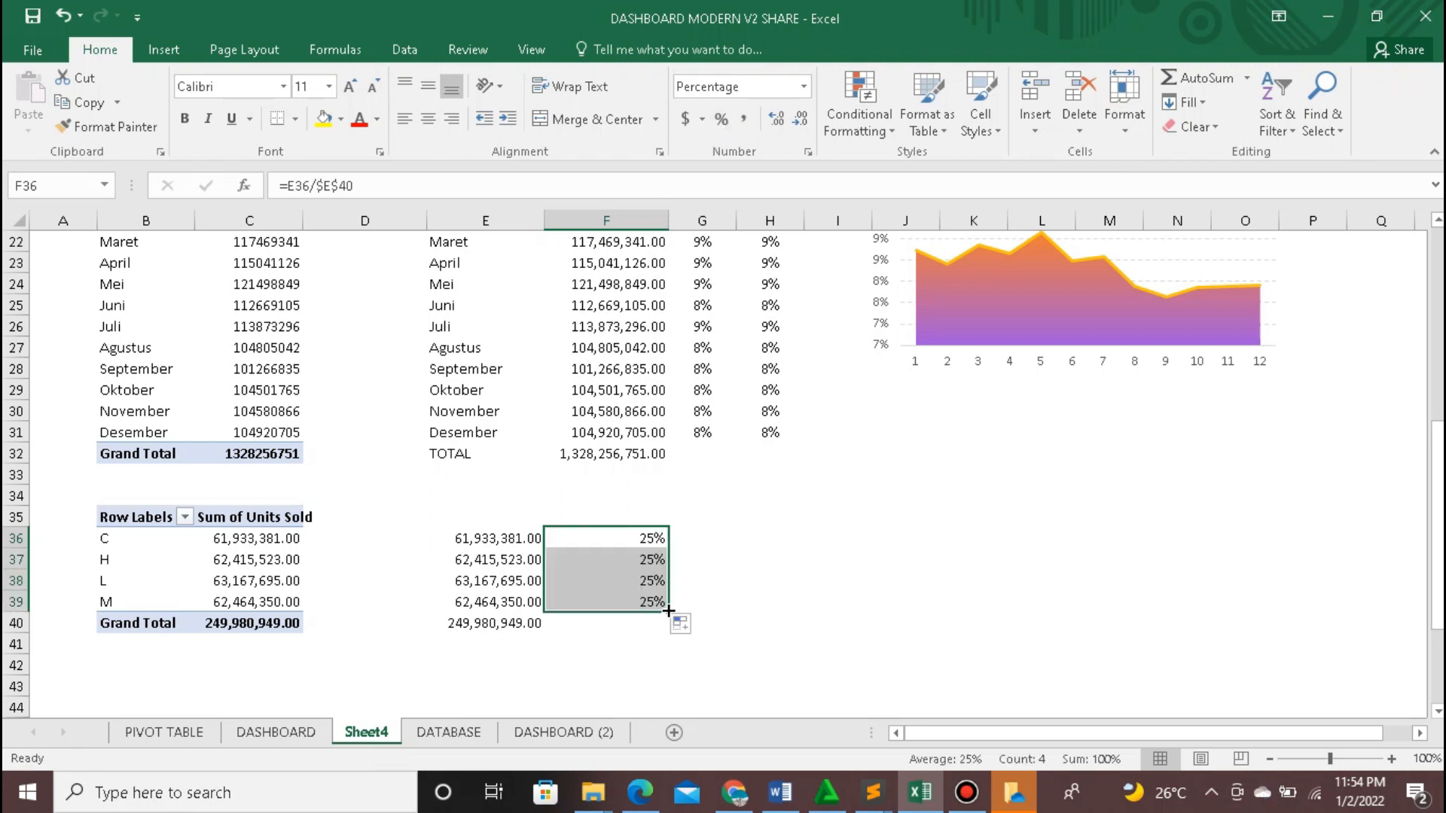
{"action": "left_click", "coordinate": [427, 119]}
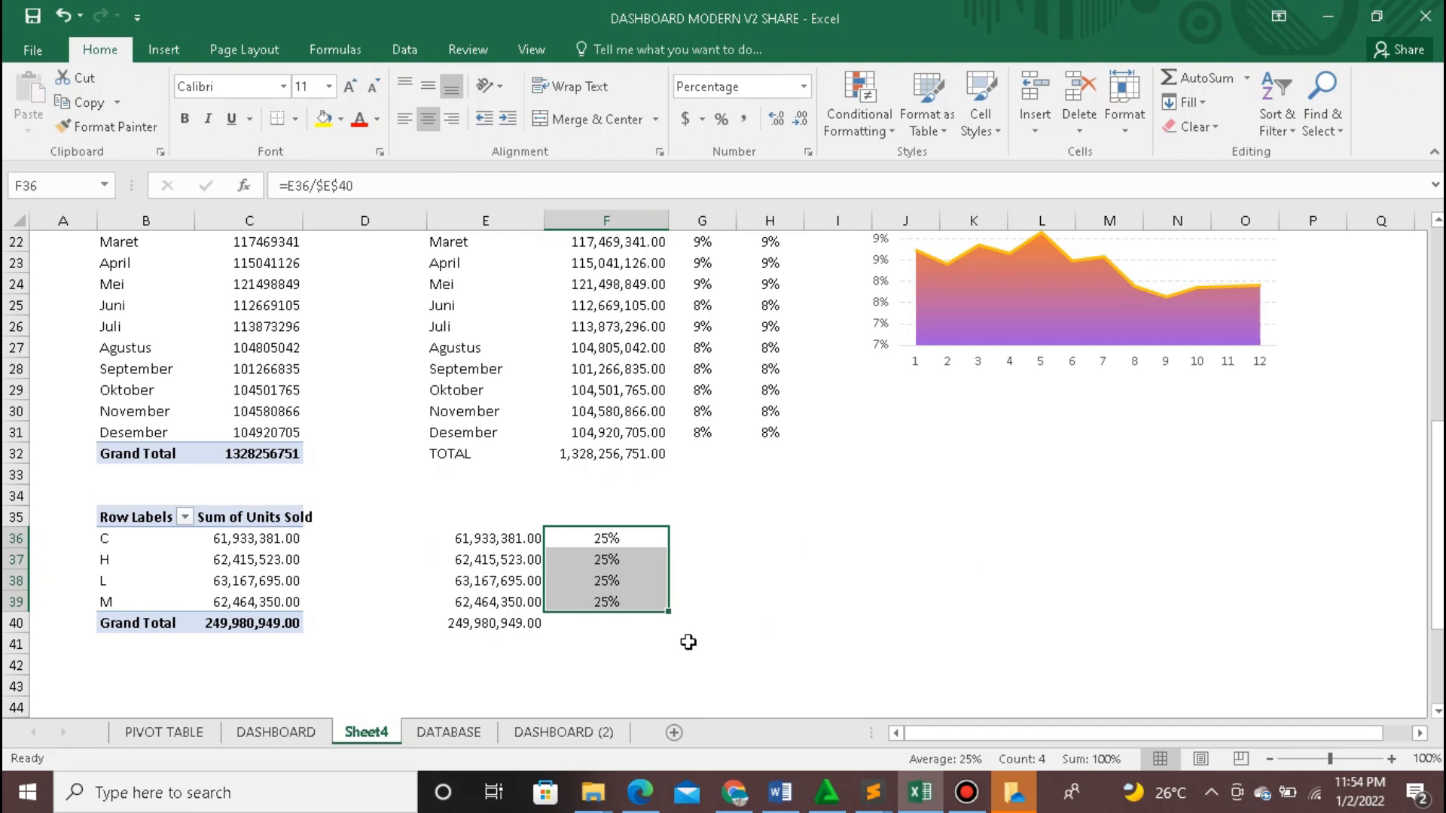
{"action": "left_click", "coordinate": [637, 637]}
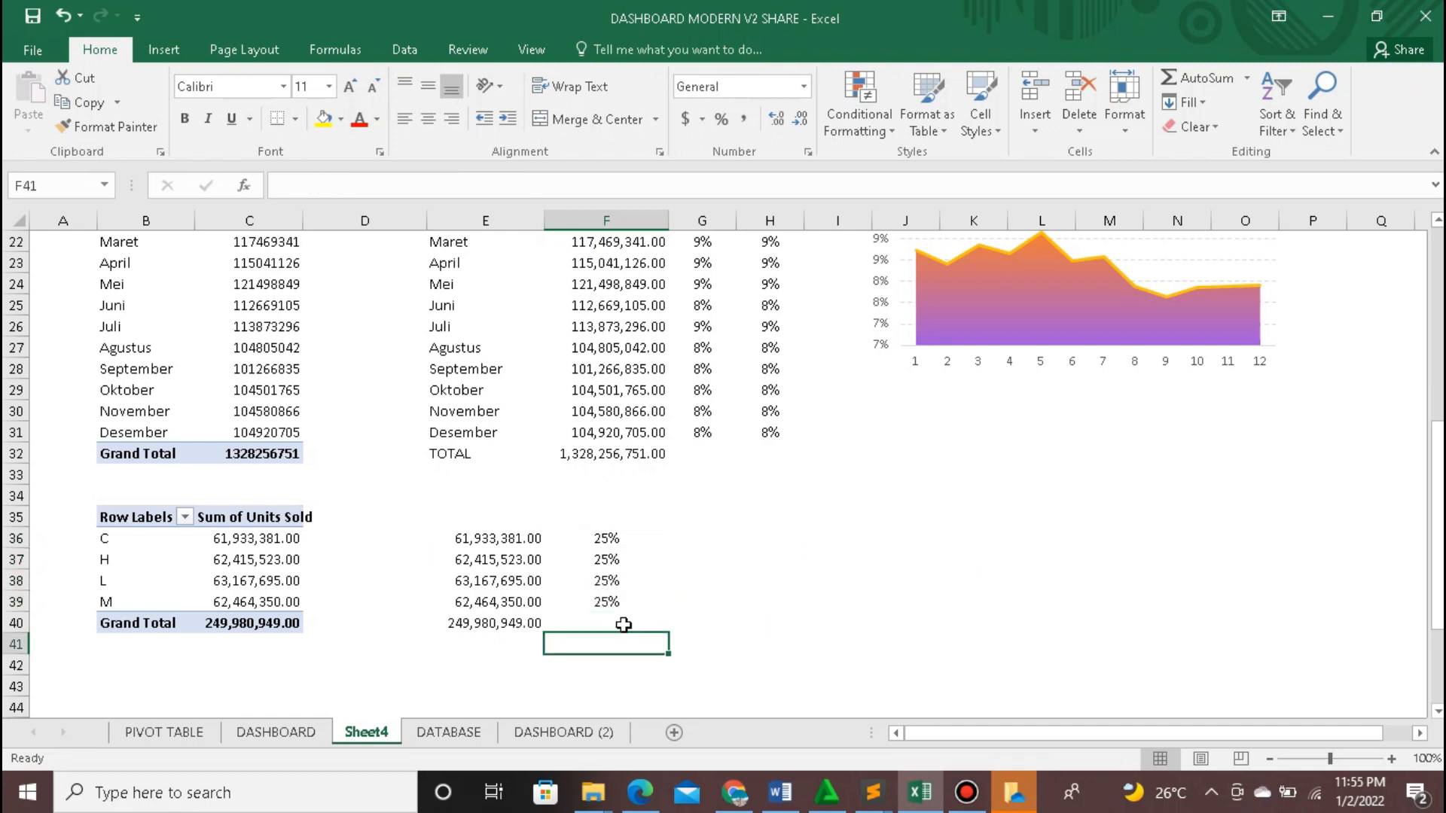
Step: Calculate the remaining share in G36 with =1-F36, centre it and fill it down to G39
{"action": "left_click", "coordinate": [663, 539]}
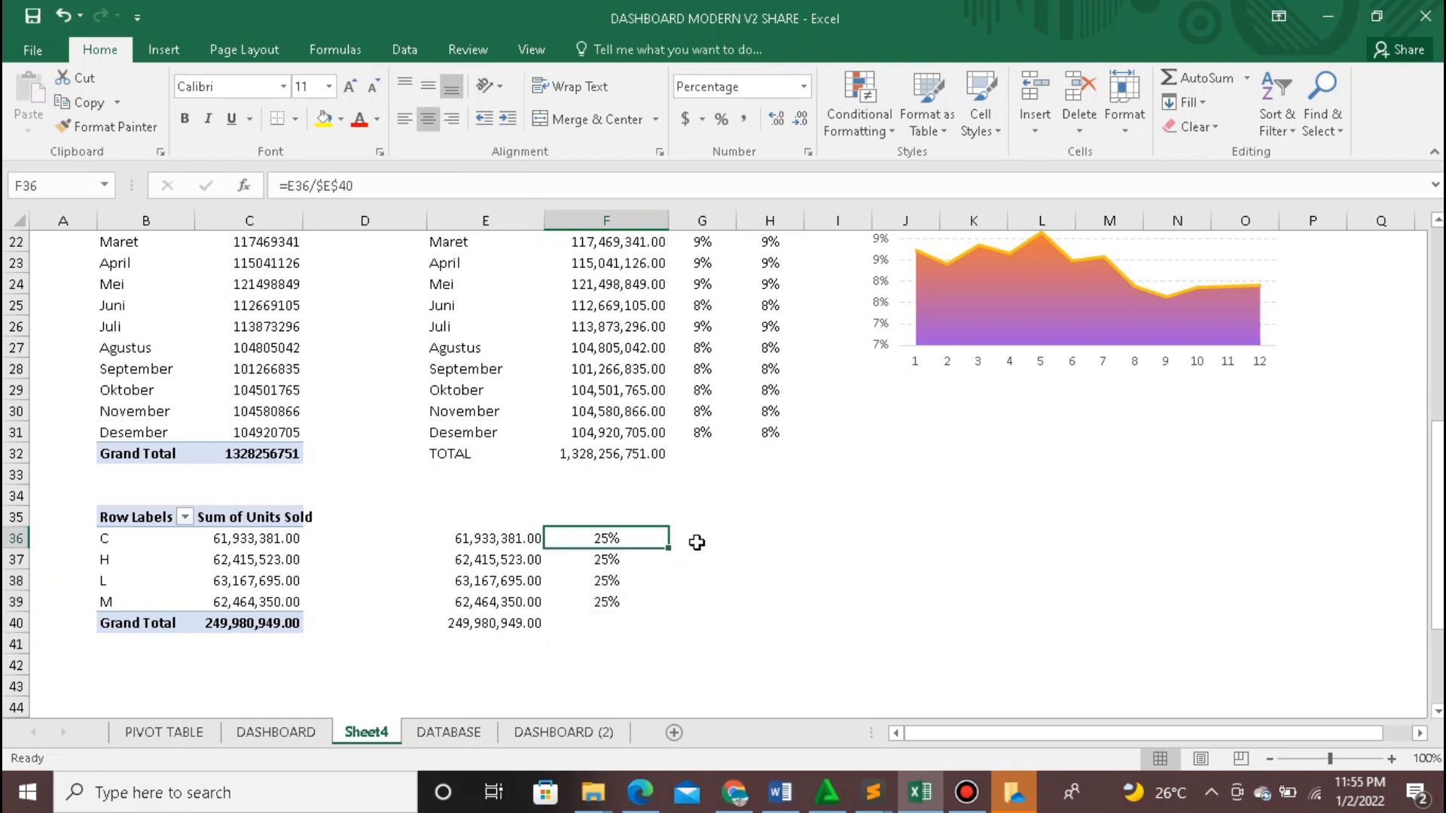
{"action": "left_click", "coordinate": [697, 542]}
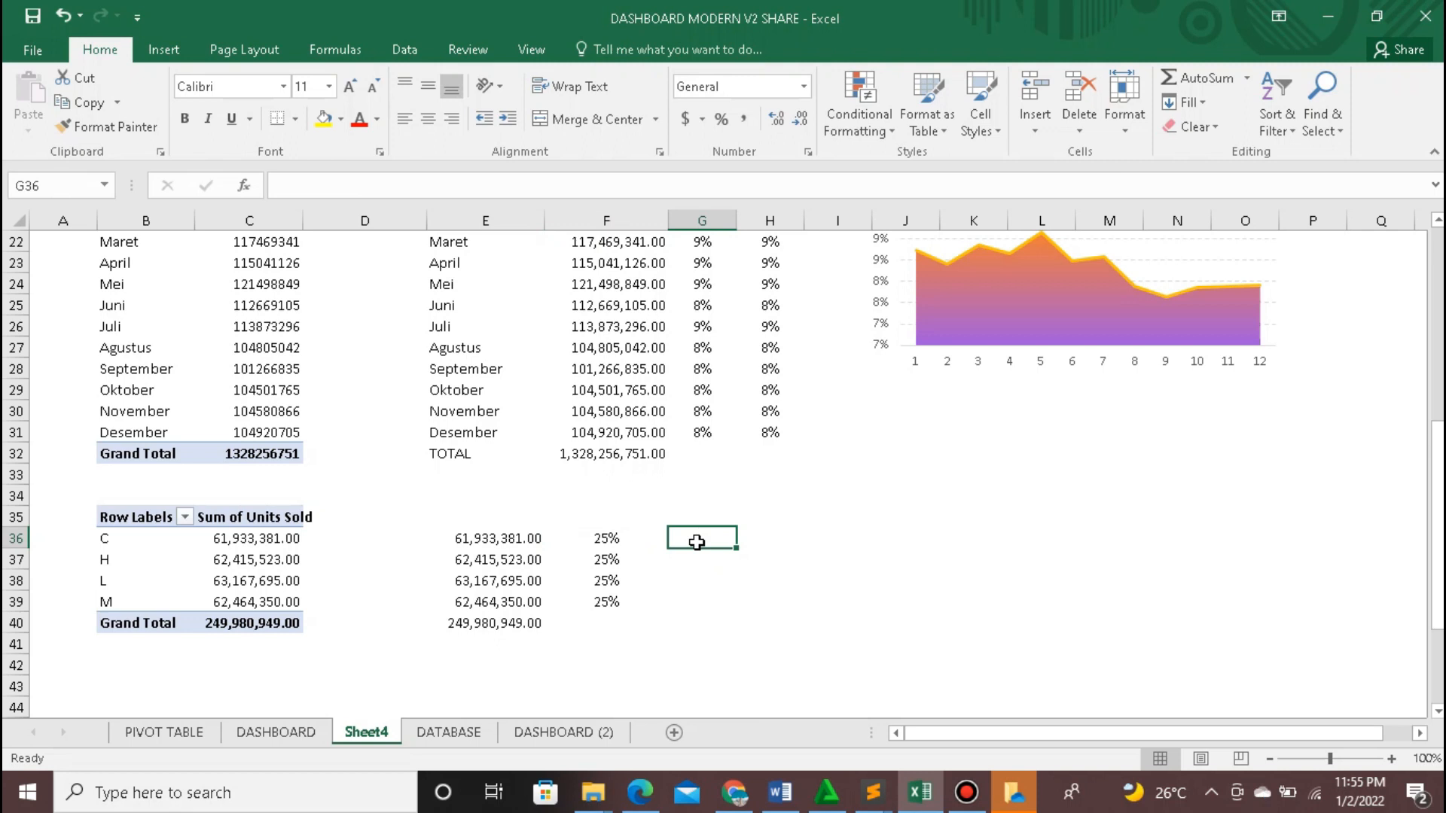
{"action": "type", "text": "=1-"}
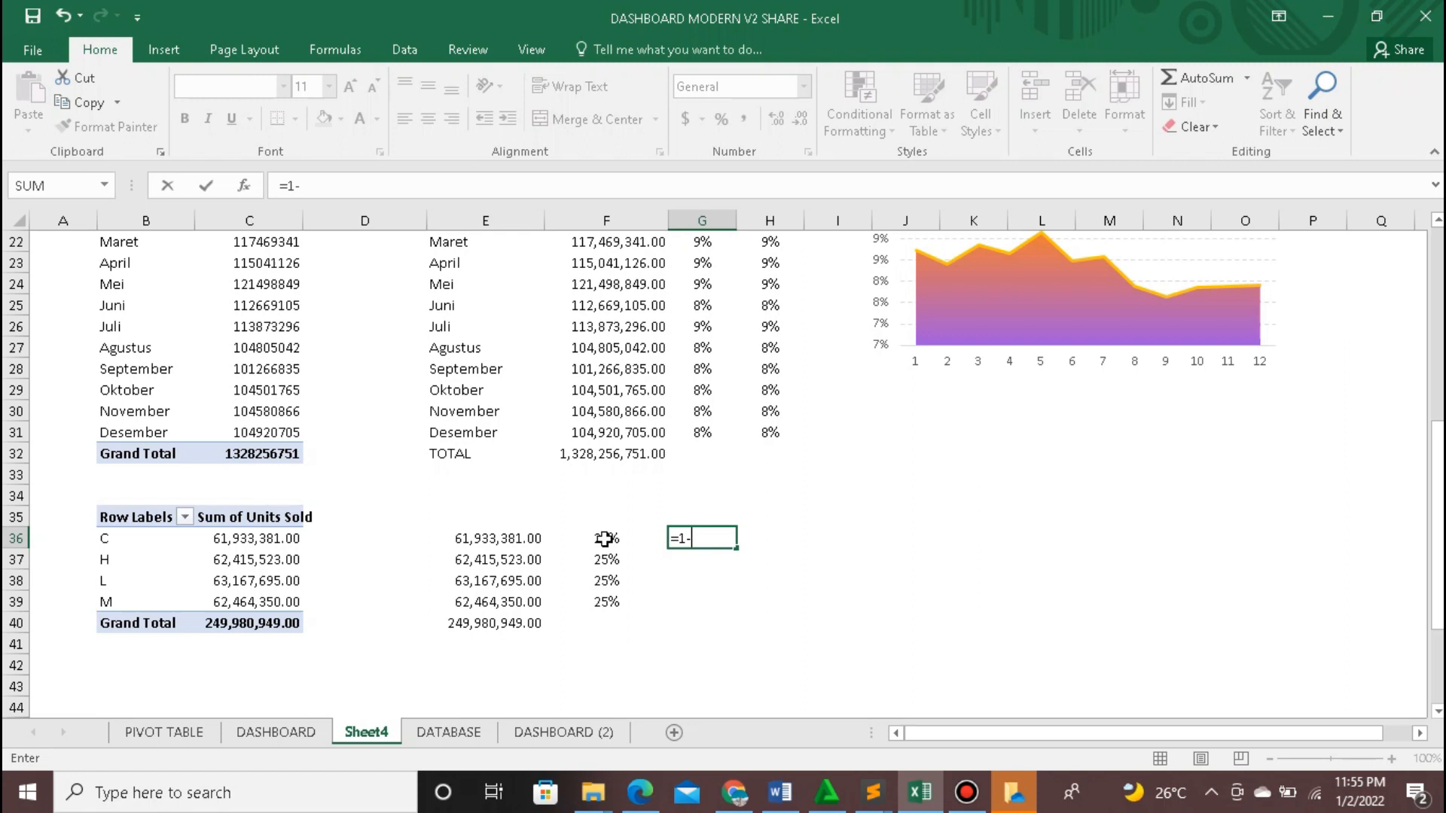
{"action": "left_click", "coordinate": [605, 539]}
{"action": "key", "text": "Return"}
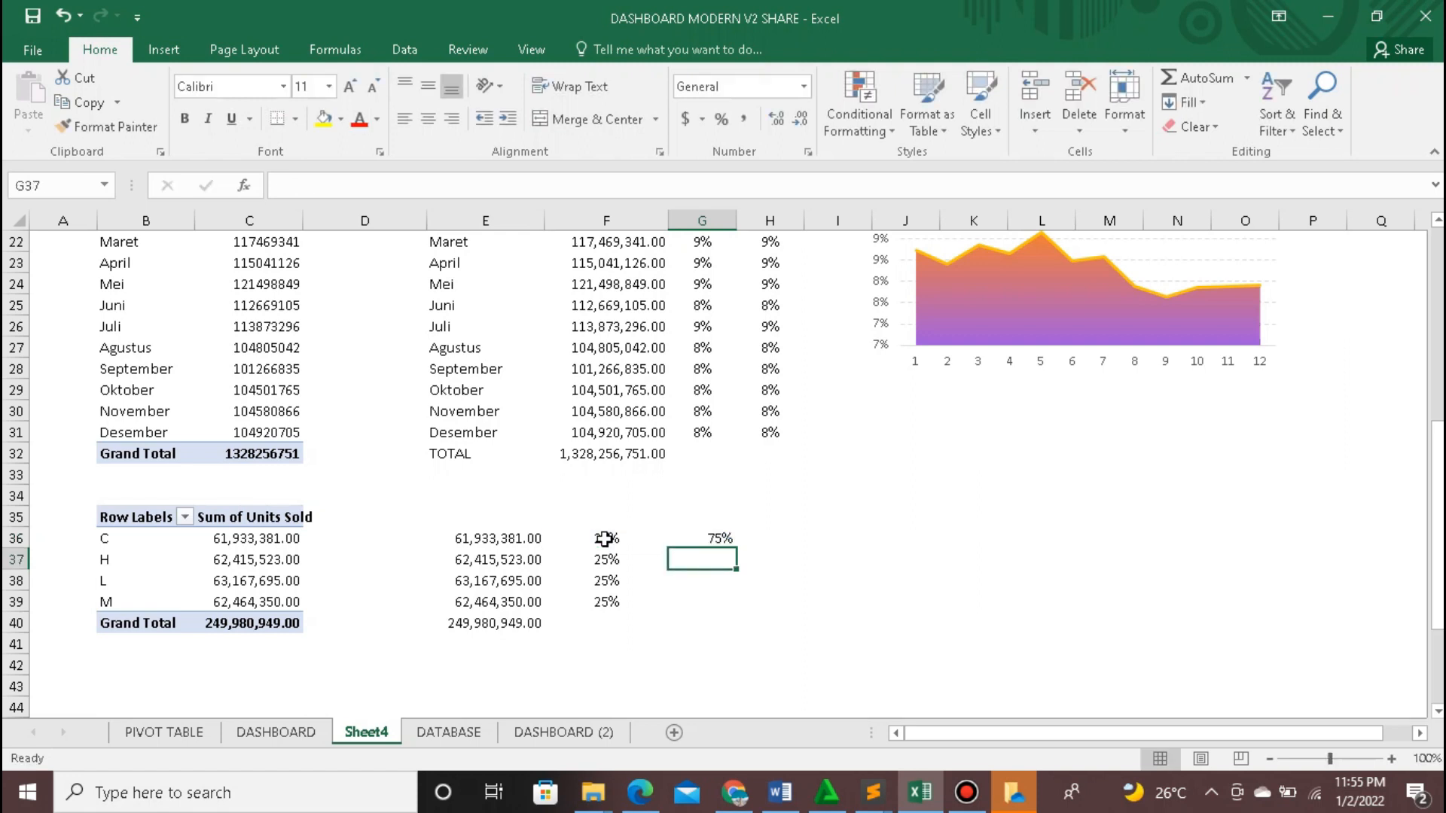
{"action": "left_click", "coordinate": [719, 538]}
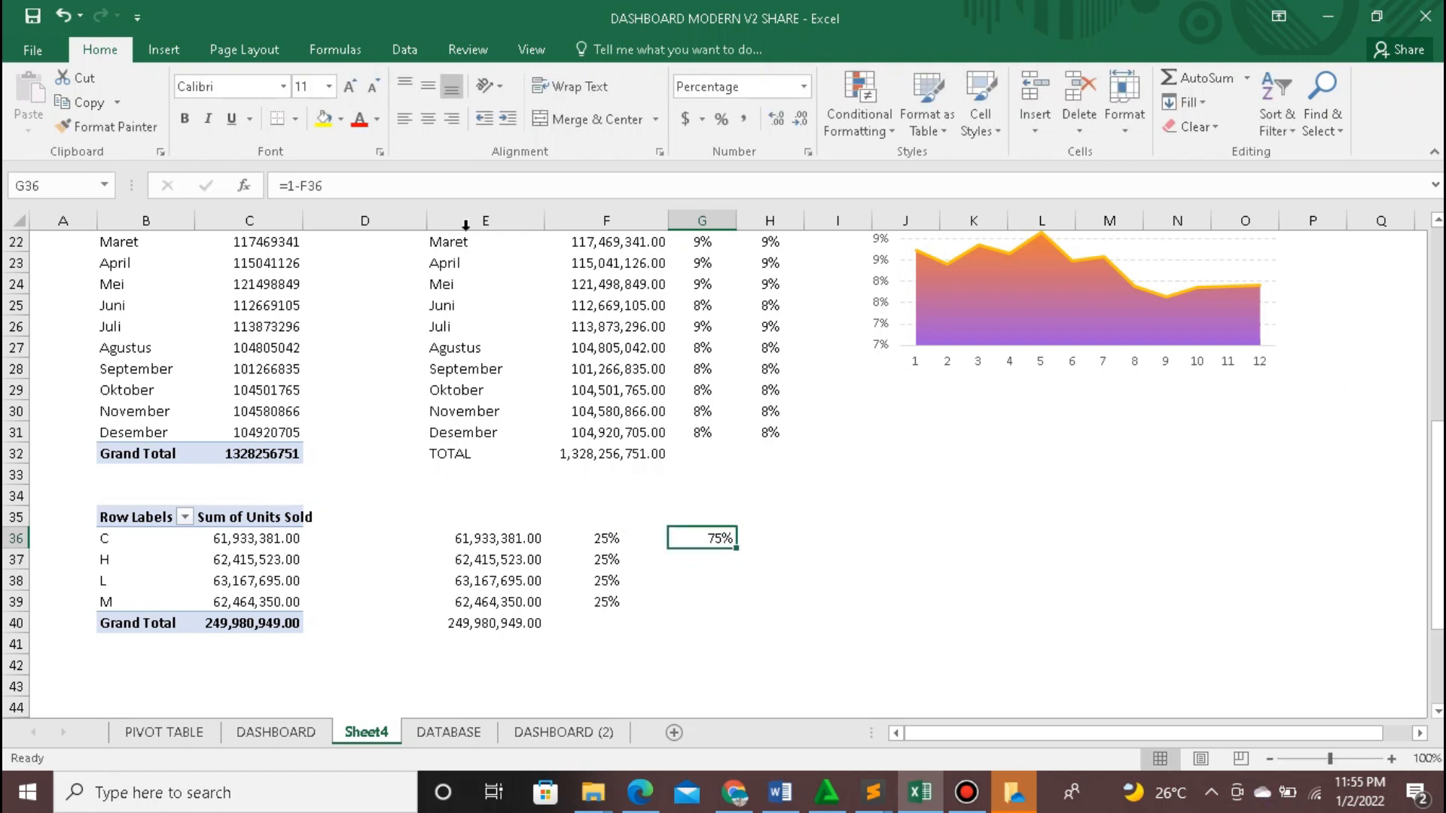
{"action": "left_click", "coordinate": [429, 122]}
{"action": "left_click_drag", "start_coordinate": [736, 549], "coordinate": [732, 612]}
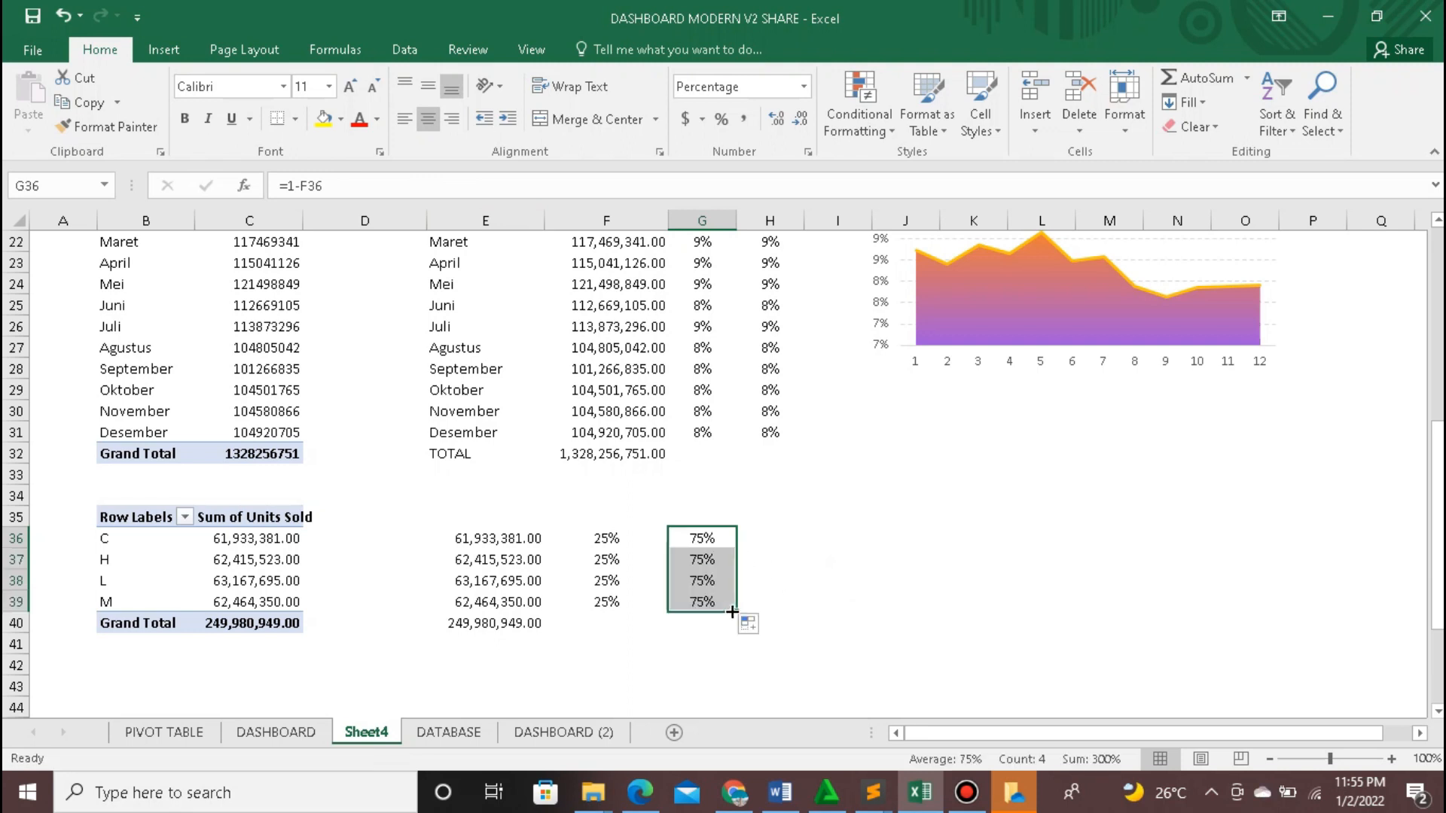
Step: Insert a doughnut chart from F36:G36 and shrink it to about 1.55 by 1.81 inches beside the order priority table
{"action": "left_click_drag", "start_coordinate": [606, 538], "coordinate": [700, 538]}
{"action": "left_click", "coordinate": [164, 49]}
{"action": "left_click", "coordinate": [611, 125]}
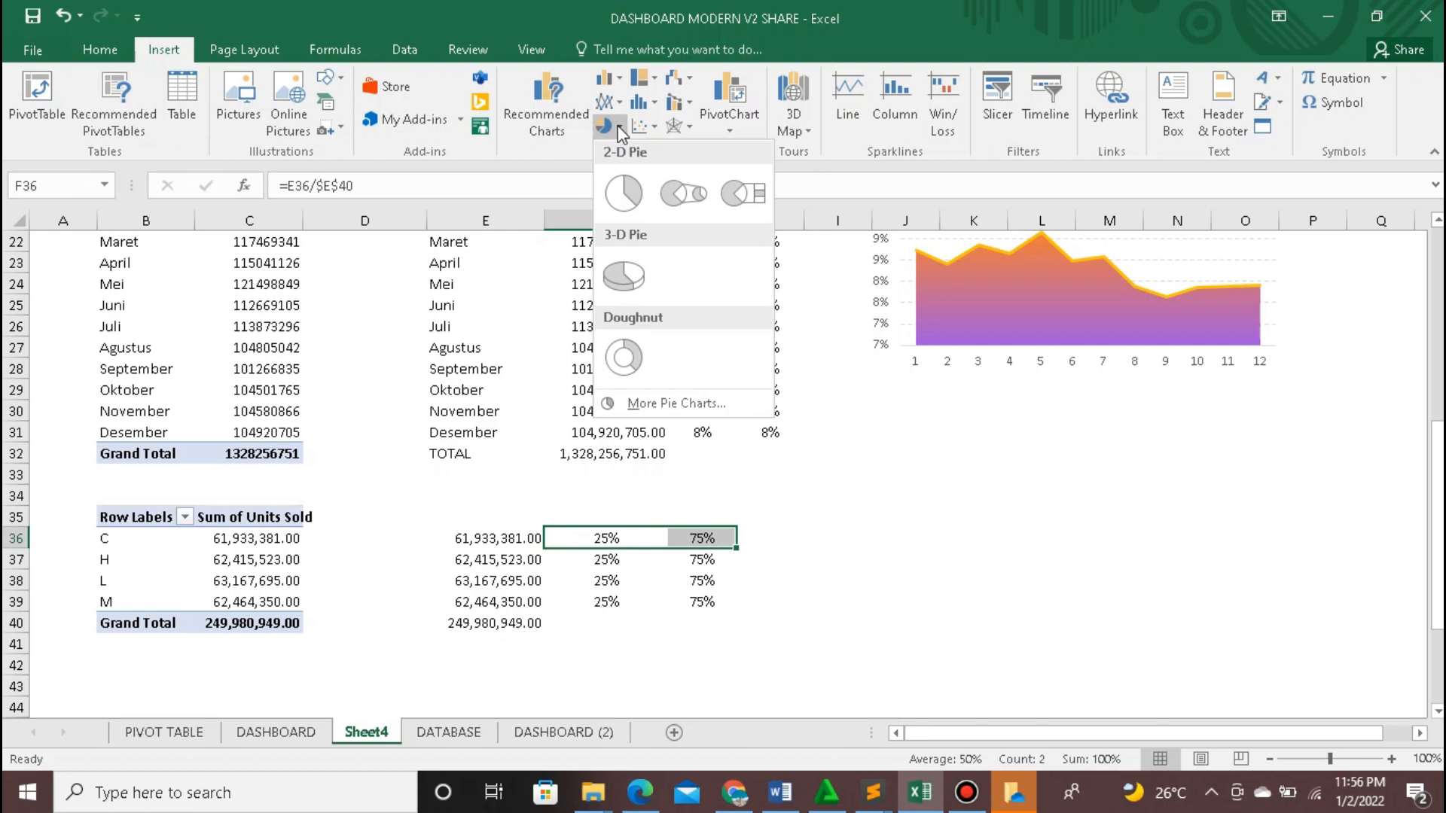
{"action": "left_click", "coordinate": [624, 357]}
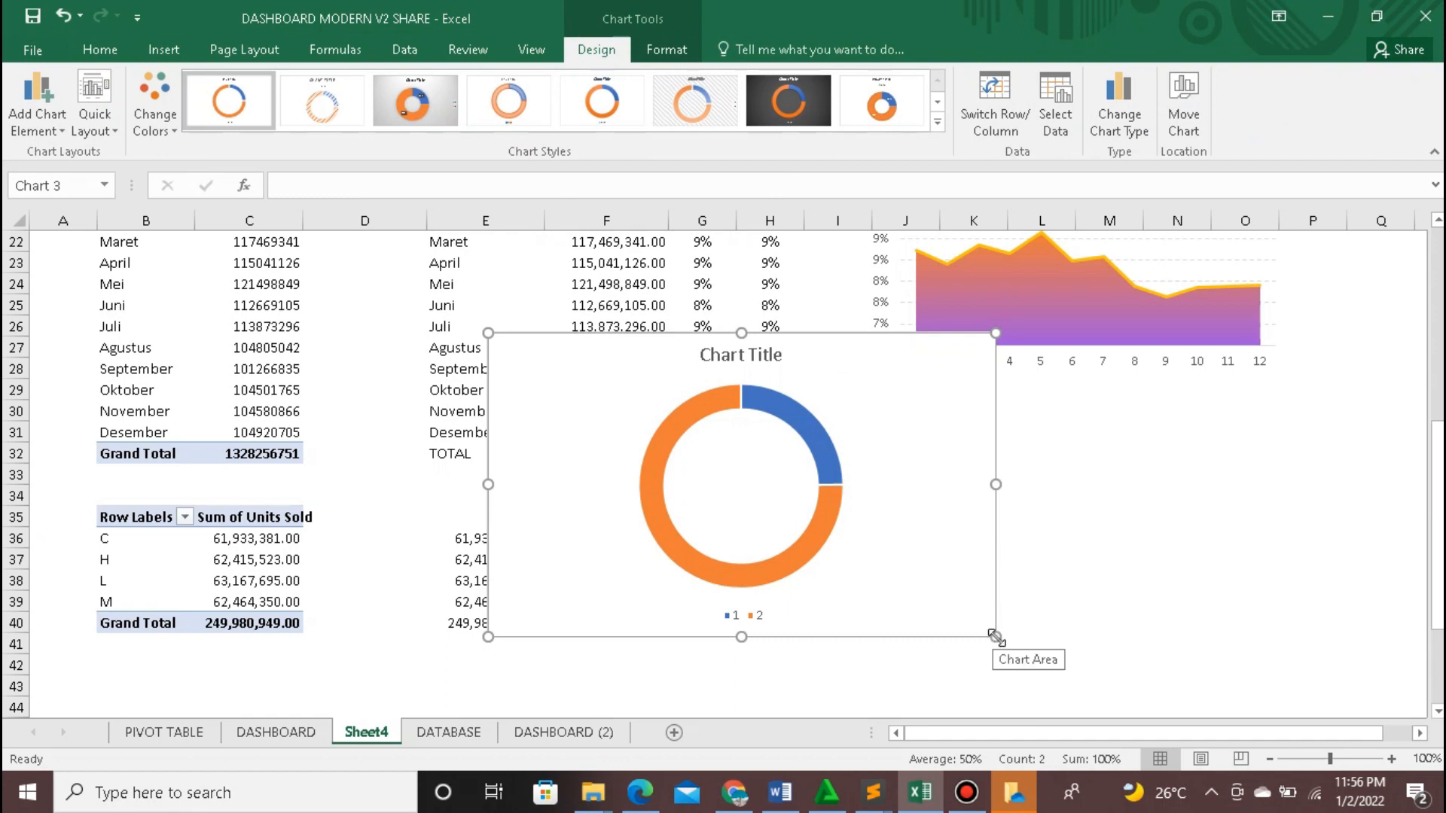
{"action": "left_click_drag", "start_coordinate": [996, 637], "coordinate": [1067, 635]}
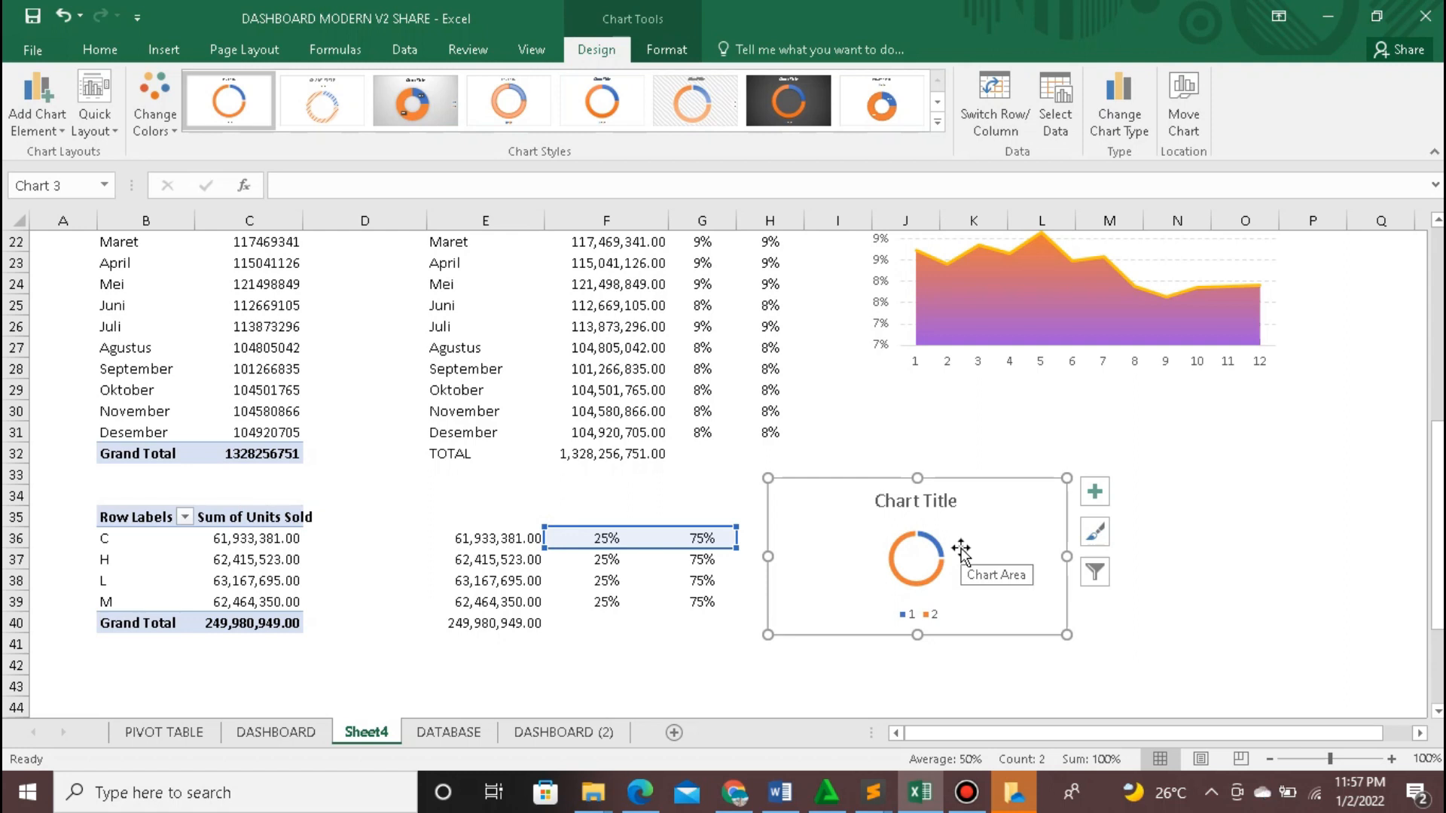
{"action": "left_click_drag", "start_coordinate": [1066, 556], "coordinate": [1016, 557]}
{"action": "left_click_drag", "start_coordinate": [767, 556], "coordinate": [833, 557]}
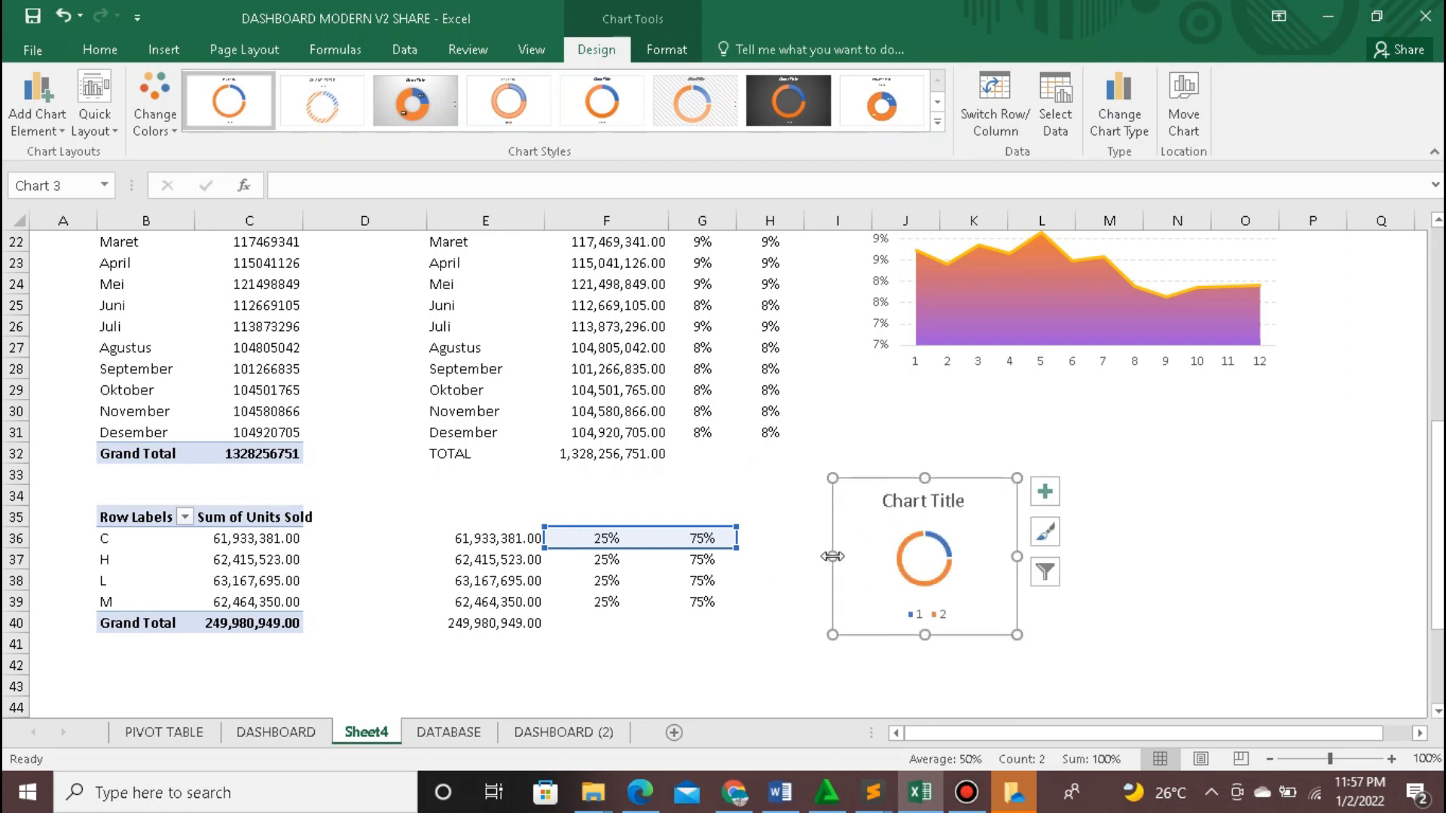
Step: Delete the doughnut chart's title and legend
{"action": "left_click", "coordinate": [913, 502]}
{"action": "key", "text": "Delete"}
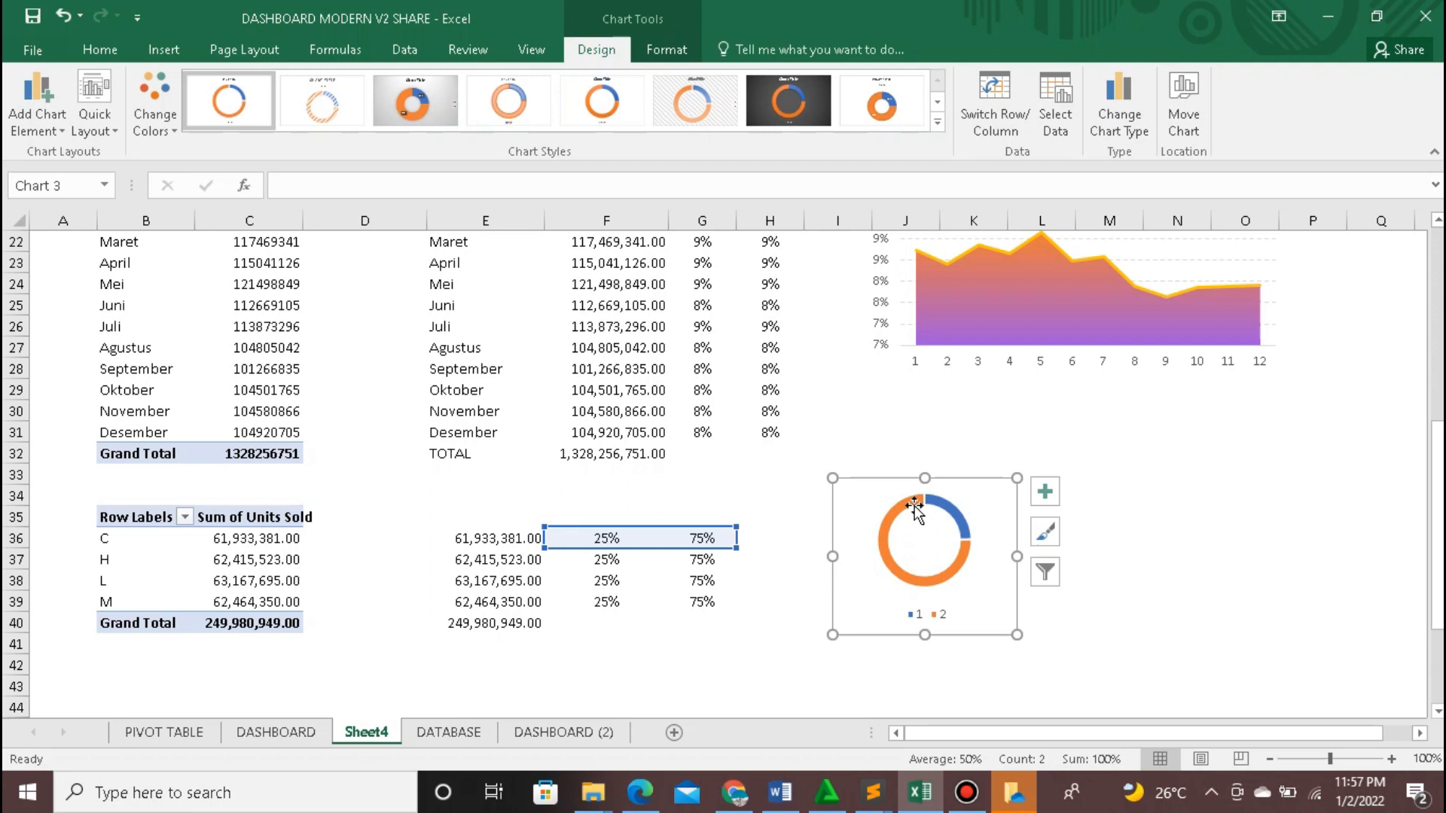
{"action": "left_click", "coordinate": [926, 614]}
{"action": "key", "text": "Delete"}
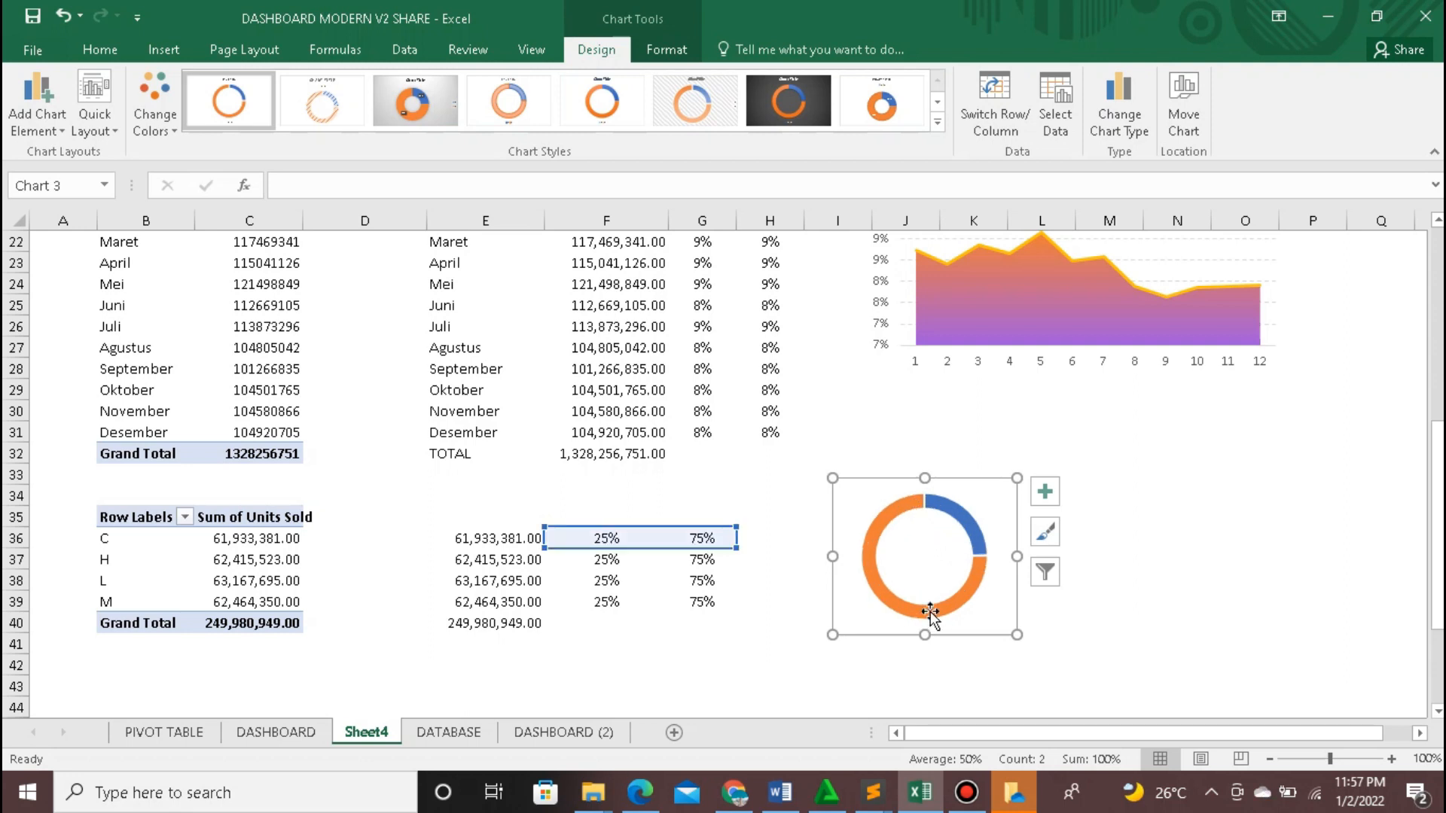
Step: Apply the orange-to-purple linear gradient fill to the doughnut's 25% slice
{"action": "mouse_move", "coordinate": [931, 612]}
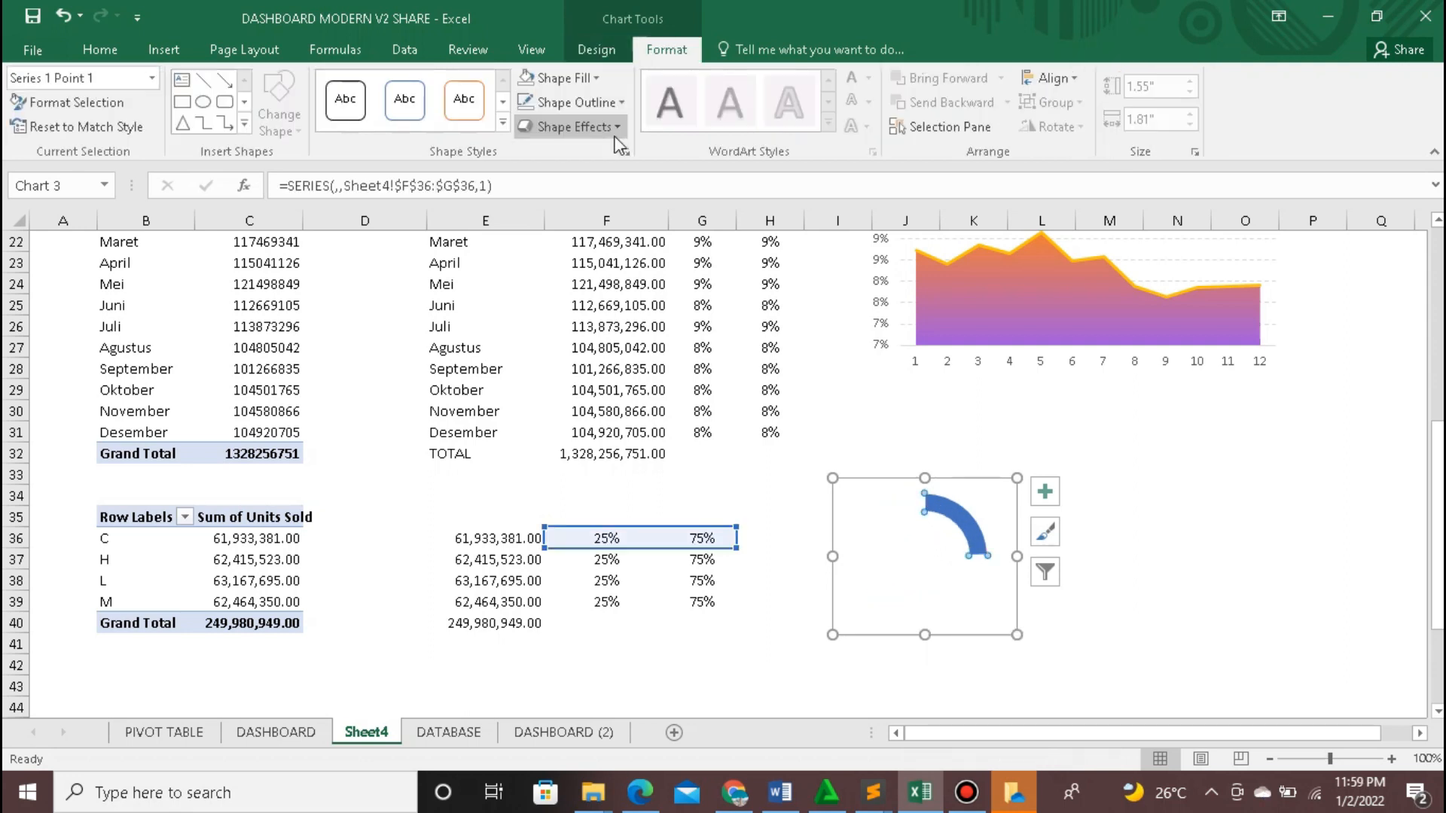
{"action": "left_click", "coordinate": [625, 151]}
{"action": "left_click", "coordinate": [1181, 300]}
{"action": "left_click", "coordinate": [1238, 424]}
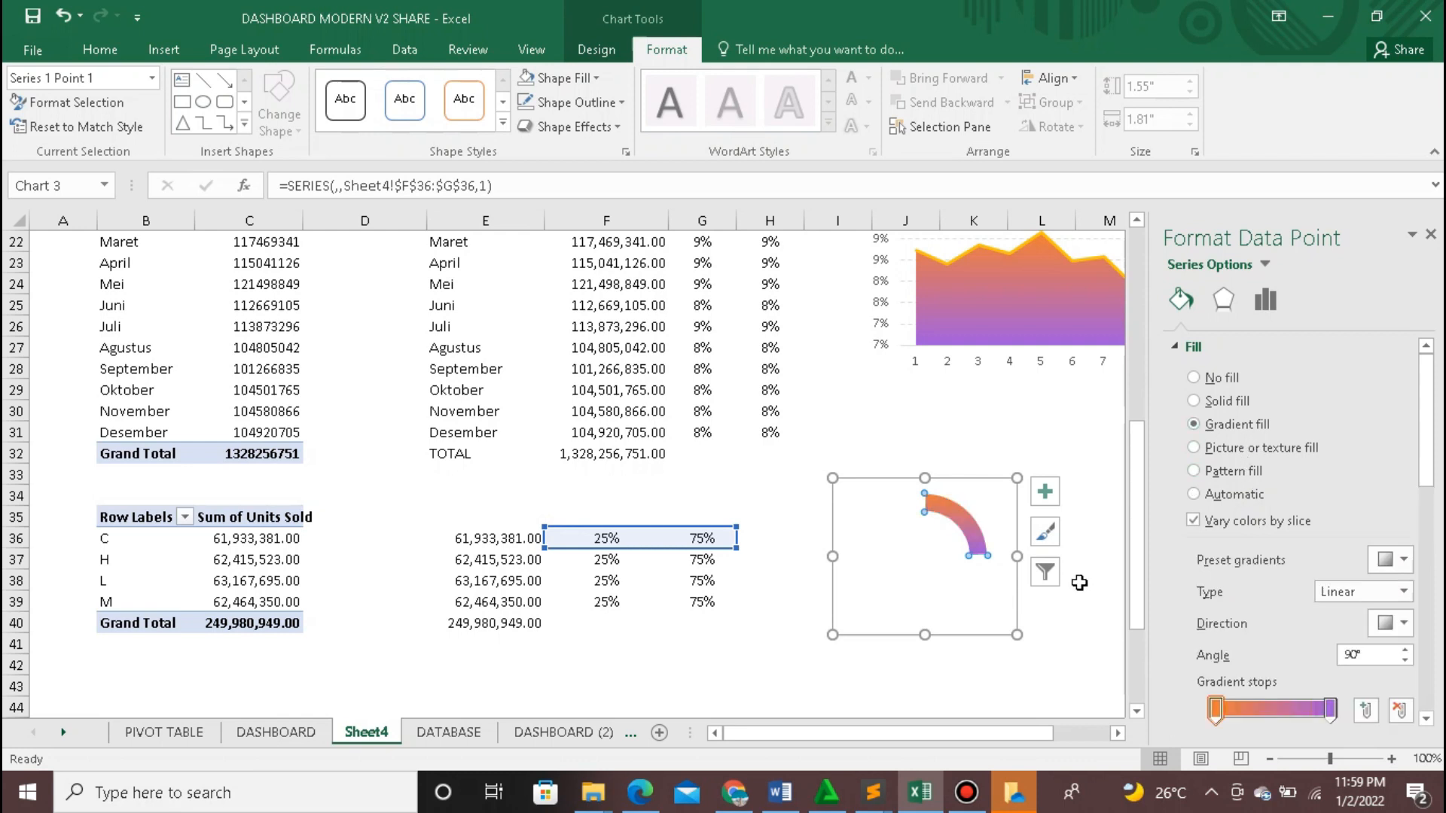
{"action": "left_click", "coordinate": [1092, 666]}
Step: Remove the fill and outline from the doughnut's chart area and close the formatting pane
{"action": "left_click", "coordinate": [952, 620]}
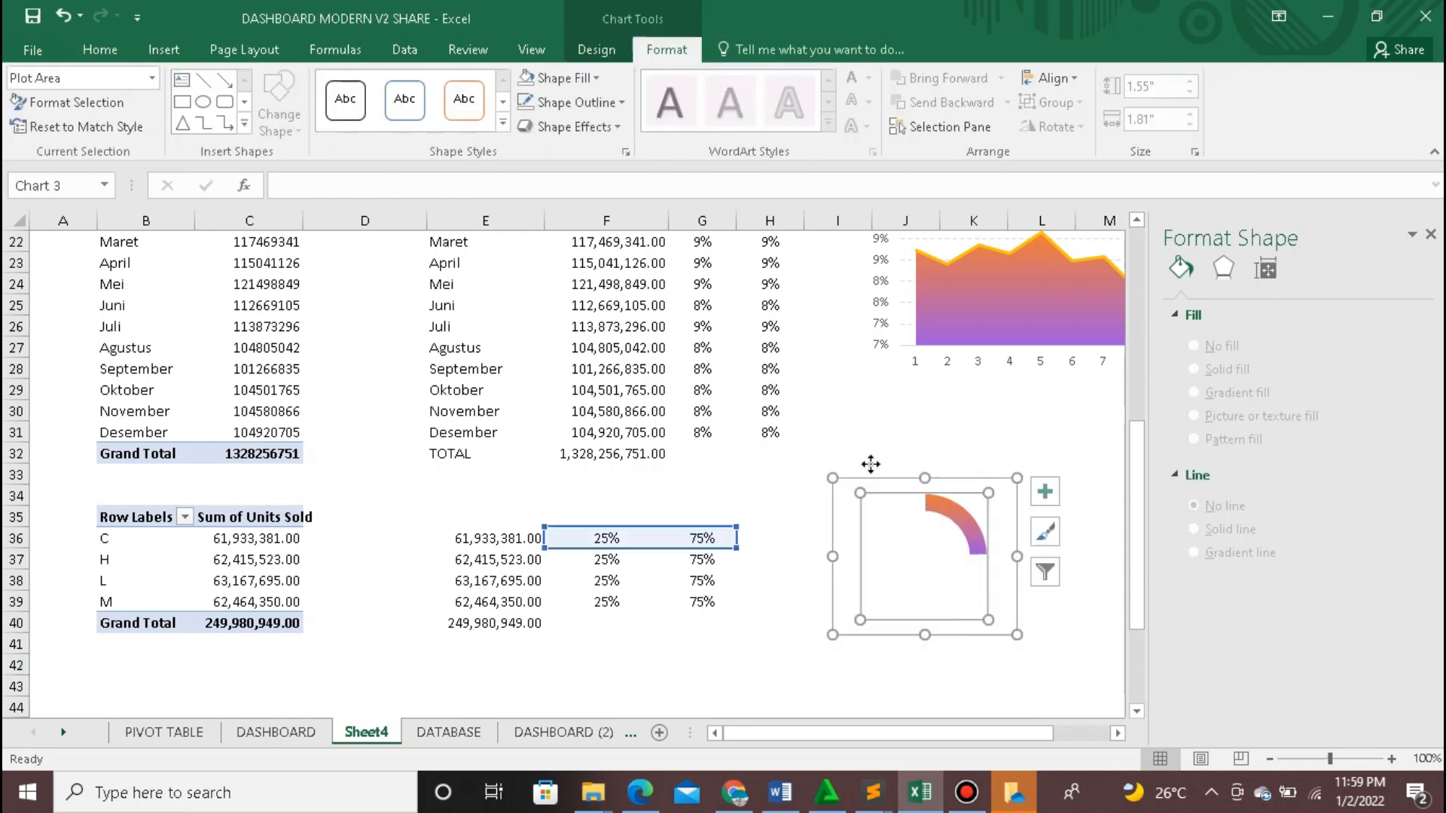
{"action": "left_click", "coordinate": [838, 524]}
{"action": "left_click", "coordinate": [577, 78]}
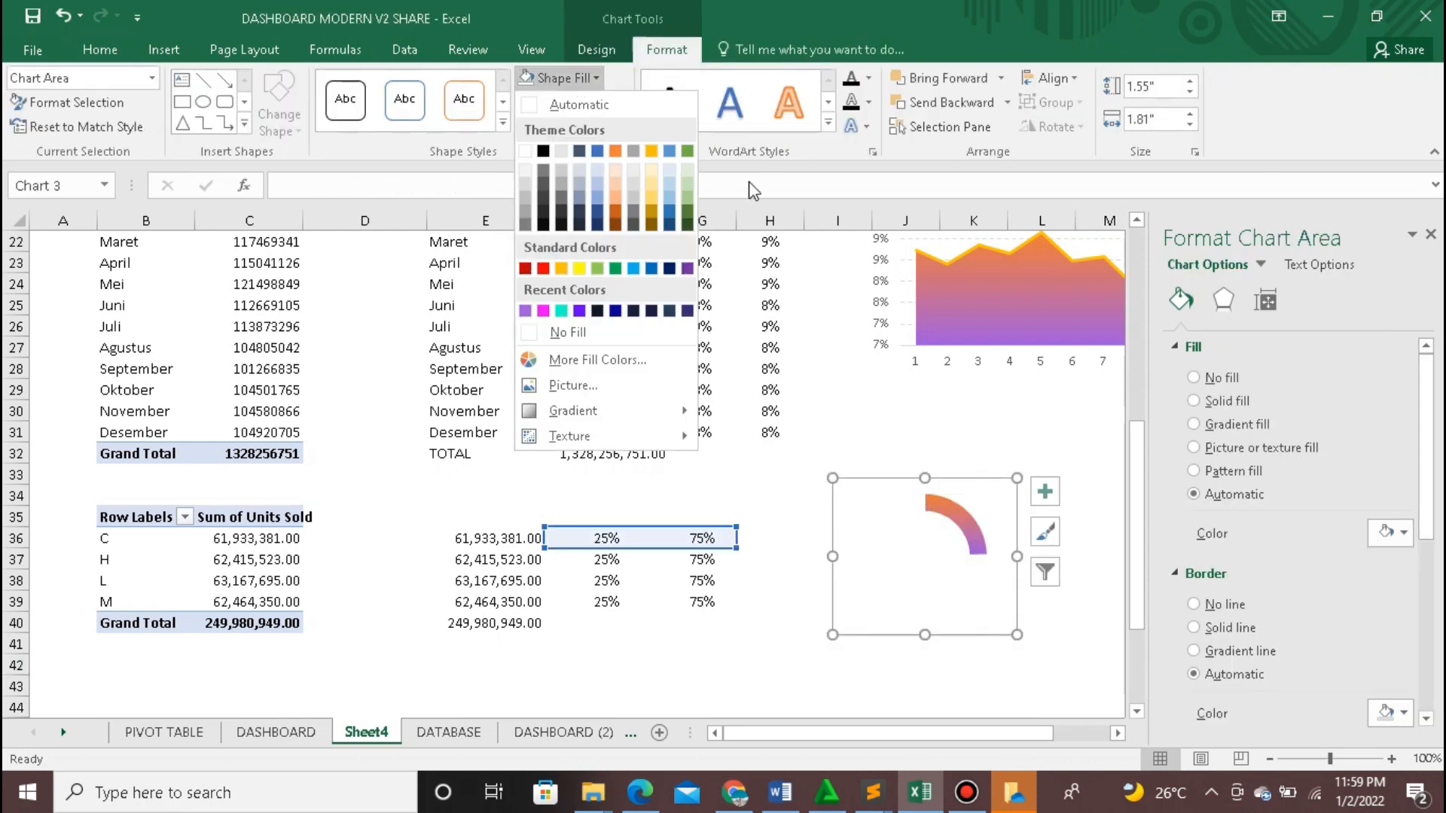
{"action": "left_click", "coordinate": [576, 103]}
{"action": "left_click", "coordinate": [580, 357]}
{"action": "left_click", "coordinate": [837, 389]}
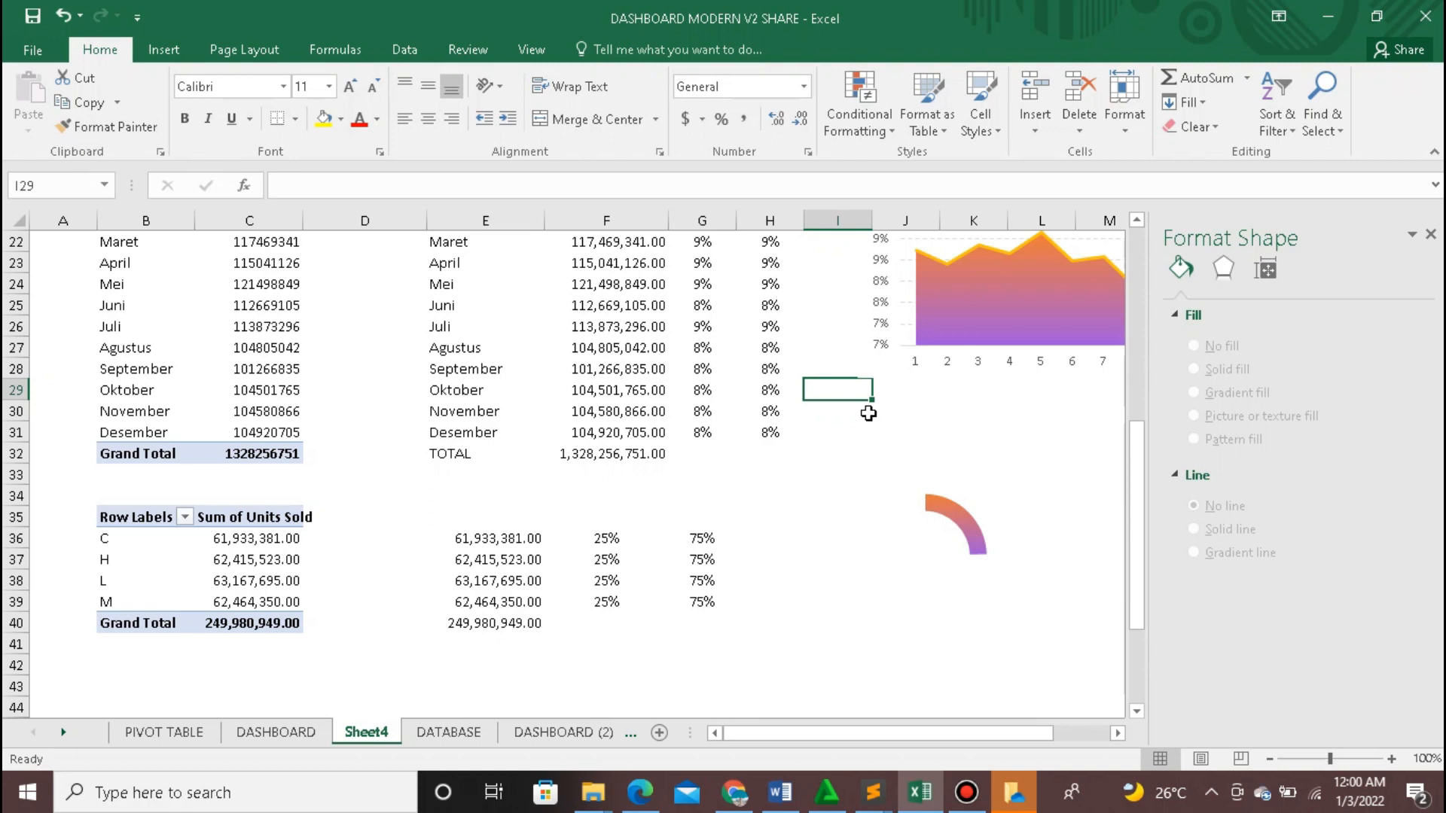
{"action": "left_click", "coordinate": [1431, 236]}
{"action": "left_click", "coordinate": [960, 536]}
{"action": "left_click", "coordinate": [929, 558]}
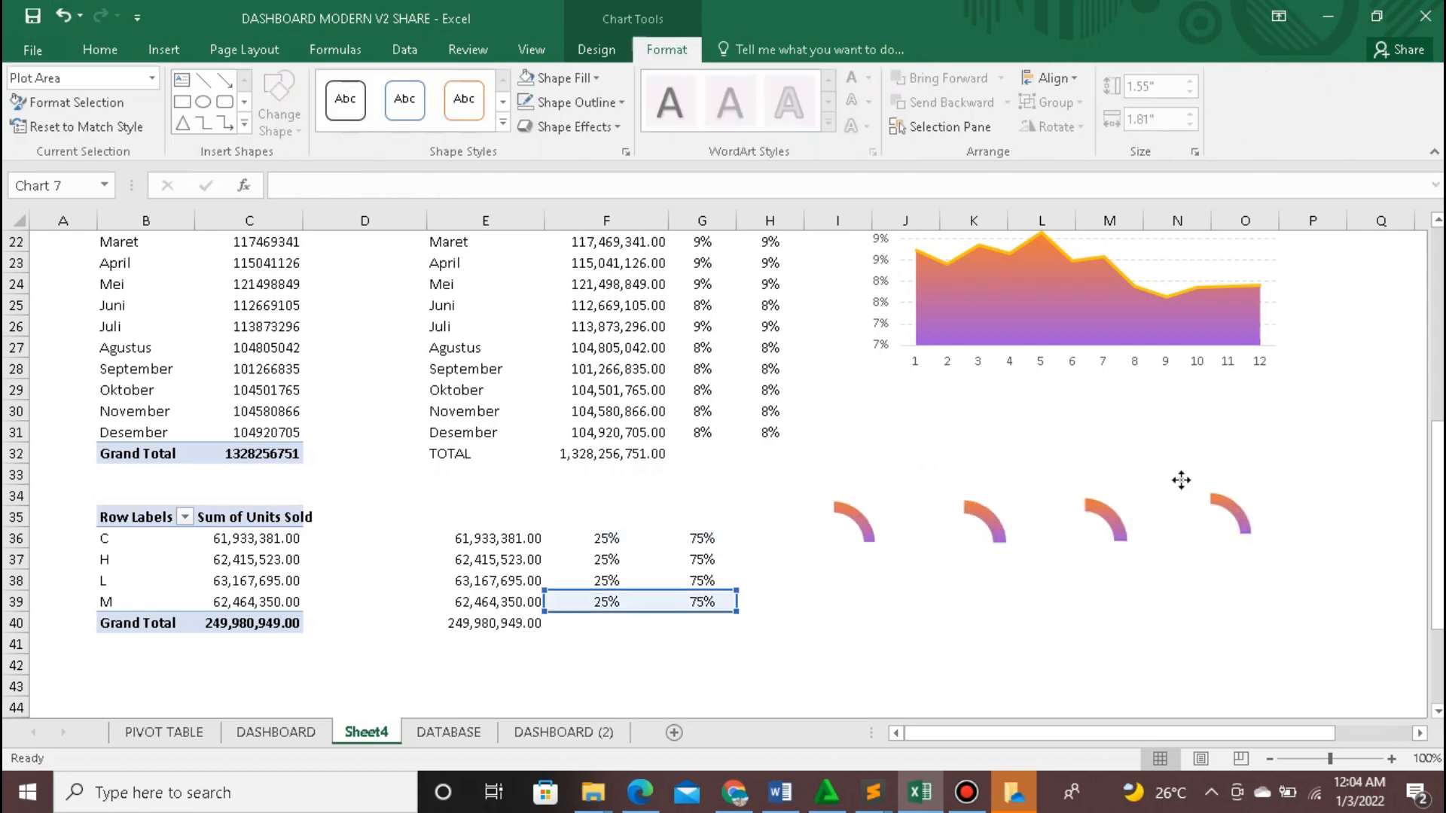
{"action": "left_click", "coordinate": [1181, 482]}
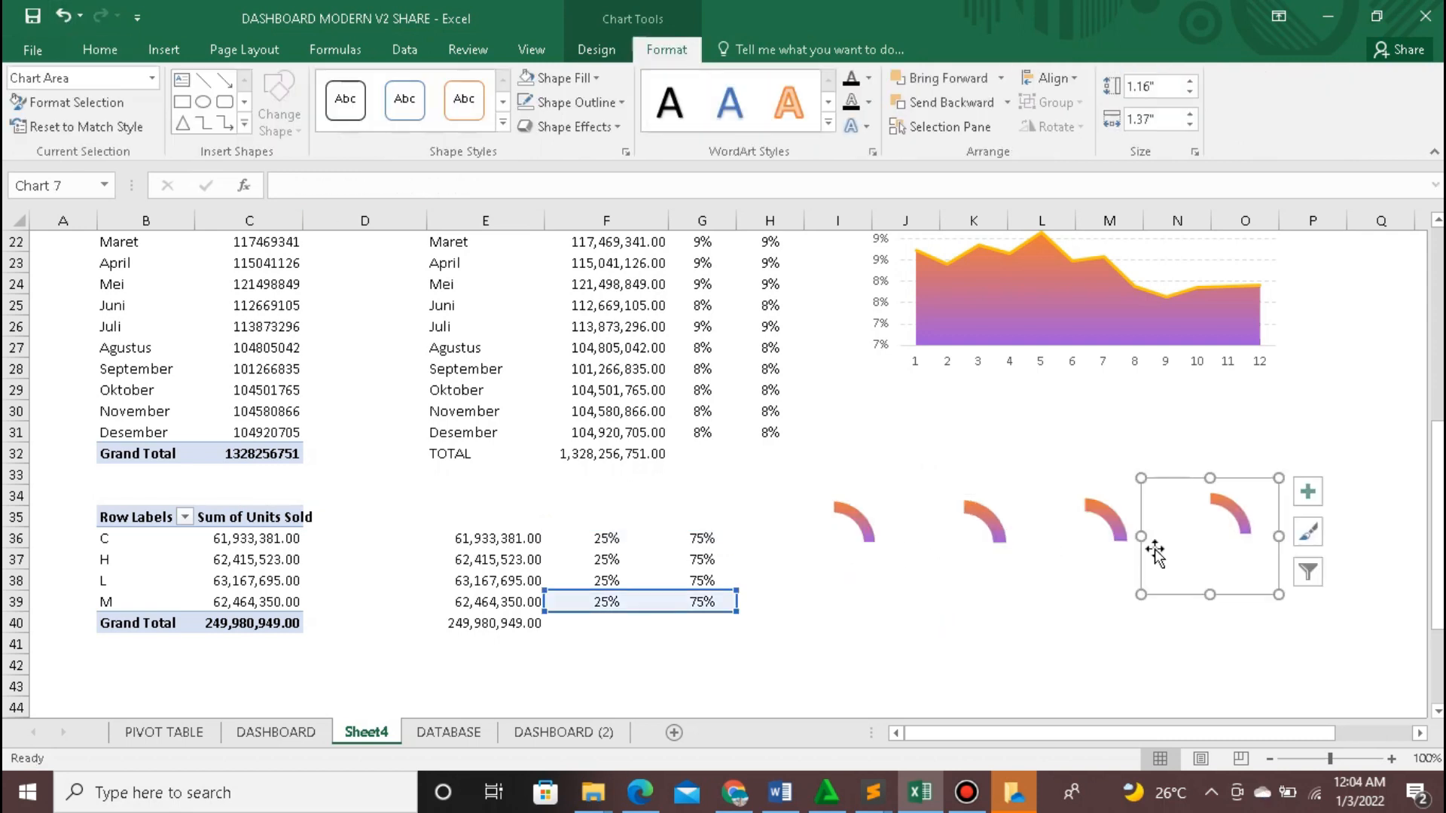
{"action": "left_click", "coordinate": [1092, 670]}
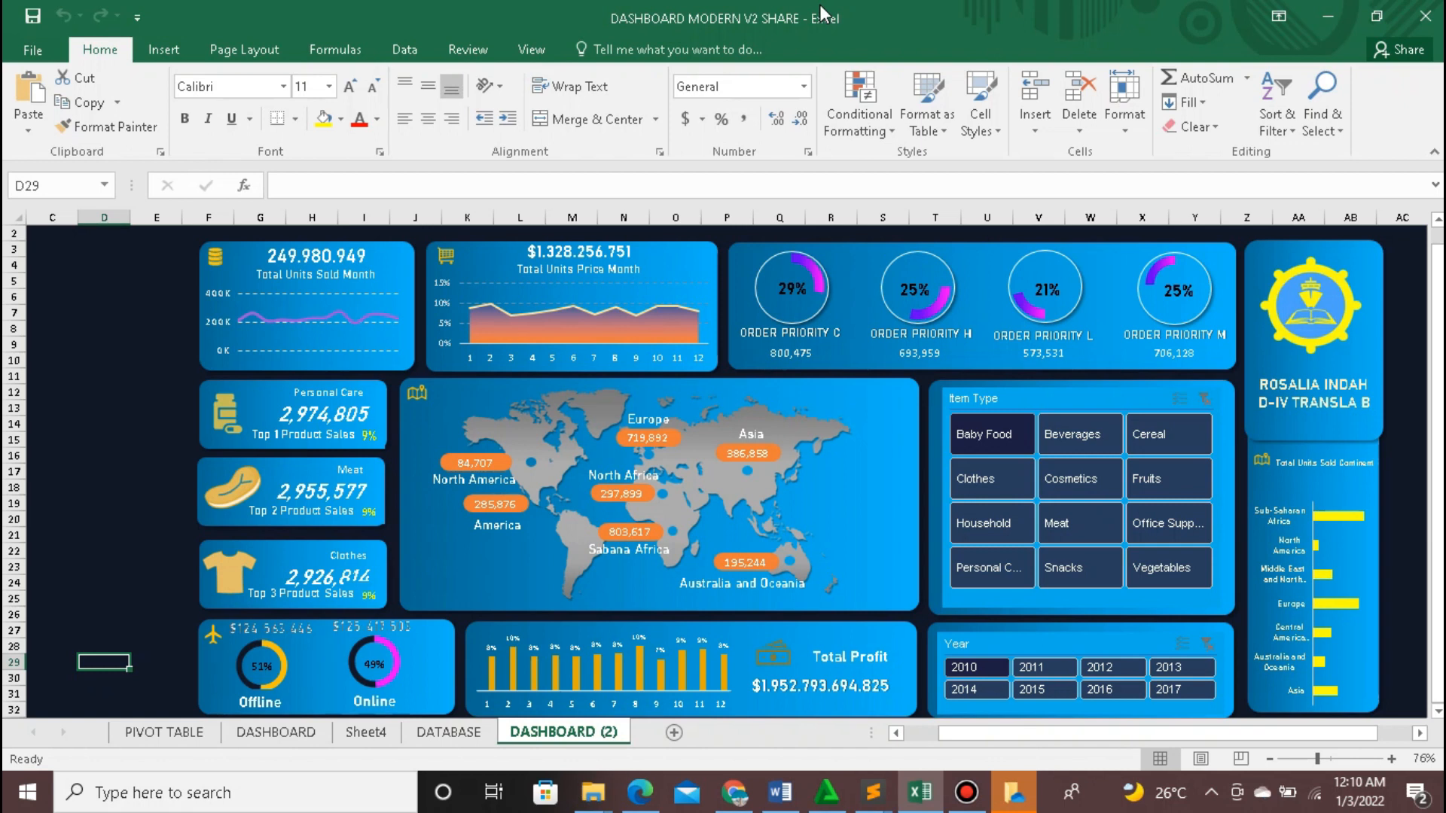
Step: Add a new worksheet after DASHBOARD (2) and hide its gridlines
{"action": "left_click", "coordinate": [674, 734]}
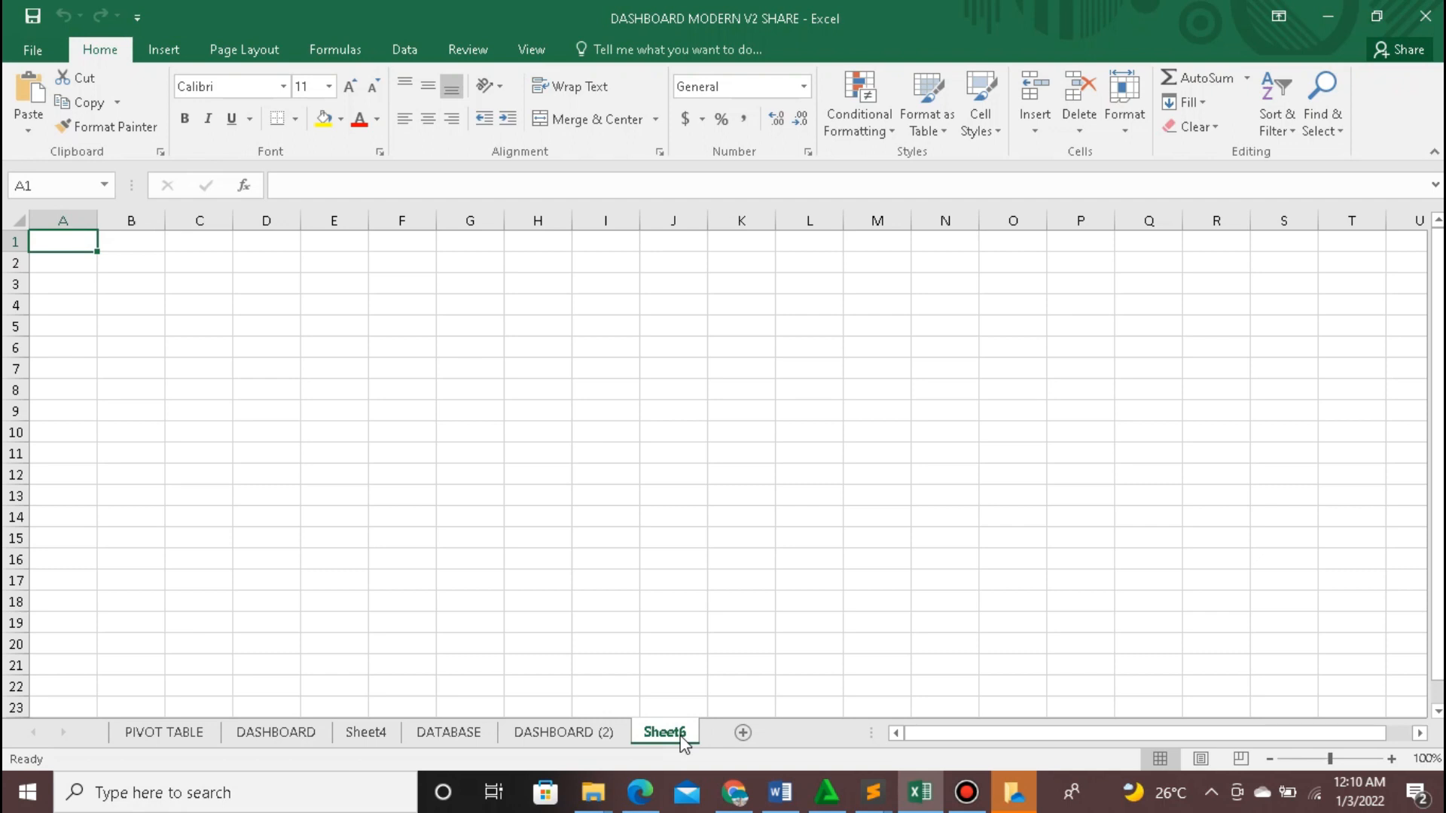
{"action": "left_click", "coordinate": [531, 50]}
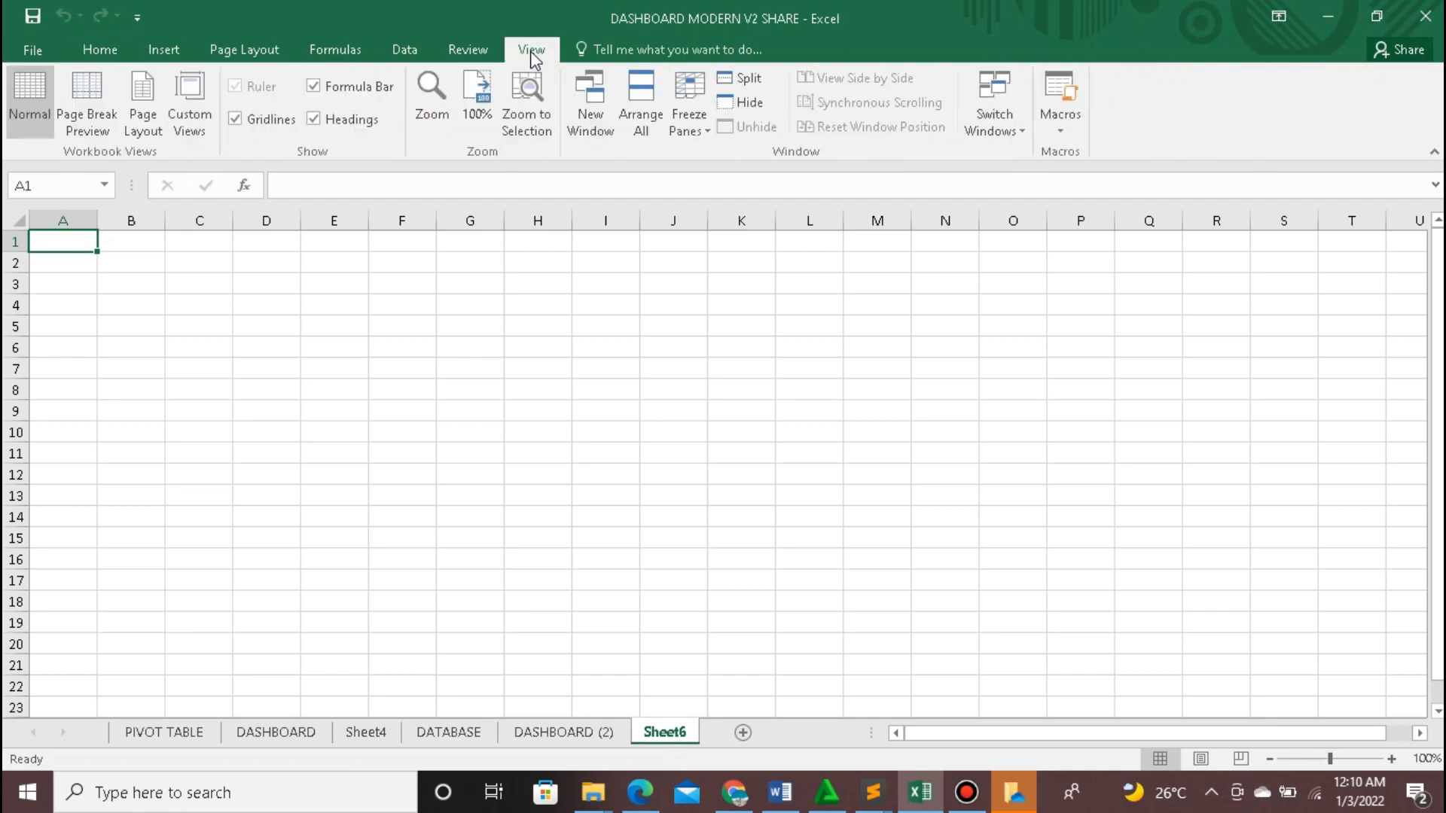
{"action": "left_click", "coordinate": [280, 121]}
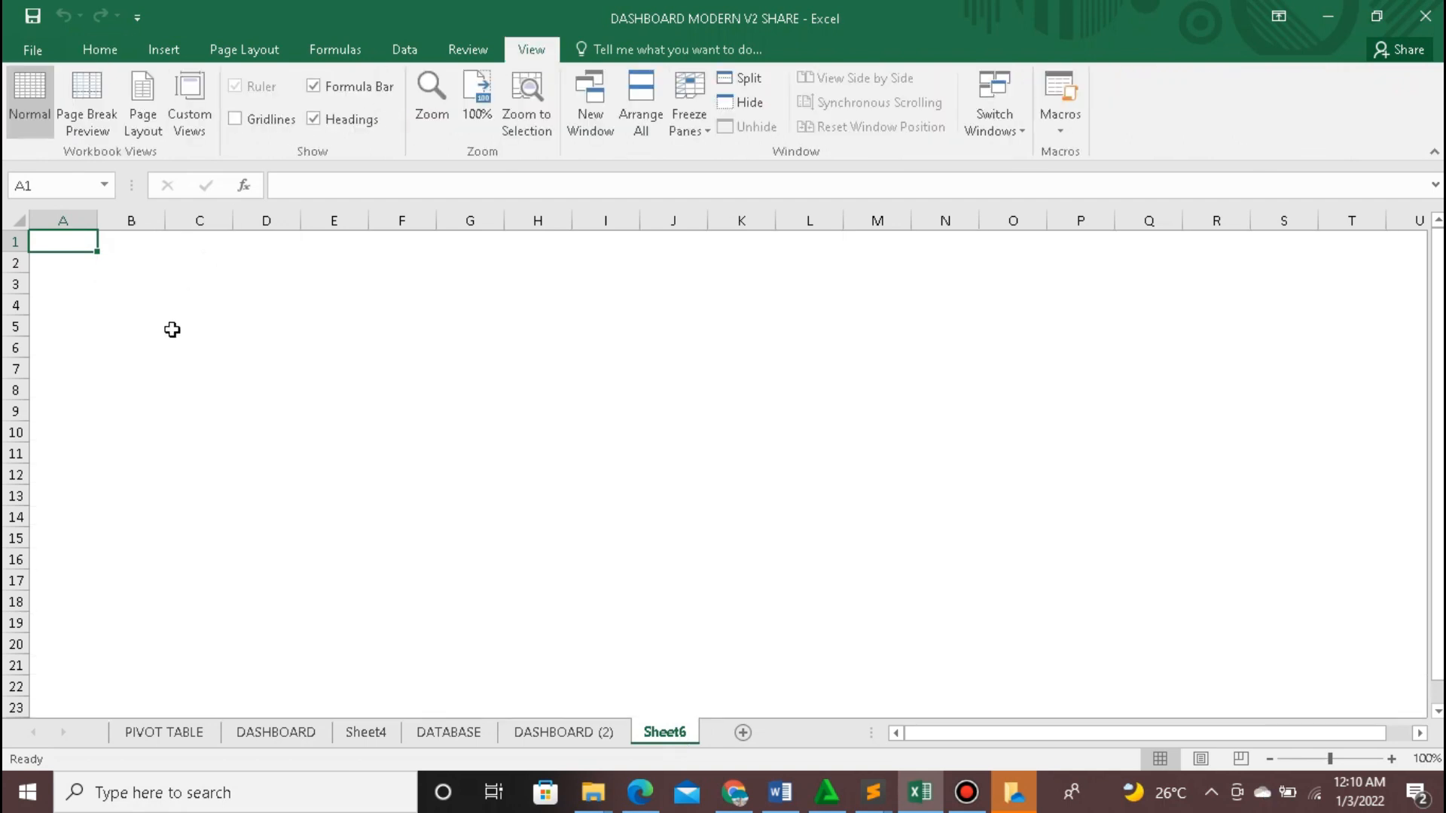
Step: Fill the entire new sheet with a dark navy background from the recent colors
{"action": "left_click", "coordinate": [100, 49]}
{"action": "left_click", "coordinate": [23, 224]}
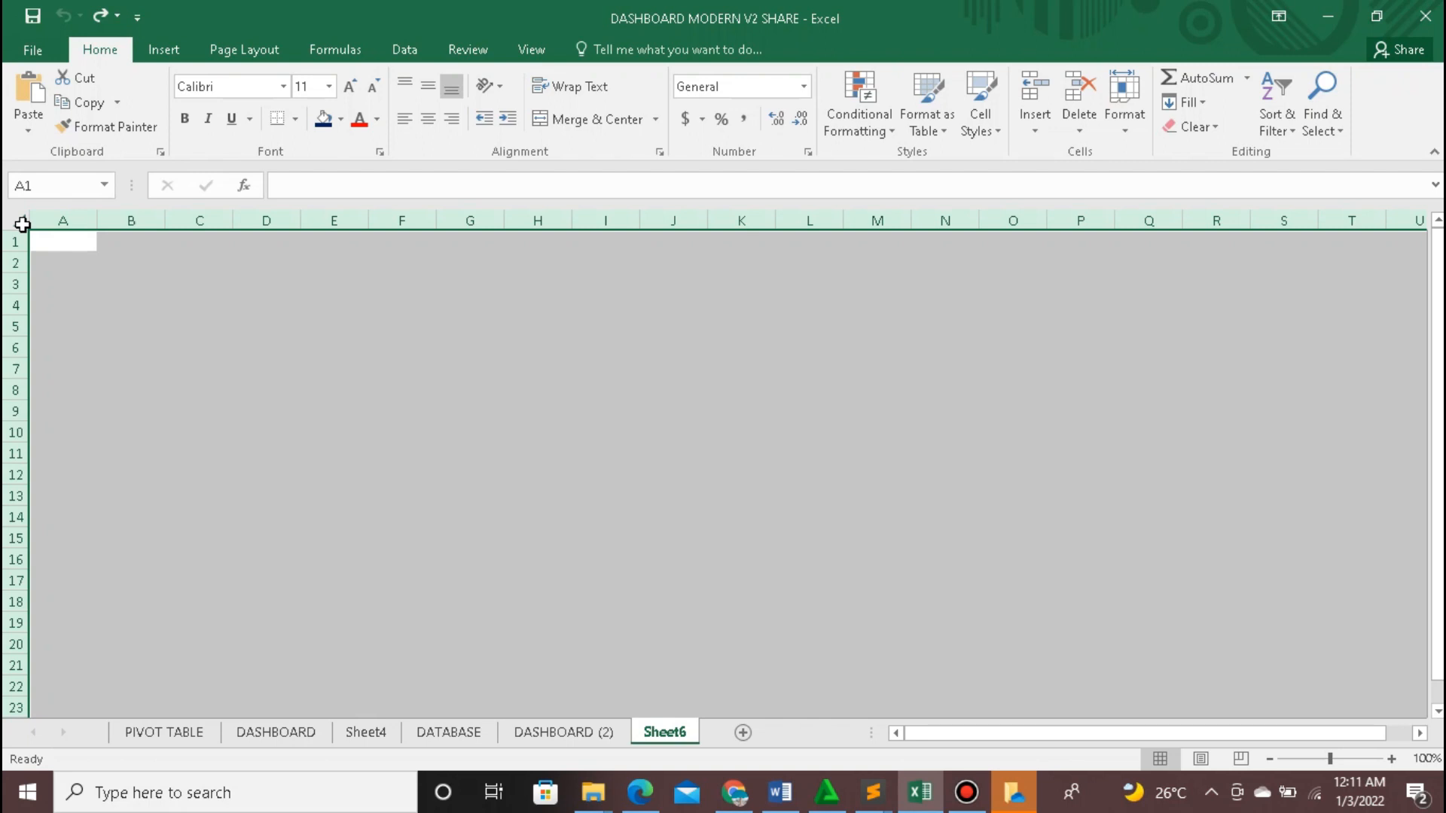
{"action": "left_click", "coordinate": [343, 121]}
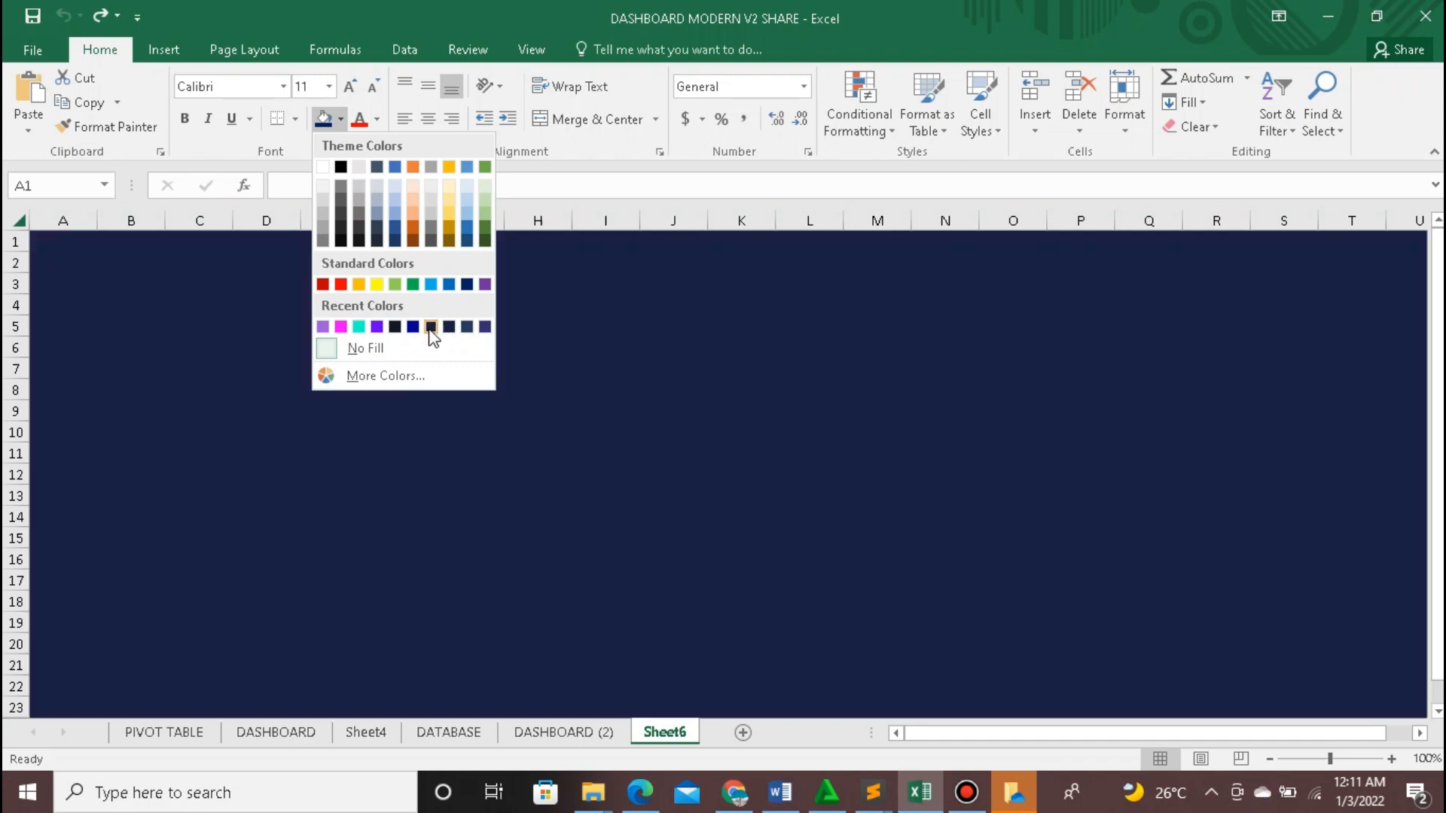
{"action": "left_click", "coordinate": [431, 327]}
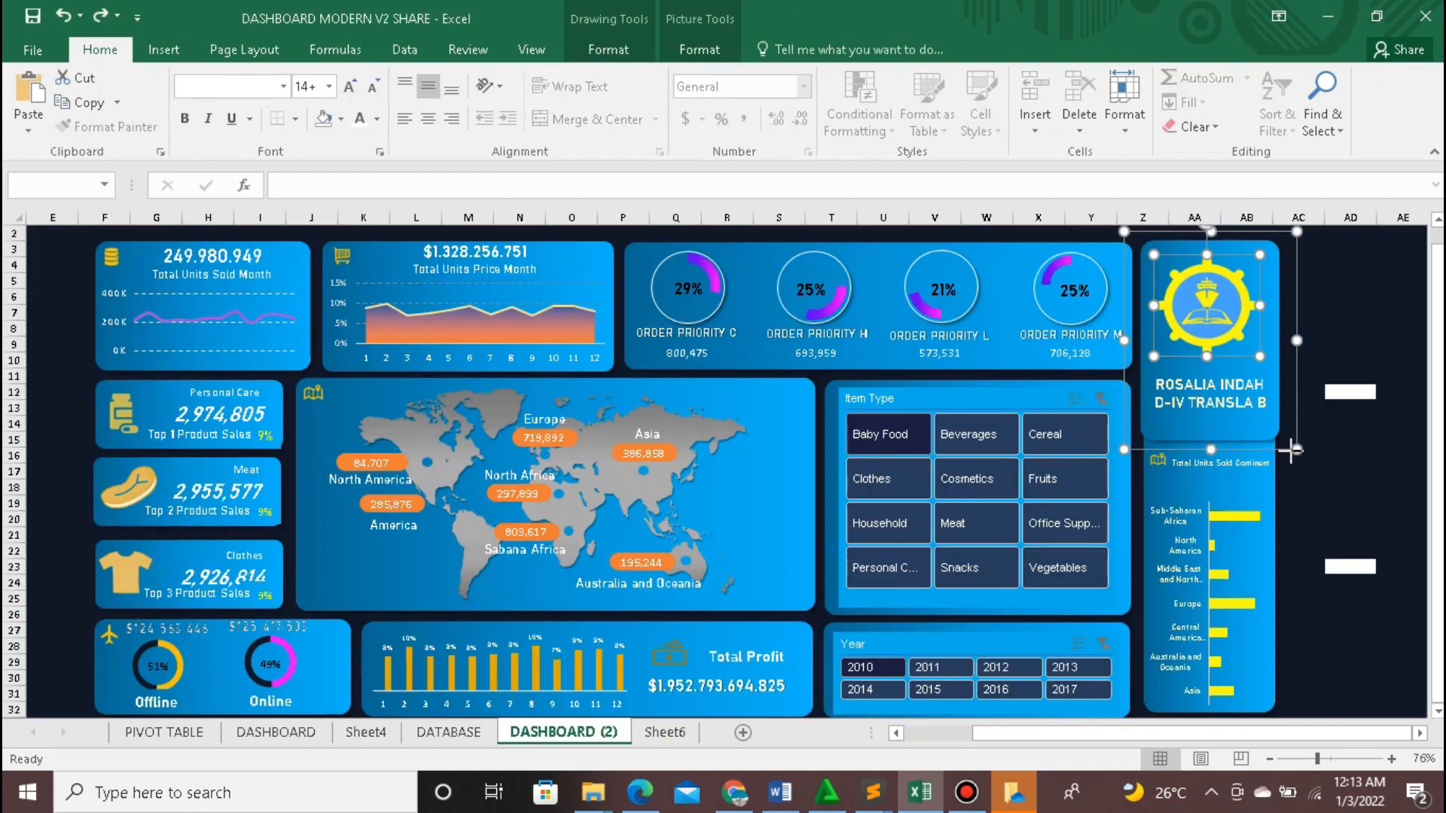
Step: Copy the logo card from DASHBOARD (2) and paste it near cell B5 of Sheet6
{"action": "right_click", "coordinate": [1291, 450]}
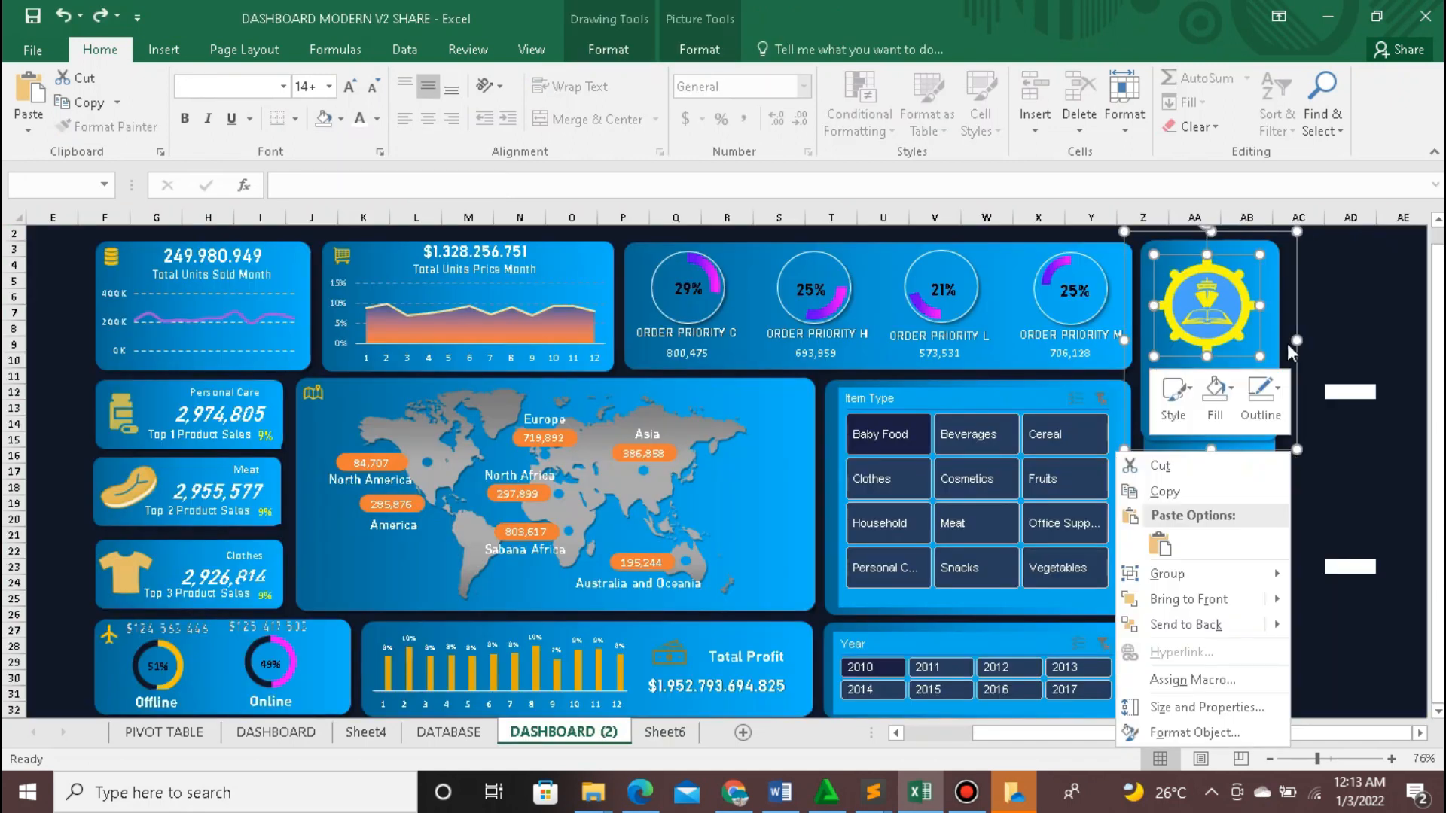
{"action": "left_click", "coordinate": [1165, 491]}
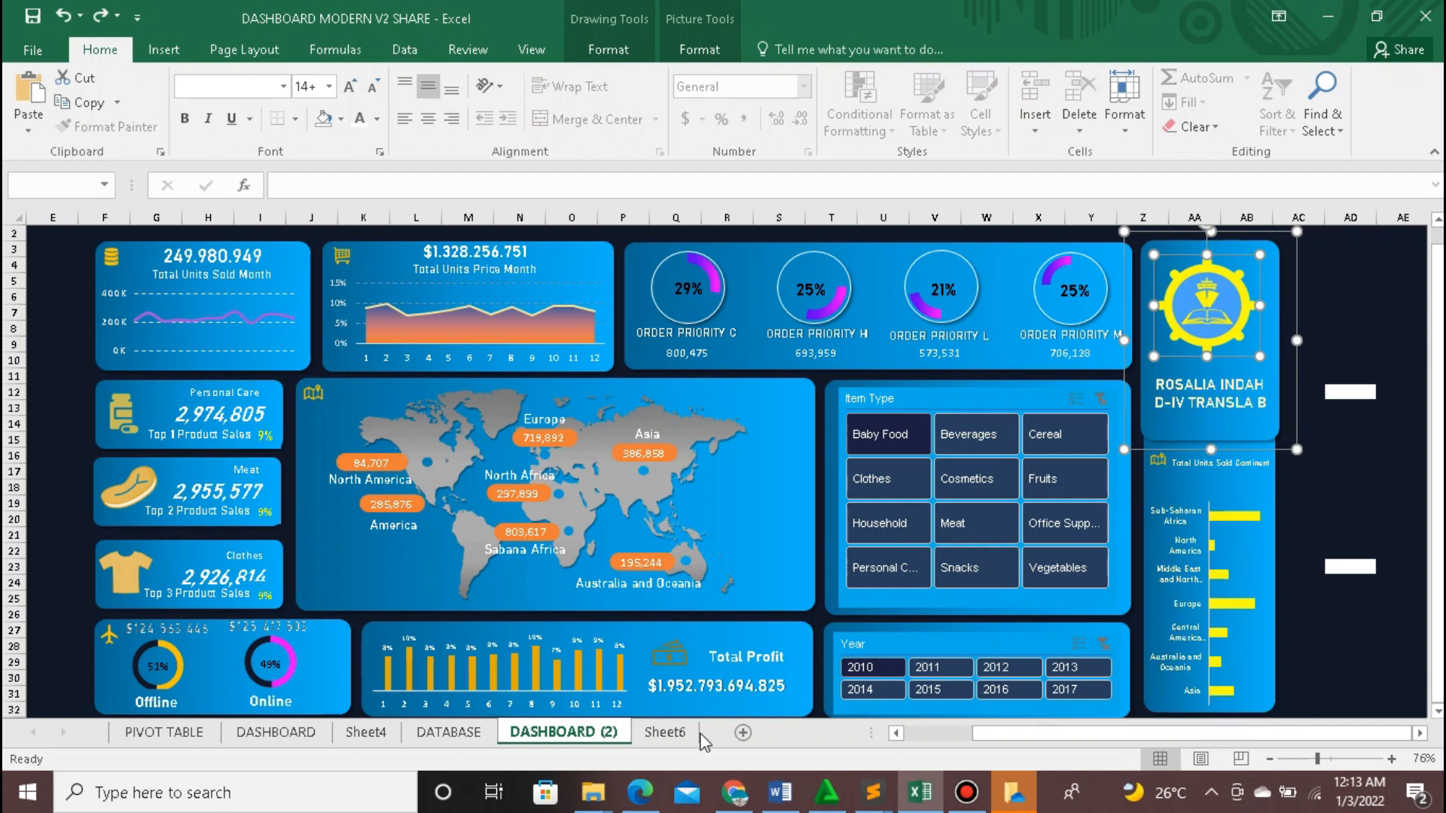
{"action": "left_click", "coordinate": [664, 732]}
{"action": "right_click", "coordinate": [142, 331]}
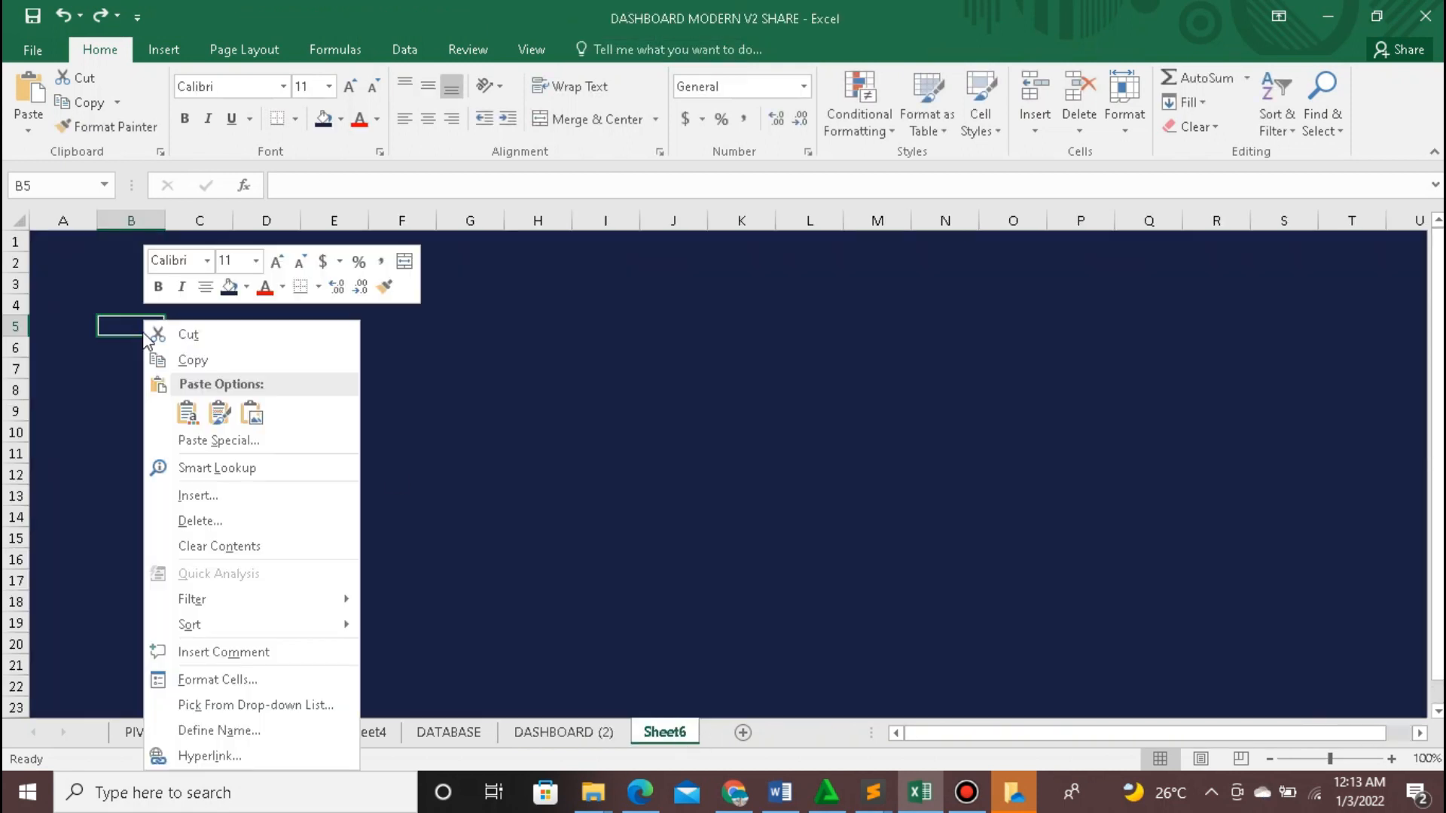
{"action": "left_click", "coordinate": [188, 411]}
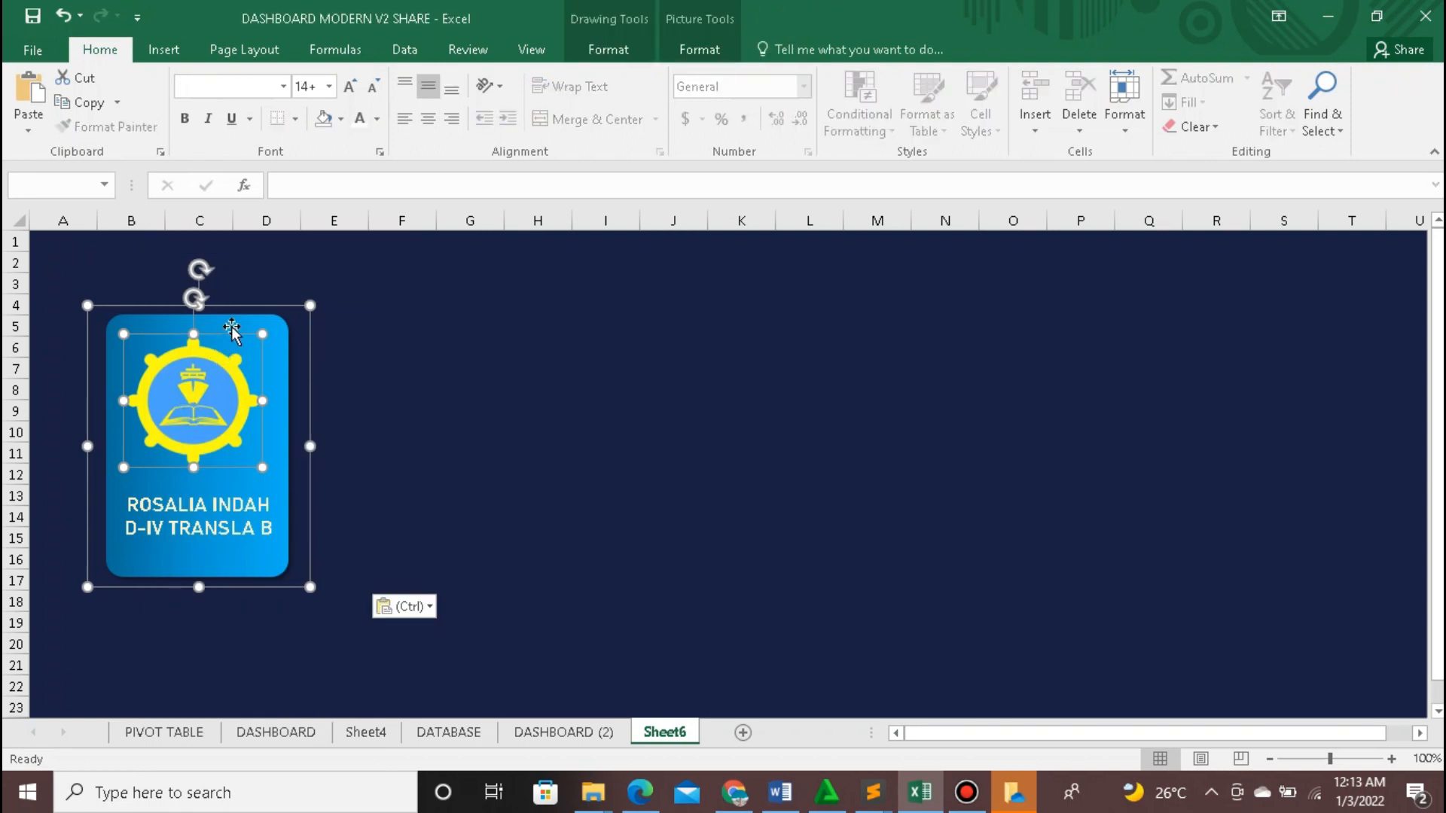
{"action": "mouse_move", "coordinate": [230, 323]}
{"action": "left_mouse_down"}
{"action": "mouse_move", "coordinate": [253, 305]}
{"action": "mouse_move", "coordinate": [240, 305]}
{"action": "mouse_move", "coordinate": [254, 315]}
{"action": "left_mouse_up"}
{"action": "left_click", "coordinate": [458, 449]}
Step: Copy the Total Units Sold Continent chart with its panel and title from DASHBOARD (2) and paste them under the logo card in Sheet6
{"action": "key", "text": "ctrl+Page_Up"}
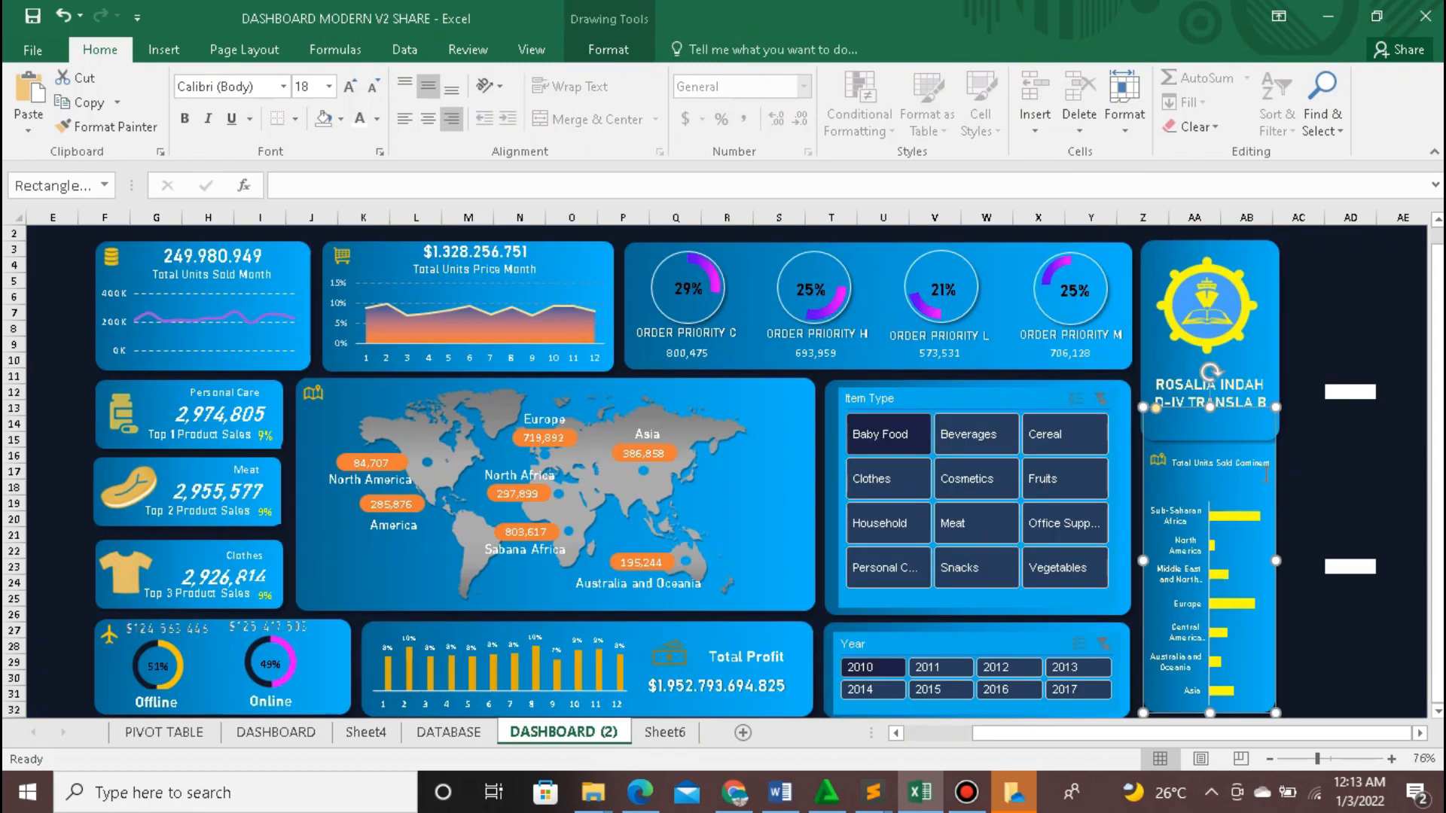
{"action": "right_click", "coordinate": [1275, 549]}
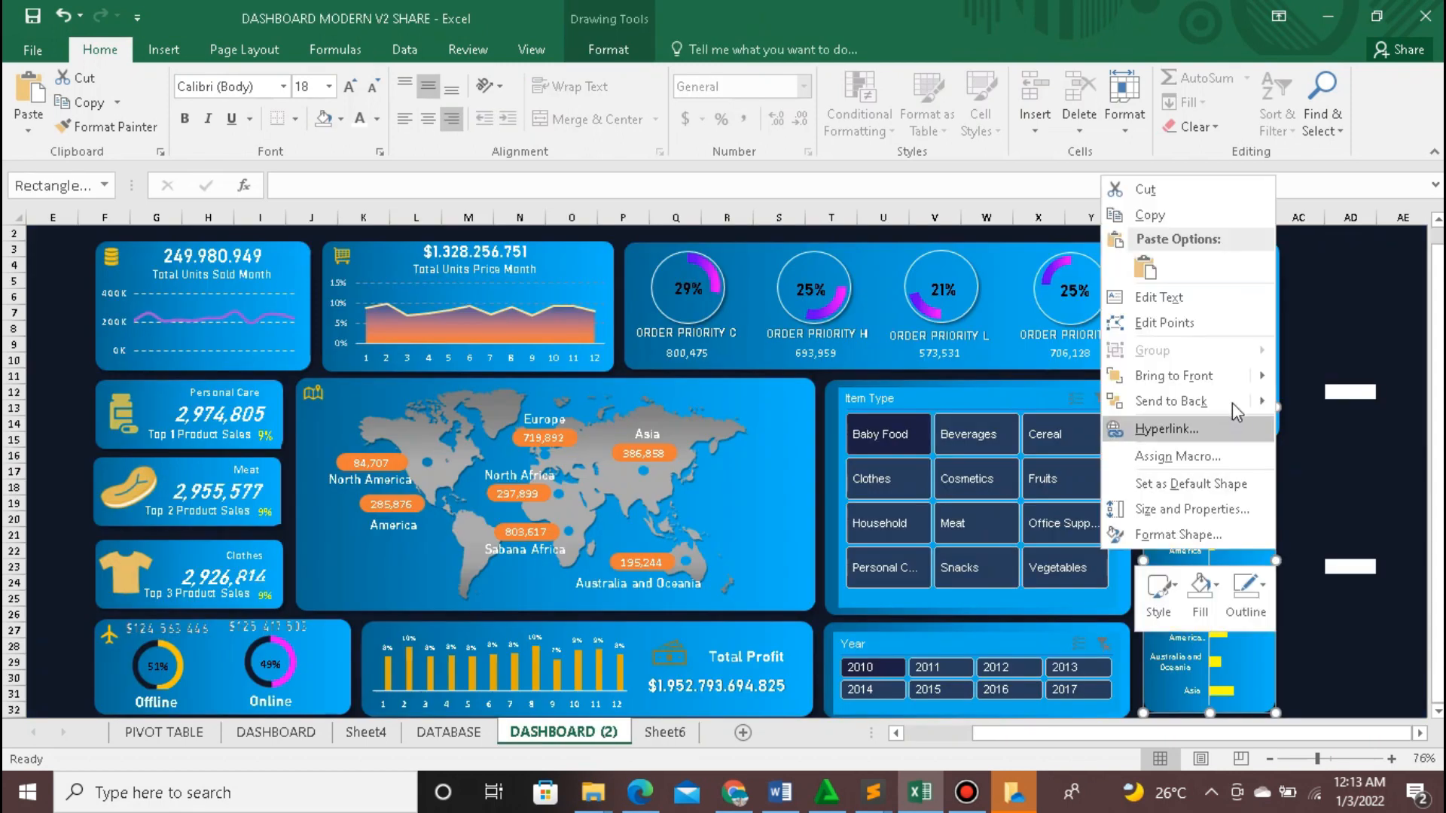
{"action": "left_click", "coordinate": [1185, 218]}
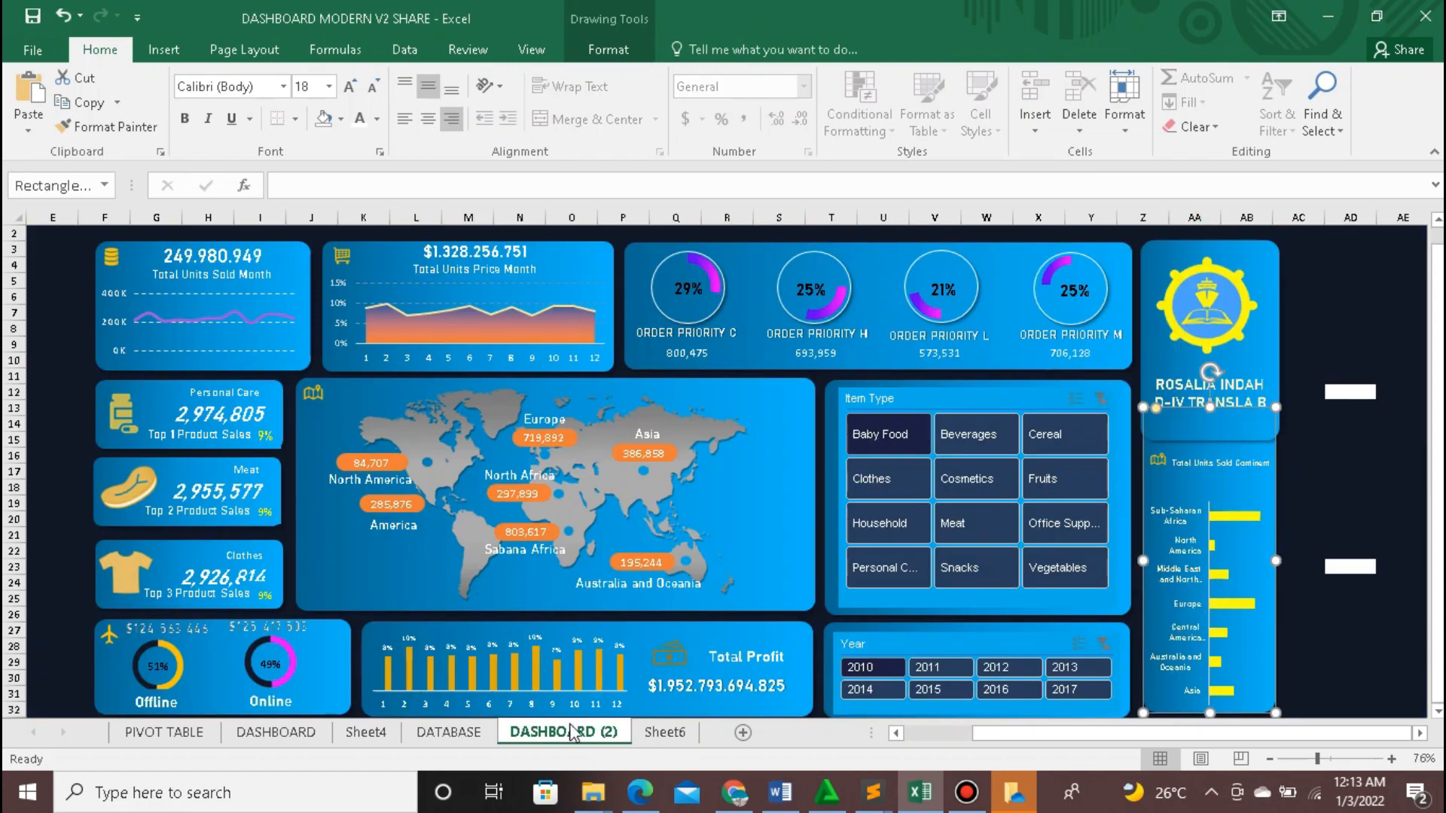
{"action": "left_click", "coordinate": [664, 732]}
{"action": "right_click", "coordinate": [1275, 539]}
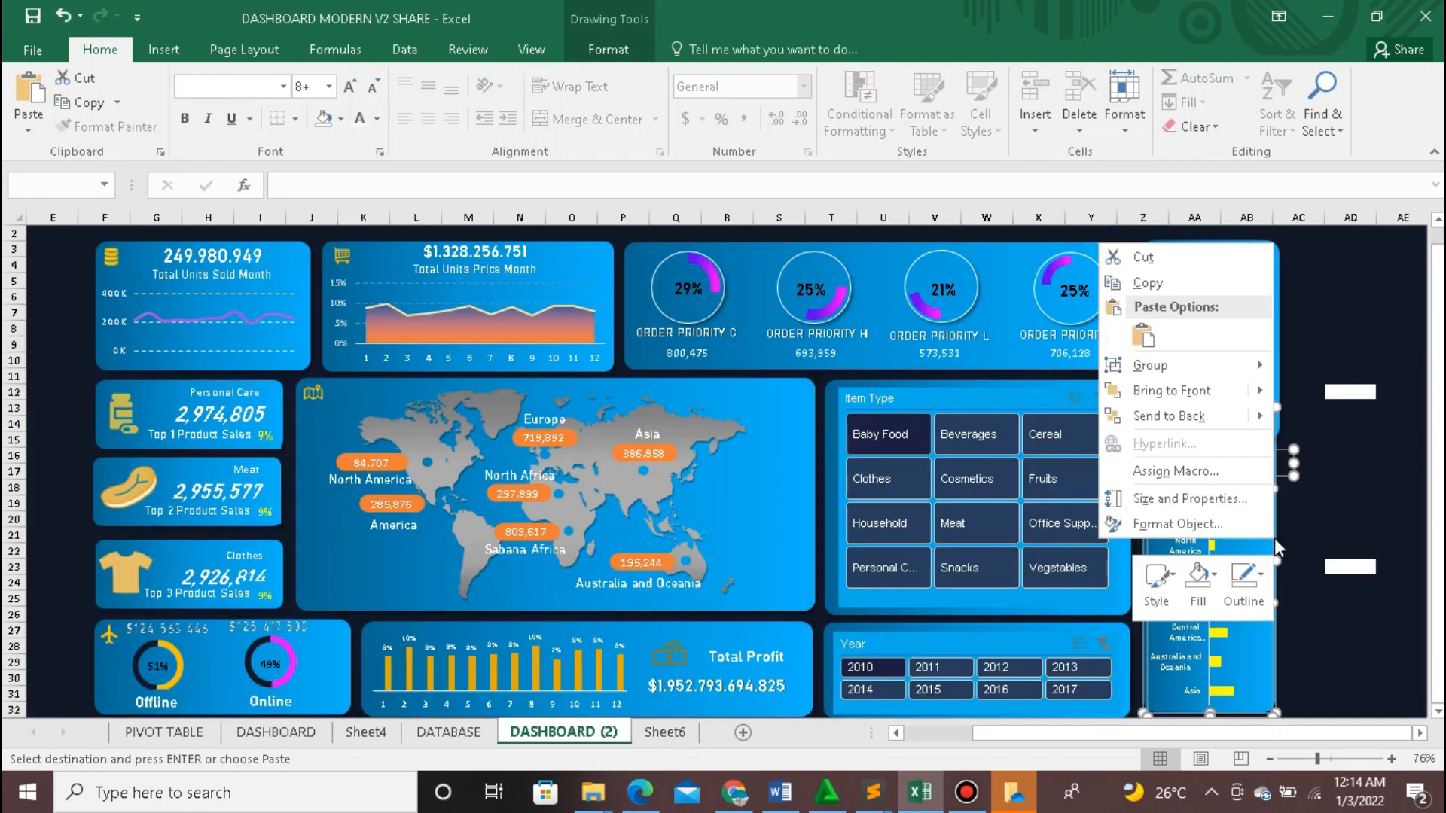
{"action": "left_click", "coordinate": [1189, 284]}
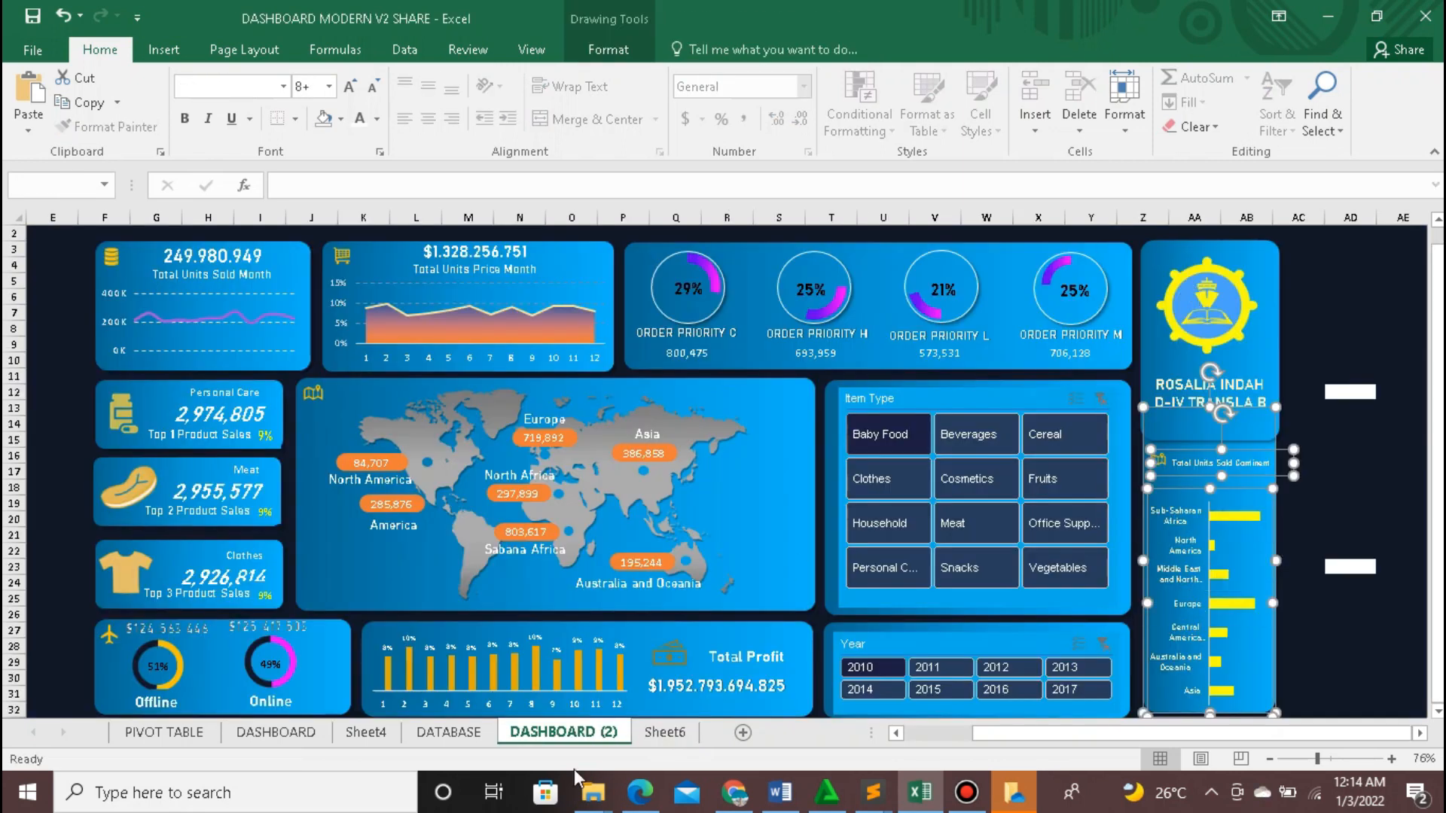
{"action": "left_click", "coordinate": [664, 732]}
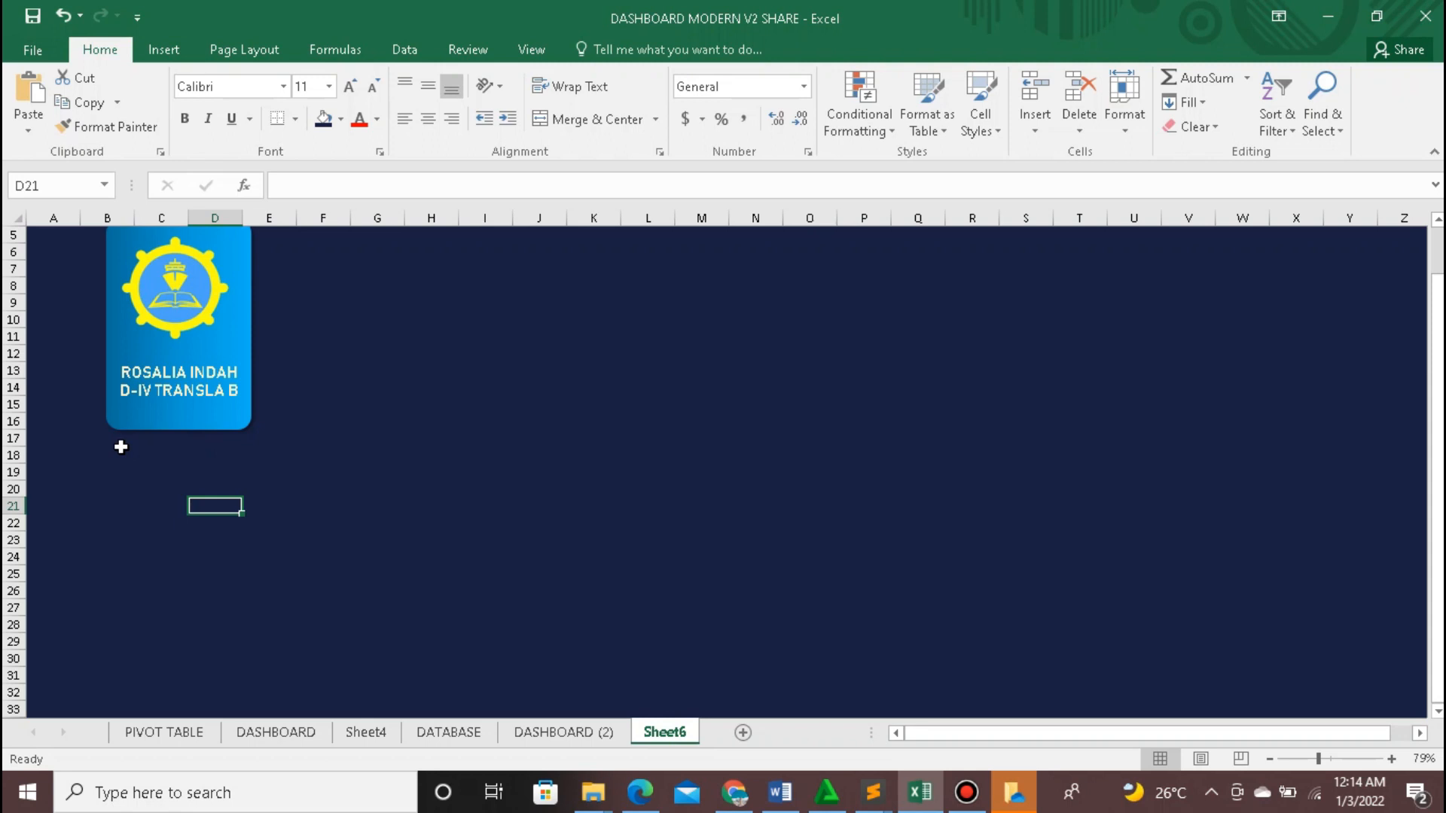
{"action": "right_click", "coordinate": [156, 473]}
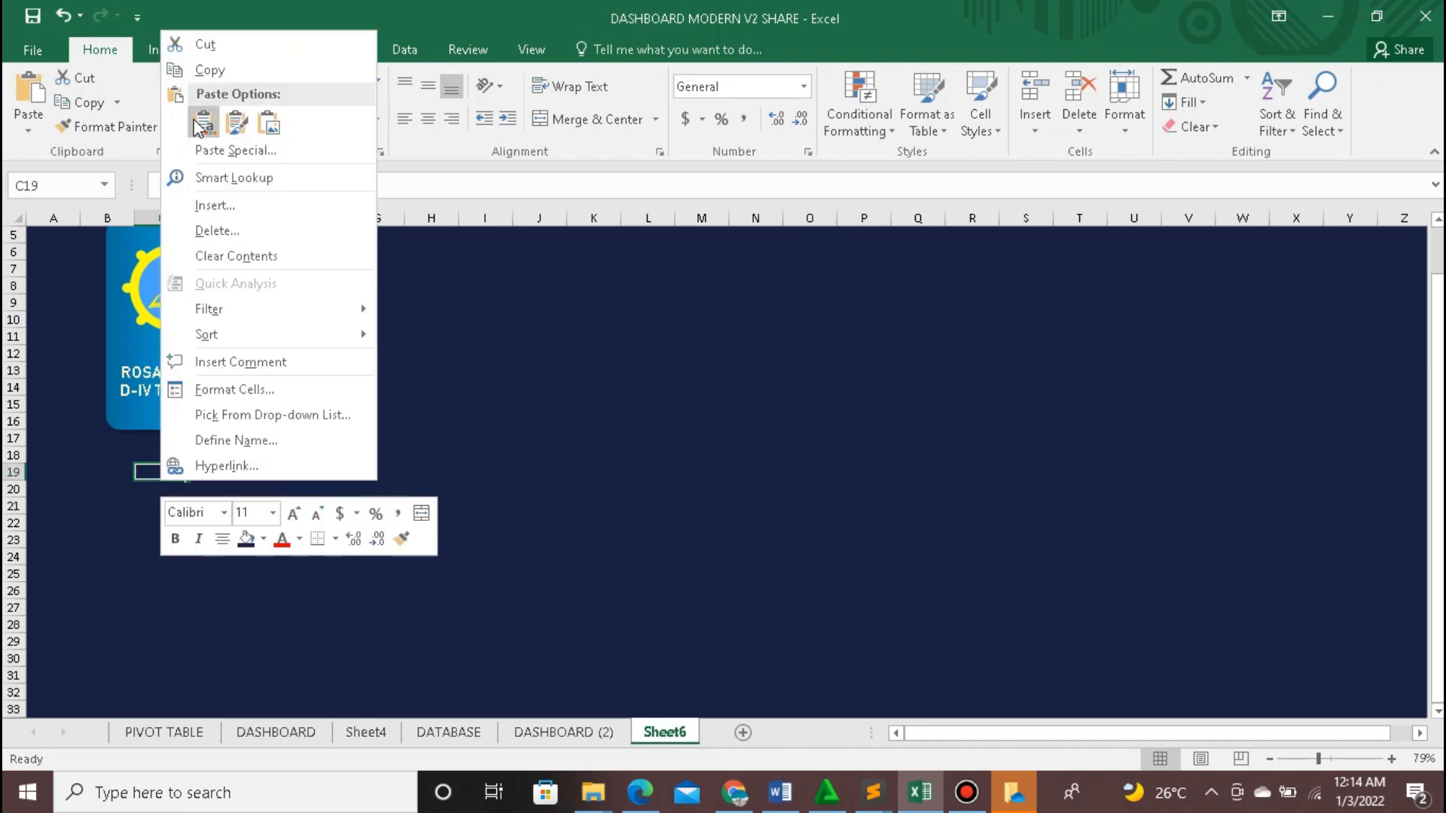
{"action": "left_click", "coordinate": [202, 123]}
{"action": "left_click_drag", "start_coordinate": [174, 466], "coordinate": [156, 419]}
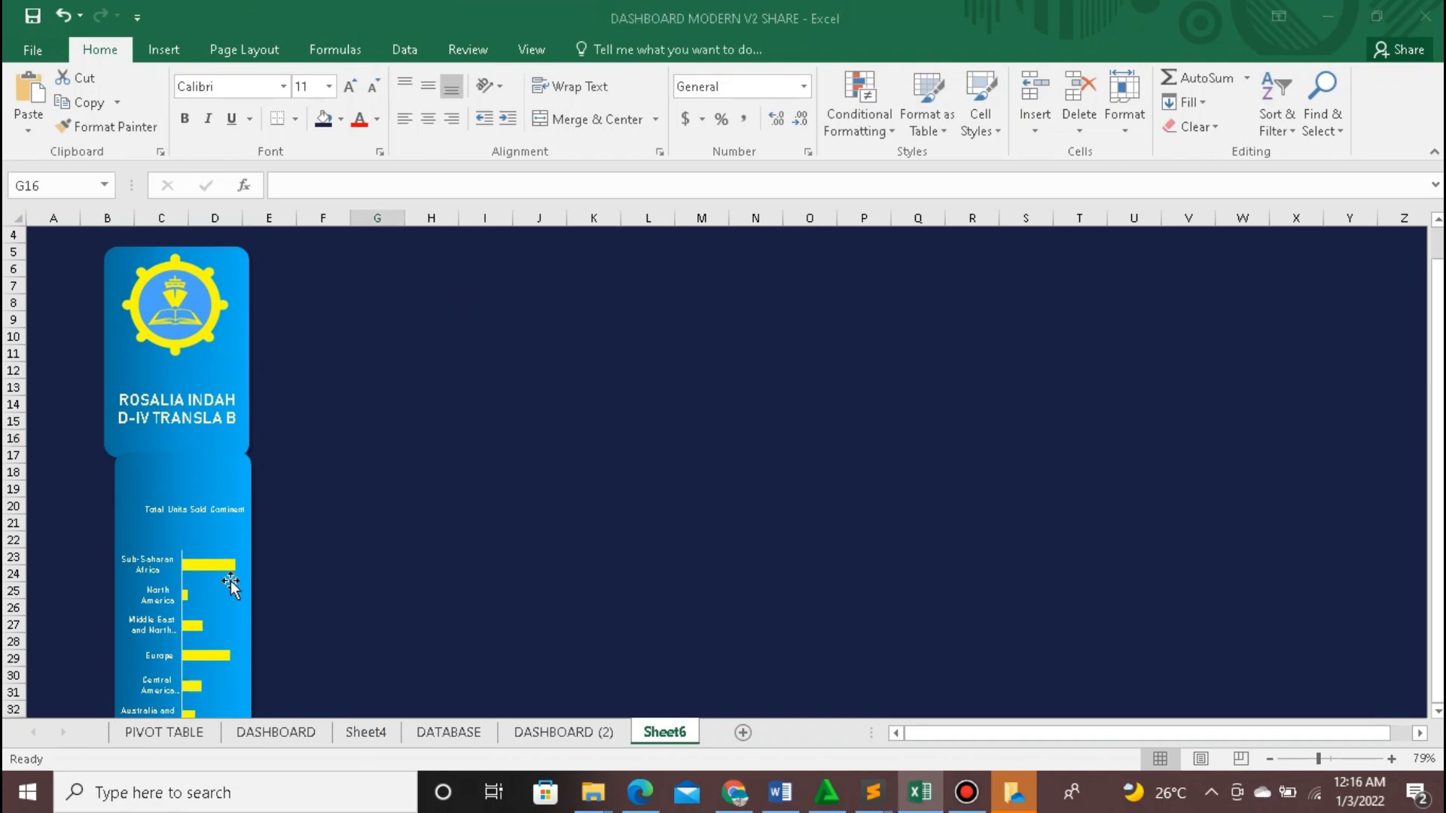
Step: Align the logo card over the top edge of the continent chart panel
{"action": "left_click", "coordinate": [231, 584]}
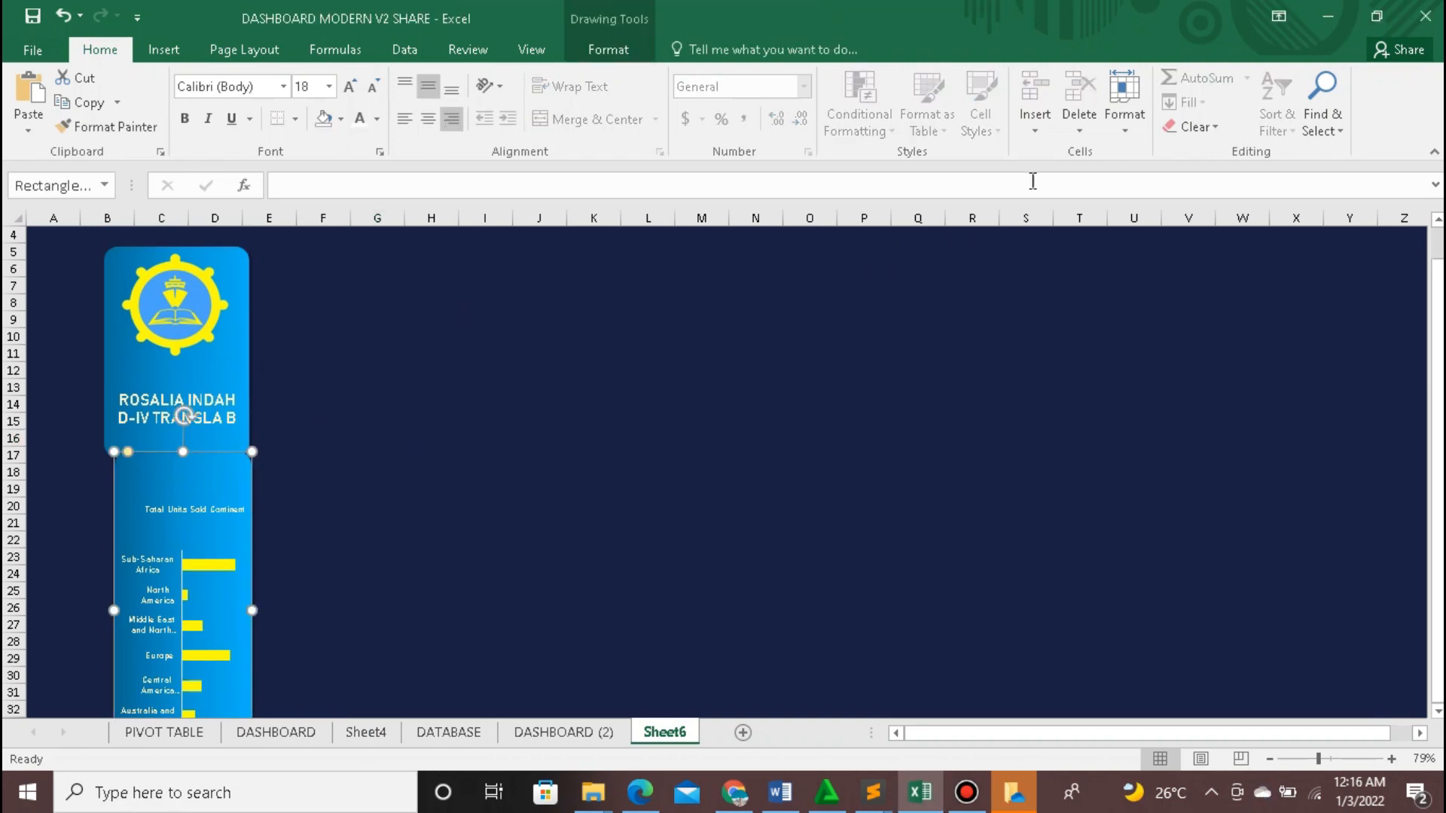
{"action": "left_click", "coordinate": [633, 49]}
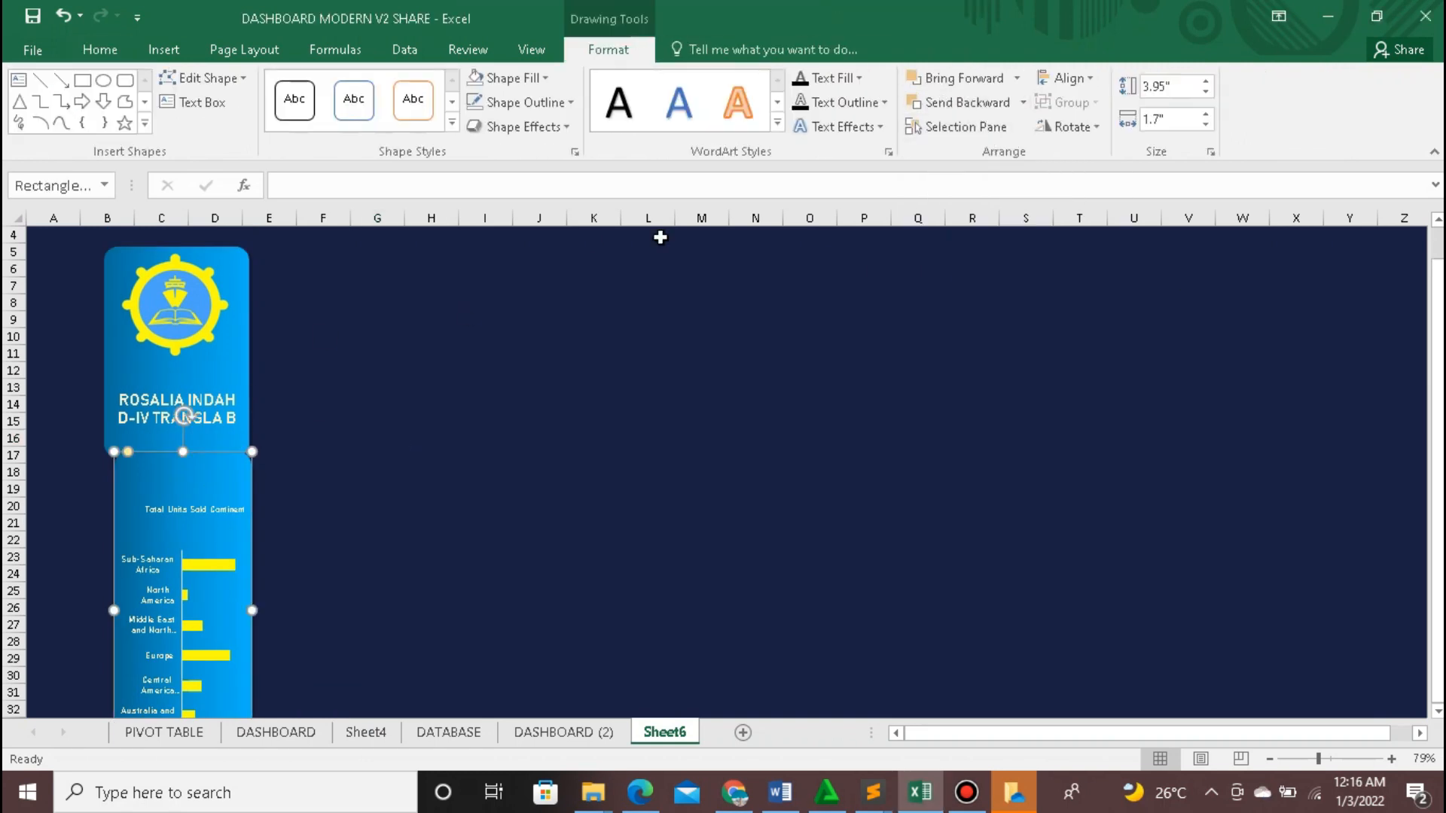
{"action": "left_click", "coordinate": [227, 347]}
{"action": "left_click_drag", "start_coordinate": [247, 312], "coordinate": [189, 315]}
{"action": "left_click", "coordinate": [333, 406]}
{"action": "scroll", "coordinate": [337, 410], "scroll_direction": "down", "scroll_amount": 2}
{"action": "scroll", "coordinate": [337, 410], "scroll_direction": "up", "scroll_amount": 1}
Step: Paste a copy of the logo's background card beside the original and delete the copy's text
{"action": "left_click", "coordinate": [185, 385]}
{"action": "right_click", "coordinate": [220, 314]}
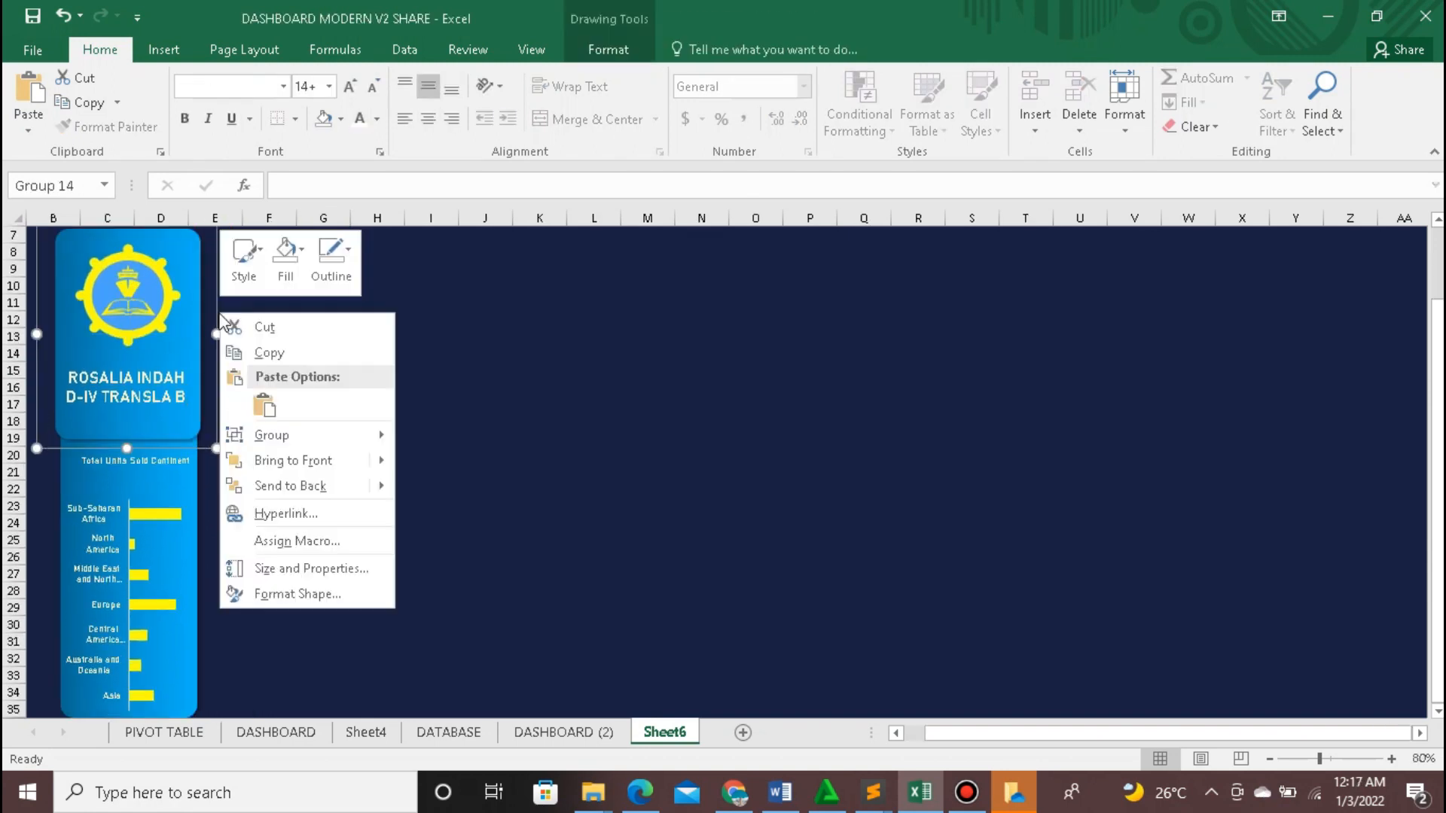
{"action": "left_click", "coordinate": [269, 352]}
{"action": "right_click", "coordinate": [345, 336]}
{"action": "left_click", "coordinate": [389, 411]}
{"action": "right_click", "coordinate": [419, 439]}
{"action": "key", "text": "Delete"}
Step: Rotate the blank card 90 degrees and enlarge it across columns E to J beside the logo card
{"action": "left_click_drag", "start_coordinate": [380, 292], "coordinate": [493, 433]}
{"action": "left_click_drag", "start_coordinate": [379, 433], "coordinate": [323, 307]}
{"action": "left_click_drag", "start_coordinate": [429, 381], "coordinate": [500, 429]}
{"action": "scroll", "coordinate": [549, 439], "scroll_direction": "down", "scroll_amount": 1}
{"action": "scroll", "coordinate": [549, 439], "scroll_direction": "up", "scroll_amount": 1}
{"action": "left_click_drag", "start_coordinate": [326, 342], "coordinate": [323, 338]}
Step: Duplicate the blank card and place the copy beside it across columns K to O
{"action": "right_click", "coordinate": [495, 439]}
{"action": "left_click", "coordinate": [549, 103]}
{"action": "right_click", "coordinate": [576, 403]}
{"action": "left_click", "coordinate": [621, 494]}
{"action": "left_click", "coordinate": [569, 592]}
{"action": "scroll", "coordinate": [568, 596], "scroll_direction": "down", "scroll_amount": 4}
{"action": "left_click_drag", "start_coordinate": [621, 493], "coordinate": [575, 386]}
{"action": "scroll", "coordinate": [568, 595], "scroll_direction": "up", "scroll_amount": 3}
{"action": "left_click", "coordinate": [791, 589]}
Step: Paste a third blank card in the upper row and stretch it across columns P to Z
{"action": "left_click", "coordinate": [678, 376]}
{"action": "left_click", "coordinate": [918, 439]}
{"action": "key", "text": "ctrl+v"}
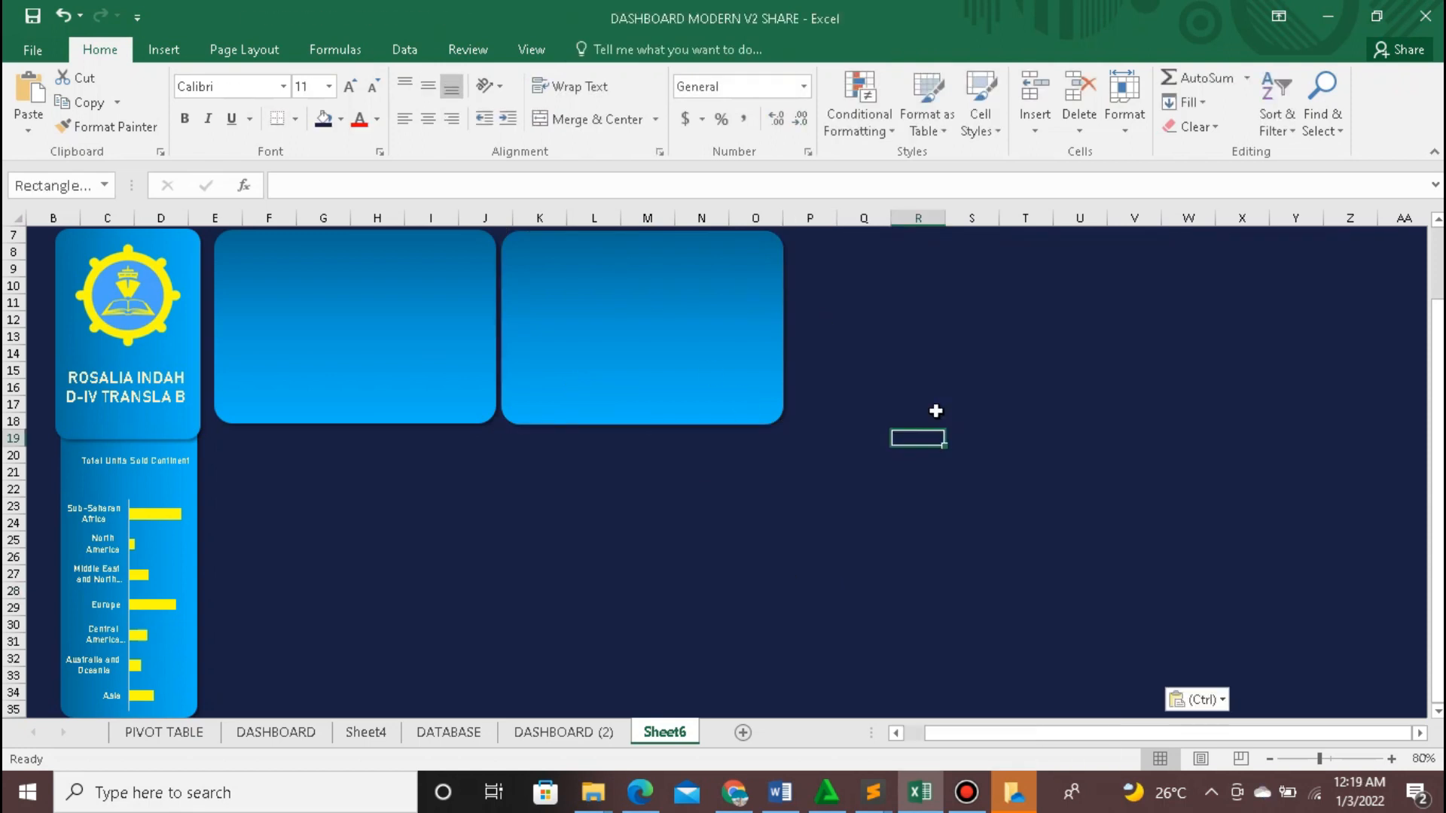
{"action": "left_click_drag", "start_coordinate": [994, 512], "coordinate": [900, 312]}
{"action": "left_click_drag", "start_coordinate": [936, 423], "coordinate": [936, 397]}
{"action": "left_click_drag", "start_coordinate": [1078, 313], "coordinate": [1364, 312]}
{"action": "left_click", "coordinate": [1103, 574]}
{"action": "scroll", "coordinate": [866, 586], "scroll_direction": "up", "scroll_amount": 2}
{"action": "left_click_drag", "start_coordinate": [851, 407], "coordinate": [846, 410]}
Step: Paste a fourth blank card and position it below the first card from column E
{"action": "left_click", "coordinate": [717, 629]}
{"action": "key", "text": "ctrl+v"}
{"action": "scroll", "coordinate": [717, 602], "scroll_direction": "down", "scroll_amount": 3}
{"action": "left_click_drag", "start_coordinate": [698, 466], "coordinate": [239, 332]}
{"action": "mouse_move", "coordinate": [497, 507]}
{"action": "left_mouse_down"}
{"action": "mouse_move", "coordinate": [826, 581]}
{"action": "mouse_move", "coordinate": [685, 523]}
{"action": "mouse_move", "coordinate": [693, 559]}
{"action": "mouse_move", "coordinate": [493, 503]}
{"action": "left_mouse_up"}
{"action": "left_click", "coordinate": [794, 507]}
{"action": "scroll", "coordinate": [794, 506], "scroll_direction": "up", "scroll_amount": 5}
Step: Shorten the upper-row cards to about row 17 and move the large lower card up beneath them
{"action": "left_click", "coordinate": [452, 467]}
{"action": "left_click", "coordinate": [640, 467]}
{"action": "left_click_drag", "start_coordinate": [783, 527], "coordinate": [787, 504]}
{"action": "left_click", "coordinate": [1393, 466]}
{"action": "scroll", "coordinate": [904, 520], "scroll_direction": "down", "scroll_amount": 3}
{"action": "left_click_drag", "start_coordinate": [519, 512], "coordinate": [513, 493]}
{"action": "left_click", "coordinate": [755, 557]}
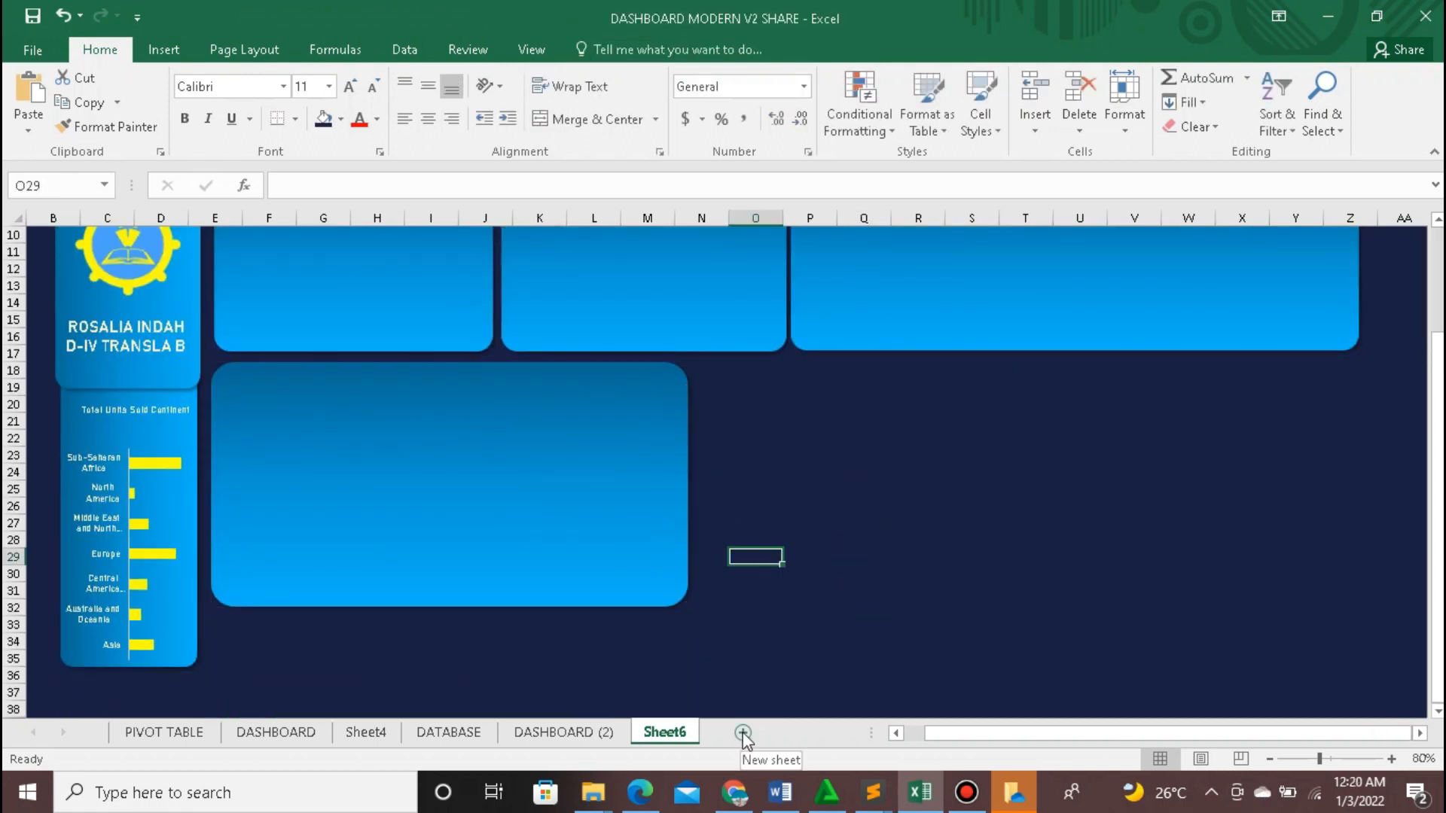
Step: Narrow the second upper card slightly and shift the wide third card closer to it
{"action": "left_click", "coordinate": [648, 550]}
{"action": "left_click", "coordinate": [849, 403]}
{"action": "scroll", "coordinate": [849, 400], "scroll_direction": "up", "scroll_amount": 1}
{"action": "left_click", "coordinate": [742, 365]}
{"action": "left_click_drag", "start_coordinate": [786, 402], "coordinate": [775, 402]}
{"action": "left_click", "coordinate": [836, 362]}
{"action": "left_click_drag", "start_coordinate": [851, 336], "coordinate": [843, 335]}
Step: Stretch the large lower card to column O and reduce its height to about row 30
{"action": "scroll", "coordinate": [813, 467], "scroll_direction": "down", "scroll_amount": 1}
{"action": "left_click_drag", "start_coordinate": [687, 591], "coordinate": [773, 563]}
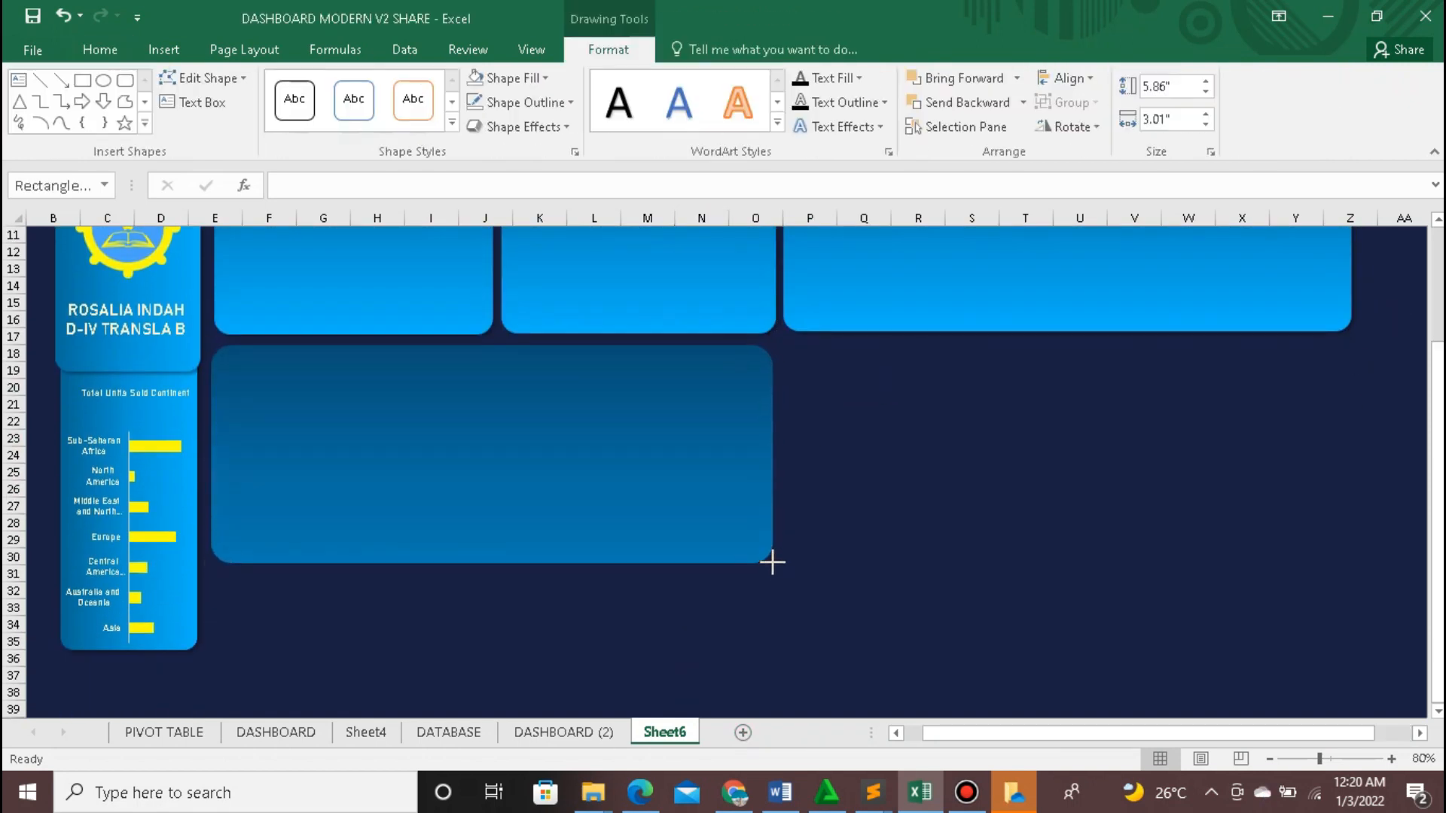
{"action": "scroll", "coordinate": [790, 572], "scroll_direction": "down", "scroll_amount": 1}
Step: Paste a blank card below the large card and fit it across columns E to J
{"action": "right_click", "coordinate": [300, 561]}
{"action": "left_click", "coordinate": [345, 202]}
{"action": "left_click_drag", "start_coordinate": [402, 610], "coordinate": [311, 565]}
{"action": "left_click_drag", "start_coordinate": [487, 698], "coordinate": [493, 642]}
{"action": "left_click", "coordinate": [594, 594]}
Step: Paste another blank card in the lowest row and fit it across columns K to P
{"action": "right_click", "coordinate": [584, 616]}
{"action": "left_click", "coordinate": [626, 256]}
{"action": "left_click_drag", "start_coordinate": [639, 632], "coordinate": [571, 534]}
{"action": "left_click_drag", "start_coordinate": [781, 699], "coordinate": [785, 650]}
{"action": "left_click", "coordinate": [918, 658]}
Step: Extend the continent chart panel down to row 39 and move its chart and title down within it
{"action": "scroll", "coordinate": [918, 658], "scroll_direction": "up", "scroll_amount": 1}
{"action": "scroll", "coordinate": [918, 658], "scroll_direction": "down", "scroll_amount": 1}
{"action": "left_click", "coordinate": [182, 590]}
{"action": "left_click_drag", "start_coordinate": [198, 599], "coordinate": [195, 655]}
{"action": "left_click_drag", "start_coordinate": [140, 616], "coordinate": [144, 641]}
{"action": "left_click", "coordinate": [143, 344]}
{"action": "left_click_drag", "start_coordinate": [146, 357], "coordinate": [143, 382]}
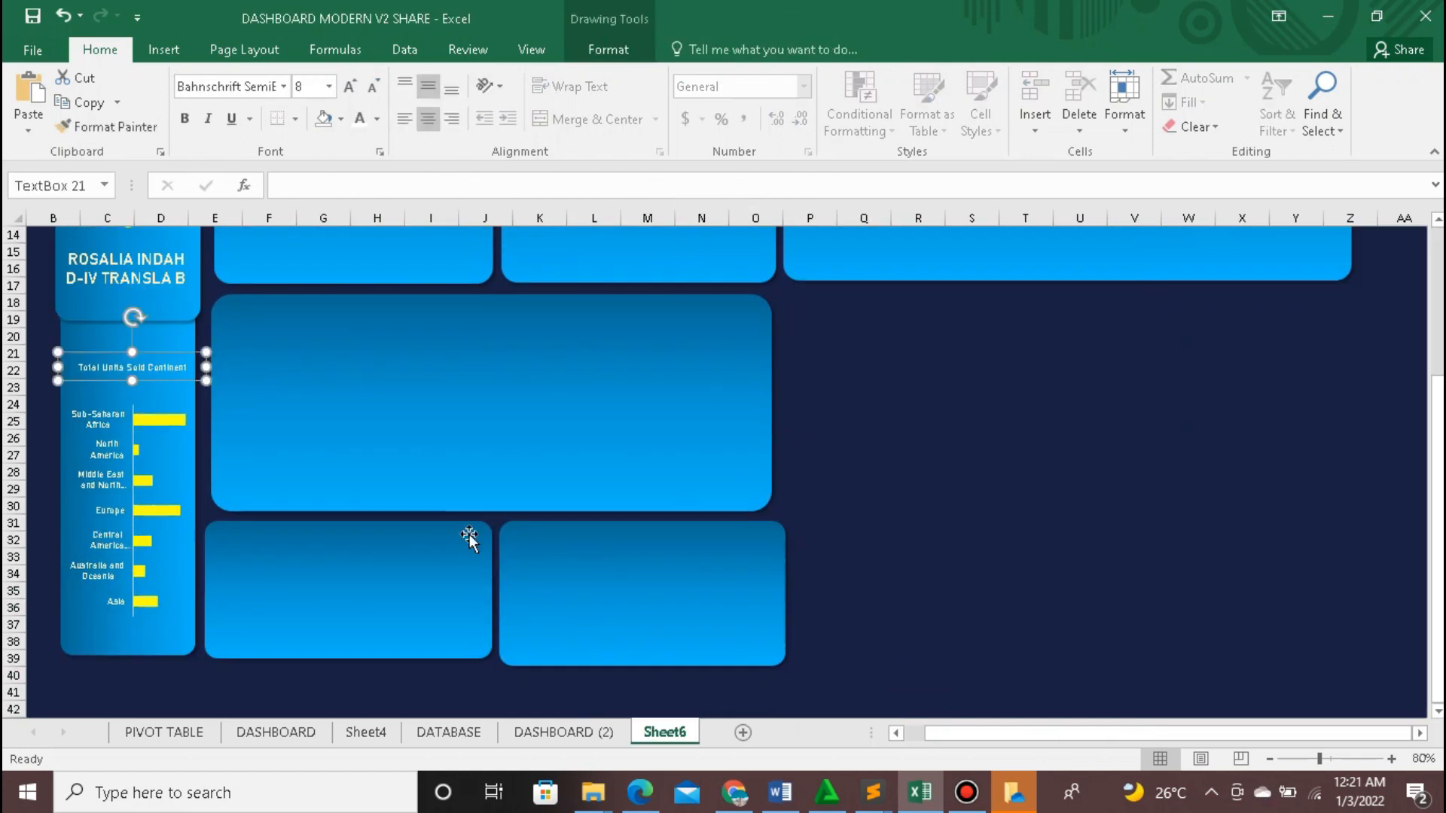
Step: Paste a small blank card beside the large card, directly below the wide upper card, across columns P to T
{"action": "left_click", "coordinate": [863, 489]}
{"action": "scroll", "coordinate": [863, 497], "scroll_direction": "up", "scroll_amount": 2}
{"action": "scroll", "coordinate": [851, 513], "scroll_direction": "down", "scroll_amount": 1}
{"action": "right_click", "coordinate": [880, 438]}
{"action": "left_click", "coordinate": [916, 418]}
{"action": "left_click_drag", "start_coordinate": [1119, 625], "coordinate": [1090, 538]}
{"action": "left_click_drag", "start_coordinate": [1013, 478], "coordinate": [958, 409]}
Step: Paste a second small card under the first one and match it in width and alignment
{"action": "right_click", "coordinate": [992, 527]}
{"action": "left_click", "coordinate": [1028, 172]}
{"action": "left_click_drag", "start_coordinate": [1154, 652], "coordinate": [1023, 601]}
{"action": "left_click_drag", "start_coordinate": [1096, 657], "coordinate": [1085, 584]}
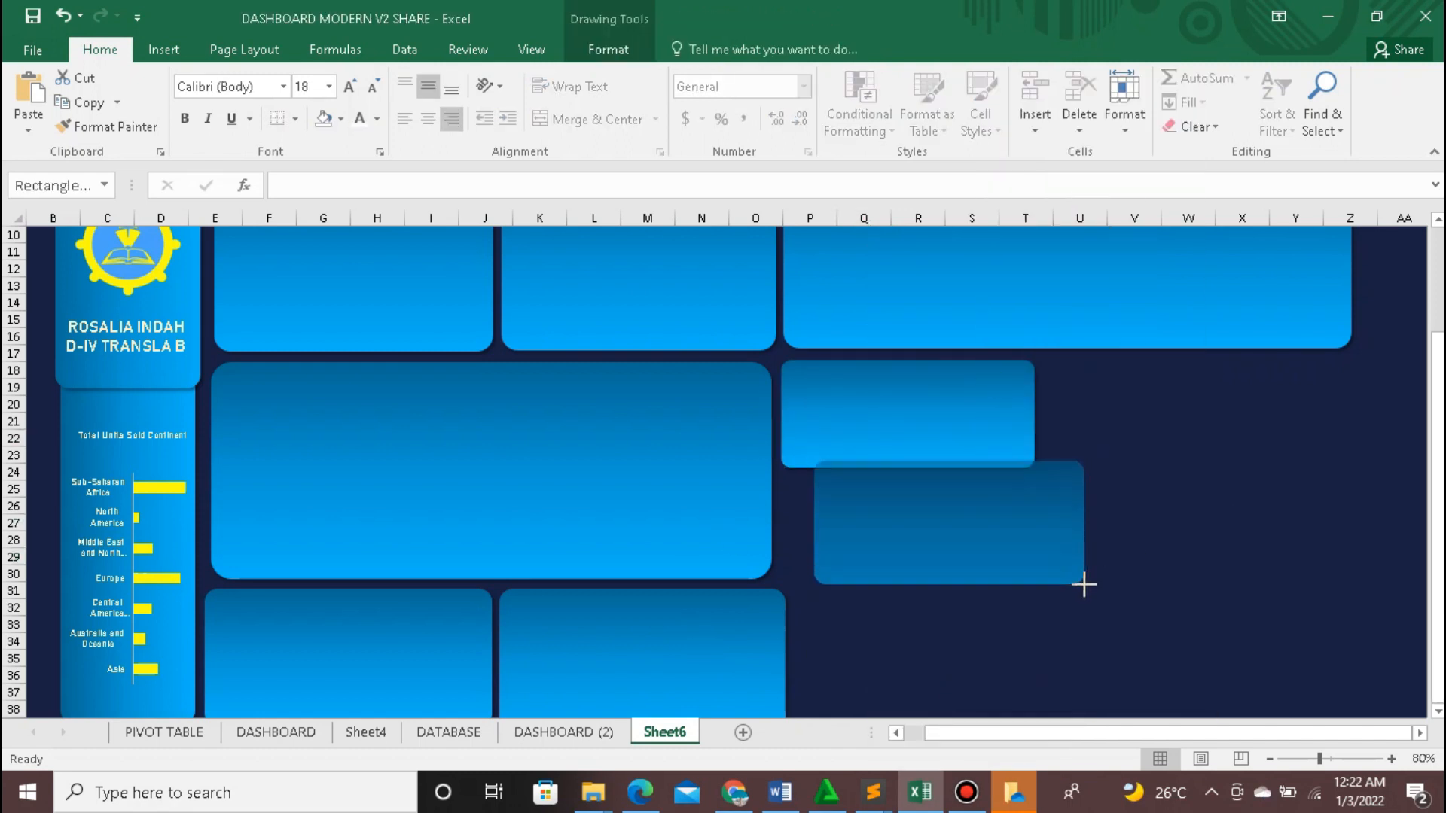
{"action": "left_click_drag", "start_coordinate": [951, 520], "coordinate": [921, 536]}
{"action": "left_click_drag", "start_coordinate": [920, 428], "coordinate": [931, 427]}
{"action": "left_click", "coordinate": [936, 520]}
{"action": "mouse_move", "coordinate": [1055, 600]}
{"action": "left_mouse_down"}
{"action": "mouse_move", "coordinate": [1059, 582]}
{"action": "mouse_move", "coordinate": [1040, 575]}
{"action": "left_mouse_up"}
{"action": "left_click_drag", "start_coordinate": [903, 529], "coordinate": [912, 527]}
{"action": "left_click", "coordinate": [1083, 559]}
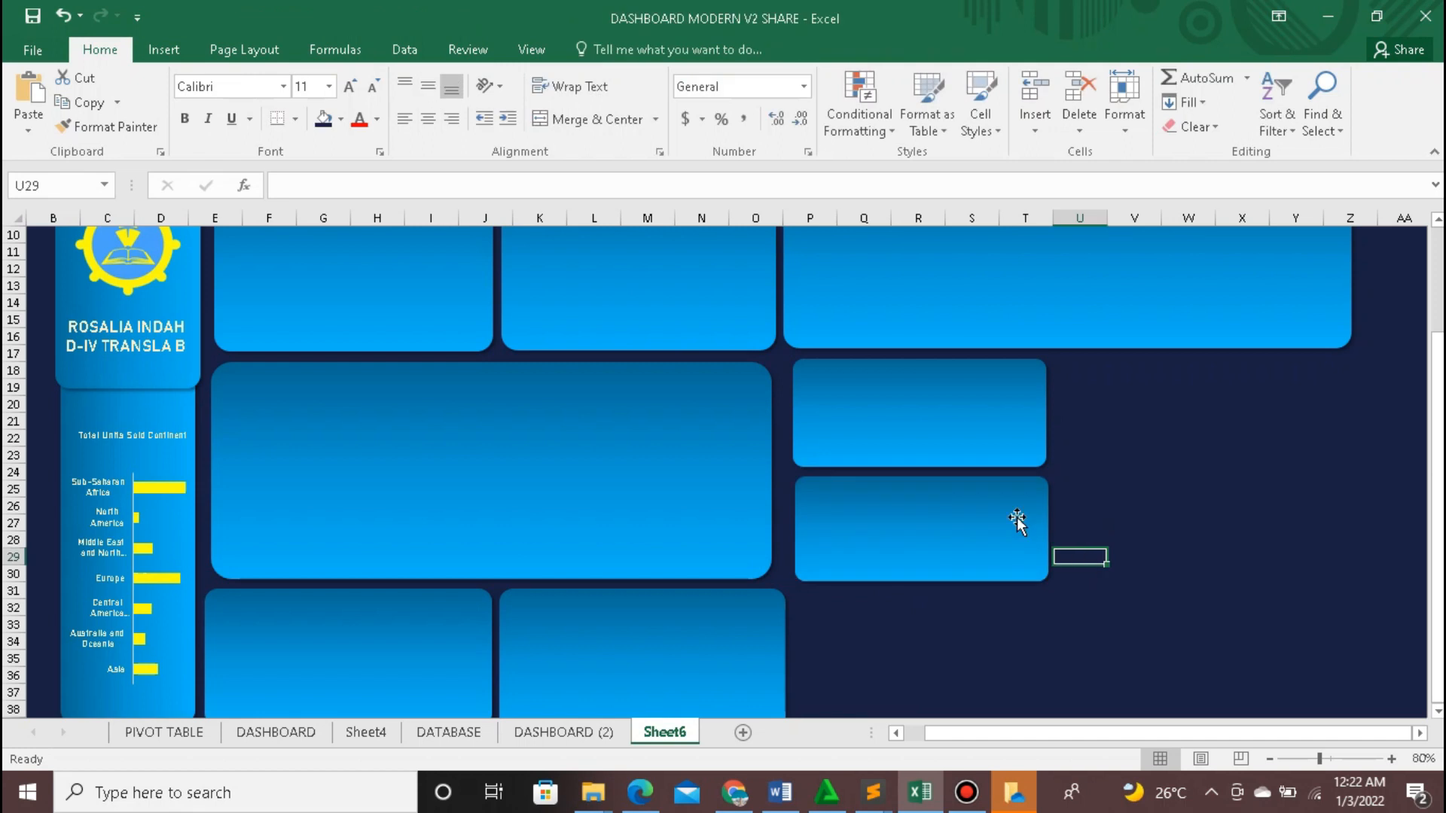
Step: Reduce the height of both small cards and move the second one up under the first
{"action": "left_click", "coordinate": [1002, 433]}
{"action": "left_click_drag", "start_coordinate": [1046, 467], "coordinate": [1048, 442]}
{"action": "left_click", "coordinate": [1020, 531]}
{"action": "left_click_drag", "start_coordinate": [1048, 581], "coordinate": [1046, 551]}
{"action": "left_click_drag", "start_coordinate": [990, 528], "coordinate": [987, 507]}
Step: Paste a third small card under the other two and resize it to match them
{"action": "right_click", "coordinate": [987, 573]}
{"action": "left_click", "coordinate": [1022, 172]}
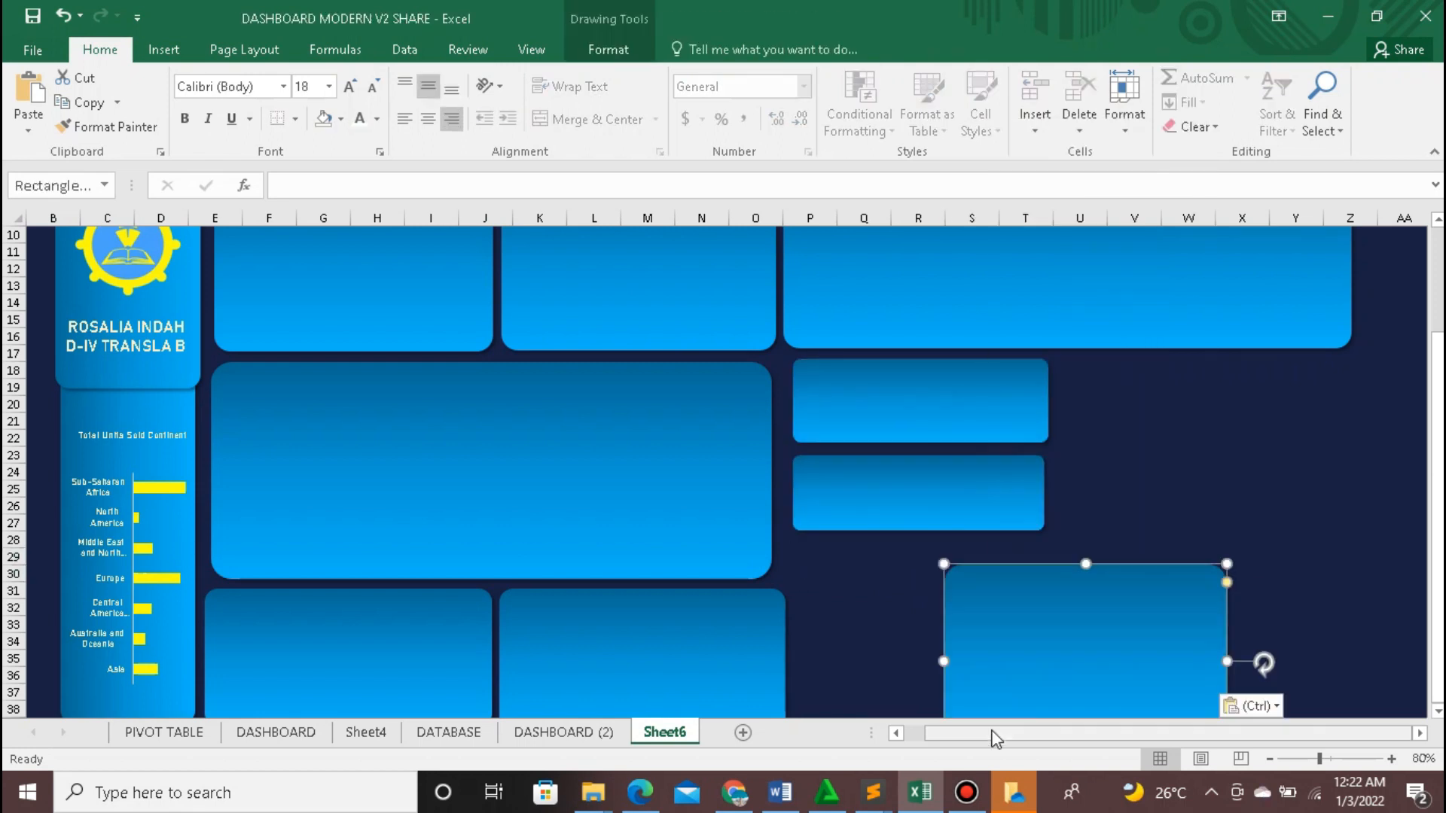
{"action": "left_click_drag", "start_coordinate": [1025, 655], "coordinate": [881, 631]}
{"action": "scroll", "coordinate": [941, 603], "scroll_direction": "down", "scroll_amount": 2}
{"action": "left_click_drag", "start_coordinate": [1084, 649], "coordinate": [1051, 494]}
{"action": "left_click", "coordinate": [1038, 420]}
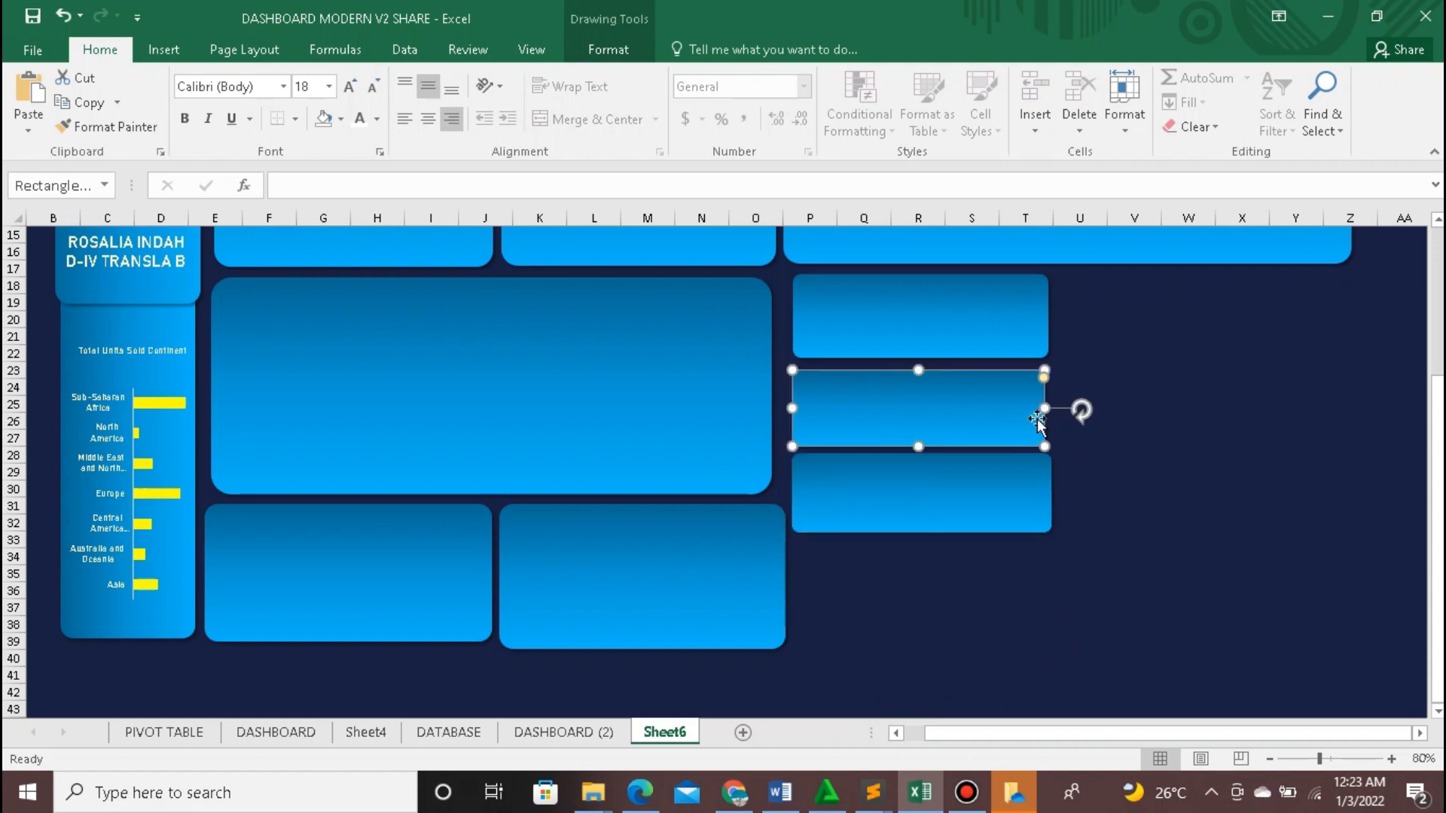
{"action": "left_click", "coordinate": [1084, 485]}
{"action": "scroll", "coordinate": [1100, 482], "scroll_direction": "up", "scroll_amount": 1}
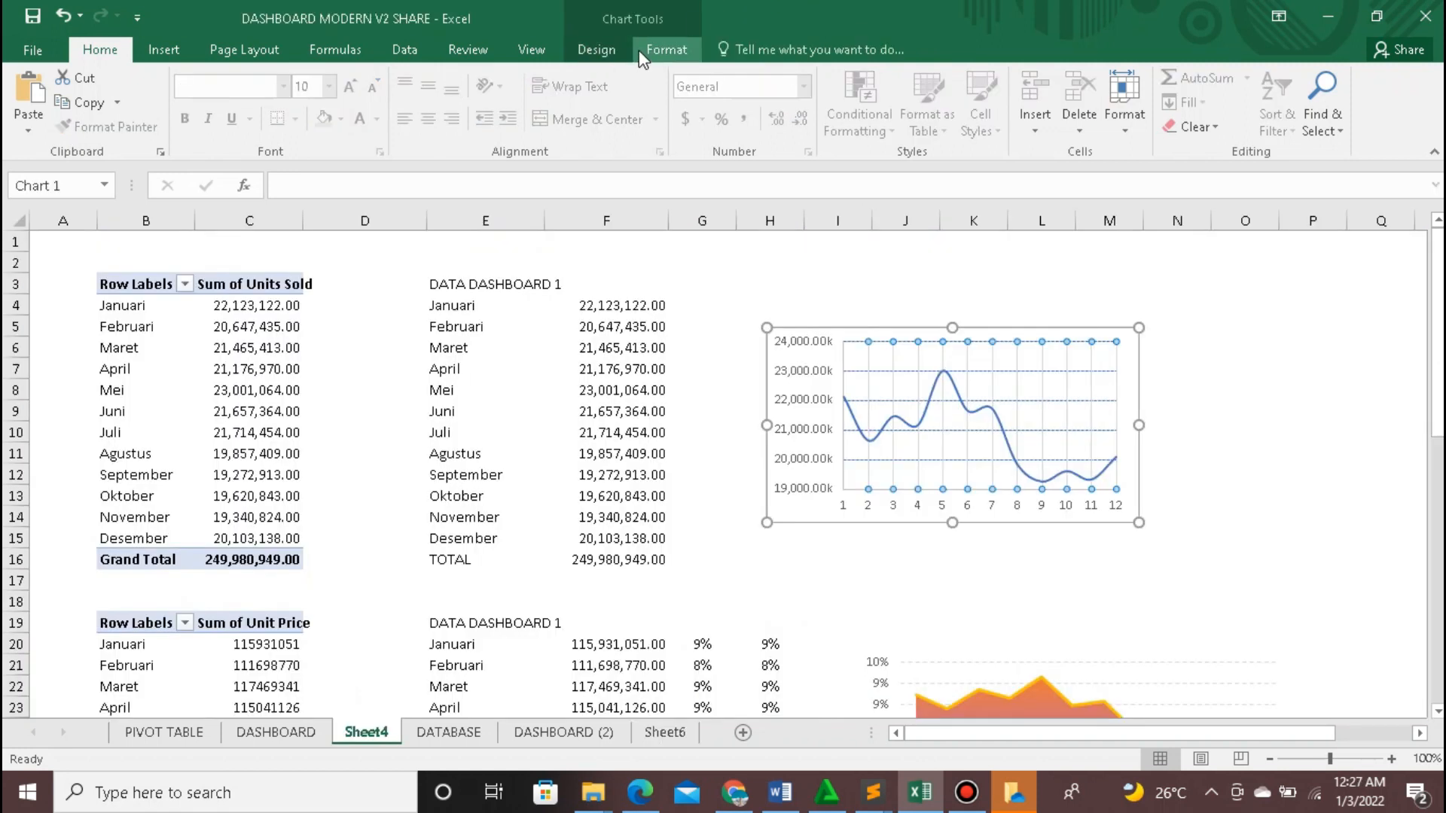
Step: Remove the background fill from the units sold line chart on Sheet4
{"action": "left_click", "coordinate": [642, 53]}
{"action": "left_click", "coordinate": [812, 573]}
{"action": "left_click", "coordinate": [772, 520]}
{"action": "left_click", "coordinate": [579, 78]}
{"action": "left_click", "coordinate": [577, 333]}
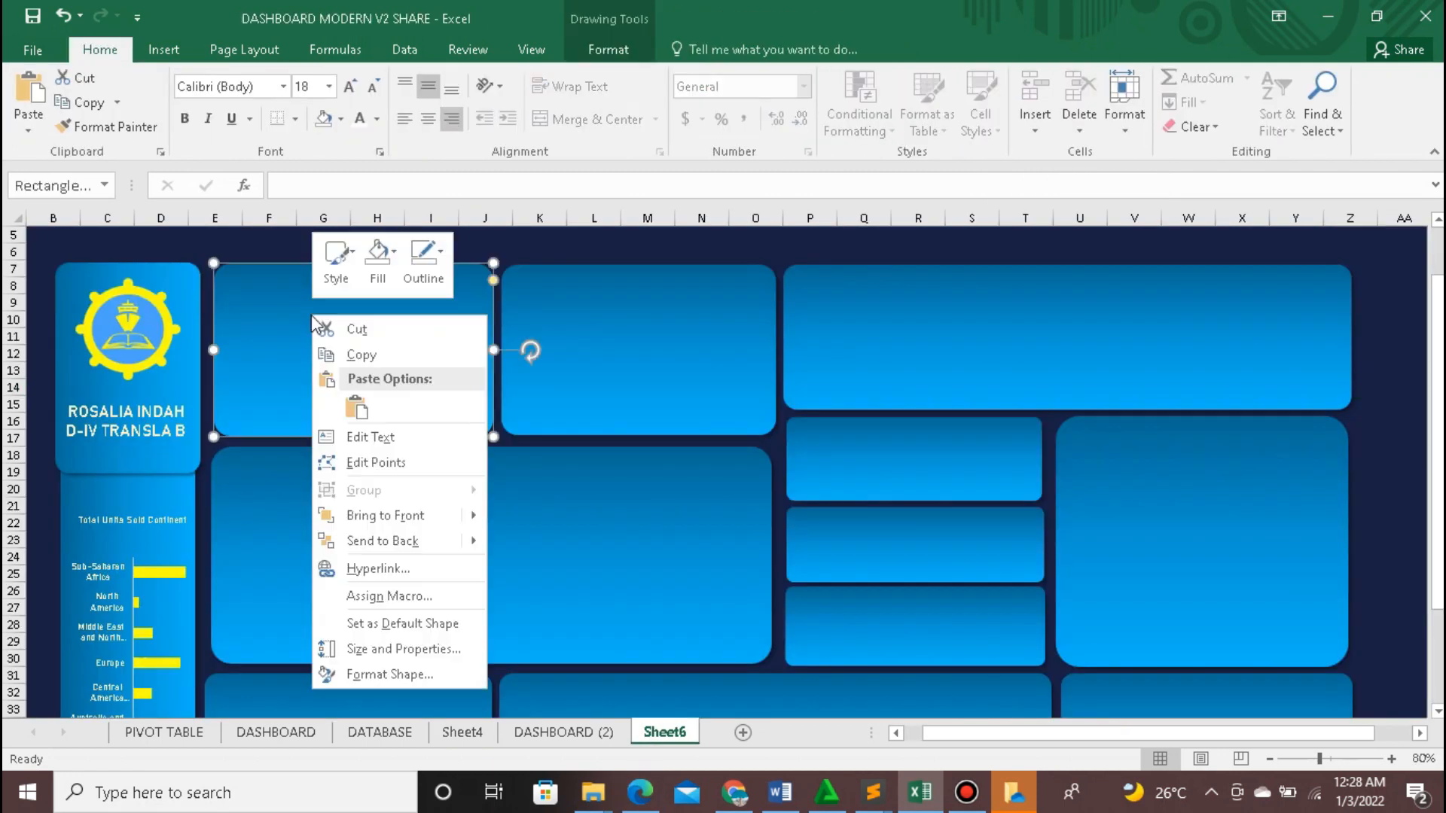
Step: Paste the units sold line chart into Sheet6 and position it inside the first upper card
{"action": "left_click", "coordinate": [339, 399]}
{"action": "left_click_drag", "start_coordinate": [347, 265], "coordinate": [328, 302]}
{"action": "left_click", "coordinate": [1349, 442]}
Step: Set the shape fill and outline of the chart's line series to yellow
{"action": "left_click", "coordinate": [317, 371]}
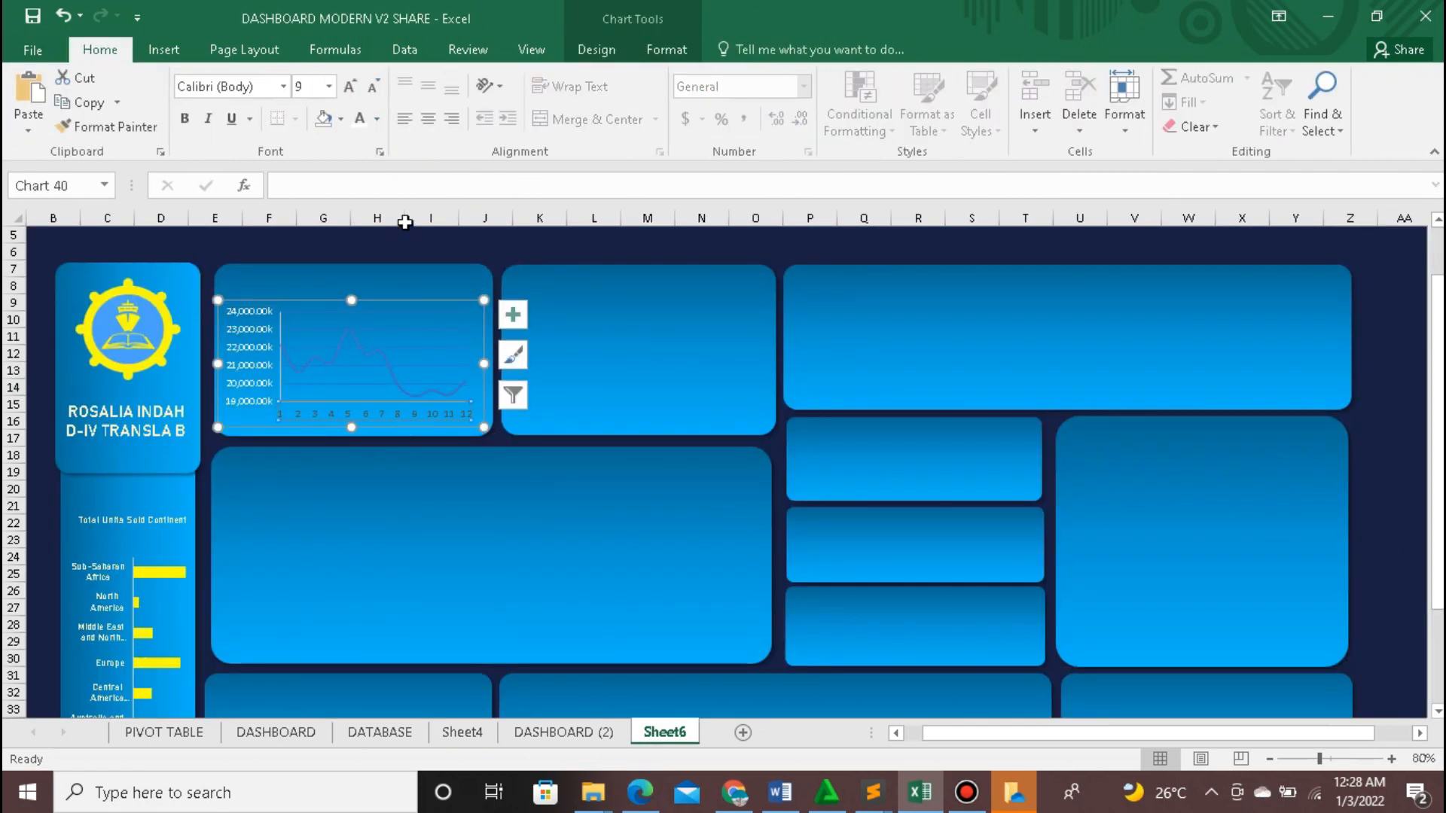
{"action": "left_click", "coordinate": [380, 352]}
{"action": "left_click", "coordinate": [667, 49]}
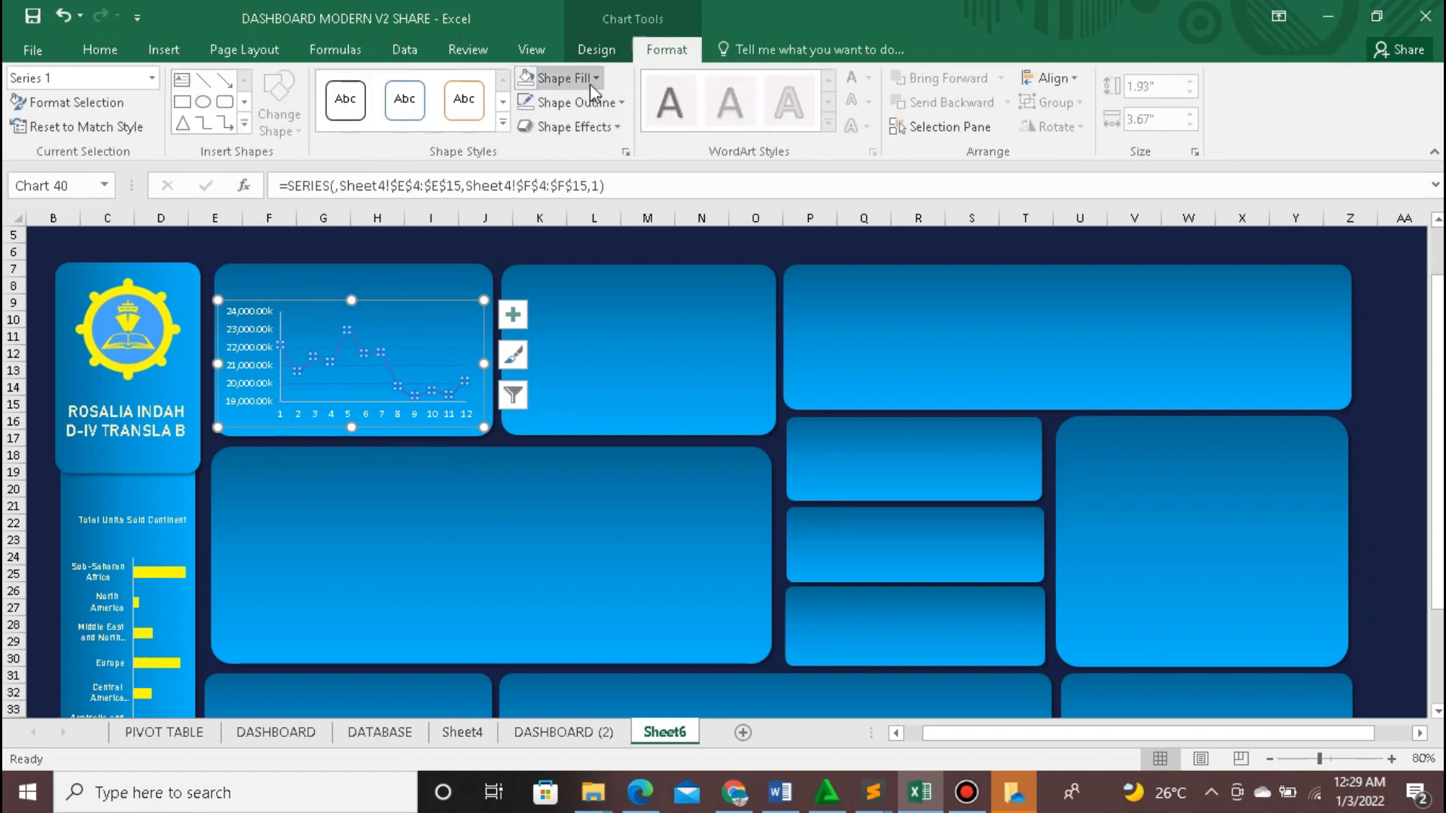
{"action": "left_click", "coordinate": [592, 81]}
{"action": "left_click", "coordinate": [579, 269]}
{"action": "left_click", "coordinate": [576, 106]}
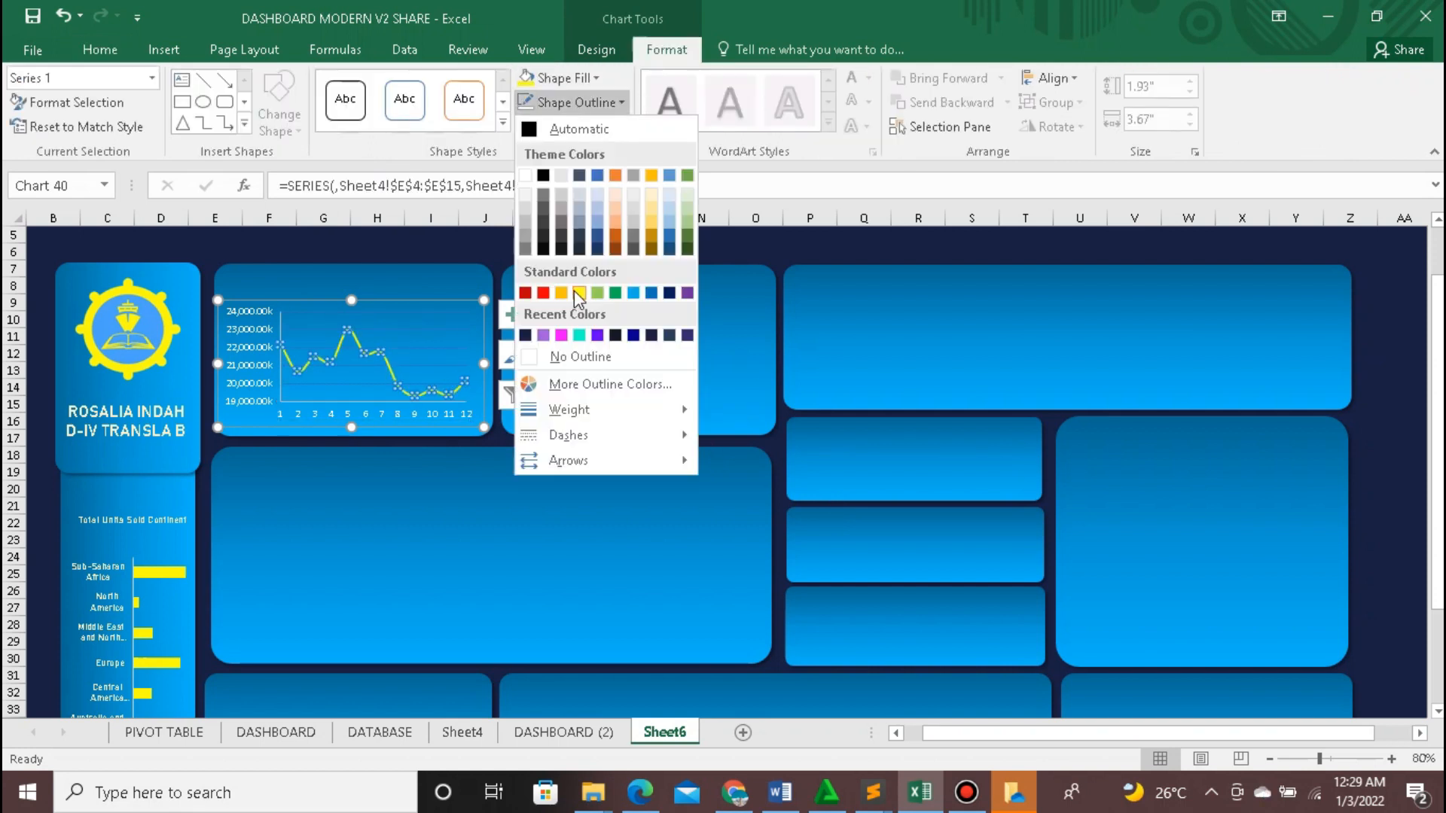
{"action": "left_click", "coordinate": [574, 291]}
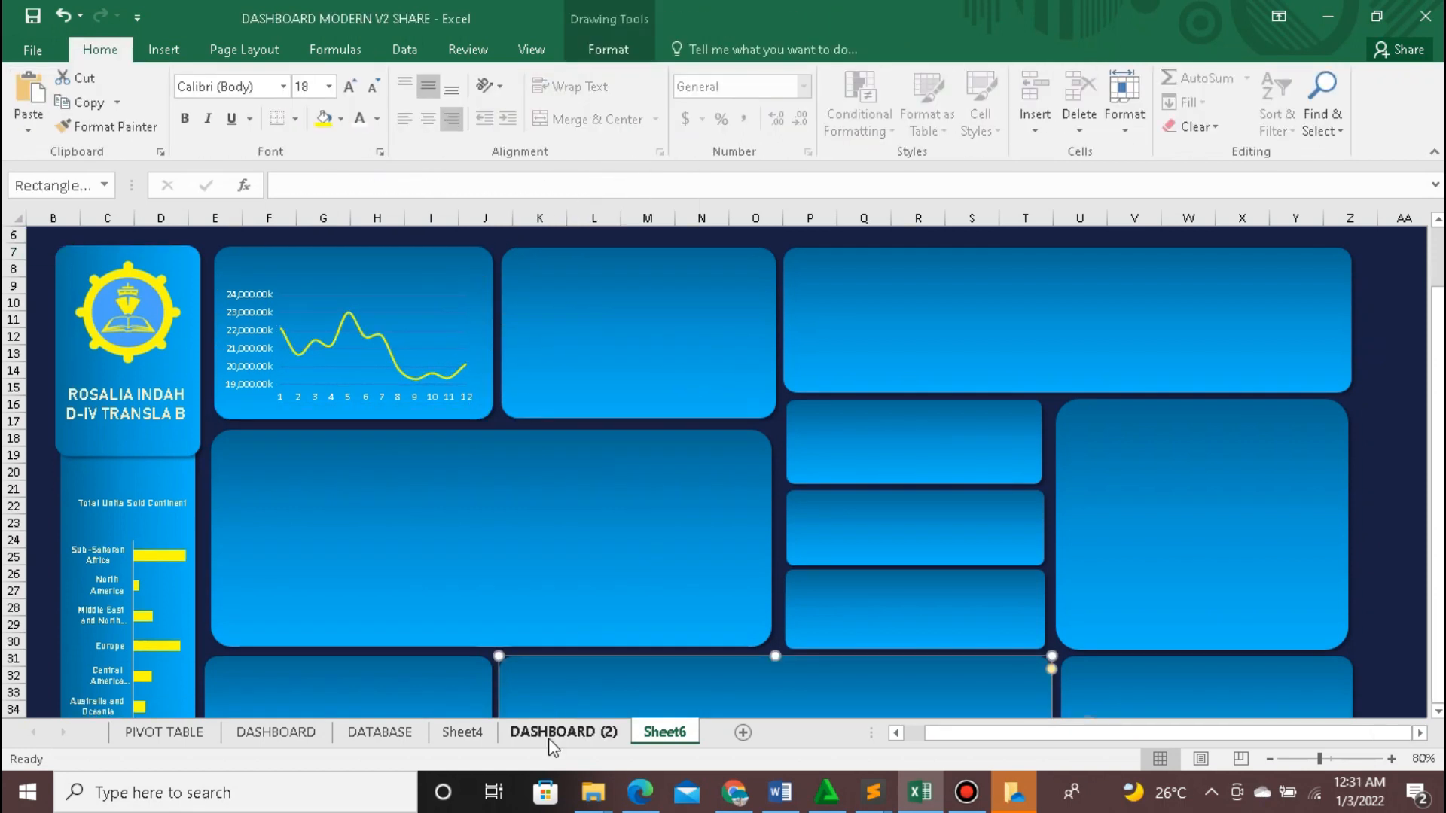
Step: View the reference design on the DASHBOARD (2) sheet
{"action": "left_click", "coordinate": [549, 734]}
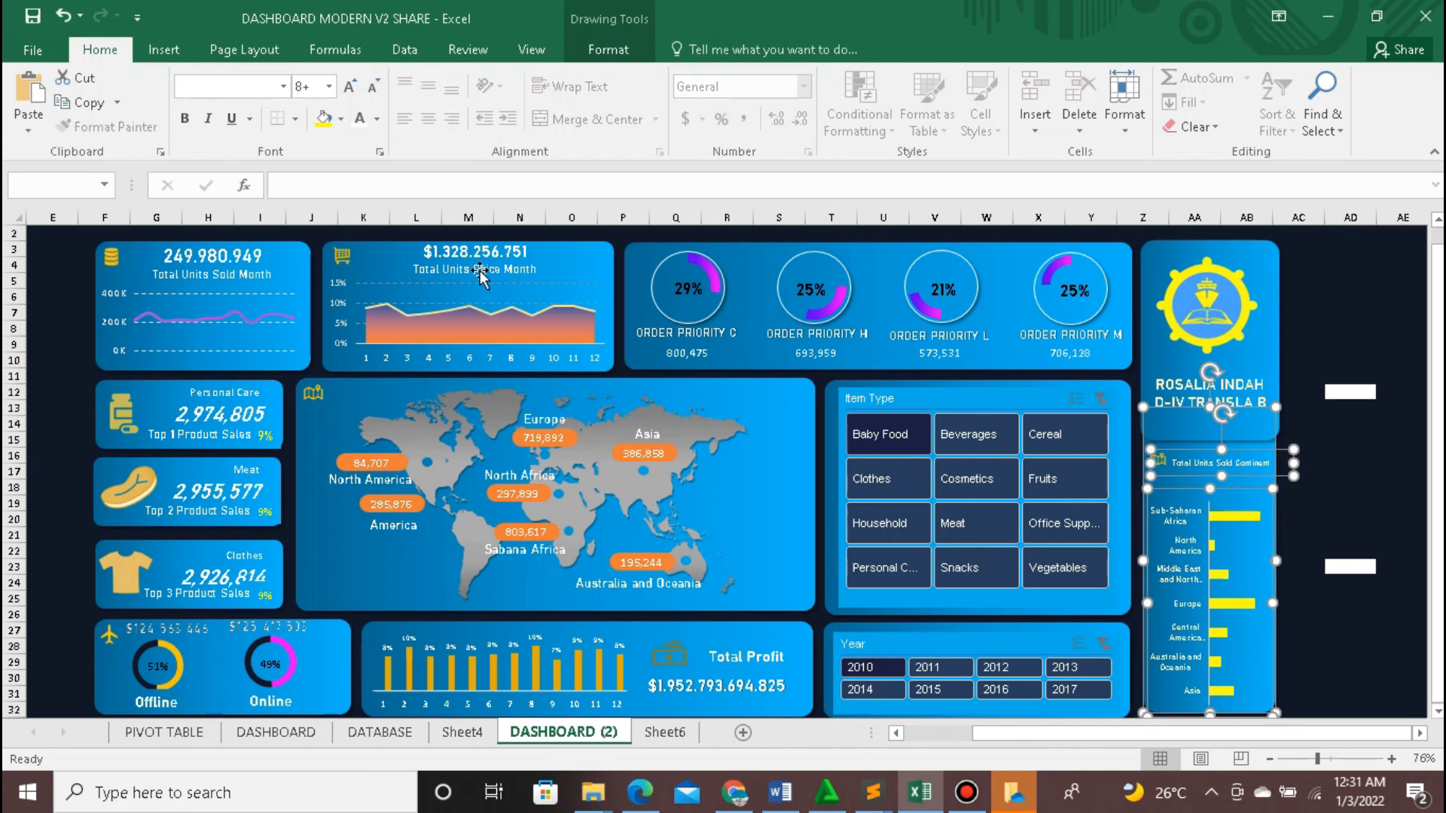
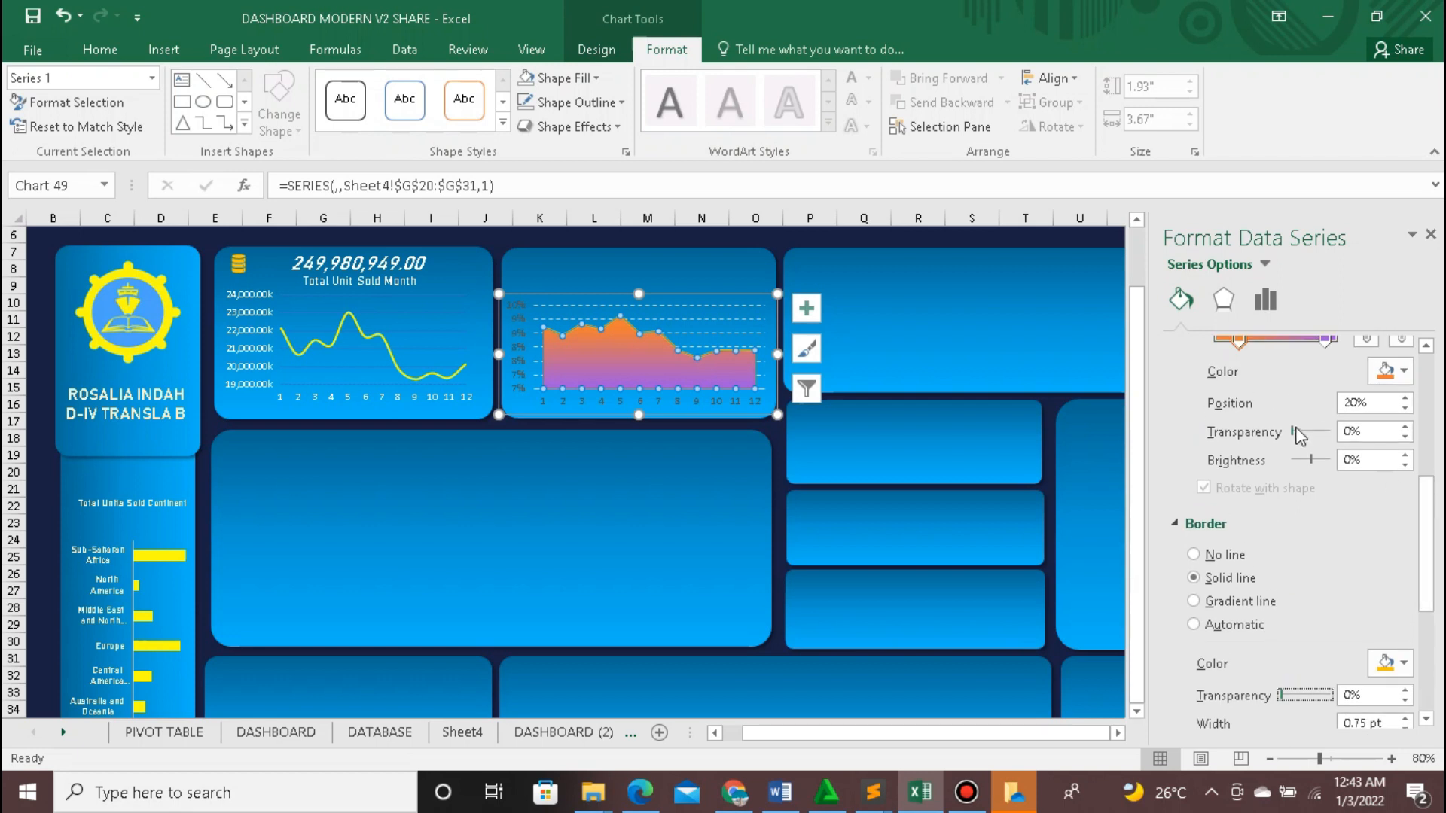
Step: Draw a rounded rectangle about 0.51 by 2.57 inches atop the second upper card and link its text to =Sheet4!F$32
{"action": "left_click", "coordinate": [1430, 234]}
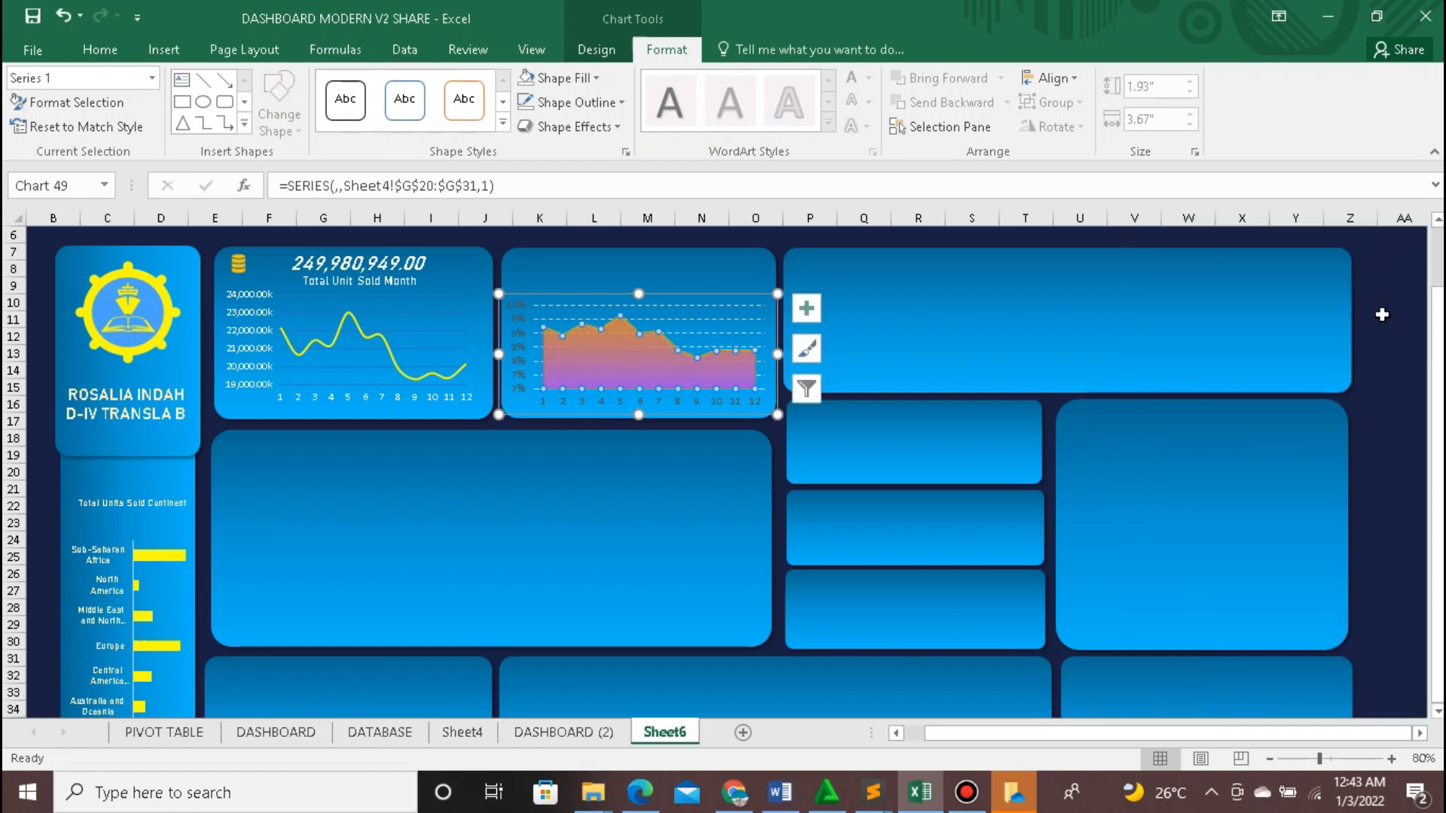
{"action": "left_click", "coordinate": [1383, 317]}
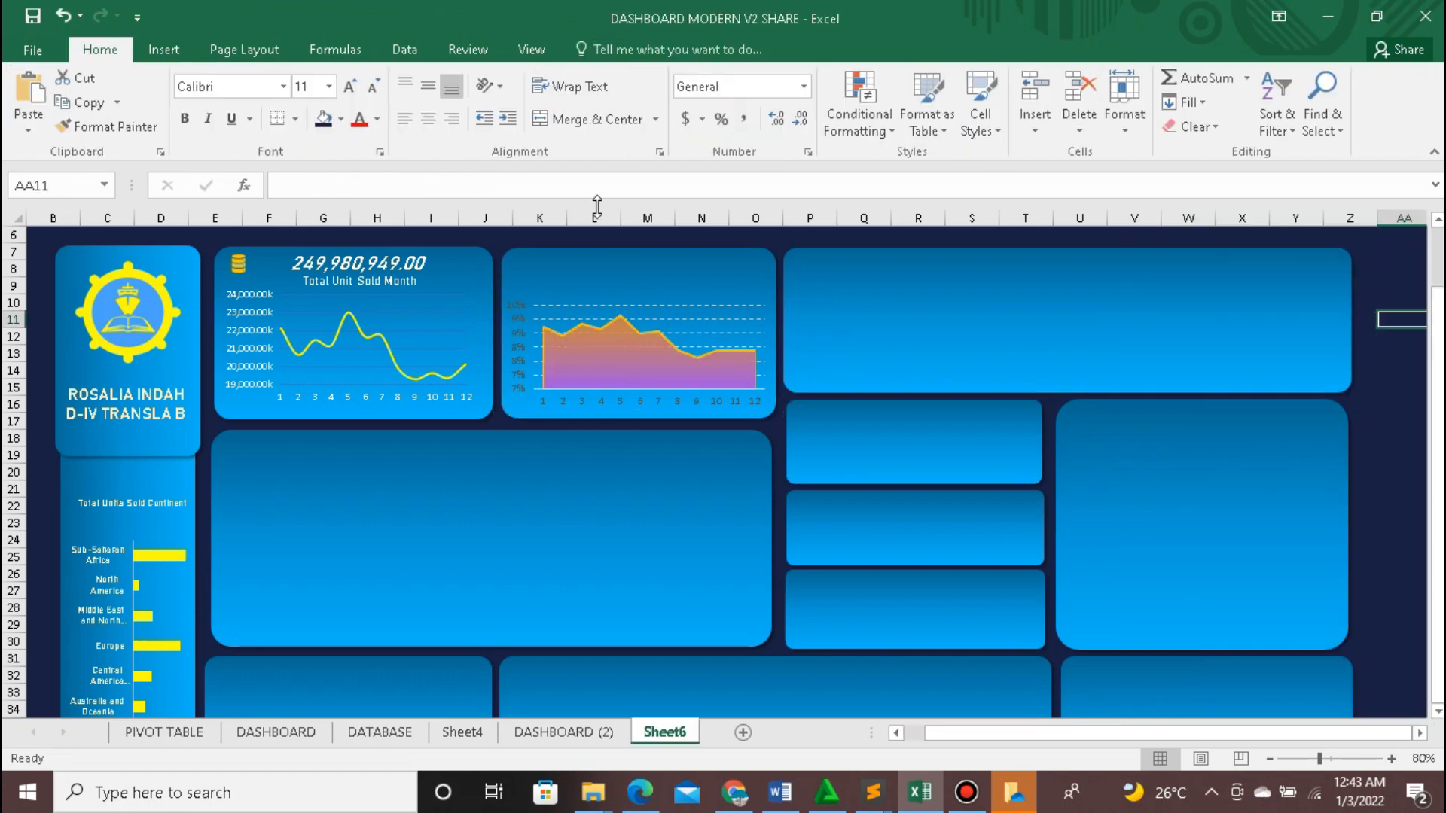
{"action": "left_click", "coordinate": [161, 51]}
{"action": "left_click", "coordinate": [331, 81]}
{"action": "left_click", "coordinate": [426, 125]}
{"action": "left_click_drag", "start_coordinate": [534, 251], "coordinate": [744, 293]}
{"action": "left_click", "coordinate": [368, 186]}
{"action": "type", "text": "="}
{"action": "left_click", "coordinate": [462, 732]}
{"action": "left_click", "coordinate": [605, 476]}
{"action": "key", "text": "F4"}
{"action": "key", "text": "Return"}
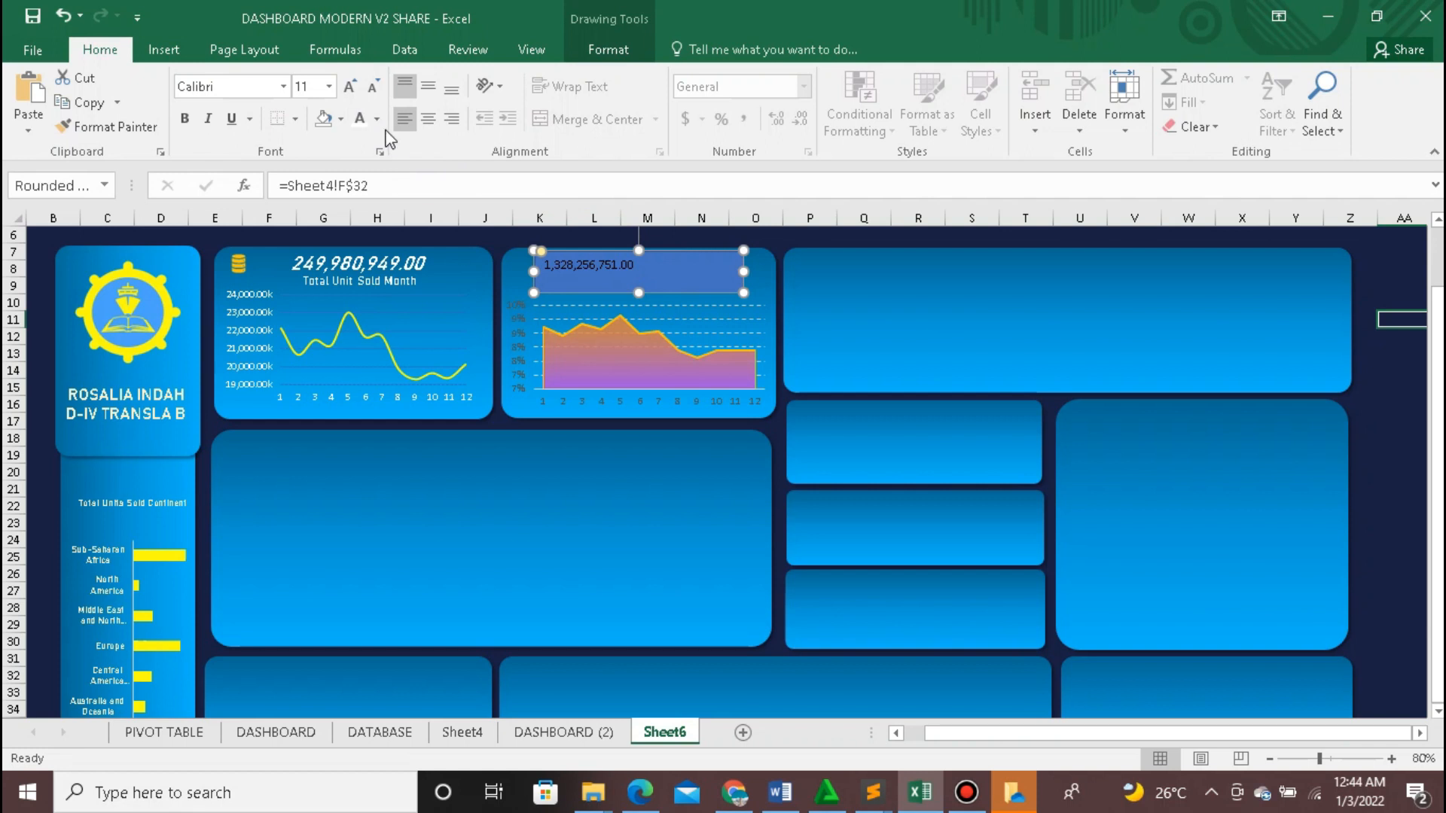
Step: Format the linked total in the second upper card as white, bold, italic, centred Bahnschrift semi-bold text at size 18
{"action": "left_click", "coordinate": [283, 86]}
{"action": "scroll", "coordinate": [385, 188], "scroll_direction": "up", "scroll_amount": 5}
{"action": "left_click", "coordinate": [376, 200]}
{"action": "left_click", "coordinate": [330, 87]}
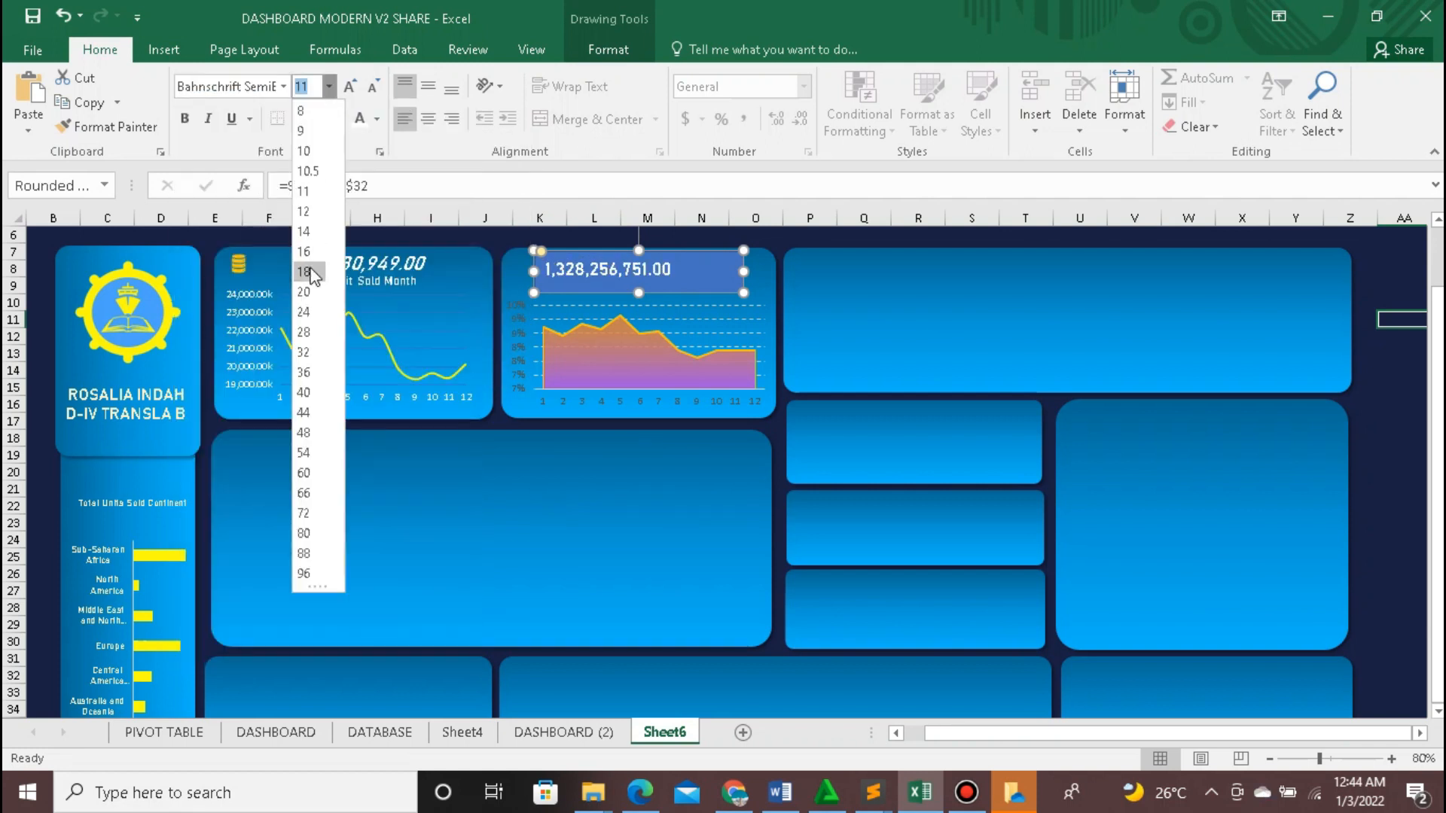
{"action": "left_click", "coordinate": [305, 272]}
{"action": "key", "text": "ctrl+b"}
{"action": "key", "text": "ctrl+i"}
{"action": "key", "text": "ctrl+e"}
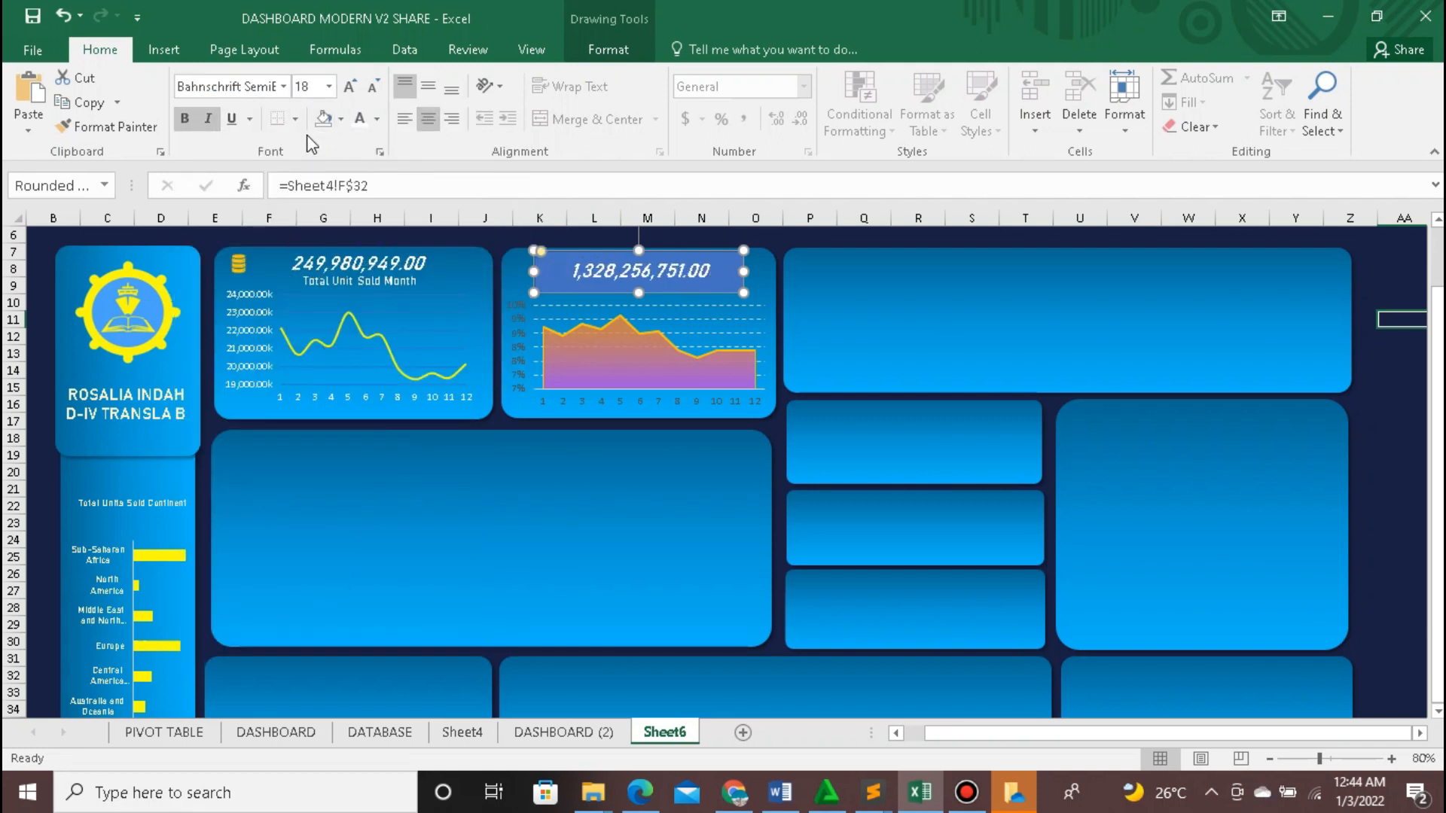
Step: Remove the fill and outline of the linked total's shape and shrink it to about 0.42 by 2.24 inches
{"action": "left_click", "coordinate": [608, 49]}
{"action": "left_click", "coordinate": [513, 78]}
{"action": "left_click", "coordinate": [517, 329]}
{"action": "left_click", "coordinate": [519, 102]}
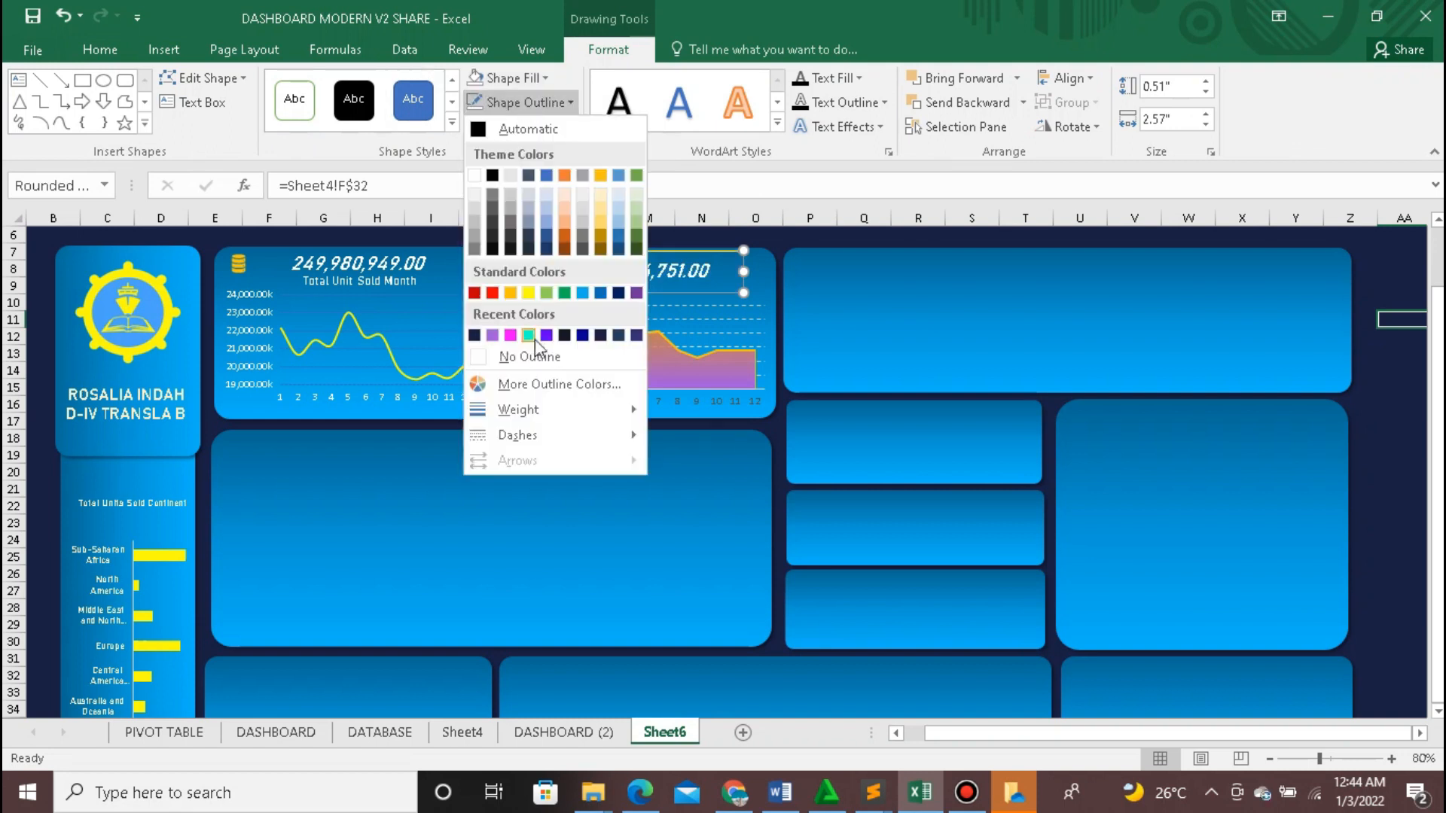
{"action": "left_click", "coordinate": [535, 357]}
{"action": "left_click_drag", "start_coordinate": [744, 293], "coordinate": [680, 278]}
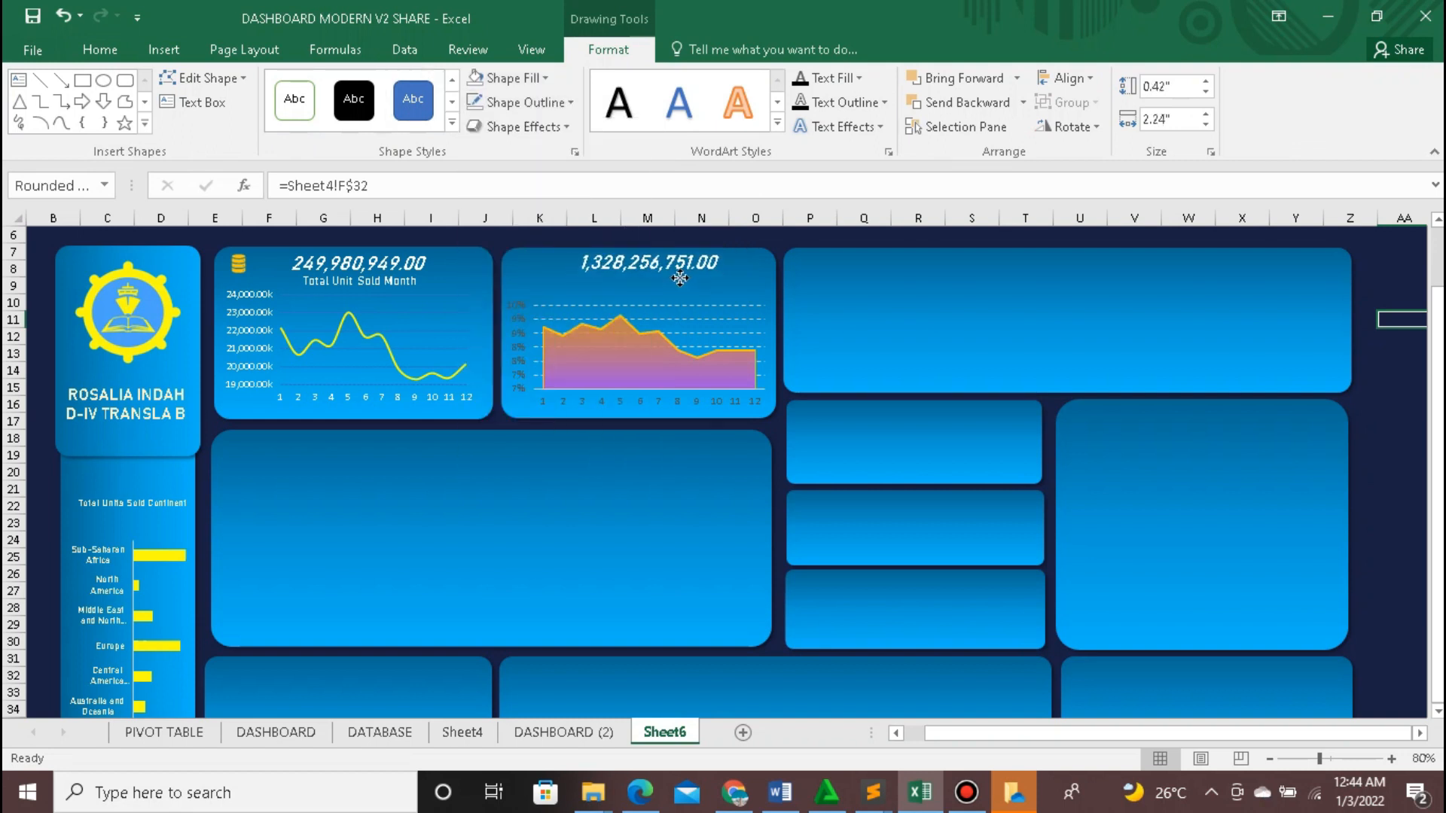
Step: Copy the Total Unit Sold Month text box and place the copy under the total in the second upper card
{"action": "left_click", "coordinate": [357, 273]}
{"action": "right_click", "coordinate": [444, 304]}
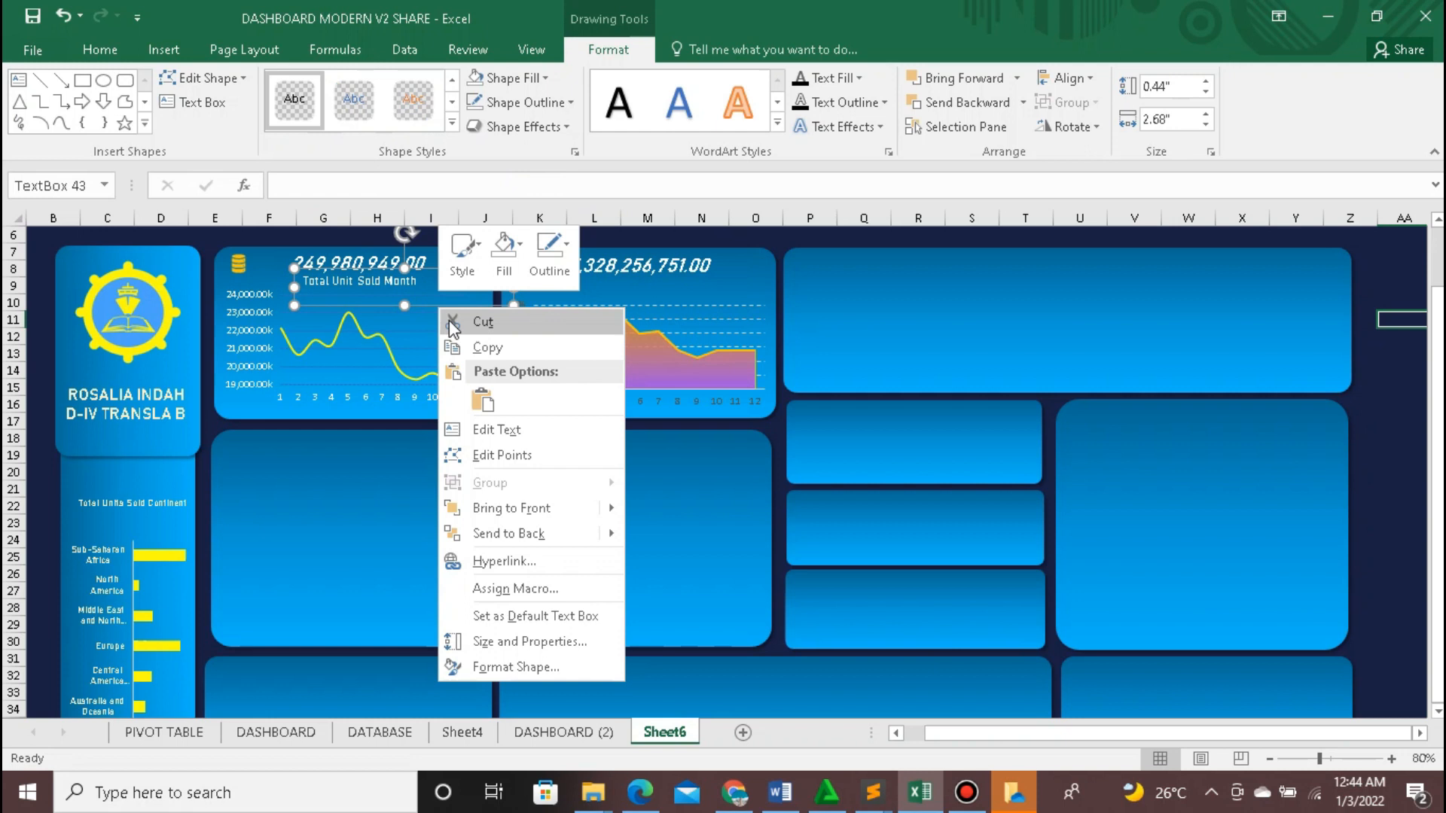
{"action": "left_click", "coordinate": [487, 347]}
{"action": "right_click", "coordinate": [792, 299]}
{"action": "left_click", "coordinate": [834, 393]}
{"action": "left_click_drag", "start_coordinate": [810, 294], "coordinate": [615, 312]}
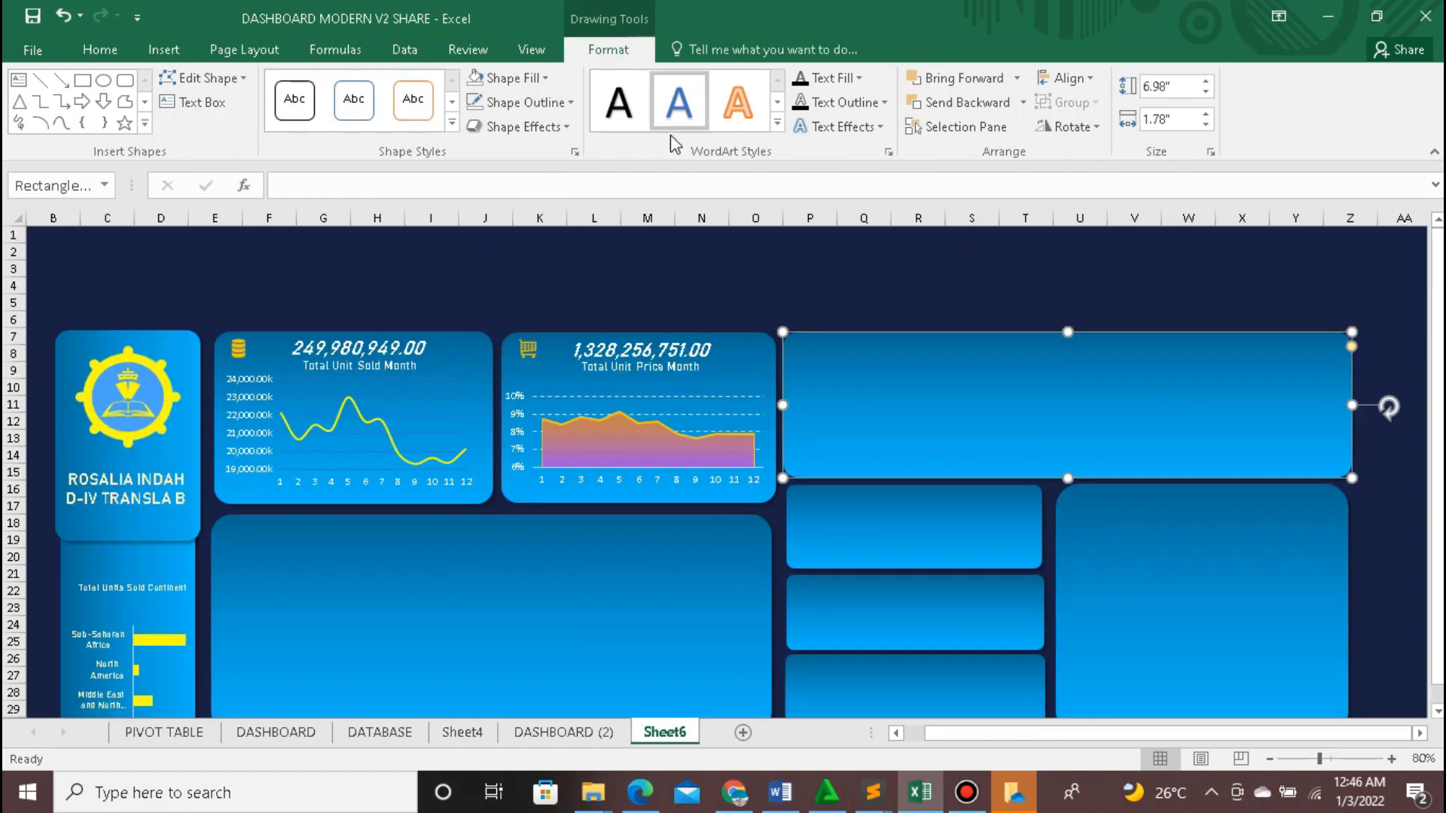
Step: Try to adjust the wide upper card's gradient by moving its first gradient stop towards the opposite end
{"action": "double_click", "coordinate": [1388, 403]}
{"action": "scroll", "coordinate": [1435, 580], "scroll_direction": "down", "scroll_amount": 3}
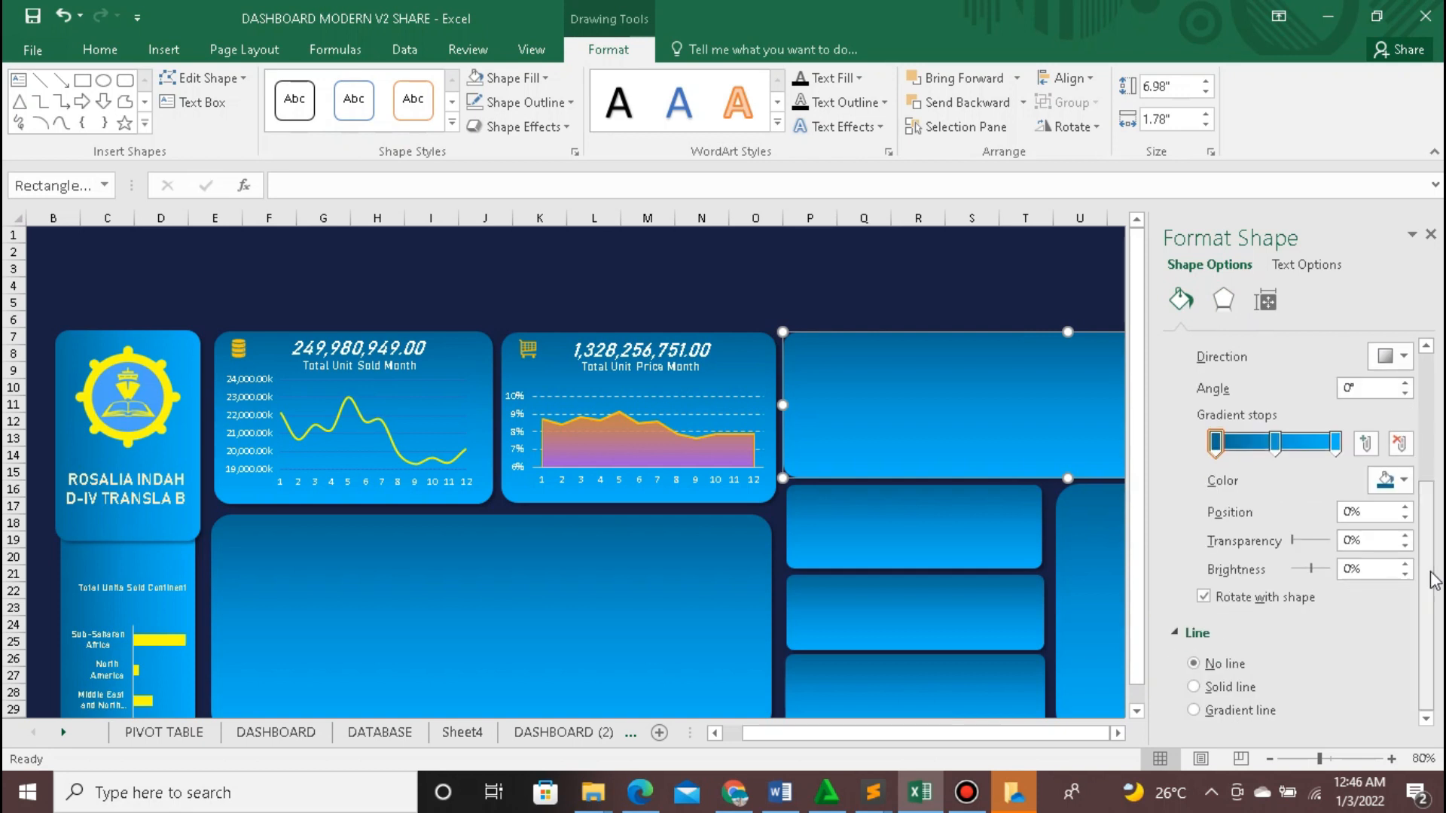
{"action": "left_click_drag", "start_coordinate": [1217, 446], "coordinate": [1326, 444]}
{"action": "left_click", "coordinate": [1431, 235]}
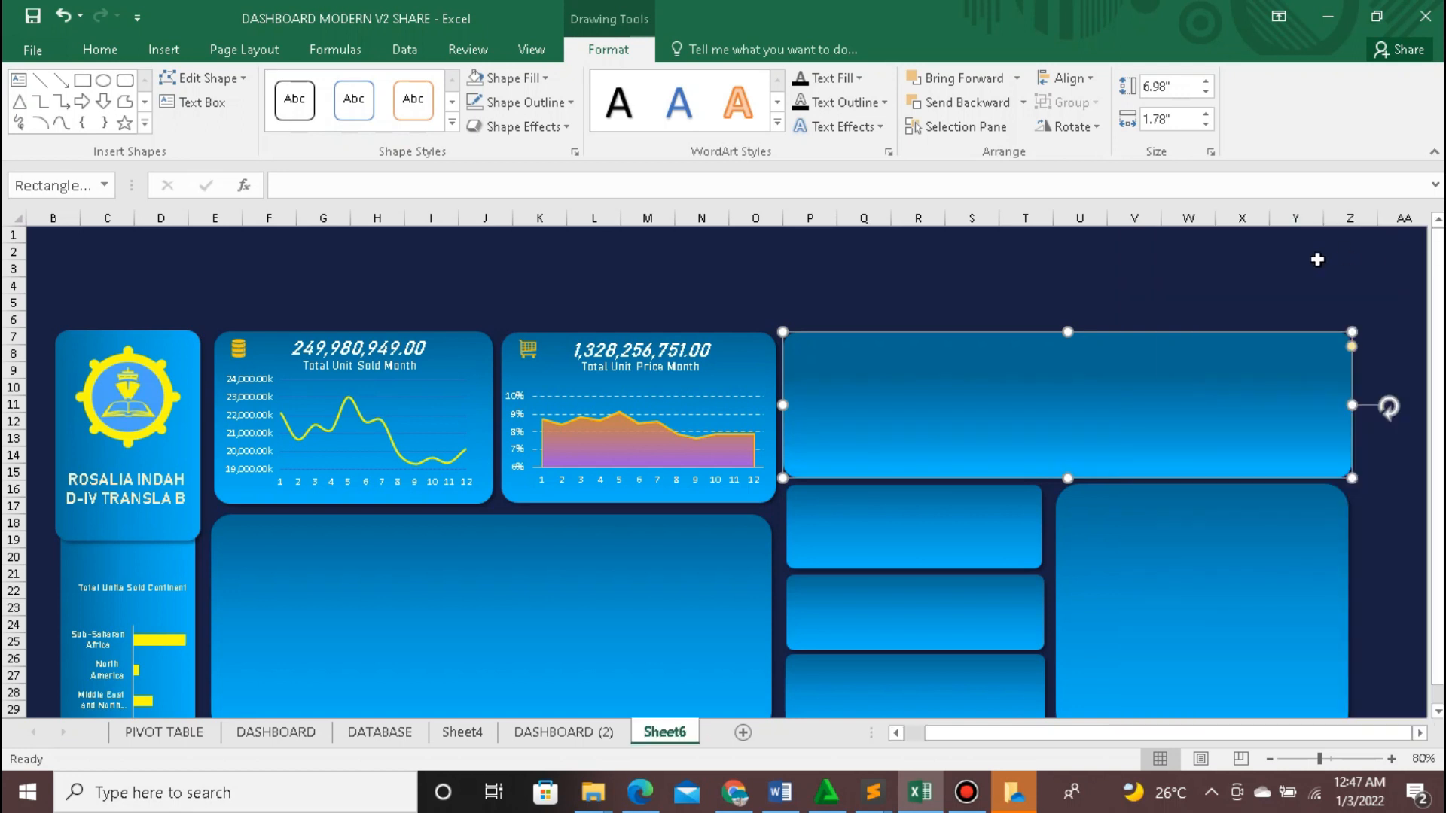
{"action": "left_click", "coordinate": [1280, 286]}
{"action": "scroll", "coordinate": [1280, 282], "scroll_direction": "down", "scroll_amount": 1}
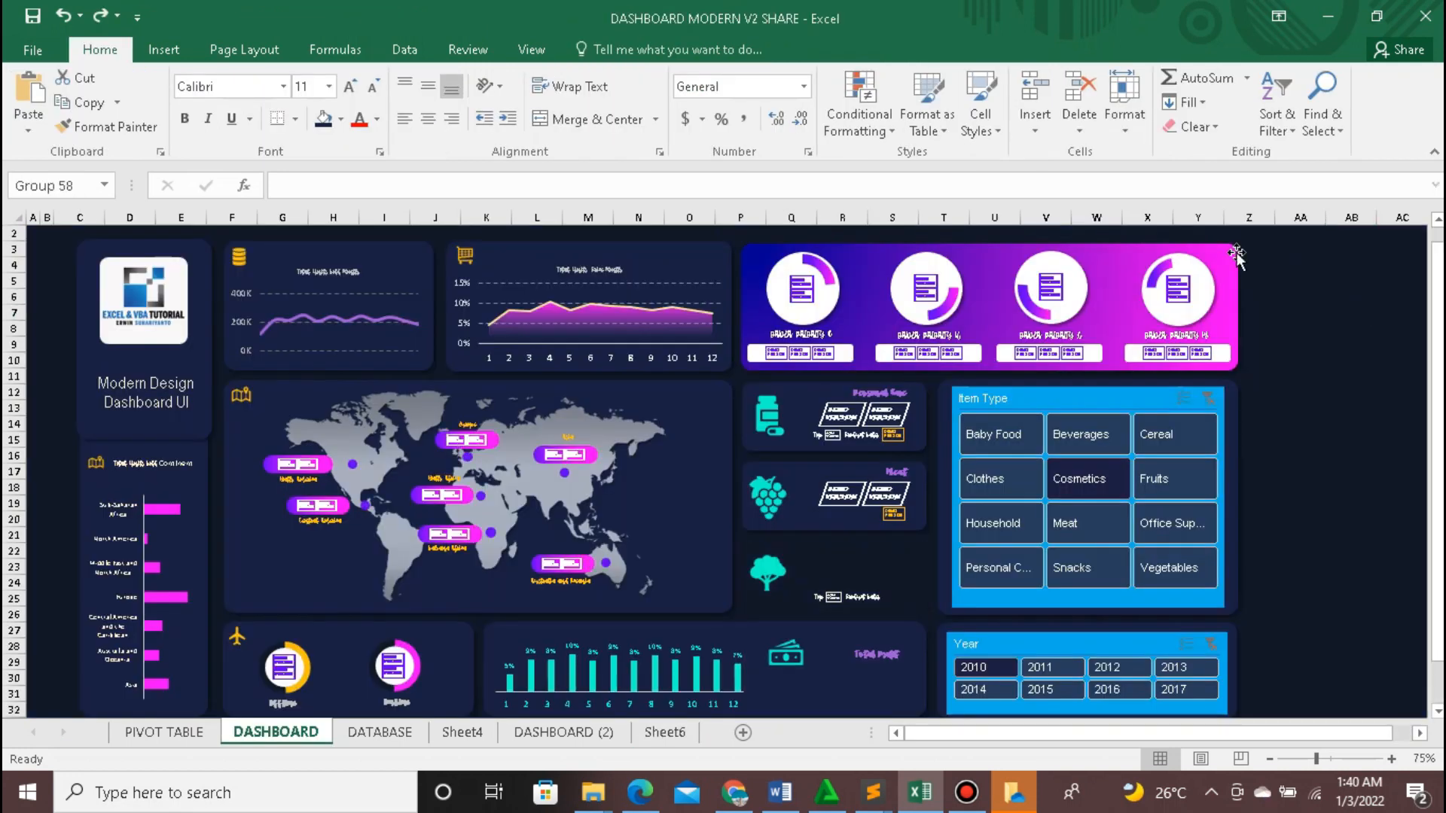
Step: Copy the grouped order priority panel with four doughnut charts from the DASHBOARD sheet and paste it into Sheet6
{"action": "left_click", "coordinate": [1235, 256]}
{"action": "left_click", "coordinate": [1231, 254]}
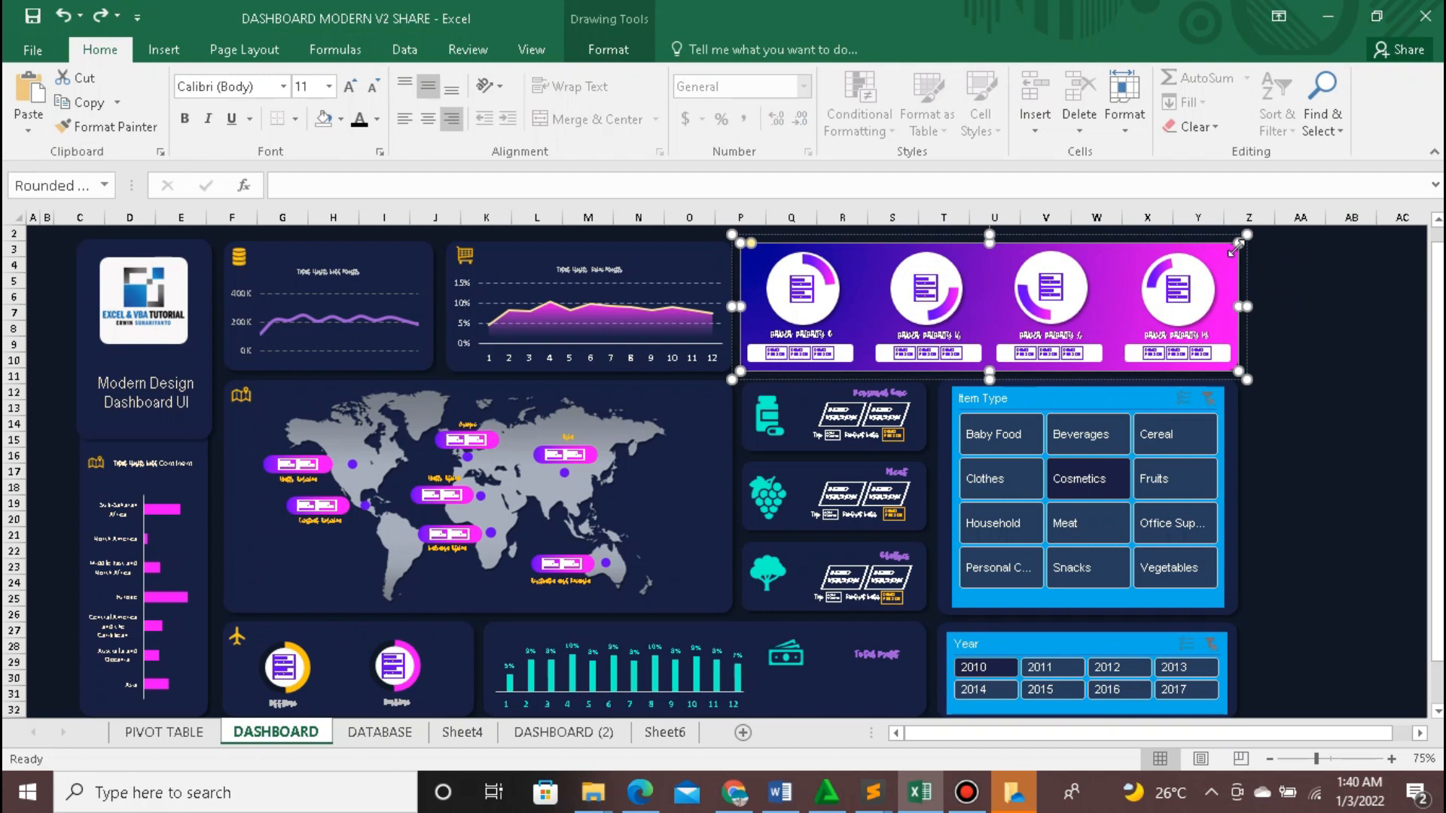
{"action": "left_click", "coordinate": [1250, 284]}
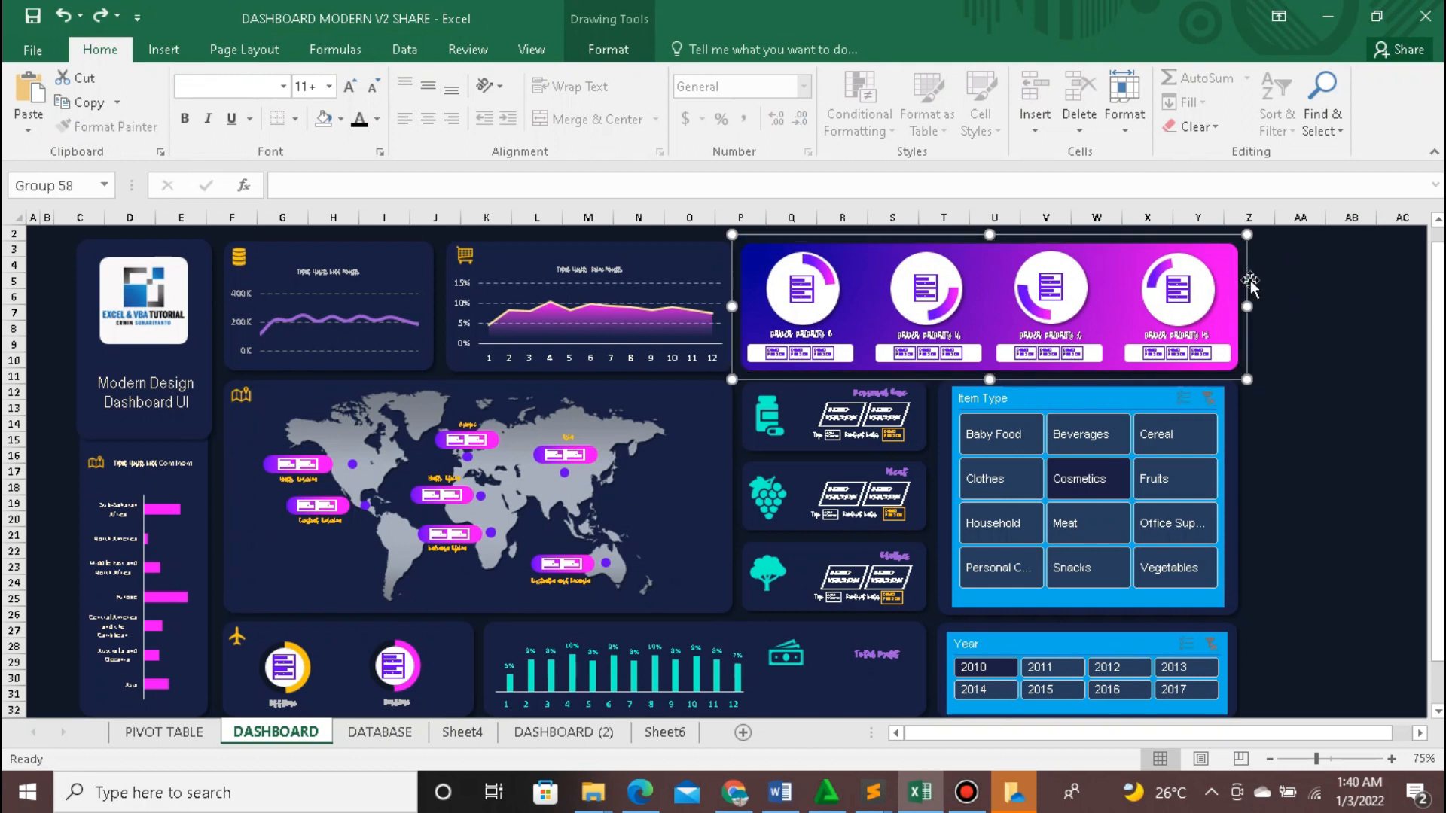
{"action": "right_click", "coordinate": [1248, 284]}
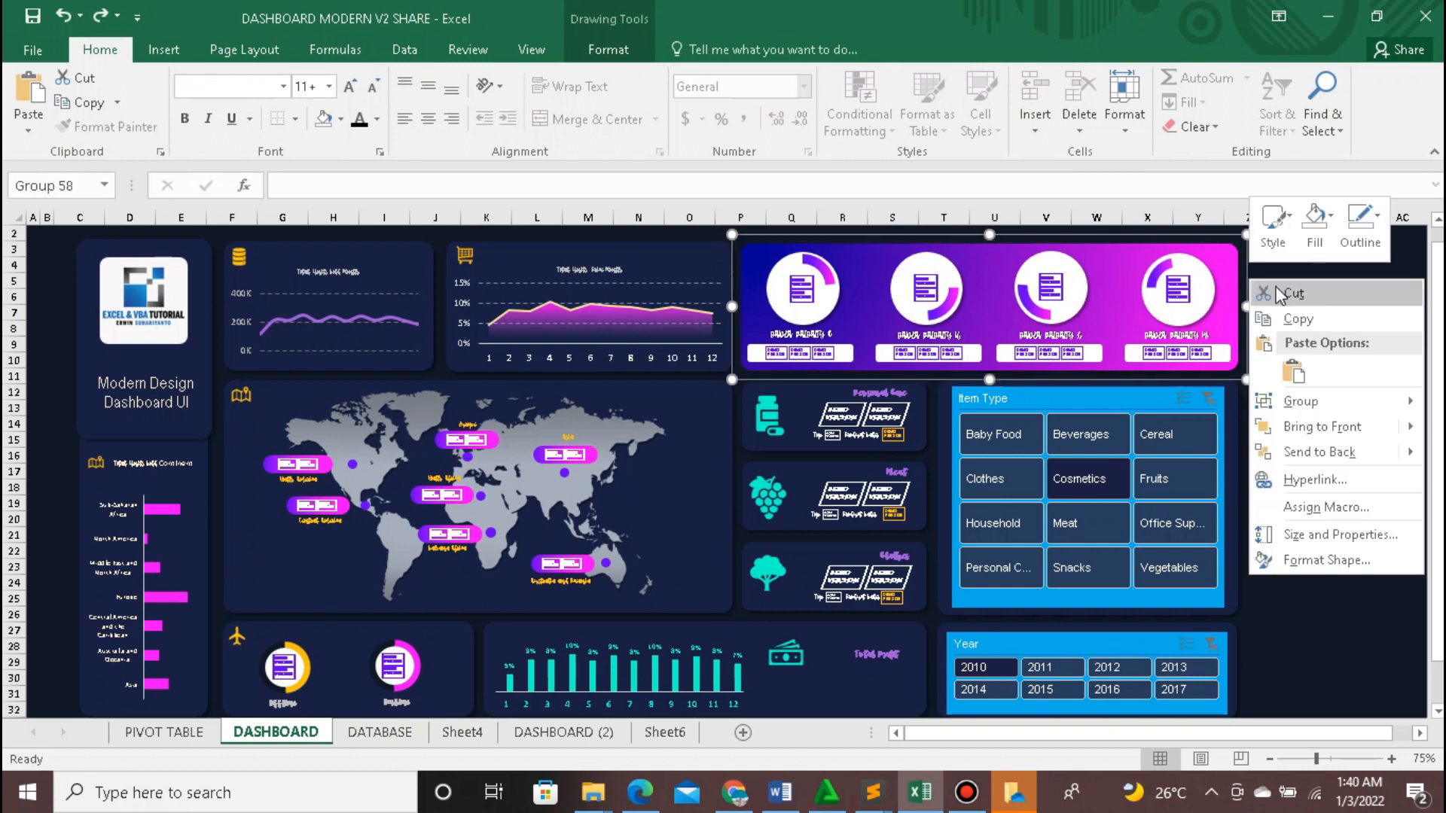
{"action": "left_click", "coordinate": [1284, 319]}
{"action": "left_click", "coordinate": [657, 731]}
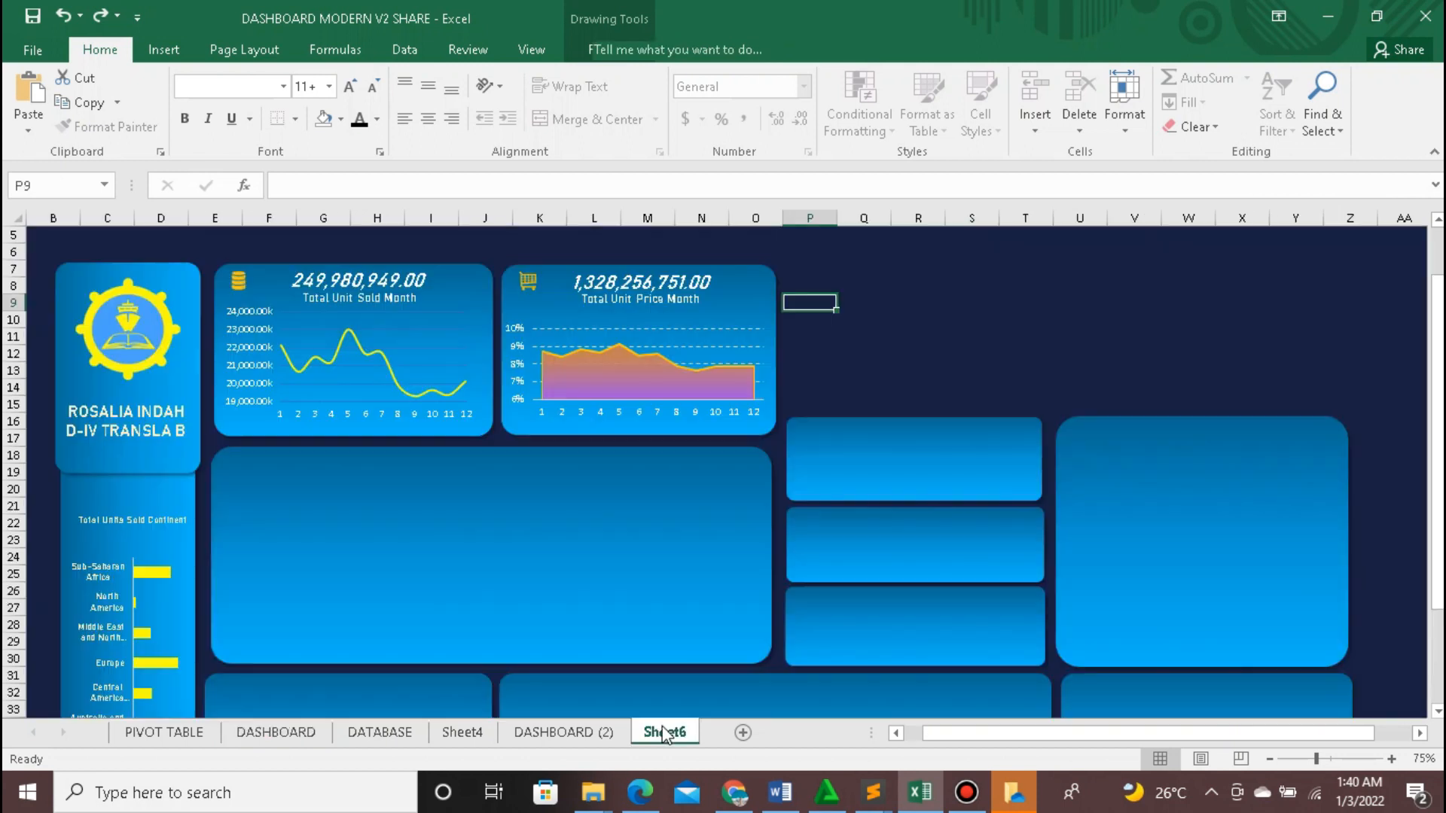
{"action": "right_click", "coordinate": [851, 320]}
{"action": "left_click", "coordinate": [906, 412]}
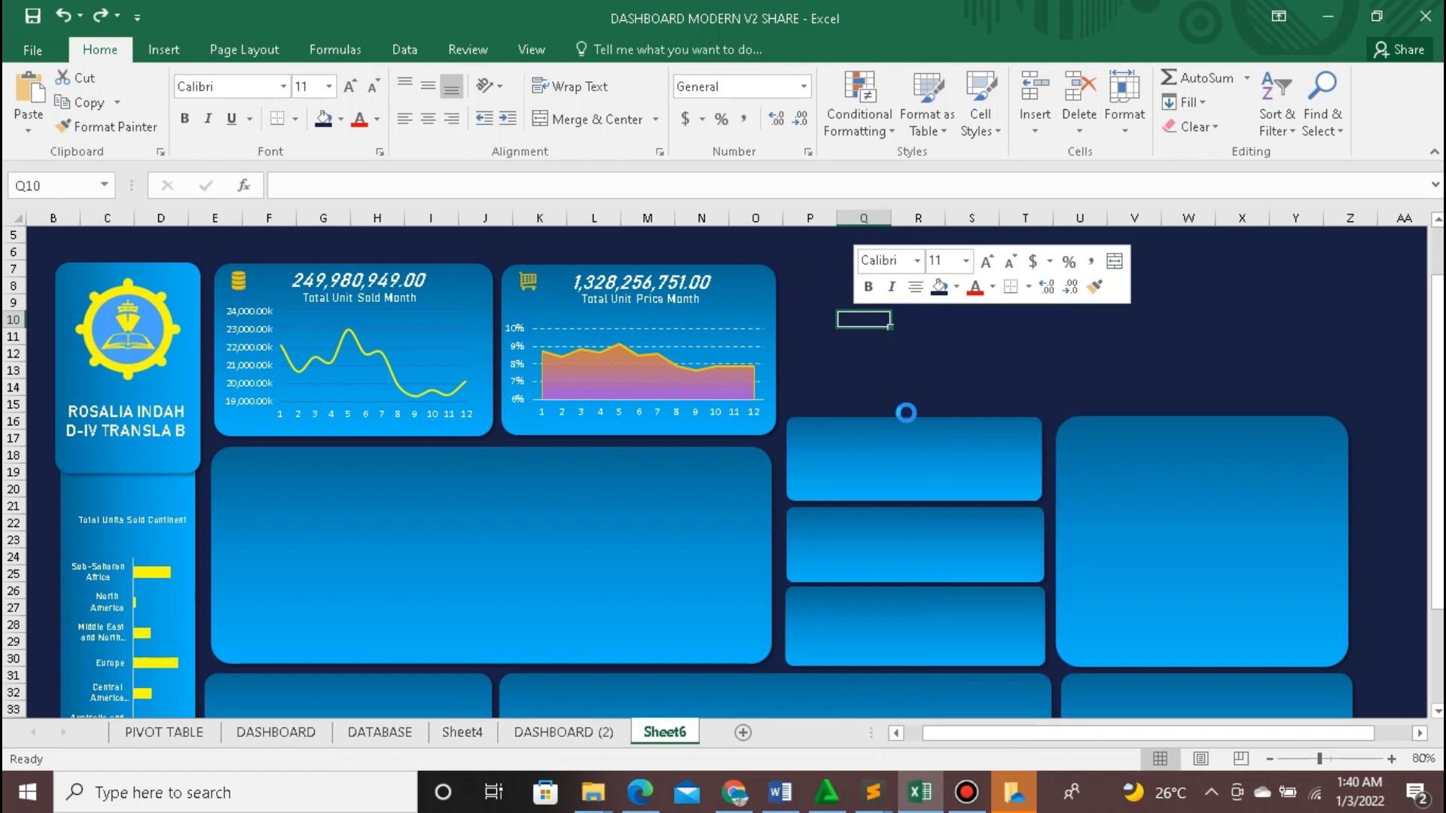
Step: Position the pasted order priority panel beside the second upper card and stretch it to fill the row's empty space
{"action": "left_click_drag", "start_coordinate": [887, 308], "coordinate": [826, 260]}
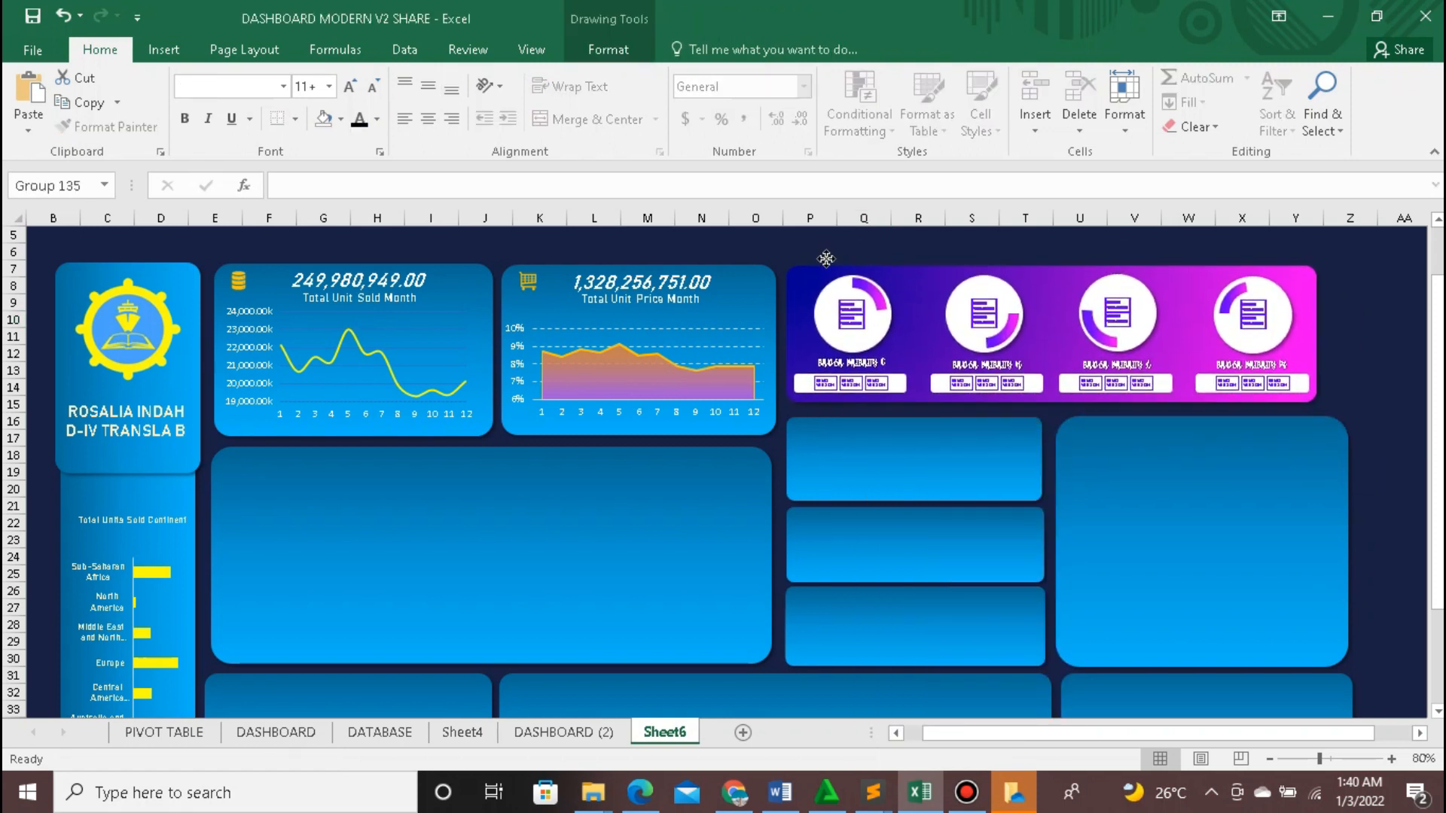
{"action": "left_click_drag", "start_coordinate": [1325, 411], "coordinate": [1349, 409]}
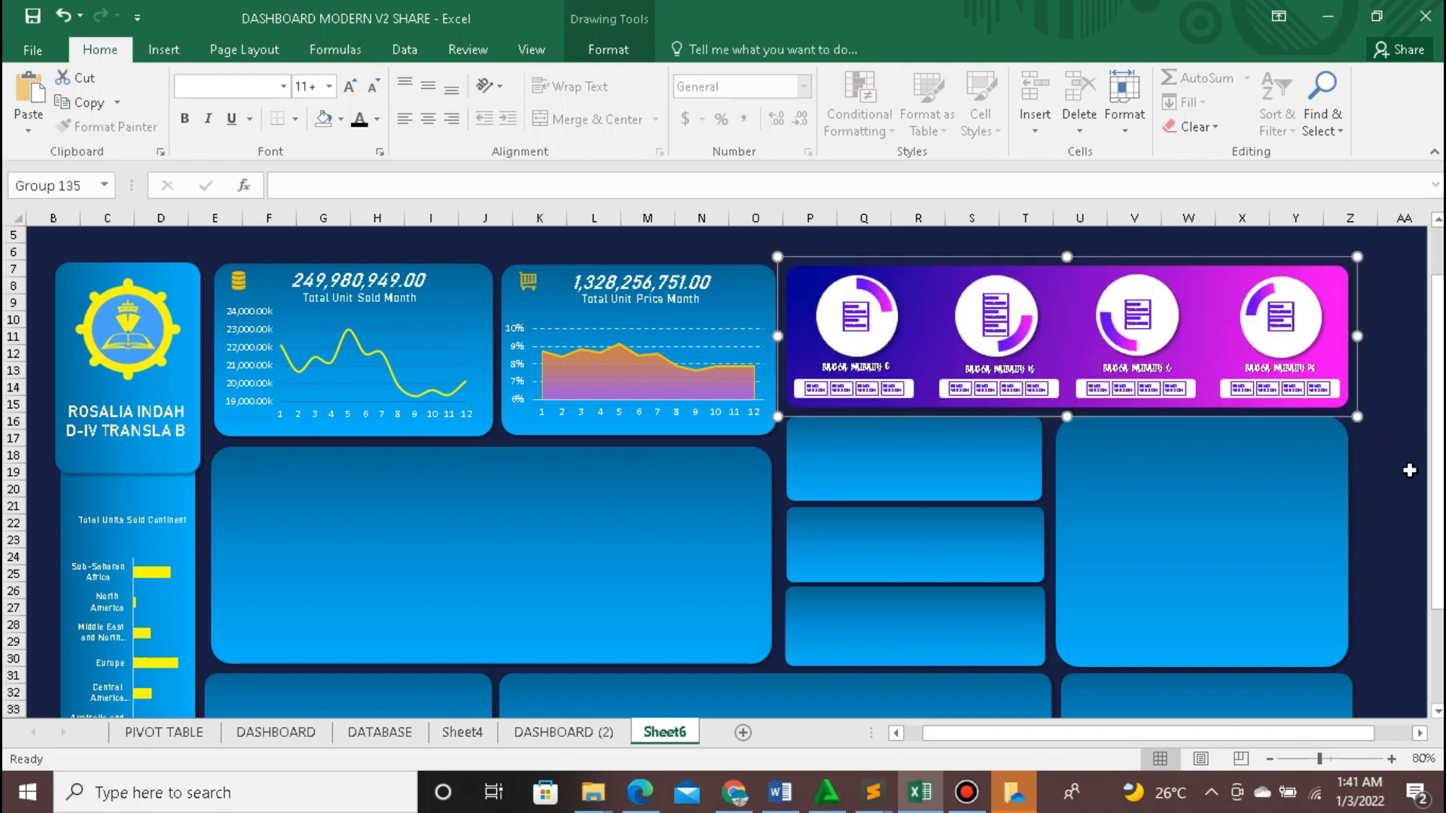
{"action": "left_click", "coordinate": [1409, 470]}
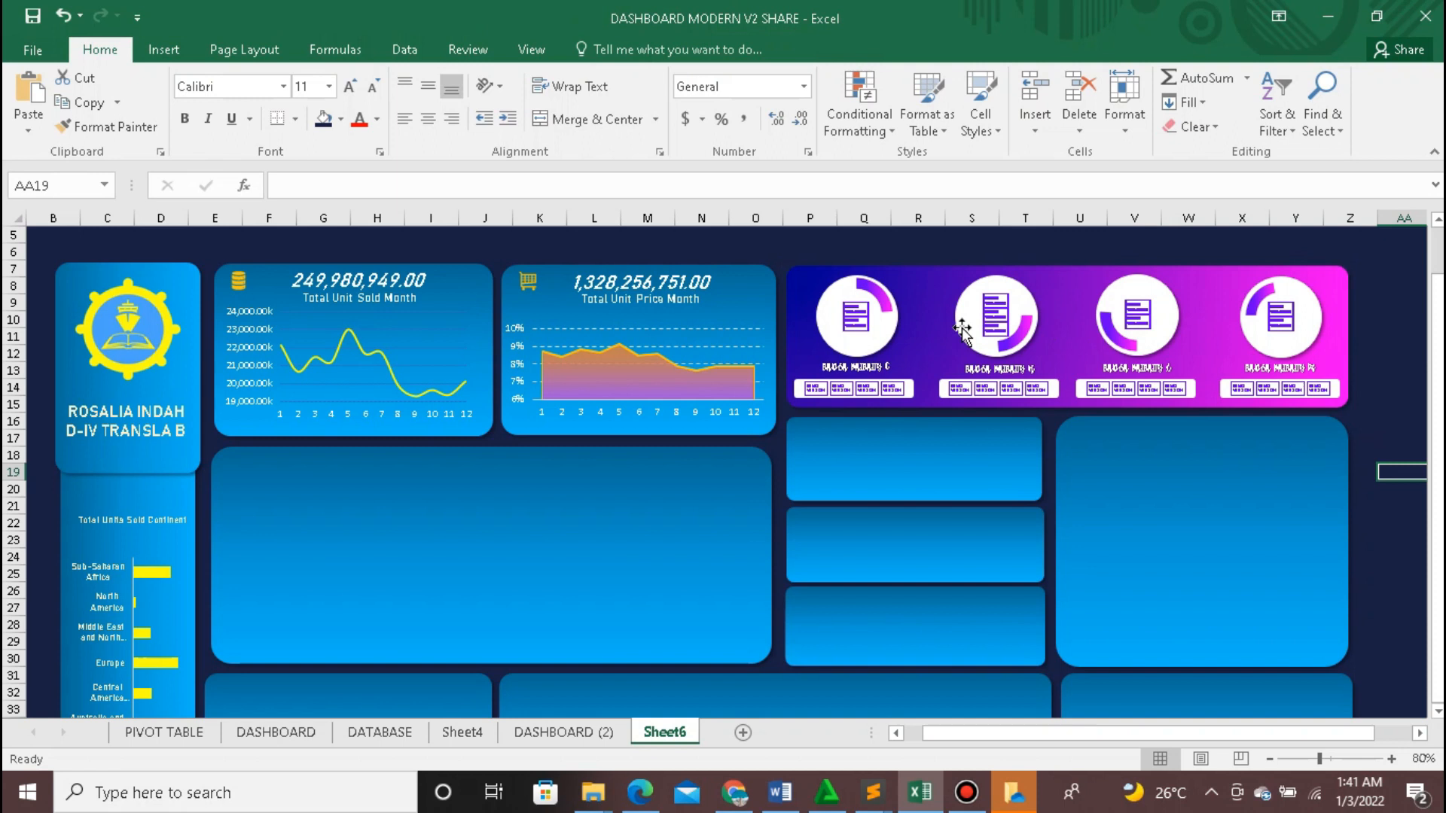
Step: Change the background shape of the order priority panel to the standard light blue fill
{"action": "left_click", "coordinate": [792, 280]}
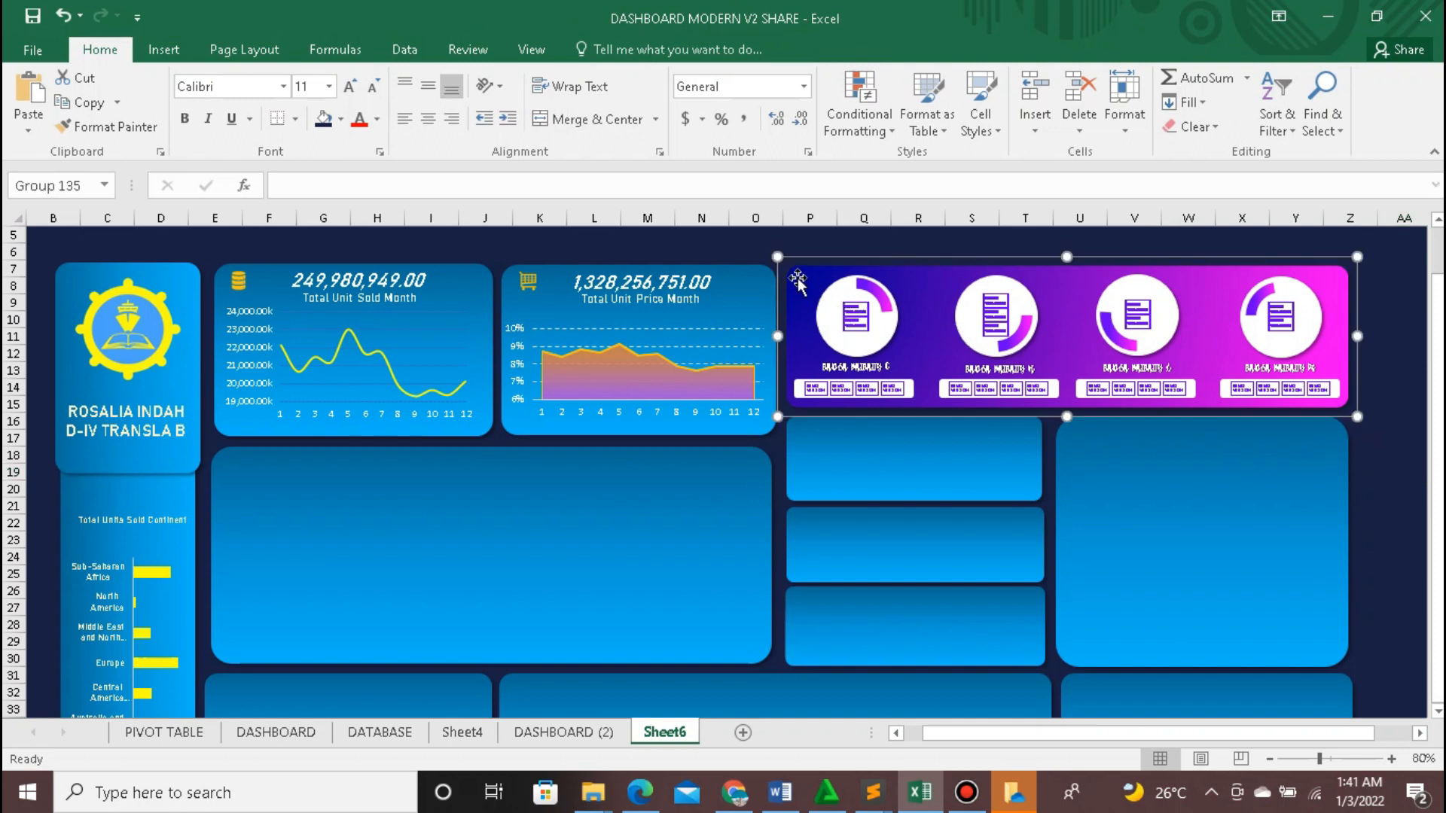
{"action": "left_click", "coordinate": [824, 288]}
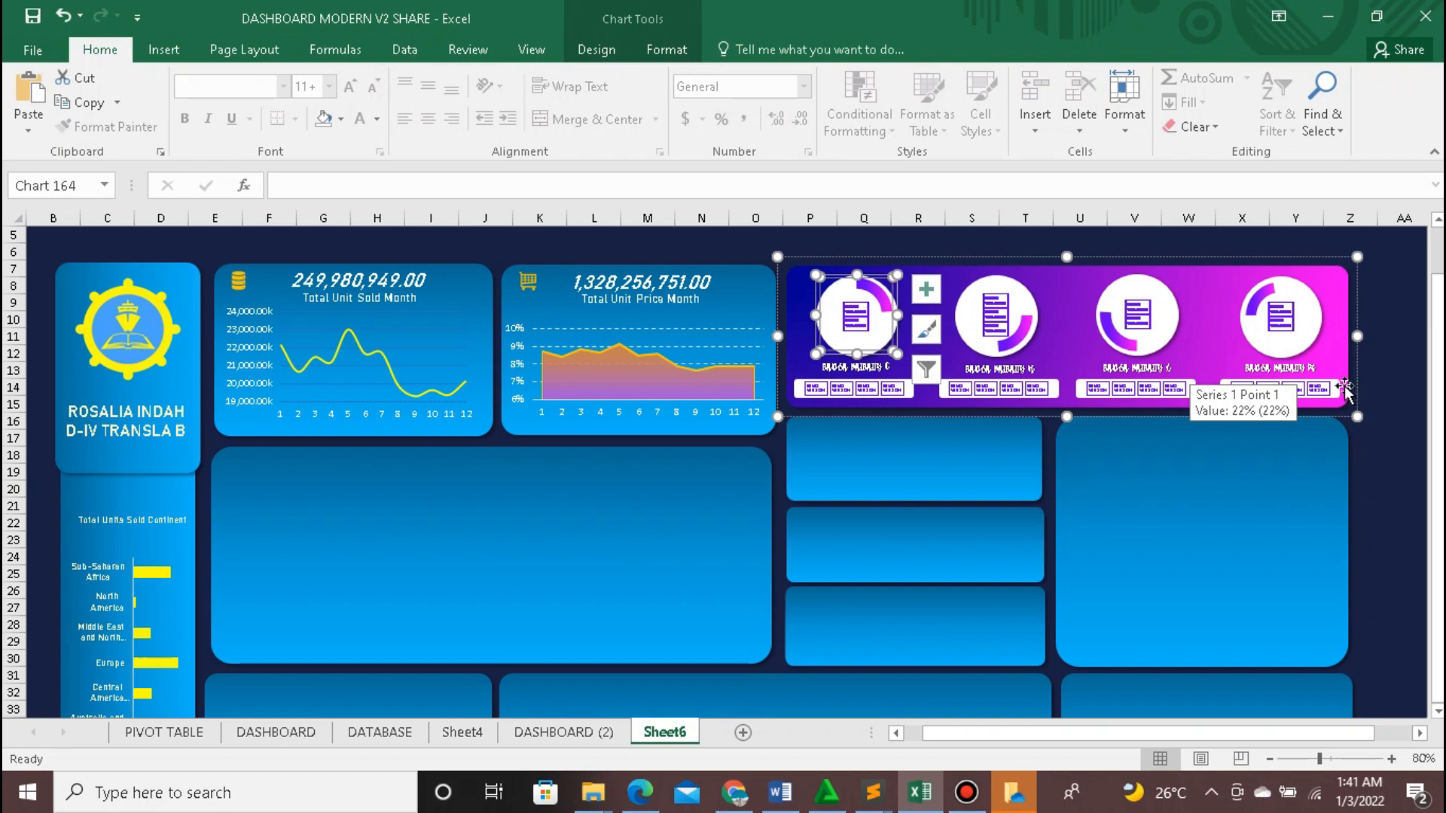
{"action": "left_click", "coordinate": [1071, 278]}
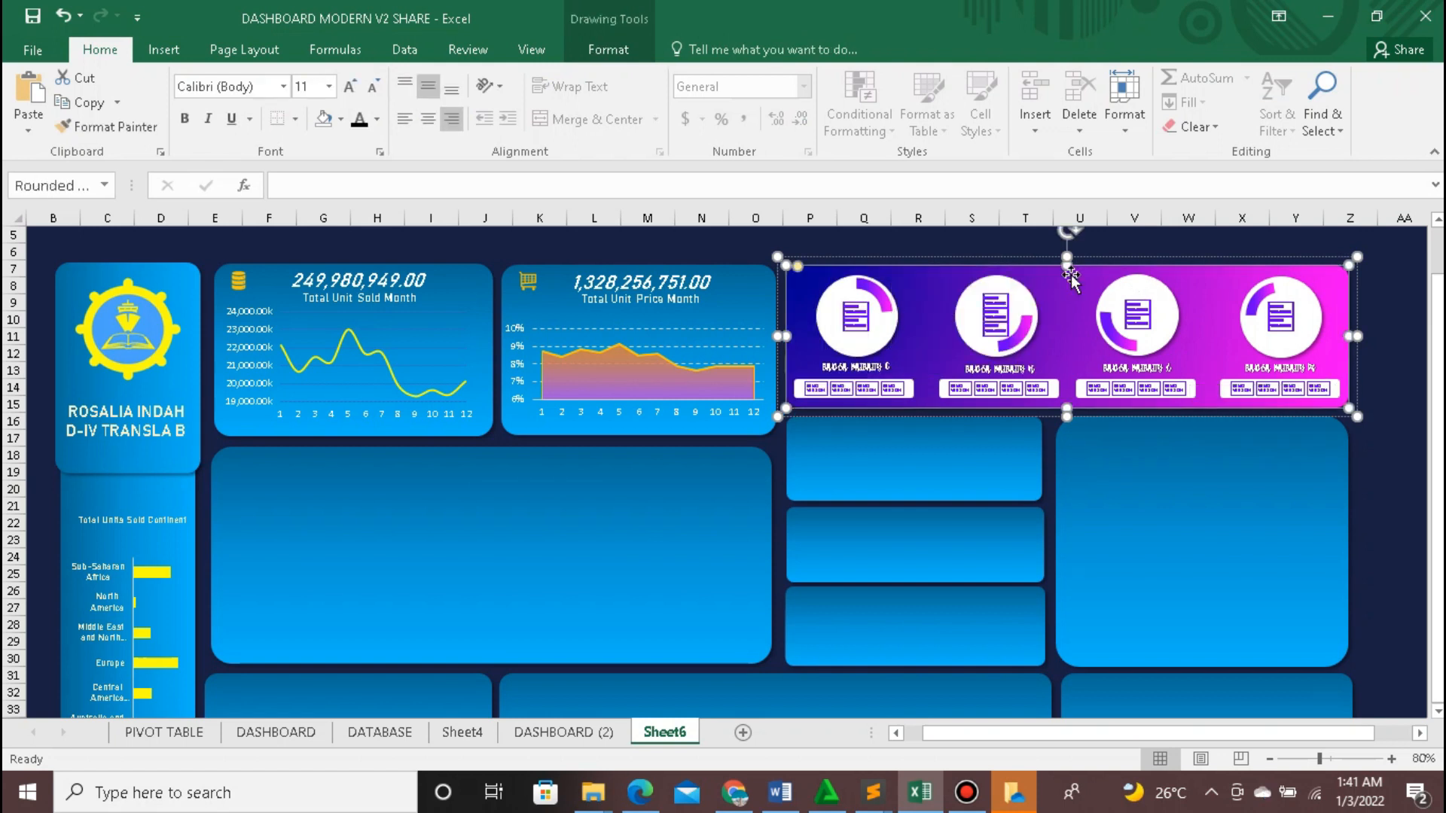
{"action": "left_click", "coordinate": [608, 49]}
{"action": "left_click", "coordinate": [520, 79]}
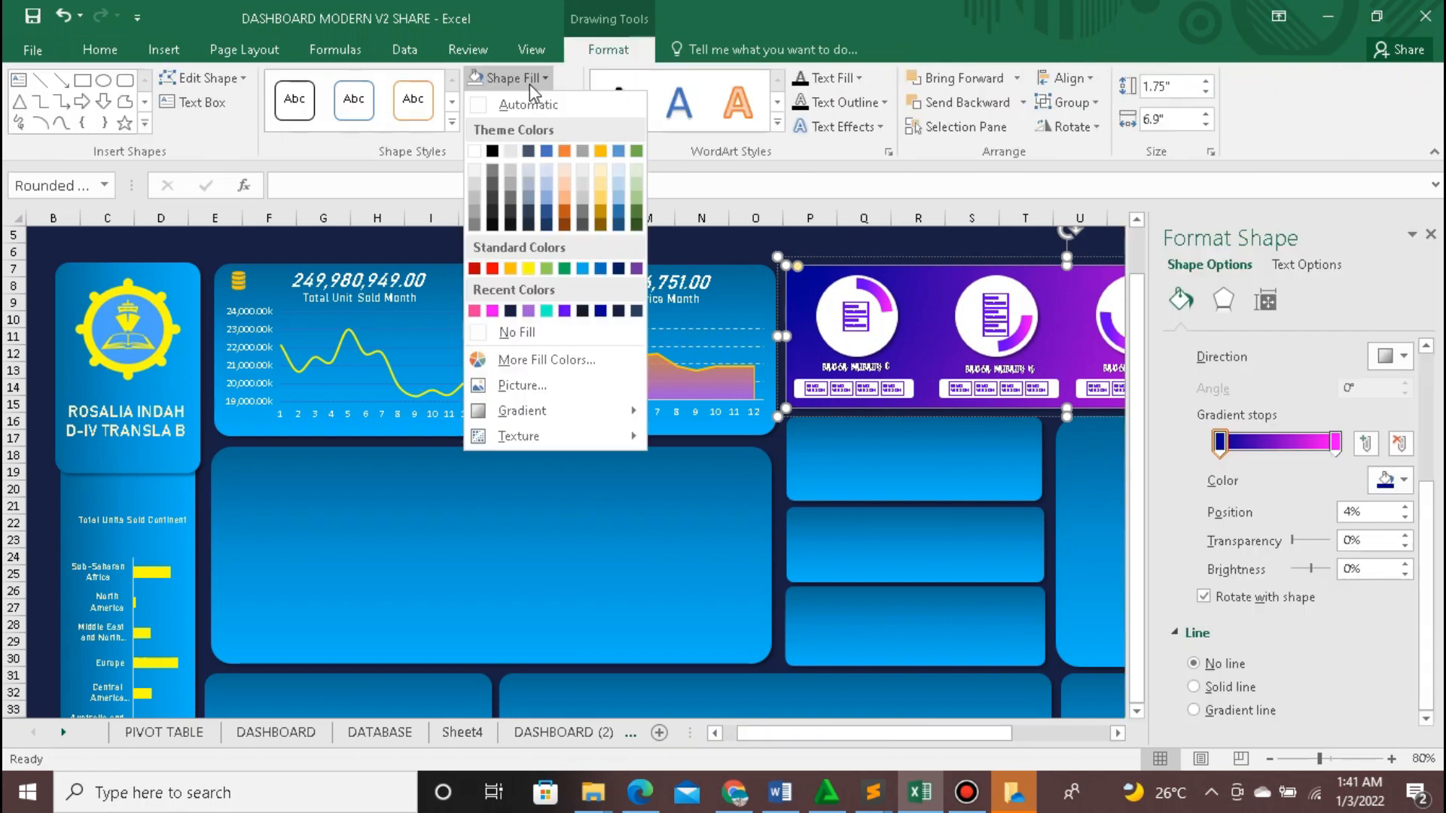
{"action": "left_click", "coordinate": [587, 268]}
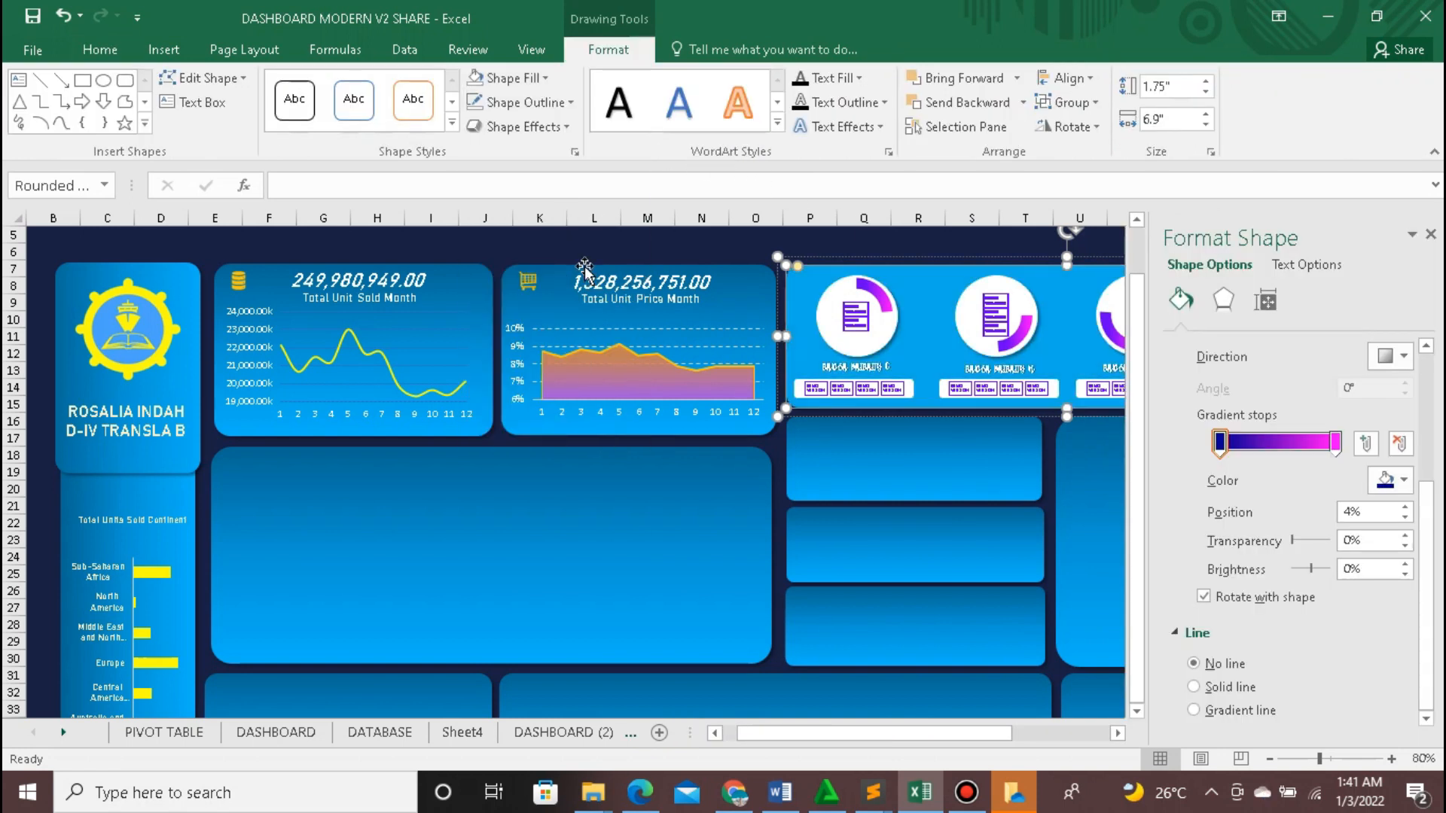
Step: Apply a dark-variation linear gradient at 0° to the order priority panel's background and close the formatting pane
{"action": "left_click", "coordinate": [544, 78]}
{"action": "mouse_move", "coordinate": [577, 404]}
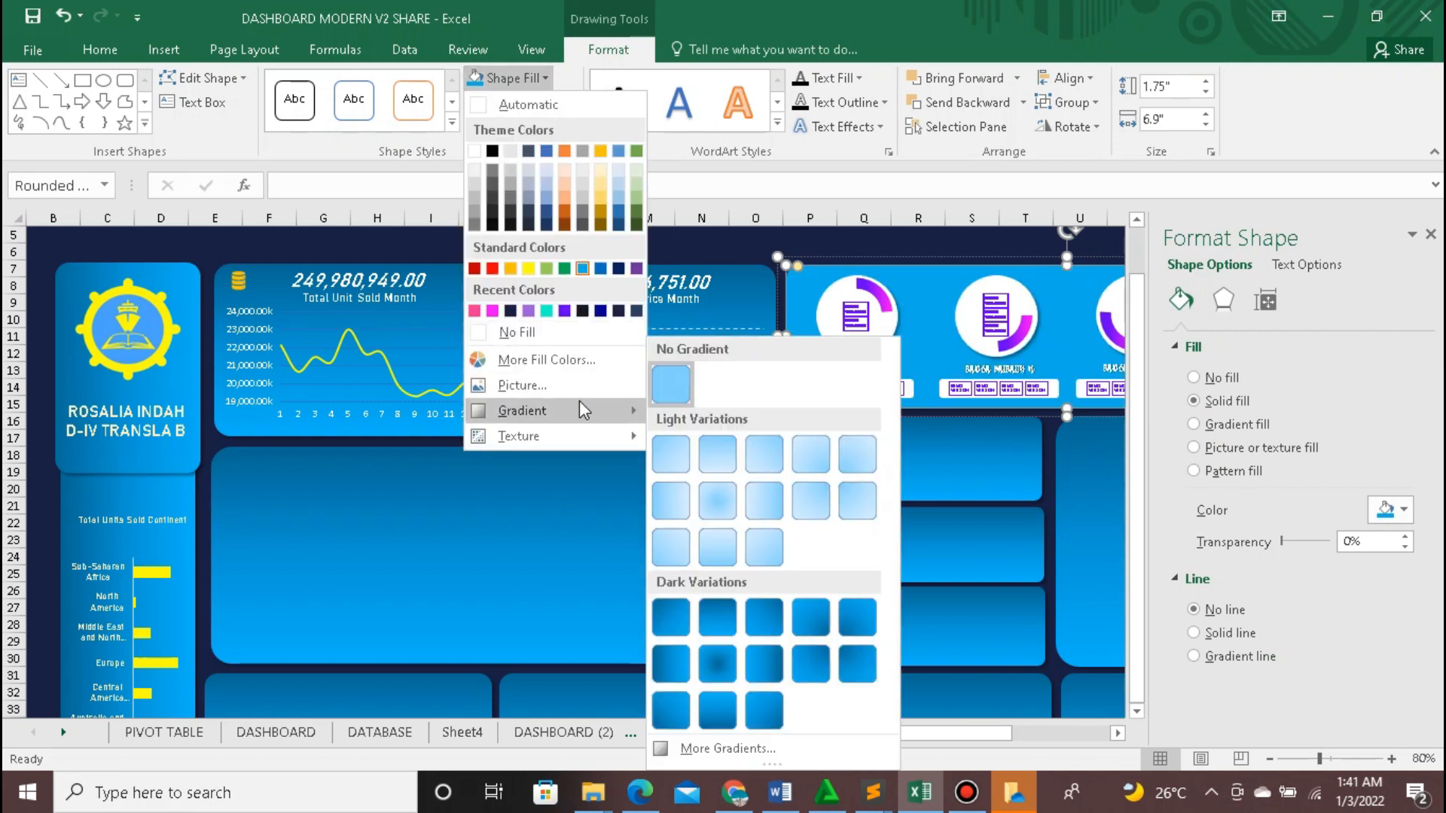
{"action": "left_click", "coordinate": [673, 662]}
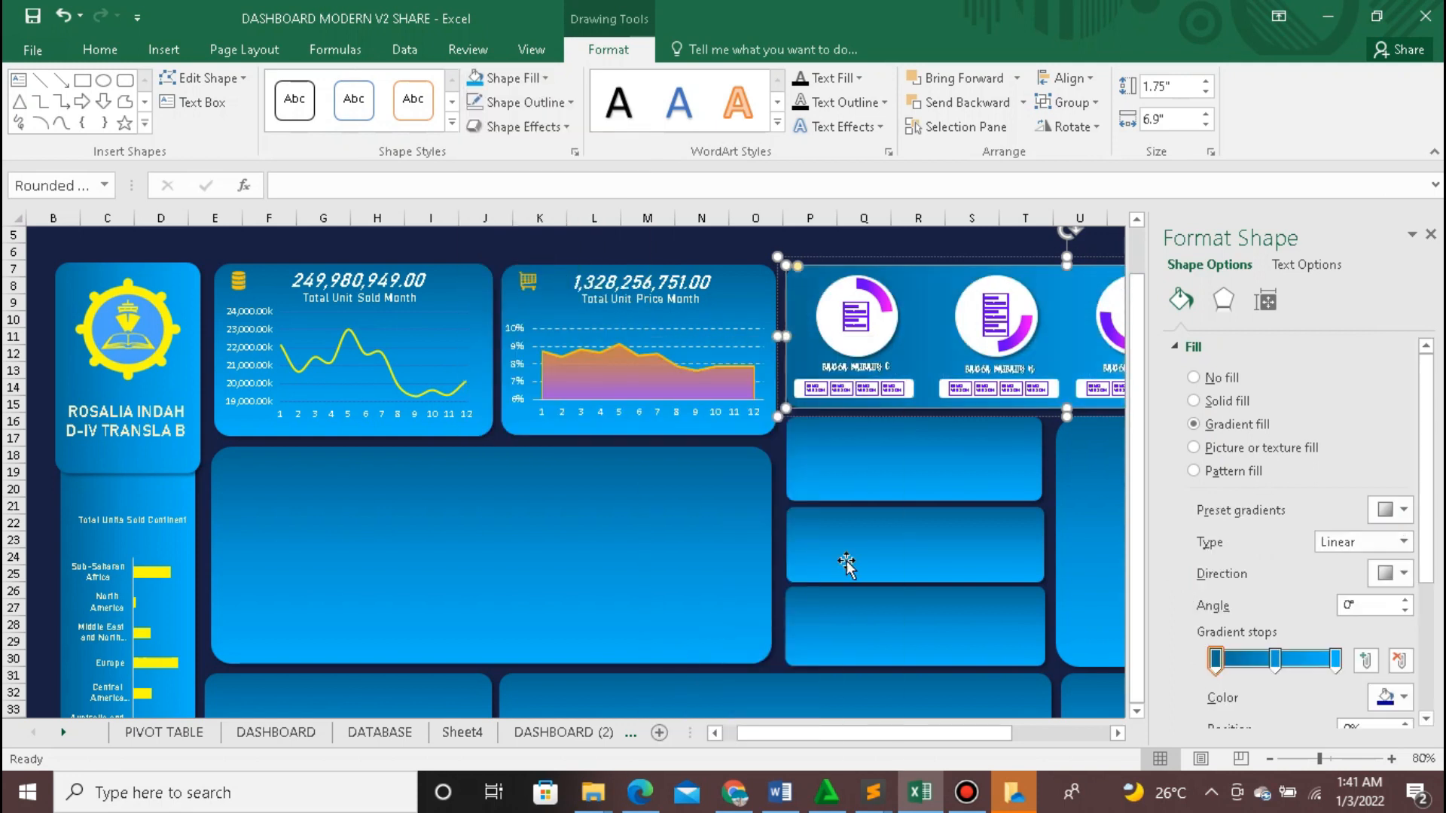
{"action": "left_click", "coordinate": [994, 236]}
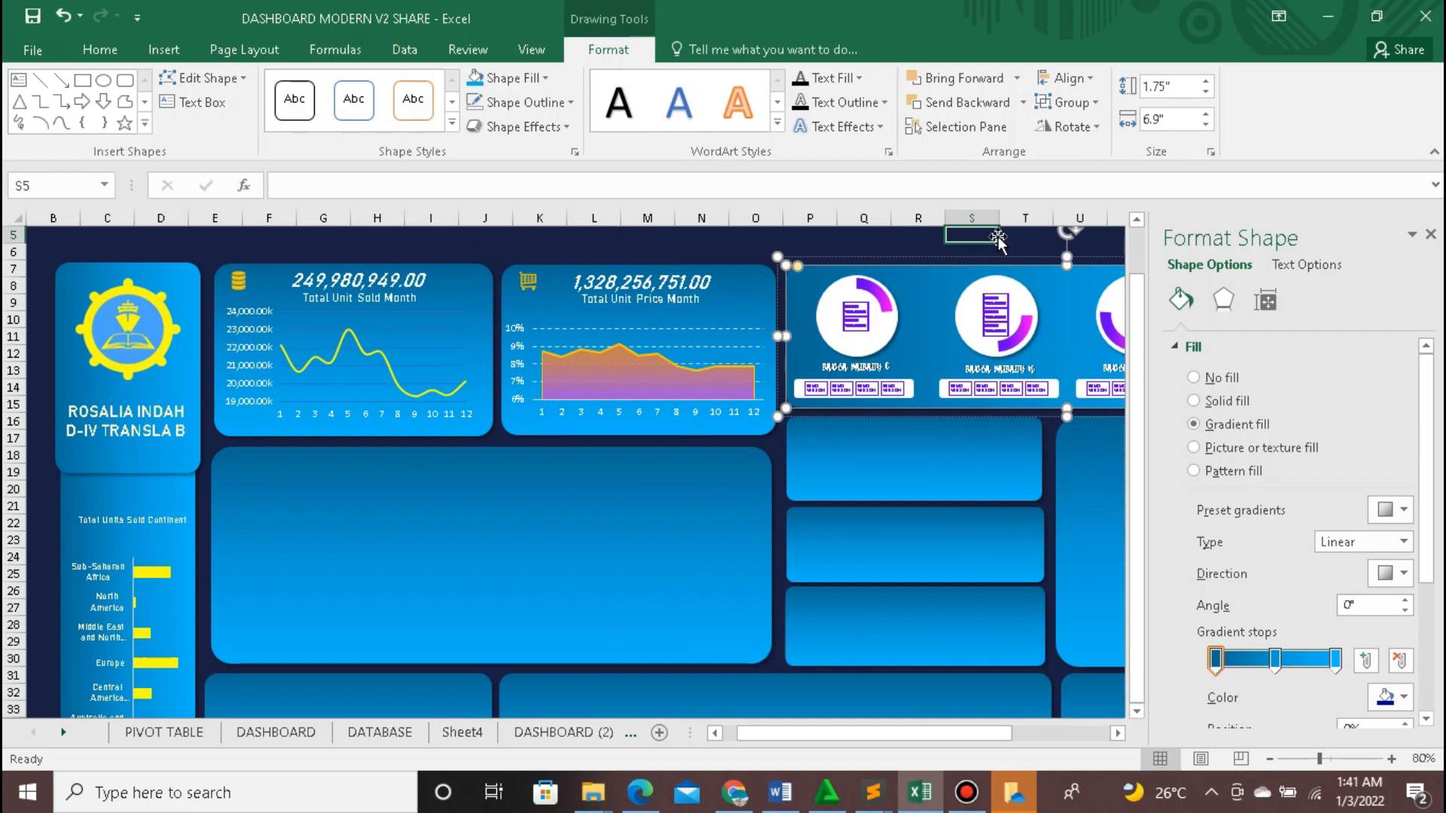
{"action": "left_click", "coordinate": [1430, 234]}
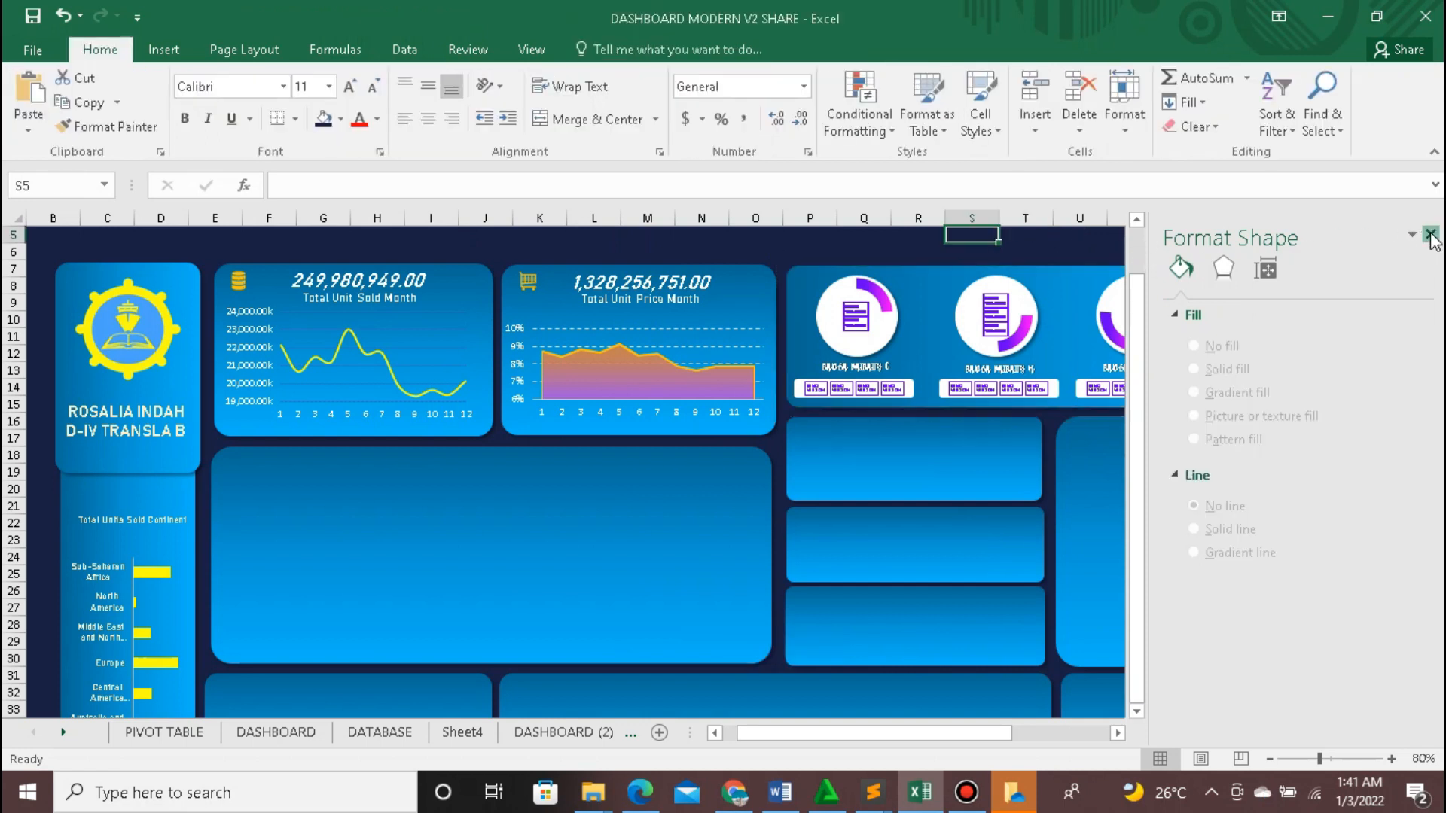
{"action": "left_click", "coordinate": [1385, 370]}
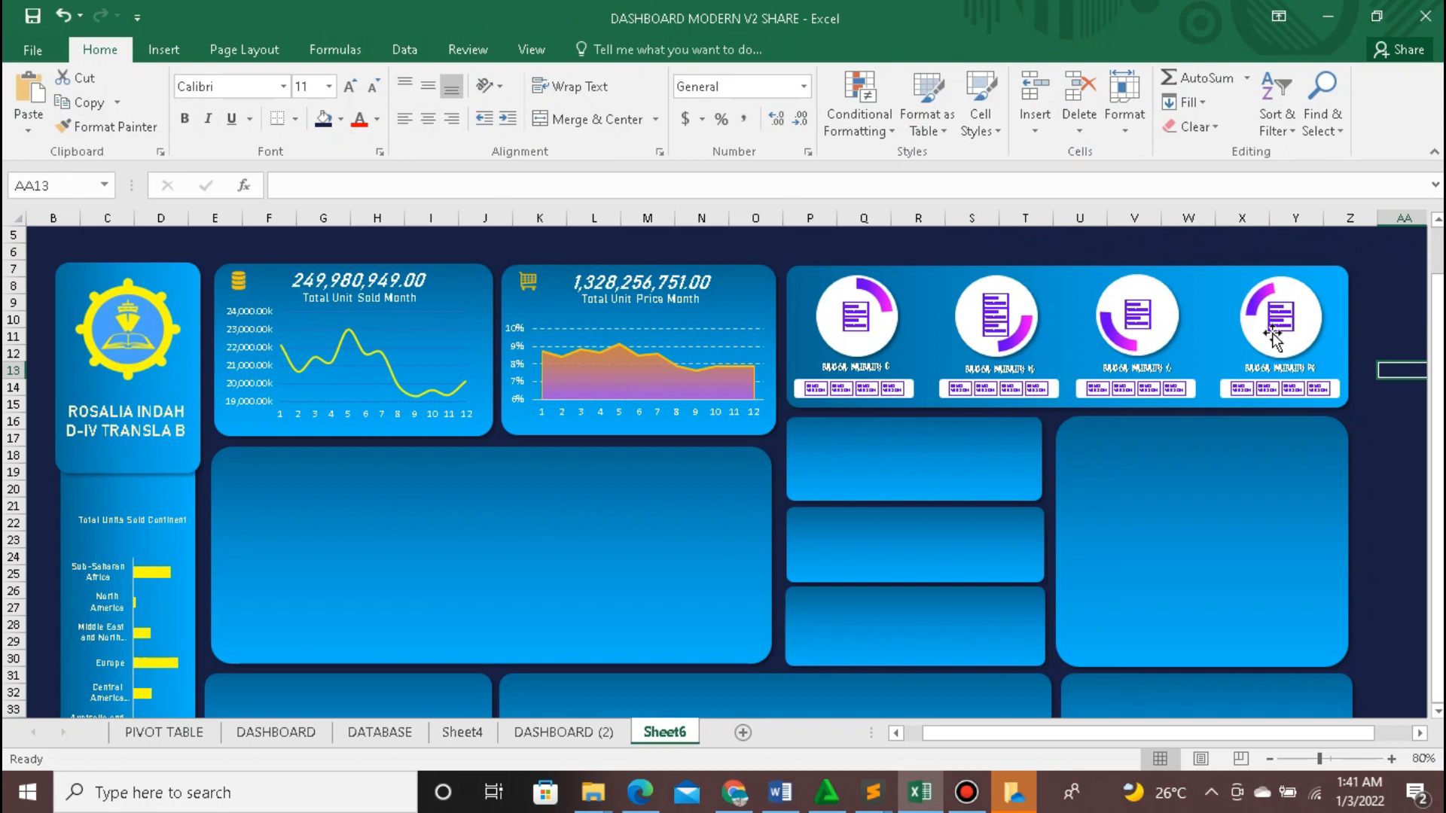
Step: Re-enter the formula ='PIVOT TABLE'!$F$39 for the percentage label inside the first order priority doughnut
{"action": "left_click", "coordinate": [853, 322]}
{"action": "left_click", "coordinate": [851, 324]}
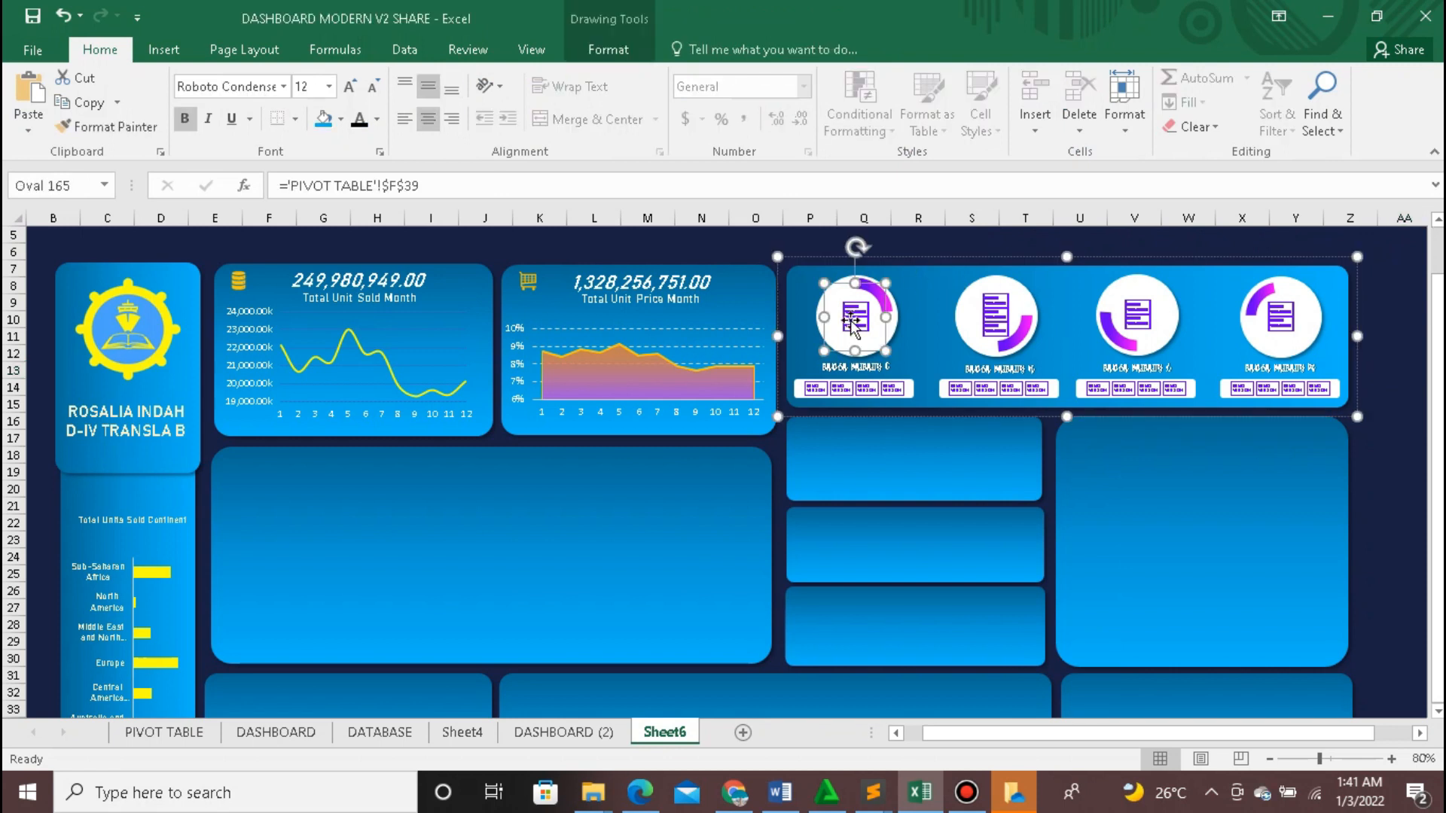
{"action": "left_click_drag", "start_coordinate": [425, 184], "coordinate": [278, 185]}
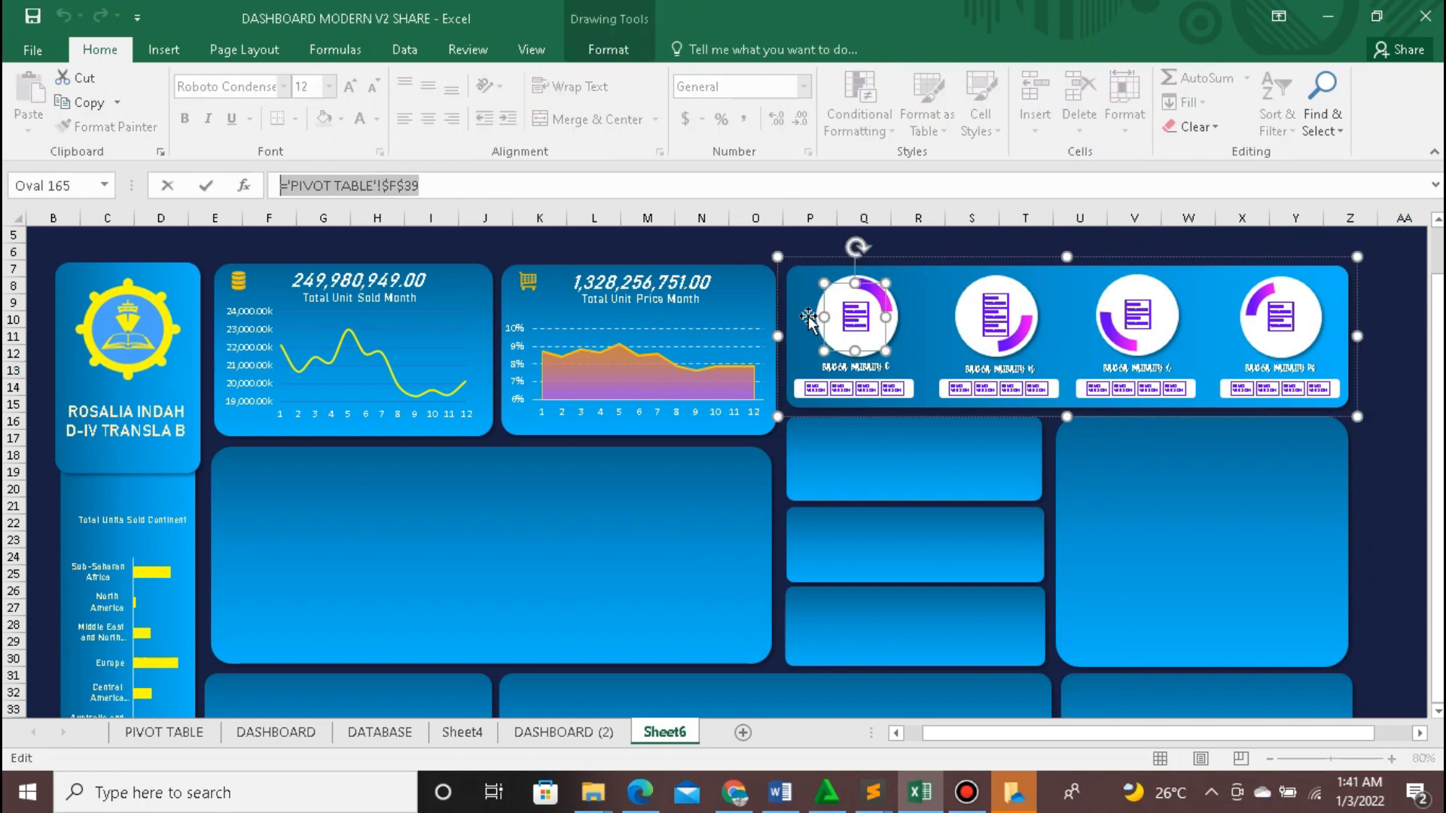
{"action": "key", "text": "Return"}
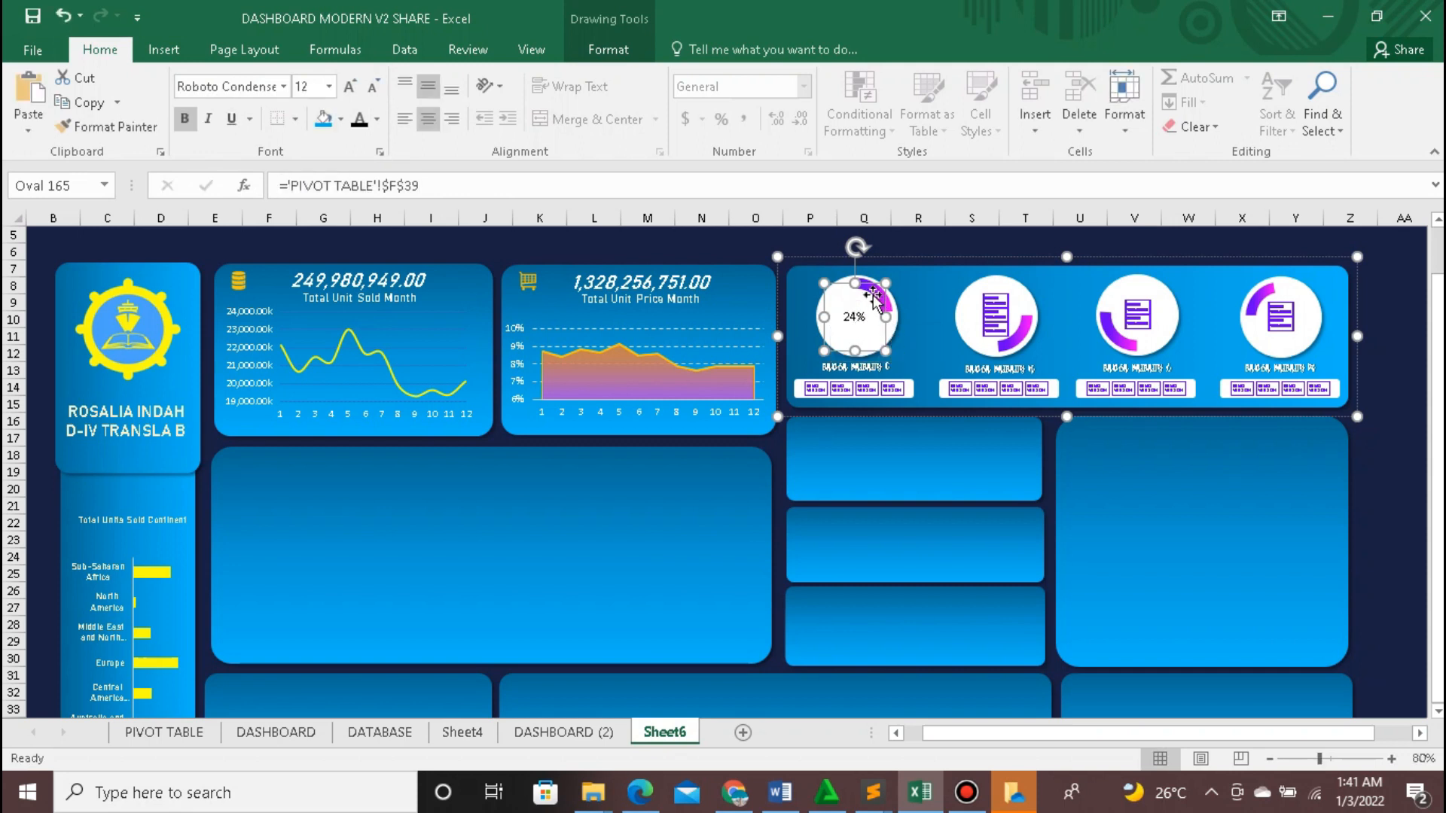
Step: Change the font of the ORDER PRIORITY C label below the first doughnut to semi-bold Bahnschrift
{"action": "left_click", "coordinate": [867, 369]}
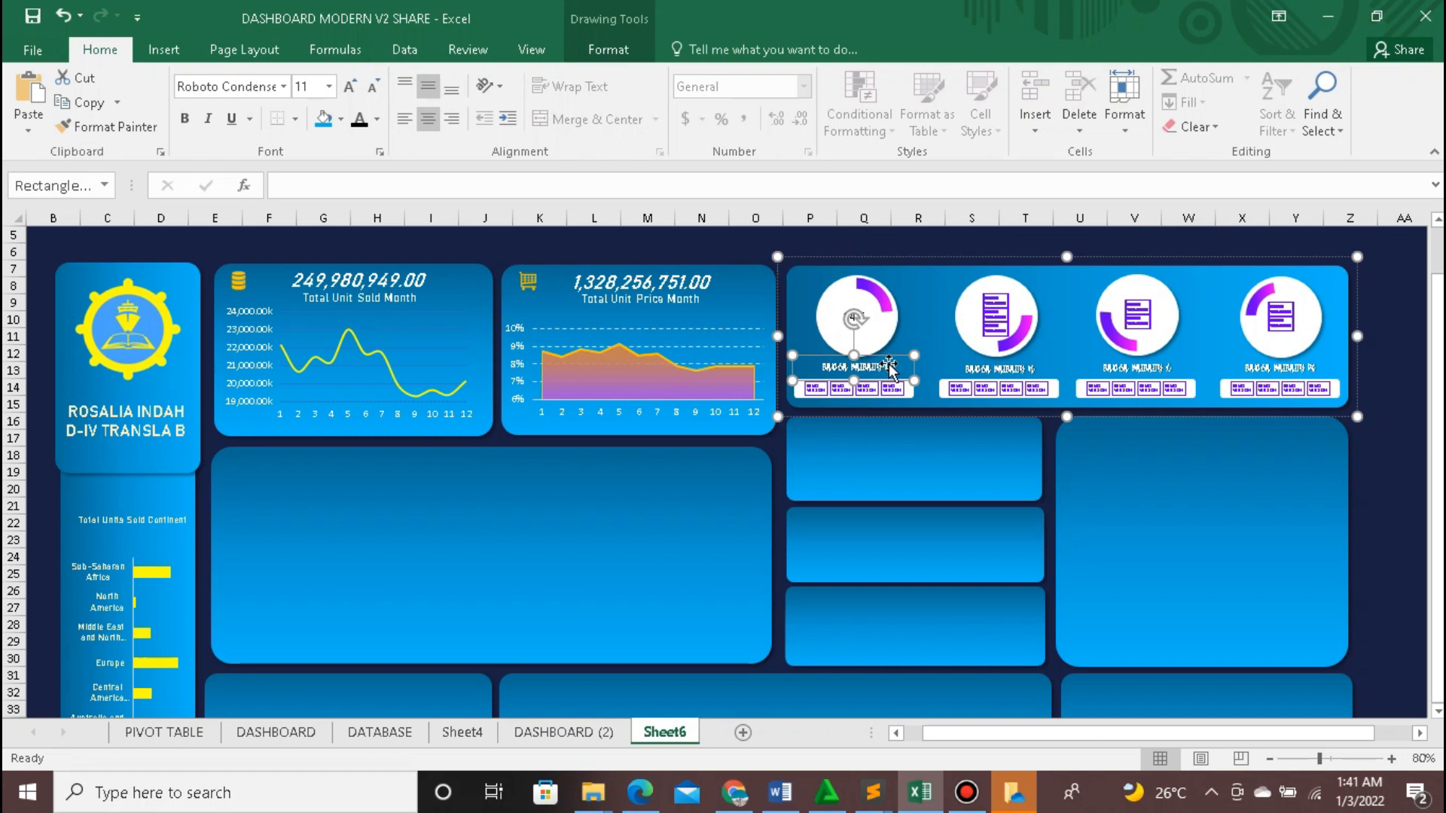
{"action": "triple_click", "coordinate": [880, 364]}
{"action": "left_click", "coordinate": [284, 87]}
{"action": "left_click", "coordinate": [290, 212]}
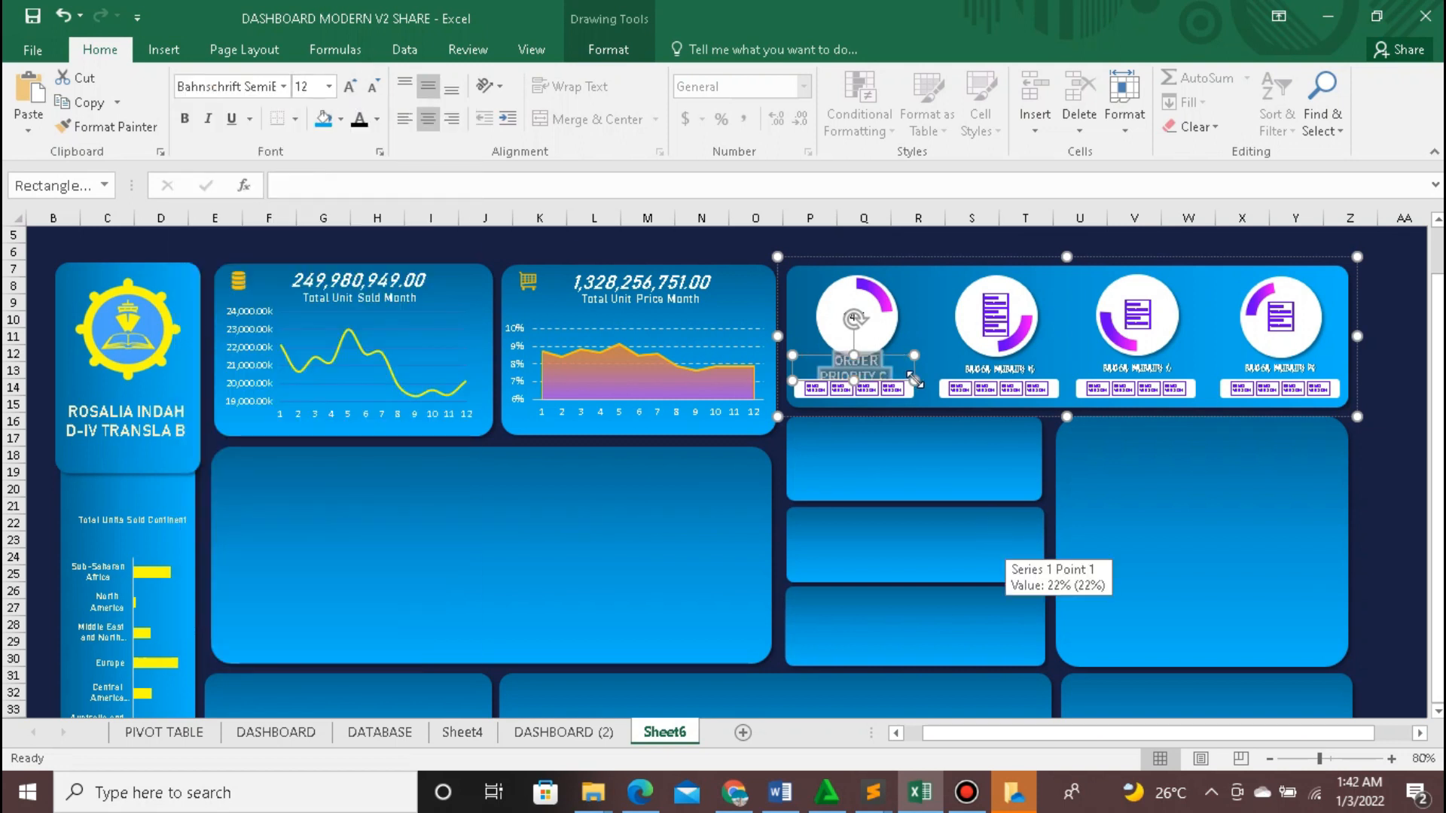
{"action": "left_click", "coordinate": [889, 356]}
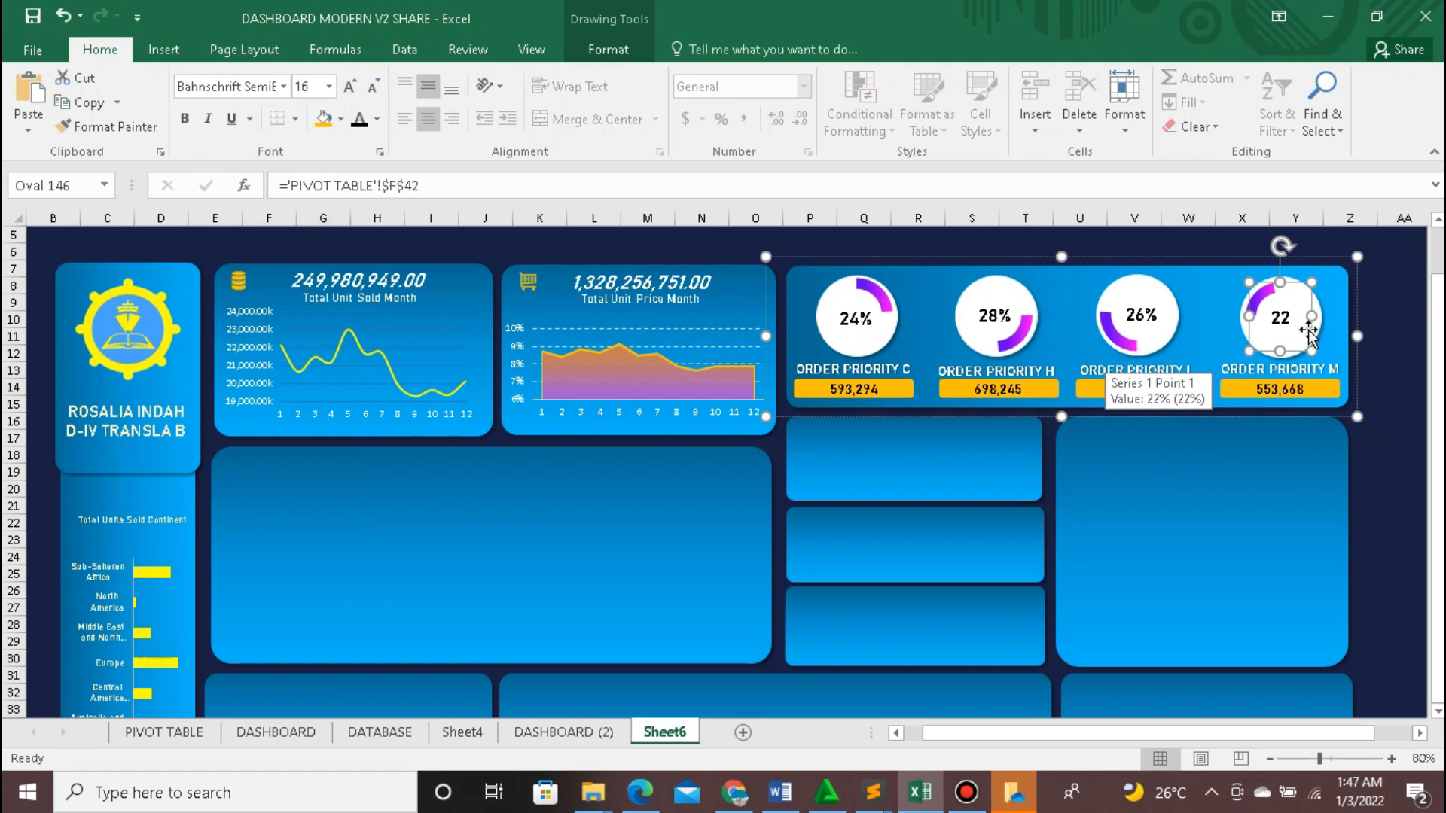
Step: Widen the percentage label inside the ORDER PRIORITY M doughnut to fit its text and nudge it slightly upward
{"action": "left_click_drag", "start_coordinate": [1311, 317], "coordinate": [1323, 317]}
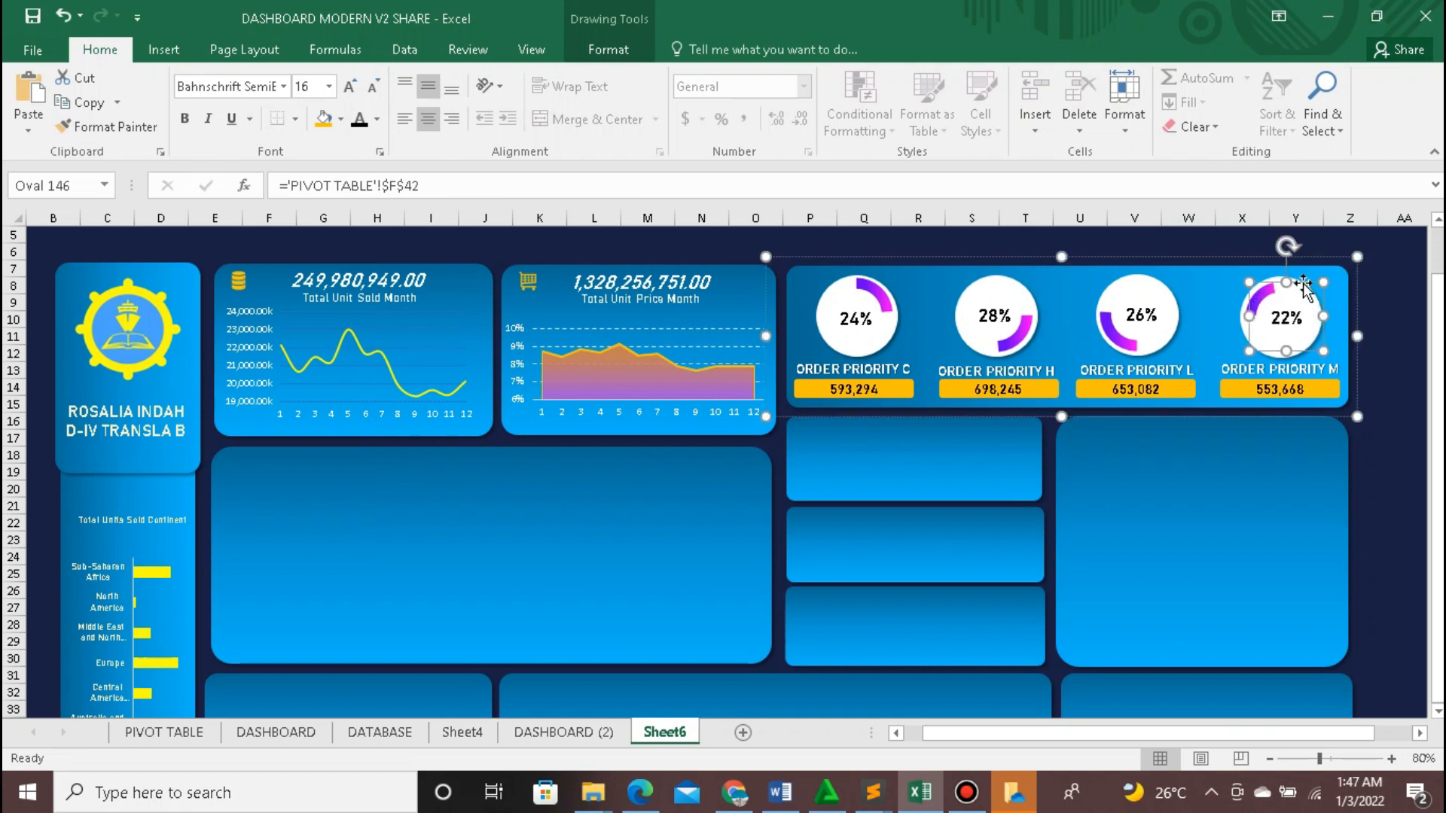
{"action": "left_click_drag", "start_coordinate": [1302, 283], "coordinate": [1302, 280]}
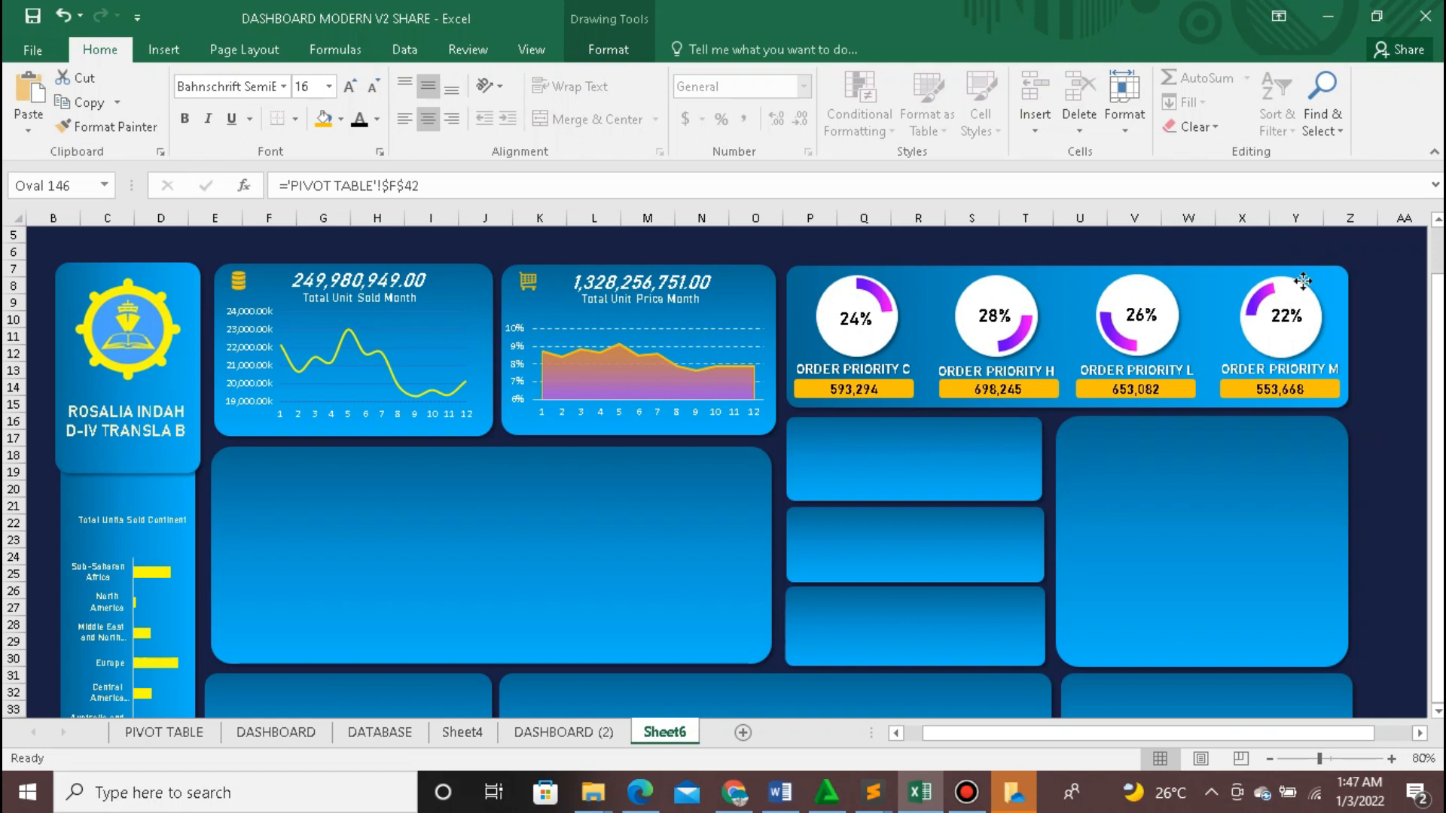
{"action": "left_click_drag", "start_coordinate": [1302, 281], "coordinate": [1302, 281]}
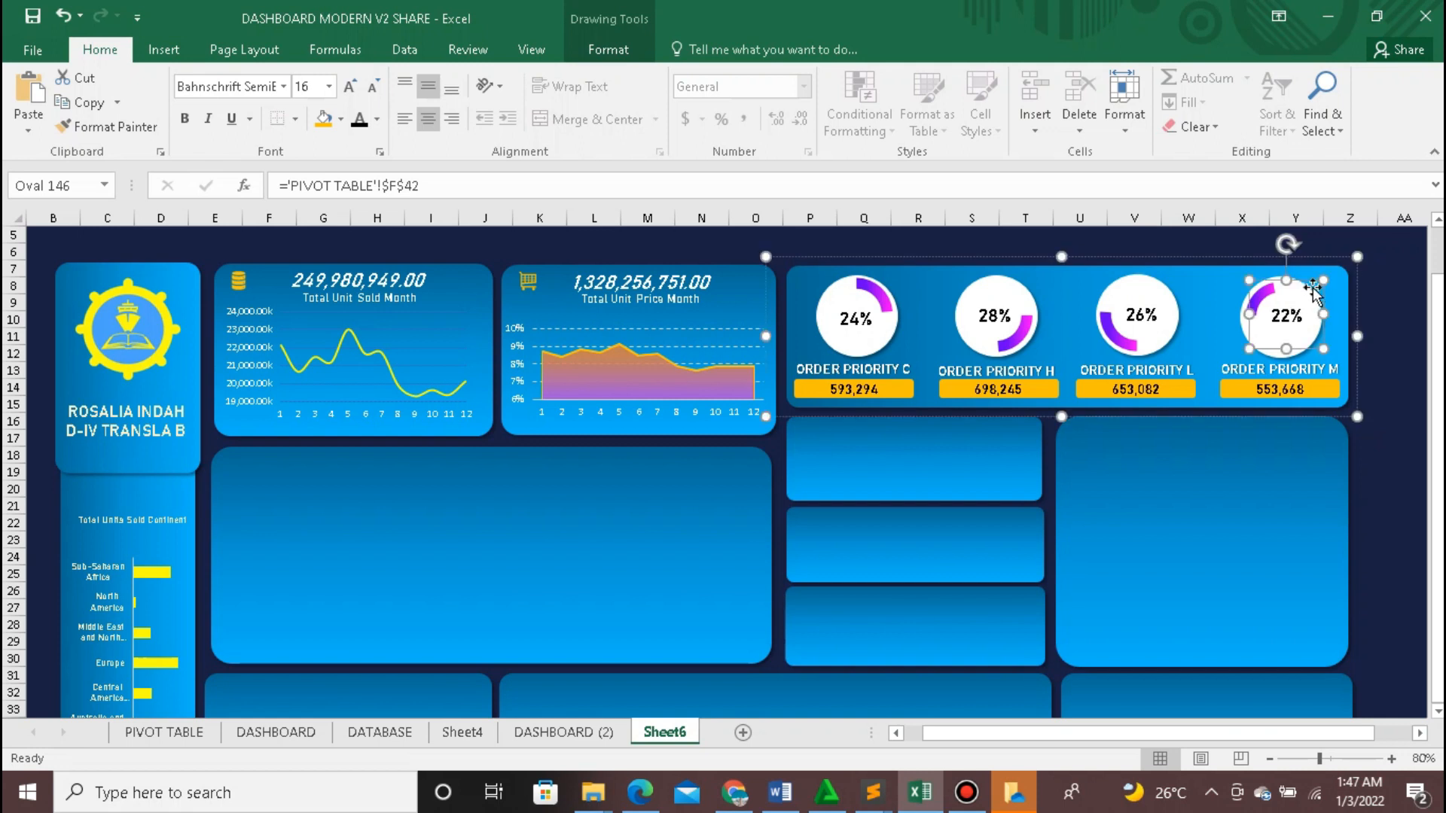
{"action": "left_click", "coordinate": [1381, 410]}
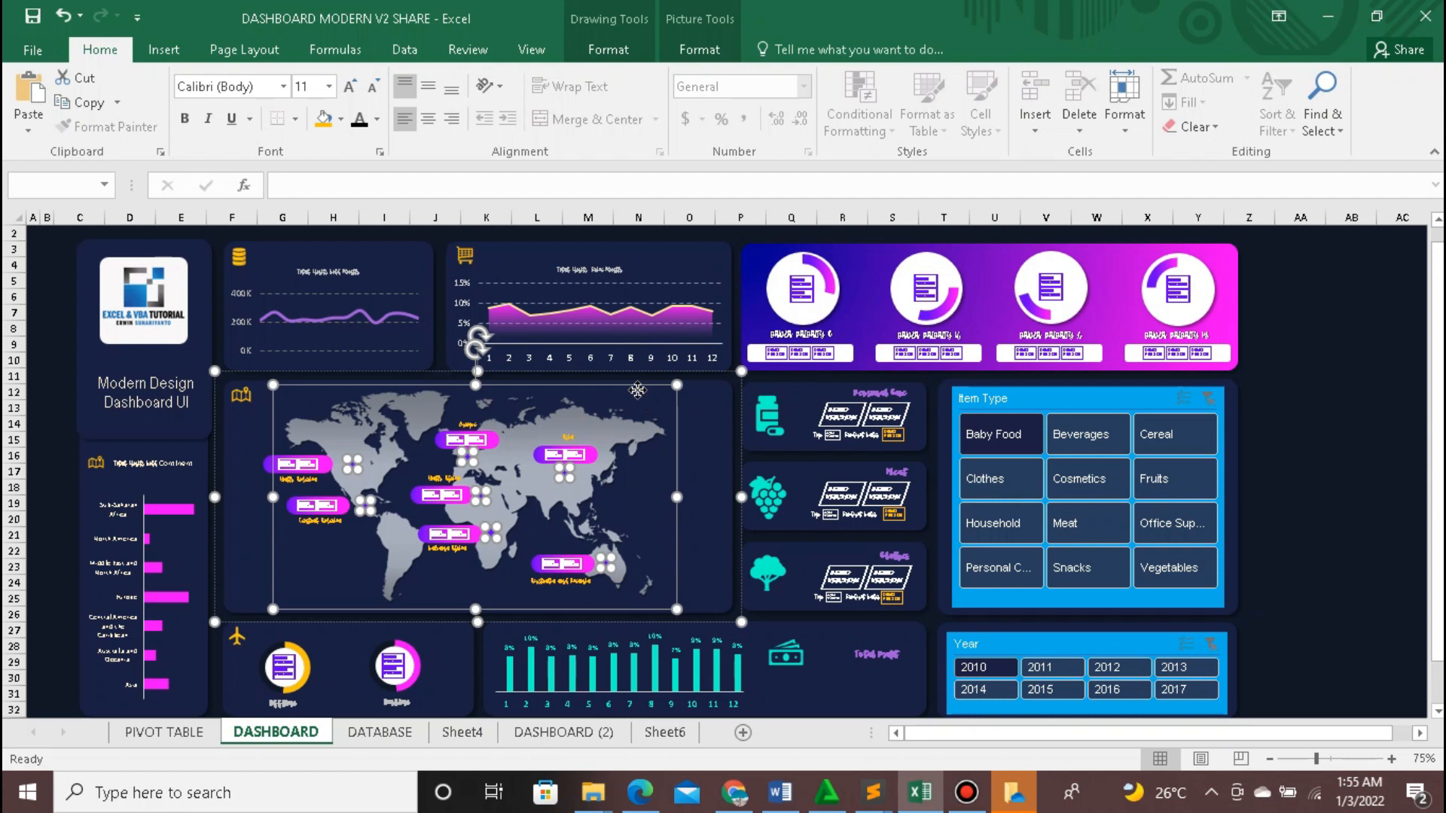
Step: Copy the world map with its region markers from the DASHBOARD sheet into the large middle card on Sheet6
{"action": "right_click", "coordinate": [638, 390]}
{"action": "left_click", "coordinate": [681, 425]}
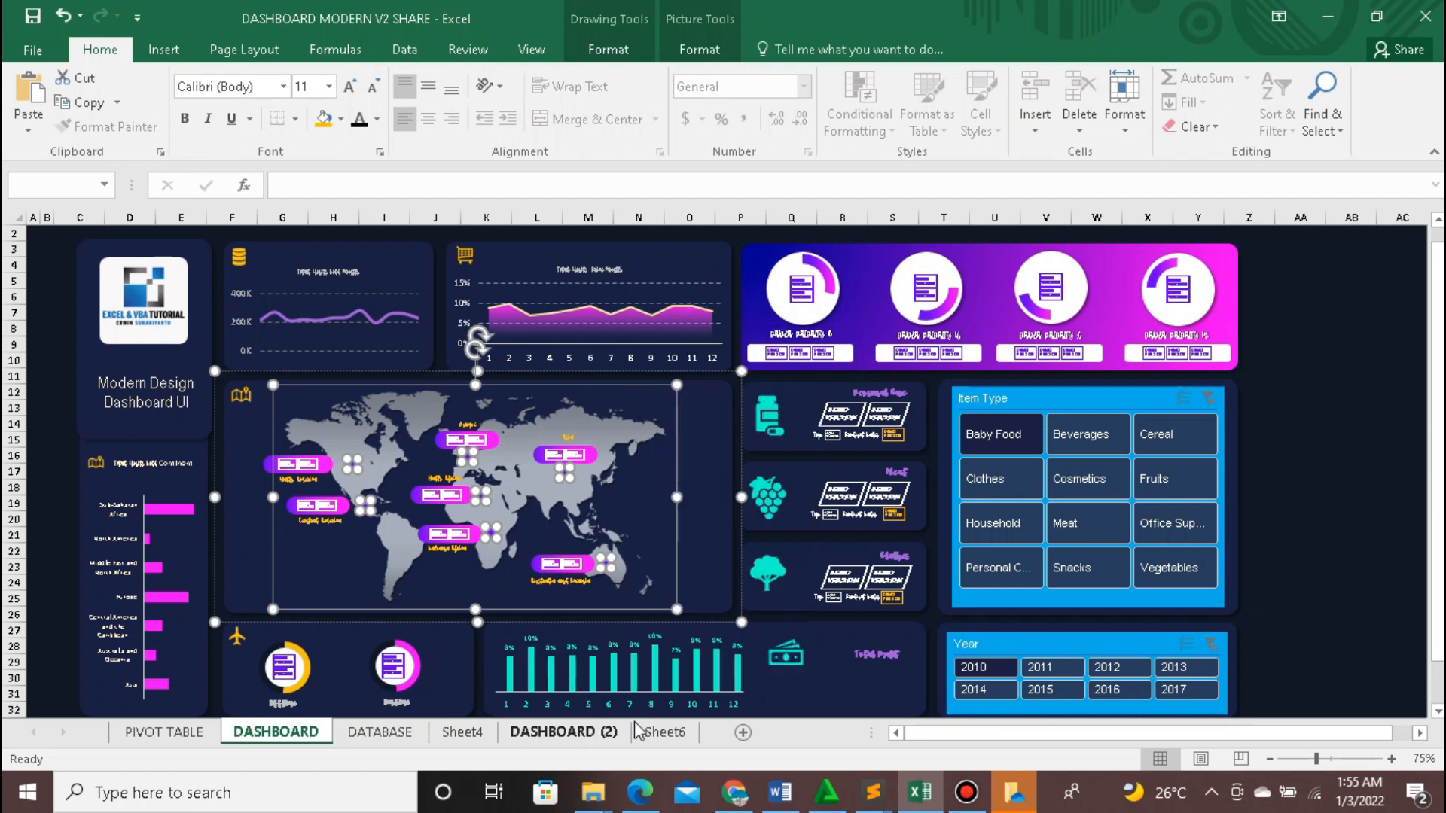
{"action": "left_click", "coordinate": [662, 731]}
{"action": "left_click", "coordinate": [491, 508]}
{"action": "right_click", "coordinate": [491, 510]}
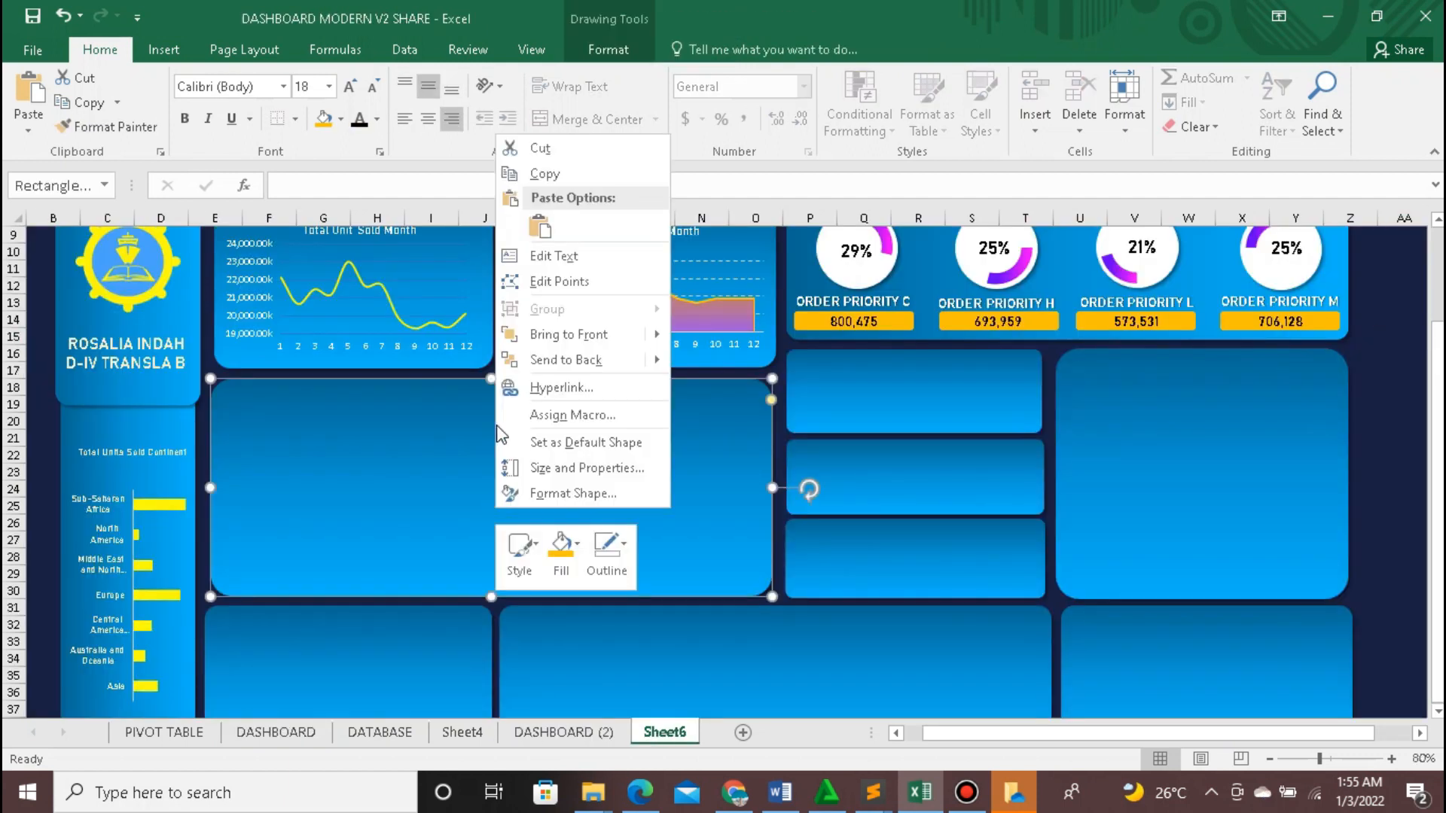
{"action": "left_click", "coordinate": [539, 225]}
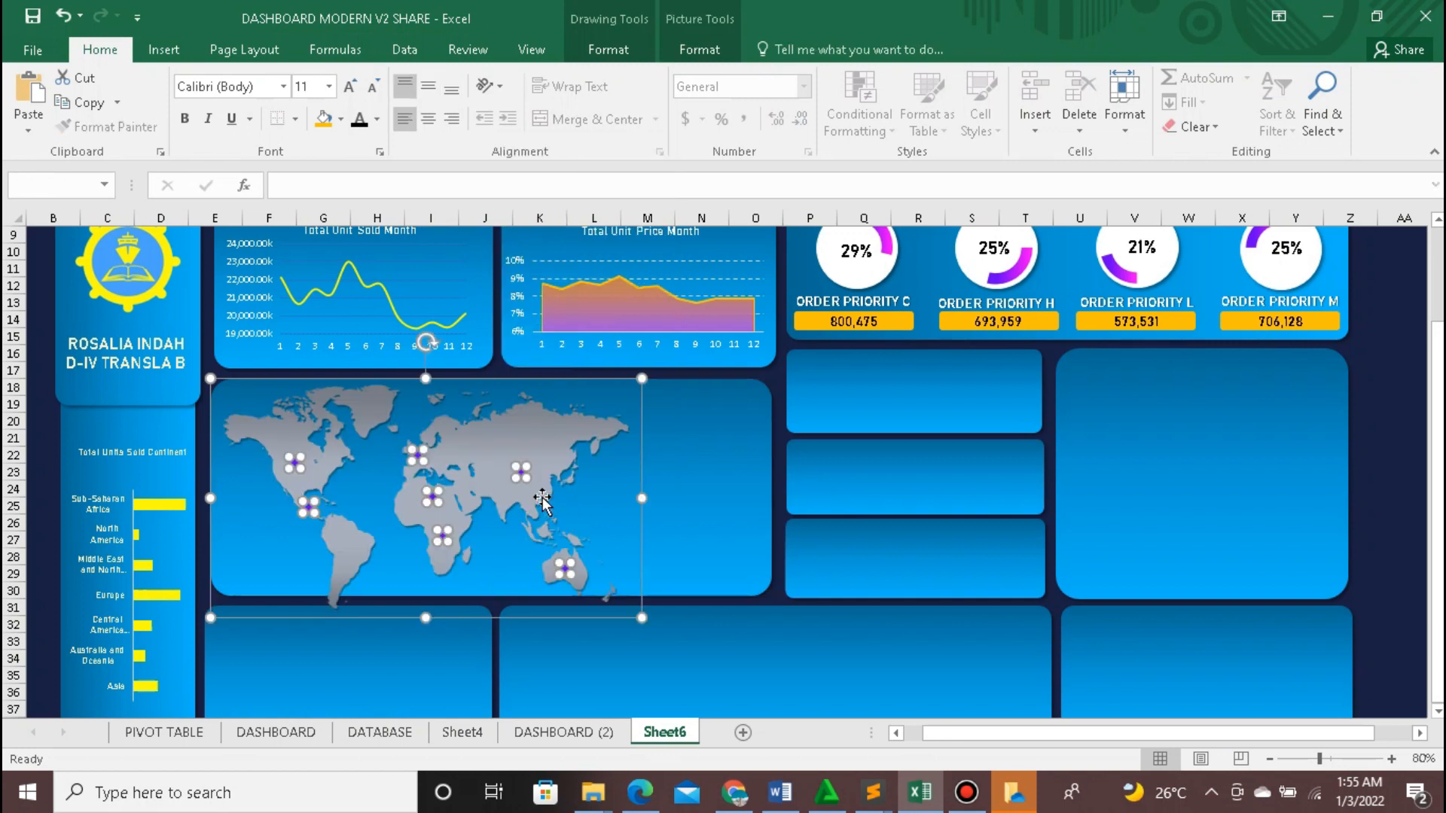
Step: Center the pasted world map in the large middle card and shrink its height to fit inside the card
{"action": "left_click_drag", "start_coordinate": [473, 375], "coordinate": [524, 377]}
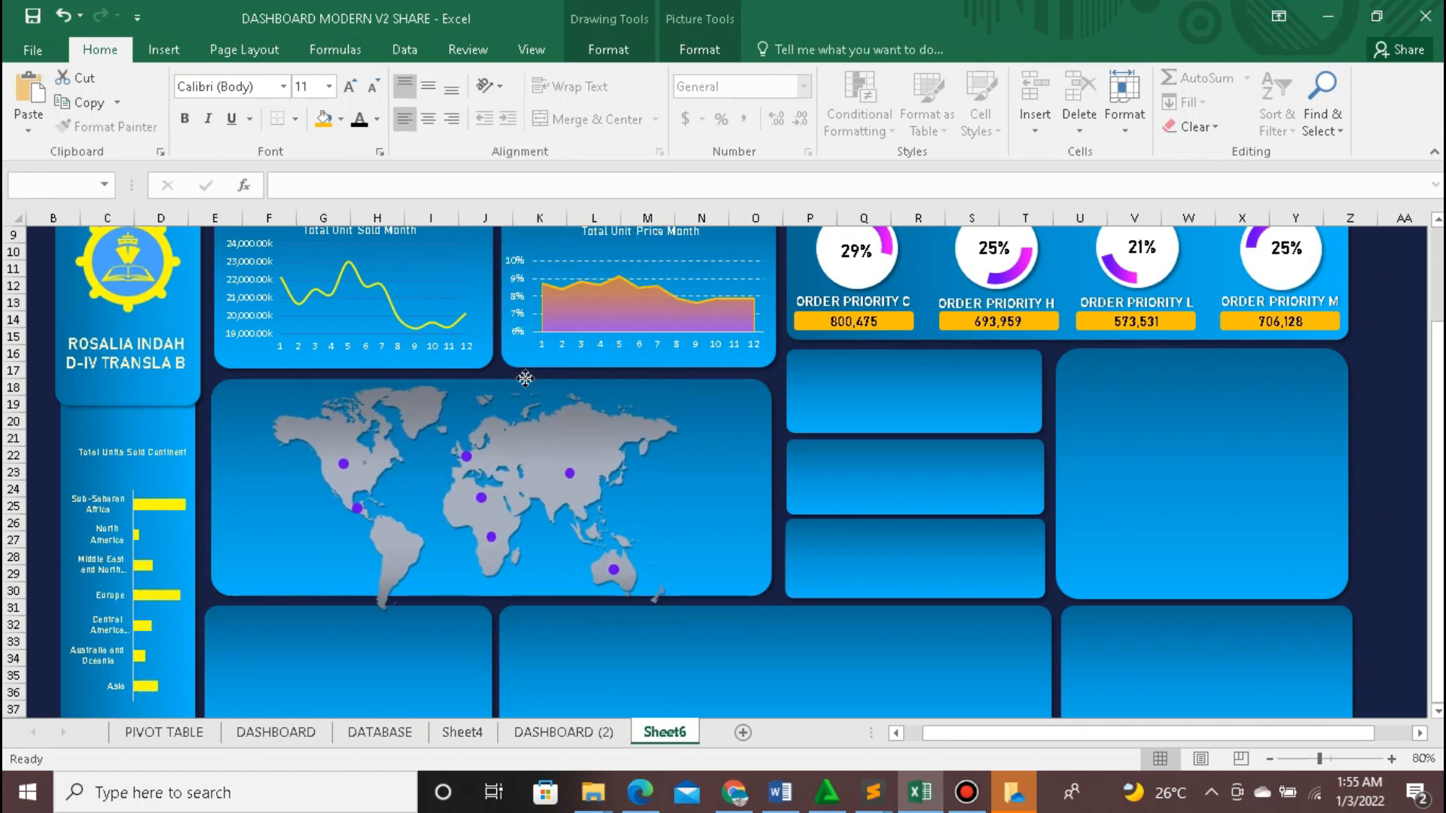
{"action": "left_click", "coordinate": [525, 376]}
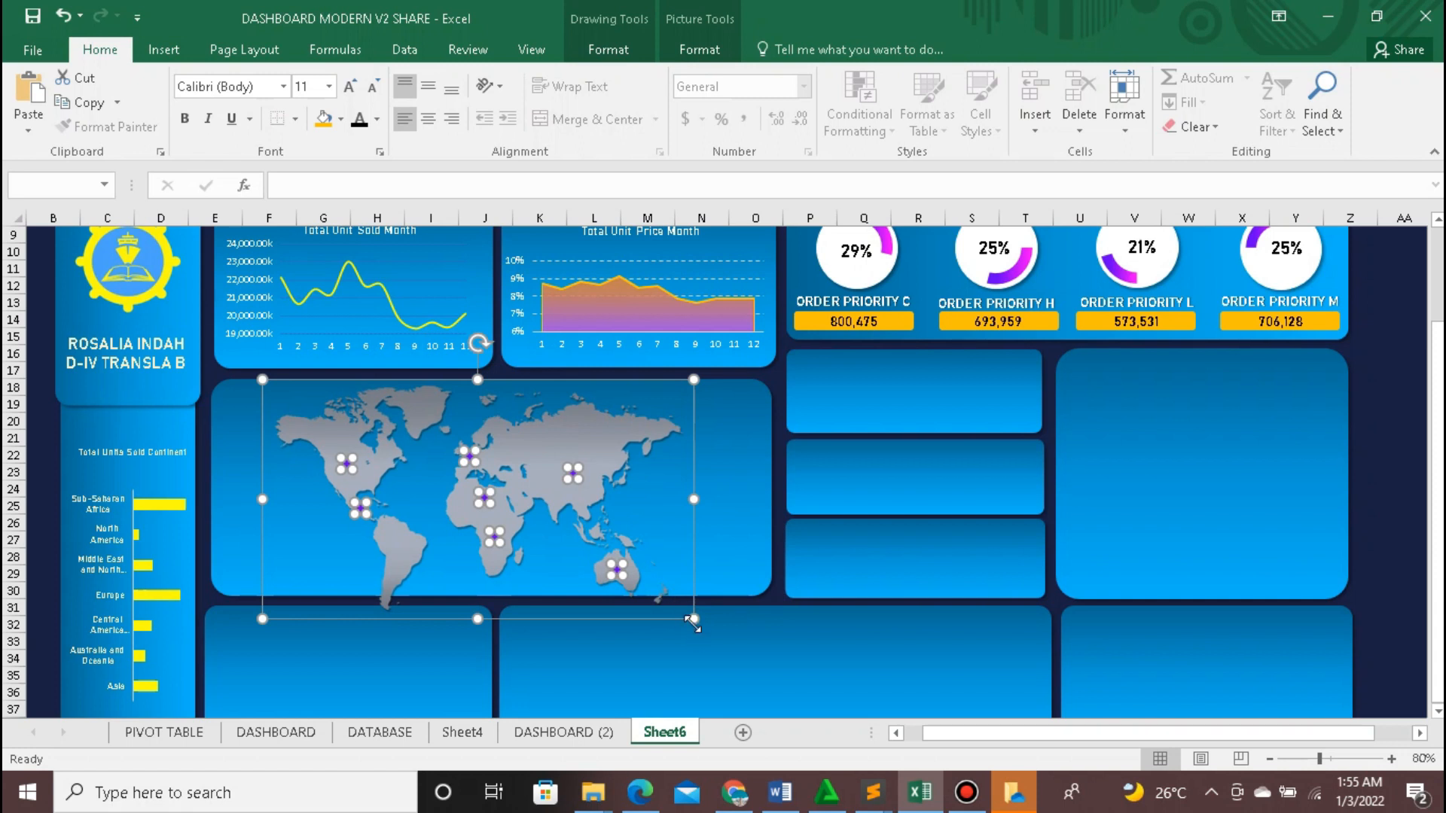
{"action": "left_click_drag", "start_coordinate": [692, 618], "coordinate": [641, 589]}
{"action": "left_click_drag", "start_coordinate": [640, 484], "coordinate": [690, 484]}
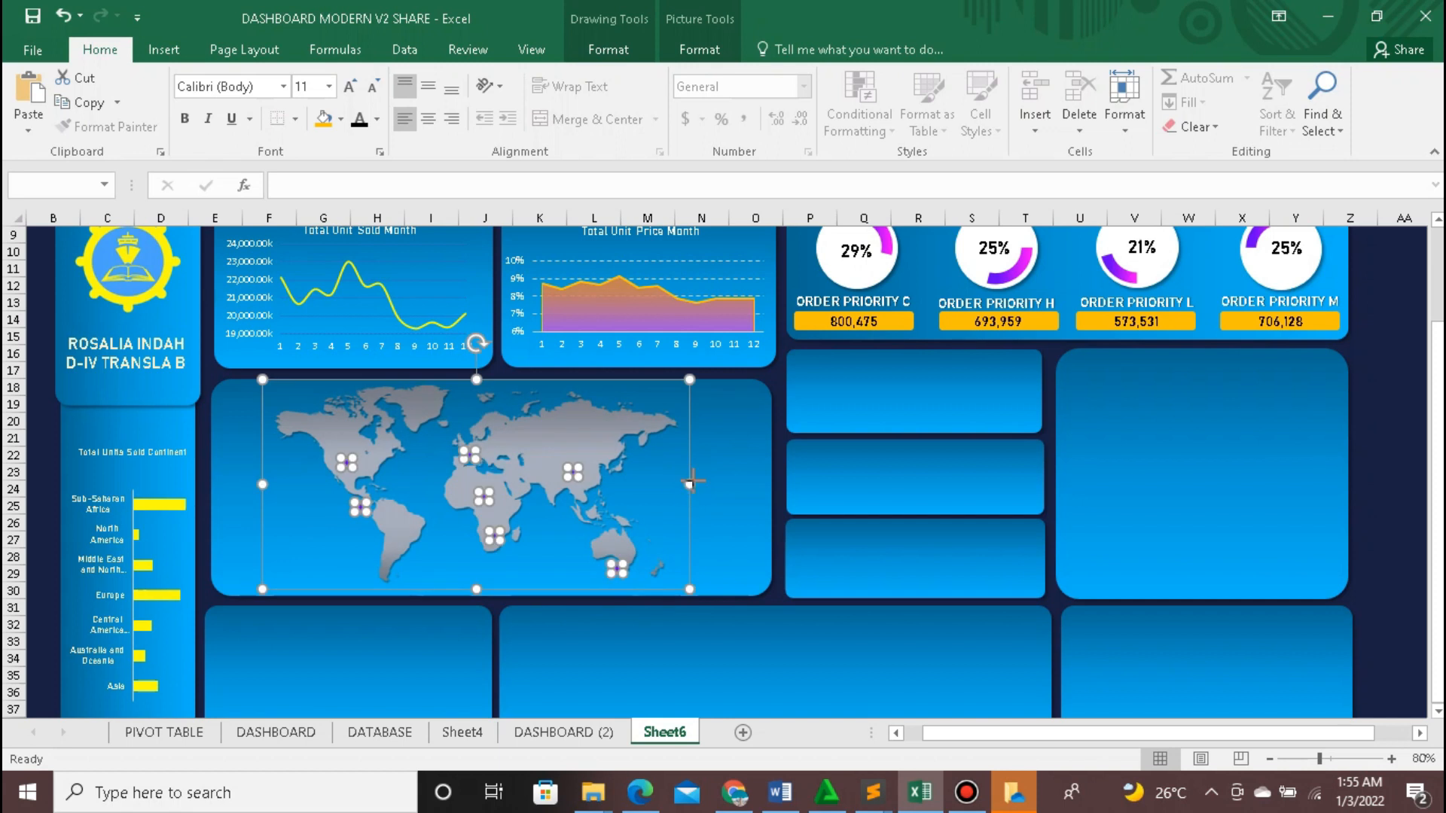
{"action": "left_click", "coordinate": [683, 481]}
{"action": "left_click", "coordinate": [683, 481]}
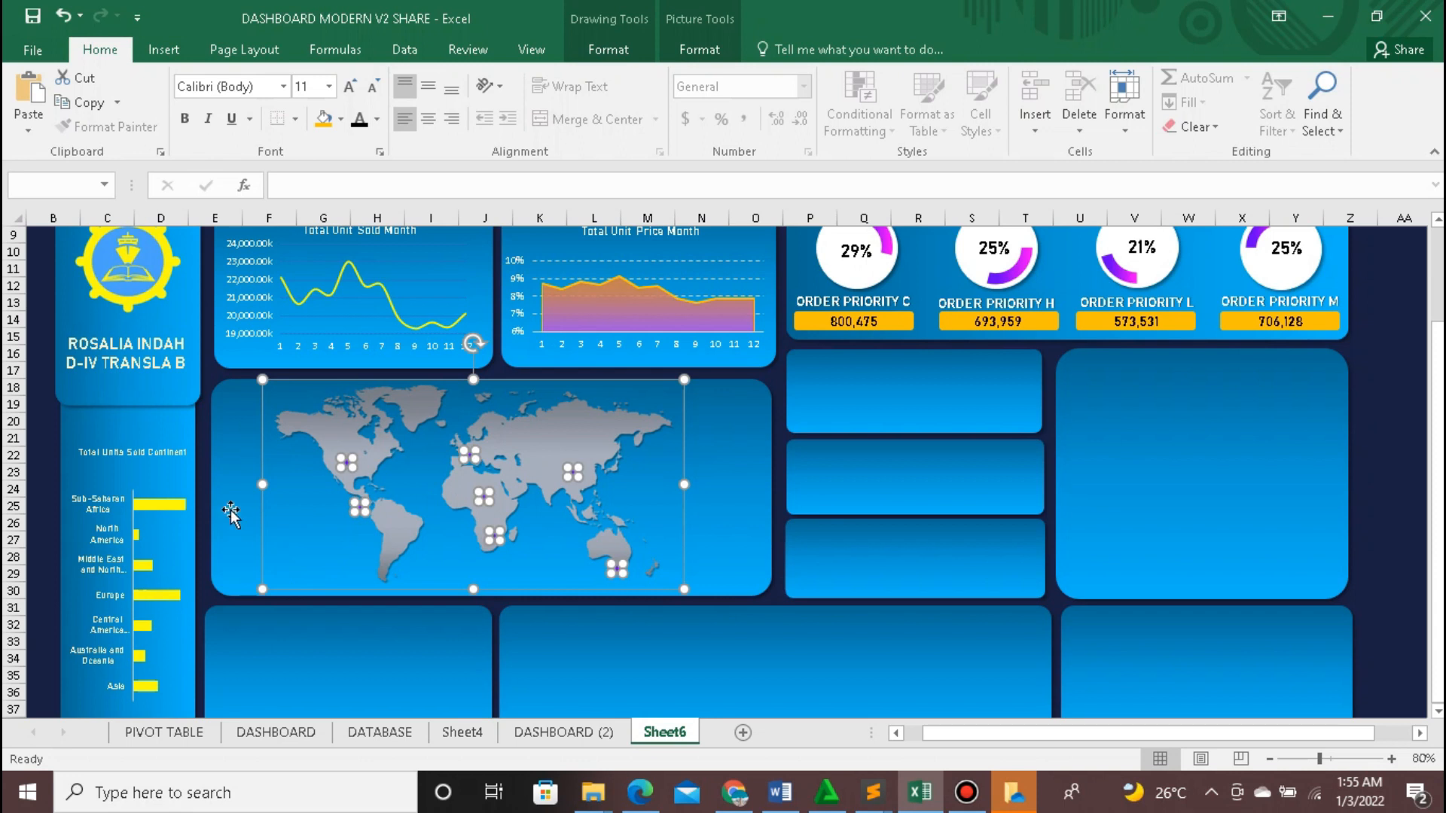
{"action": "left_click", "coordinate": [204, 491]}
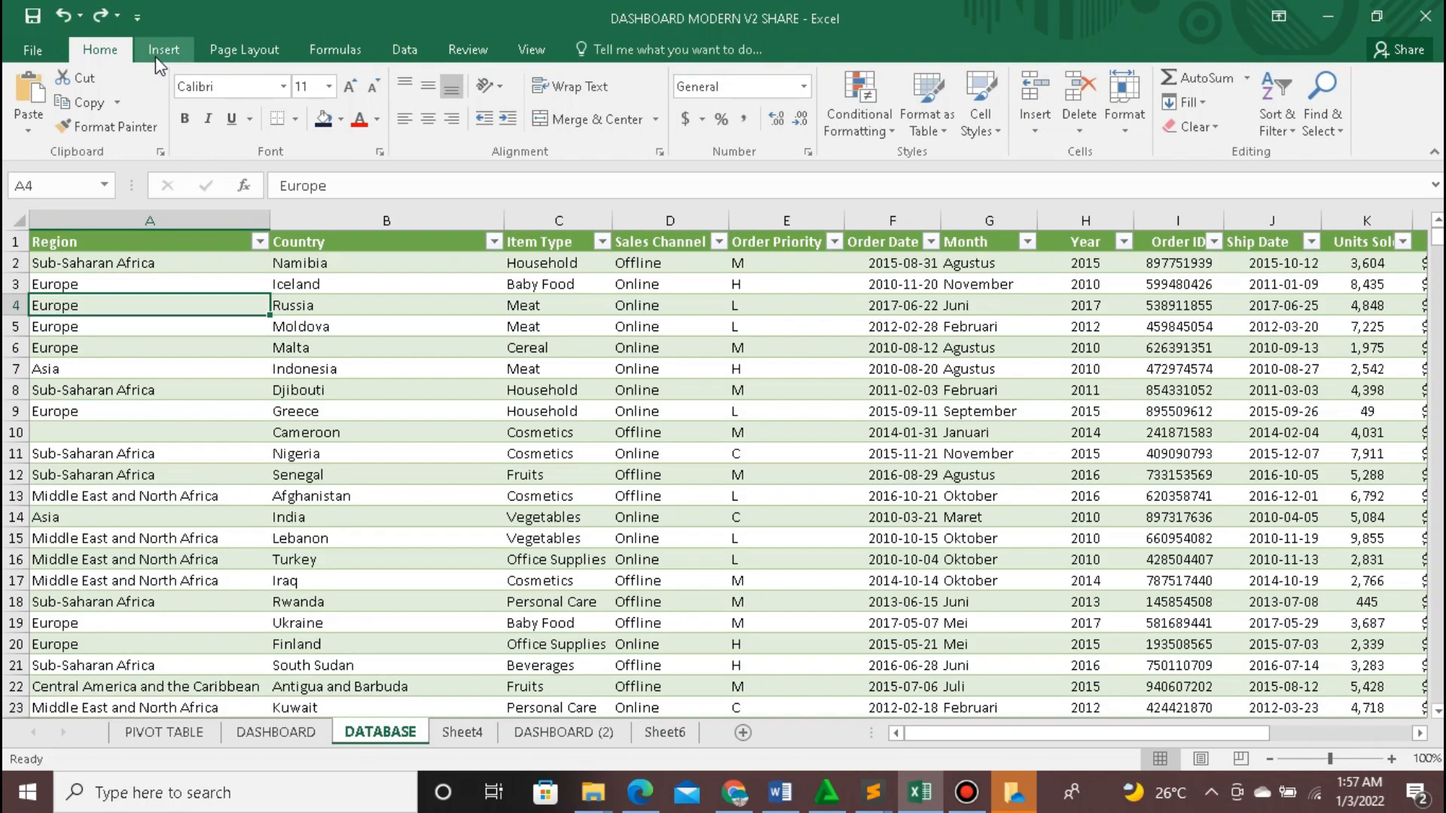
Step: Create a PivotTable from DATABASE!$A$1:$P$50001 on the existing worksheet at Sheet4!$B$43
{"action": "left_click", "coordinate": [164, 50]}
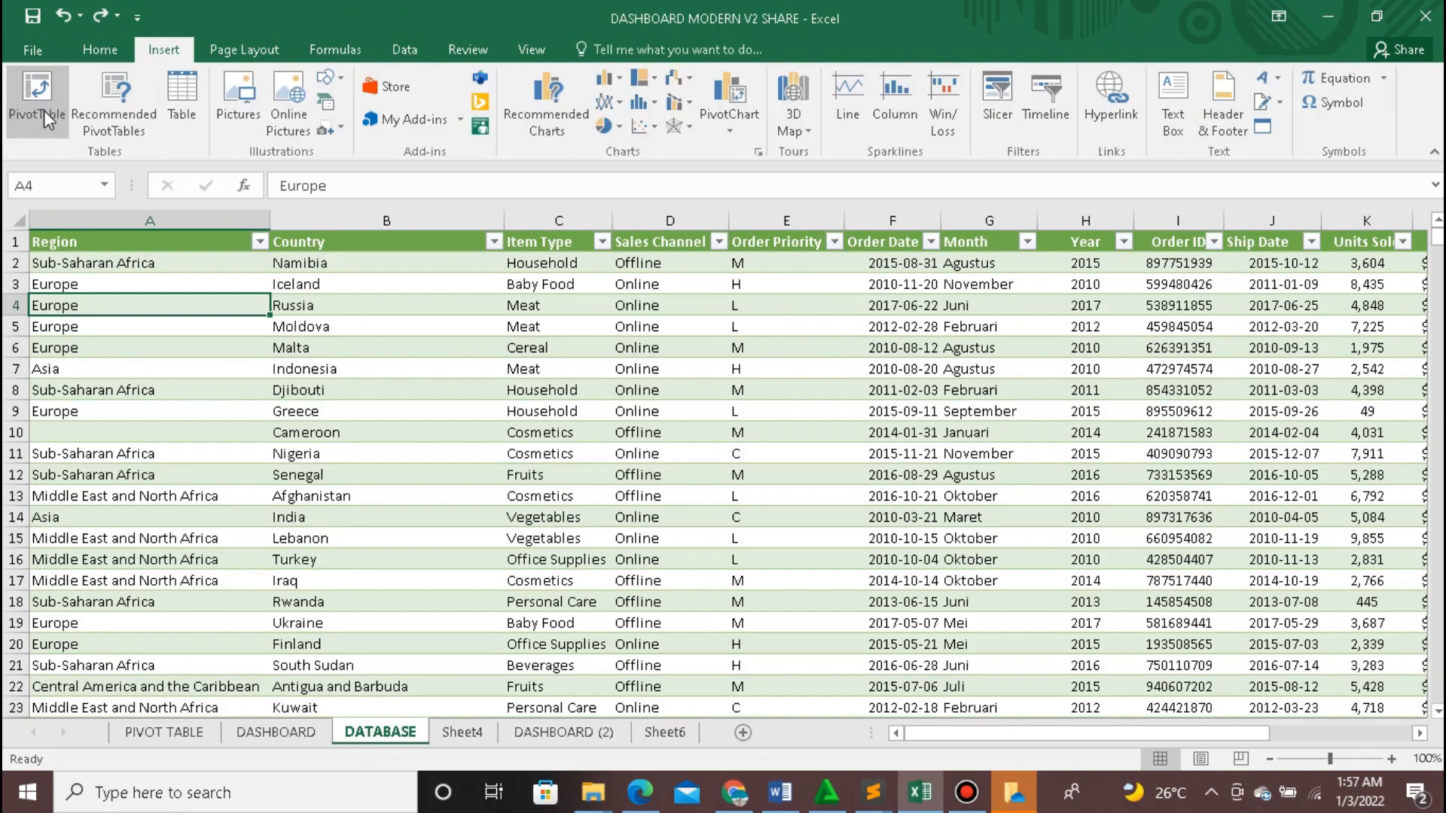
{"action": "left_click", "coordinate": [46, 118]}
{"action": "left_click", "coordinate": [407, 256]}
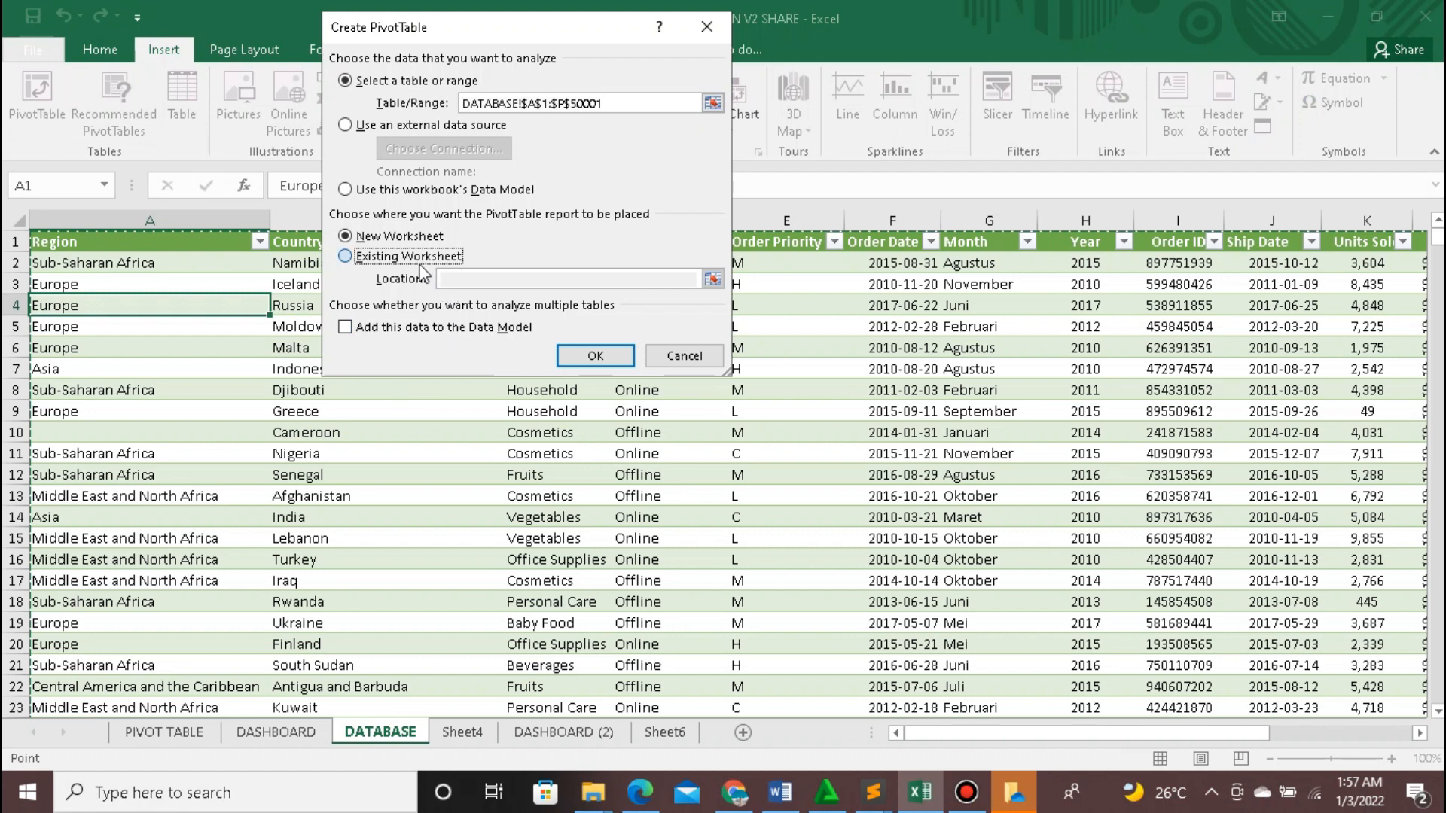
{"action": "left_click", "coordinate": [486, 735]}
{"action": "left_click", "coordinate": [95, 640]}
{"action": "scroll", "coordinate": [95, 640], "scroll_direction": "left", "scroll_amount": 1}
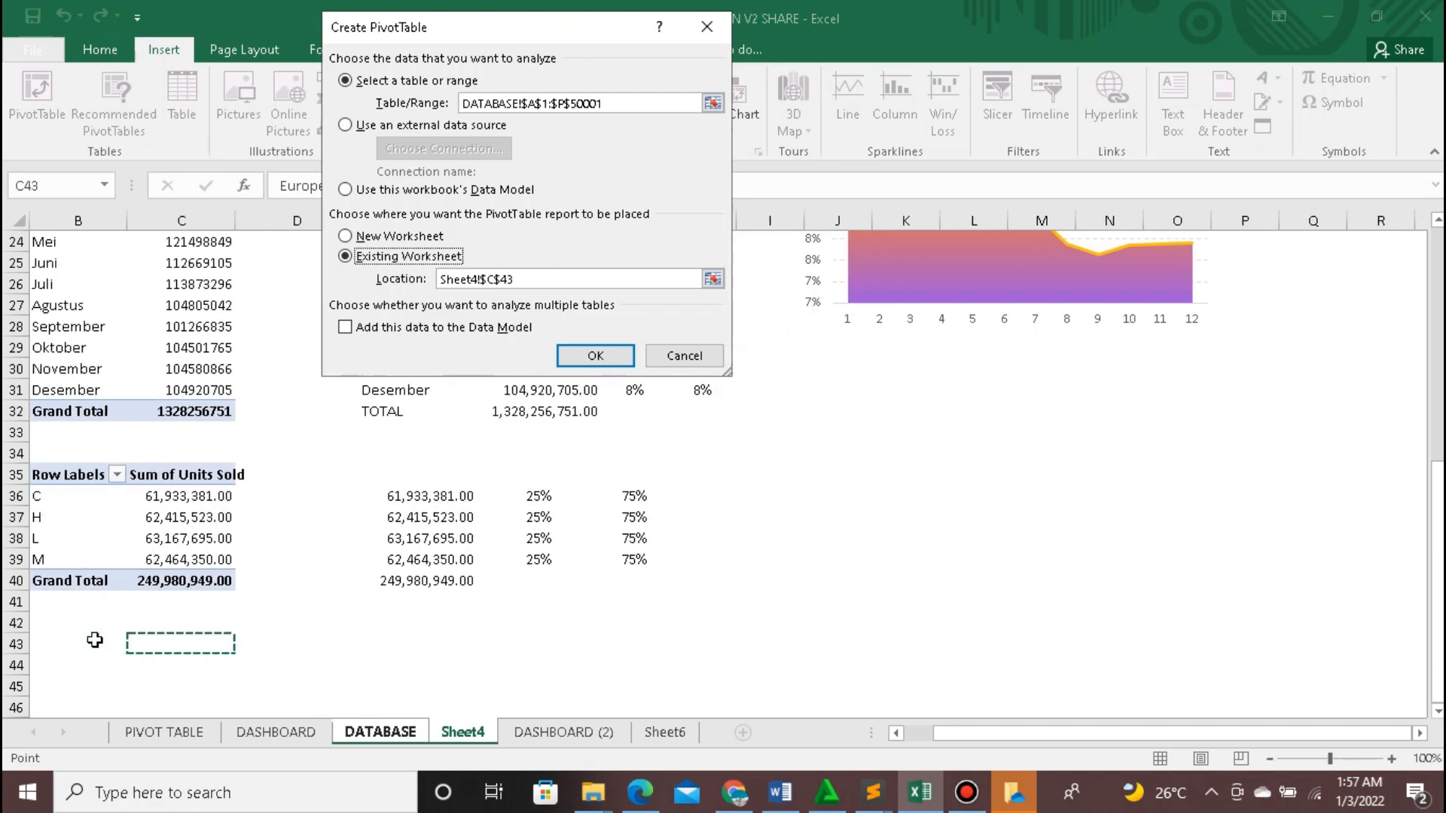
{"action": "left_click", "coordinate": [81, 642]}
{"action": "scroll", "coordinate": [81, 643], "scroll_direction": "left", "scroll_amount": 1}
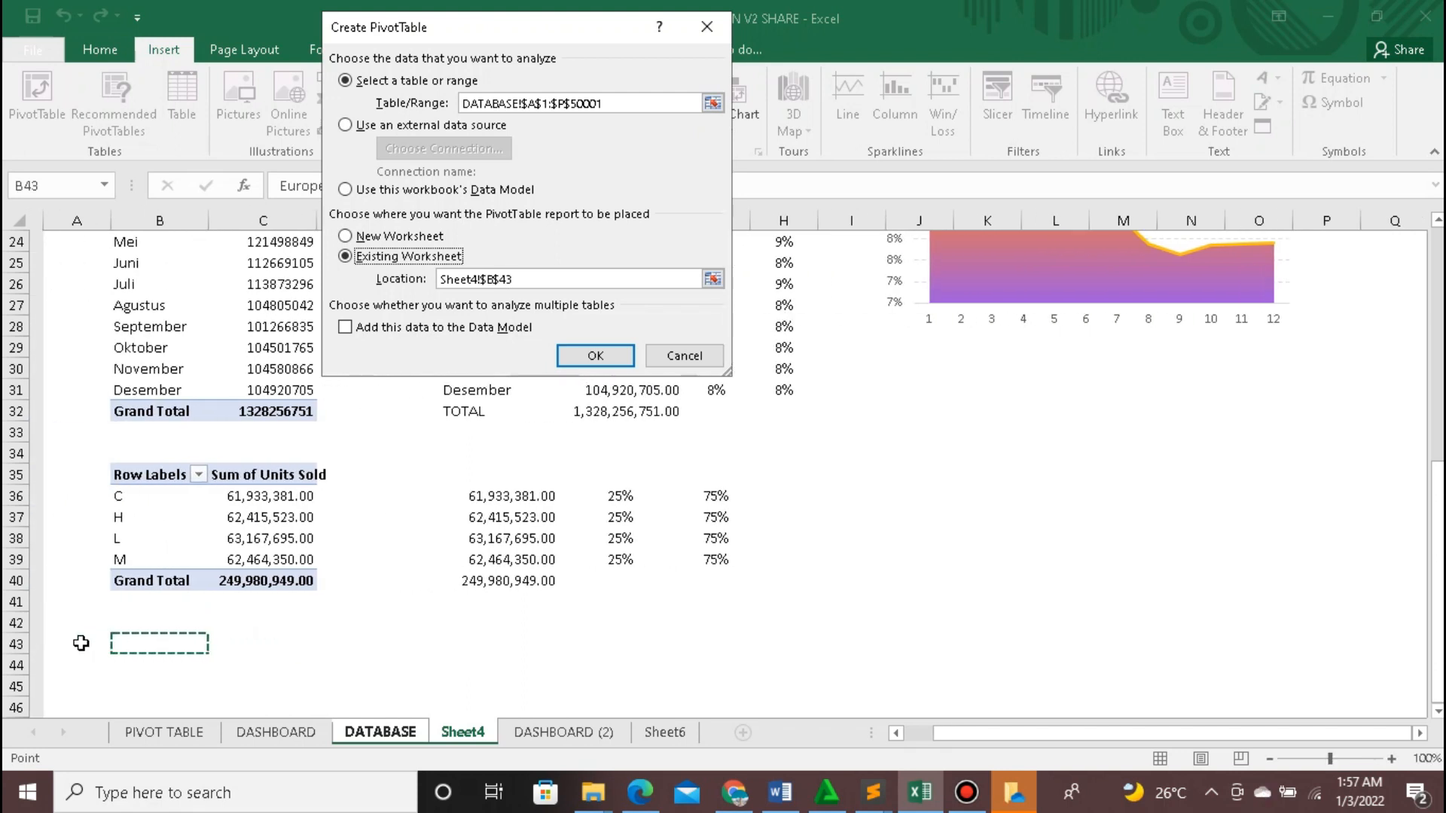
{"action": "left_click", "coordinate": [599, 353]}
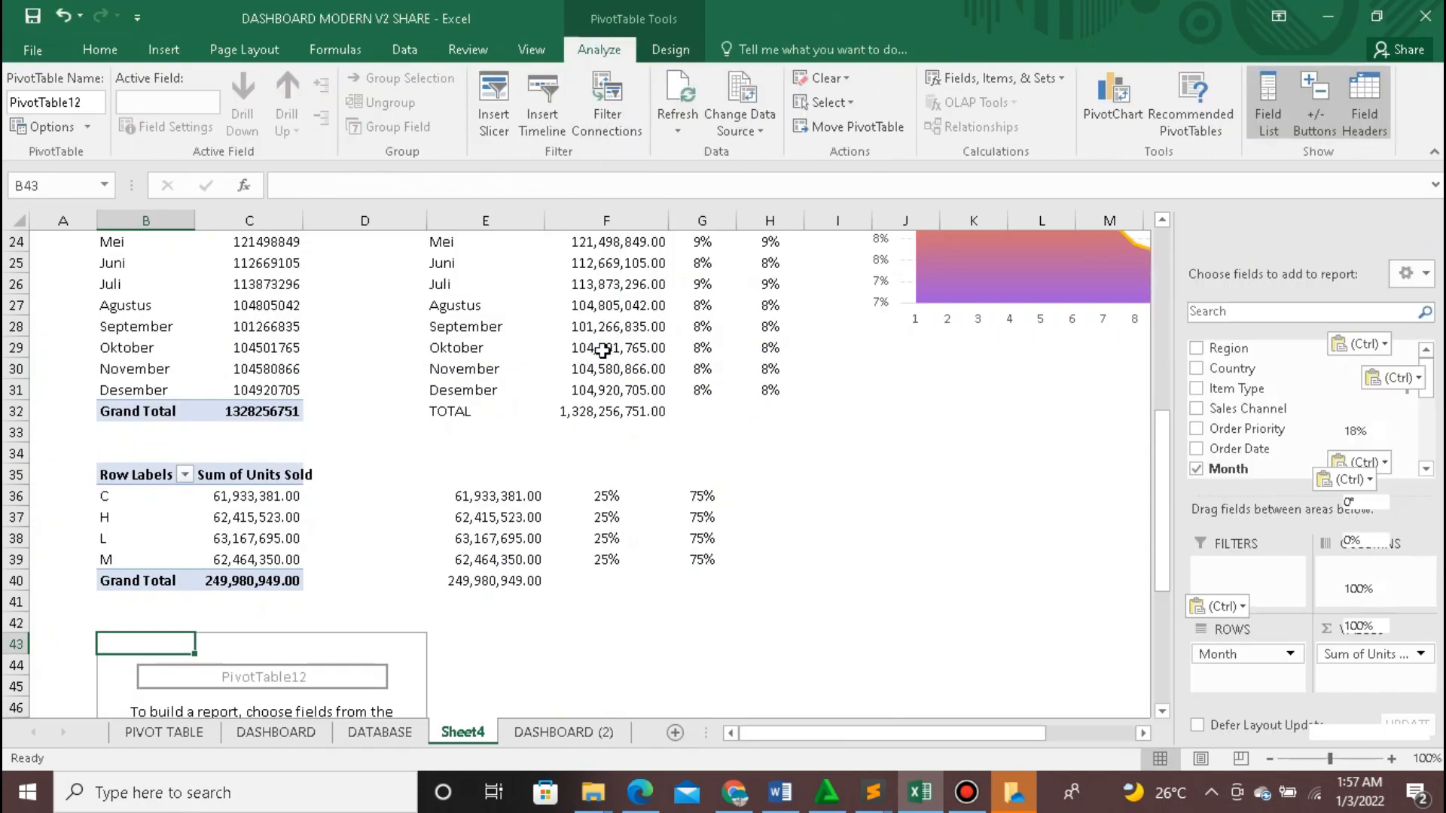
Step: Add Region to the rows and Units Sold to the values of the new PivotTable
{"action": "scroll", "coordinate": [479, 558], "scroll_direction": "down", "scroll_amount": 6}
{"action": "scroll", "coordinate": [478, 561], "scroll_direction": "up", "scroll_amount": 2}
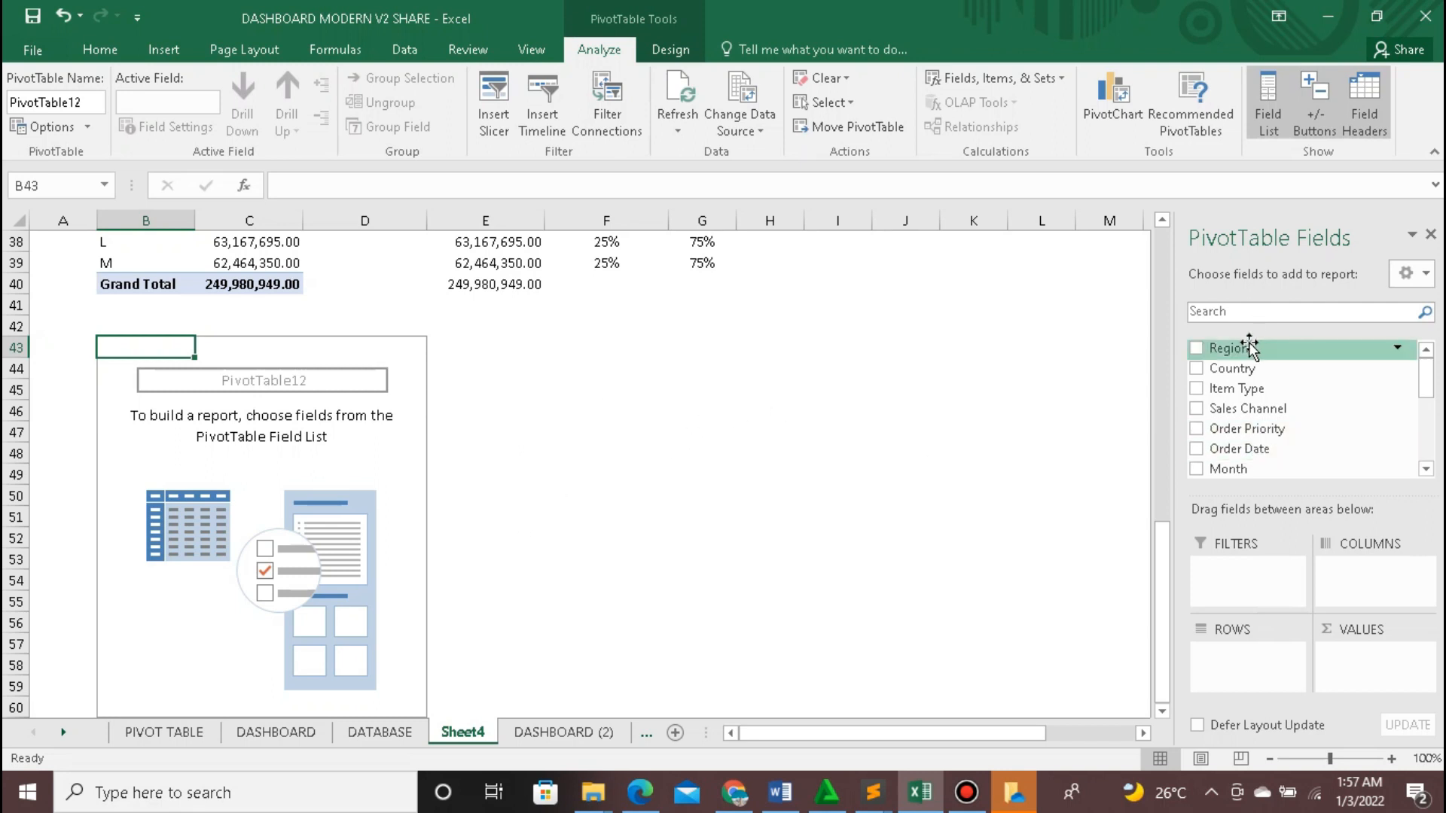
{"action": "left_click_drag", "start_coordinate": [1247, 349], "coordinate": [1229, 677]}
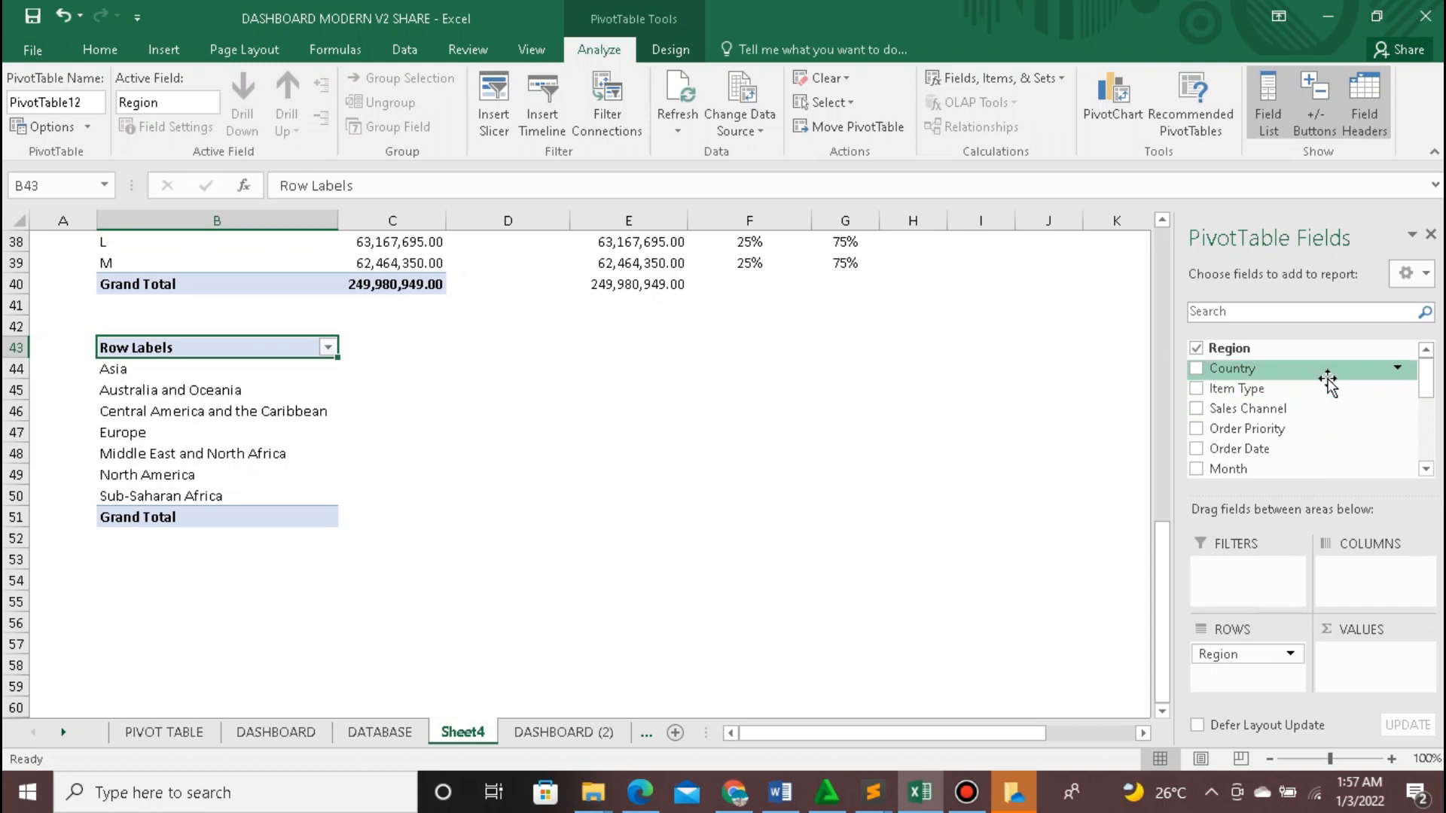
{"action": "scroll", "coordinate": [1425, 473], "scroll_direction": "down", "scroll_amount": 5}
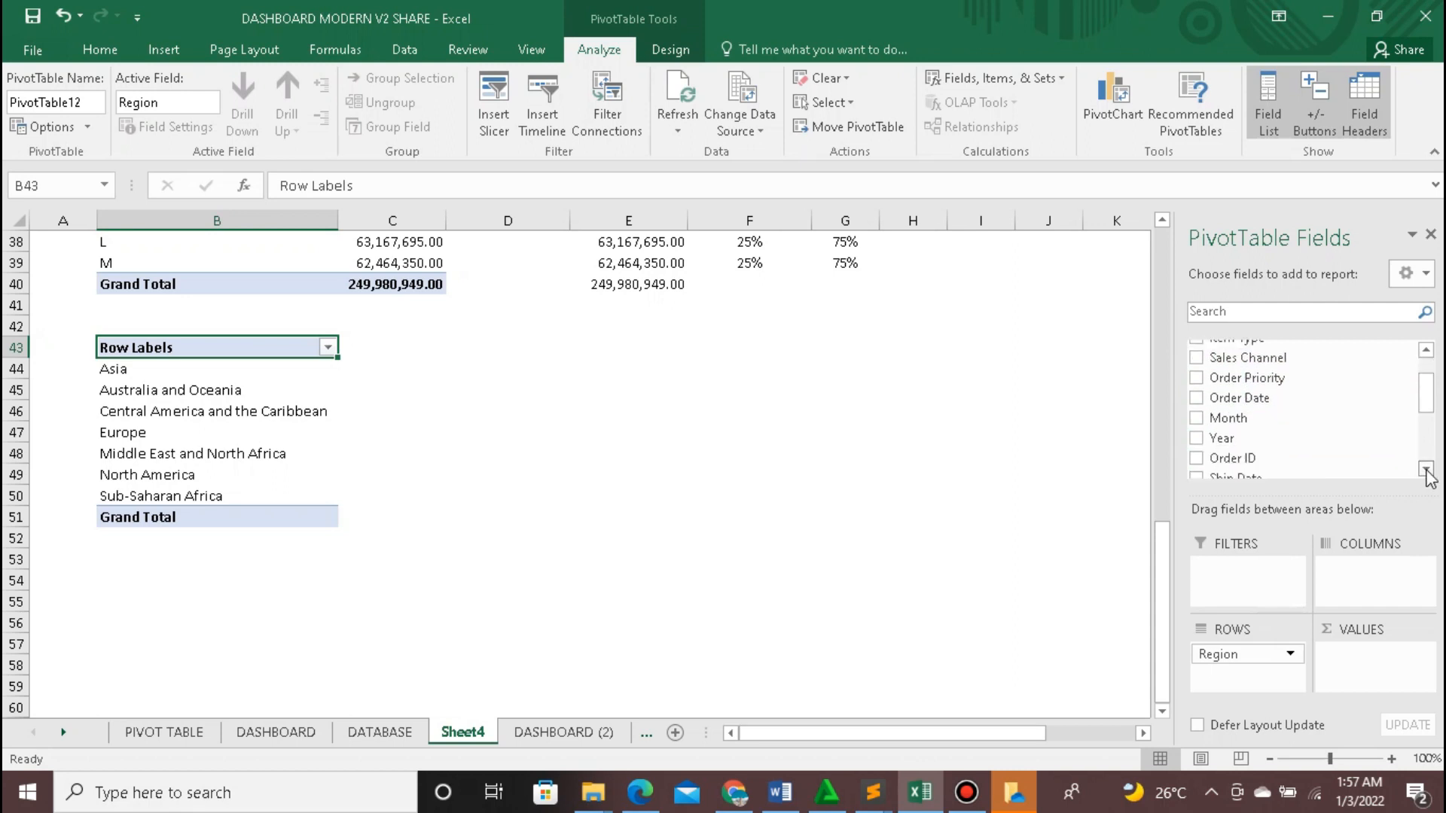
{"action": "left_click_drag", "start_coordinate": [1388, 457], "coordinate": [1394, 670]}
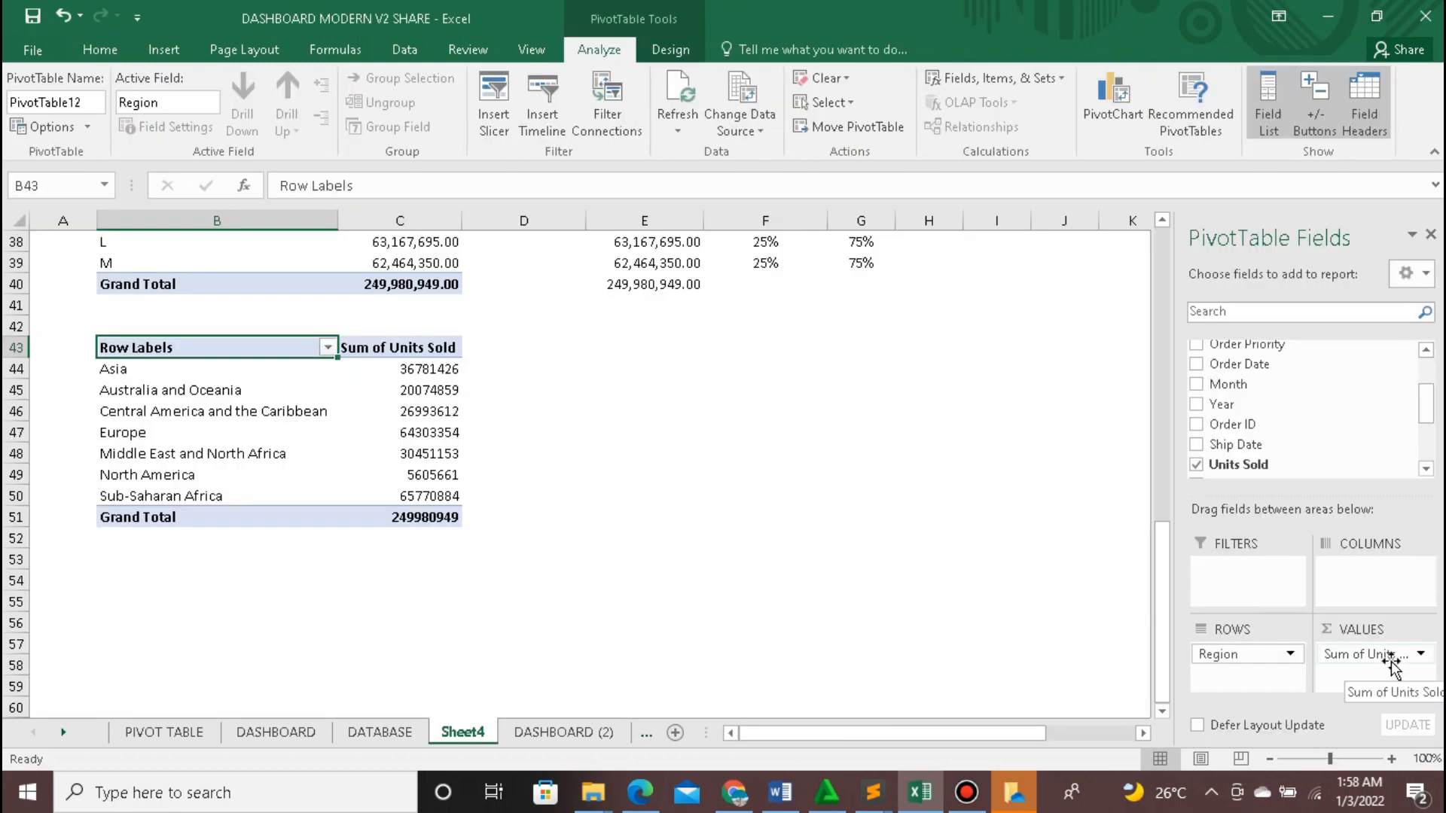
{"action": "left_click_drag", "start_coordinate": [190, 371], "coordinate": [215, 495]}
{"action": "right_click", "coordinate": [215, 496]}
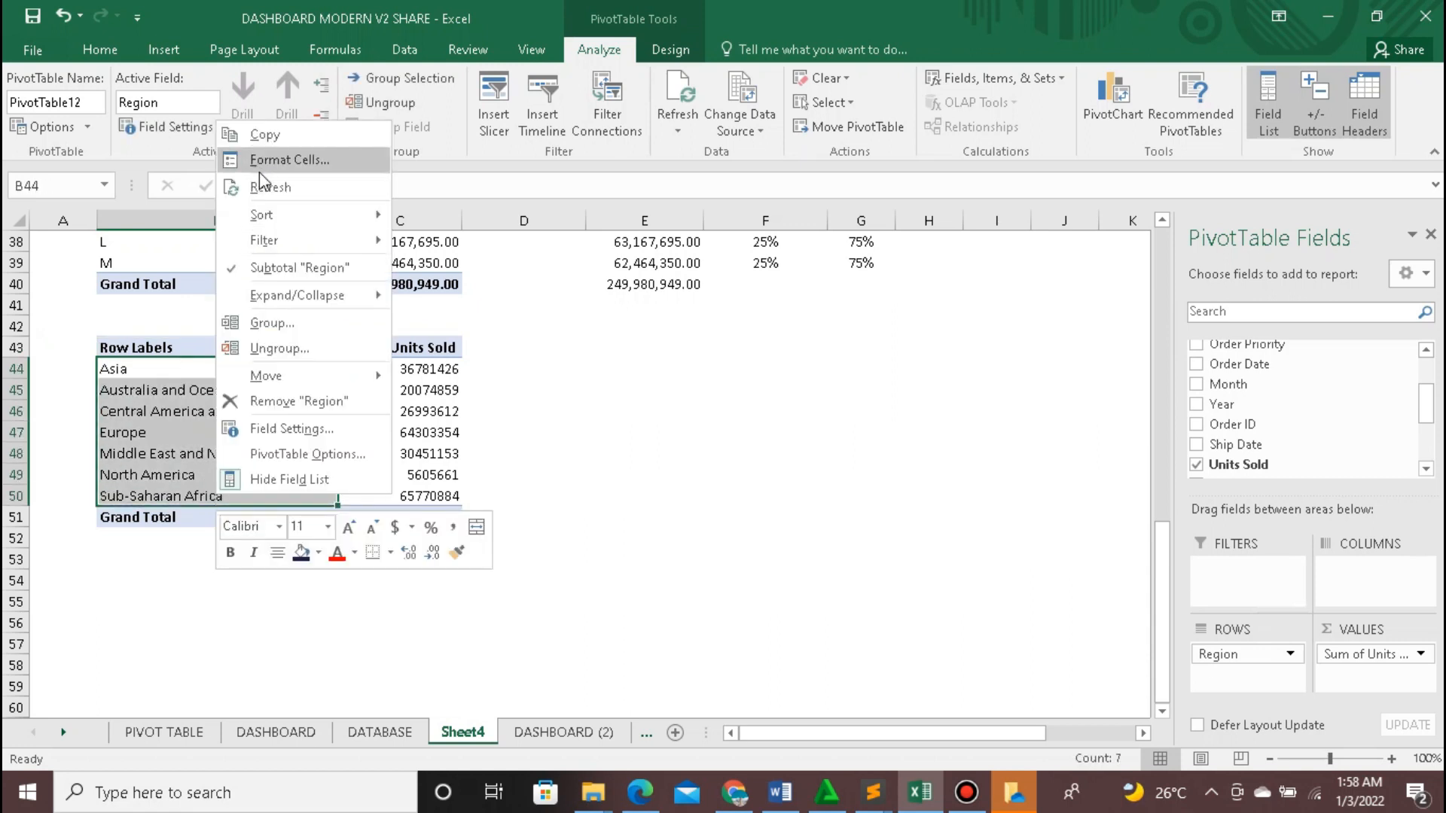
{"action": "left_click", "coordinate": [264, 135]}
{"action": "left_click", "coordinate": [581, 351]}
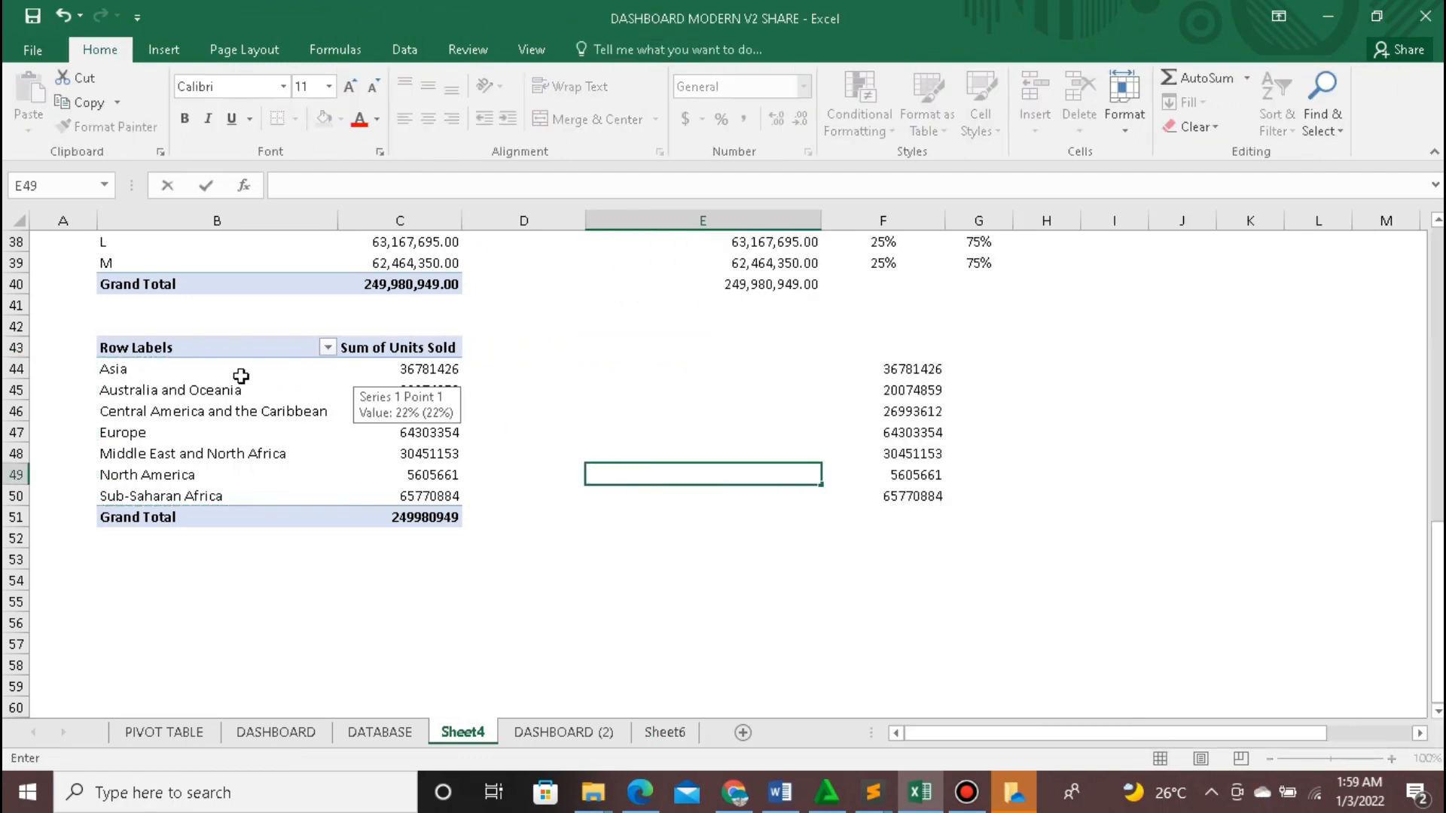
Step: Copy the region names from B44:B50 and paste them as links into E44:E50
{"action": "left_click_drag", "start_coordinate": [241, 376], "coordinate": [242, 491]}
{"action": "right_click", "coordinate": [245, 490]}
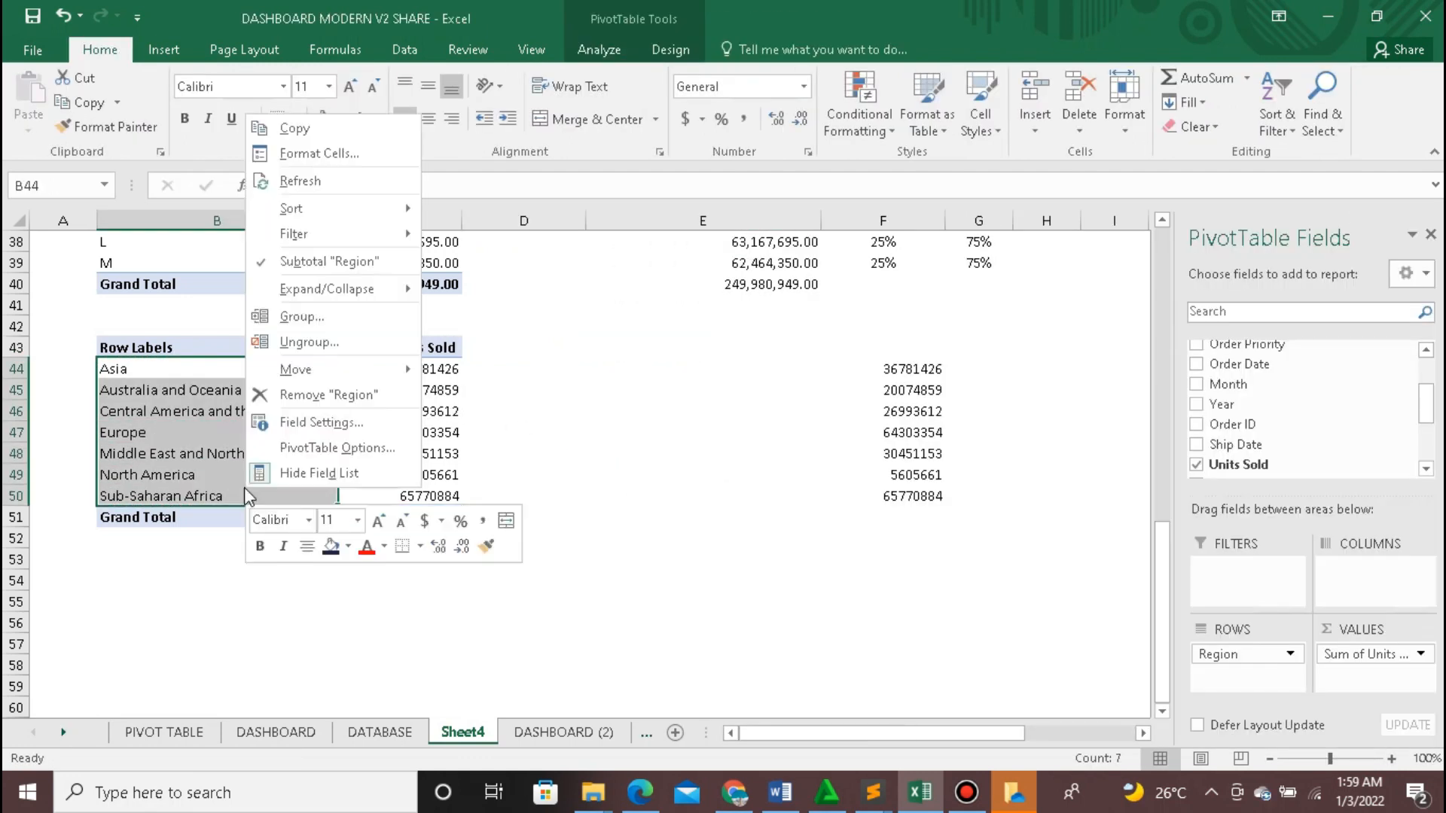
{"action": "left_click", "coordinate": [300, 132]}
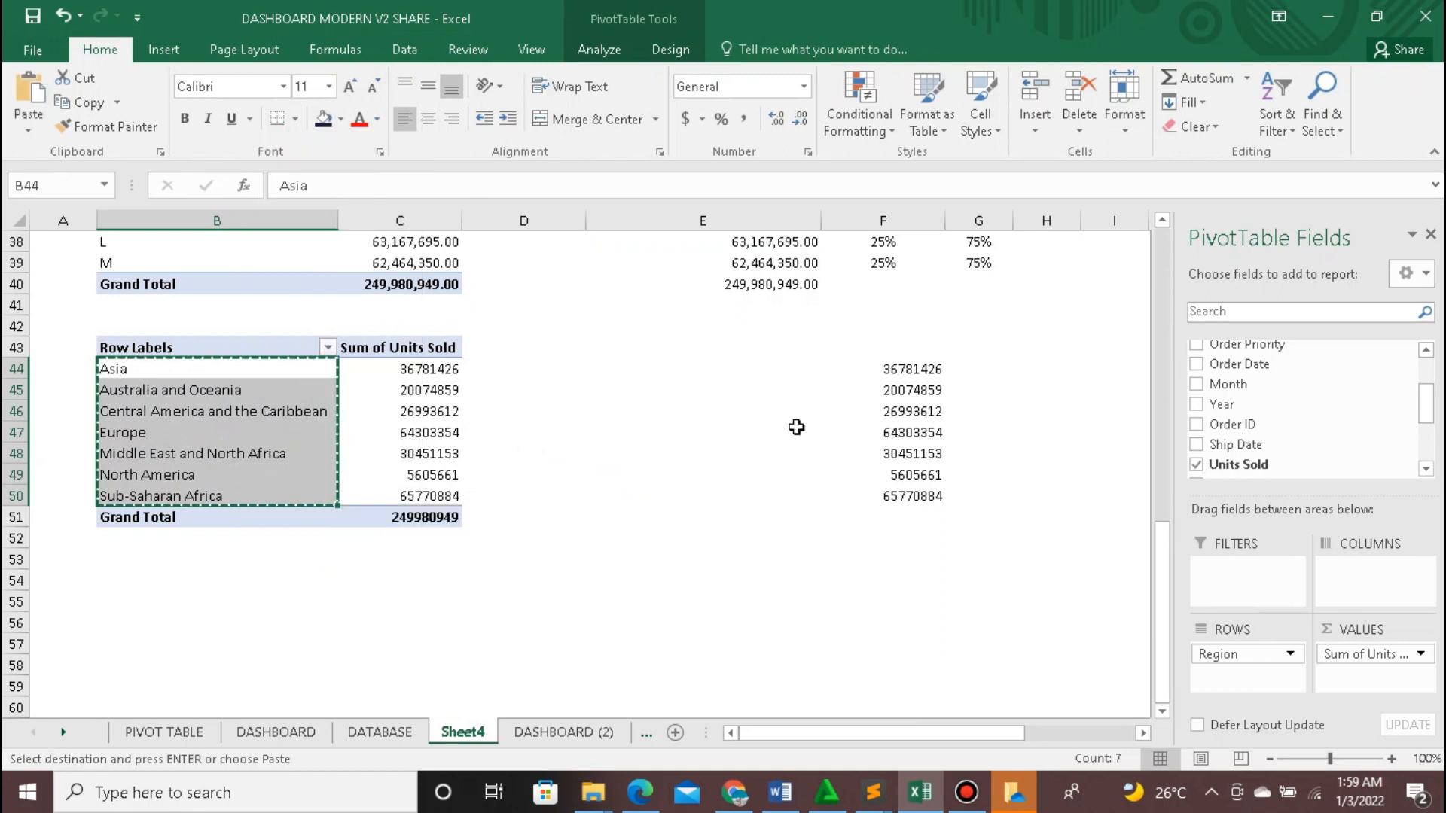
{"action": "left_click", "coordinate": [746, 378]}
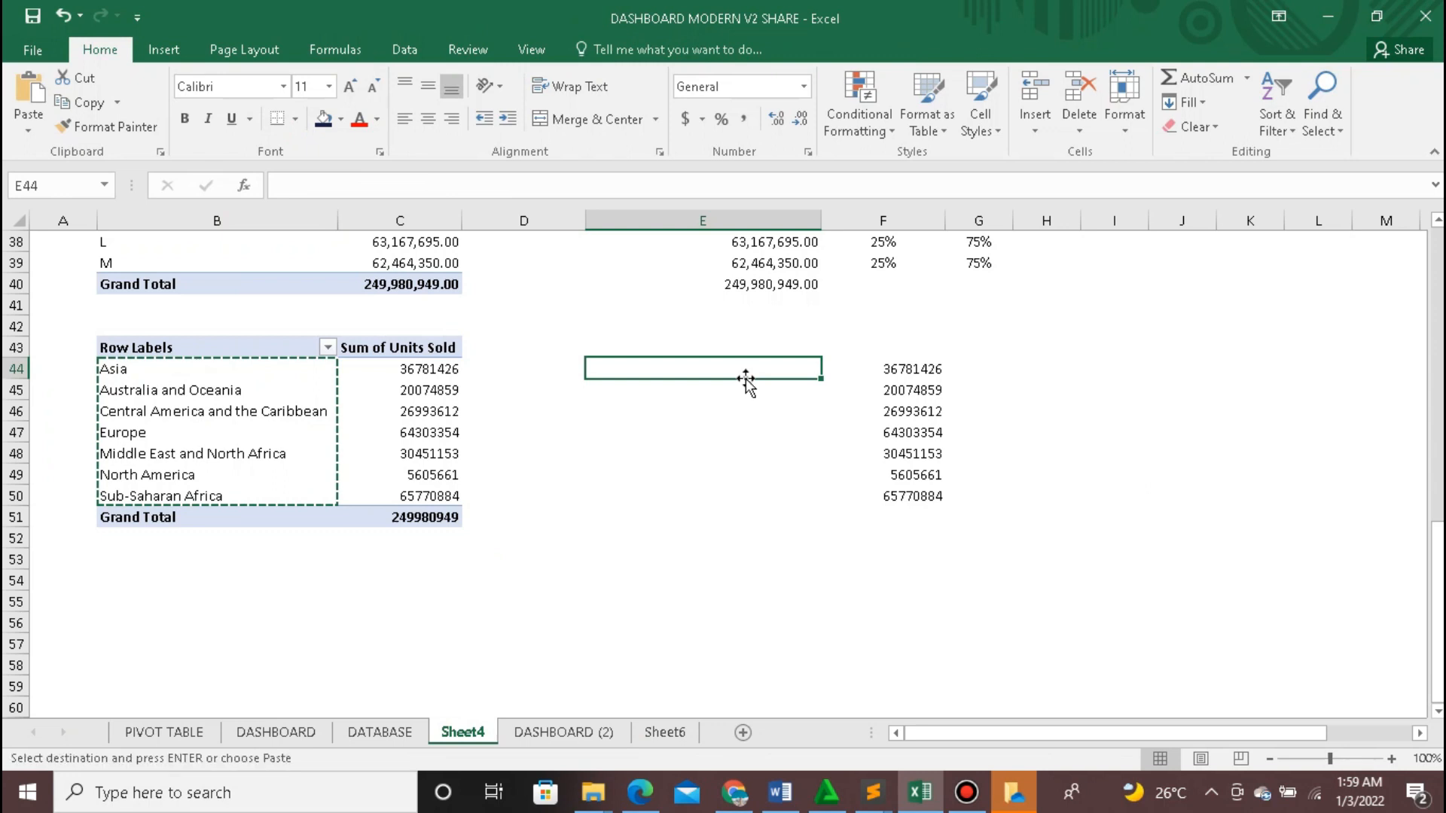
{"action": "right_click", "coordinate": [745, 378]}
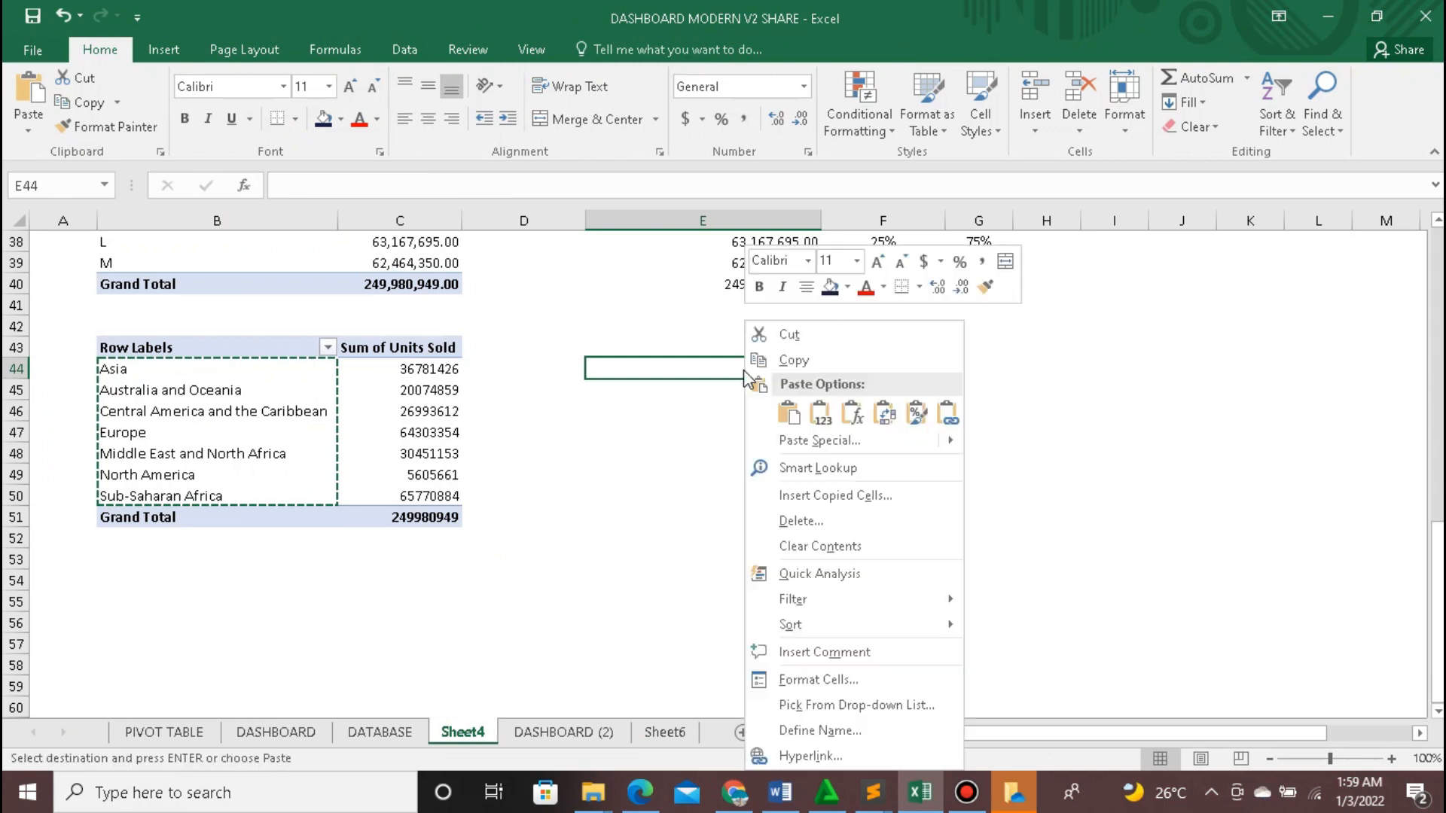
{"action": "left_click", "coordinate": [948, 413]}
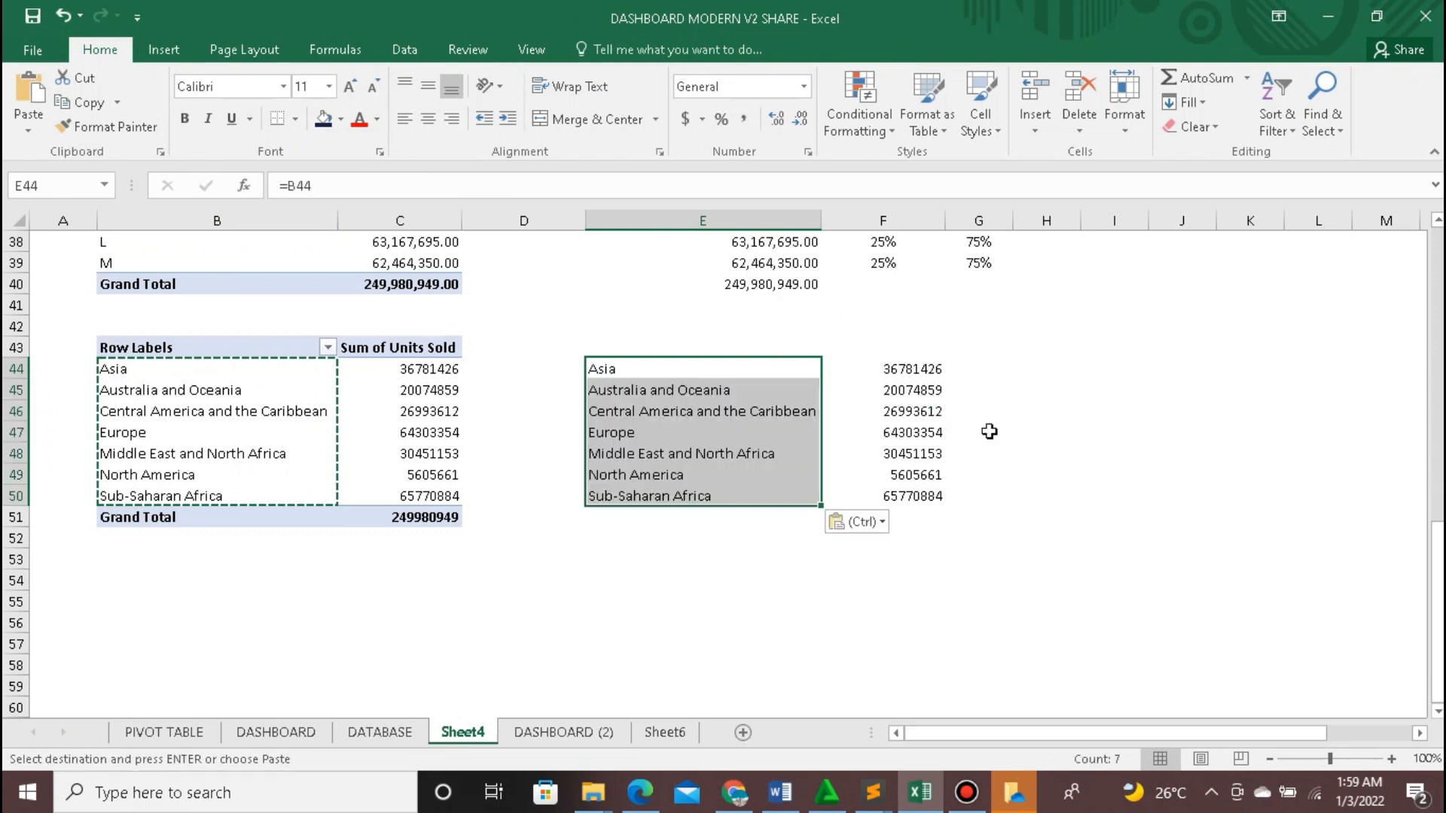
{"action": "left_click", "coordinate": [1058, 476]}
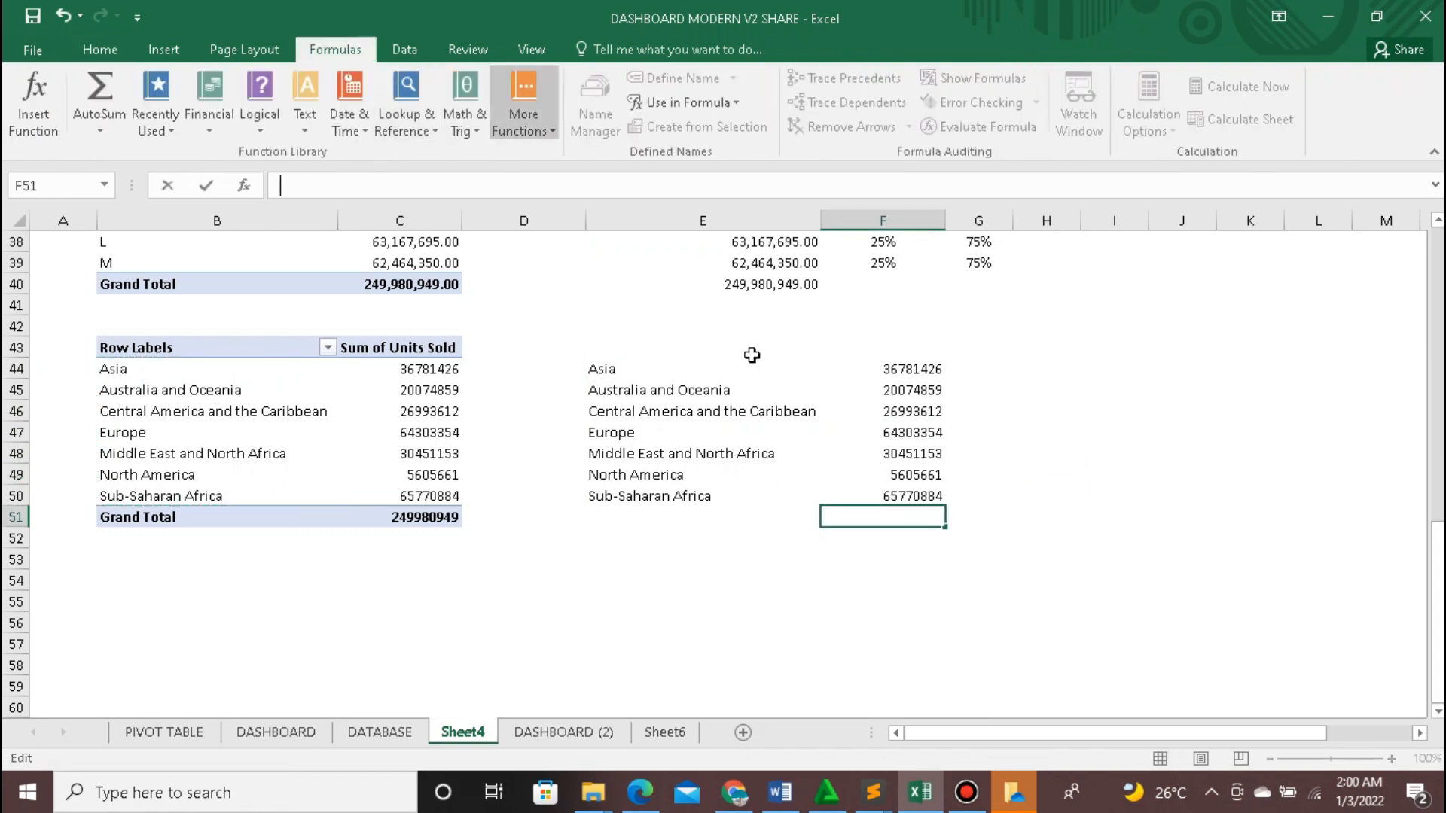
Step: Sum the linked units sold values in F44:F50 with AutoSum, placing the total in F51
{"action": "left_click_drag", "start_coordinate": [890, 369], "coordinate": [906, 495]}
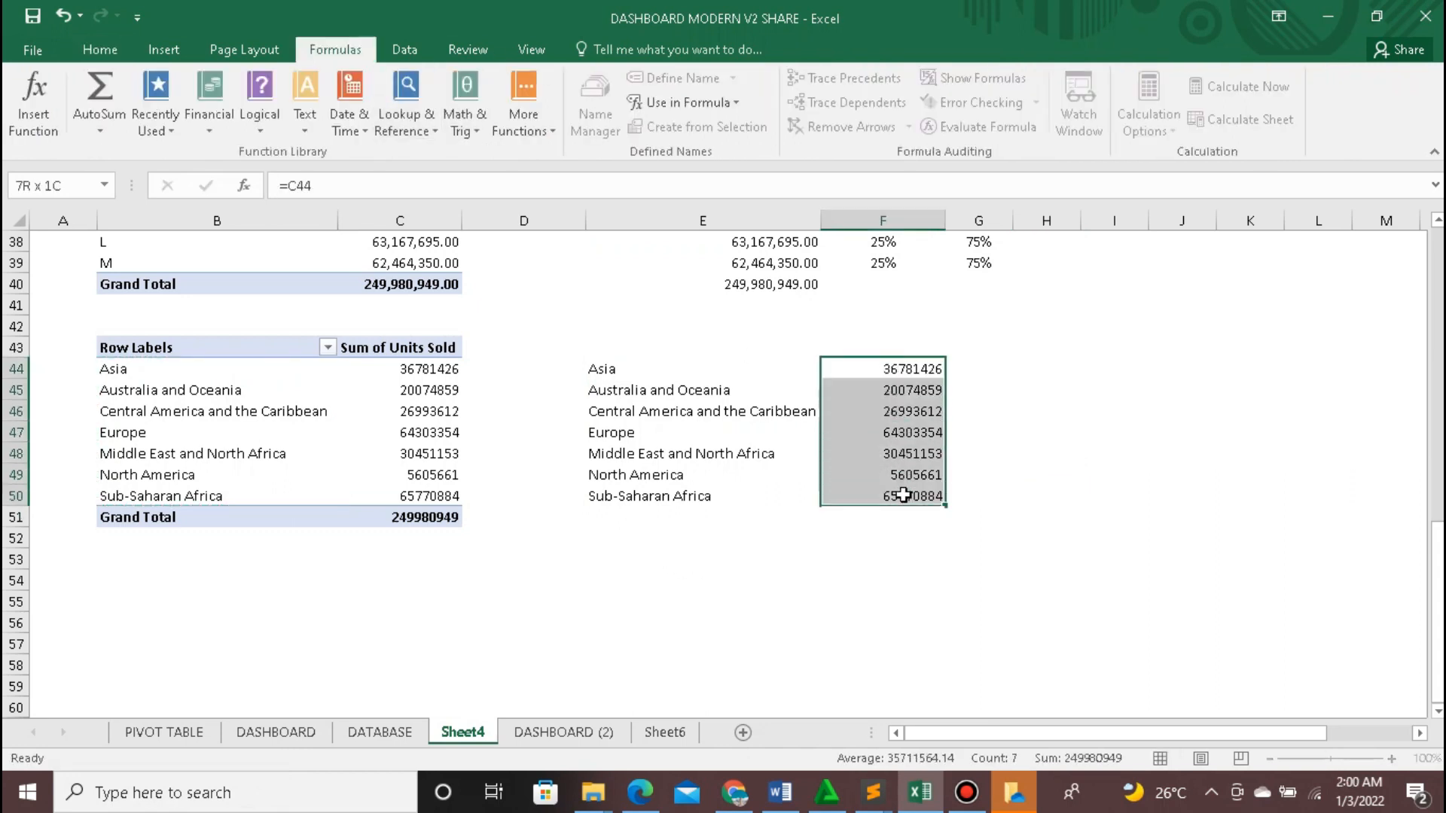
{"action": "left_click", "coordinate": [100, 129]}
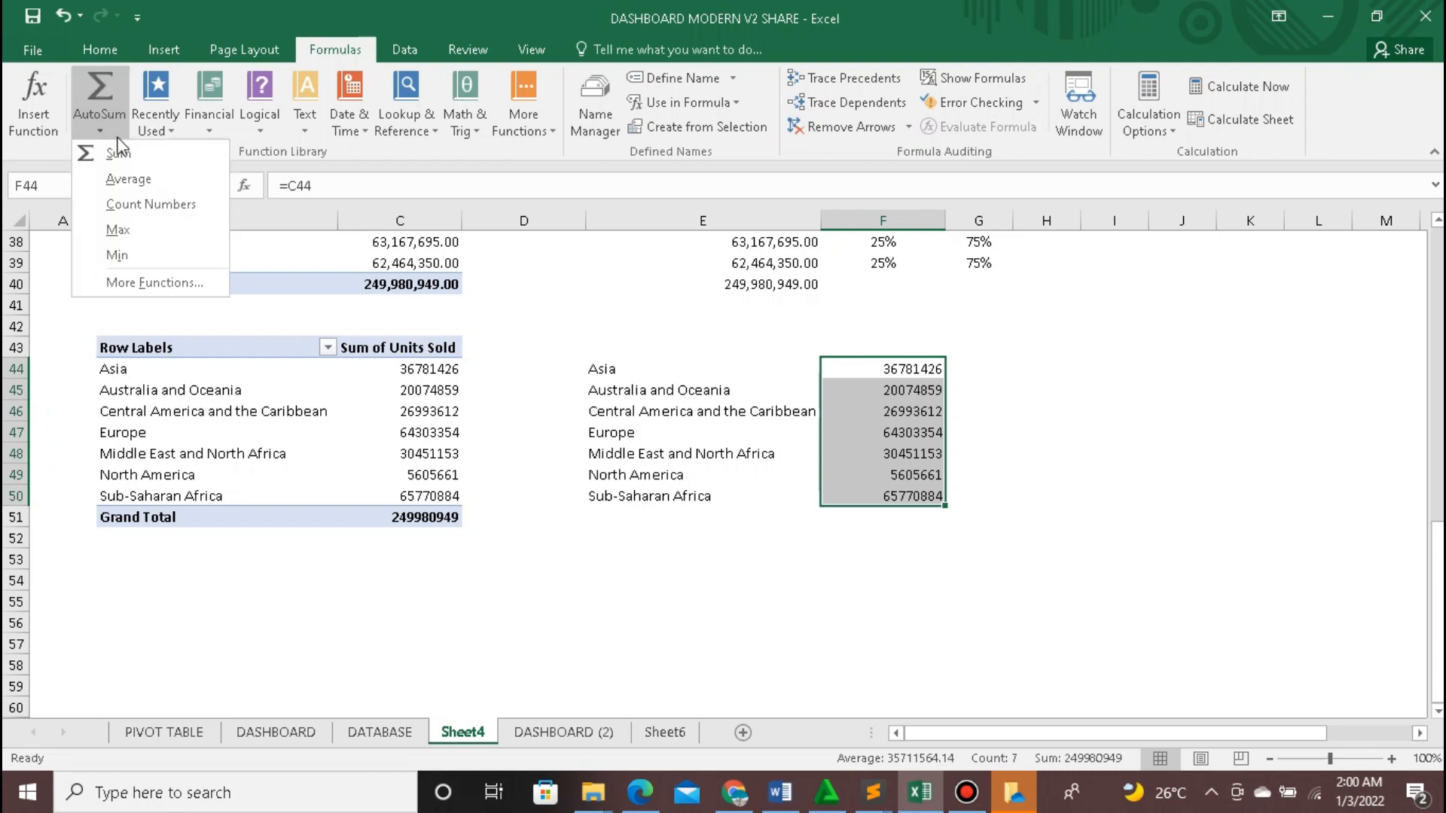
{"action": "left_click", "coordinate": [123, 148]}
{"action": "left_click", "coordinate": [884, 599]}
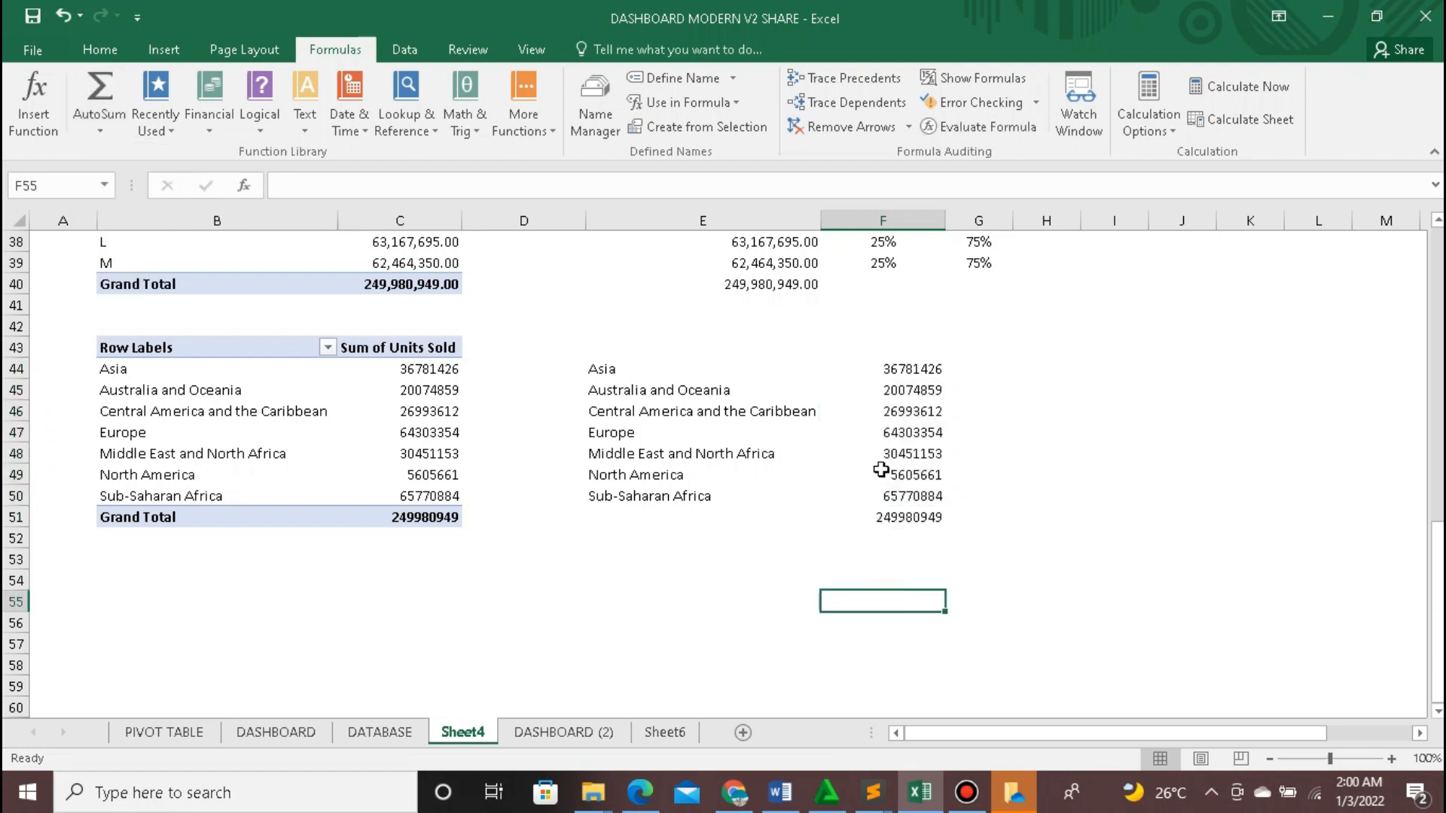
Step: Format the linked units sold values in F44:F51 as Number with 2 decimal places and a thousands separator
{"action": "left_click_drag", "start_coordinate": [893, 368], "coordinate": [912, 517]}
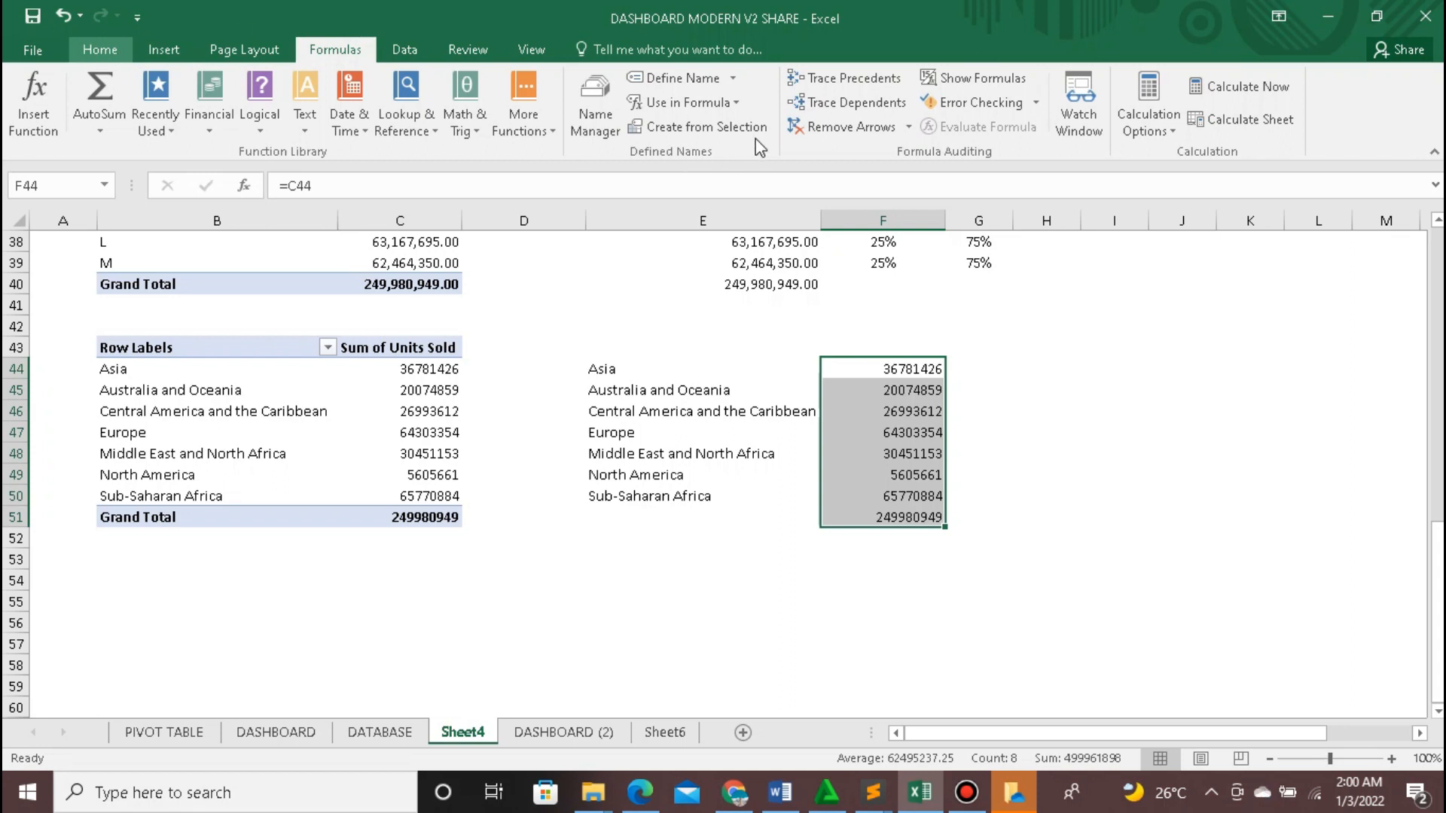
{"action": "scroll", "coordinate": [759, 149], "scroll_direction": "up", "scroll_amount": 3}
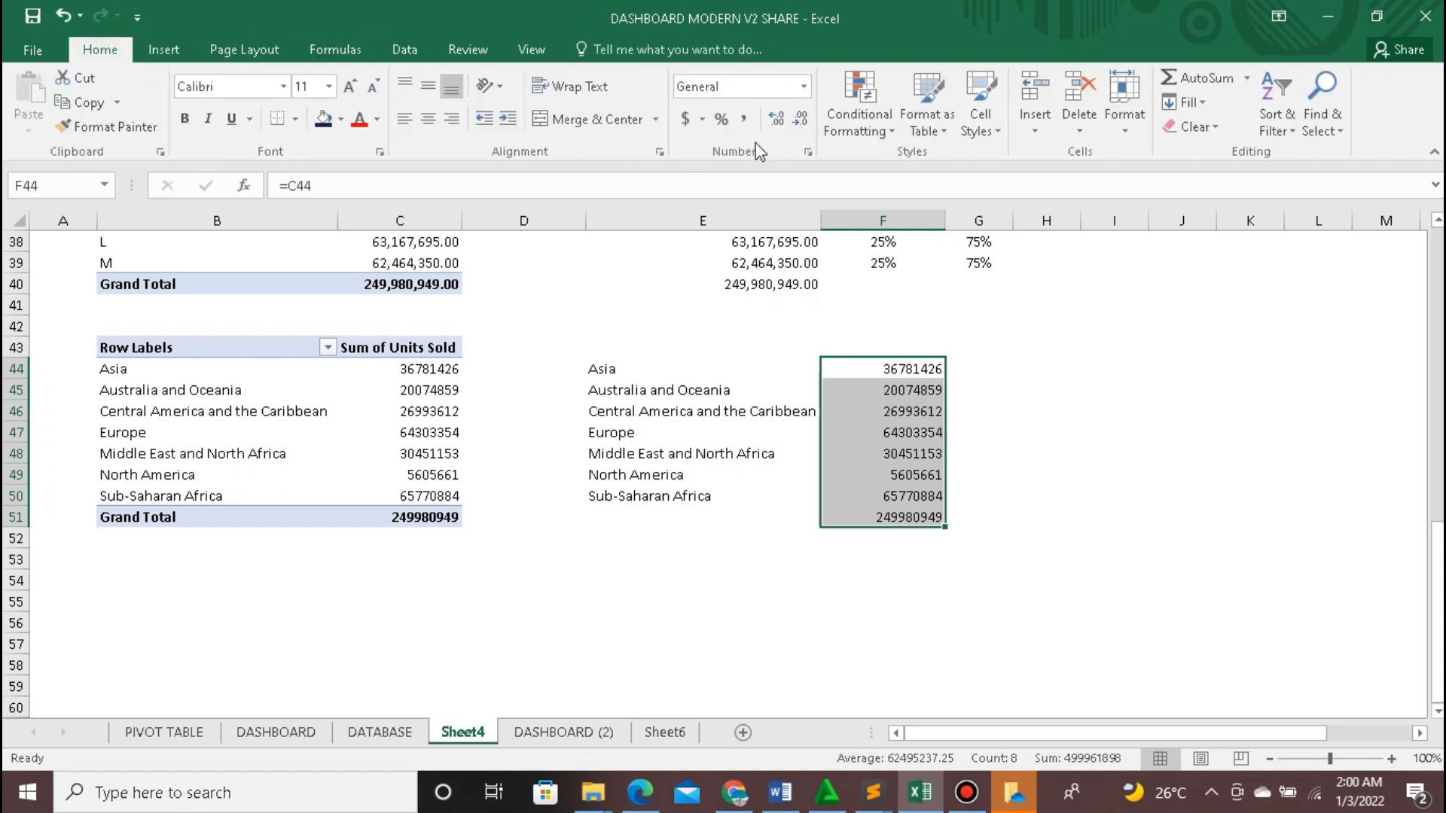
{"action": "left_click", "coordinate": [808, 151]}
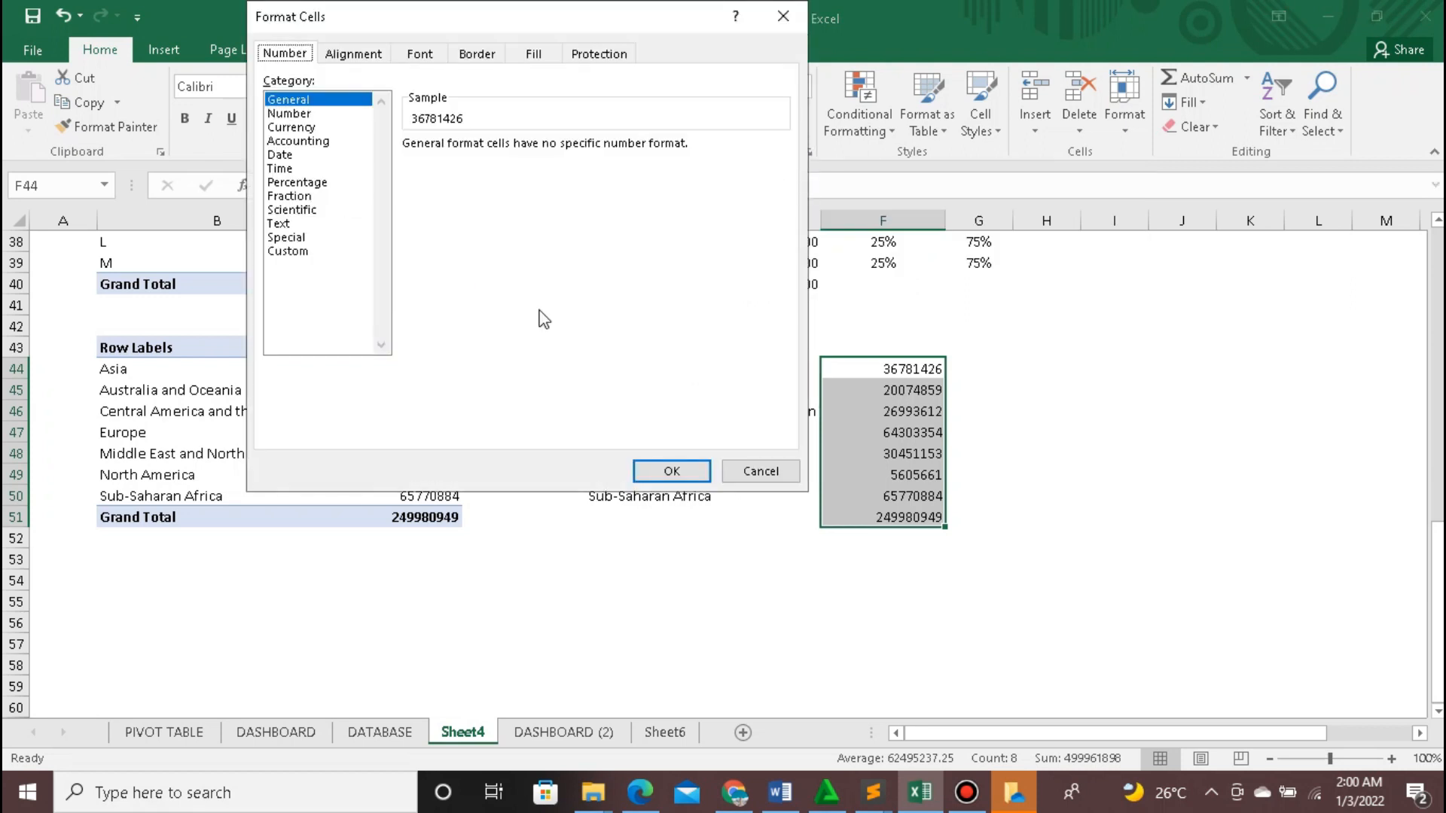
{"action": "left_click", "coordinate": [288, 114]}
{"action": "left_click", "coordinate": [420, 171]}
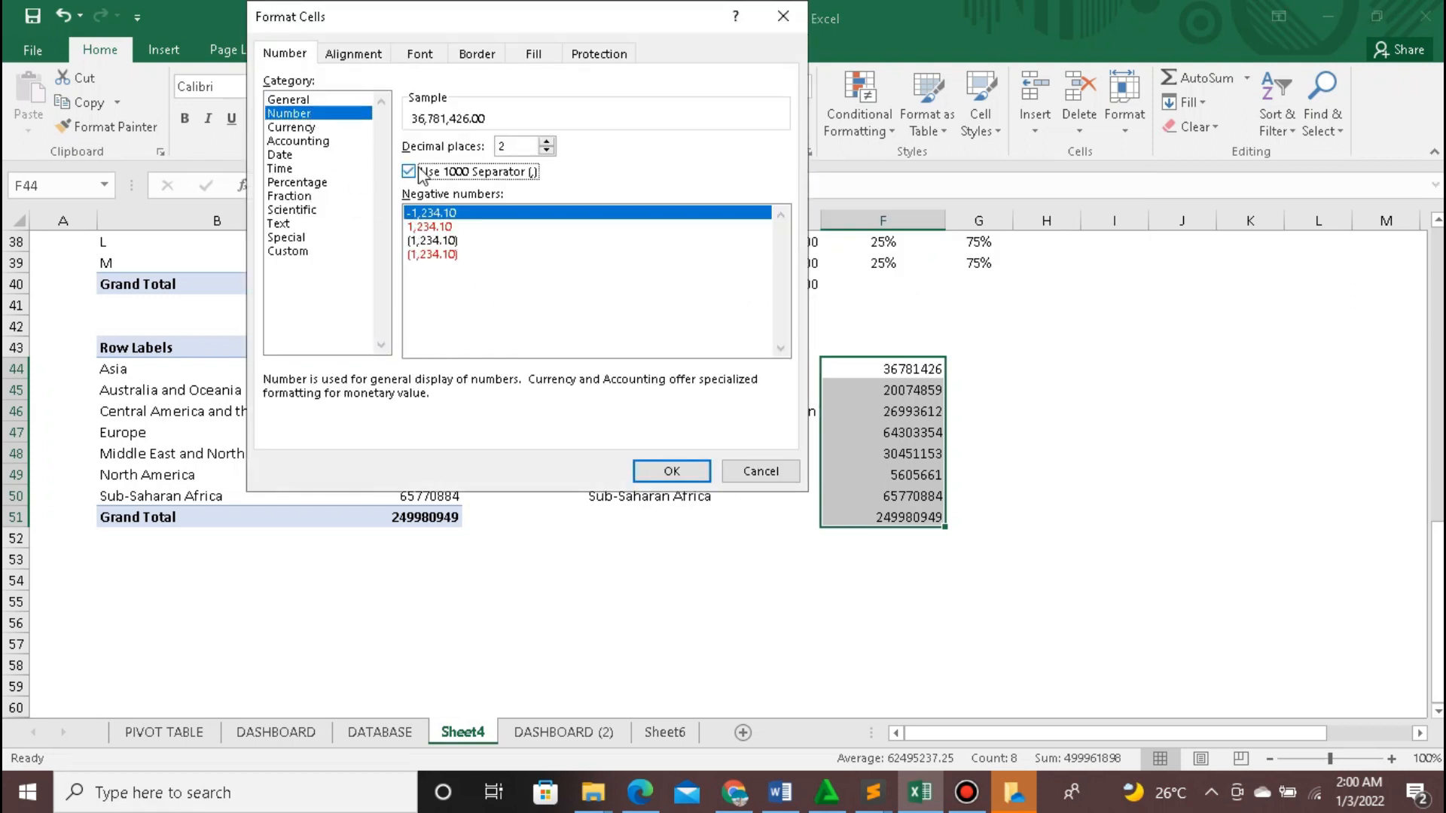
{"action": "left_click", "coordinate": [666, 472]}
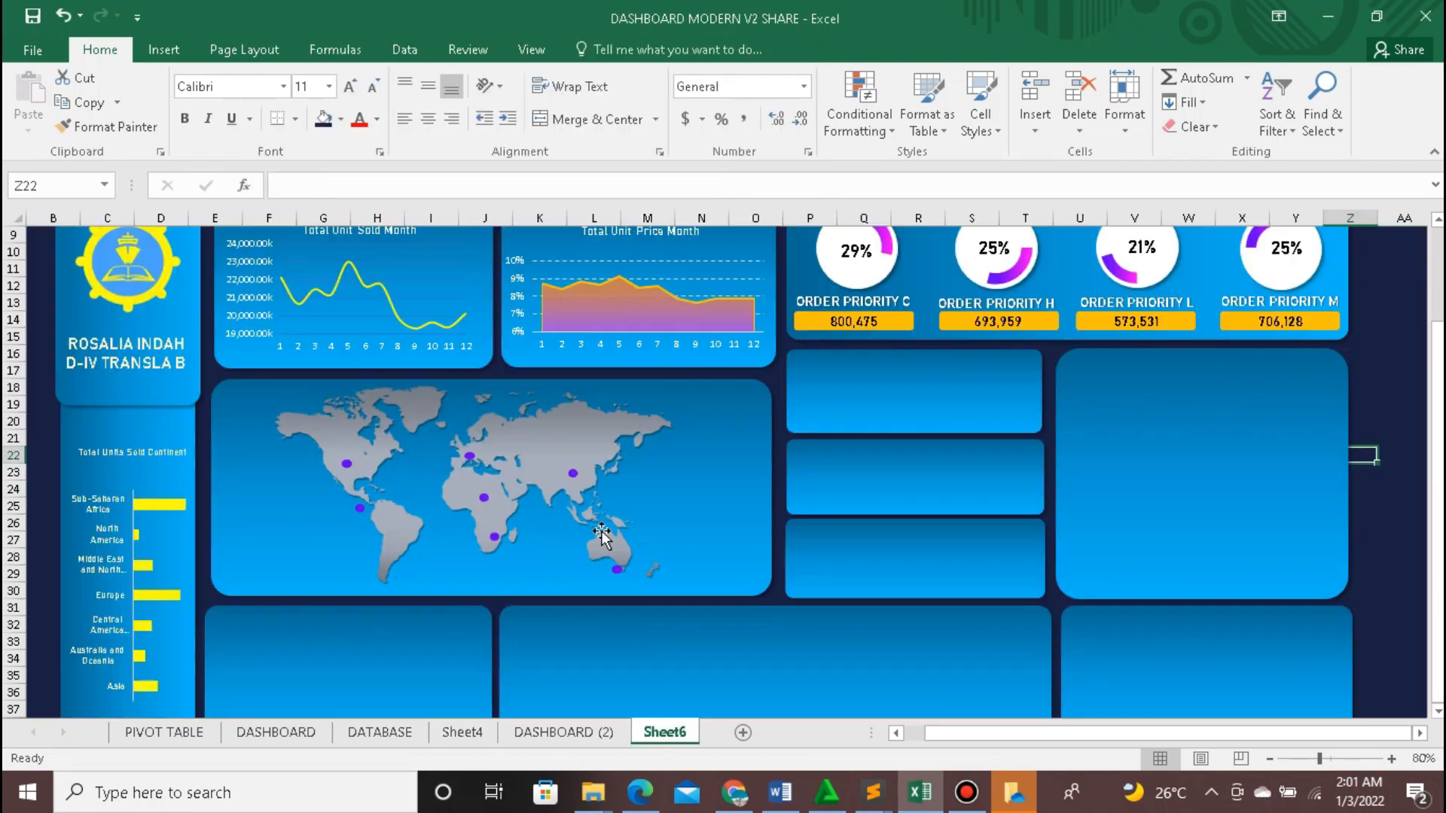
Step: Reposition the Asia and Europe marker dots on the Sheet6 world map
{"action": "left_click_drag", "start_coordinate": [573, 473], "coordinate": [569, 447]}
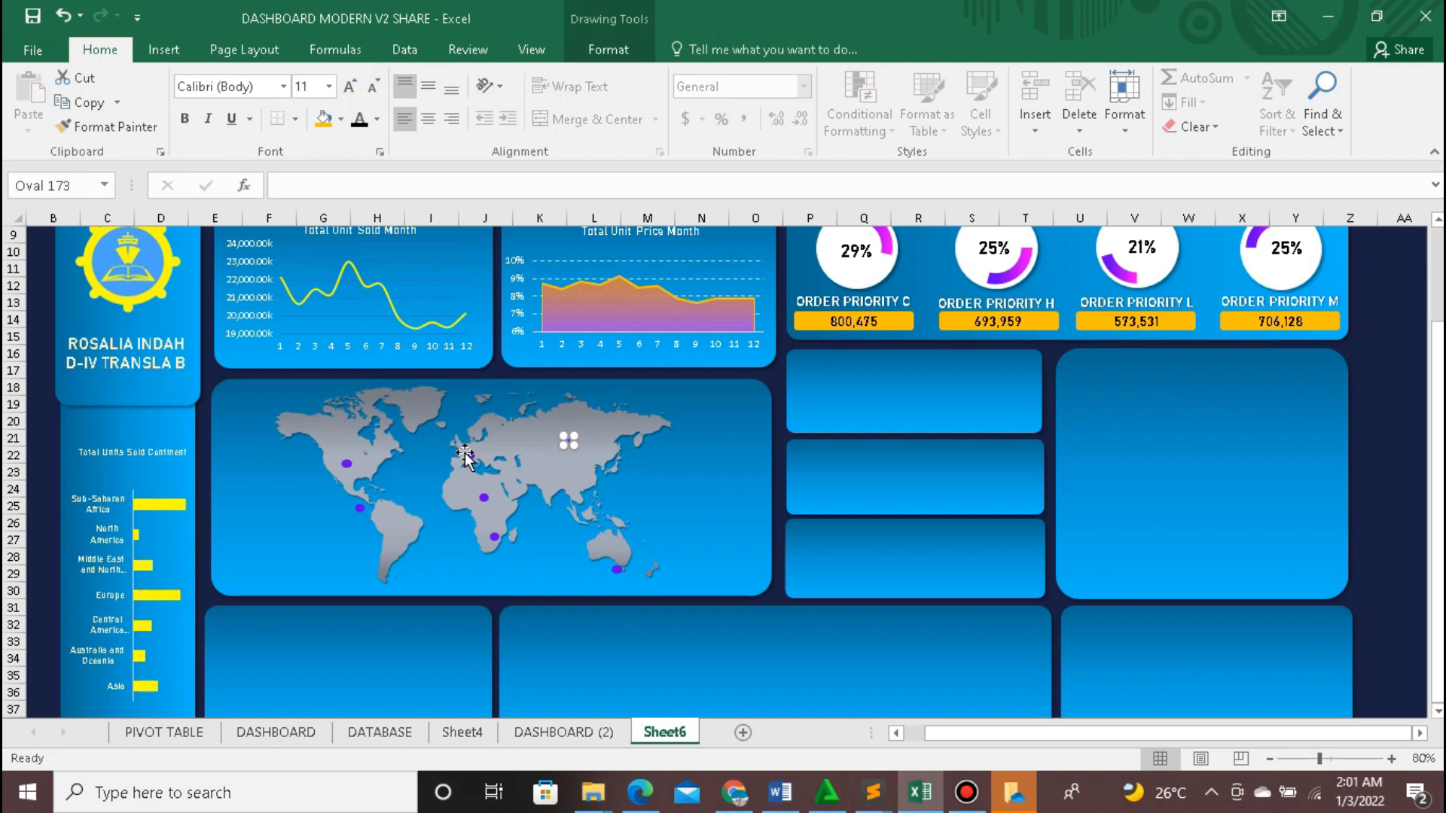
{"action": "left_click_drag", "start_coordinate": [466, 453], "coordinate": [483, 445]}
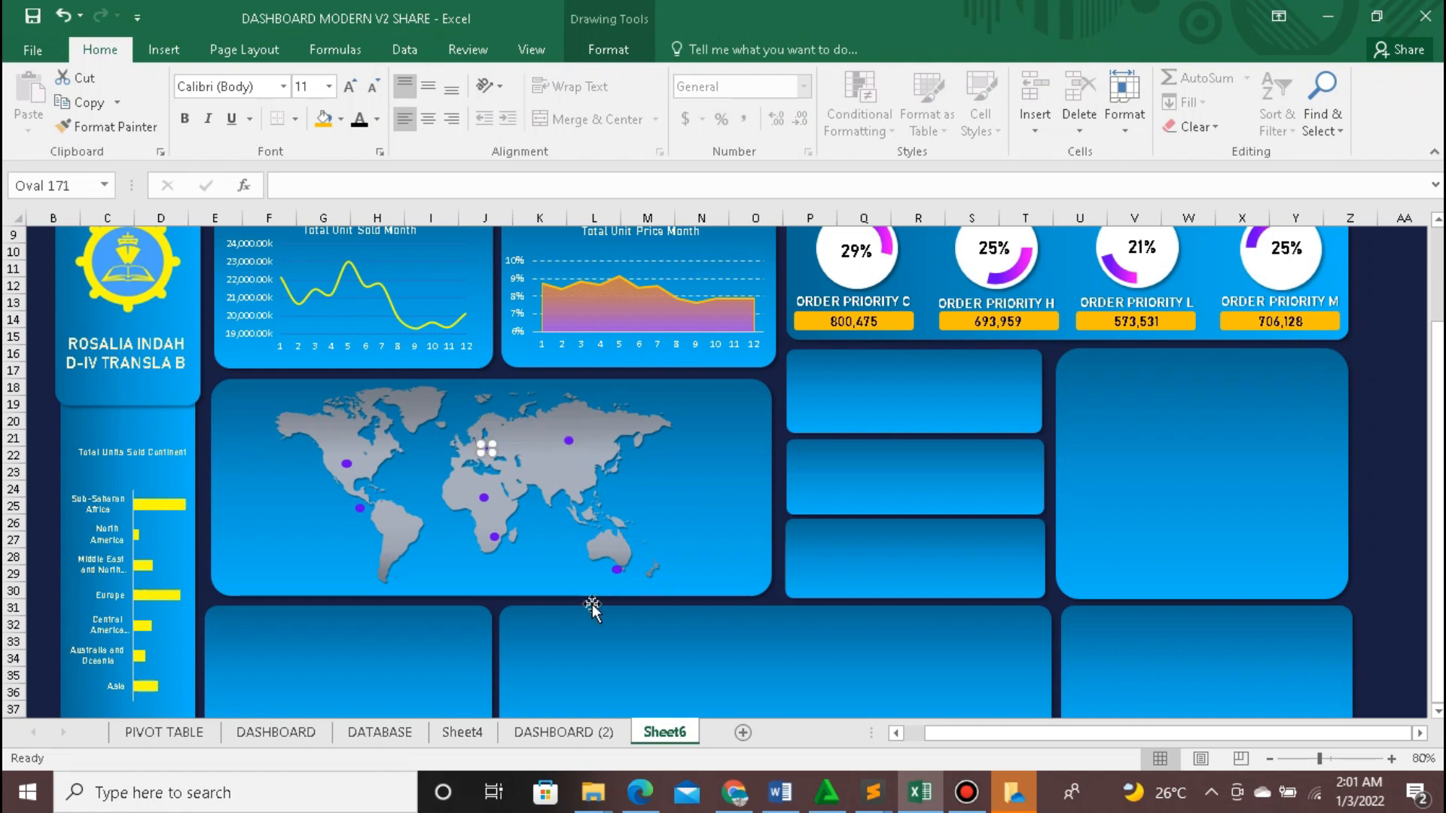
{"action": "left_click_drag", "start_coordinate": [492, 450], "coordinate": [500, 461]}
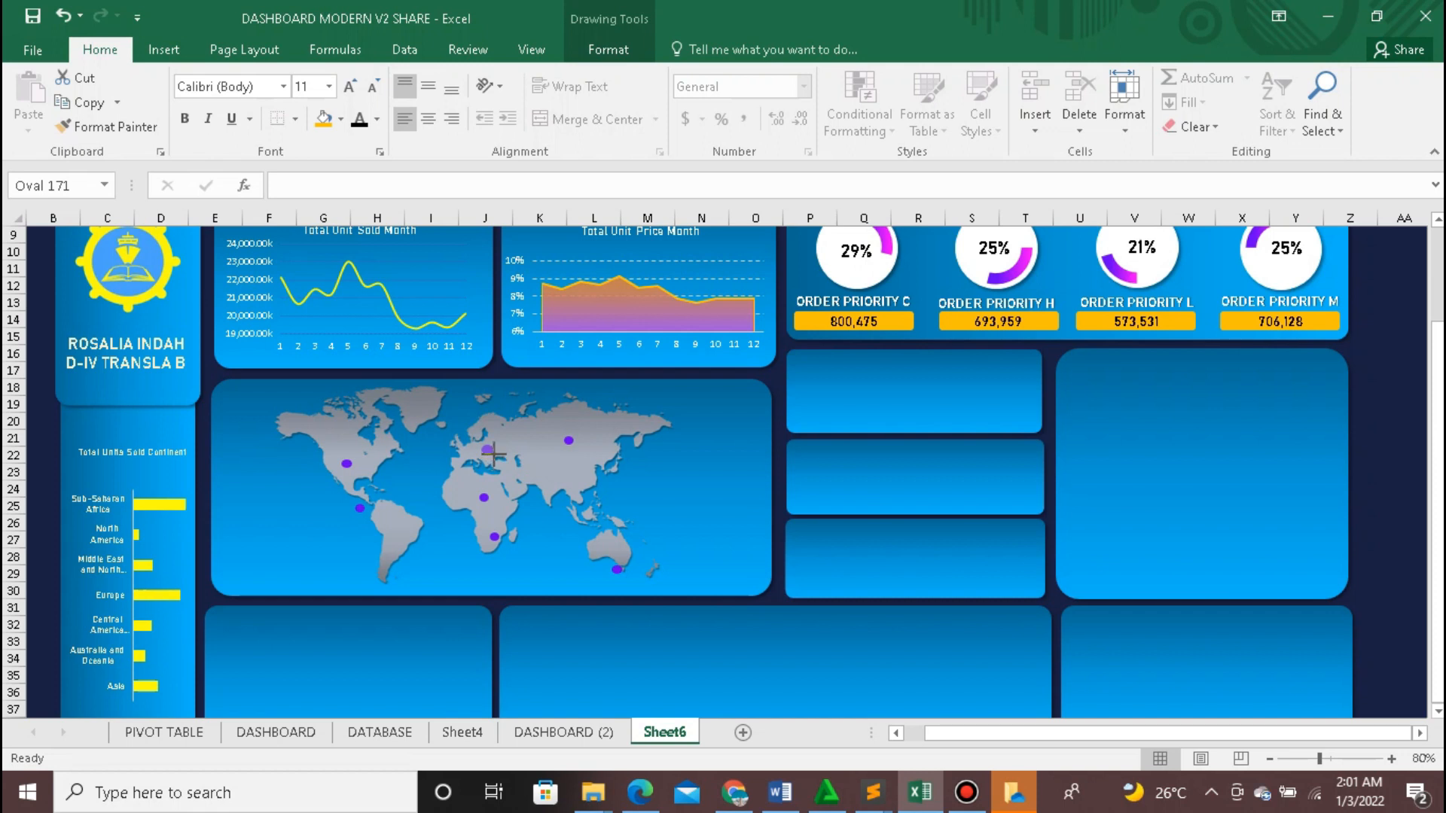
{"action": "left_click", "coordinate": [569, 615]}
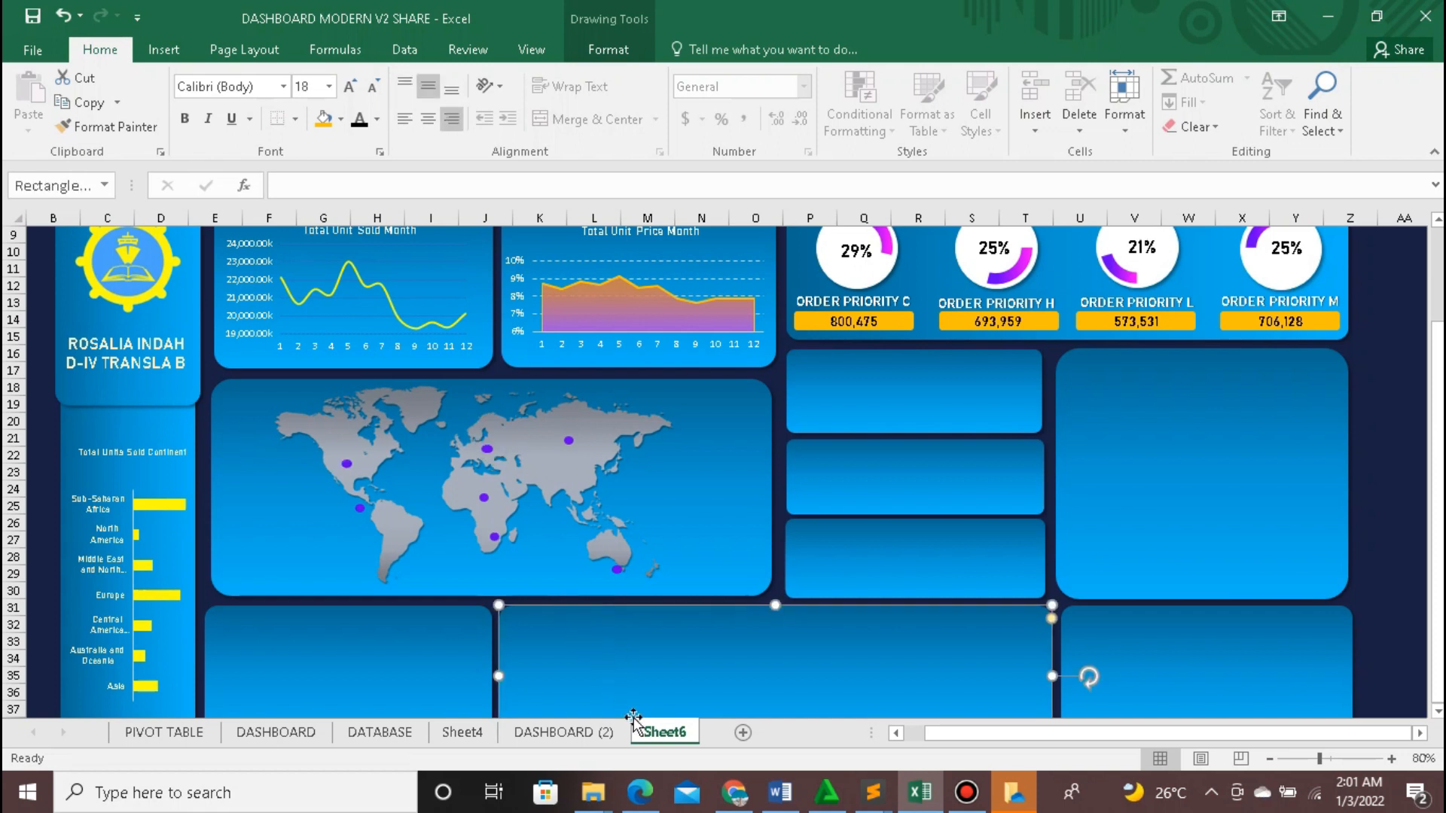
Step: Copy all seven region names and their orange value boxes from the world map on the DASHBOARD (2) sheet
{"action": "left_click", "coordinate": [563, 732]}
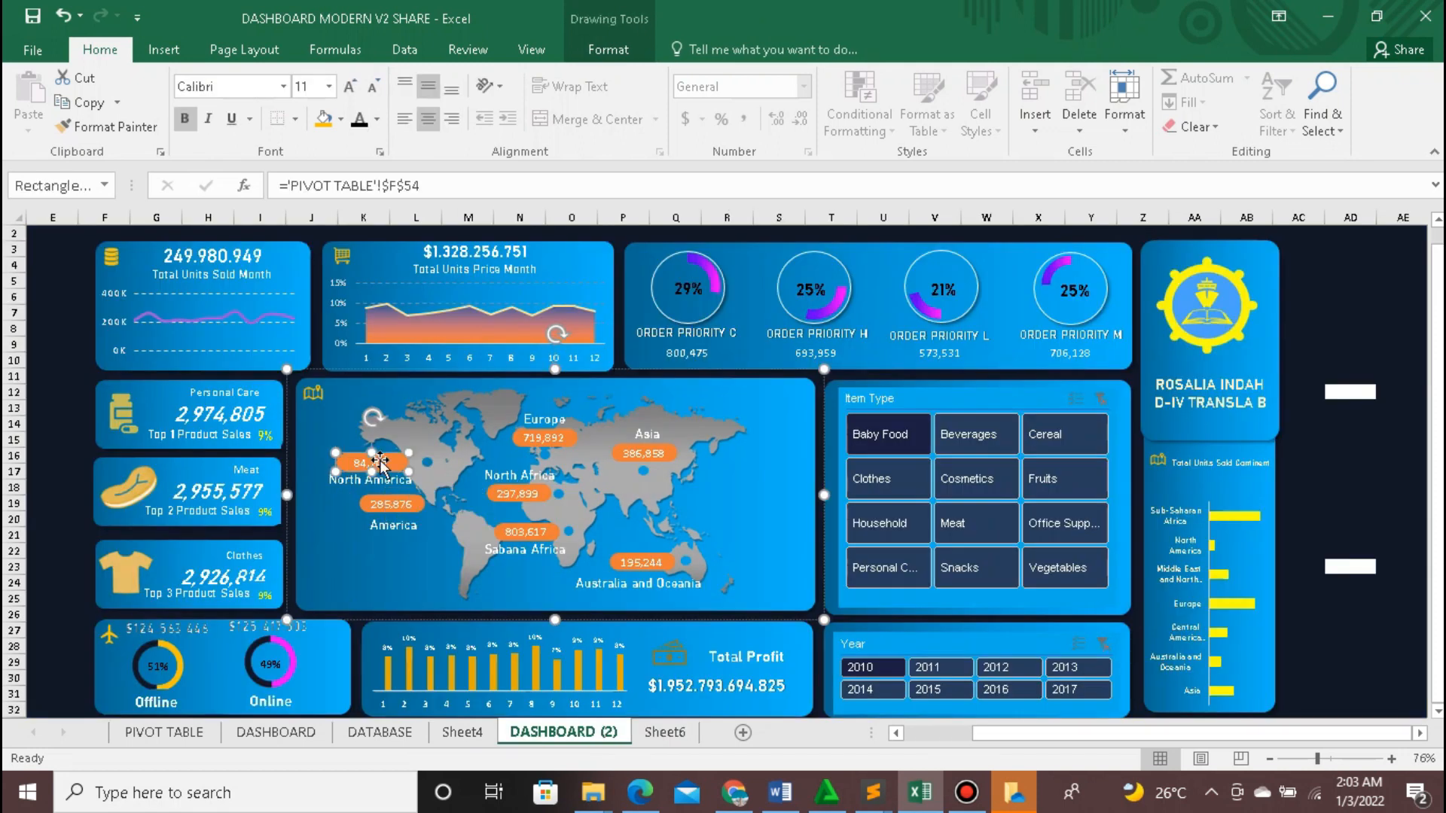
{"action": "left_click", "coordinate": [379, 483], "text": "shift"}
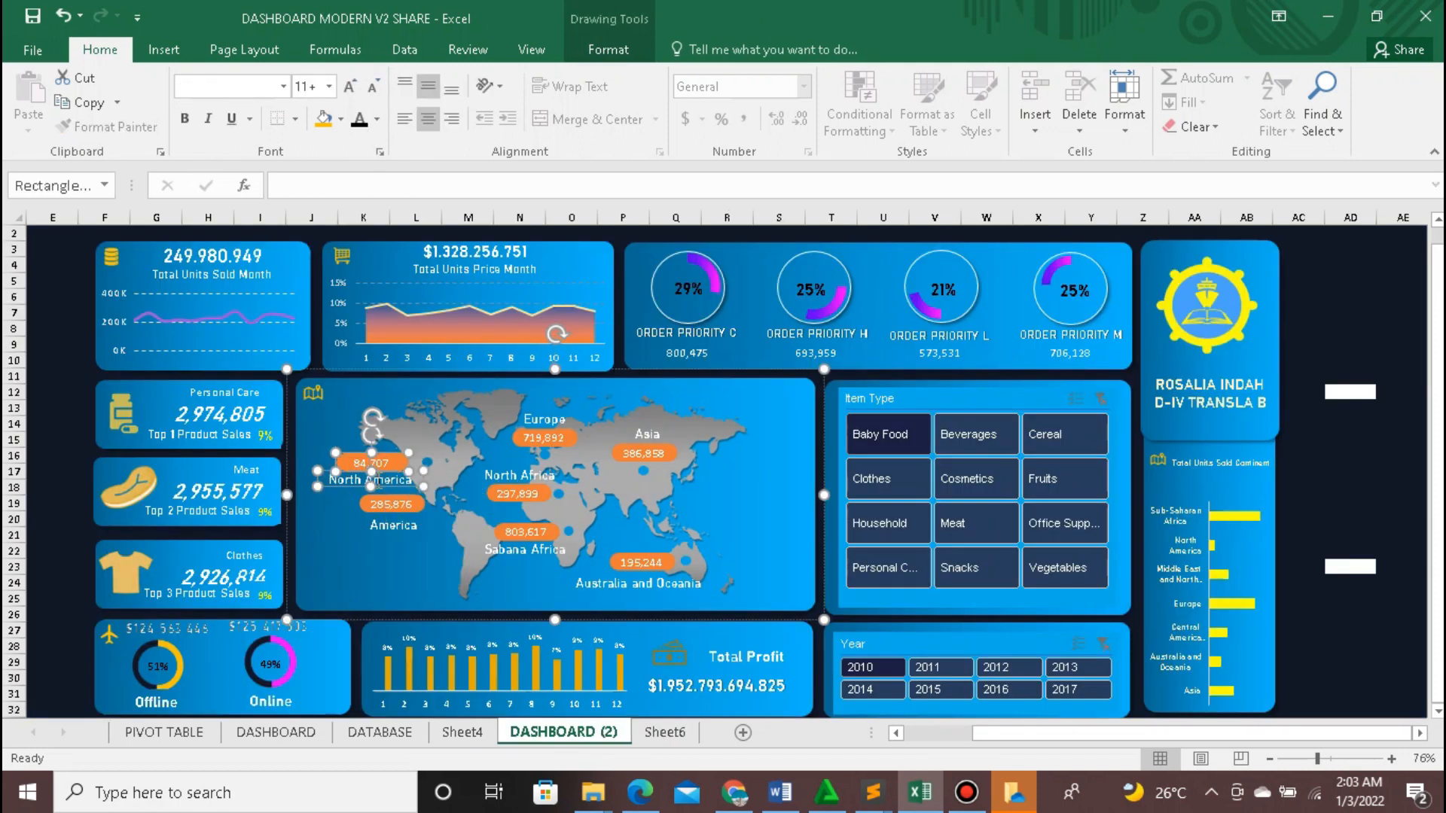
{"action": "left_click", "coordinate": [388, 503], "text": "shift"}
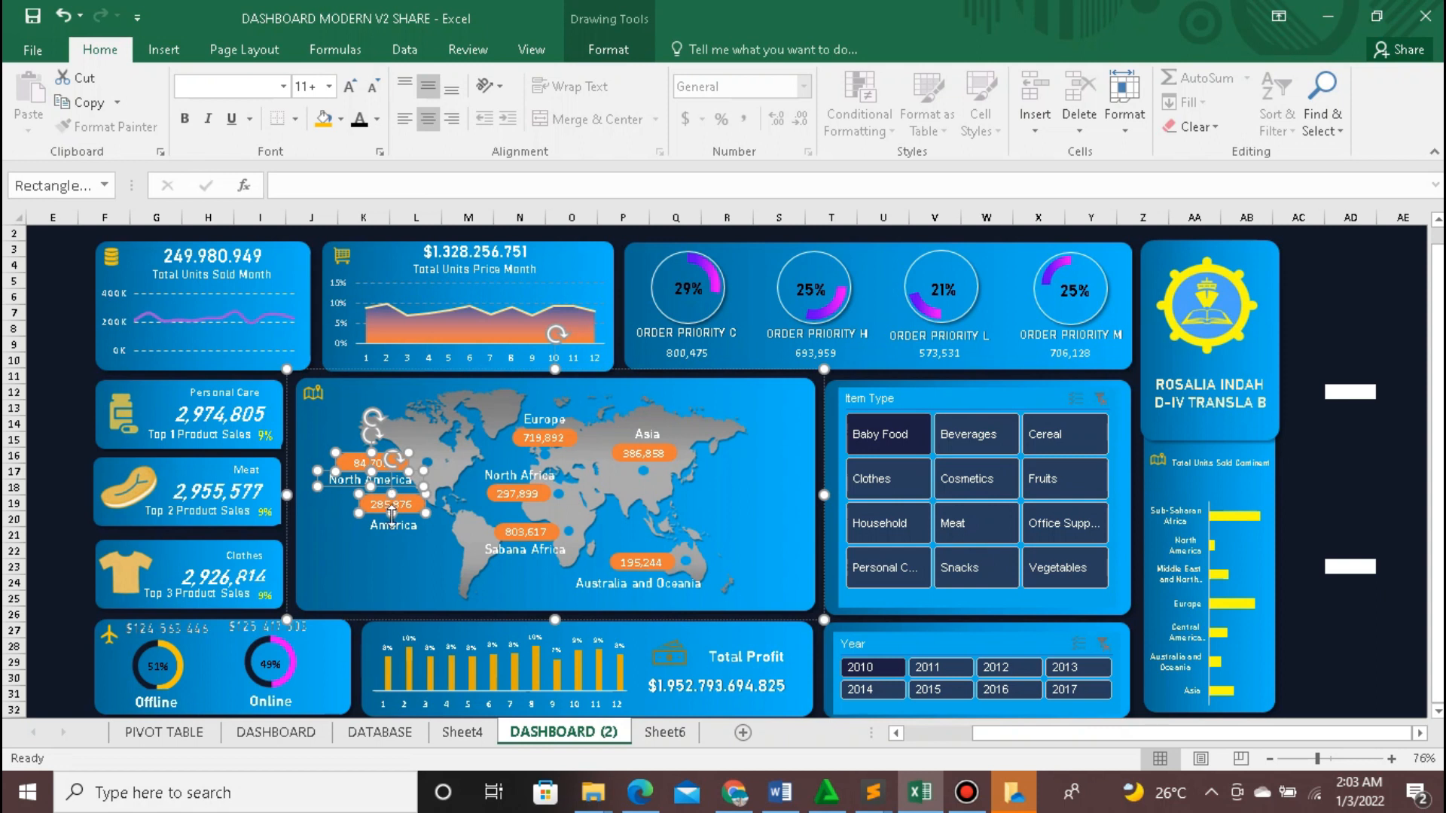
{"action": "left_click", "coordinate": [395, 525], "text": "shift"}
{"action": "left_click", "coordinate": [526, 532], "text": "shift"}
{"action": "left_click", "coordinate": [525, 549], "text": "shift"}
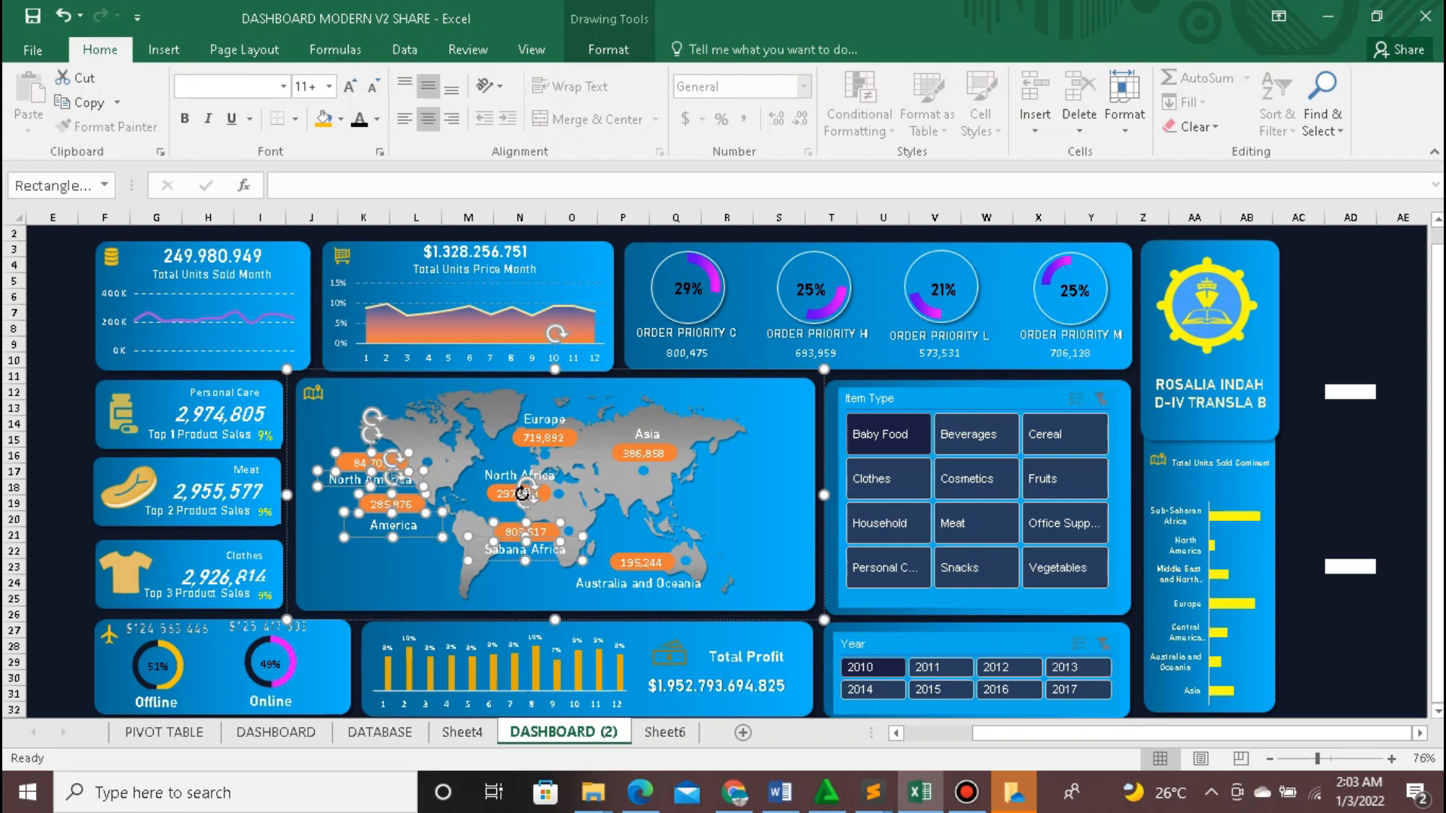
{"action": "left_click", "coordinate": [517, 493], "text": "shift"}
{"action": "left_click", "coordinate": [499, 473], "text": "shift"}
{"action": "left_click", "coordinate": [545, 420], "text": "shift"}
{"action": "left_click", "coordinate": [548, 437], "text": "shift"}
{"action": "left_click", "coordinate": [647, 434], "text": "shift"}
{"action": "left_click", "coordinate": [644, 454], "text": "shift"}
{"action": "left_click", "coordinate": [641, 562], "text": "shift"}
{"action": "left_click", "coordinate": [638, 583], "text": "shift"}
{"action": "right_click", "coordinate": [652, 592]}
{"action": "left_click", "coordinate": [735, 335]}
Step: Paste the copied region names and value boxes onto the Sheet6 world map
{"action": "left_click", "coordinate": [664, 732]}
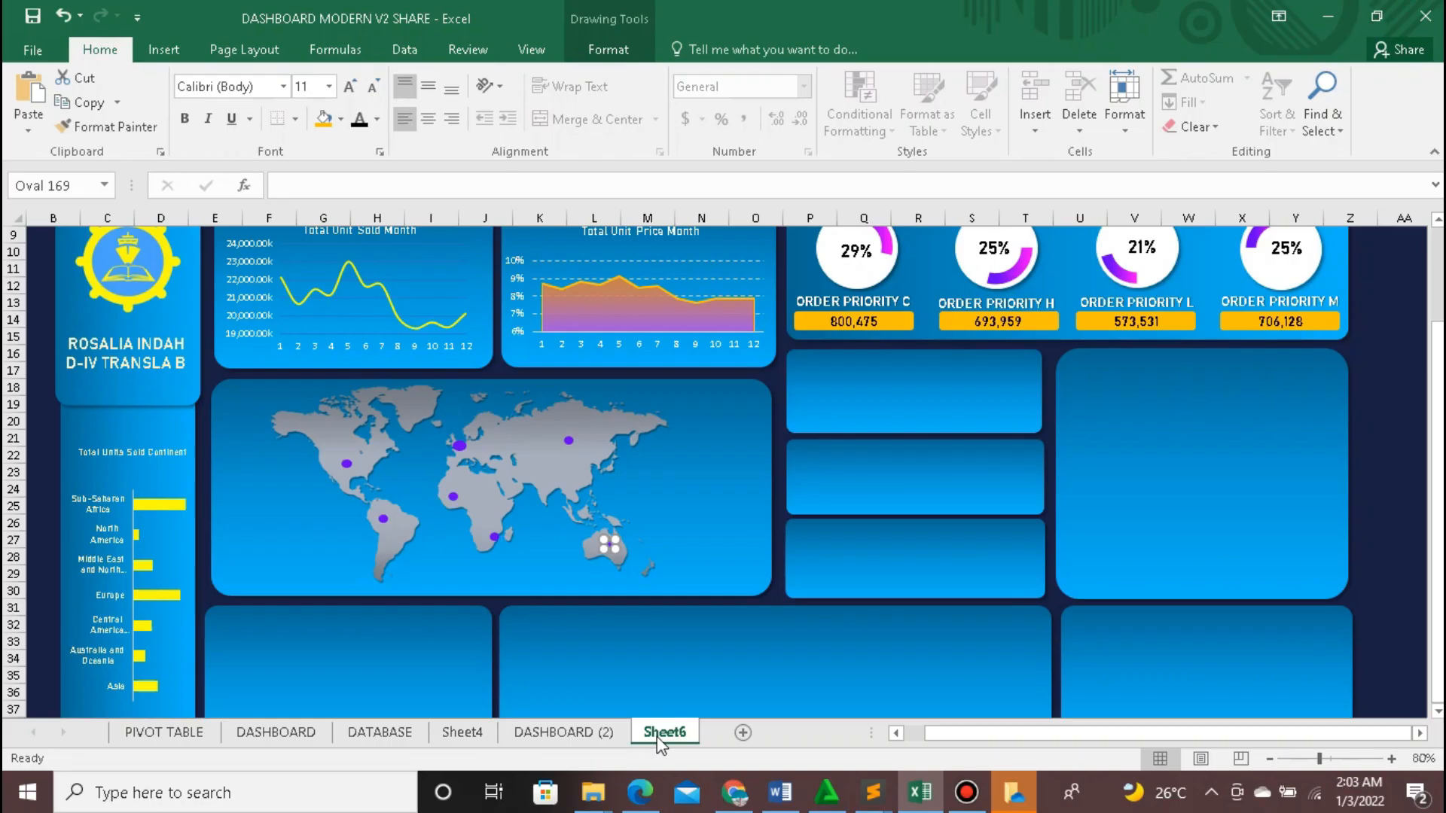
{"action": "right_click", "coordinate": [282, 397]}
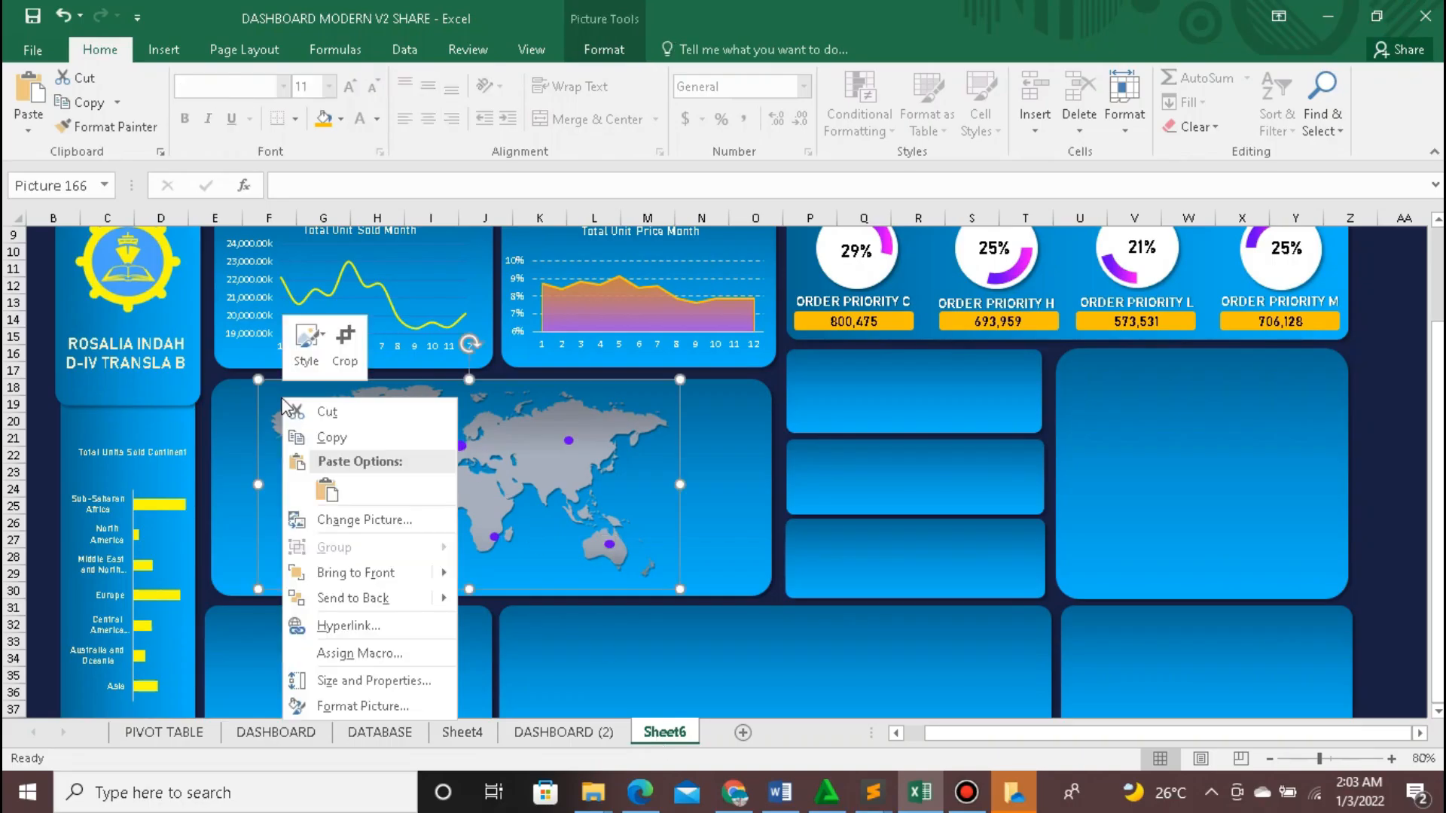
{"action": "left_click", "coordinate": [327, 491]}
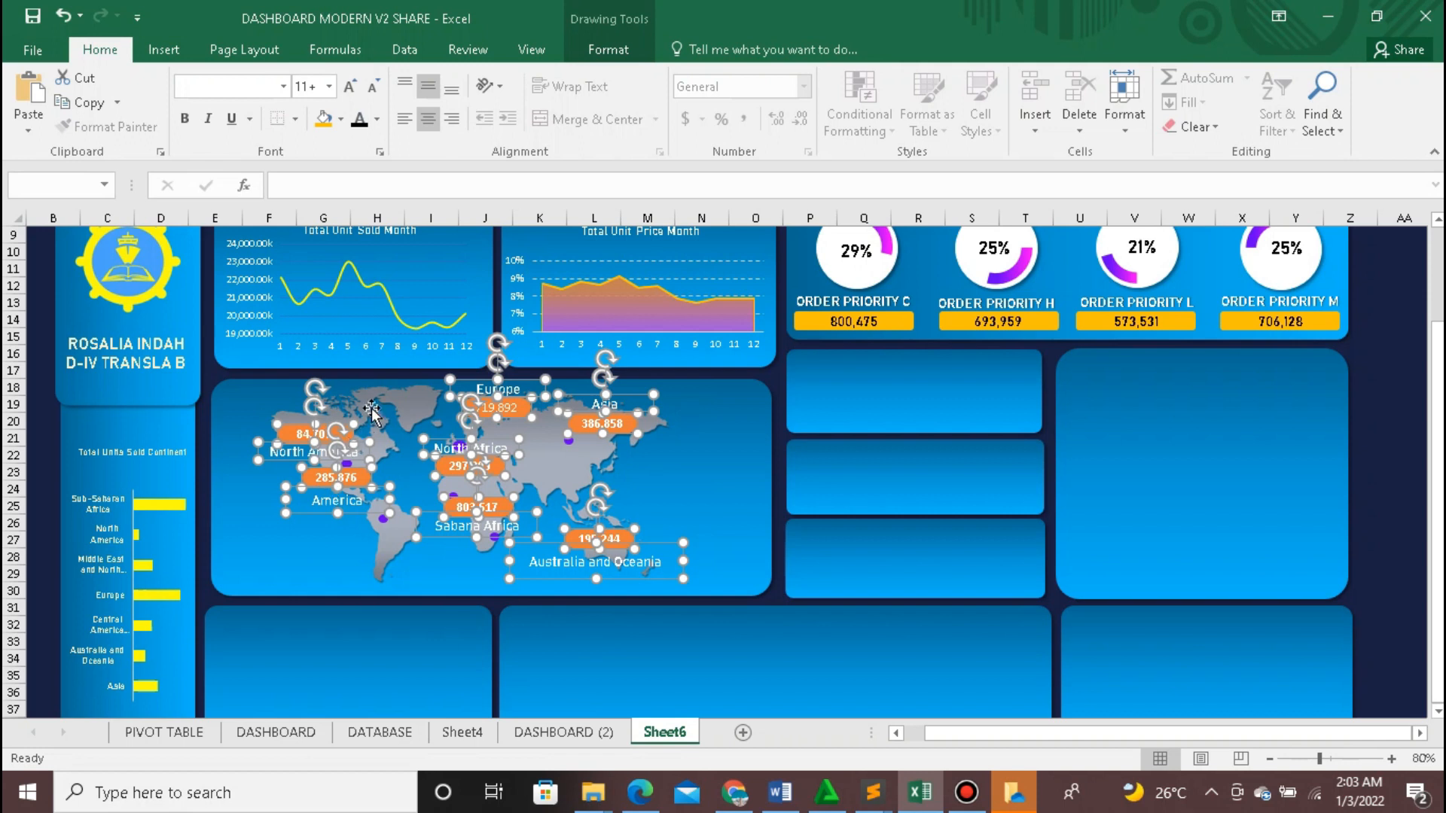
Step: Adjust the position of the pasted map labels and recolor the world map picture with the dark gold accent variation
{"action": "left_click_drag", "start_coordinate": [353, 514], "coordinate": [329, 521]}
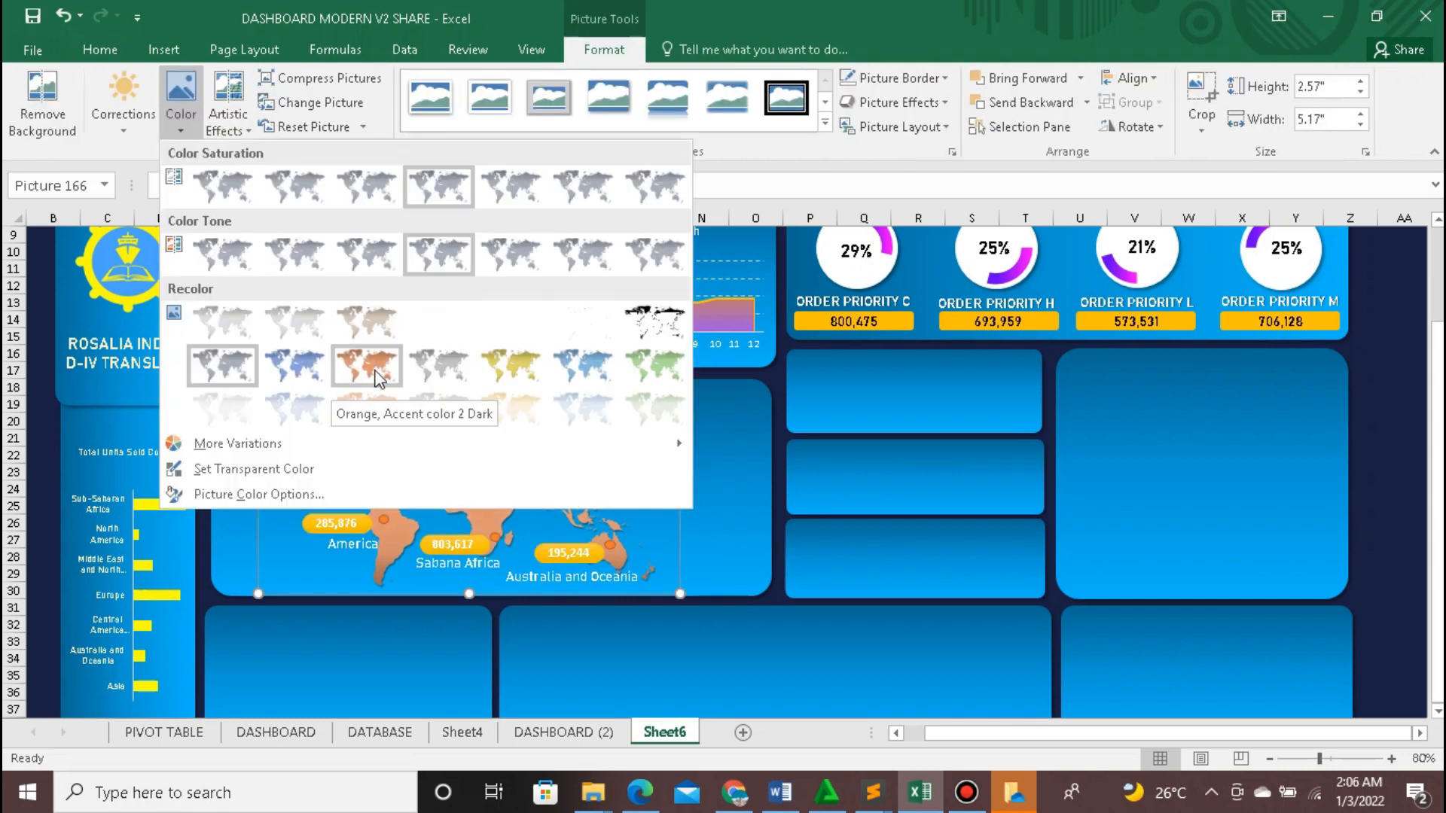
{"action": "left_click", "coordinate": [509, 366]}
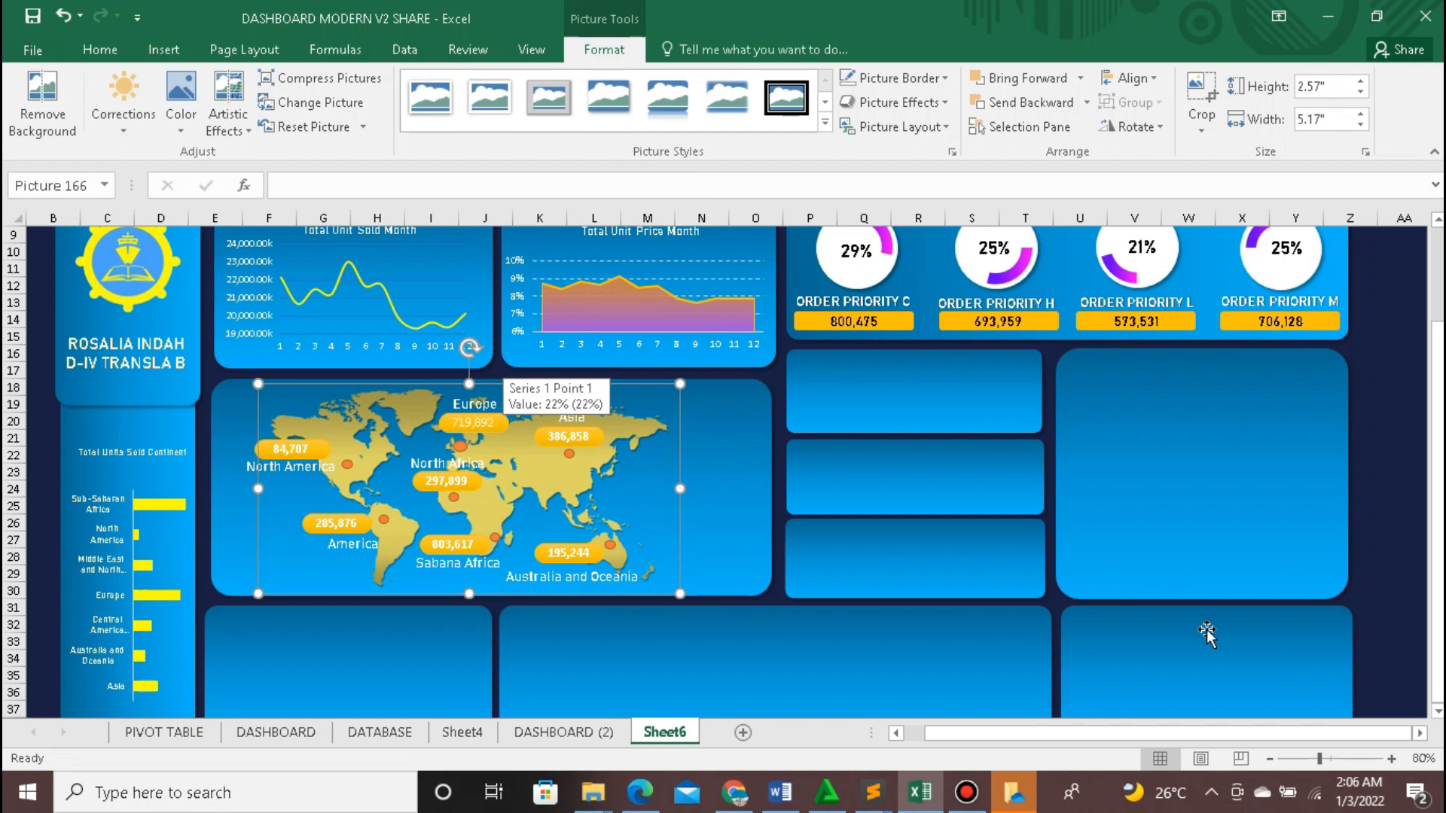
Step: Apply the light gold theme shape style to the value boxes on the world map
{"action": "left_click", "coordinate": [319, 451]}
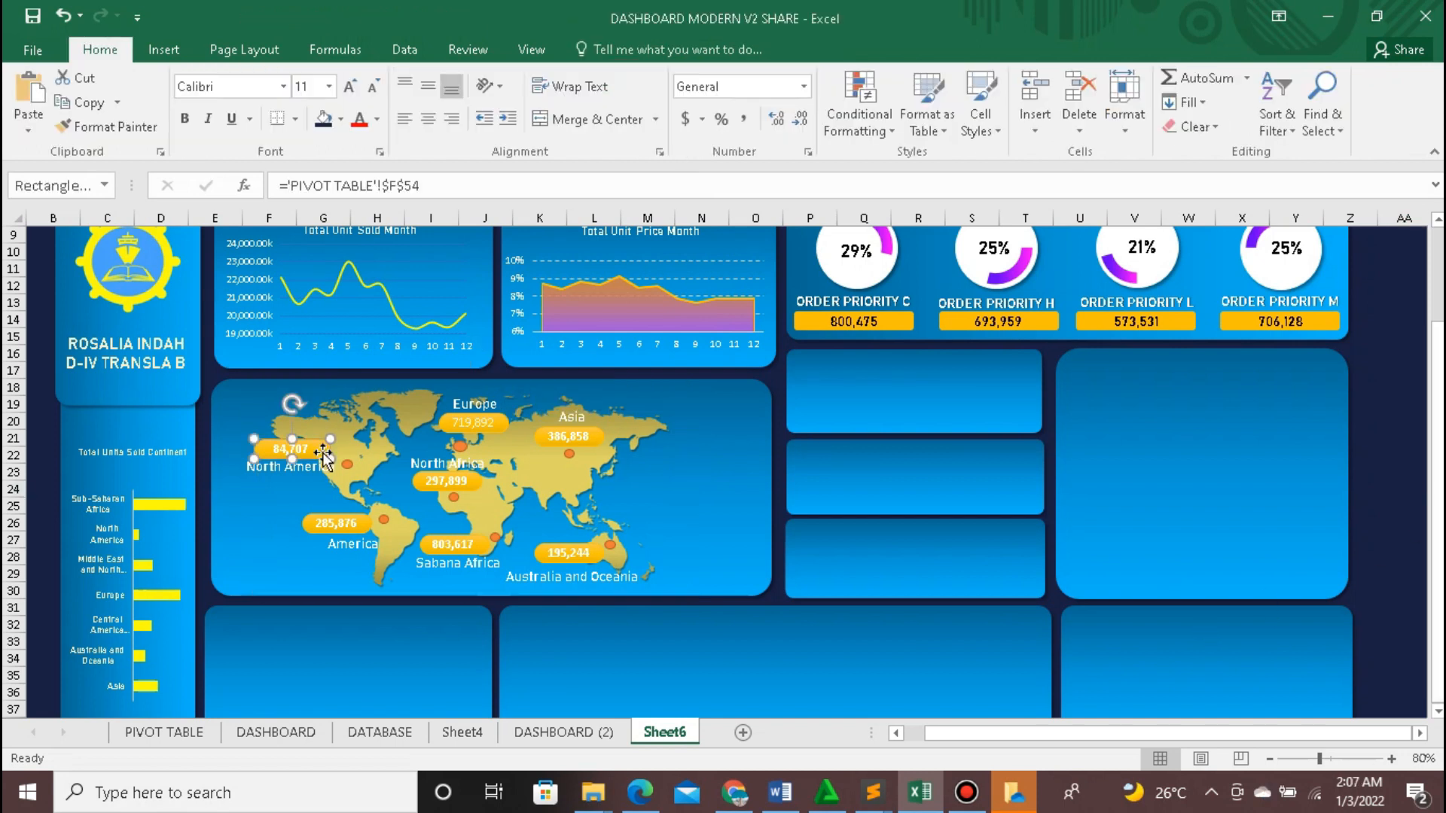
{"action": "left_click", "coordinate": [585, 59]}
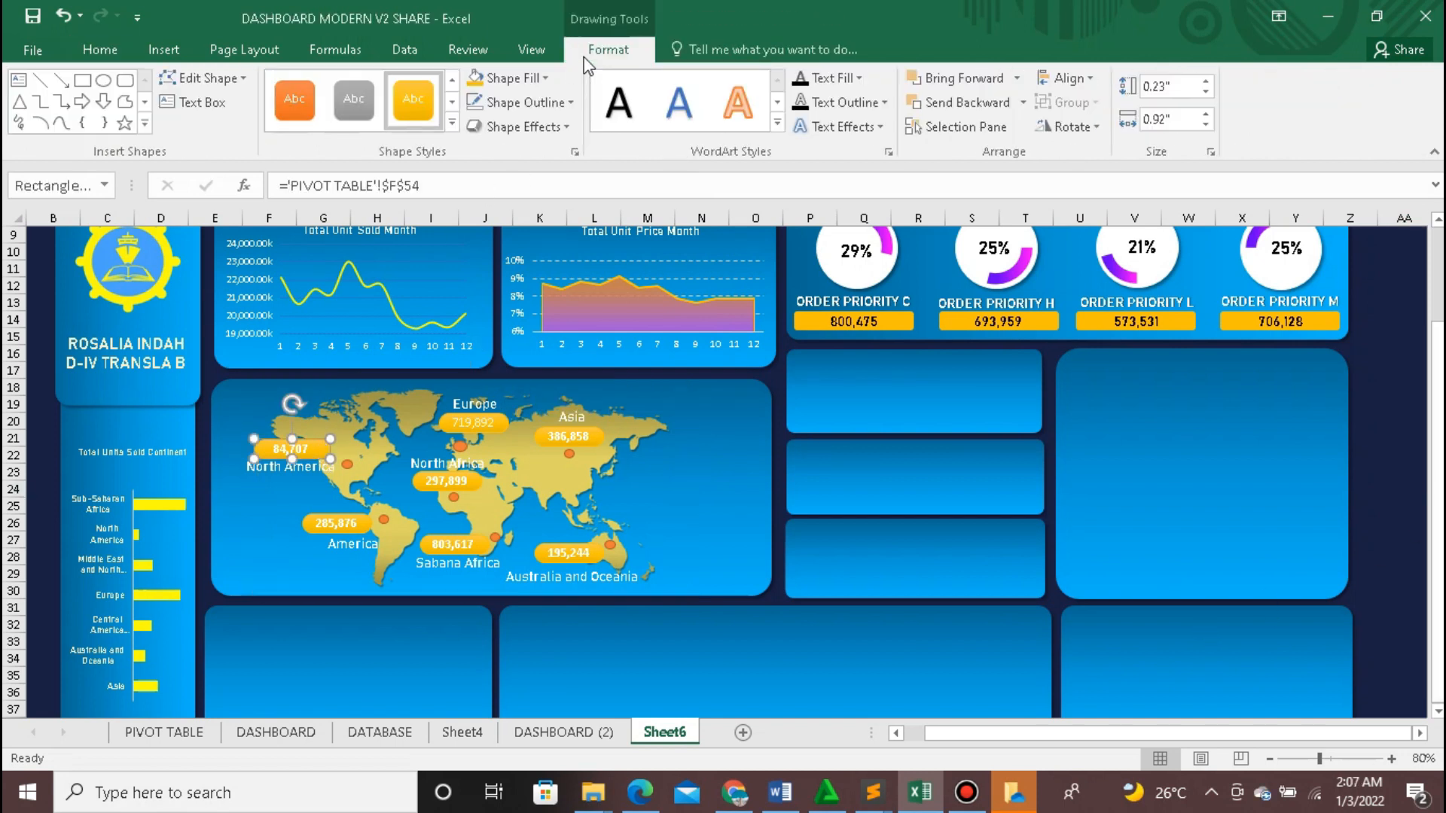
{"action": "left_click", "coordinate": [452, 126]}
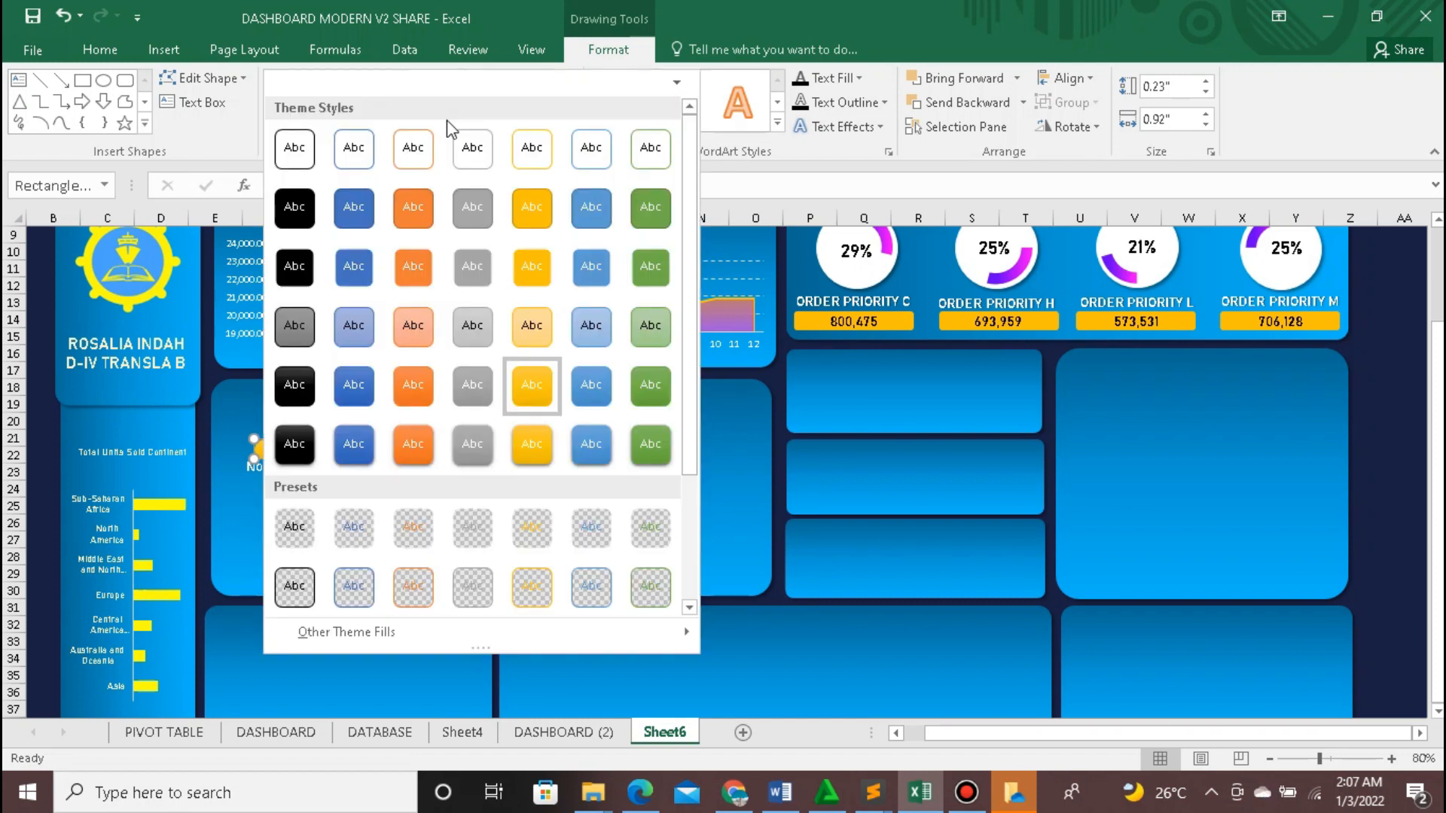
{"action": "left_click", "coordinate": [532, 267]}
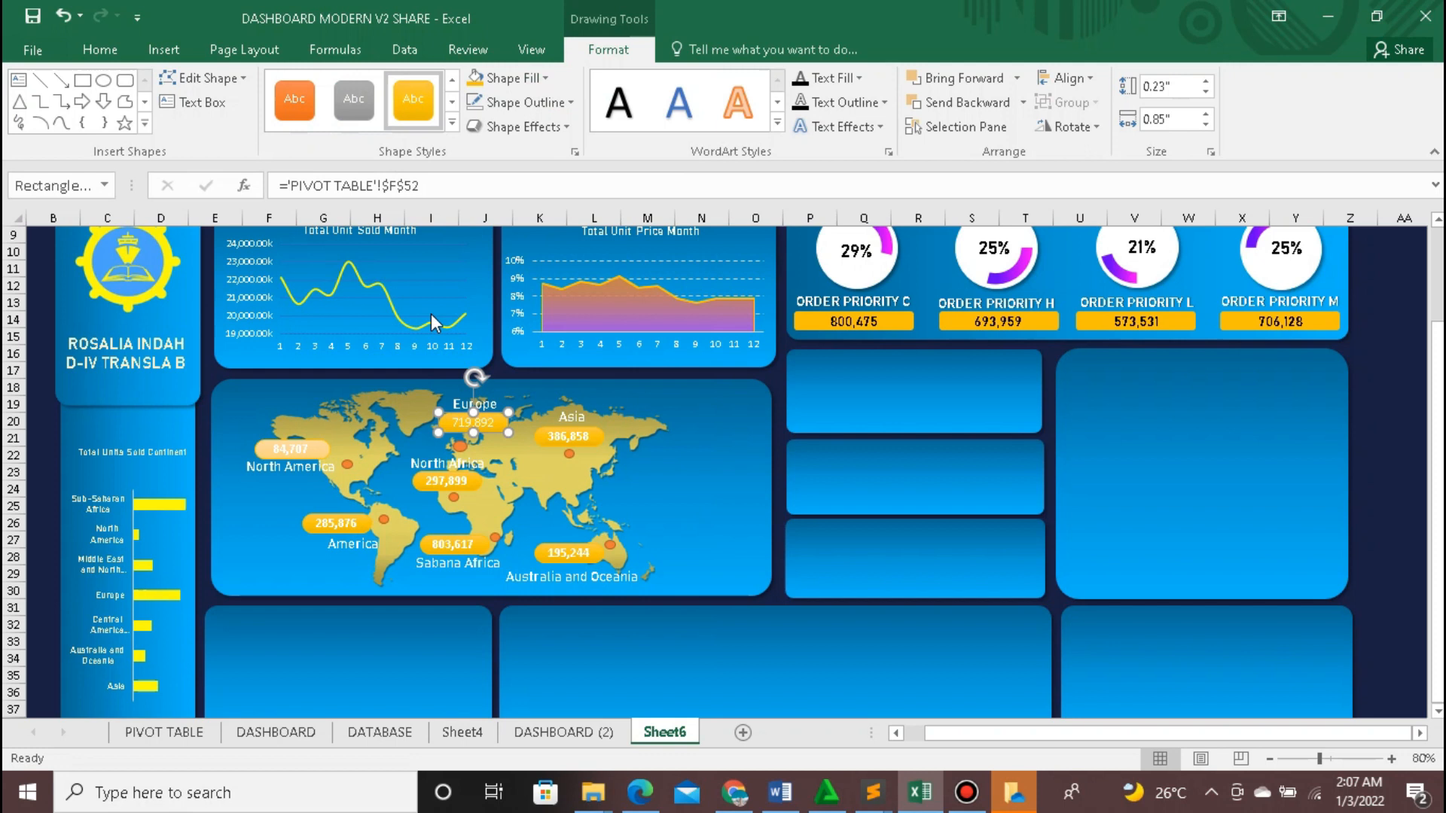
{"action": "left_click", "coordinate": [453, 124]}
{"action": "left_click", "coordinate": [531, 326]}
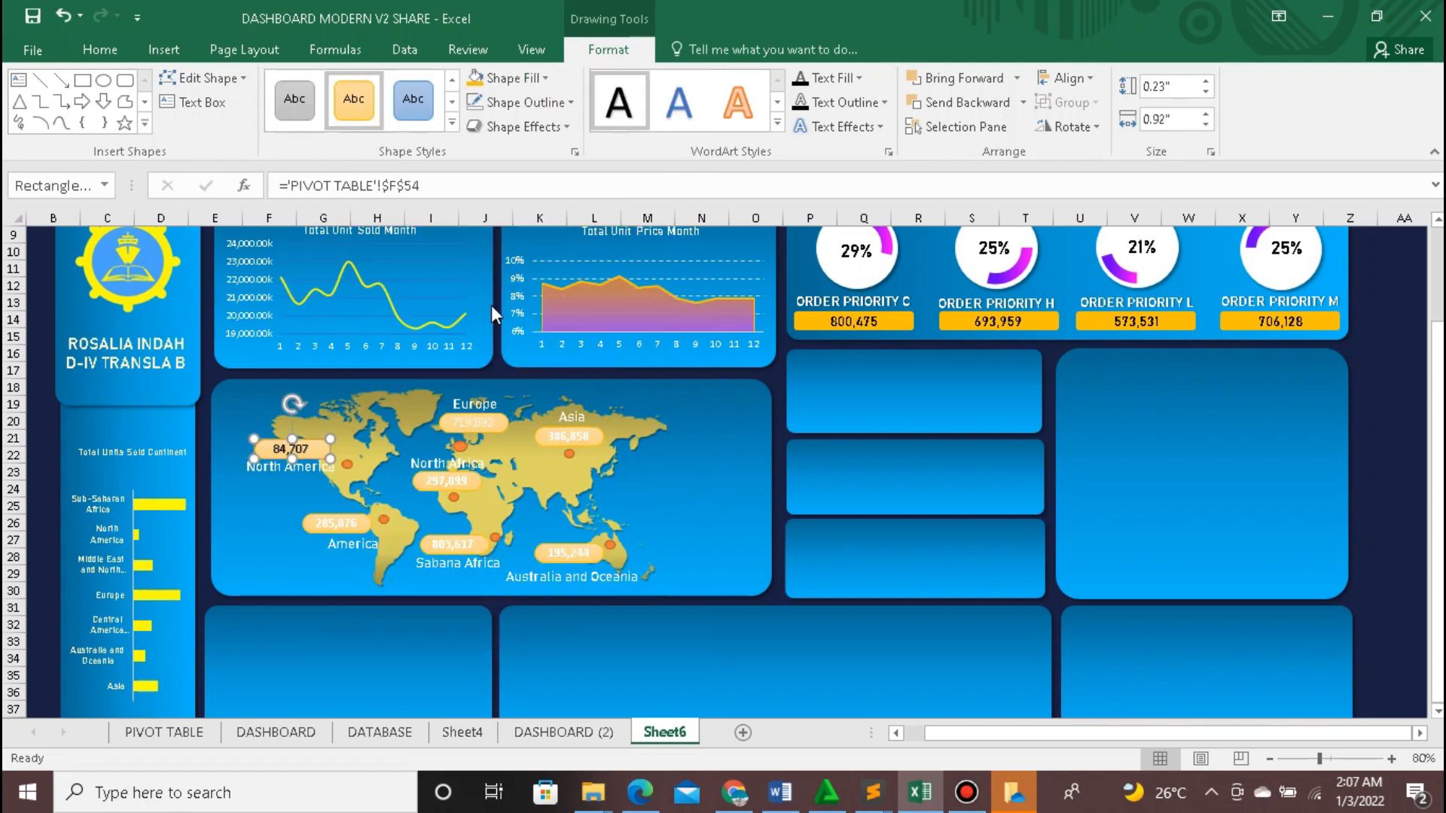
Step: Apply the black WordArt text style to the Europe, Asia, North Africa, America, Sabana Africa, and Australia and Oceania value boxes
{"action": "left_click", "coordinate": [473, 422]}
{"action": "left_click", "coordinate": [618, 113]}
{"action": "left_click", "coordinate": [569, 436]}
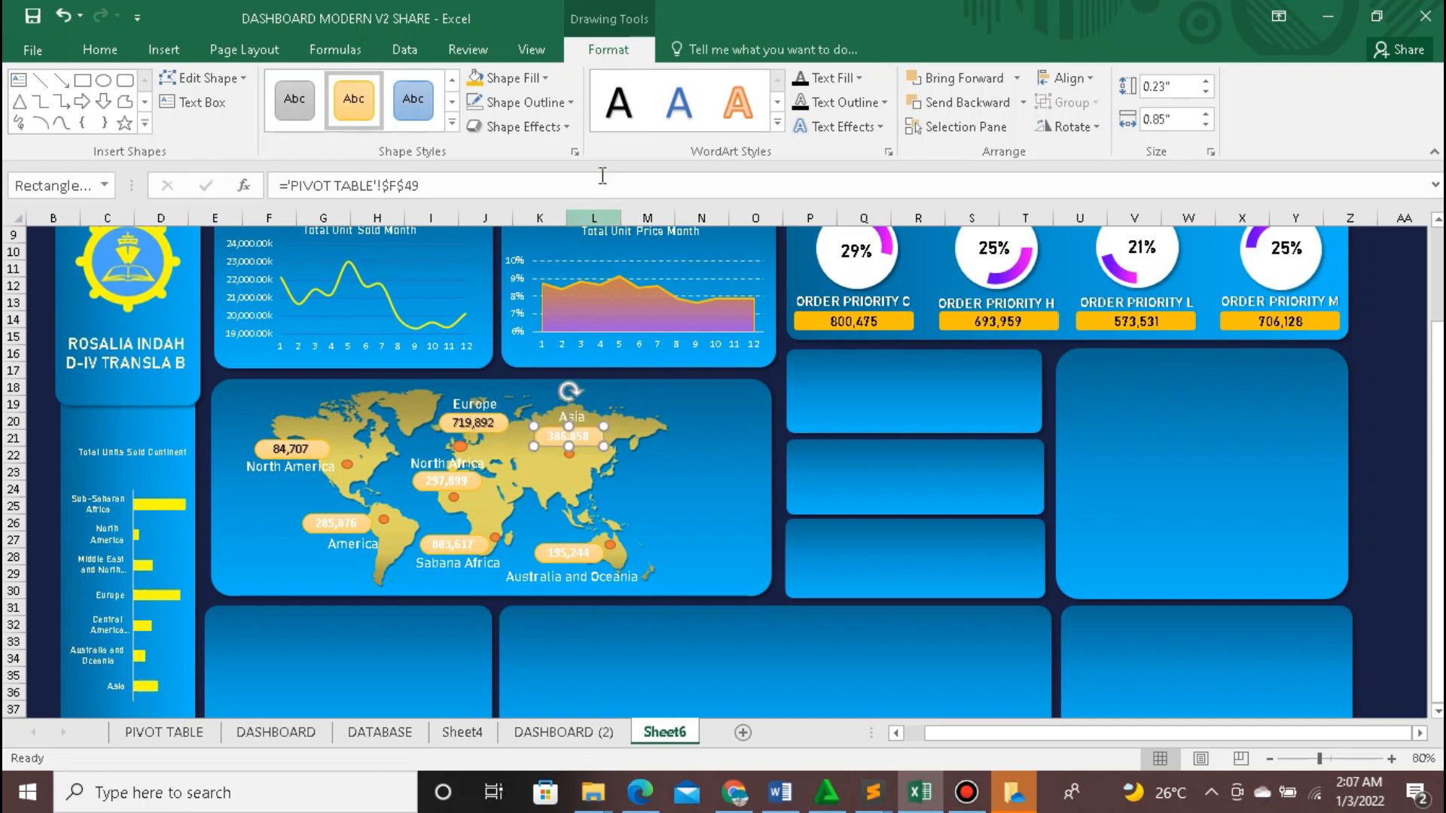
{"action": "left_click", "coordinate": [617, 113]}
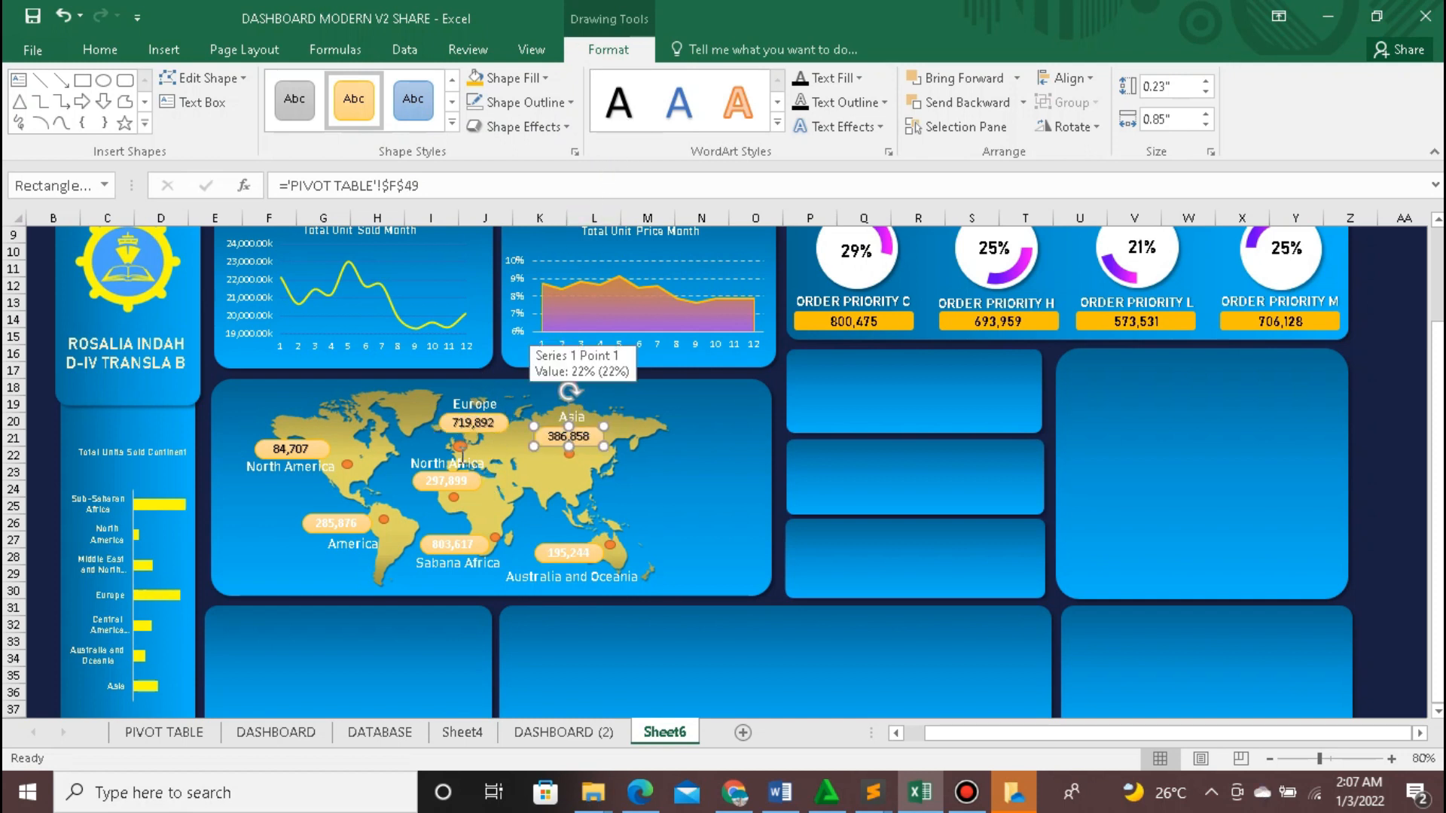
{"action": "left_click", "coordinate": [447, 480]}
{"action": "left_click", "coordinate": [618, 113]}
{"action": "left_click", "coordinate": [337, 522]}
{"action": "left_click", "coordinate": [619, 113]}
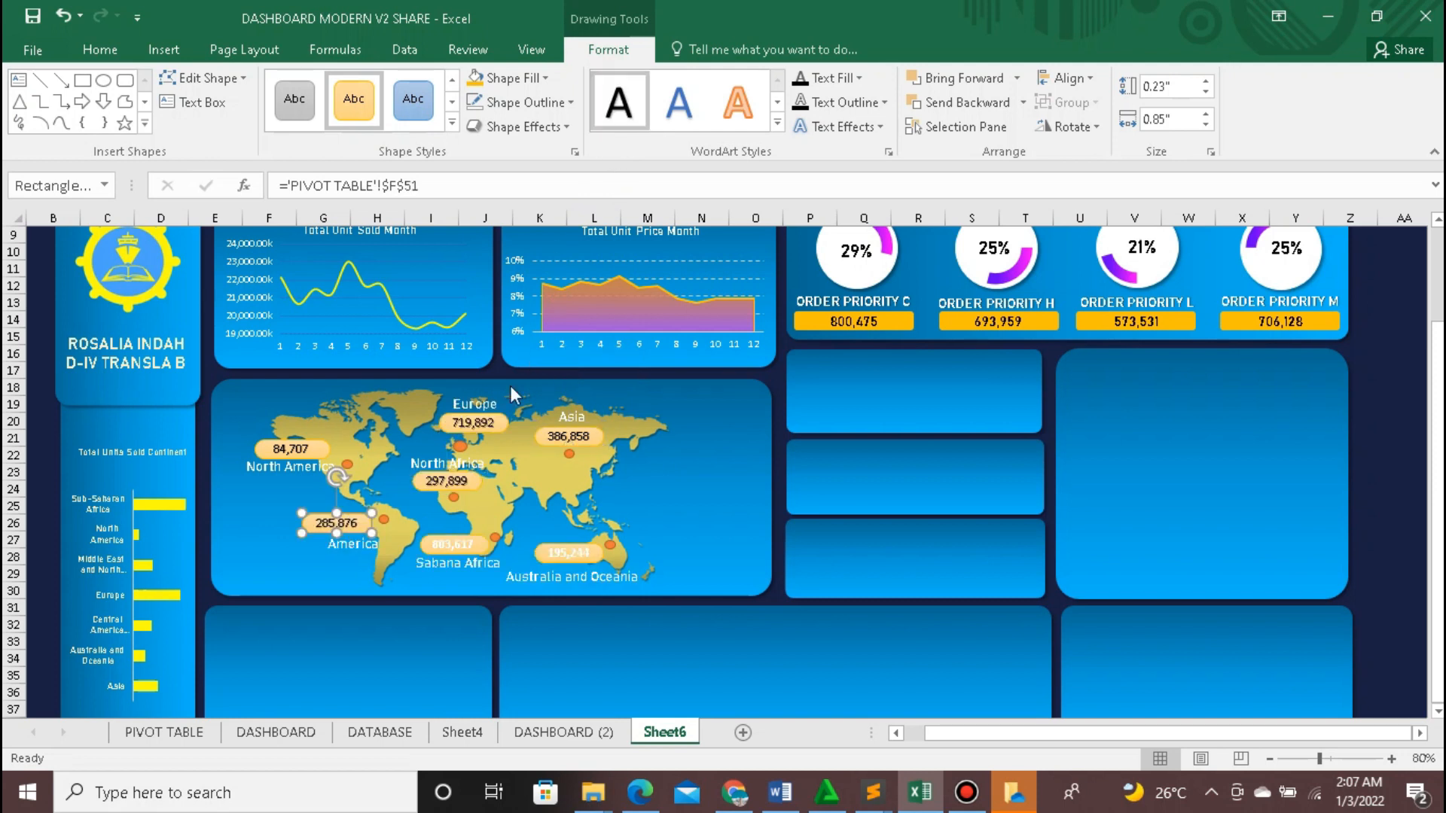
{"action": "left_click", "coordinate": [453, 543]}
{"action": "left_click", "coordinate": [619, 105]}
{"action": "left_click", "coordinate": [571, 553]}
{"action": "left_click", "coordinate": [619, 106]}
{"action": "left_click", "coordinate": [1395, 471]}
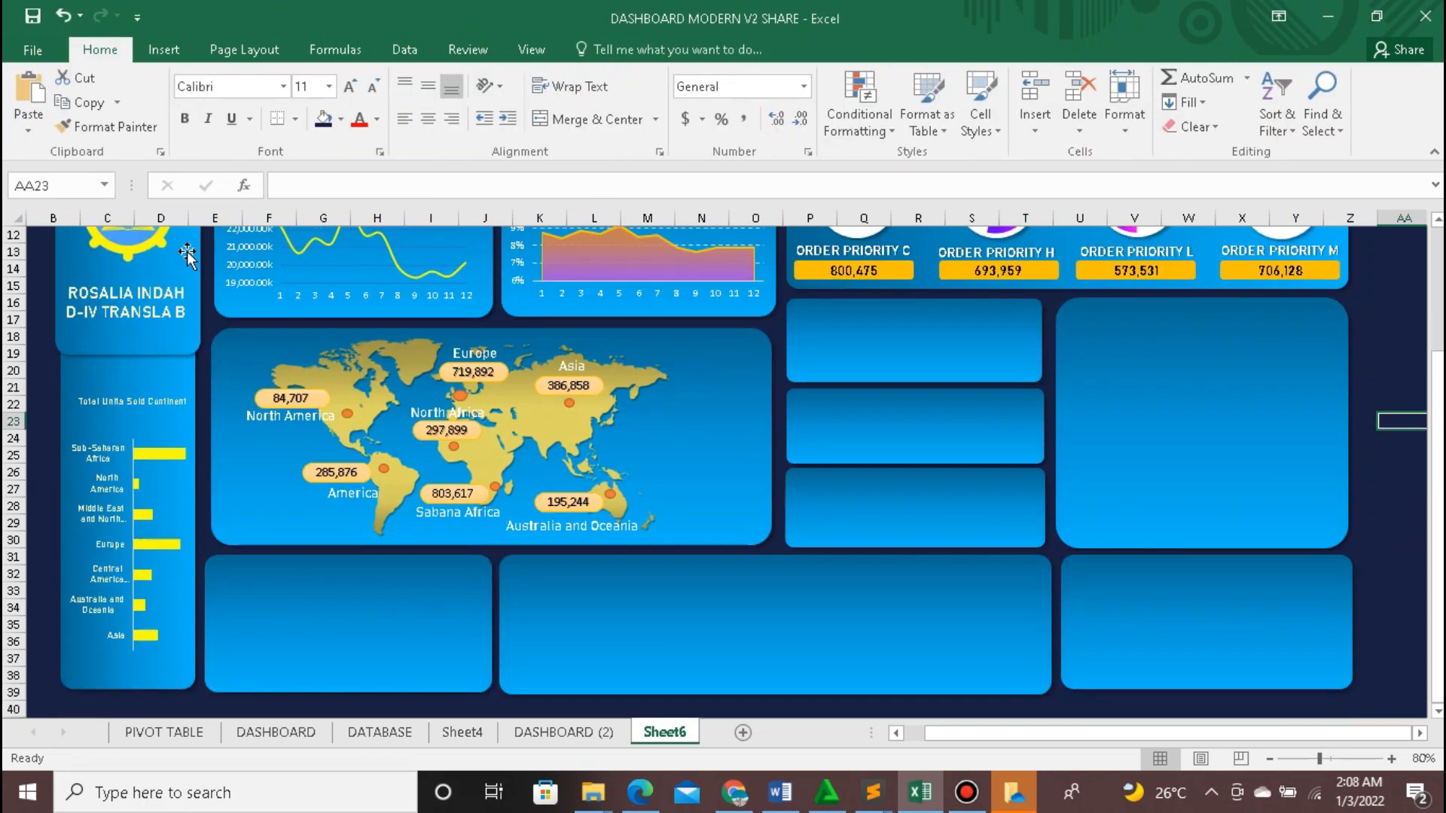
Step: Create a PivotTable from DATABASE!$A$1:$P$50001 on the existing worksheet at Sheet4!$B$54
{"action": "left_click", "coordinate": [380, 732]}
{"action": "left_click", "coordinate": [164, 49]}
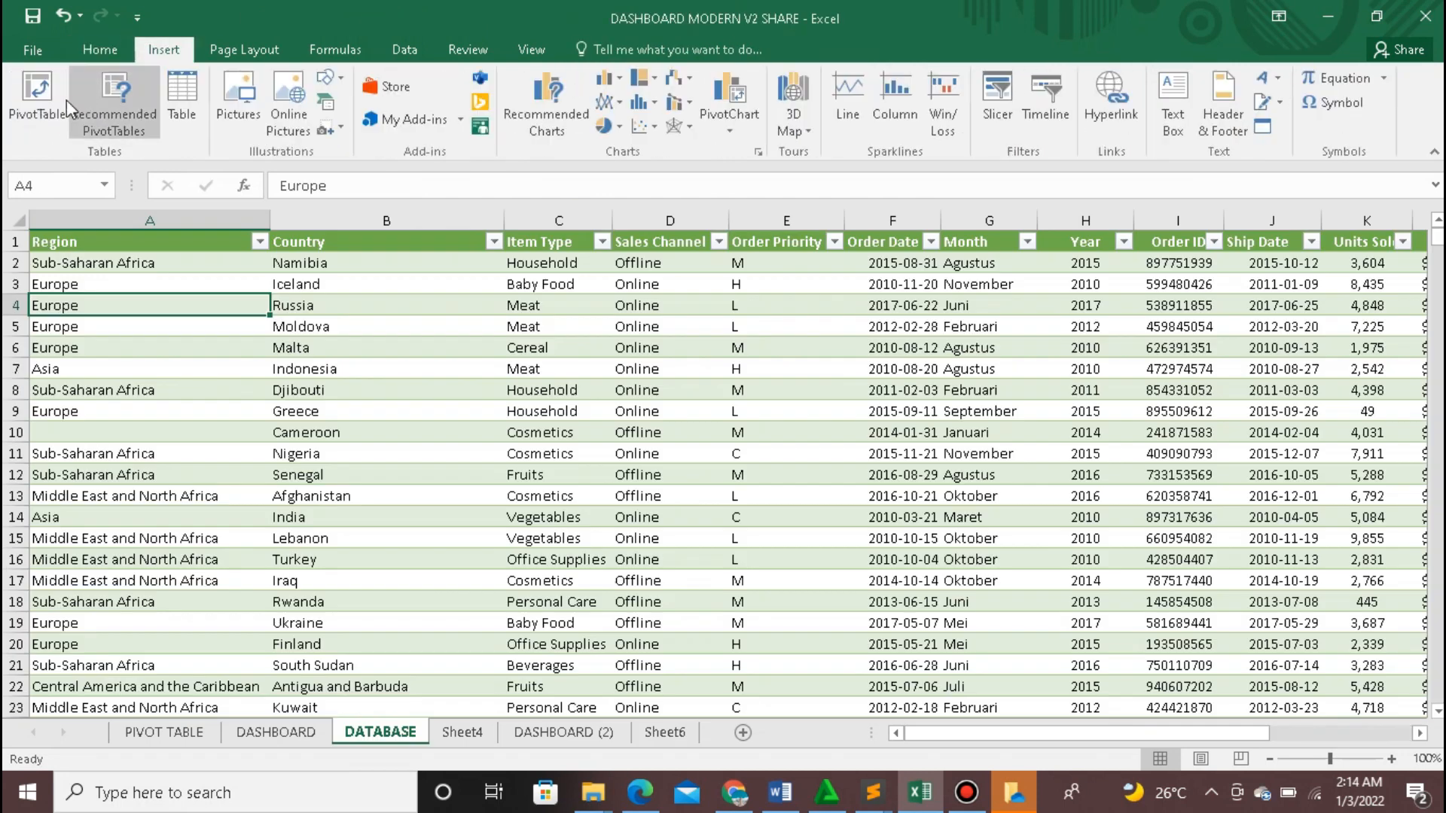
{"action": "left_click", "coordinate": [43, 105]}
{"action": "left_click", "coordinate": [383, 310]}
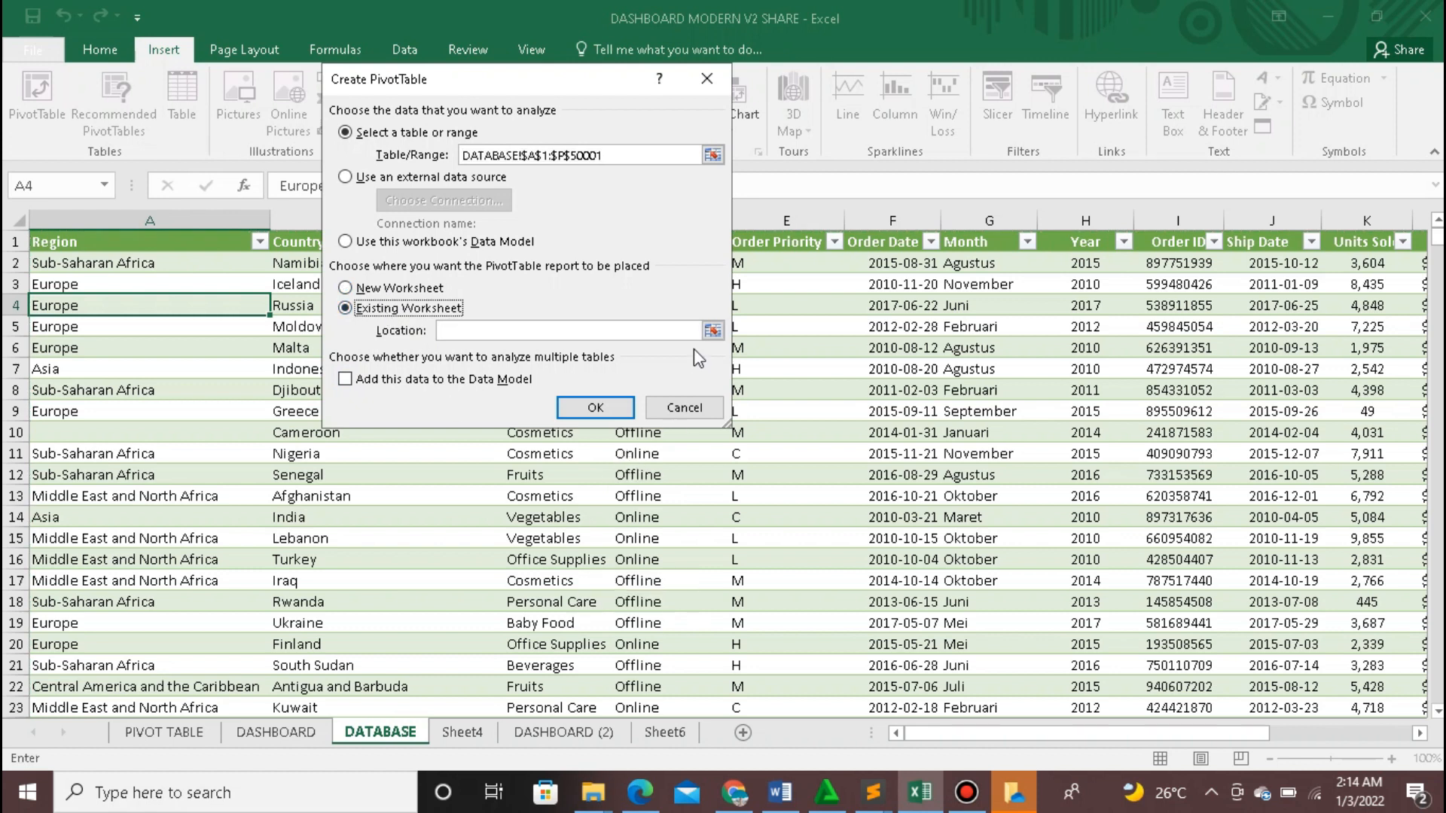
{"action": "left_click", "coordinate": [462, 732]}
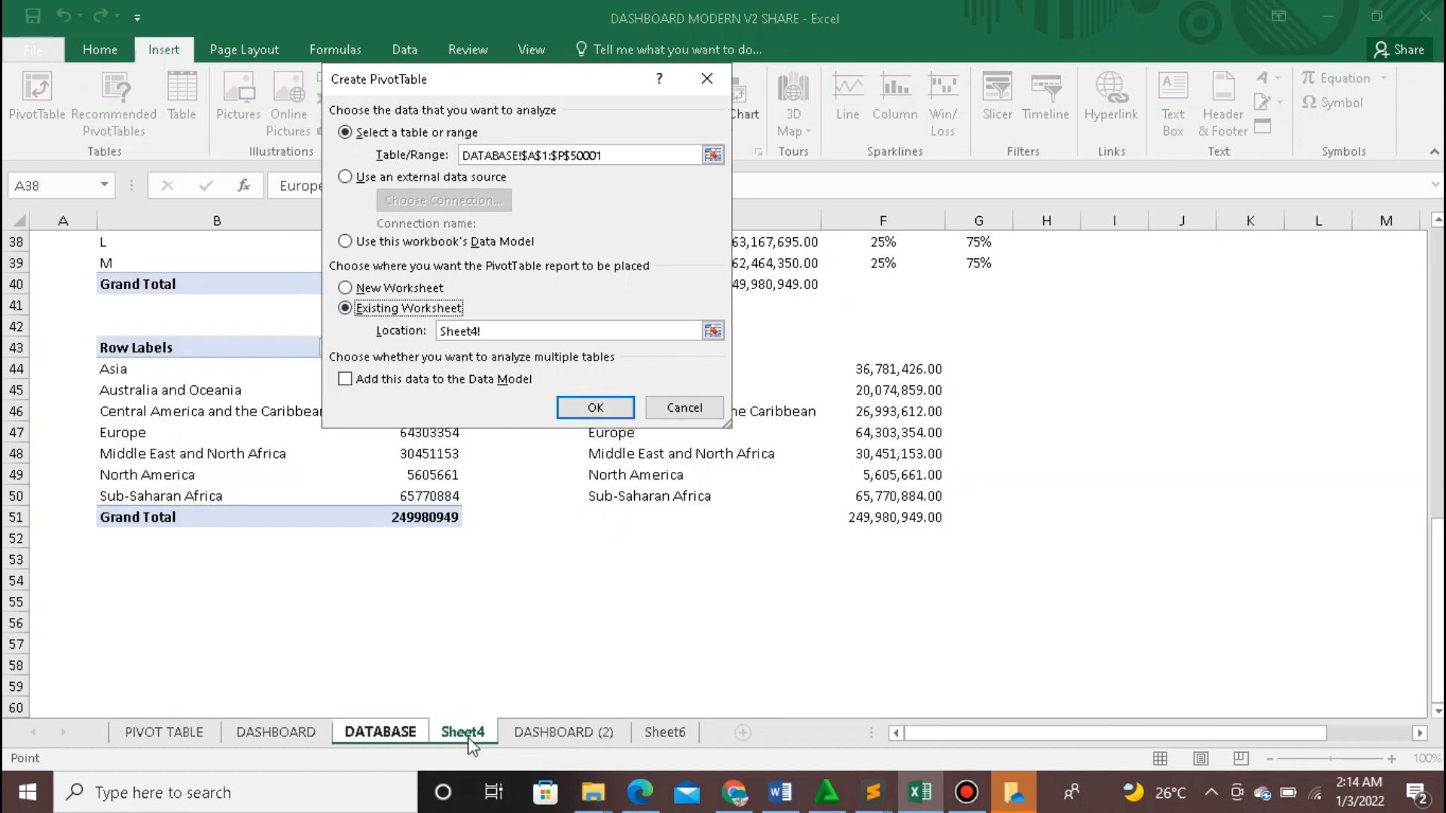
{"action": "left_click", "coordinate": [116, 579]}
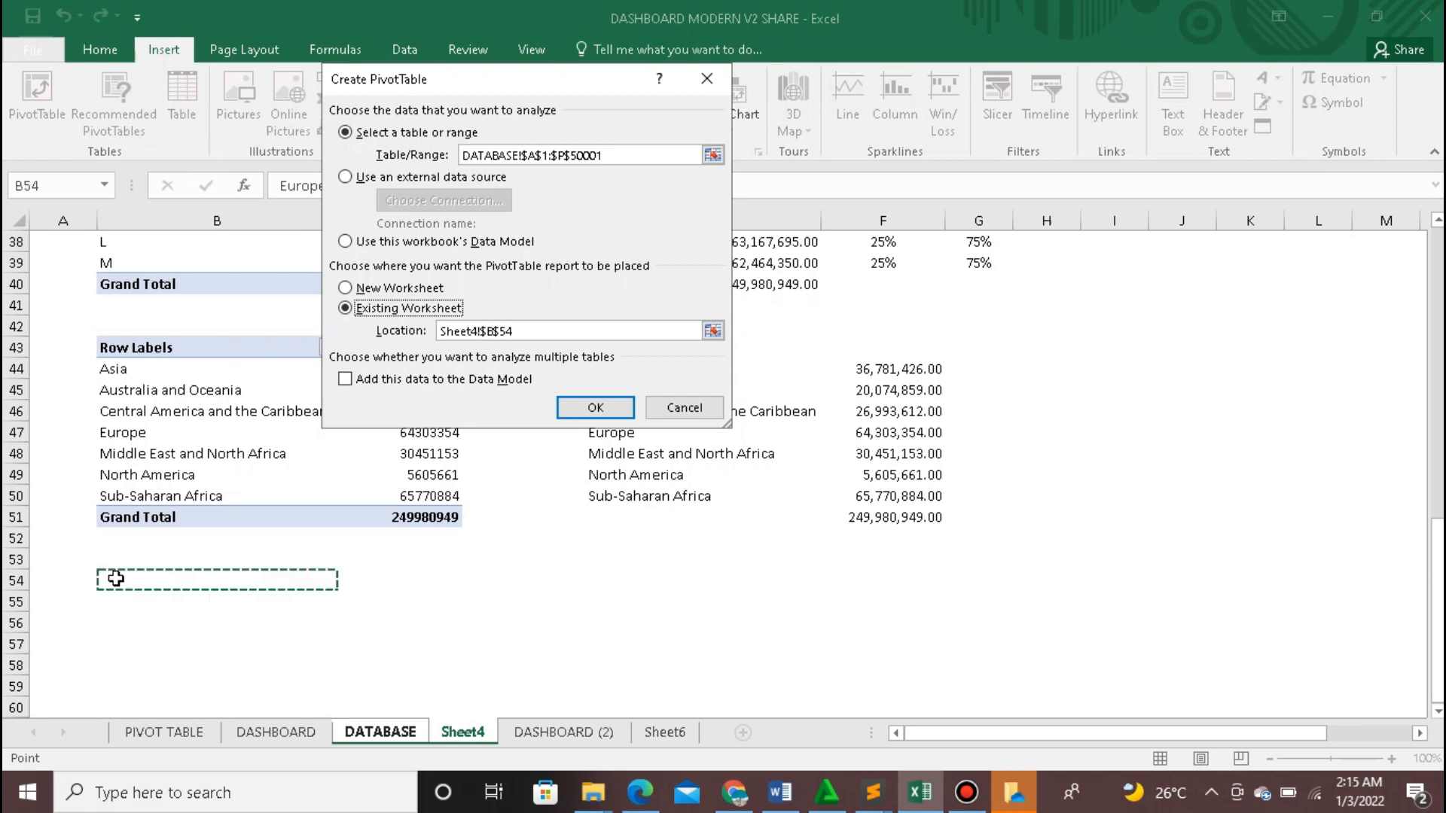
{"action": "left_click", "coordinate": [606, 410]}
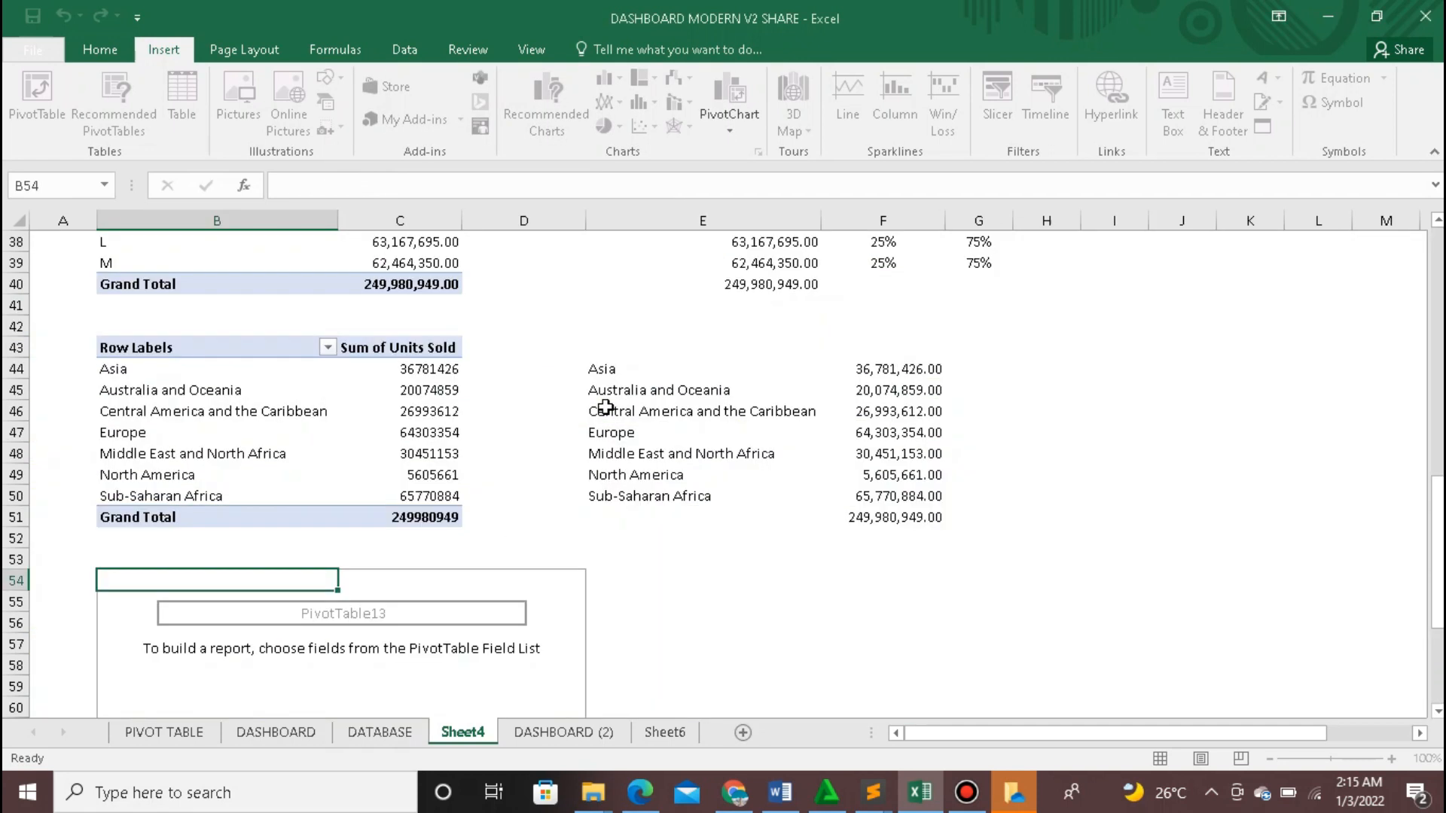
Step: Add Item Type to the rows and Units Sold to the values of the new PivotTable at B54
{"action": "scroll", "coordinate": [348, 559], "scroll_direction": "down", "scroll_amount": 5}
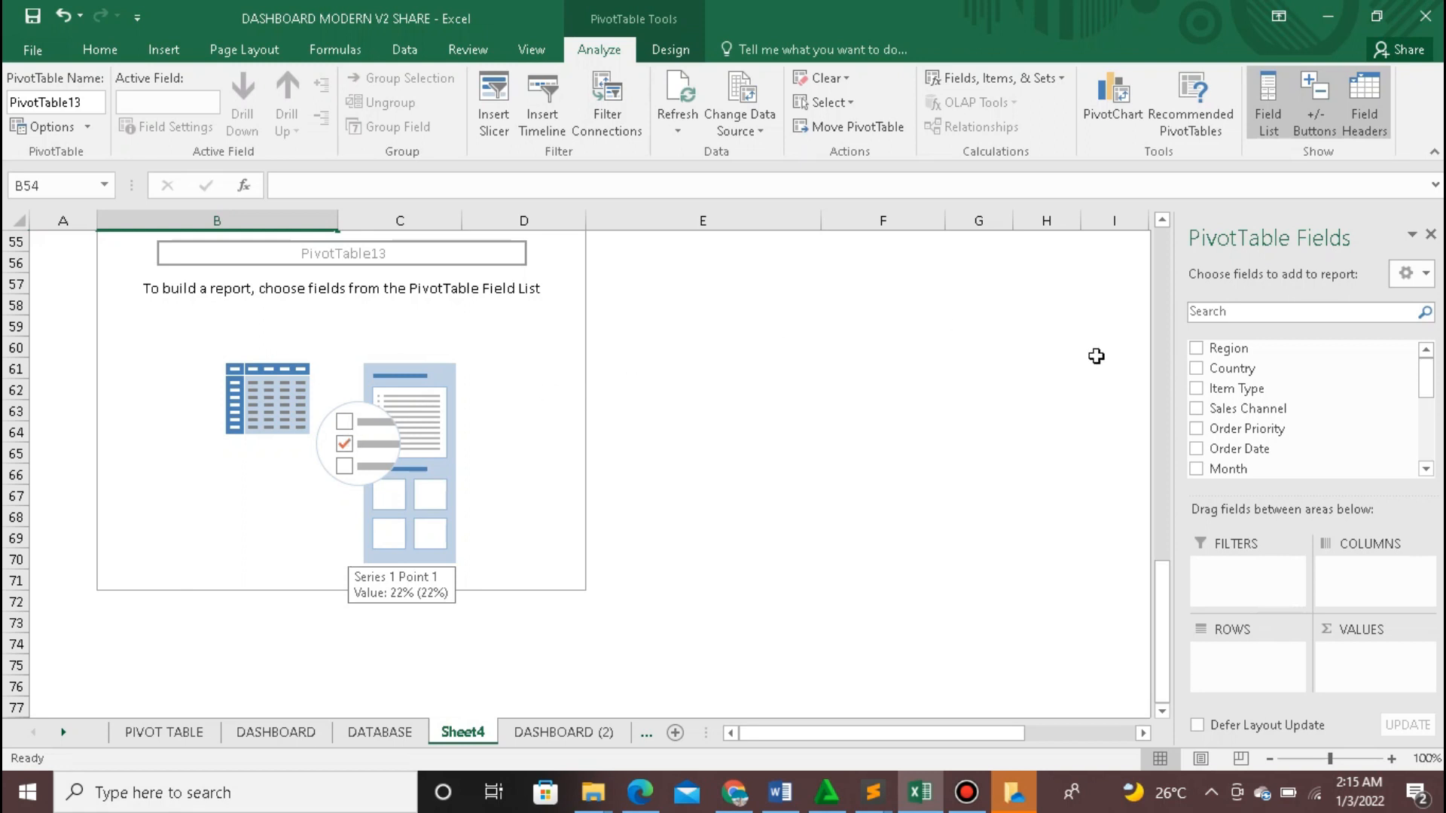
{"action": "left_click_drag", "start_coordinate": [1217, 394], "coordinate": [1244, 652]}
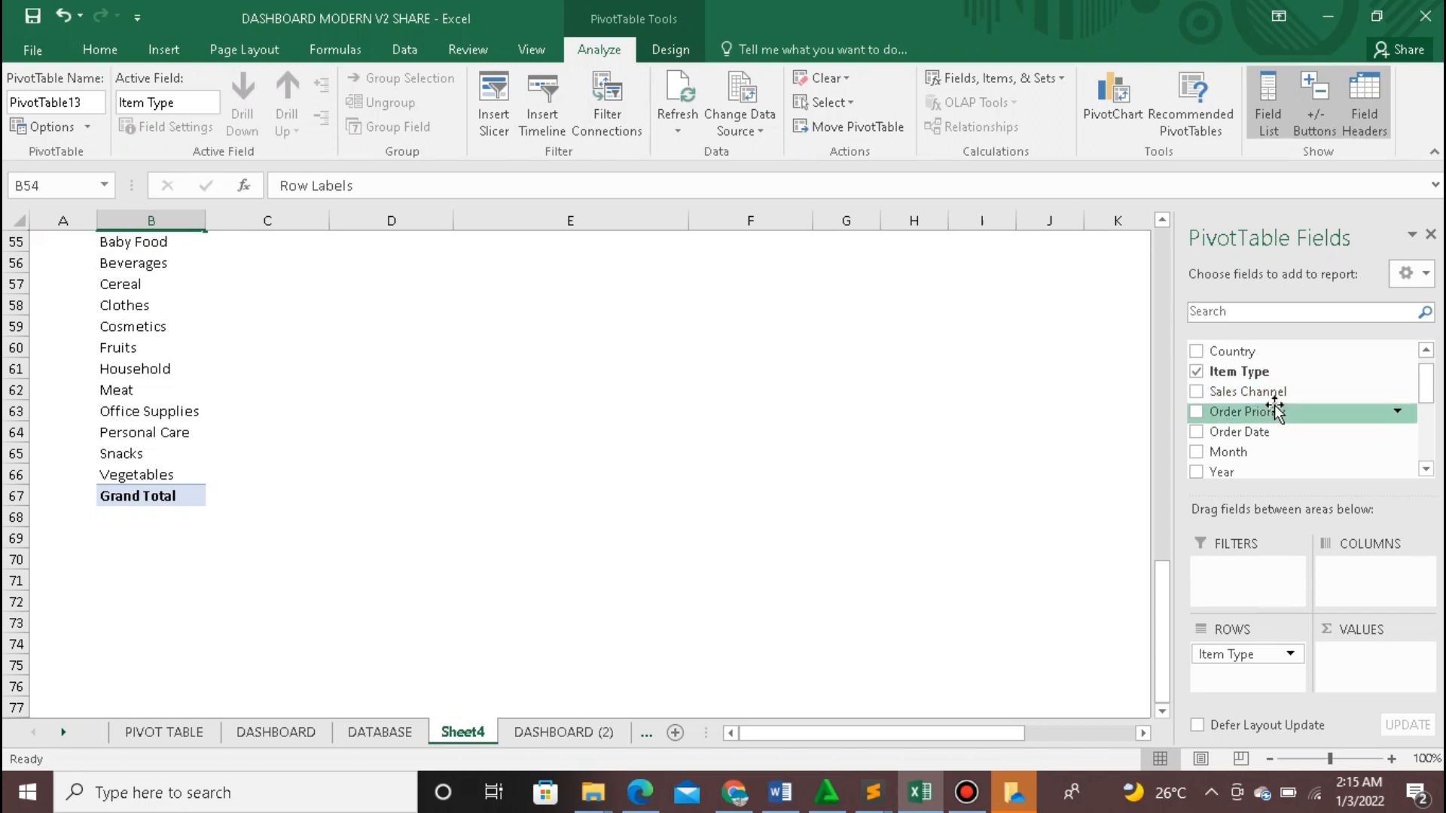
{"action": "left_click", "coordinate": [1426, 469]}
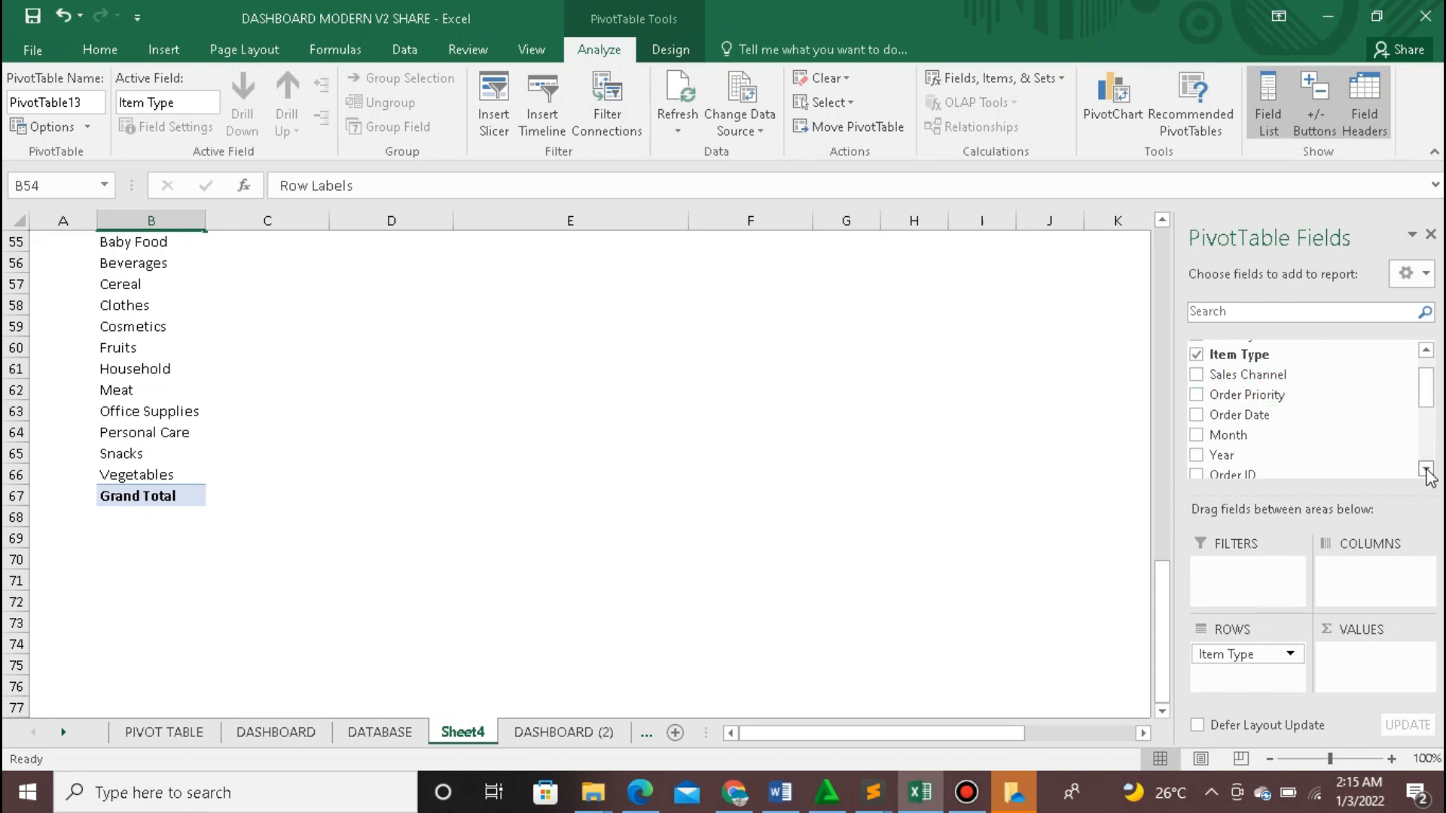
{"action": "left_click_drag", "start_coordinate": [1318, 449], "coordinate": [1378, 655]}
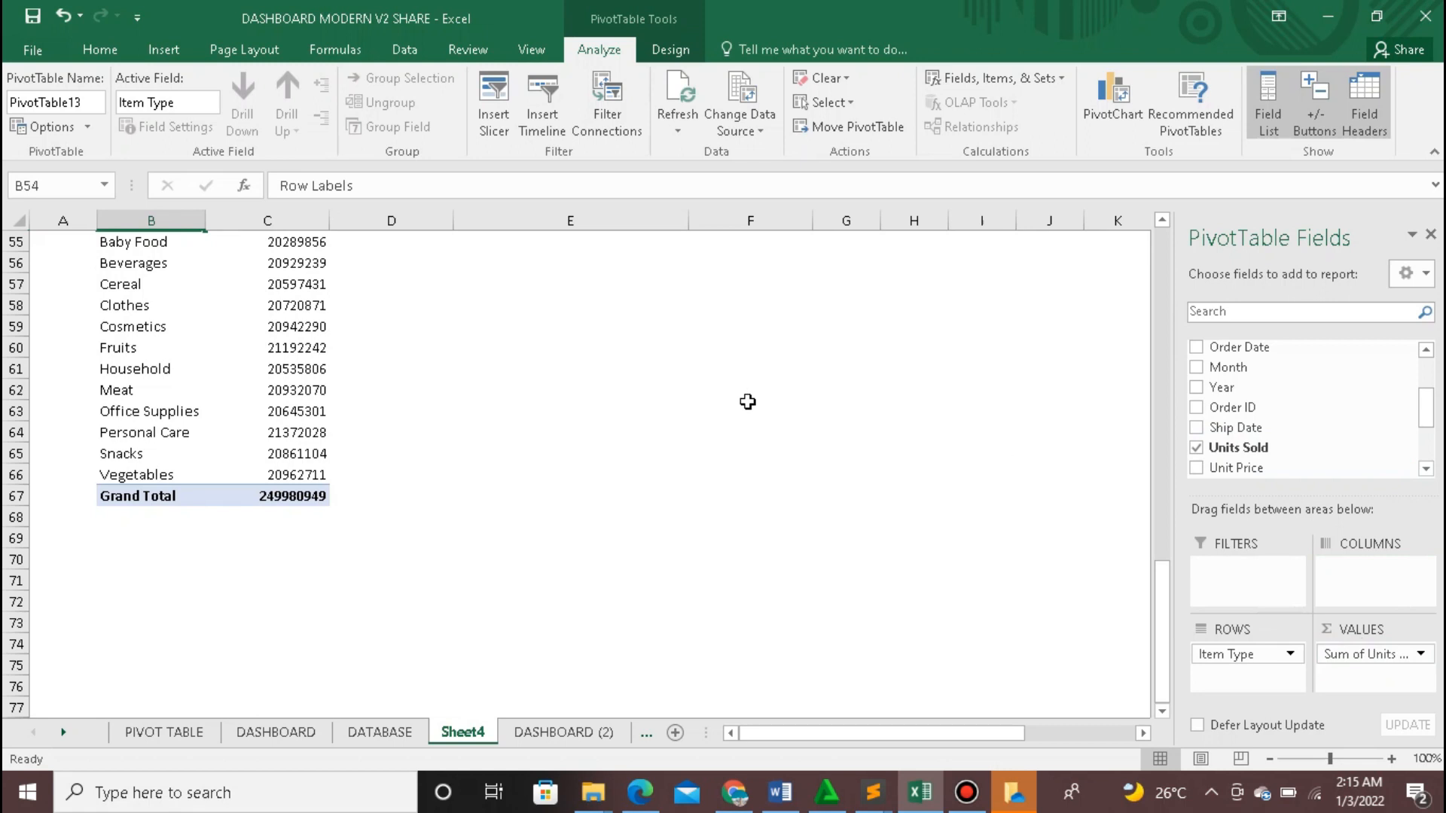
Step: Enter the formula =RANK(C55,$C$55:$C$66,0) in D55 to rank Baby Food by units sold
{"action": "scroll", "coordinate": [559, 403], "scroll_direction": "up", "scroll_amount": 3}
{"action": "scroll", "coordinate": [559, 403], "scroll_direction": "down", "scroll_amount": 1}
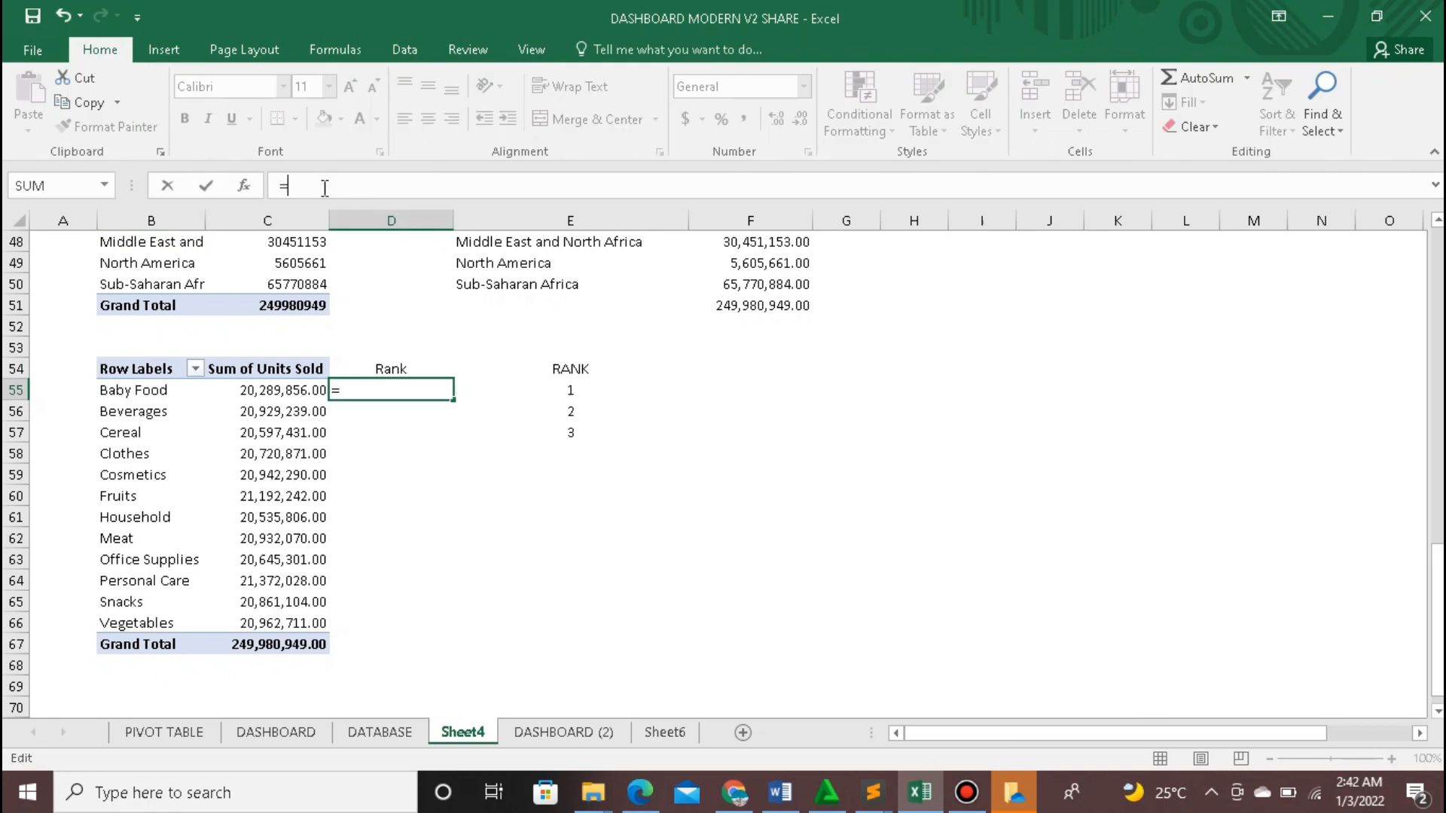
{"action": "type", "text": "R"}
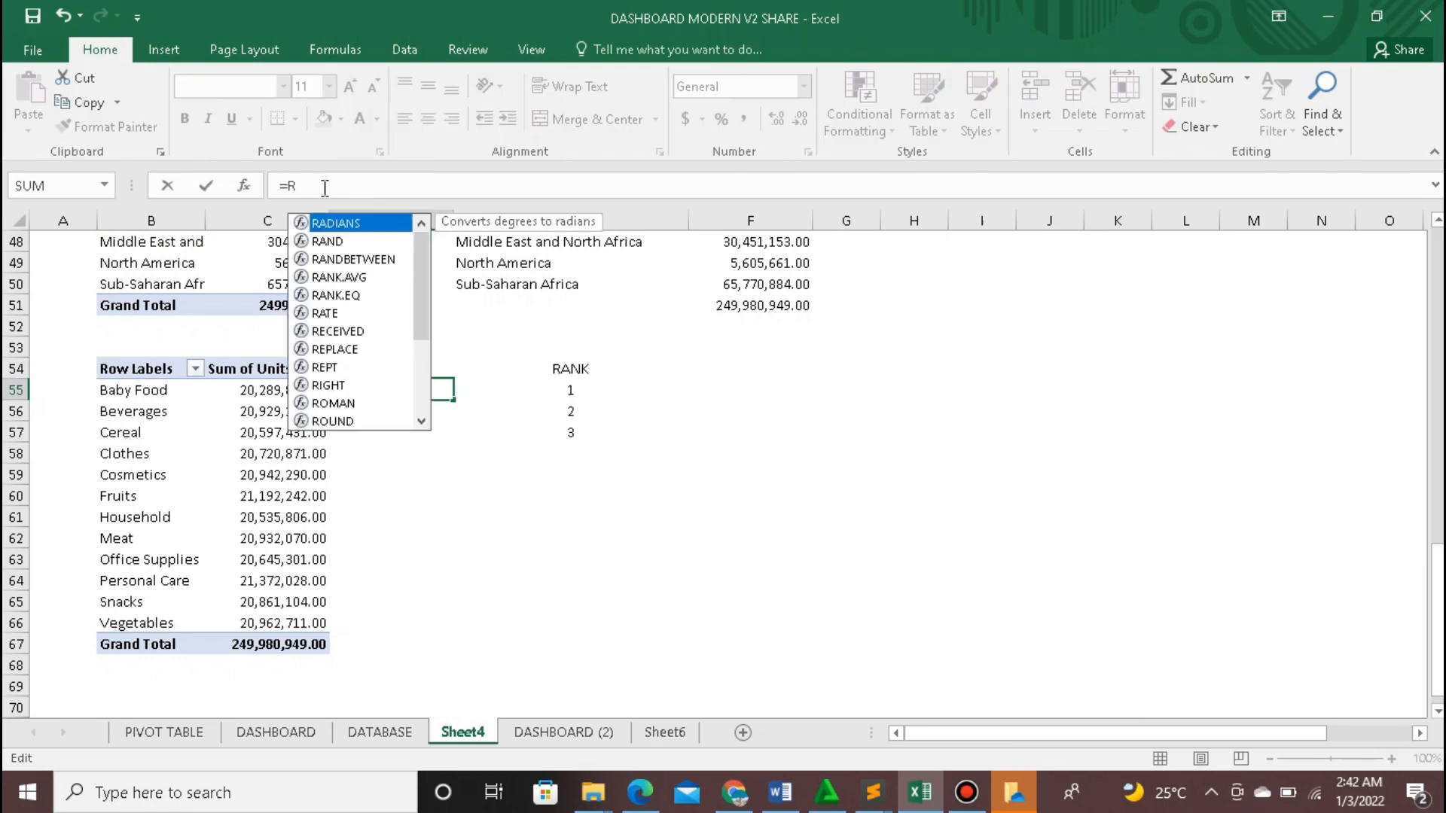
{"action": "type", "text": "ANK"}
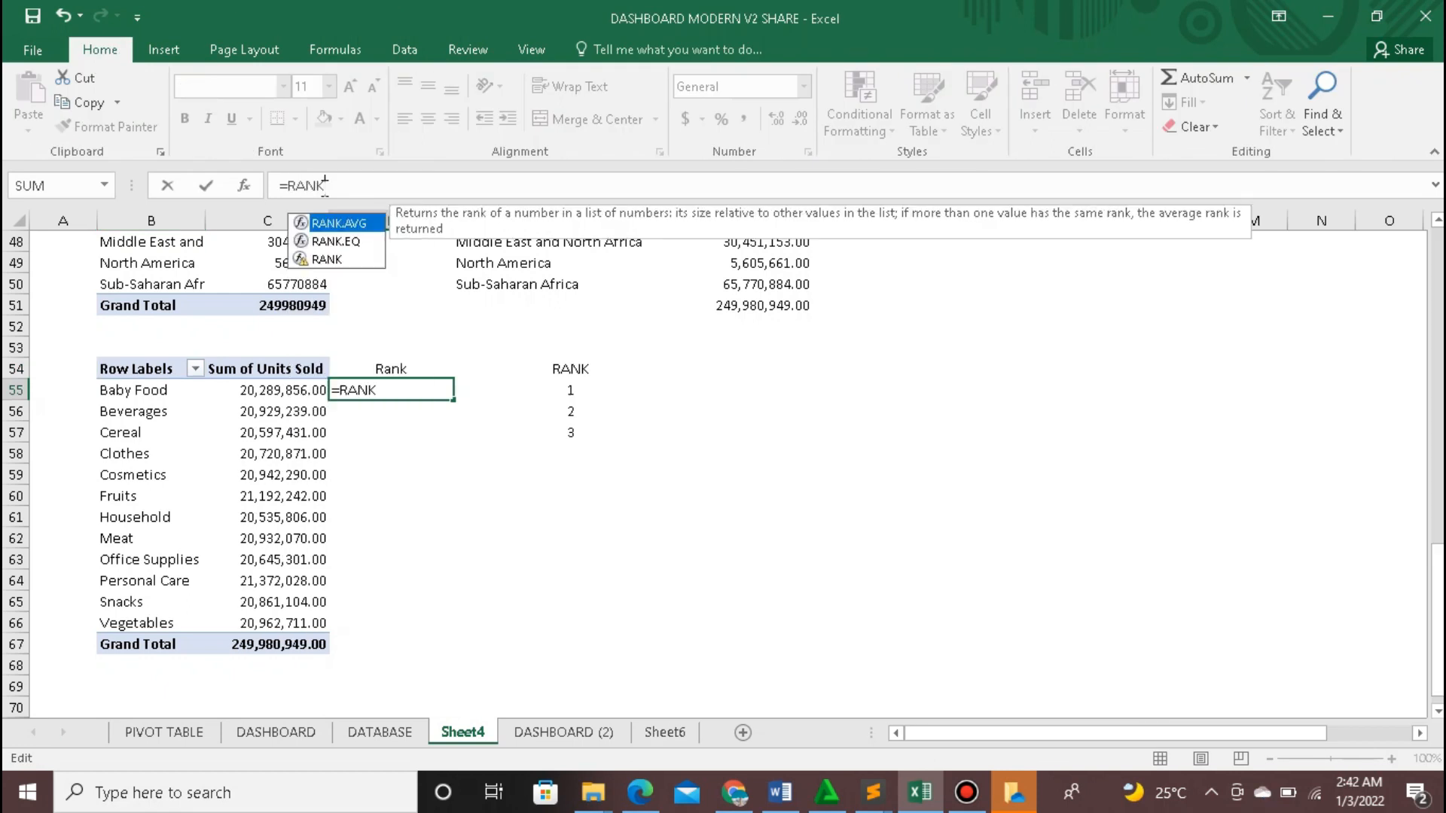
{"action": "type", "text": "("}
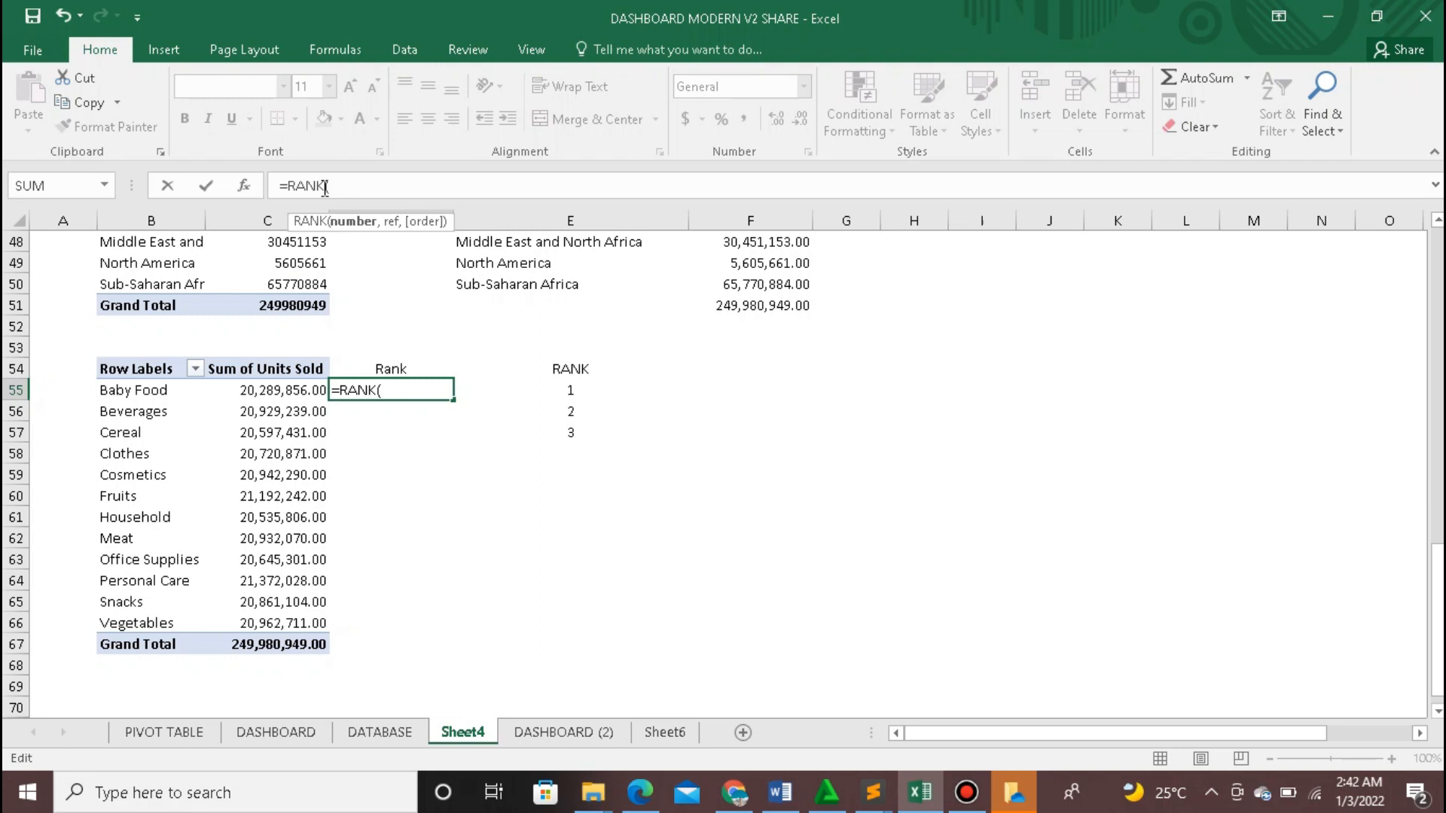
{"action": "type", "text": "C"}
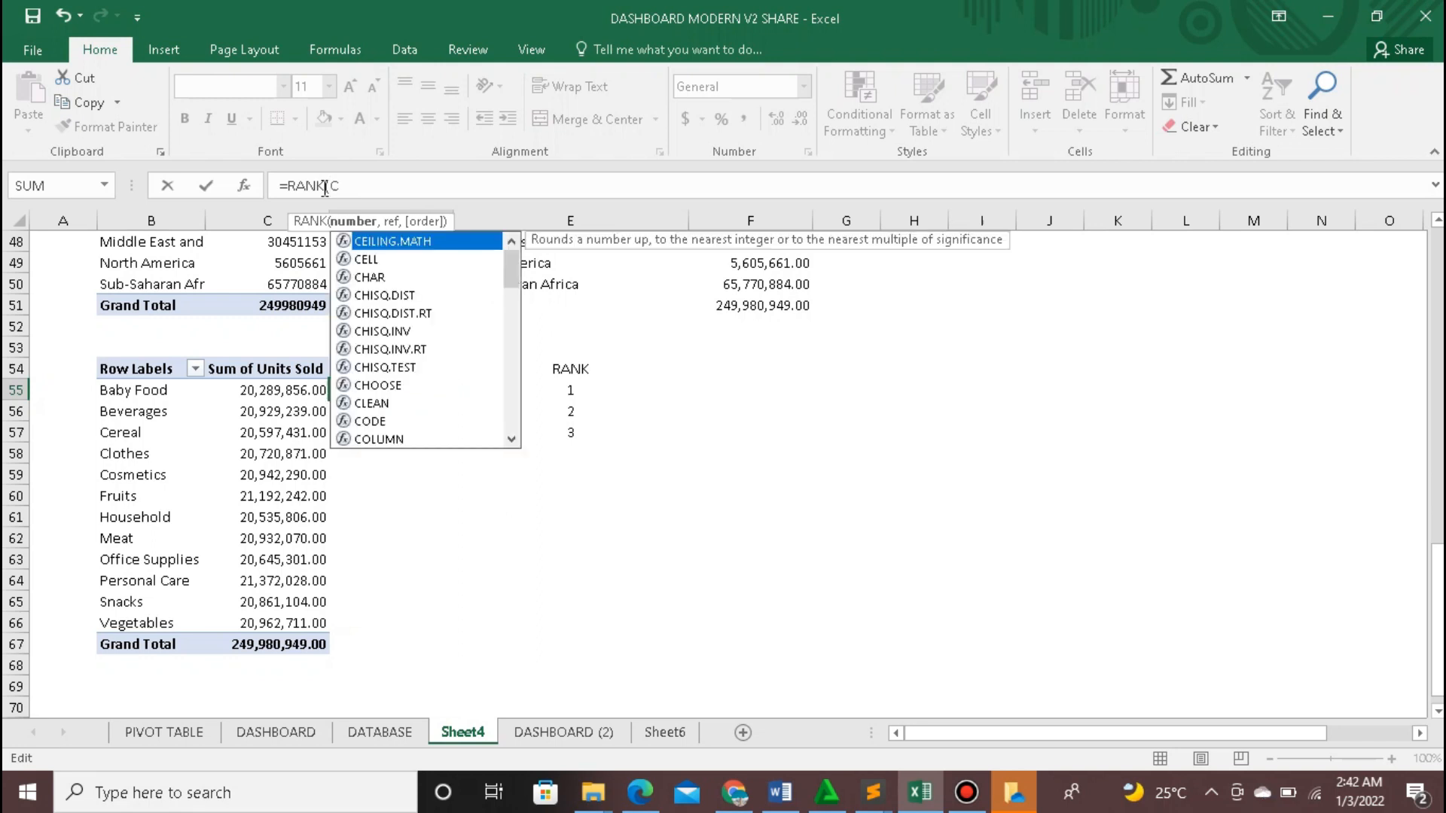
{"action": "type", "text": "55"}
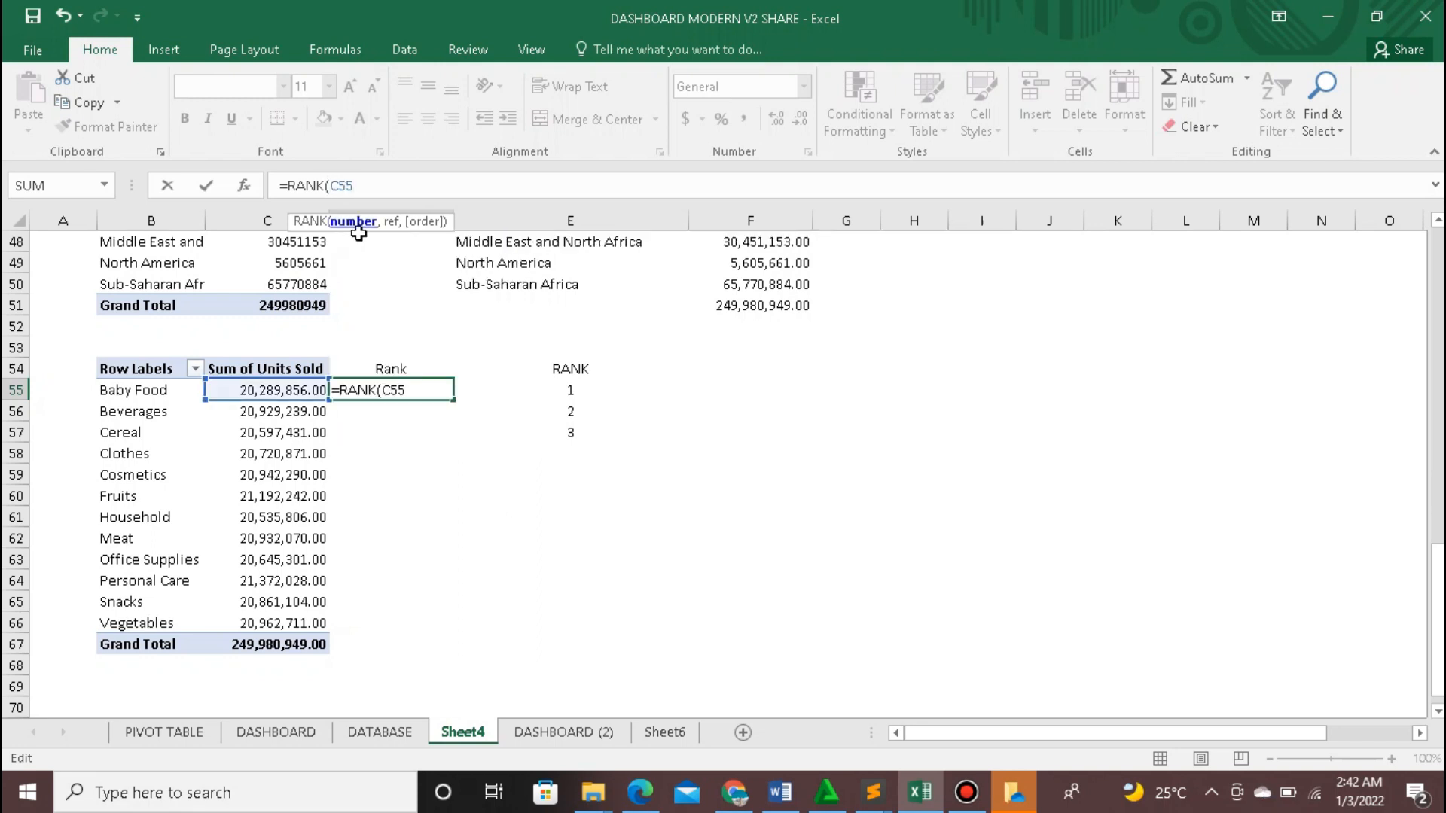
{"action": "type", "text": ","}
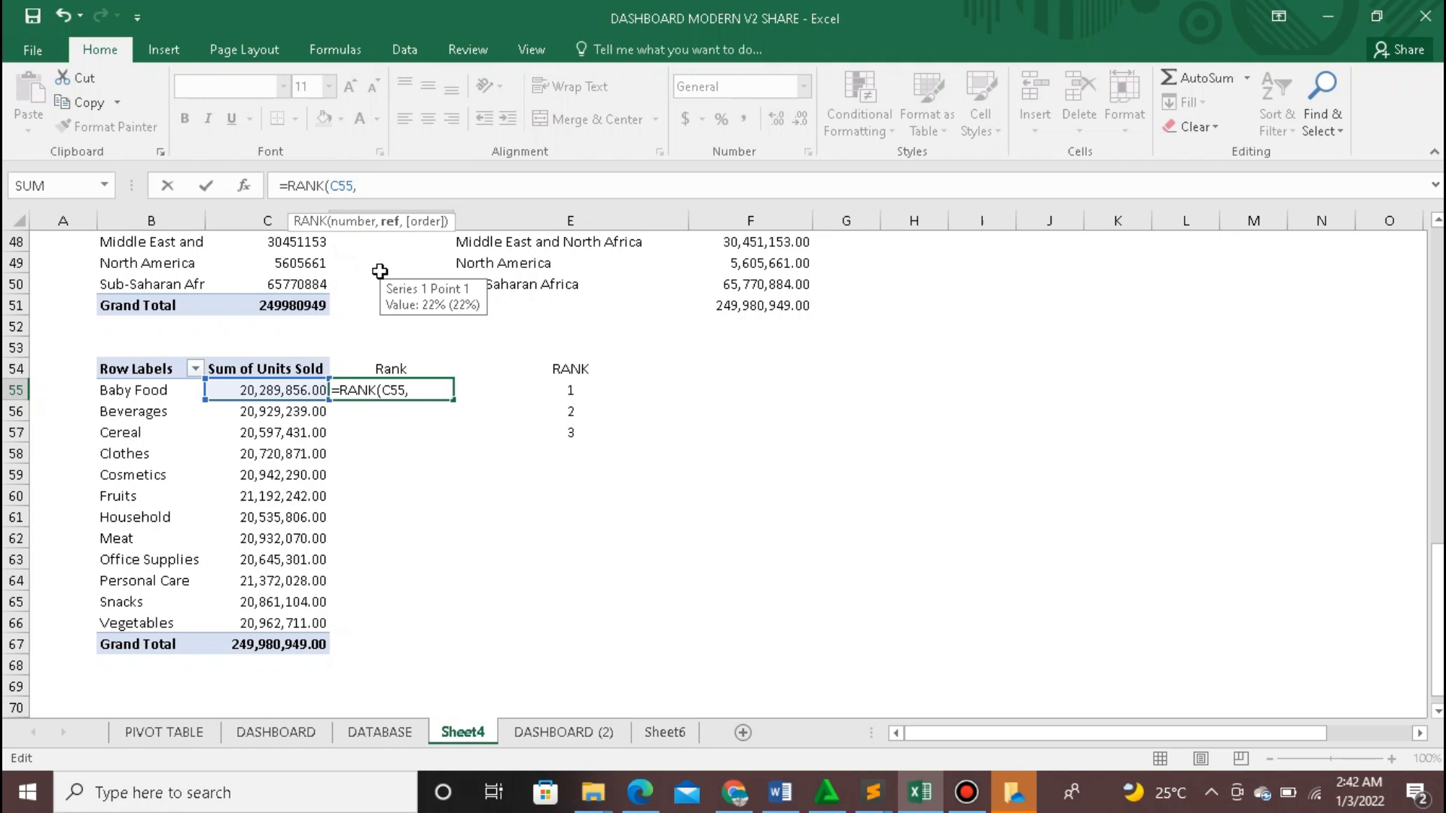
{"action": "left_click", "coordinate": [300, 390]}
{"action": "left_click_drag", "start_coordinate": [299, 391], "coordinate": [307, 622]}
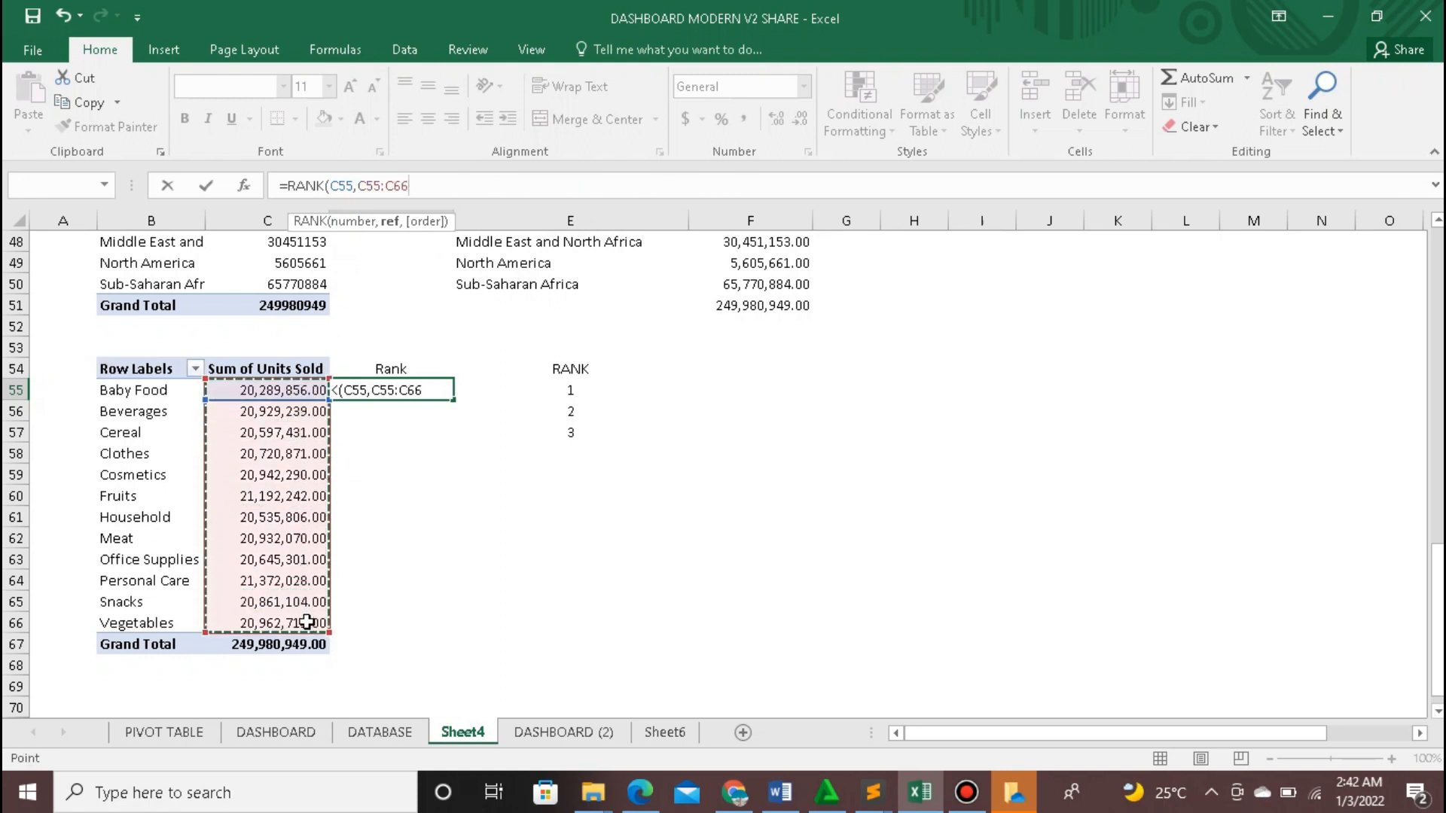
{"action": "key", "text": "F4"}
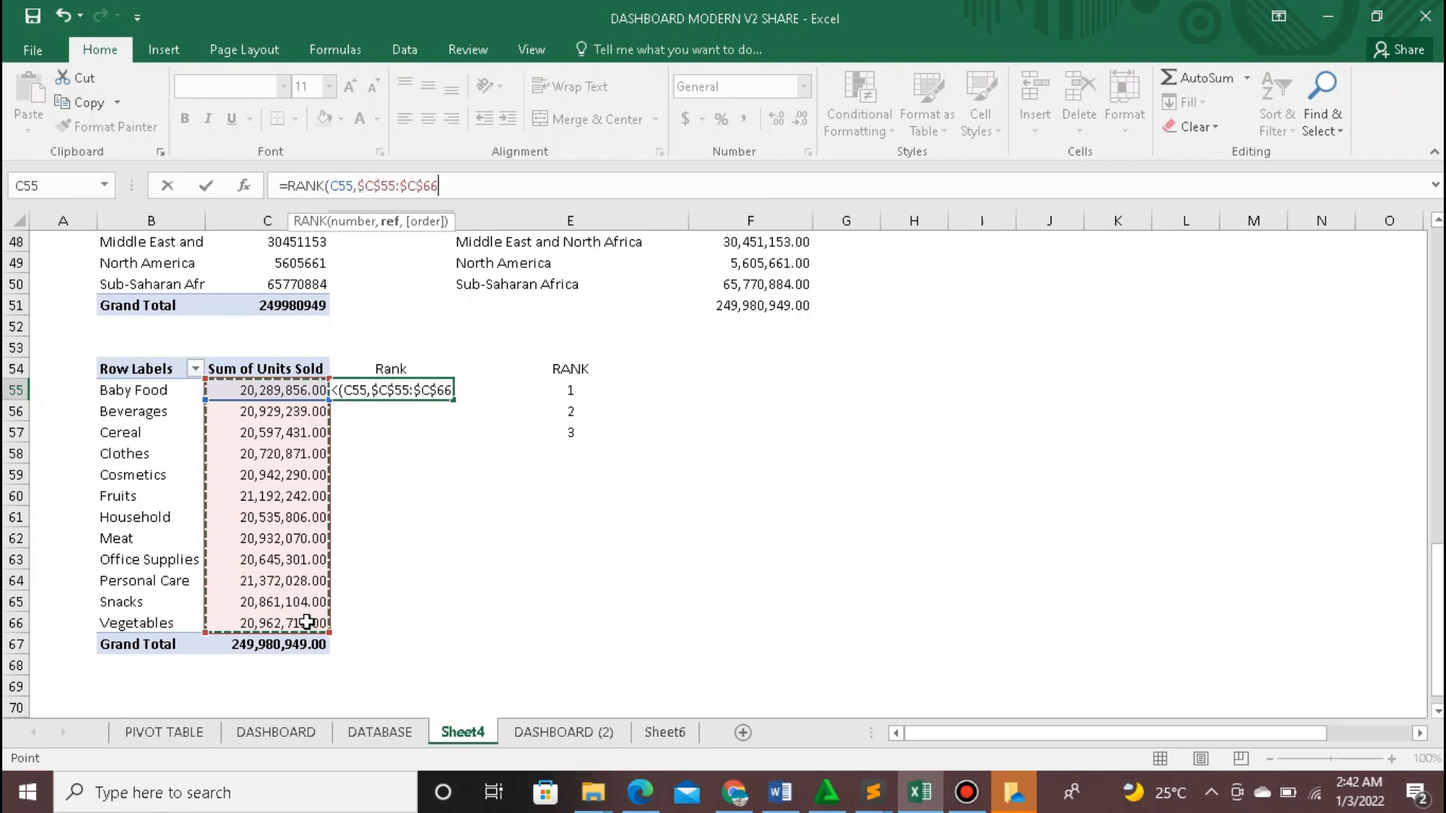
{"action": "type", "text": ",0)"}
{"action": "key", "text": "Return"}
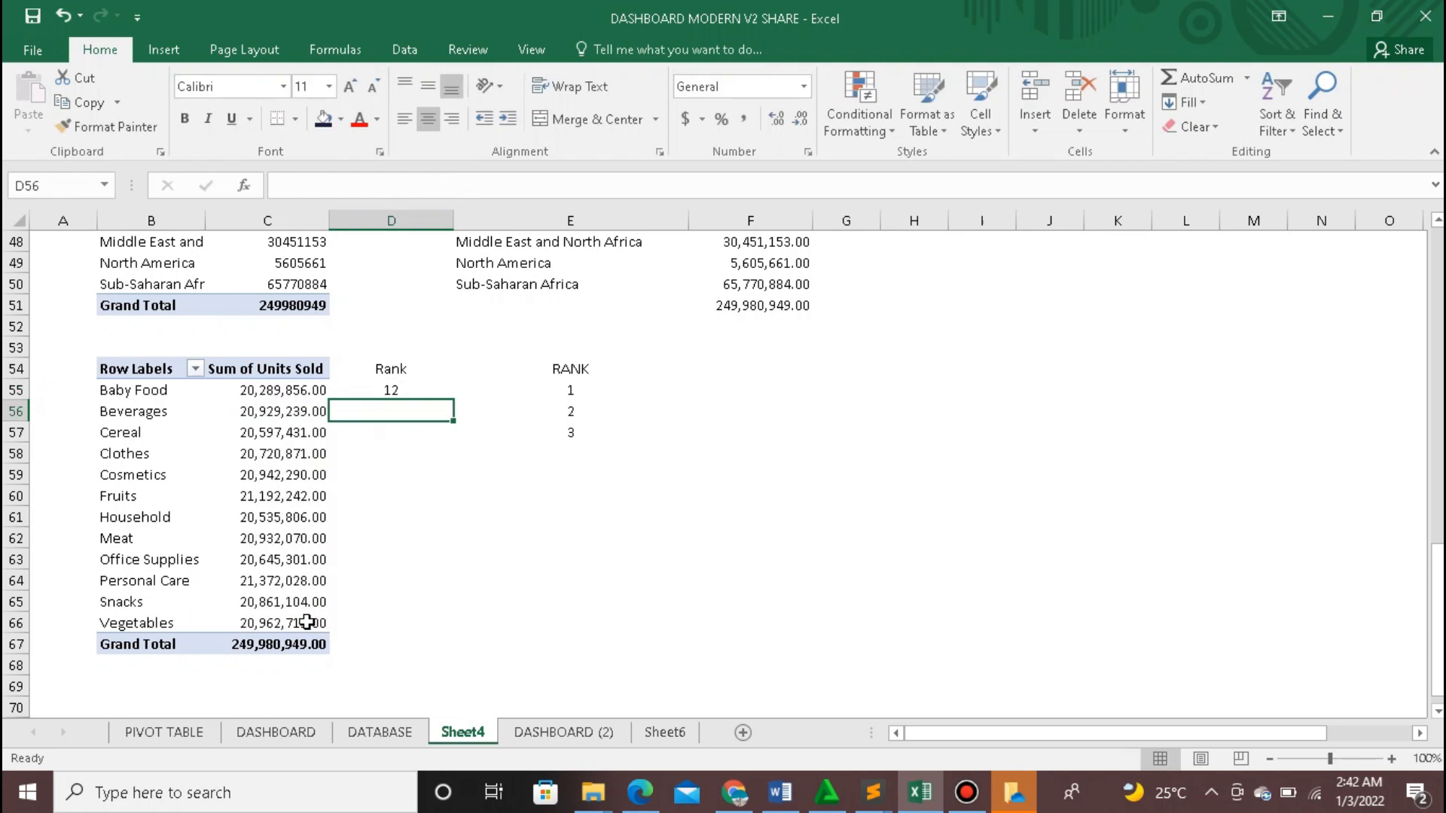
Step: Fill the rank formula from D55 down to D66 for all item types
{"action": "left_click", "coordinate": [373, 391]}
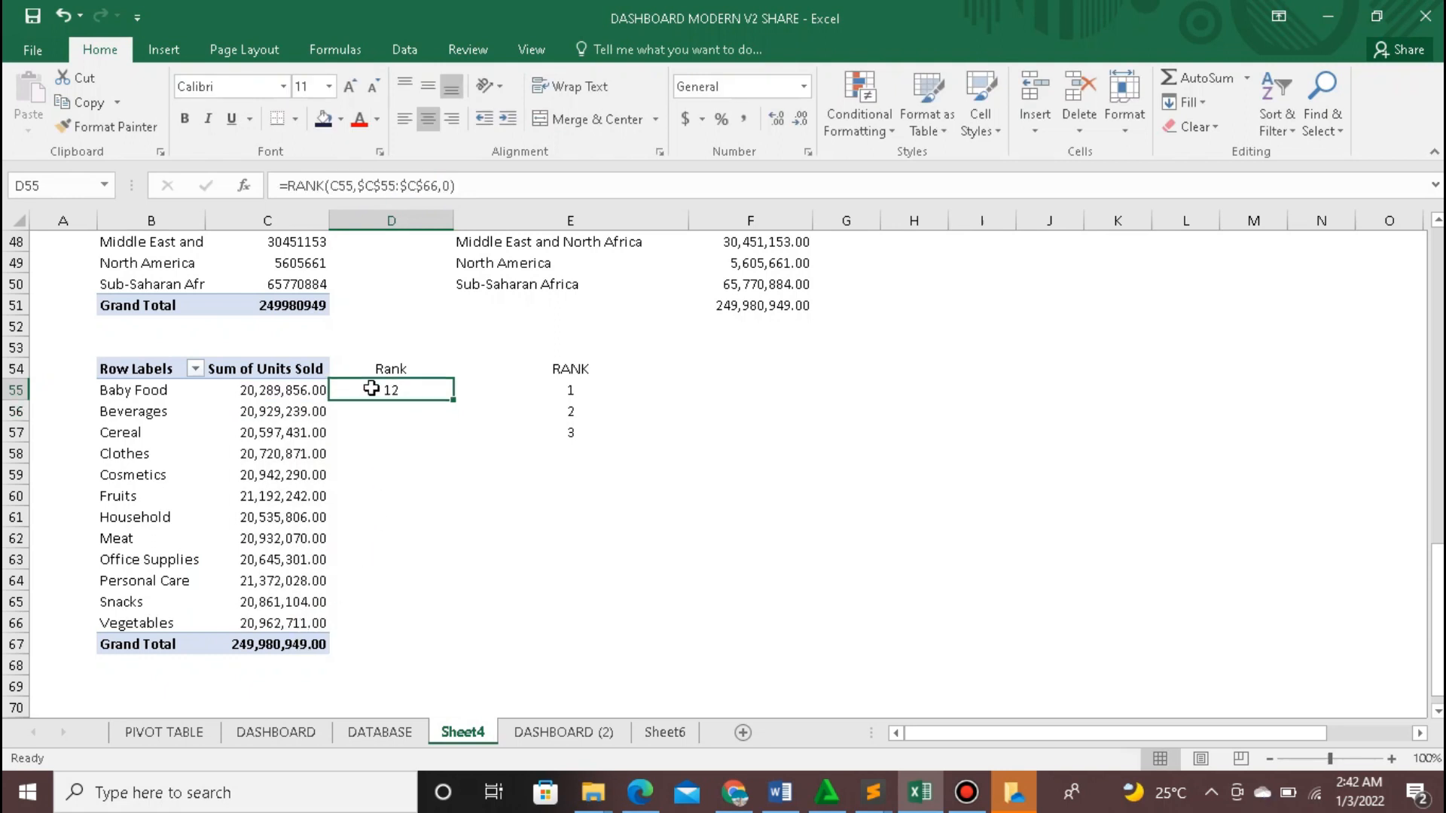
{"action": "left_click_drag", "start_coordinate": [454, 400], "coordinate": [426, 625]}
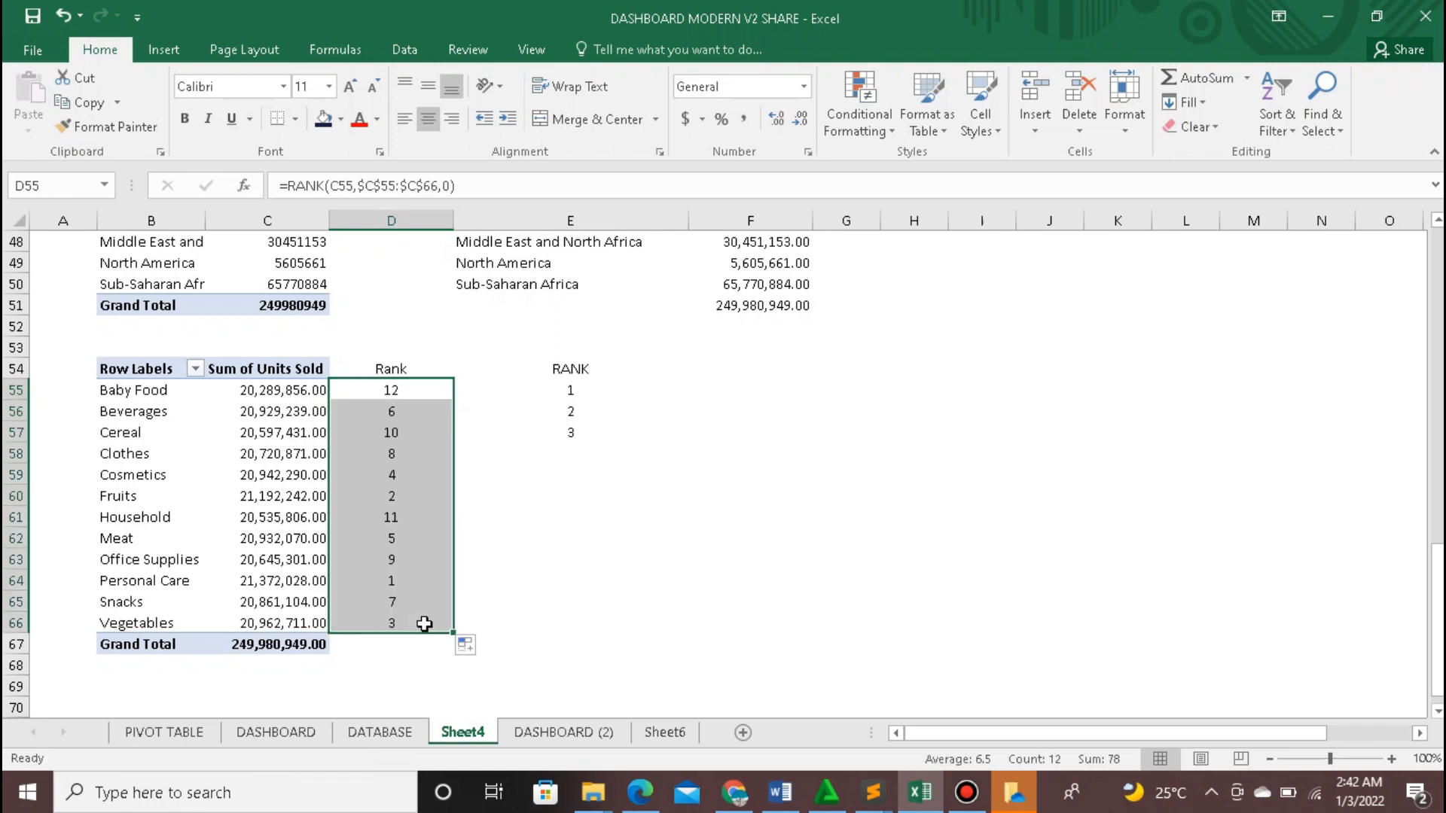
{"action": "left_click", "coordinate": [515, 558]}
Step: Build an INDEX and MATCH formula in F55 that returns the item for rank 1 from $B$55:$B$66
{"action": "left_click", "coordinate": [691, 378]}
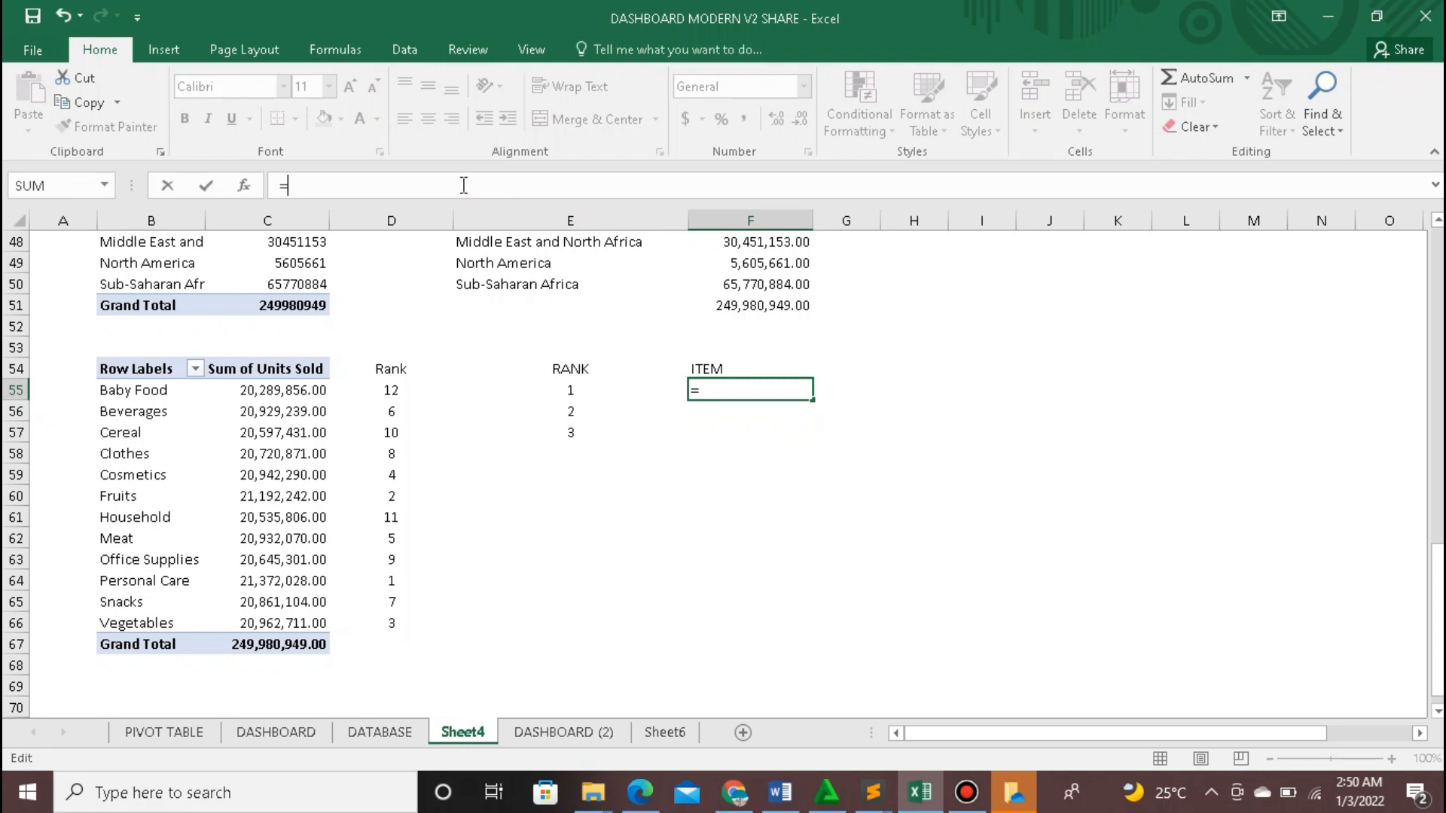
{"action": "type", "text": "INDE"}
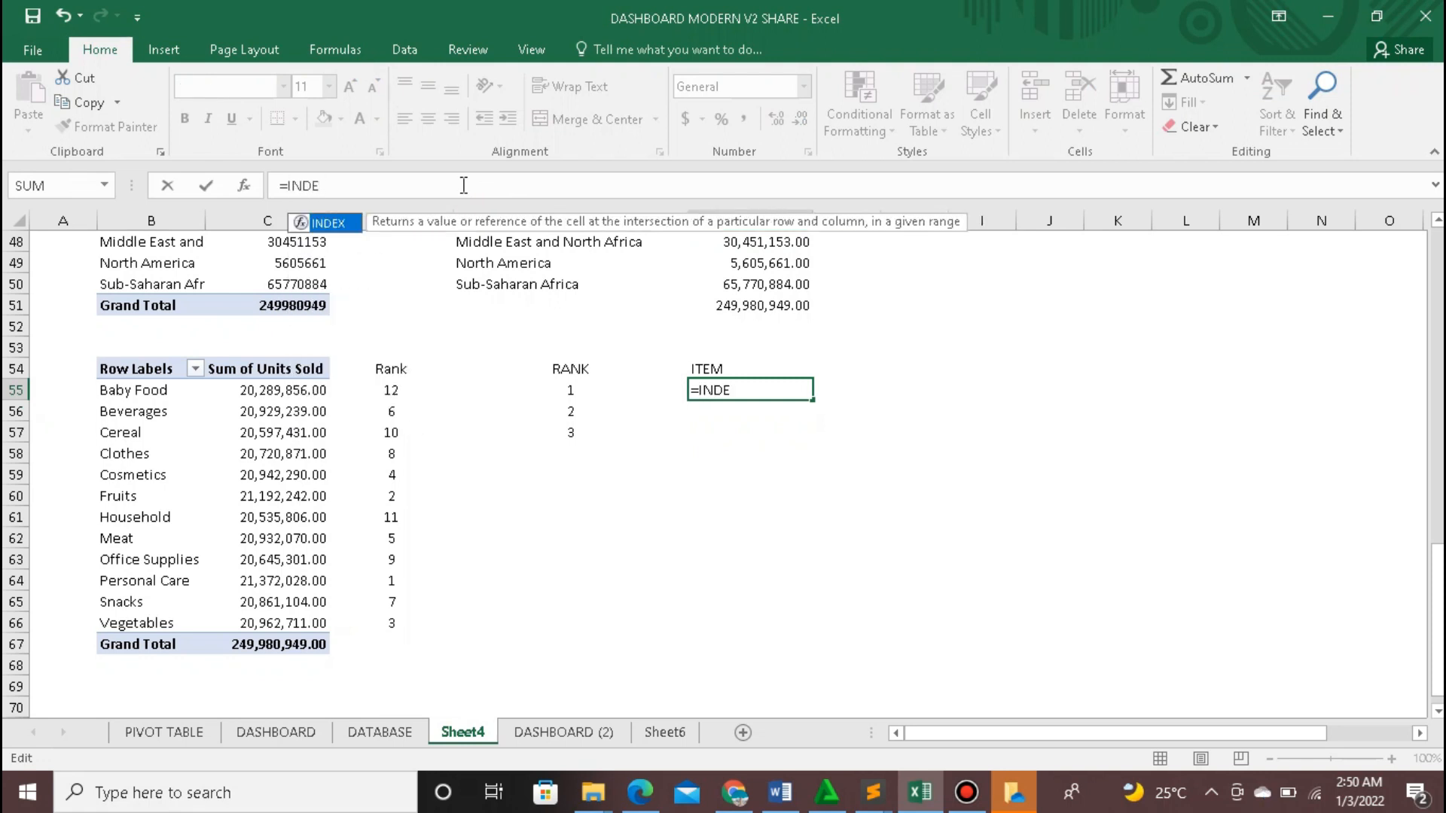
{"action": "type", "text": "X("}
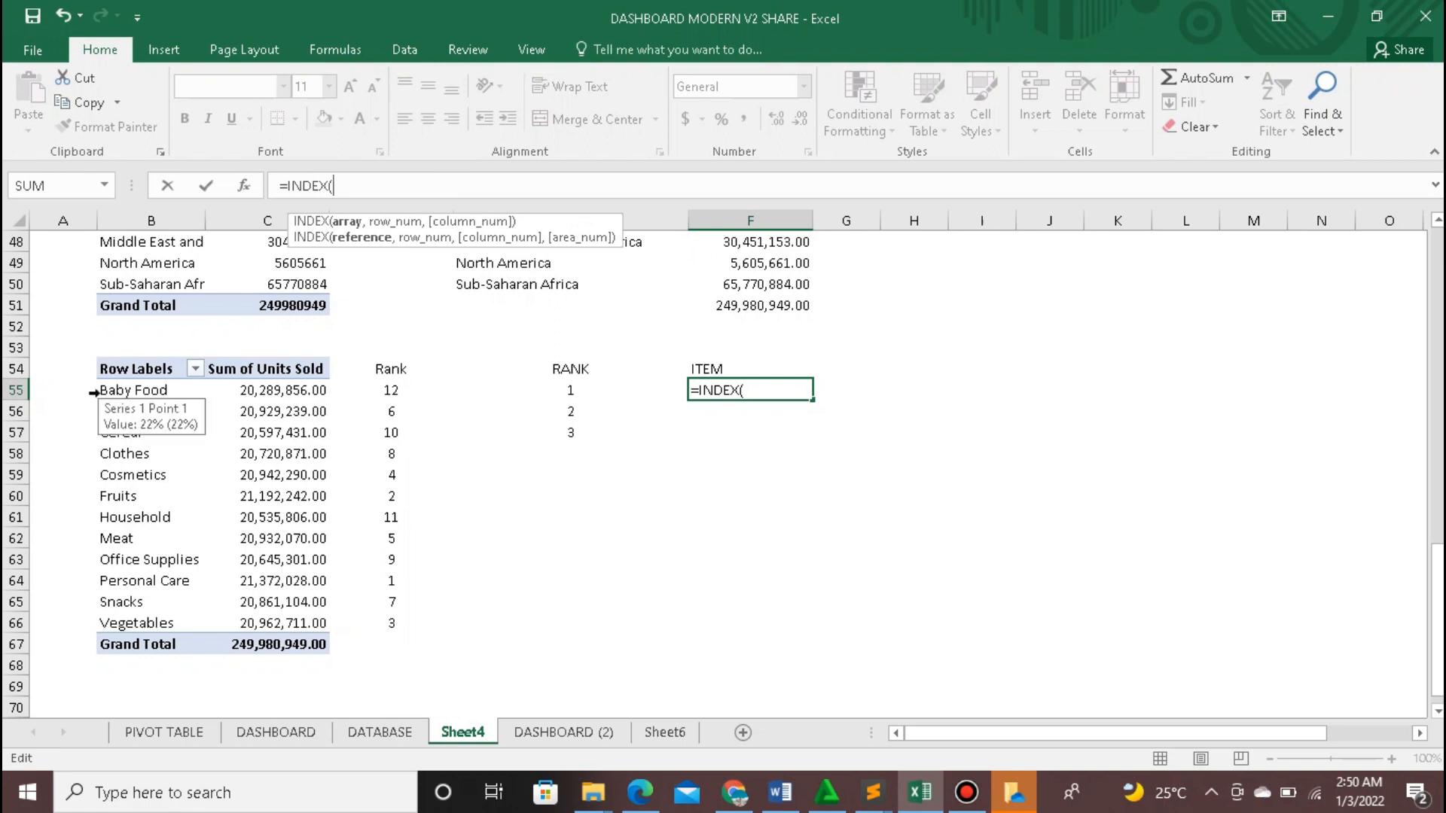
{"action": "left_click_drag", "start_coordinate": [156, 390], "coordinate": [166, 621]}
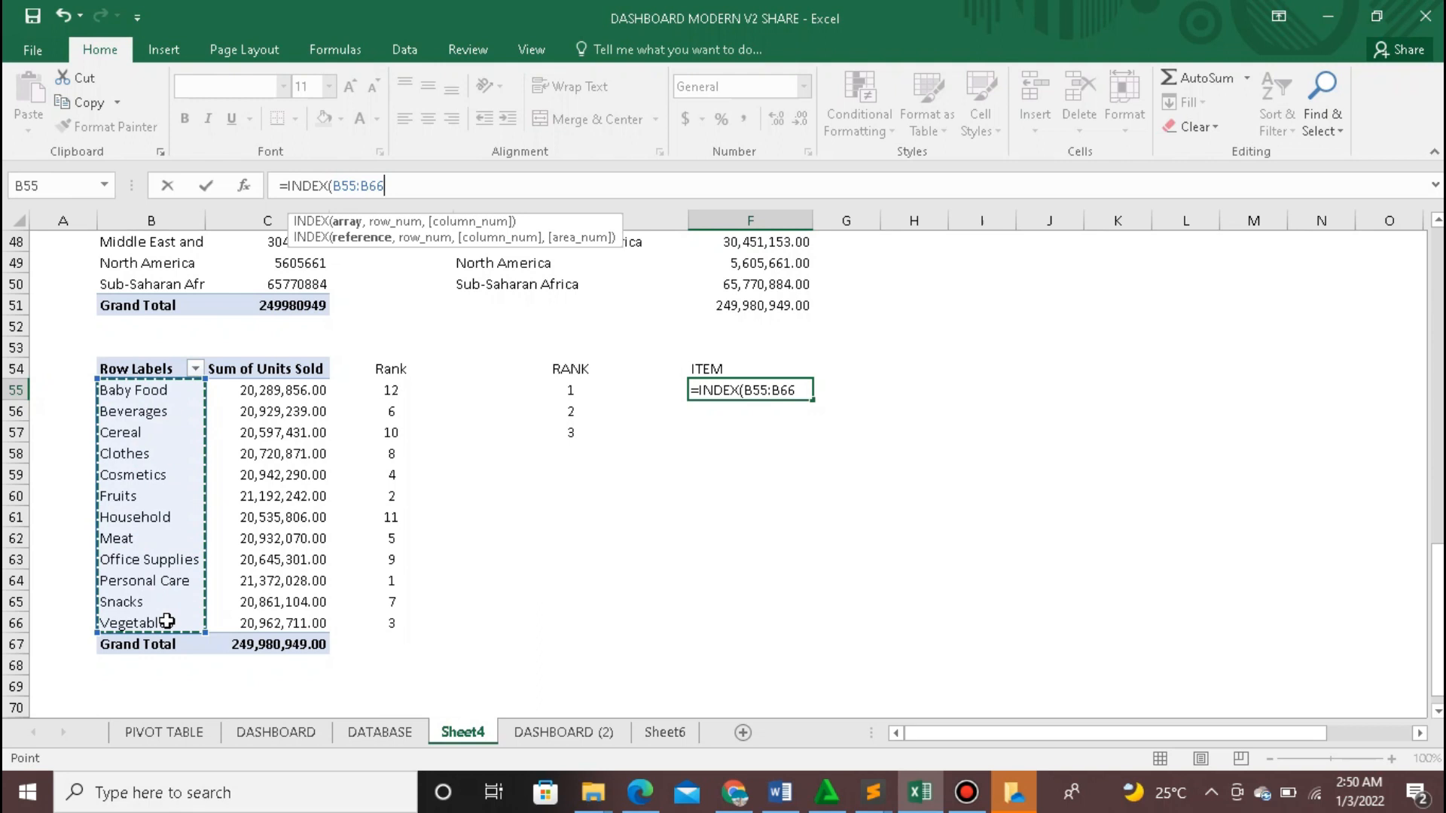
{"action": "key", "text": "F4"}
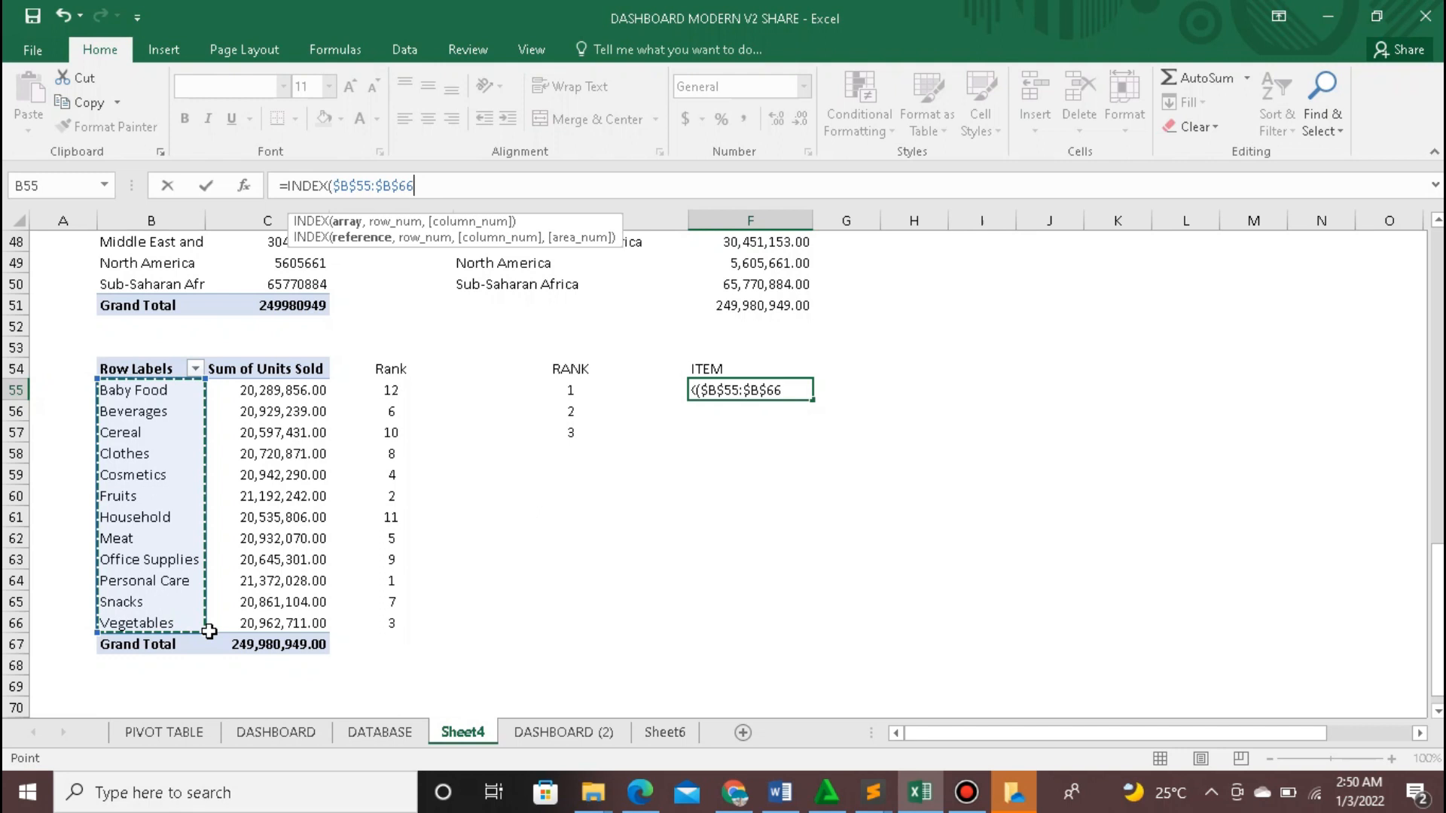
{"action": "type", "text": ",MATCH"}
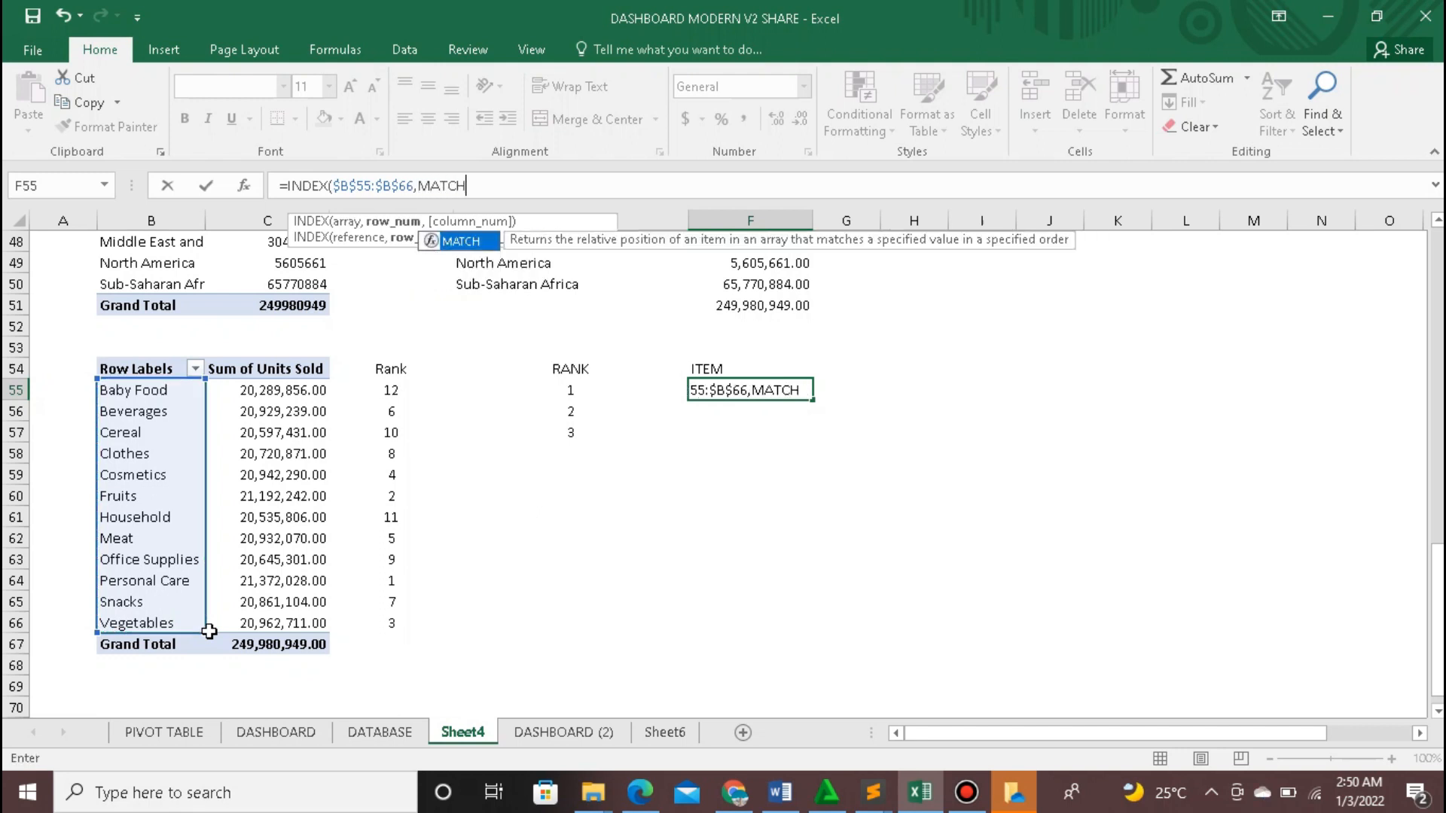
{"action": "type", "text": ","}
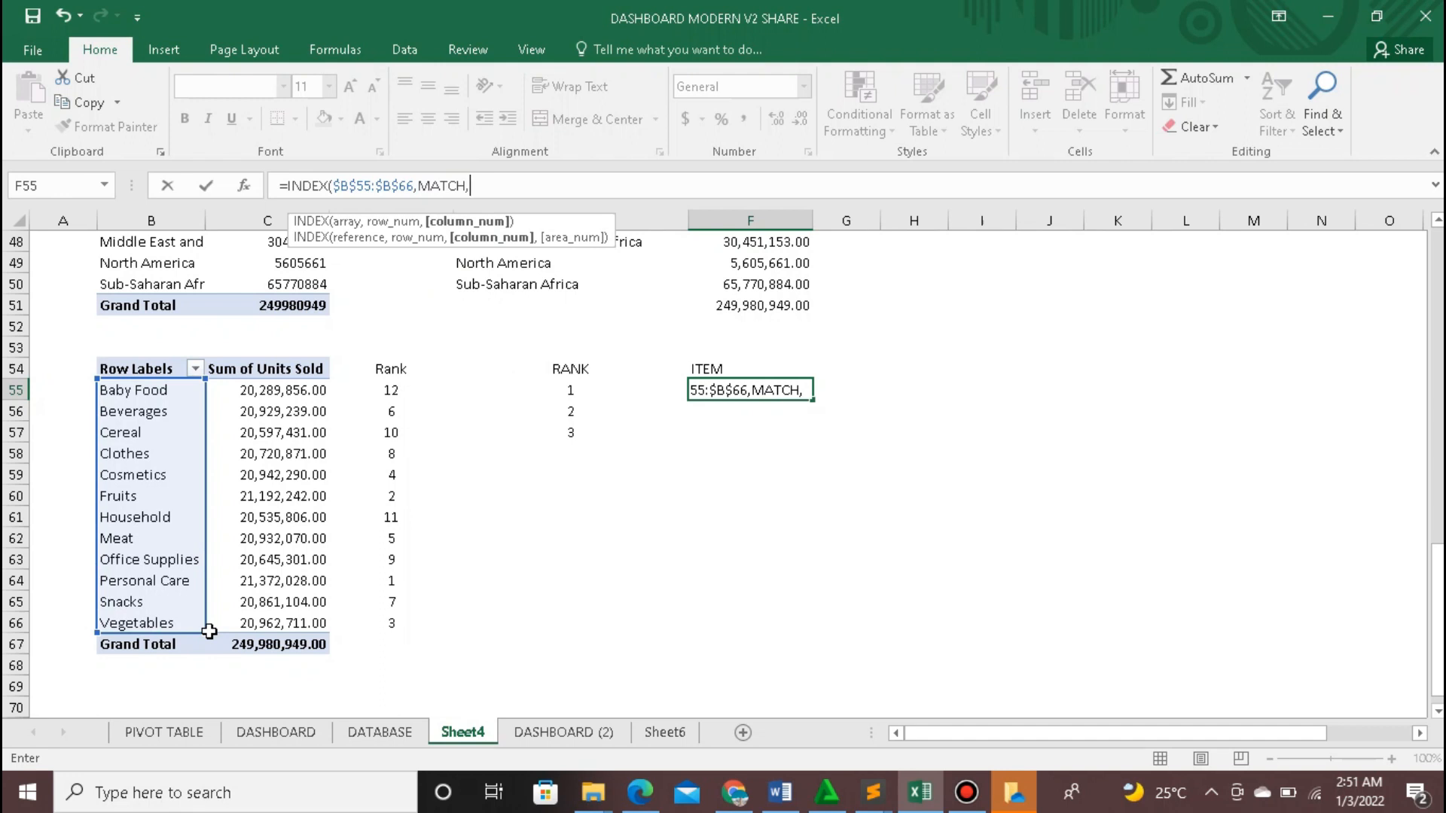
{"action": "key", "text": "BackSpace"}
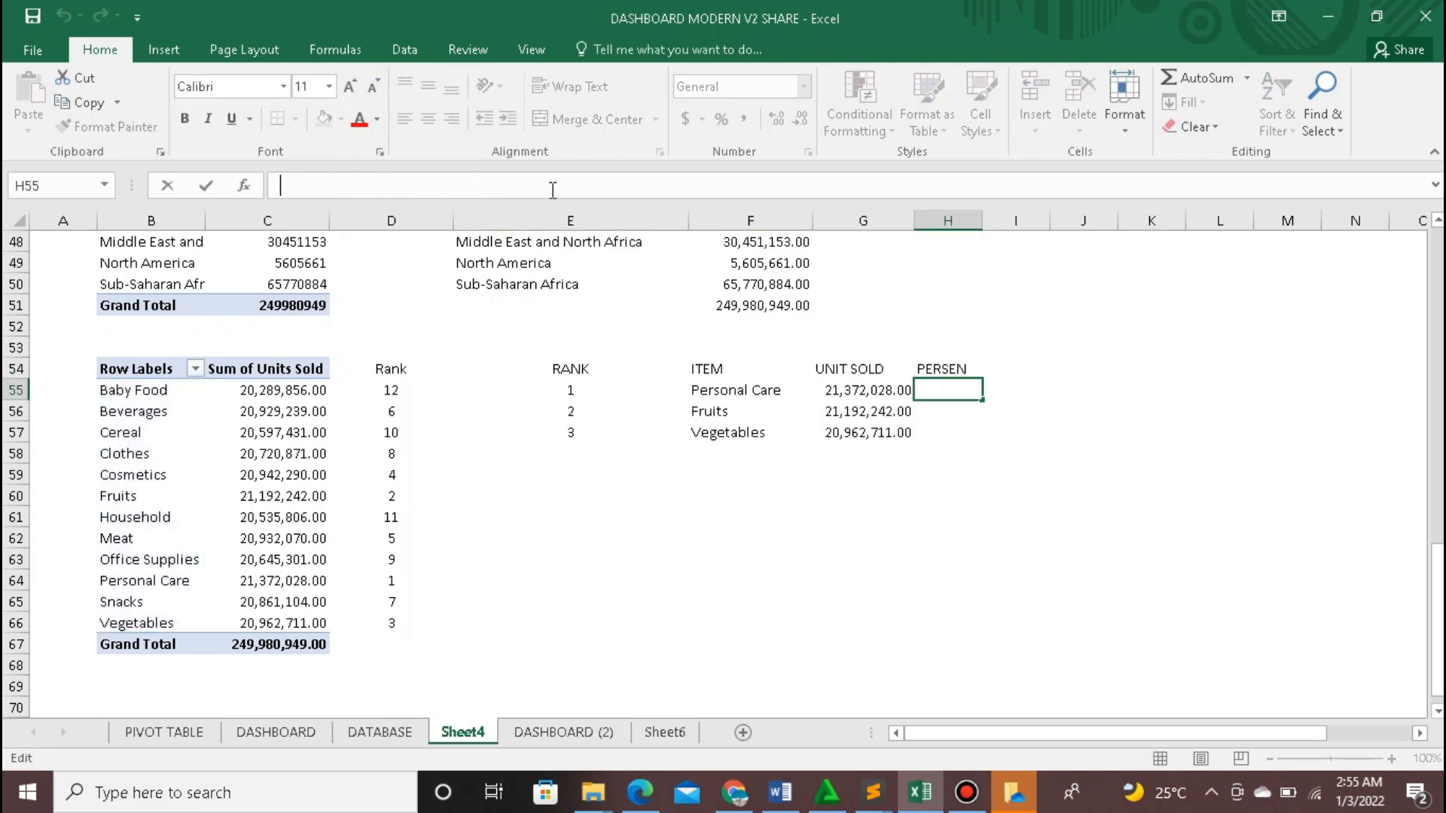
Step: Calculate the Personal Care percentage in H55 by dividing G55 by the item PivotTable's grand total of units sold
{"action": "type", "text": "="}
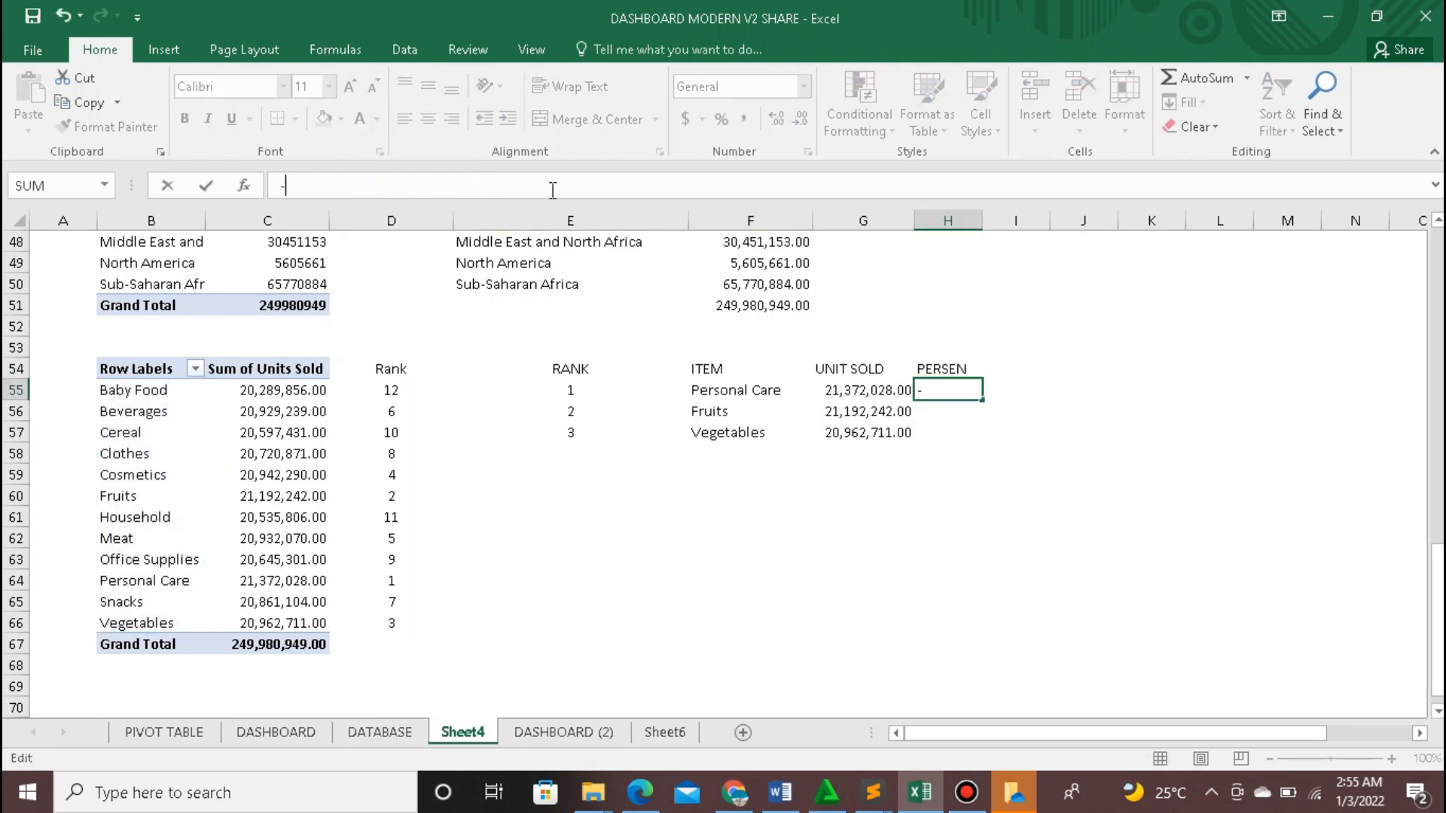
{"action": "key", "text": "BackSpace"}
{"action": "type", "text": "="}
{"action": "left_click", "coordinate": [845, 387]}
{"action": "type", "text": "/"}
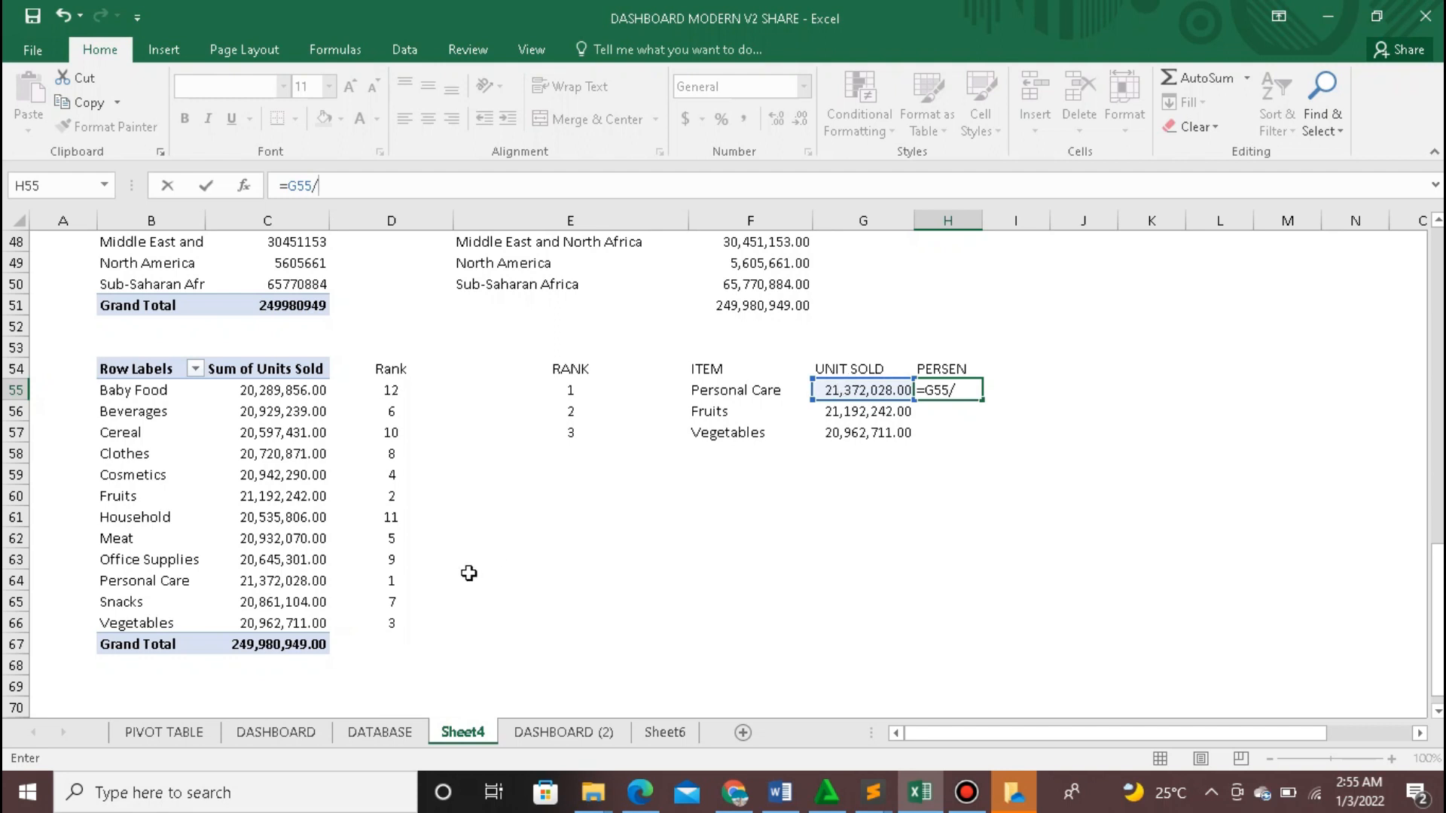
{"action": "left_click", "coordinate": [305, 646]}
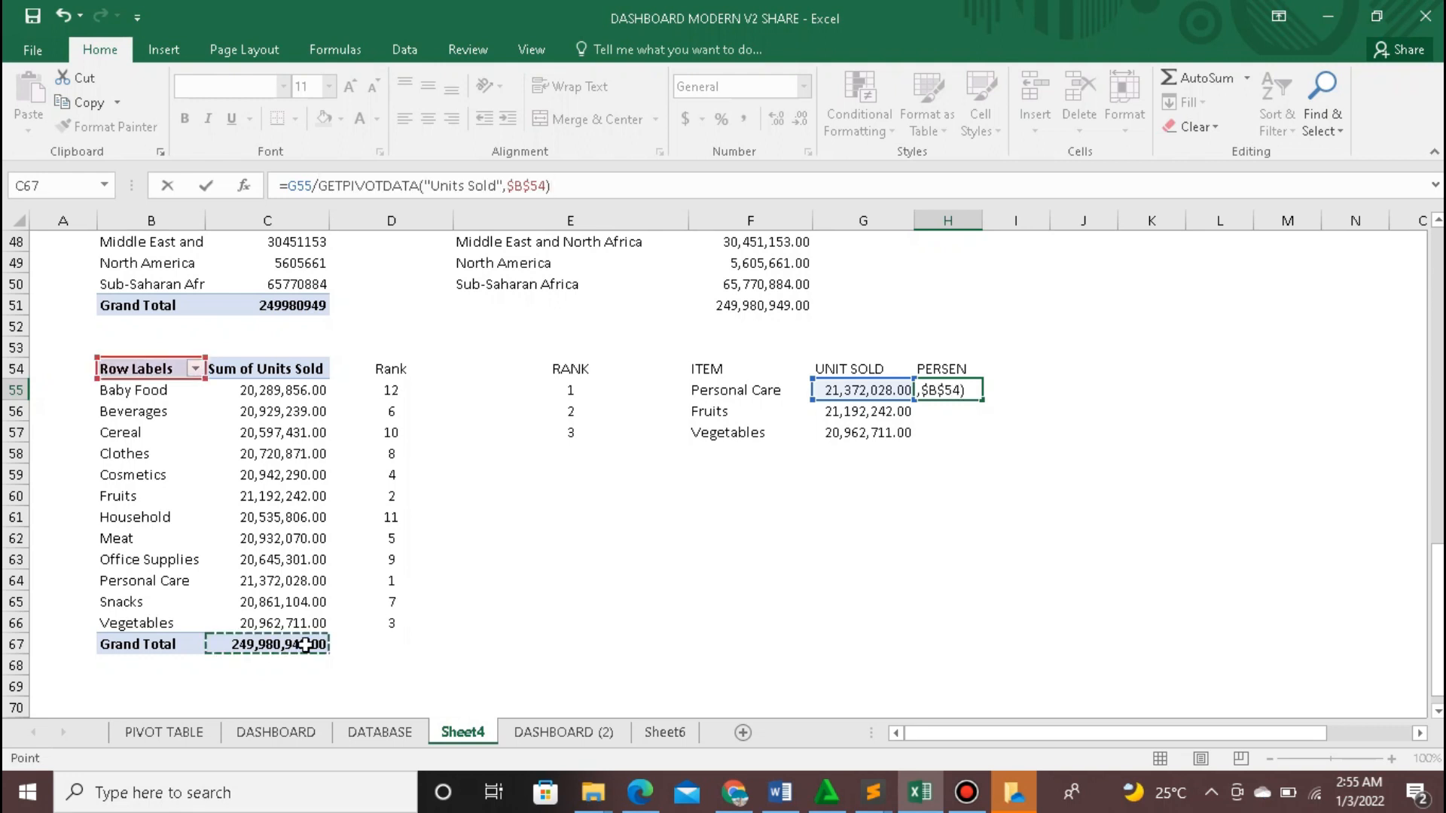
{"action": "key", "text": "Return"}
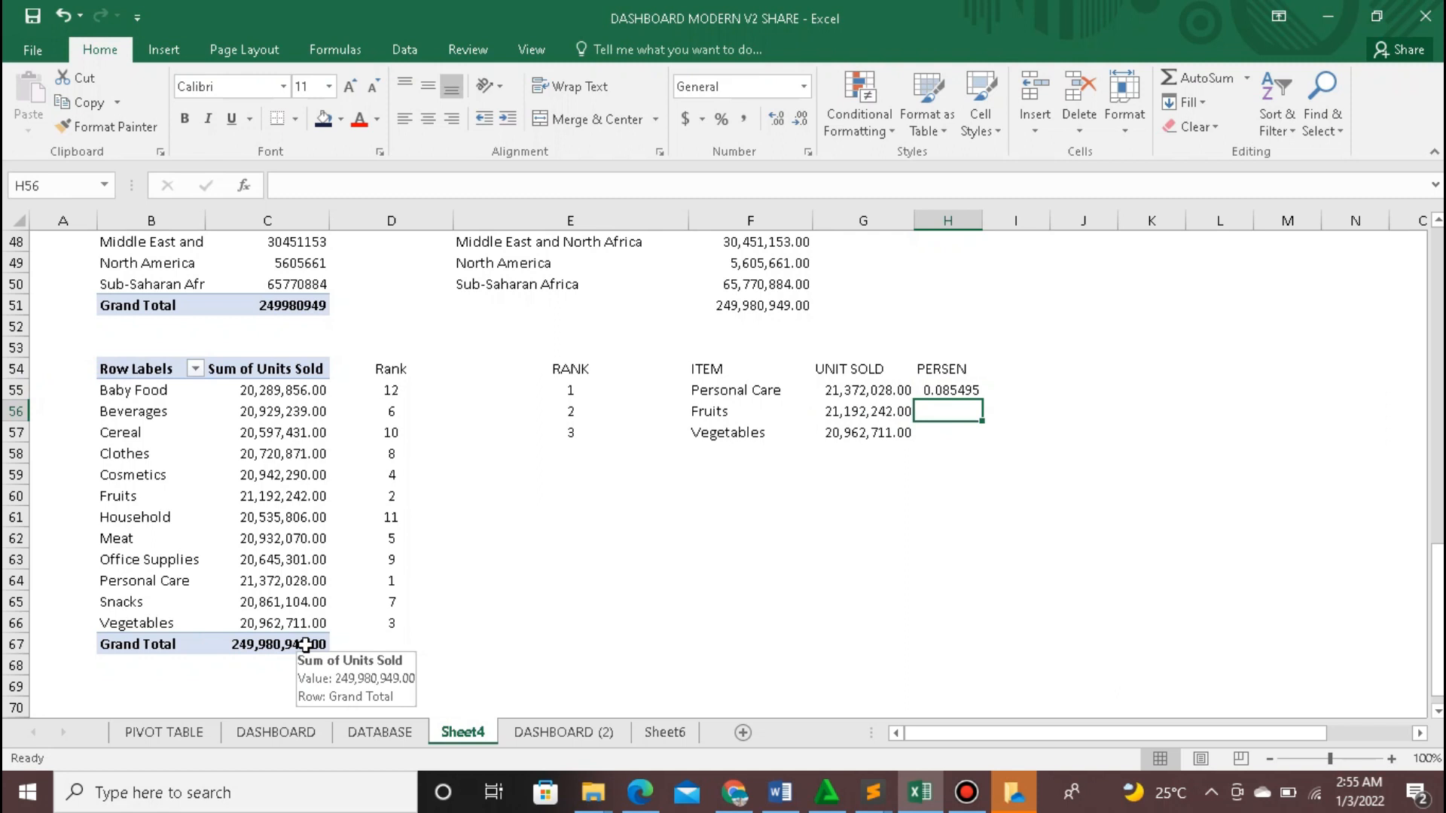
Step: Fill the percentage formula down to H57 and format H55:H57 as centered percentages
{"action": "left_click", "coordinate": [948, 390]}
{"action": "left_click_drag", "start_coordinate": [984, 403], "coordinate": [984, 440]}
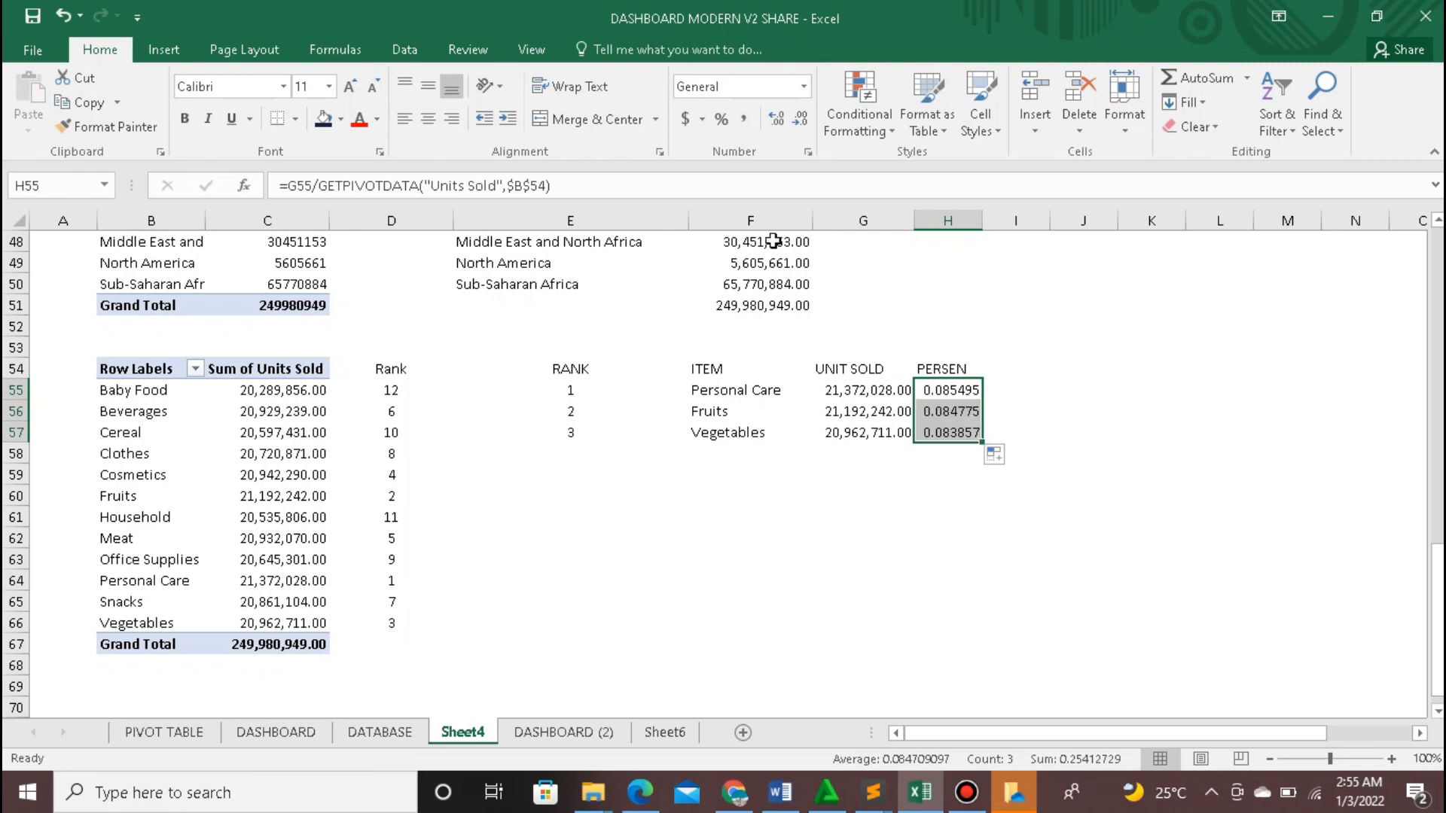
{"action": "left_click", "coordinate": [723, 125]}
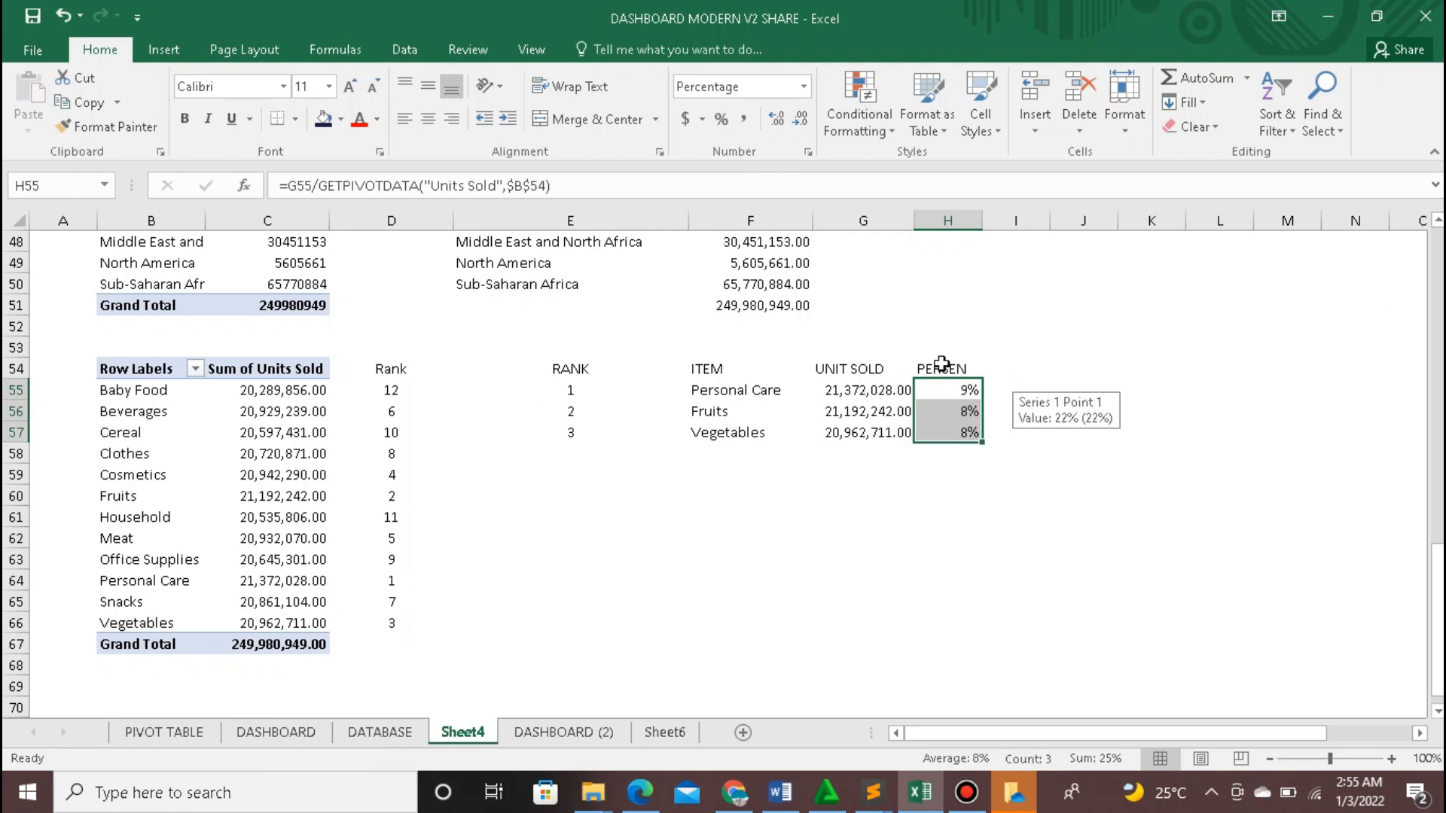
{"action": "left_click", "coordinate": [428, 119]}
{"action": "left_click", "coordinate": [1041, 417]}
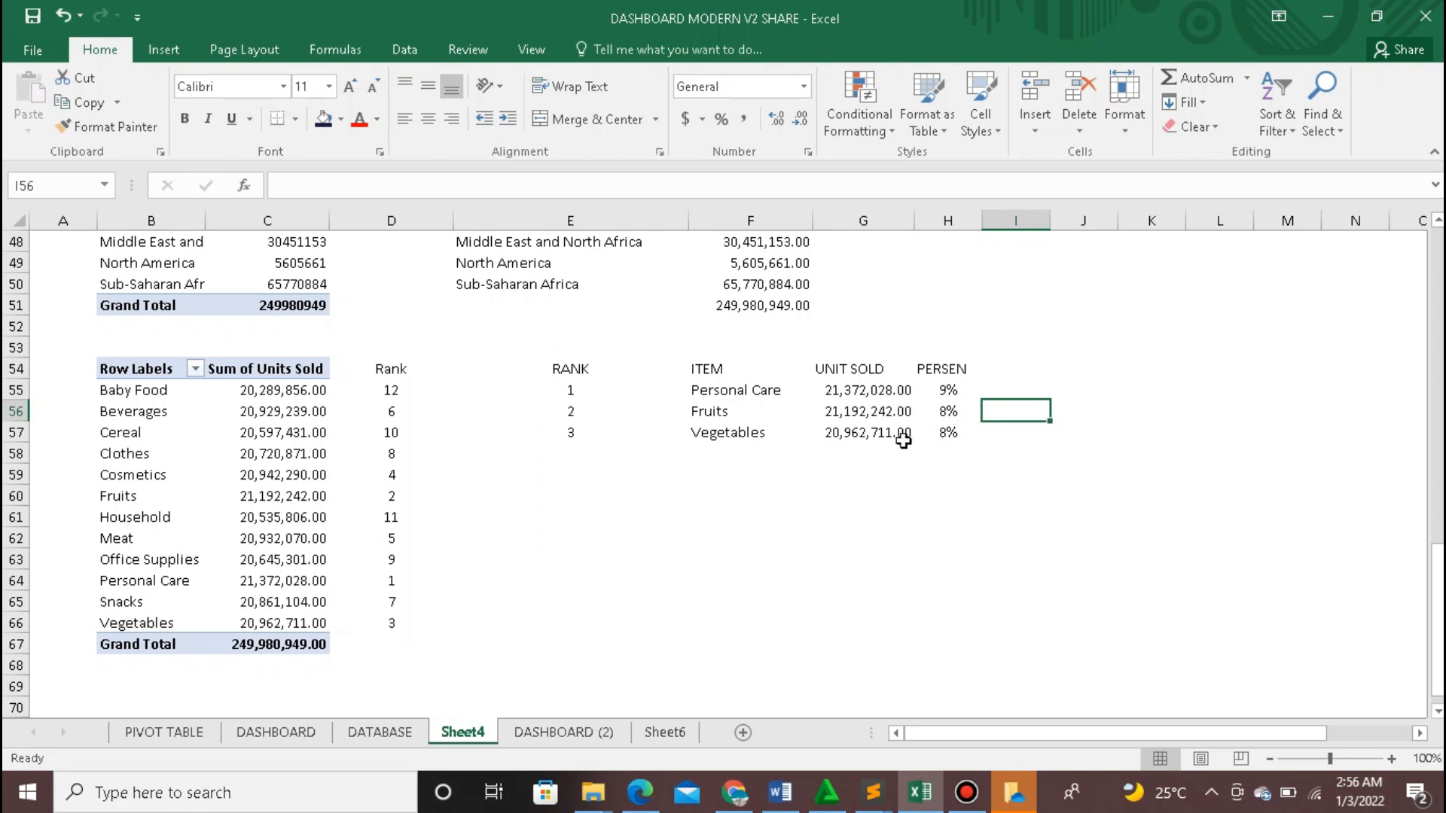
Step: Center the Vegetables entry in F57 and select the ITEM header and entries in F54:F56
{"action": "left_click", "coordinate": [710, 368]}
{"action": "left_click_drag", "start_coordinate": [709, 368], "coordinate": [719, 431]}
{"action": "left_click", "coordinate": [719, 431]}
{"action": "left_click", "coordinate": [428, 119]}
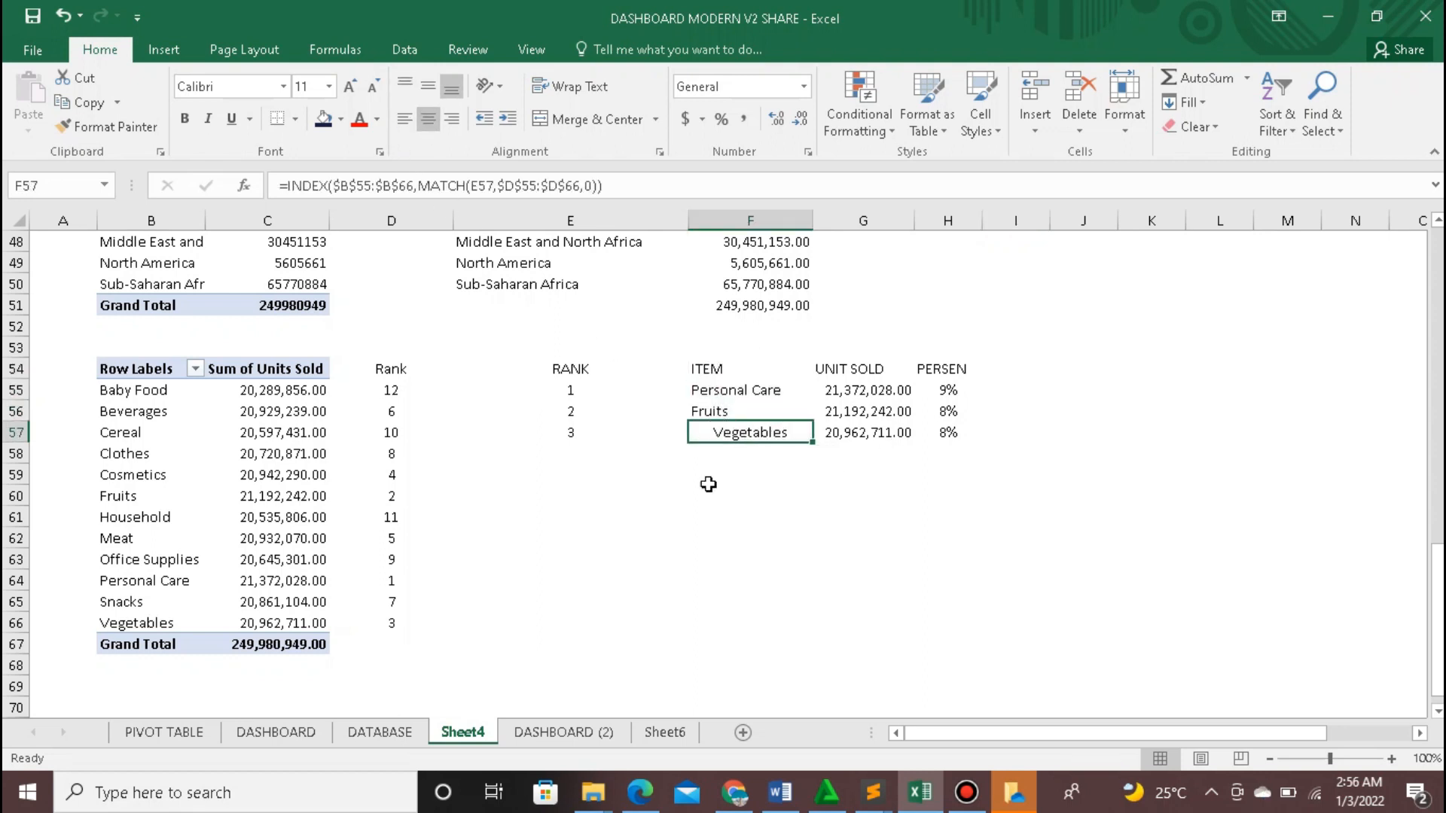
{"action": "left_click_drag", "start_coordinate": [728, 367], "coordinate": [731, 410]}
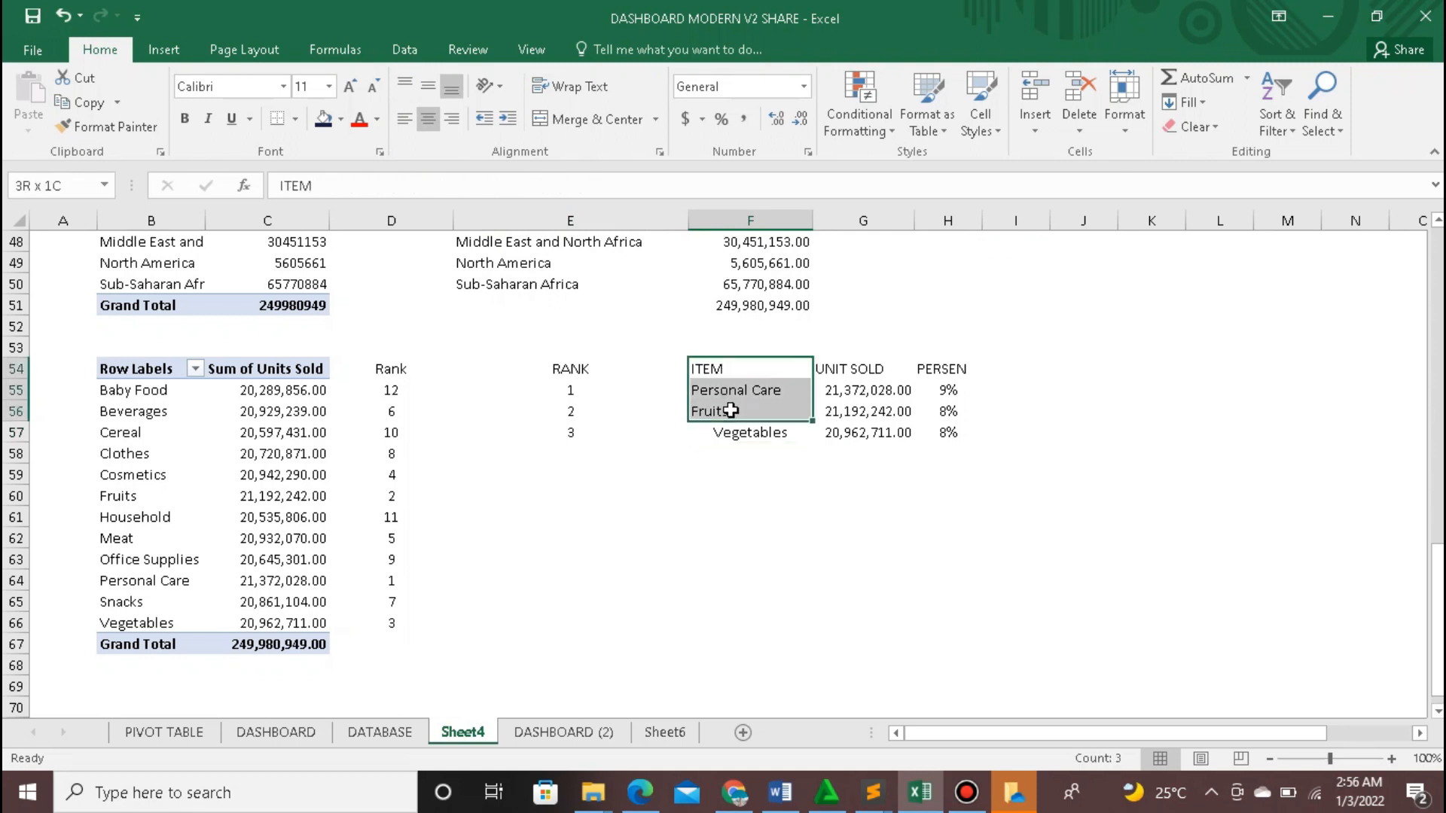
Step: Set up the PivotTable at B77 with Month as rows and the sum of Total Profit as values
{"action": "left_click_drag", "start_coordinate": [1235, 388], "coordinate": [1236, 652]}
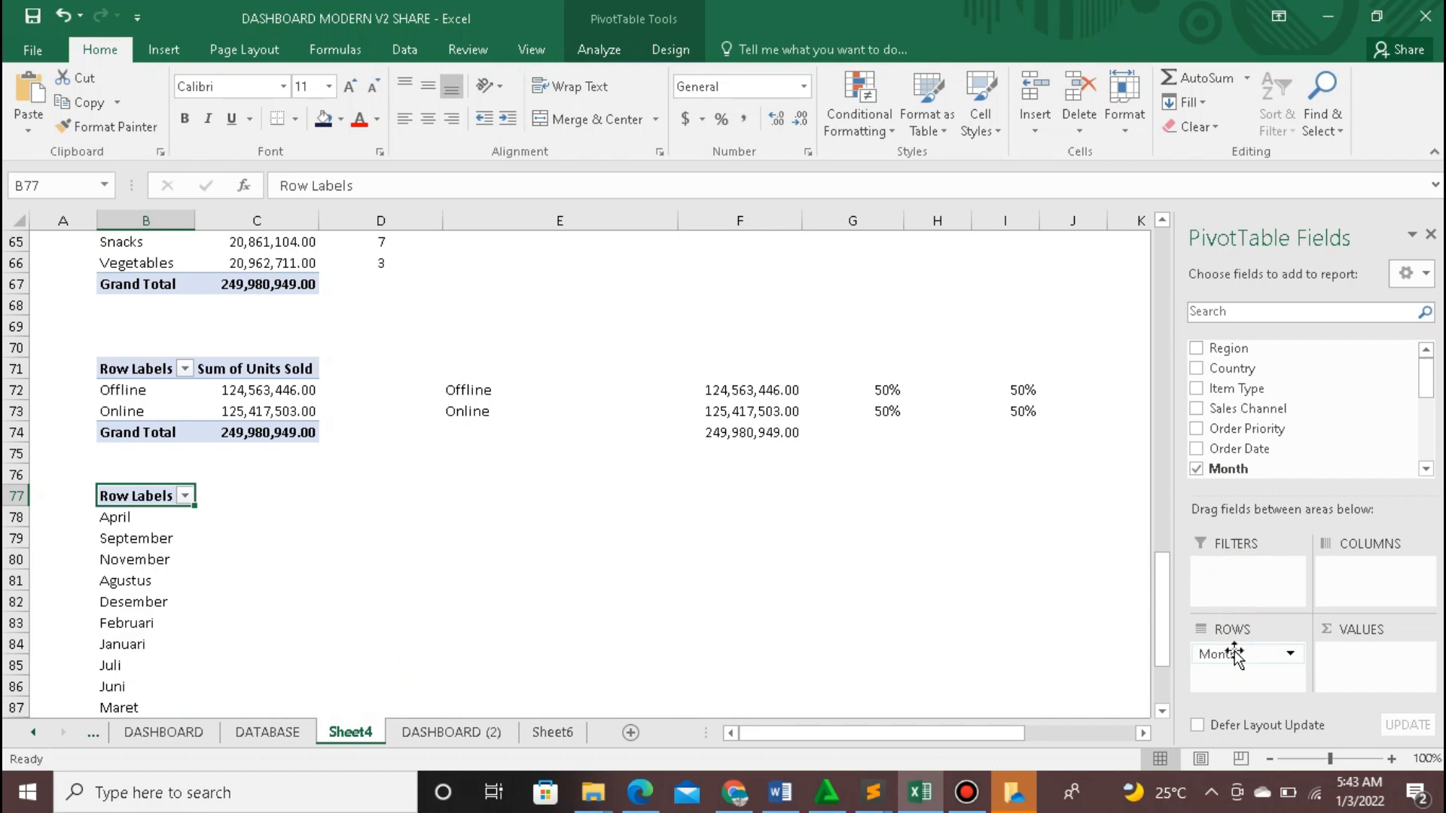
{"action": "left_click", "coordinate": [1425, 469]}
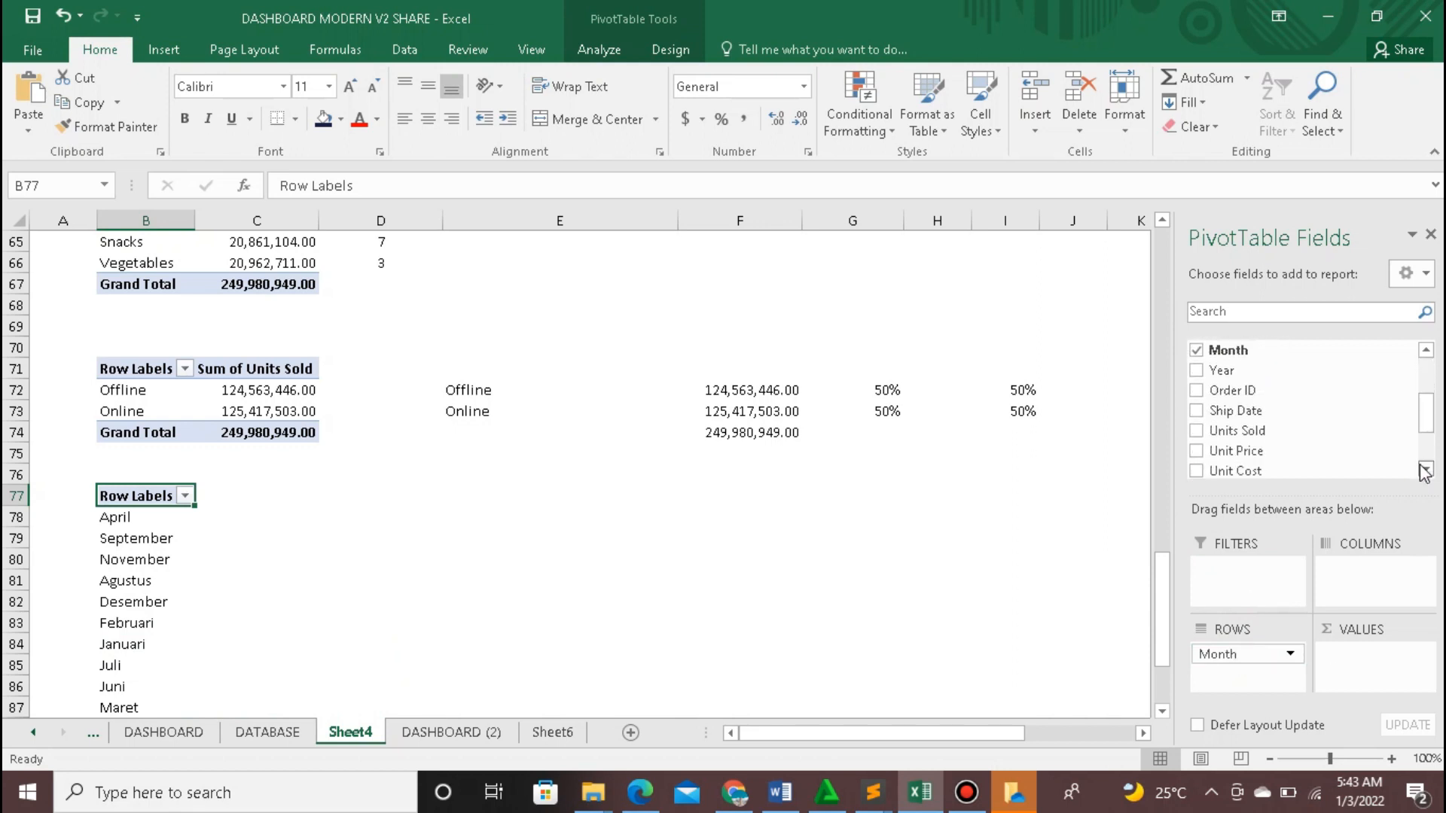
{"action": "left_click", "coordinate": [1425, 469]}
{"action": "left_click", "coordinate": [1399, 457]}
{"action": "left_click", "coordinate": [1140, 439]}
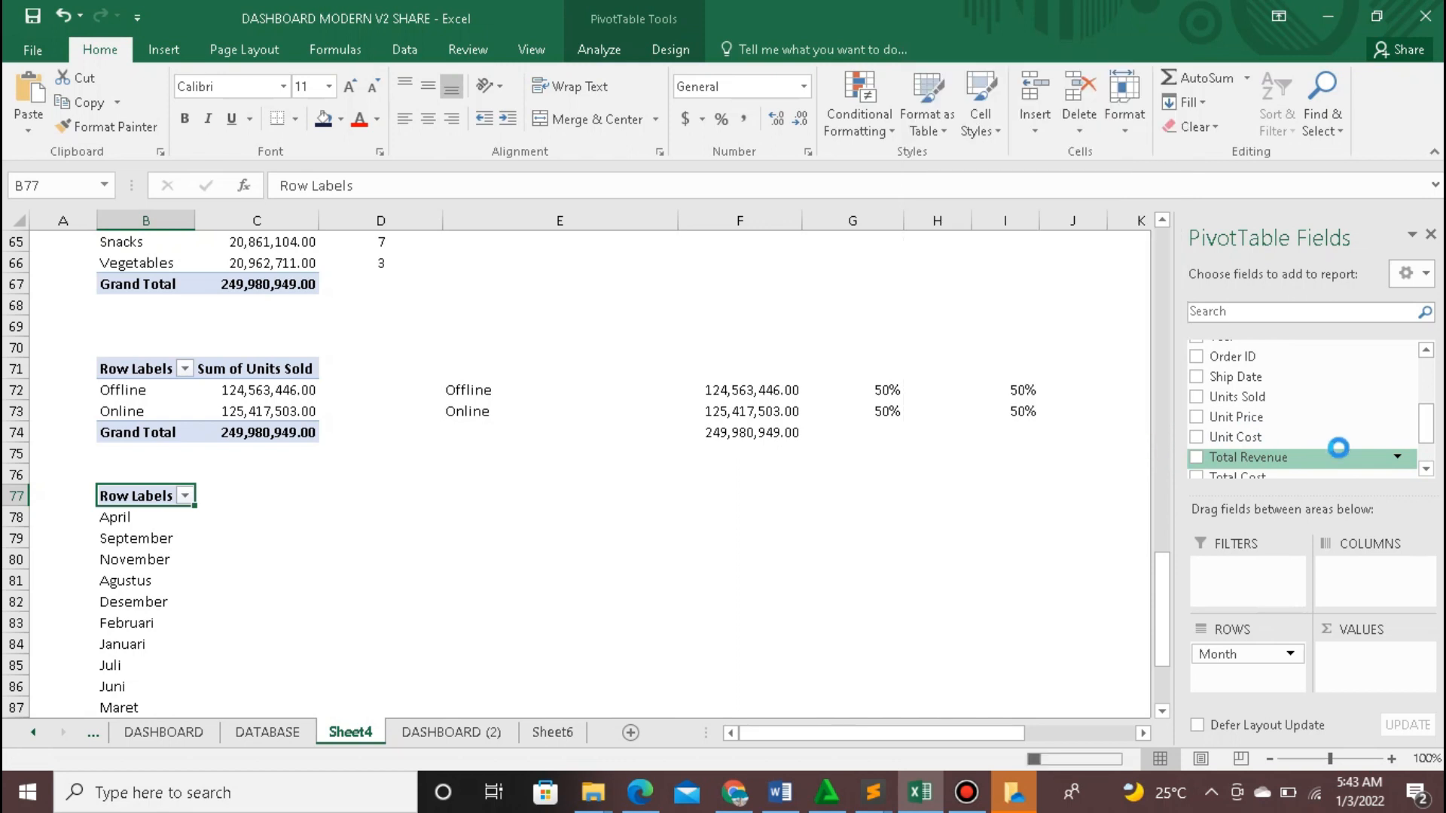
{"action": "scroll", "coordinate": [1338, 447], "scroll_direction": "down", "scroll_amount": 2}
{"action": "left_click_drag", "start_coordinate": [1280, 463], "coordinate": [1375, 666]}
Step: Format the profit values in C78:C90 as English (United States) dollar accounting and widen column C to fit them
{"action": "left_click_drag", "start_coordinate": [240, 373], "coordinate": [286, 636]}
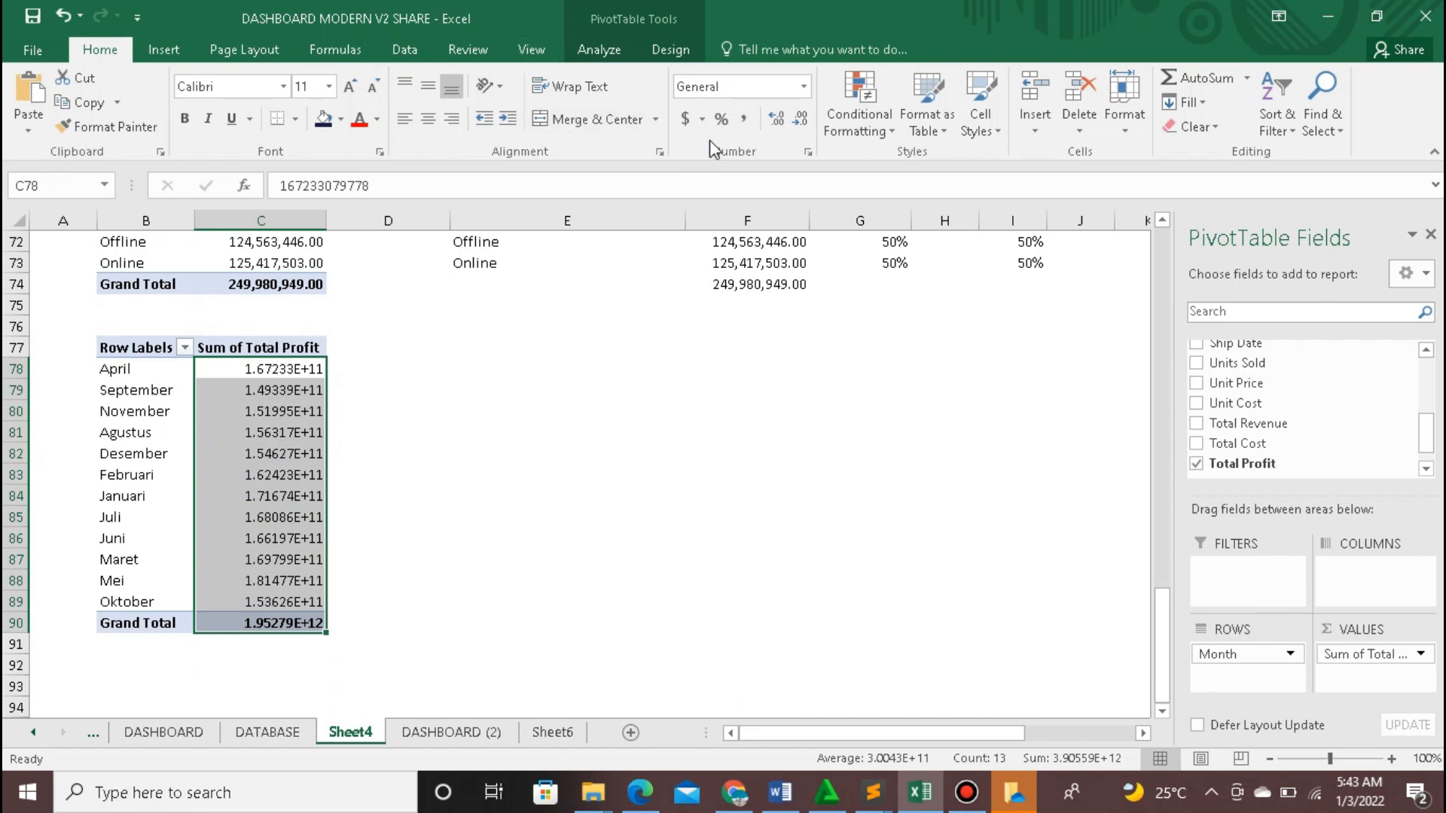
{"action": "left_click", "coordinate": [701, 119]}
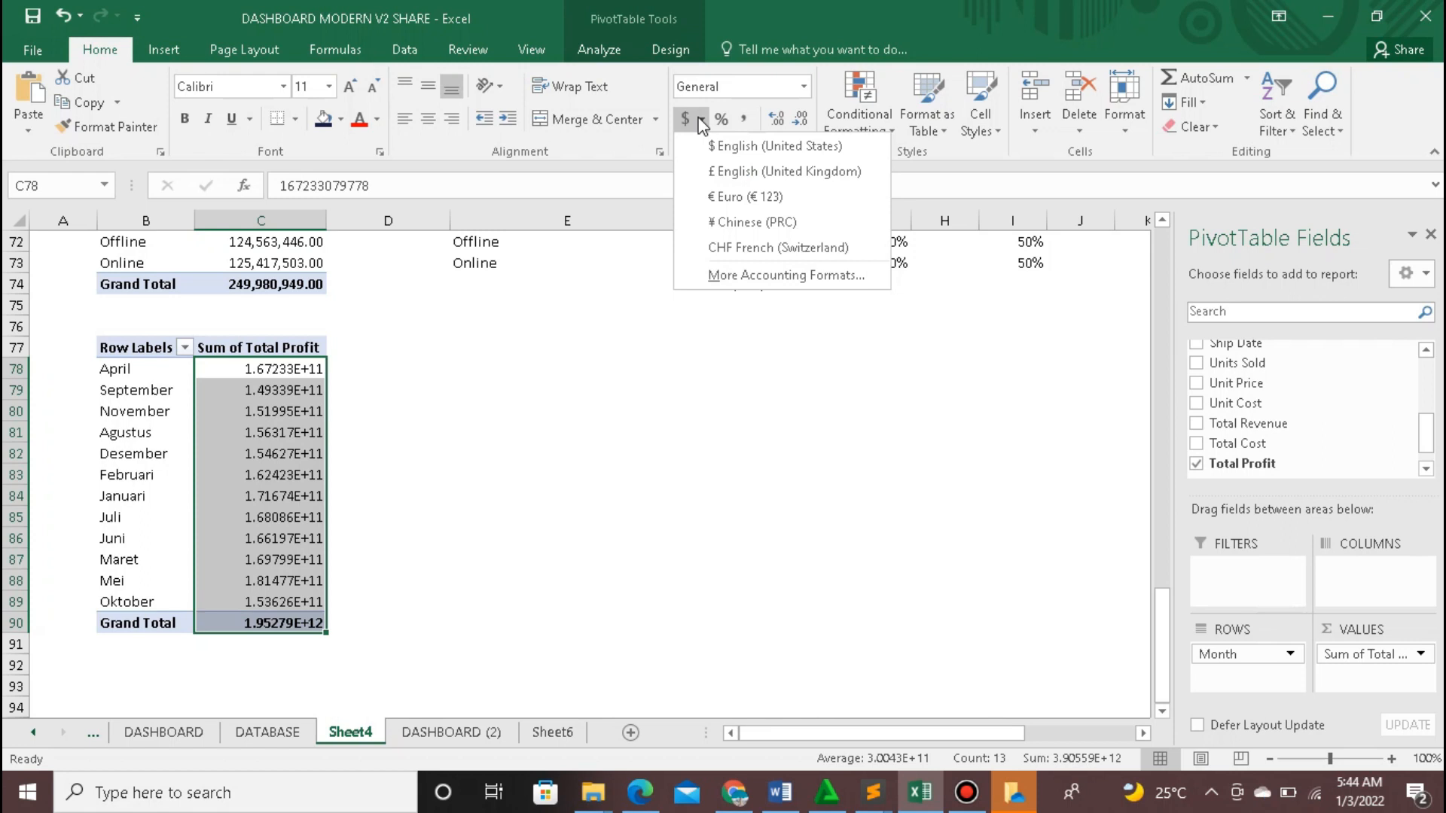
{"action": "left_click", "coordinate": [794, 171]}
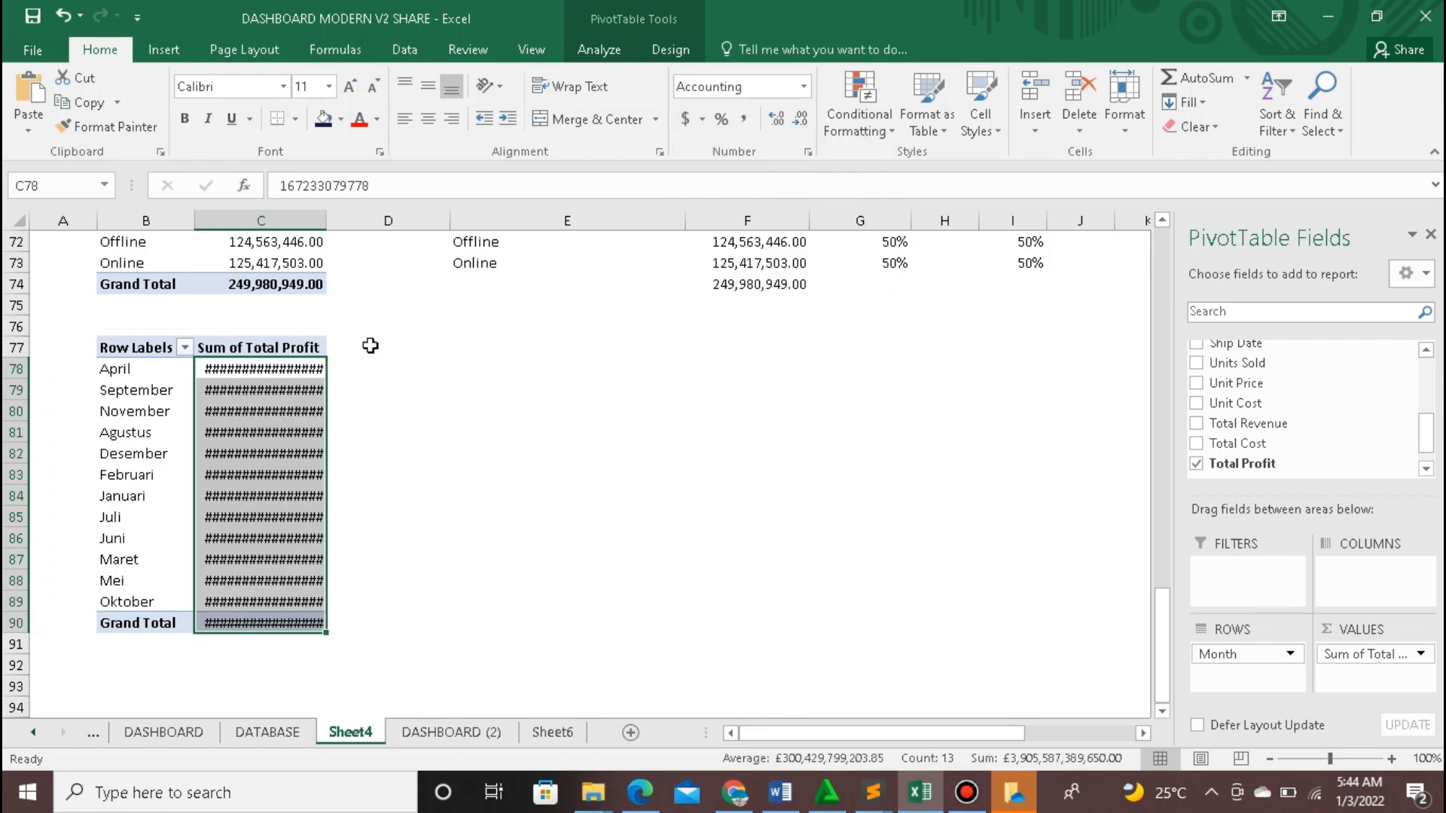
{"action": "left_click_drag", "start_coordinate": [326, 220], "coordinate": [354, 220]}
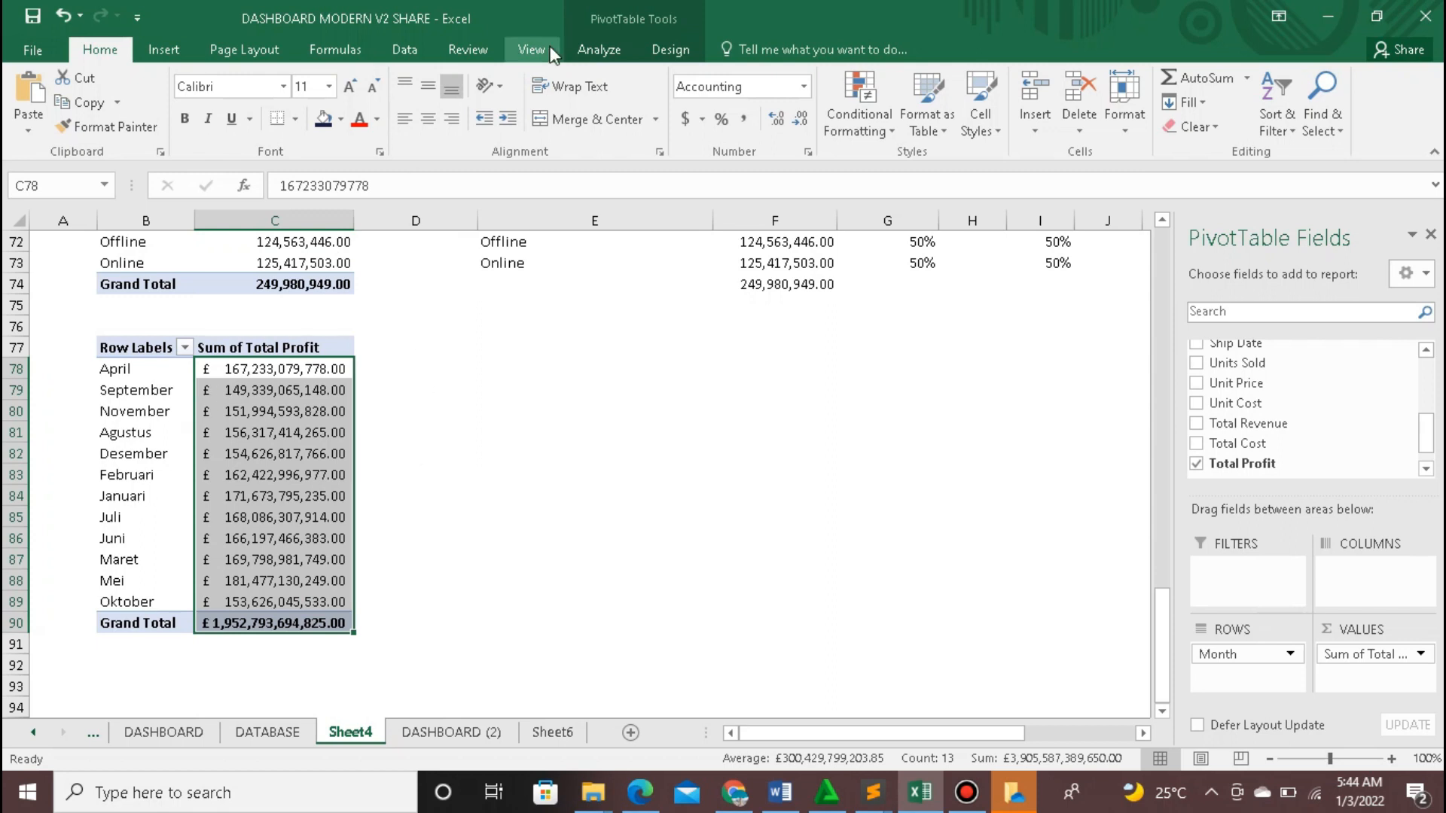
{"action": "left_click", "coordinate": [703, 119]}
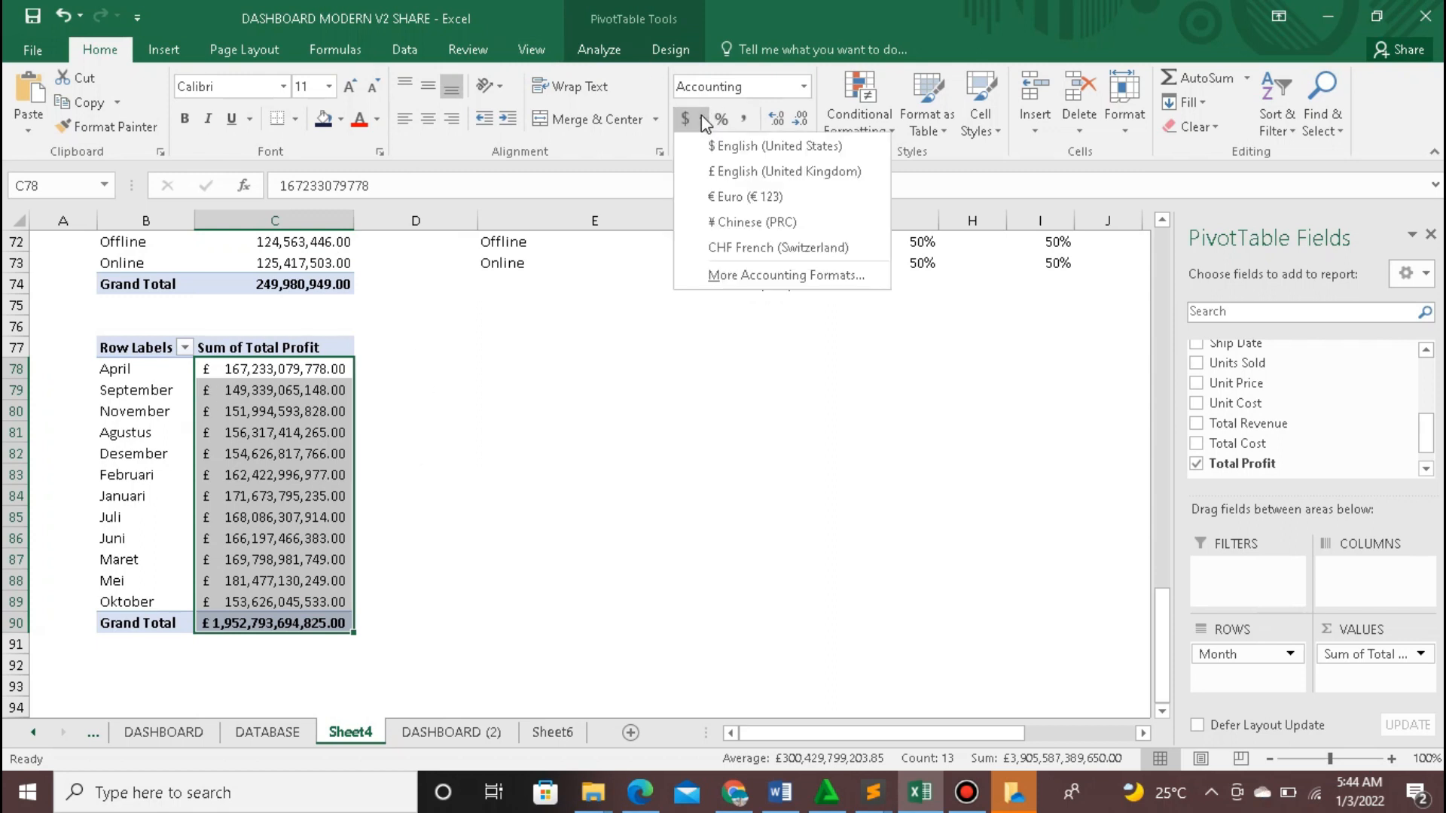
{"action": "left_click", "coordinate": [730, 148]}
{"action": "left_click", "coordinate": [578, 459]}
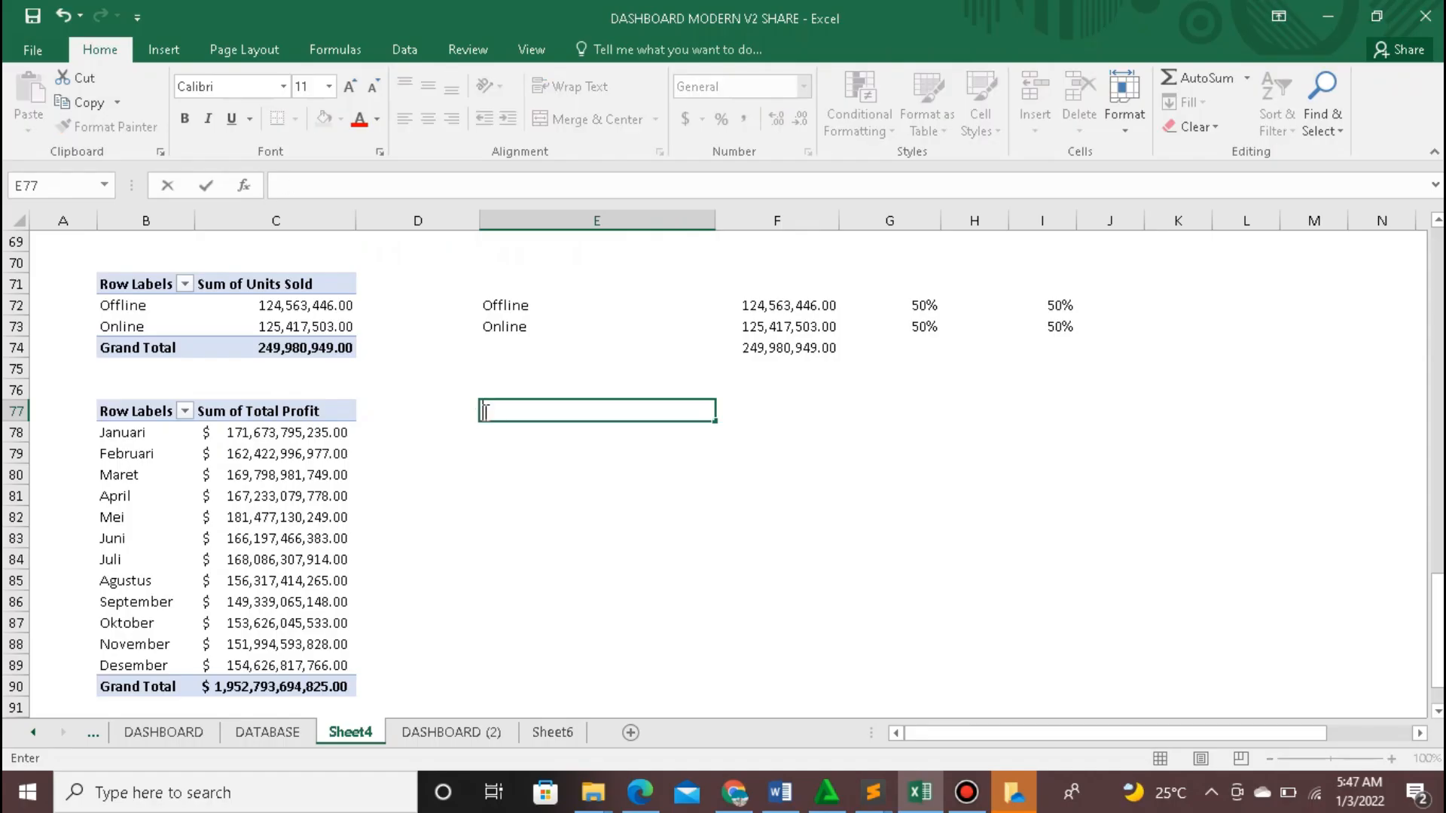
Step: Enter the heading DATA CHART PROVIT in E77
{"action": "type", "text": "DATA CHART"}
{"action": "key", "text": "Return"}
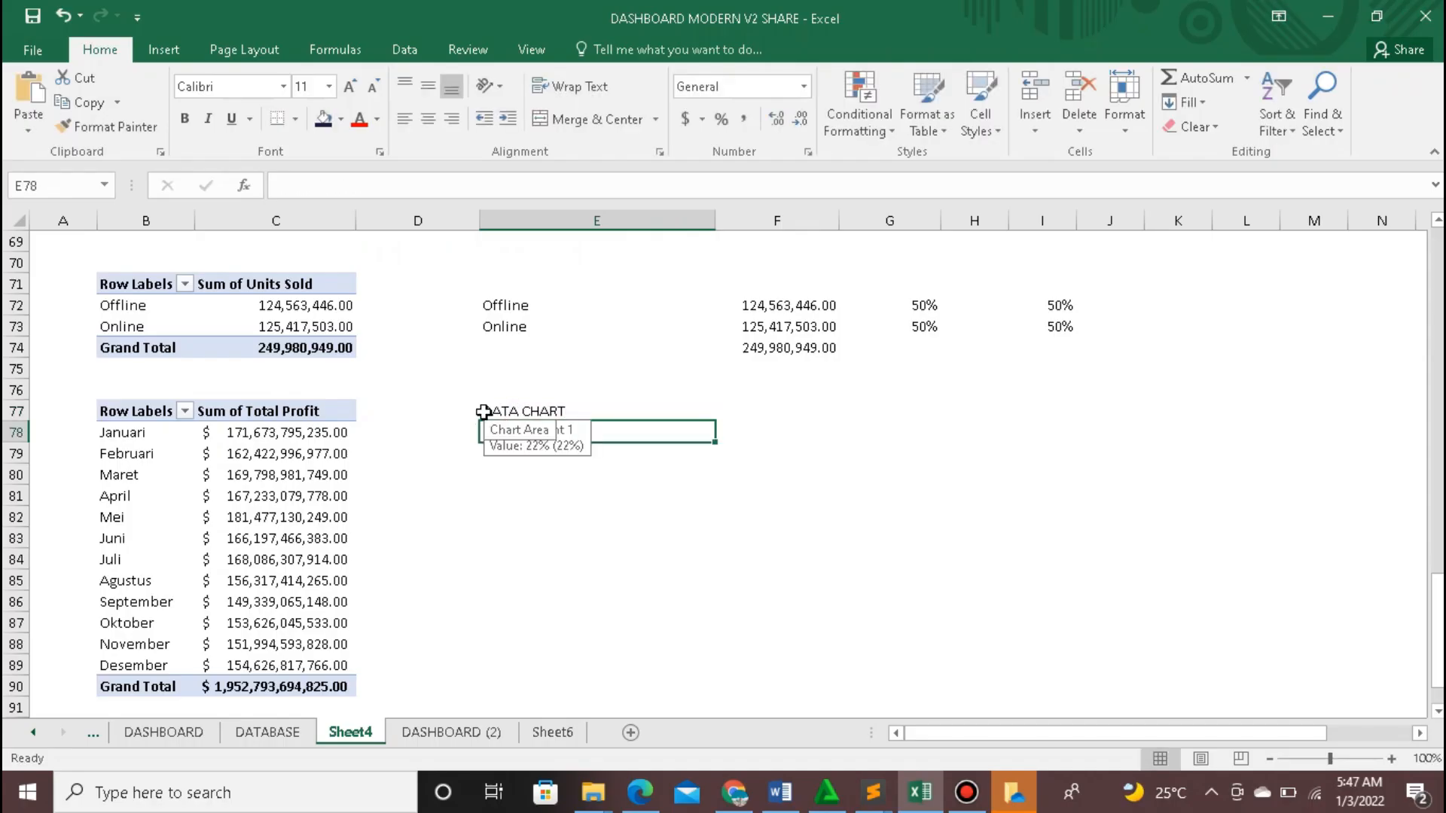
{"action": "key", "text": "Up"}
{"action": "left_click", "coordinate": [390, 185]}
{"action": "type", "text": "PRO"}
Step: Number the months from 1 to 12 in E78:E89 and center the numbers
{"action": "left_click", "coordinate": [519, 435]}
{"action": "type", "text": "1"}
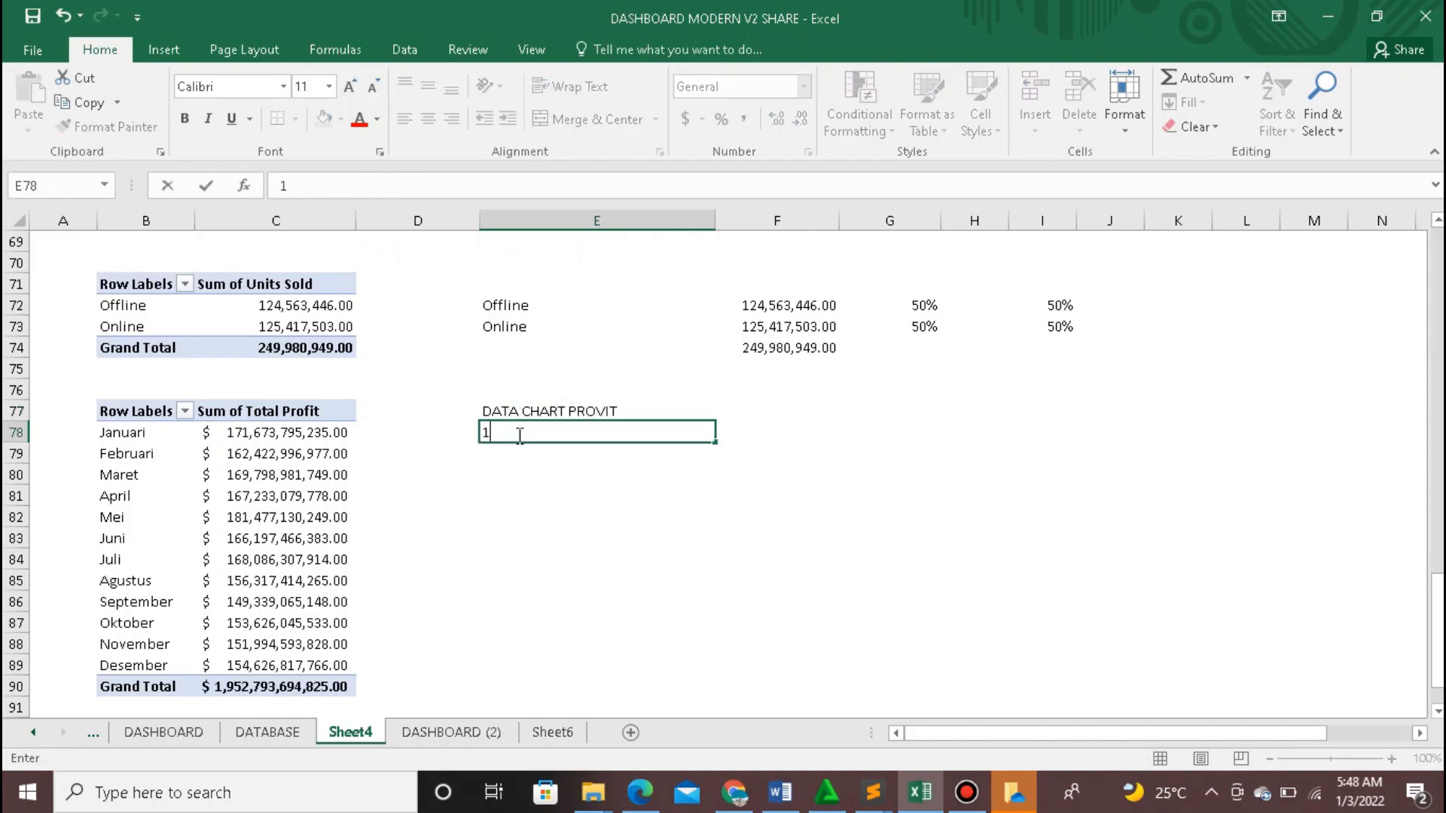
{"action": "key", "text": "ctrl+Return"}
{"action": "left_click_drag", "start_coordinate": [715, 443], "coordinate": [720, 671]}
{"action": "key", "text": "ctrl+z"}
{"action": "type", "text": "2 "}
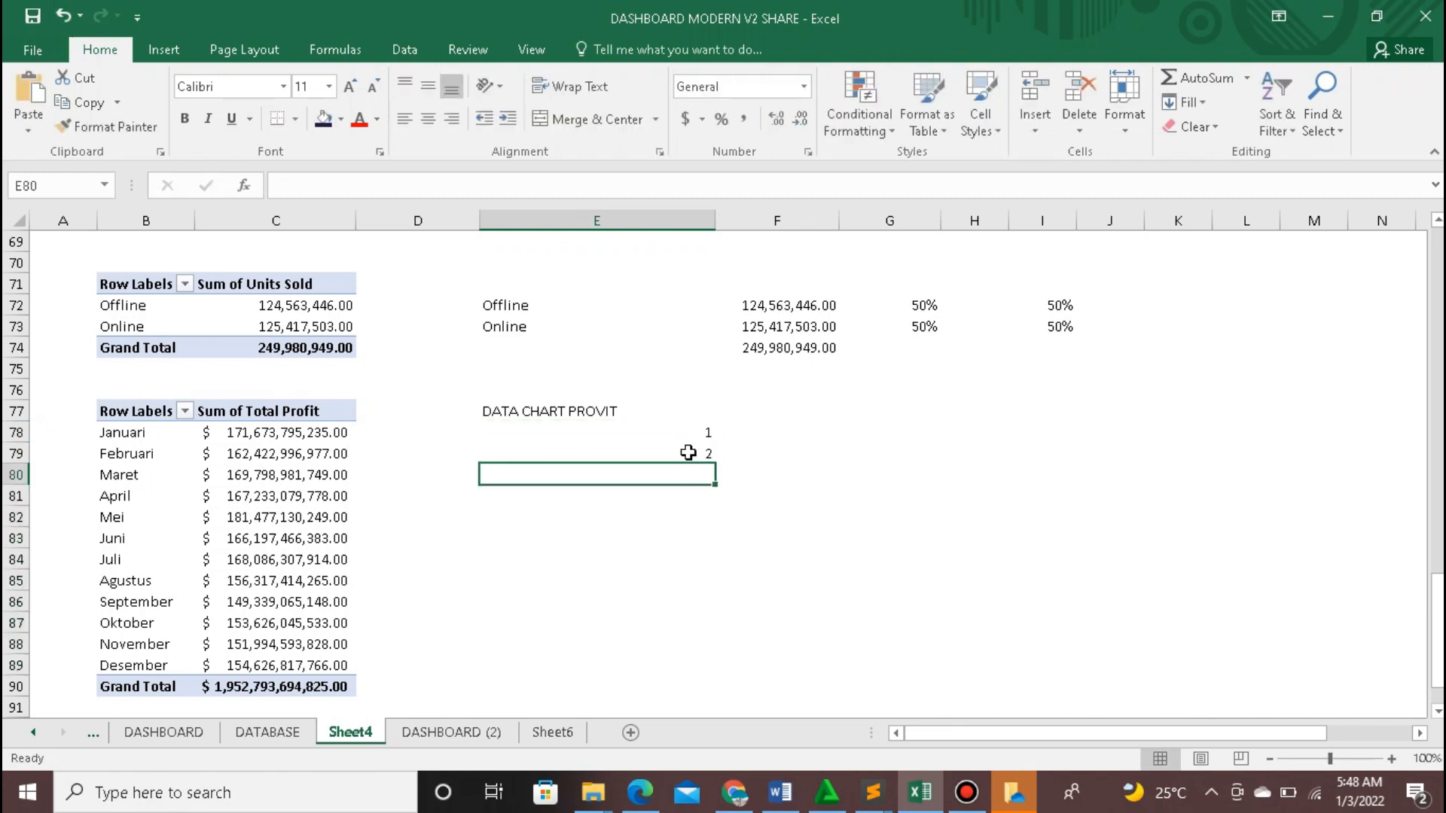
{"action": "type", "text": "3 4 5 6 7 8 9 10 11 12"}
{"action": "left_click_drag", "start_coordinate": [697, 435], "coordinate": [696, 667]}
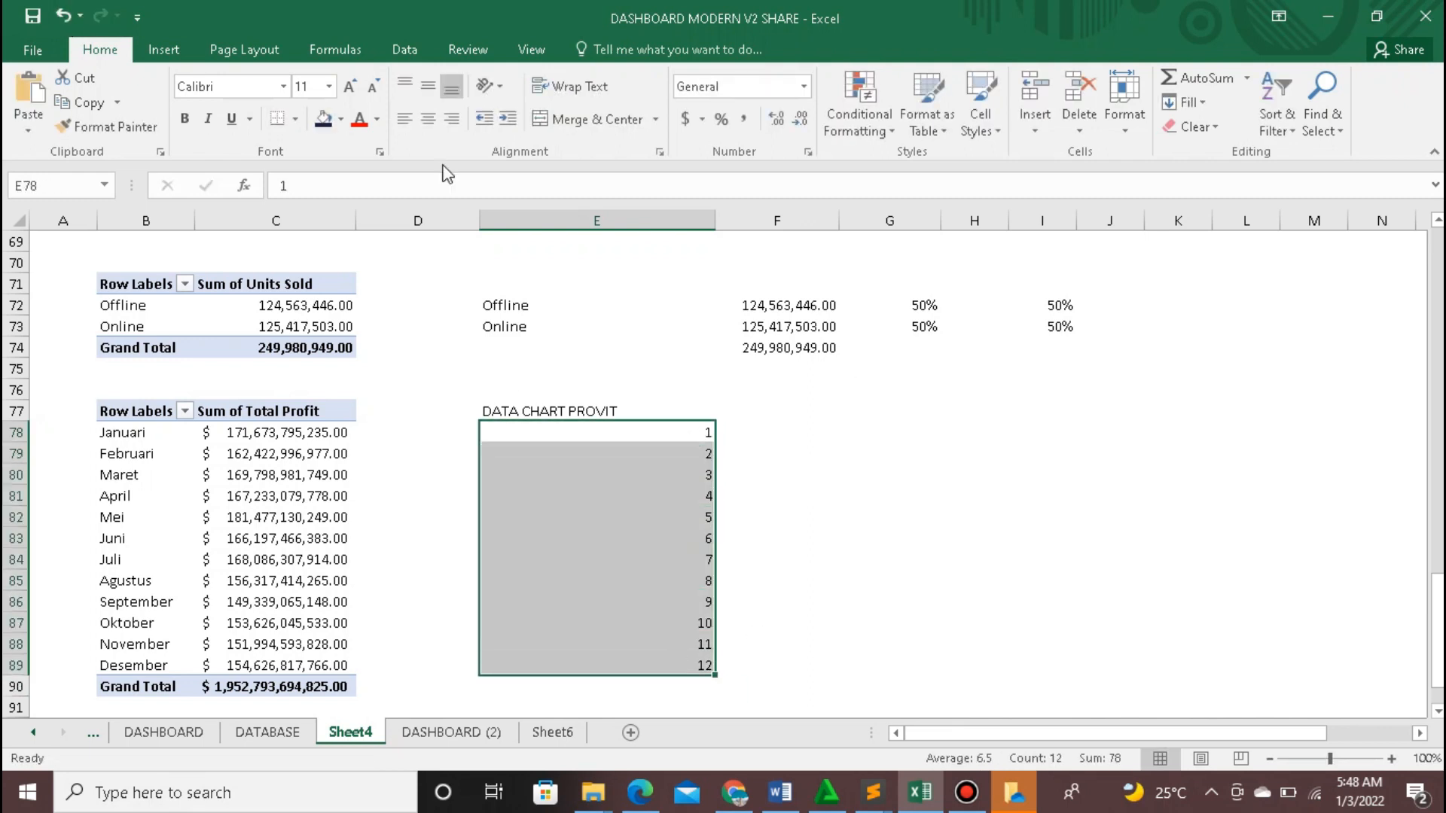
{"action": "left_click", "coordinate": [427, 118]}
Step: Paste the profit values and grand total from C78:C90 as links starting at F78, and widen column F
{"action": "left_click", "coordinate": [729, 437]}
{"action": "left_click", "coordinate": [322, 432]}
{"action": "key", "text": "ctrl+shift+Down"}
{"action": "key", "text": "ctrl+c"}
{"action": "right_click", "coordinate": [752, 433]}
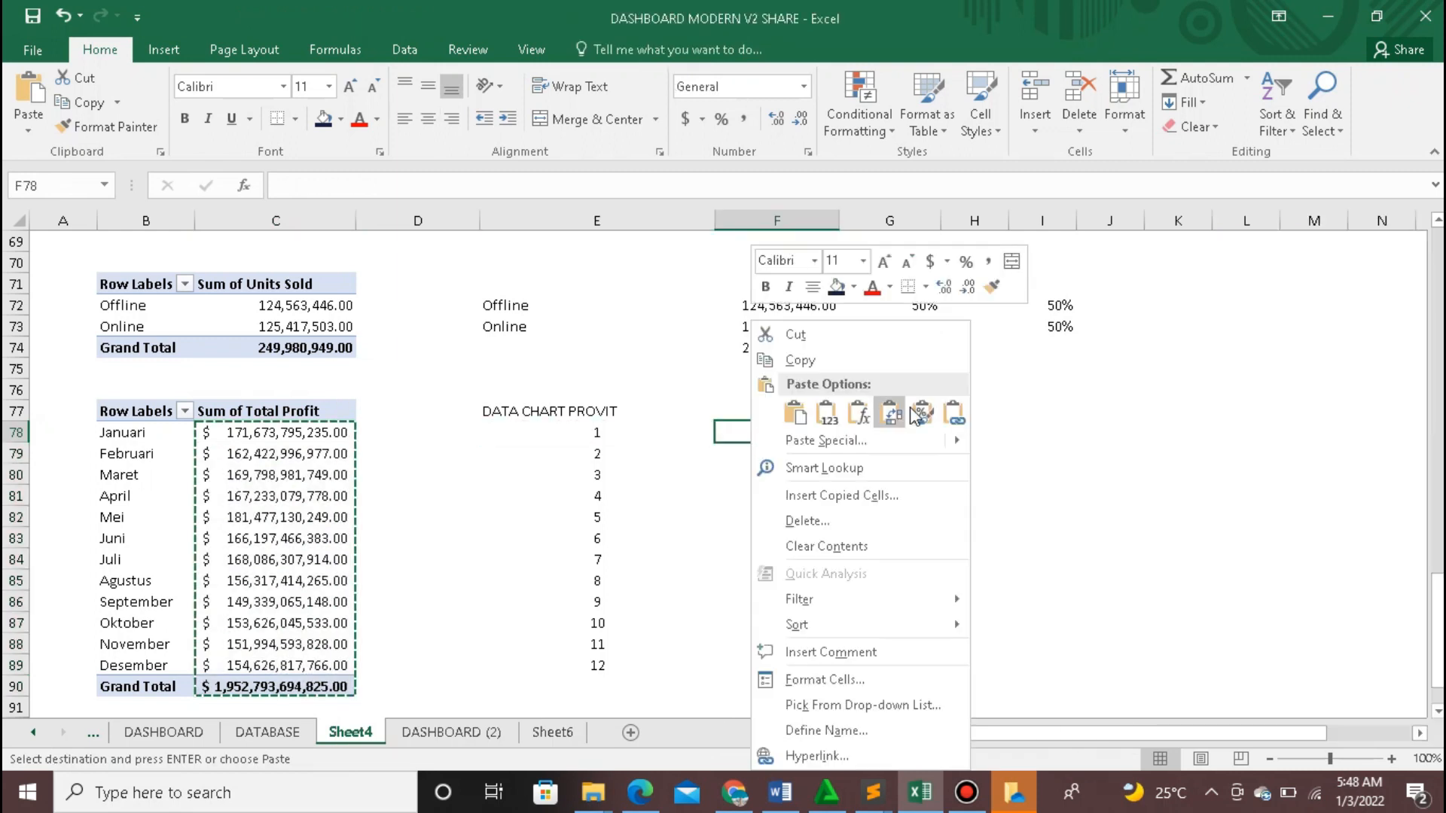
{"action": "left_click", "coordinate": [952, 414]}
{"action": "left_click_drag", "start_coordinate": [839, 221], "coordinate": [868, 223]}
{"action": "left_click", "coordinate": [915, 475]}
Step: Center the DATA CHART PROVIT heading in E77
{"action": "left_click", "coordinate": [603, 411]}
{"action": "left_click", "coordinate": [428, 118]}
{"action": "key", "text": "Escape"}
{"action": "left_click", "coordinate": [790, 413]}
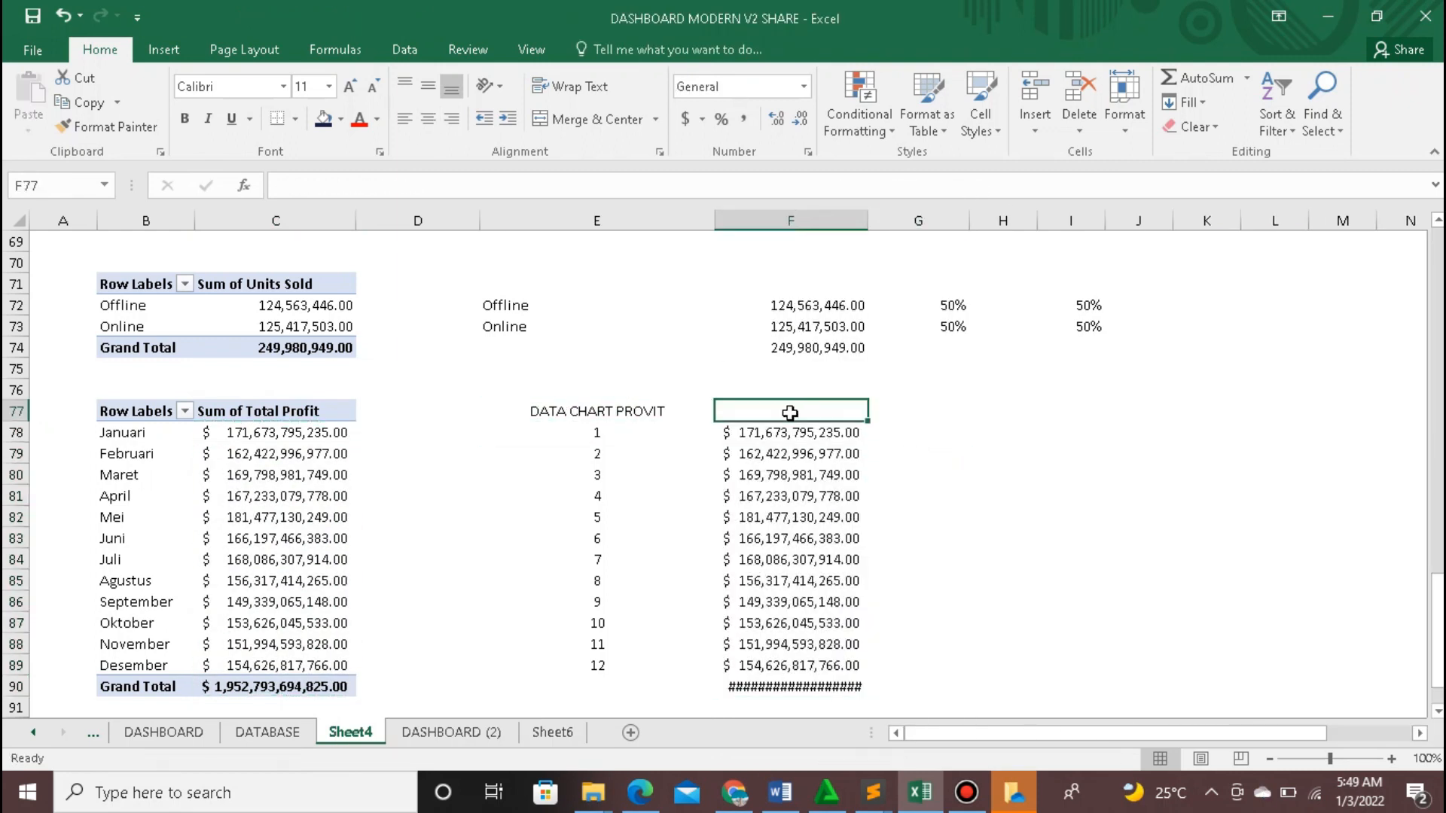
Step: Enter =F78/F90 in G78 and widen column F further to fit the grand total
{"action": "left_click", "coordinate": [915, 433]}
{"action": "type", "text": "=F78/F90"}
{"action": "key", "text": "Return"}
{"action": "left_click_drag", "start_coordinate": [866, 224], "coordinate": [881, 224]}
Step: Try to fill the G78 formula down to G89 with its relative reference to F90
{"action": "left_click", "coordinate": [934, 433]}
{"action": "left_click_drag", "start_coordinate": [985, 443], "coordinate": [985, 666]}
{"action": "left_click_drag", "start_coordinate": [986, 223], "coordinate": [989, 223]}
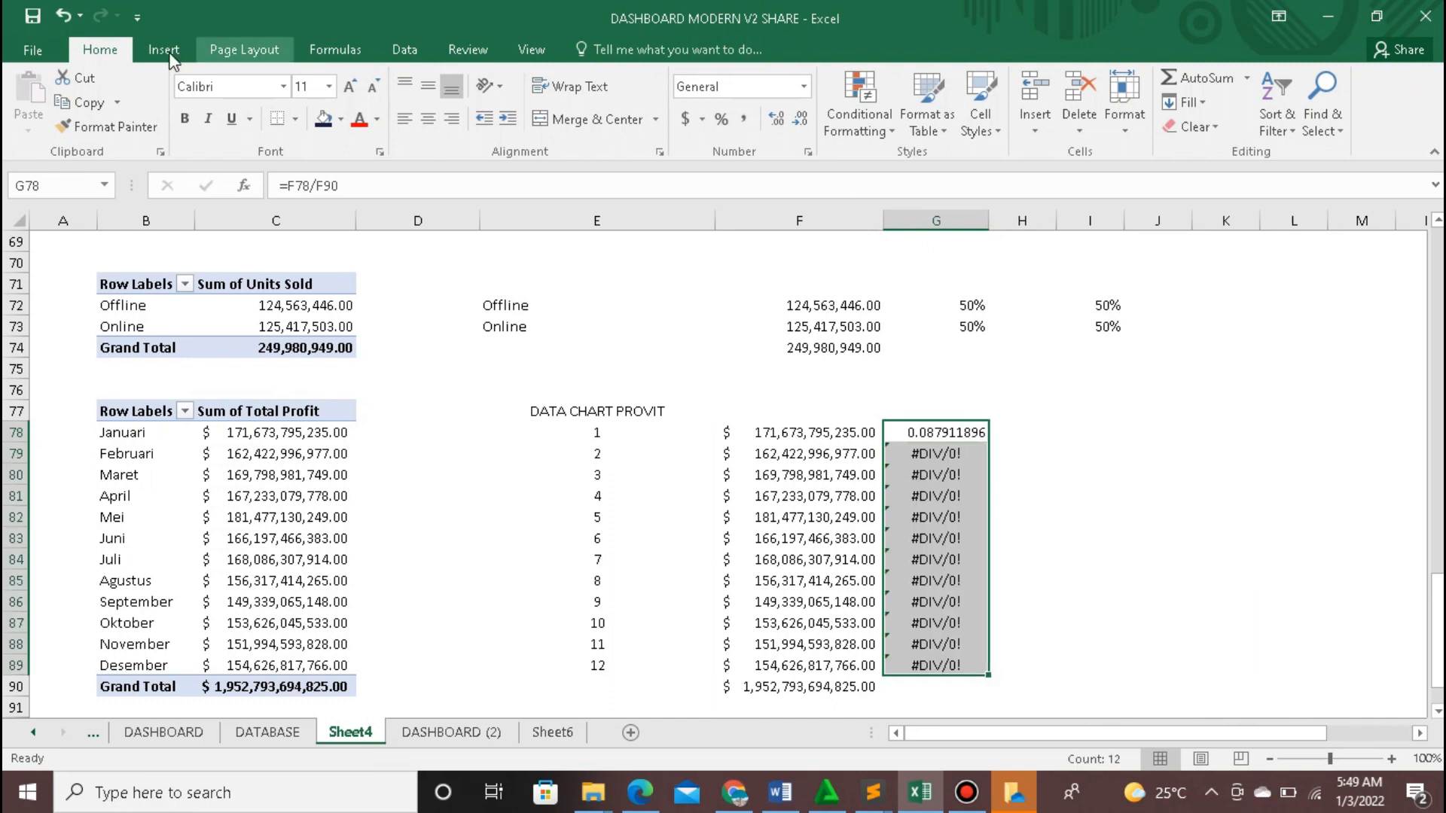
{"action": "key", "text": "ctrl+z"}
Step: Divide each month's profit by the grand total in F90 across G78:G89 and format the results as percentages
{"action": "type", "text": "="}
{"action": "left_click", "coordinate": [813, 433]}
{"action": "type", "text": "/"}
{"action": "left_click", "coordinate": [814, 688]}
{"action": "key", "text": "Return"}
{"action": "left_click", "coordinate": [934, 434]}
{"action": "left_click_drag", "start_coordinate": [986, 444], "coordinate": [984, 676]}
{"action": "key", "text": "ctrl+shift+5"}
{"action": "left_click", "coordinate": [1039, 527]}
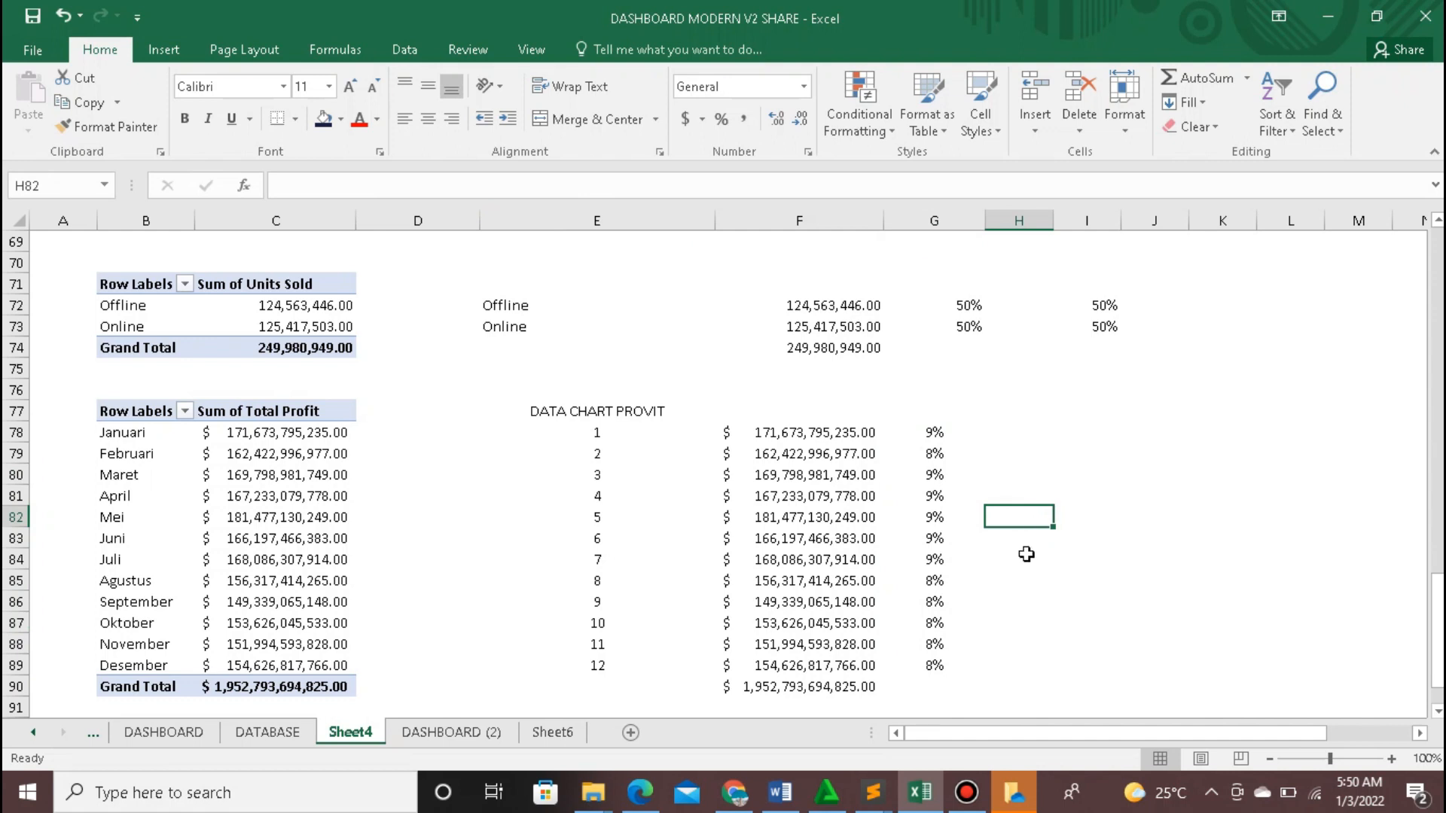
Step: Insert a clustered column chart from the monthly profit percentages in G78:G89
{"action": "scroll", "coordinate": [1026, 554], "scroll_direction": "down", "scroll_amount": 1}
{"action": "scroll", "coordinate": [452, 734], "scroll_direction": "up", "scroll_amount": 1}
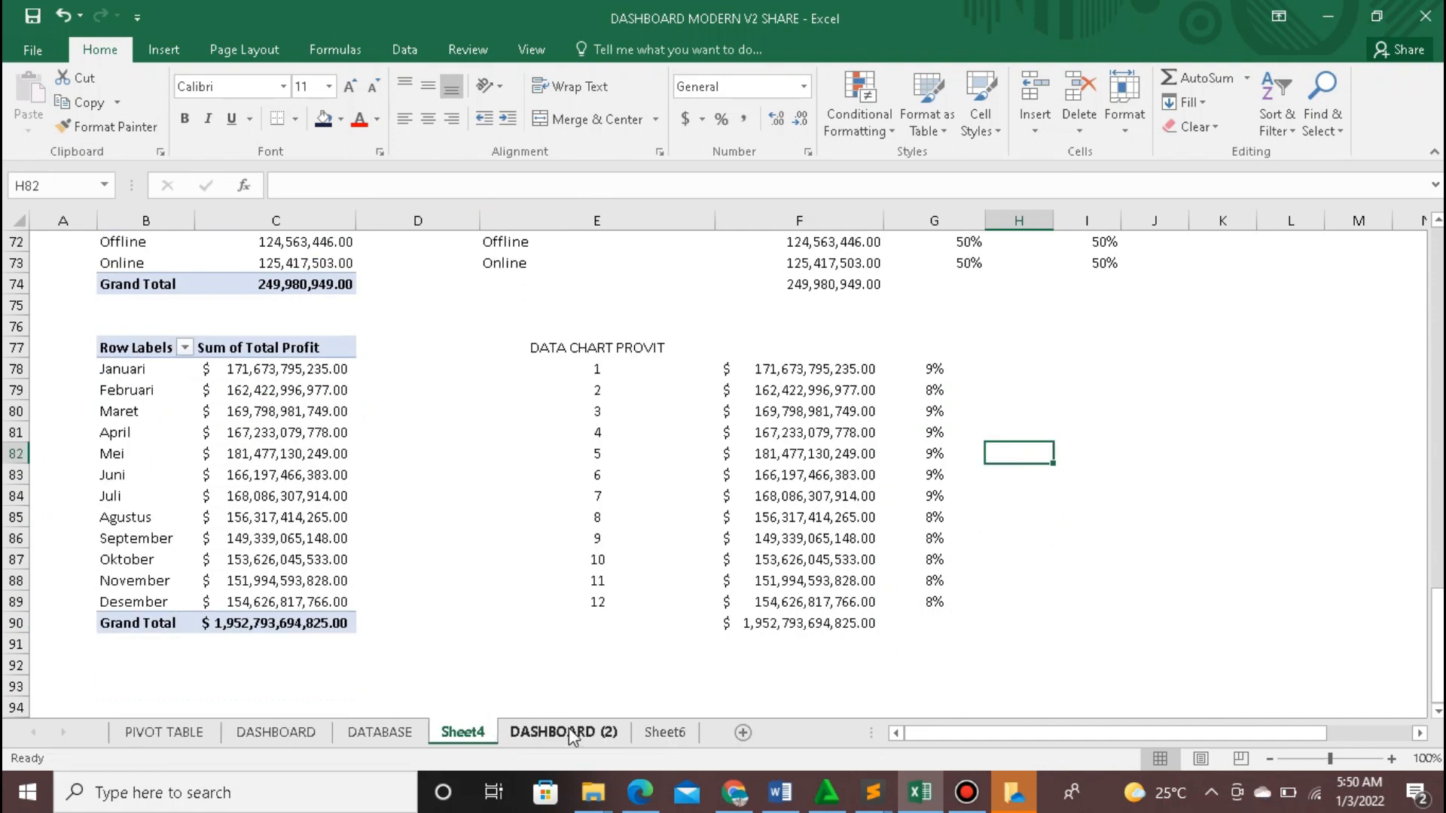
{"action": "left_click_drag", "start_coordinate": [934, 369], "coordinate": [951, 602]}
{"action": "left_click", "coordinate": [164, 49]}
{"action": "left_click", "coordinate": [548, 105]}
{"action": "left_click", "coordinate": [926, 682]}
Step: Place the column chart beside the data, resize it to about 4.1 by 2.04 inches, and delete its title
{"action": "left_click_drag", "start_coordinate": [818, 329], "coordinate": [1208, 316]}
{"action": "left_click_drag", "start_coordinate": [972, 733], "coordinate": [1056, 733]}
{"action": "left_click_drag", "start_coordinate": [927, 619], "coordinate": [1046, 631]}
{"action": "left_click_drag", "start_coordinate": [1181, 636], "coordinate": [1088, 539]}
{"action": "left_click", "coordinate": [892, 350]}
{"action": "key", "text": "Delete"}
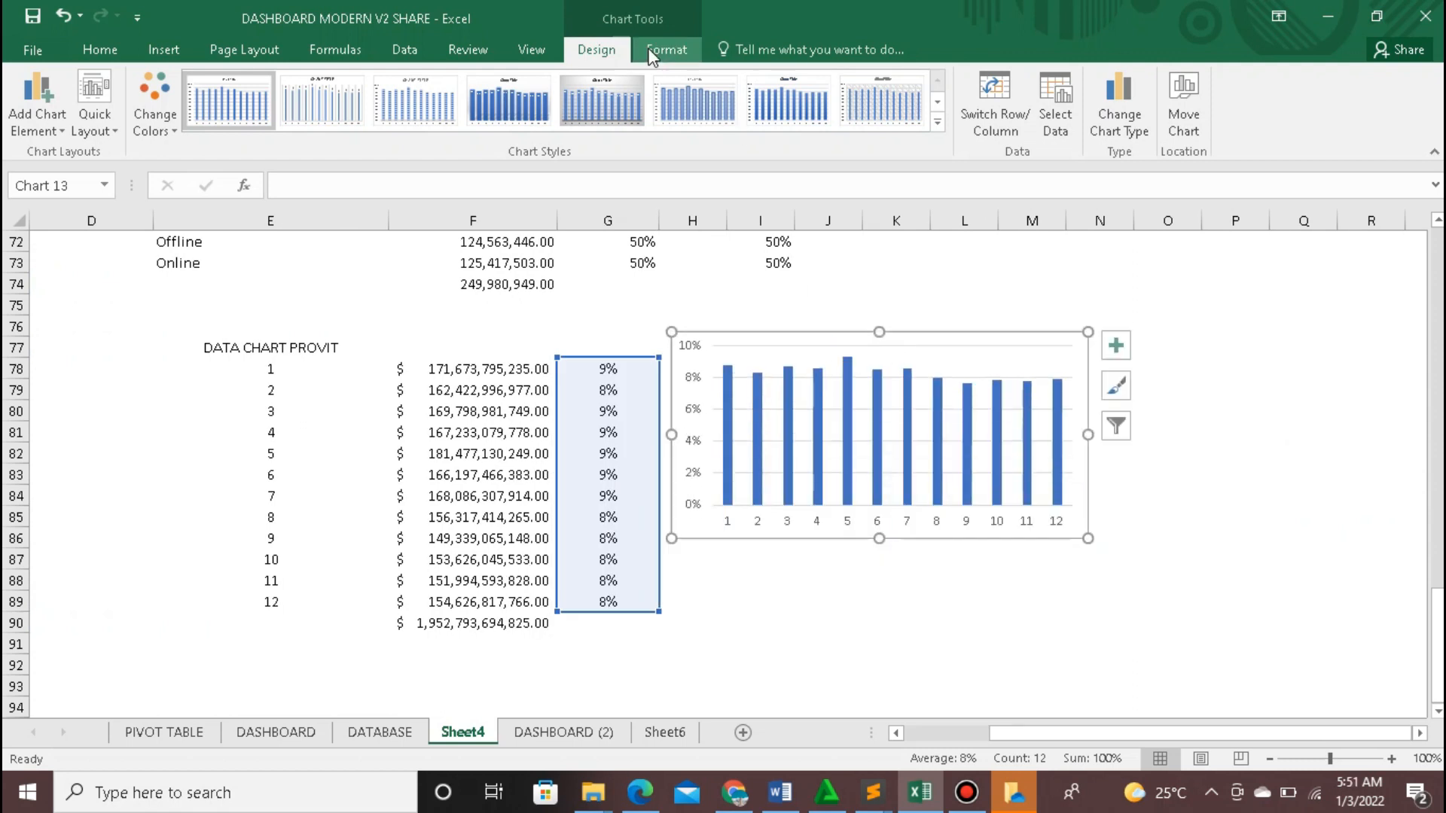
Step: Remove the fill and outline from the column chart's background
{"action": "left_click", "coordinate": [653, 52]}
{"action": "left_click", "coordinate": [594, 78]}
{"action": "left_click", "coordinate": [593, 107]}
{"action": "left_click", "coordinate": [762, 580]}
Step: Recolor the chart's columns with the monochromatic gold palette
{"action": "left_click", "coordinate": [788, 454]}
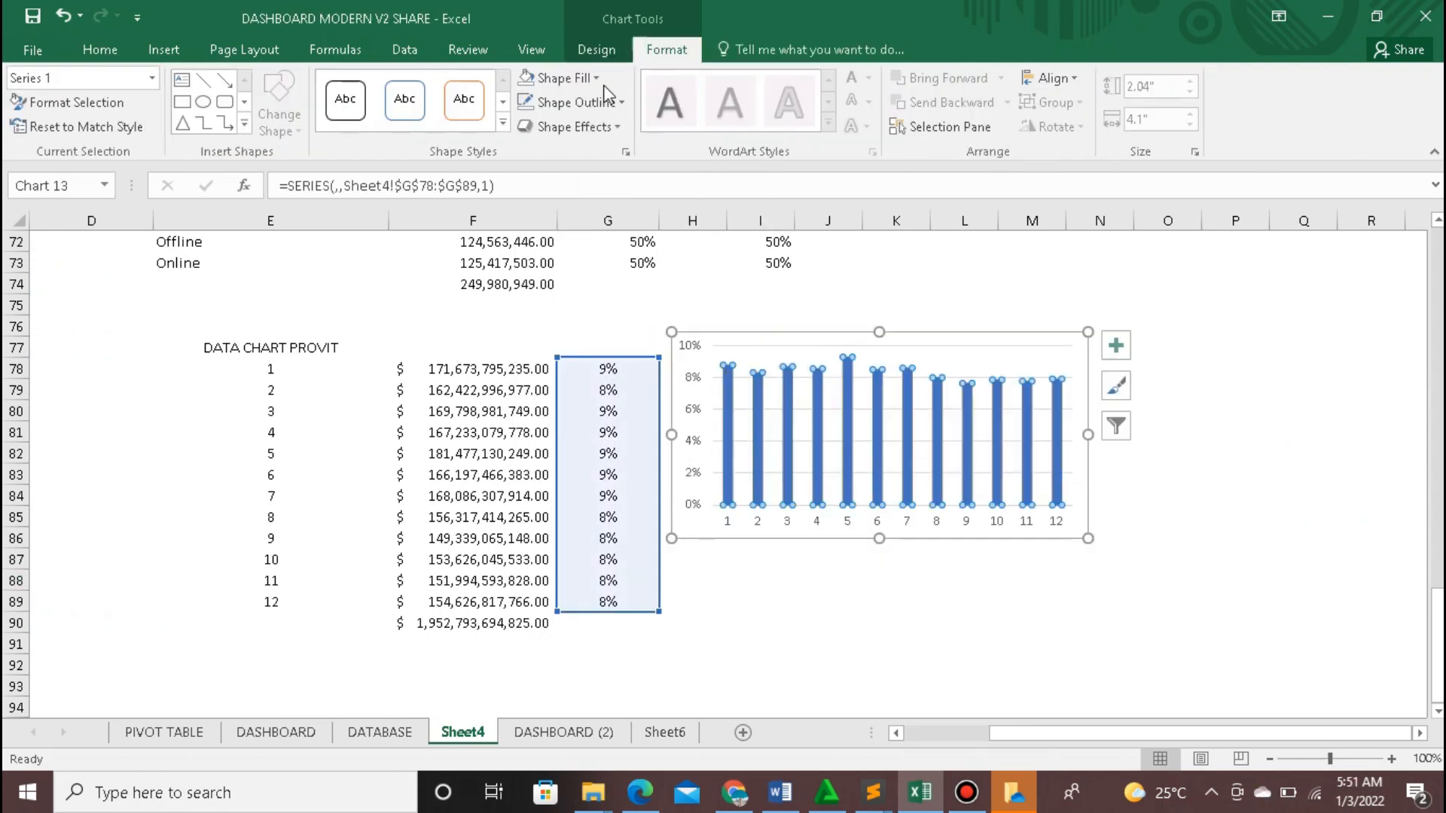
{"action": "left_click", "coordinate": [597, 49]}
{"action": "left_click", "coordinate": [154, 106]}
{"action": "left_click", "coordinate": [200, 279]}
{"action": "left_click", "coordinate": [154, 109]}
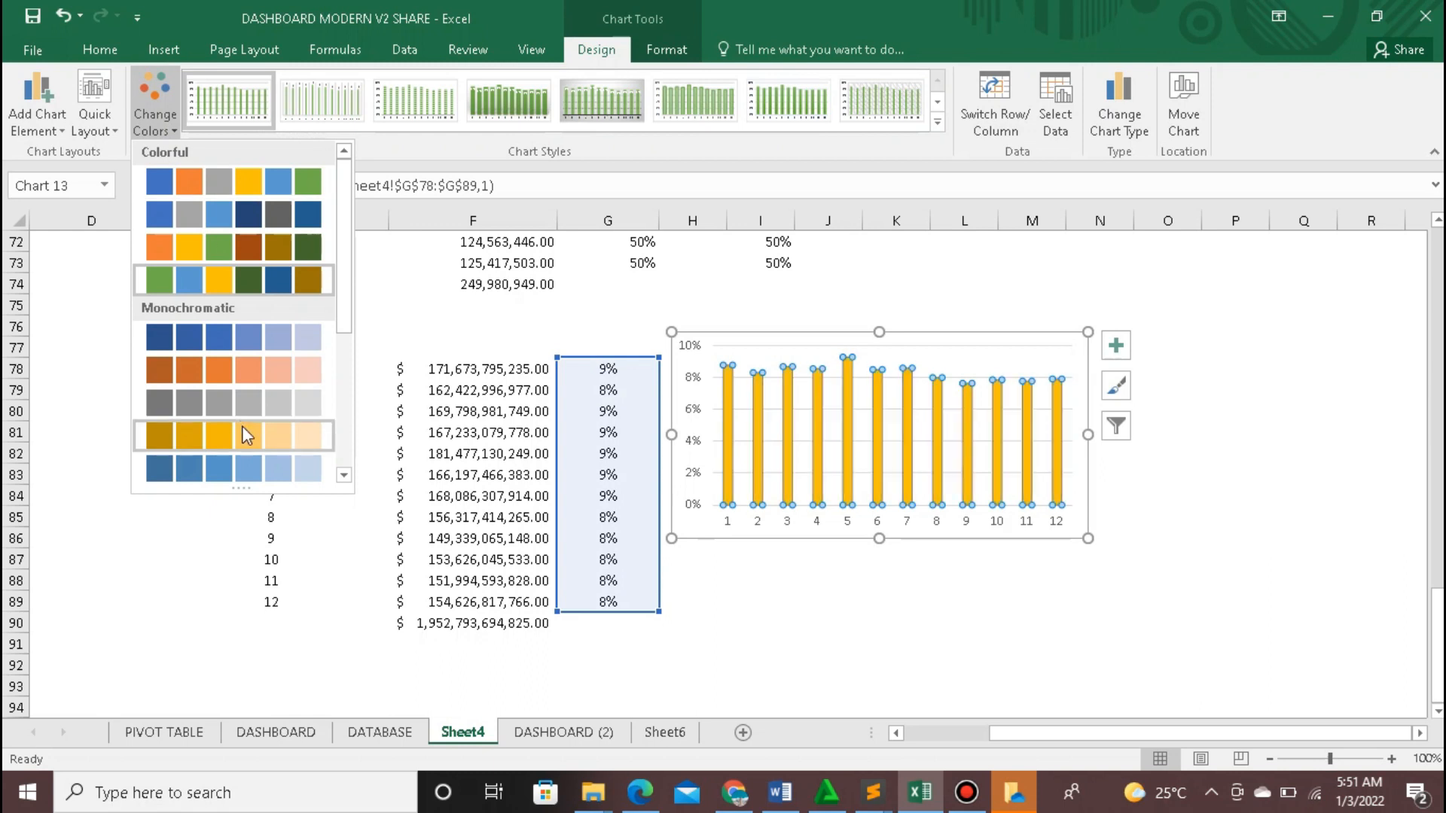
{"action": "left_click", "coordinate": [247, 435]}
Step: Copy the gold column chart to Sheet6 and position it in the empty panel beside the Offline and Online donuts
{"action": "left_click", "coordinate": [754, 617]}
{"action": "left_click", "coordinate": [785, 539]}
{"action": "key", "text": "ctrl+c"}
{"action": "left_click", "coordinate": [665, 732]}
{"action": "right_click", "coordinate": [583, 633]}
{"action": "left_click", "coordinate": [621, 343]}
{"action": "scroll", "coordinate": [694, 546], "scroll_direction": "down", "scroll_amount": 2}
{"action": "left_click_drag", "start_coordinate": [755, 485], "coordinate": [774, 507]}
Step: Make both axis labels of the pasted chart white and change the horizontal axis labels' font and size
{"action": "left_click", "coordinate": [537, 551]}
{"action": "left_click", "coordinate": [360, 119]}
{"action": "left_click", "coordinate": [681, 612]}
{"action": "left_click", "coordinate": [284, 87]}
{"action": "left_click", "coordinate": [253, 407]}
{"action": "left_click", "coordinate": [329, 87]}
{"action": "left_click", "coordinate": [305, 151]}
{"action": "left_click", "coordinate": [359, 121]}
Step: Restyle the vertical axis labels with the Bahnschrift font and a new size, and undo the last change
{"action": "left_click", "coordinate": [535, 551]}
{"action": "left_click", "coordinate": [284, 87]}
{"action": "left_click", "coordinate": [290, 214]}
{"action": "left_click", "coordinate": [329, 86]}
{"action": "left_click", "coordinate": [305, 151]}
{"action": "left_click", "coordinate": [433, 655]}
{"action": "left_click", "coordinate": [63, 15]}
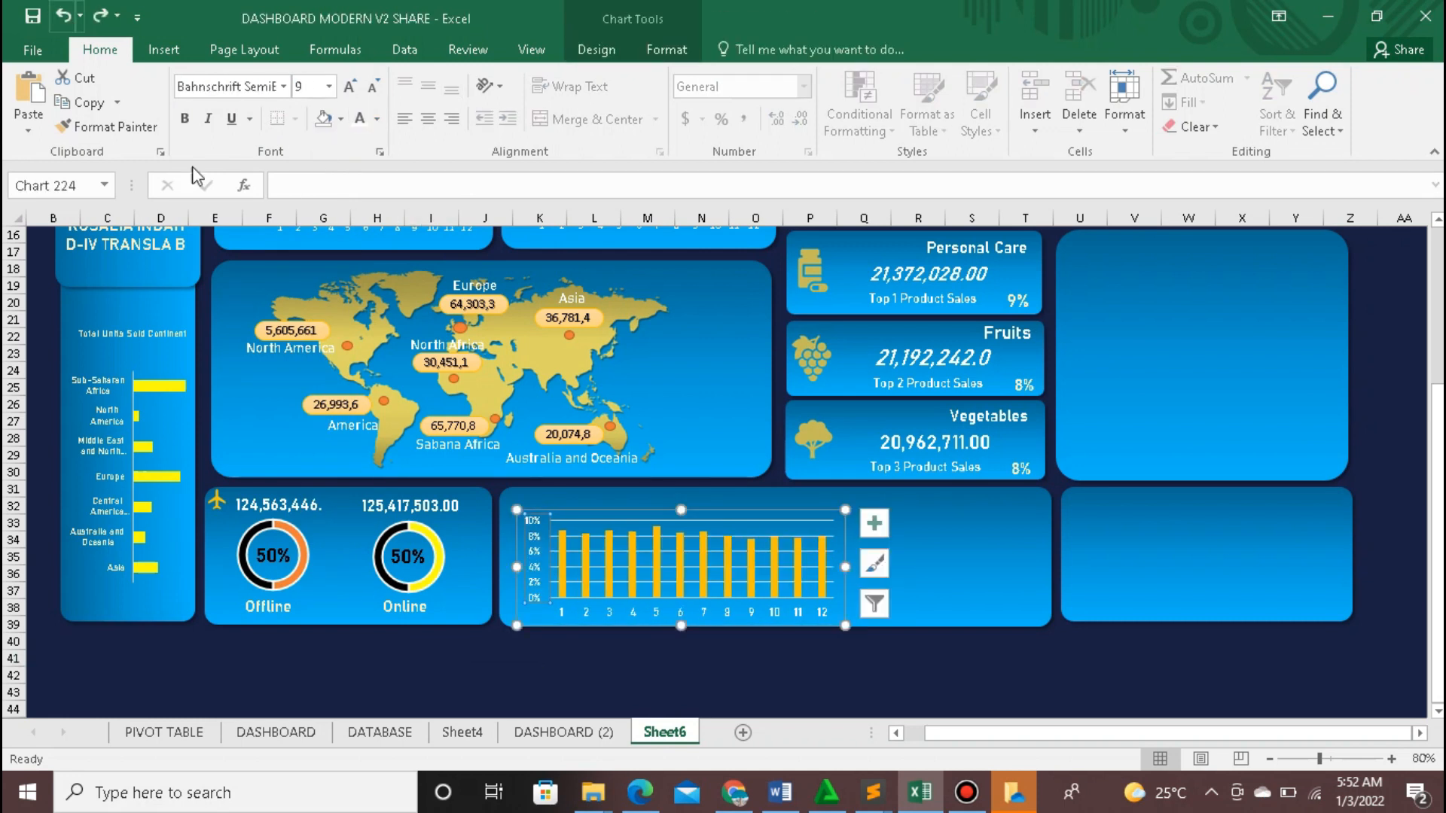
Step: Apply bold to the vertical and horizontal axis labels of the profit chart
{"action": "left_click", "coordinate": [486, 676]}
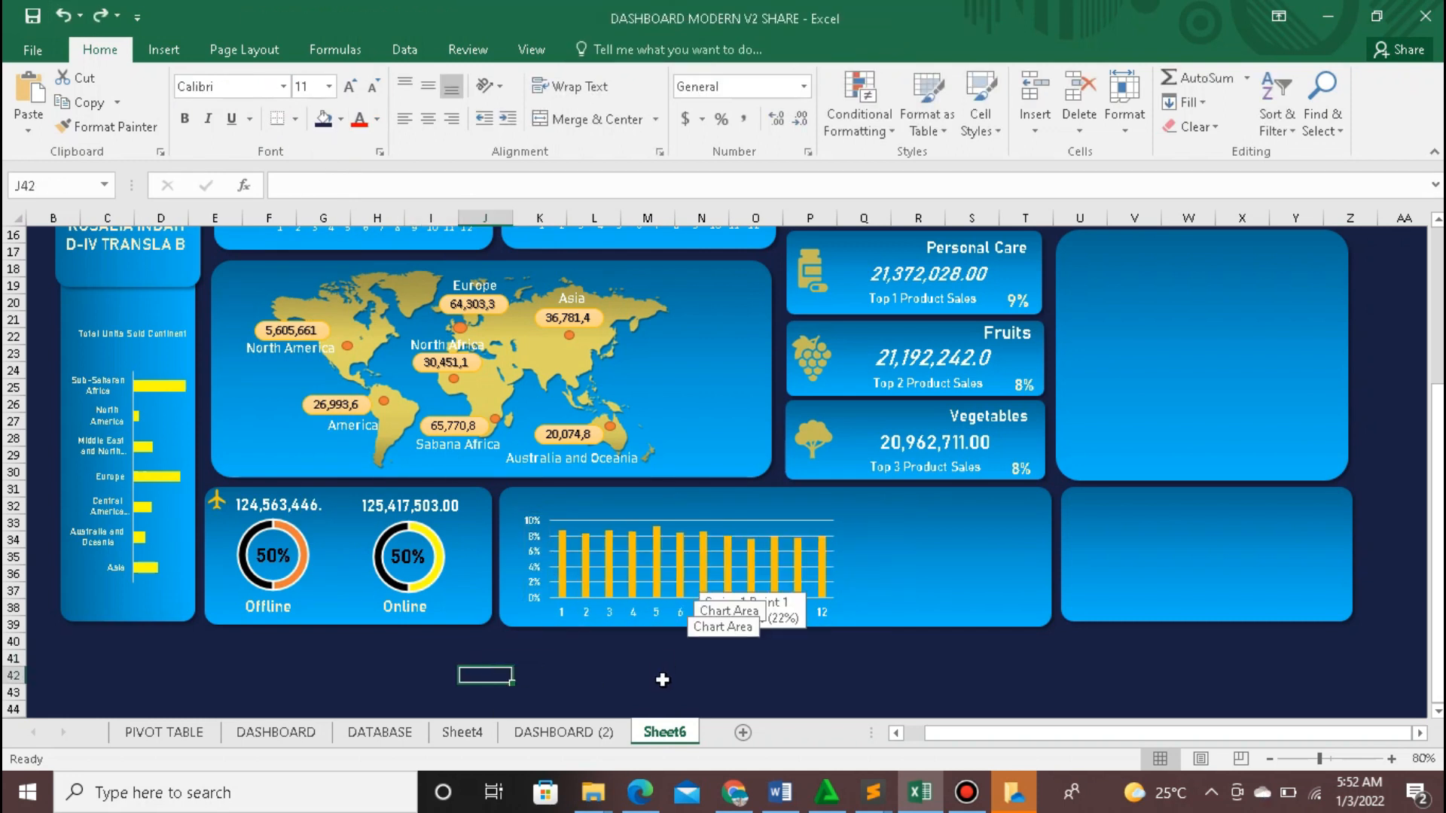
{"action": "left_click", "coordinate": [532, 521]}
{"action": "left_click", "coordinate": [184, 119]}
{"action": "left_click", "coordinate": [682, 613]}
{"action": "left_click", "coordinate": [186, 119]}
{"action": "left_click", "coordinate": [588, 659]}
Step: Reduce the profit chart's height slightly from its upper edge
{"action": "left_click", "coordinate": [674, 500]}
{"action": "left_click", "coordinate": [680, 513]}
{"action": "left_click_drag", "start_coordinate": [681, 511], "coordinate": [681, 515]}
{"action": "left_click", "coordinate": [661, 682]}
Step: Set the profit chart's plot area to no outline and no fill
{"action": "left_click", "coordinate": [580, 519]}
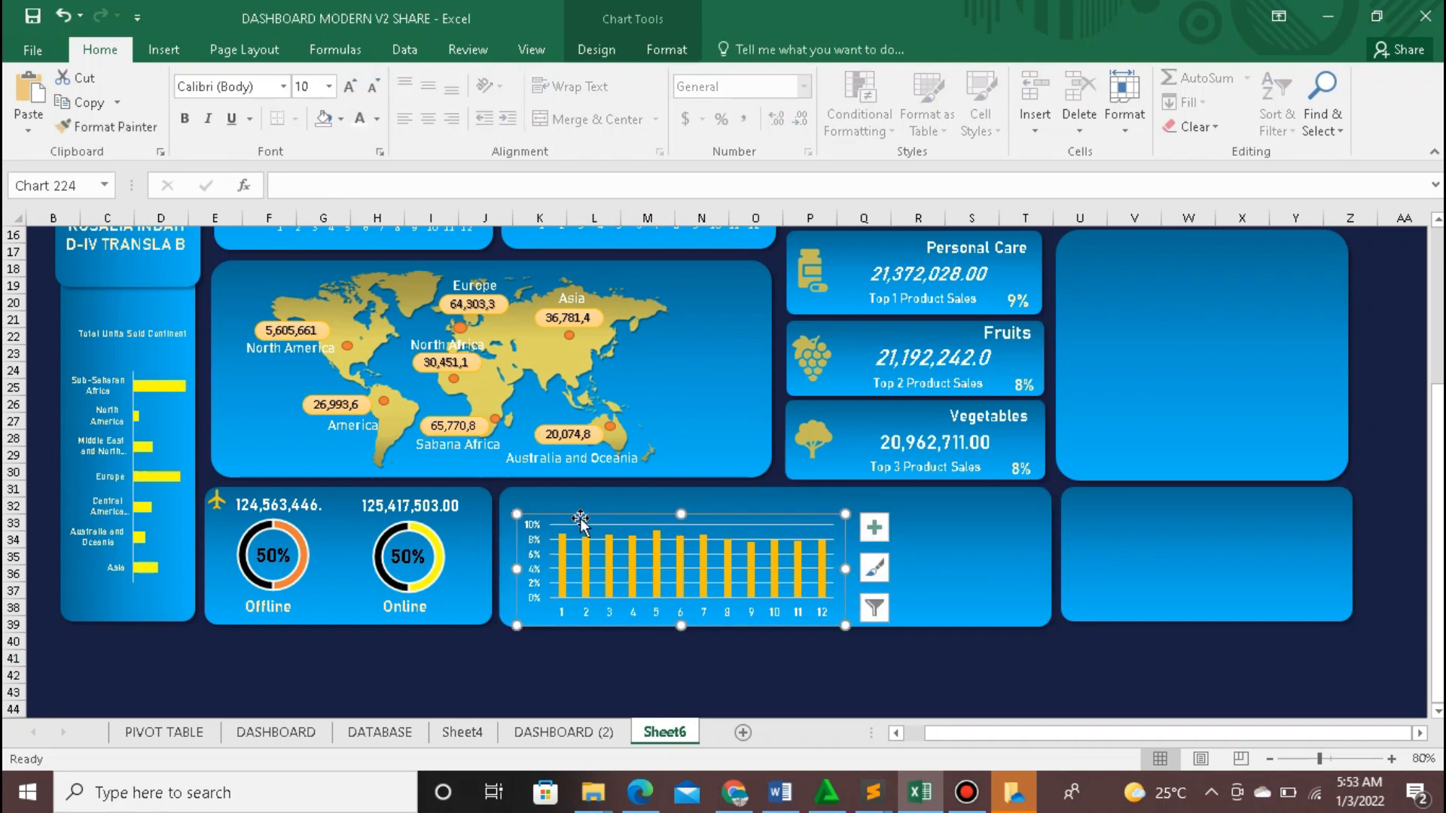
{"action": "left_click", "coordinate": [595, 50]}
{"action": "left_click", "coordinate": [533, 50]}
{"action": "left_click", "coordinate": [591, 53]}
{"action": "left_click", "coordinate": [562, 528]}
{"action": "left_click", "coordinate": [662, 45]}
{"action": "left_click", "coordinate": [595, 101]}
{"action": "left_click", "coordinate": [583, 357]}
{"action": "left_click", "coordinate": [580, 79]}
{"action": "left_click", "coordinate": [586, 333]}
{"action": "left_click", "coordinate": [486, 675]}
Step: Remove the horizontal gridlines from the profit chart
{"action": "left_click", "coordinate": [571, 539]}
{"action": "left_click", "coordinate": [663, 50]}
{"action": "left_click", "coordinate": [584, 102]}
{"action": "left_click", "coordinate": [584, 358]}
{"action": "left_click", "coordinate": [479, 690]}
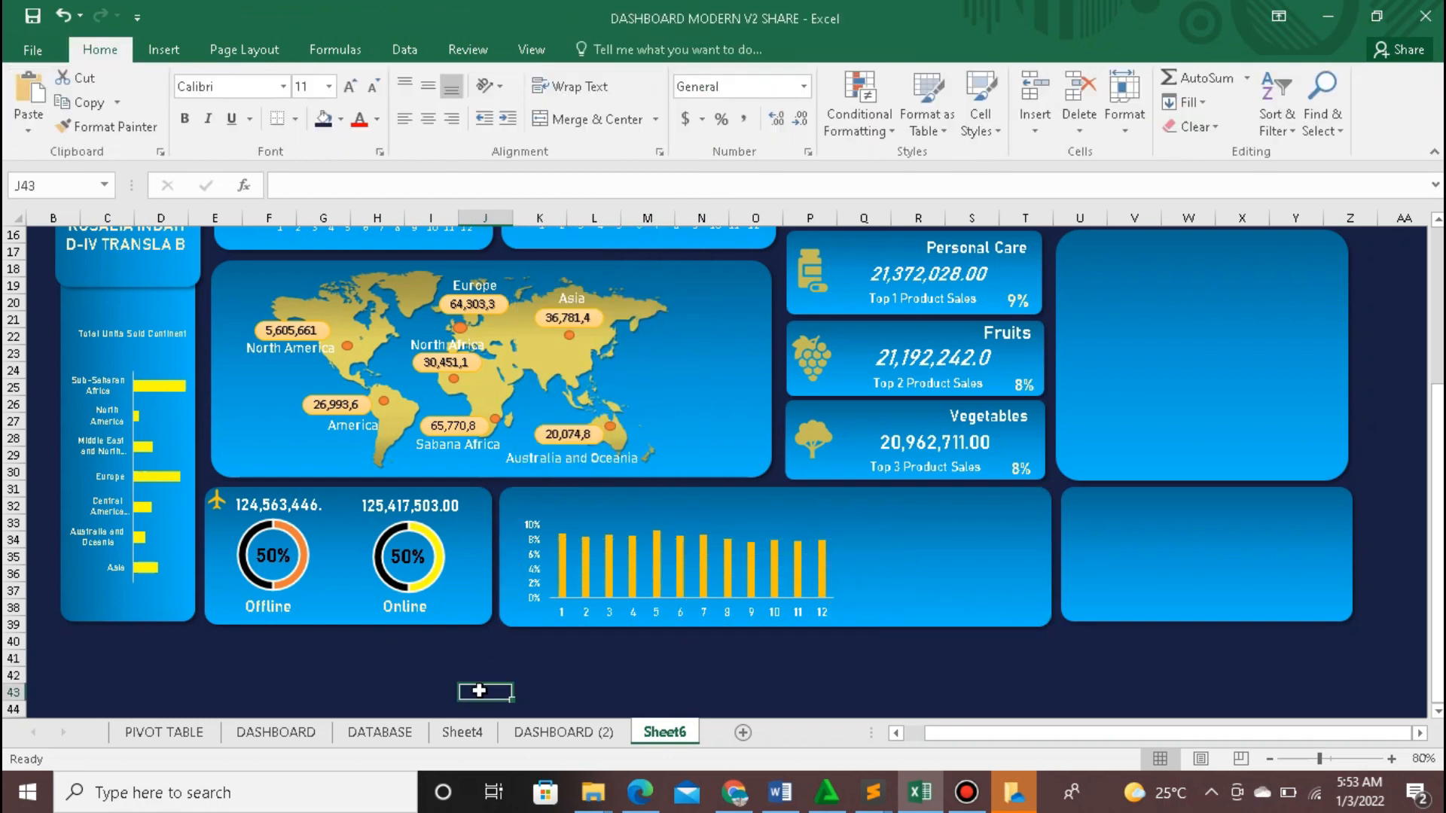
Step: Examine the profit chart's size and properties settings in its chart area formatting options
{"action": "scroll", "coordinate": [479, 691], "scroll_direction": "up", "scroll_amount": 2}
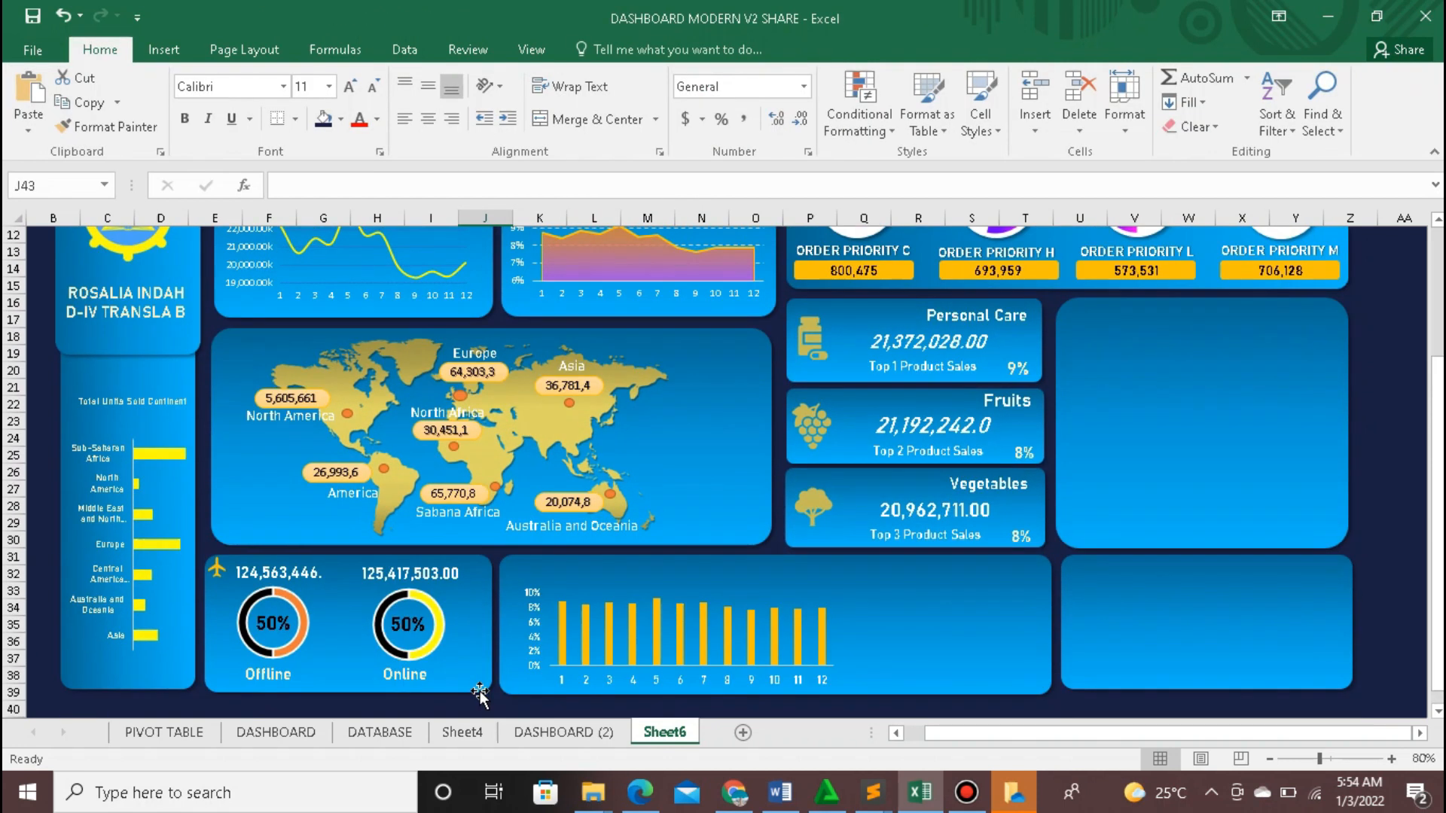
{"action": "right_click", "coordinate": [612, 599]}
{"action": "left_click", "coordinate": [823, 617]}
{"action": "right_click", "coordinate": [828, 584]}
{"action": "key", "text": "Escape"}
{"action": "left_click", "coordinate": [655, 585]}
{"action": "right_click", "coordinate": [839, 585]}
{"action": "left_click", "coordinate": [932, 541]}
{"action": "left_click", "coordinate": [1268, 301]}
{"action": "left_click", "coordinate": [1219, 375]}
{"action": "left_click", "coordinate": [1201, 346]}
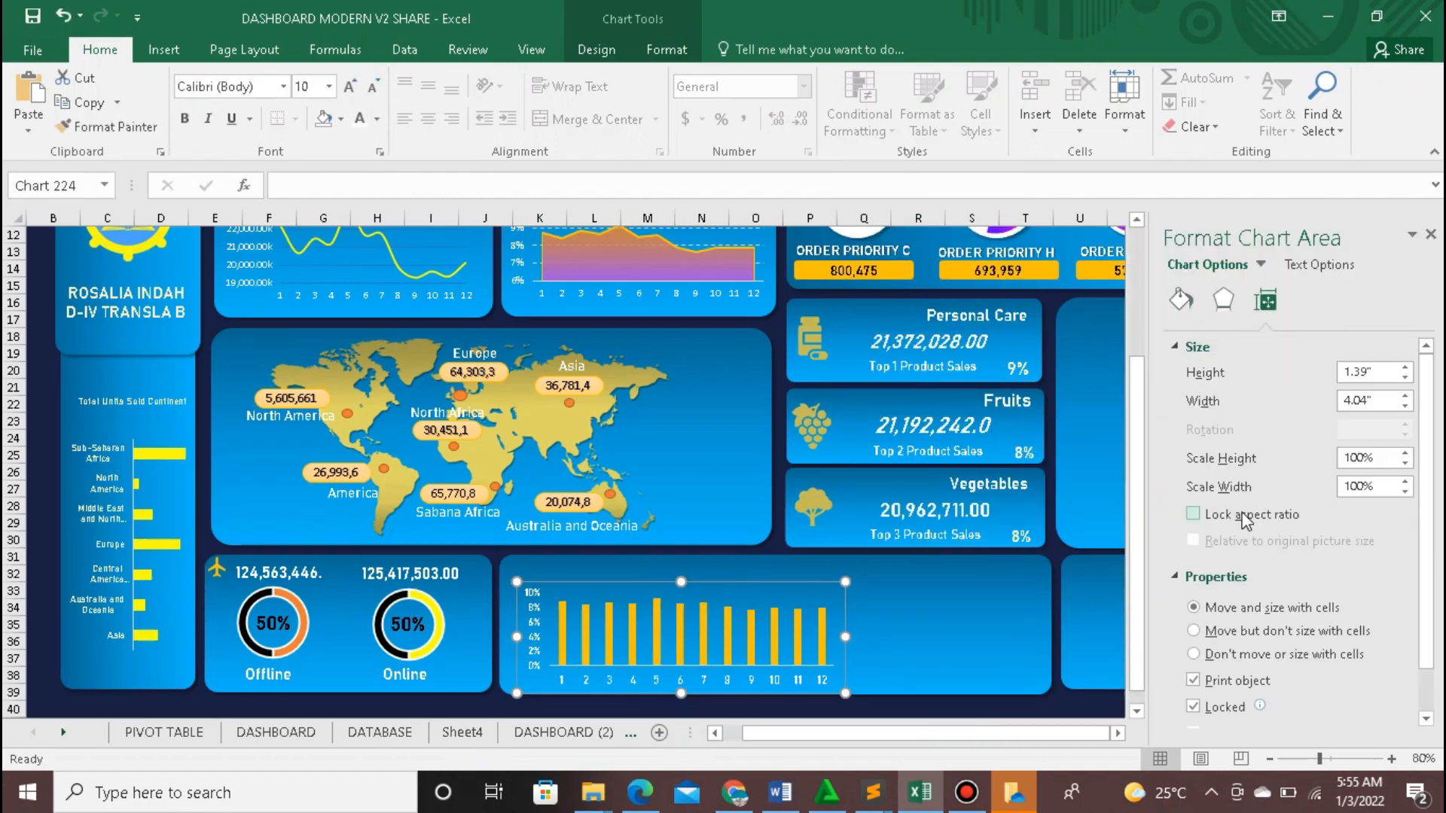
{"action": "left_click", "coordinate": [1432, 234]}
{"action": "left_click", "coordinate": [957, 711]}
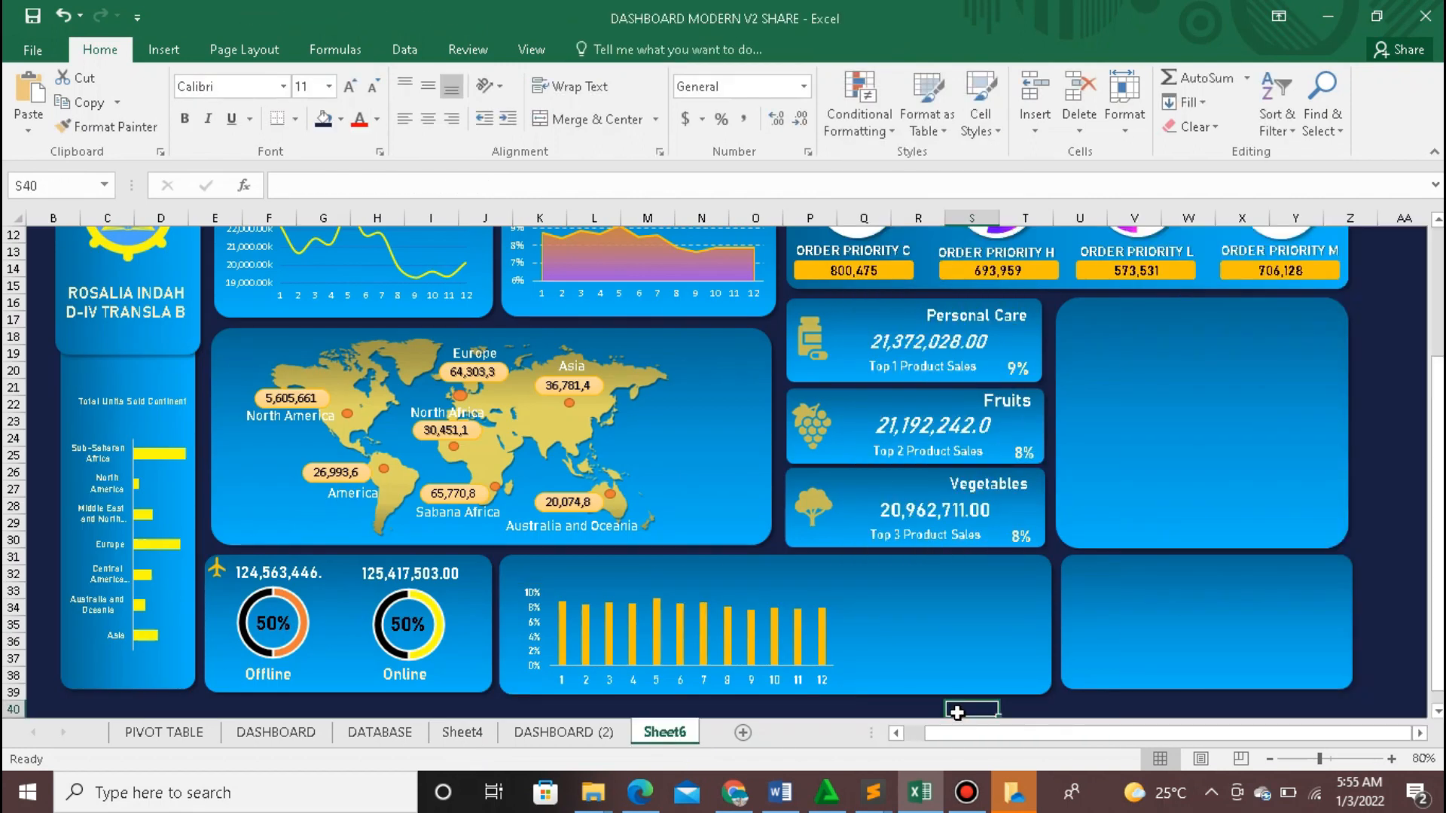
Step: Add a banknote icon and a Total Profit label beside the profit chart, adjusting the label's font size
{"action": "right_click", "coordinate": [880, 606]}
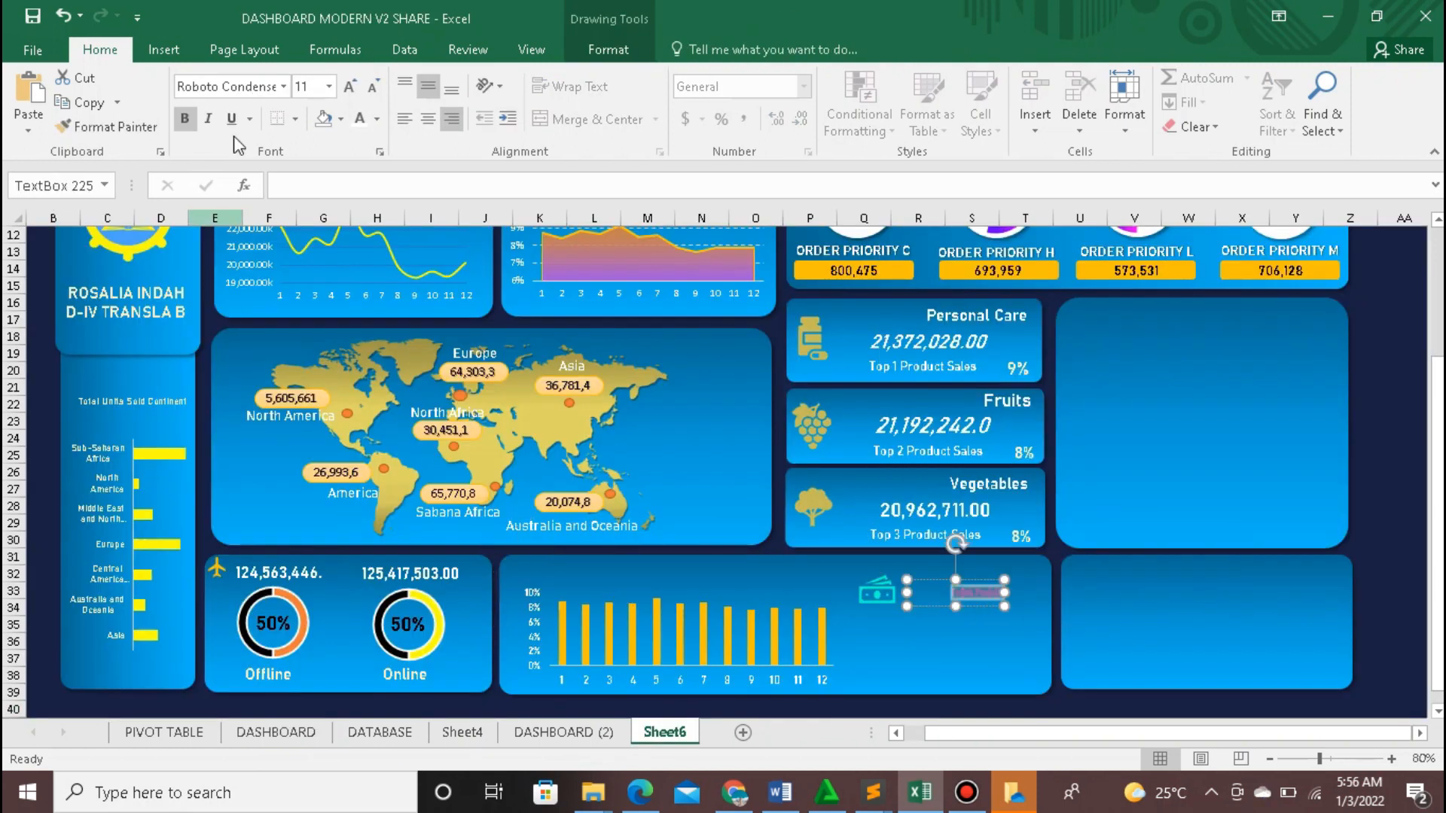
{"action": "left_click", "coordinate": [329, 87]}
{"action": "left_click", "coordinate": [304, 271]}
{"action": "left_click", "coordinate": [889, 614]}
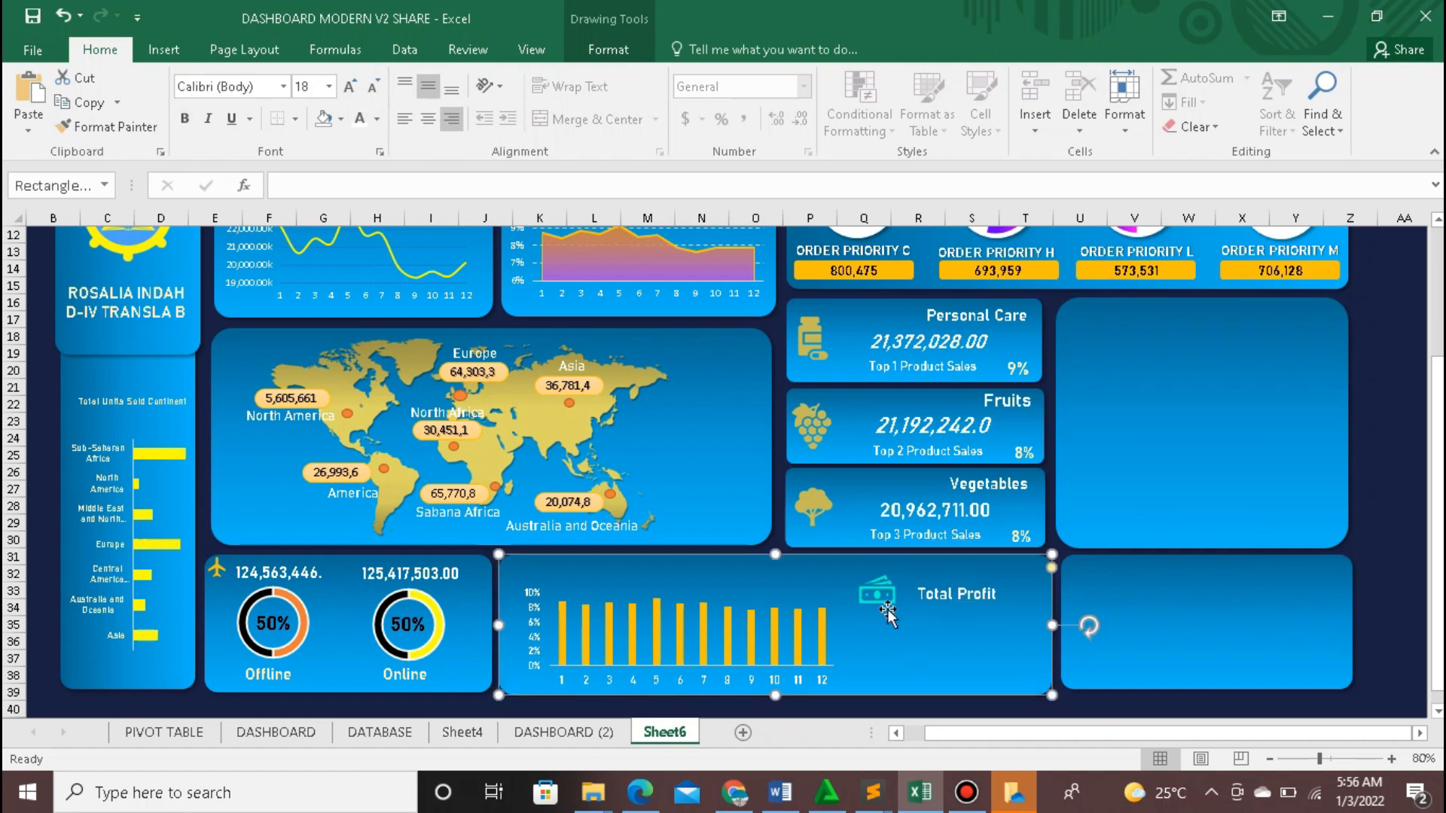
Step: Recolor the banknote icon beside the profit chart to gold
{"action": "left_click", "coordinate": [881, 597]}
{"action": "left_click", "coordinate": [609, 50]}
{"action": "left_click", "coordinate": [180, 102]}
{"action": "left_click", "coordinate": [484, 473]}
Step: Adjust the Total Profit label's font size and shift the label slightly to the right of the banknote icon
{"action": "left_click", "coordinate": [963, 608]}
{"action": "left_click", "coordinate": [960, 597]}
{"action": "left_click", "coordinate": [329, 87]}
{"action": "left_click", "coordinate": [303, 298]}
{"action": "left_click_drag", "start_coordinate": [1004, 607], "coordinate": [1022, 609]}
Step: Draw a rectangle shape below the Total Profit label, beside the profit chart
{"action": "left_click", "coordinate": [887, 676]}
{"action": "left_click", "coordinate": [164, 50]}
{"action": "left_click", "coordinate": [330, 78]}
{"action": "left_click", "coordinate": [391, 131]}
{"action": "left_click_drag", "start_coordinate": [862, 586], "coordinate": [1035, 689]}
Step: Link the rectangle's text to the profit total in Sheet4 cell F90 and set its font size to 18
{"action": "type", "text": "="}
{"action": "left_click", "coordinate": [463, 732]}
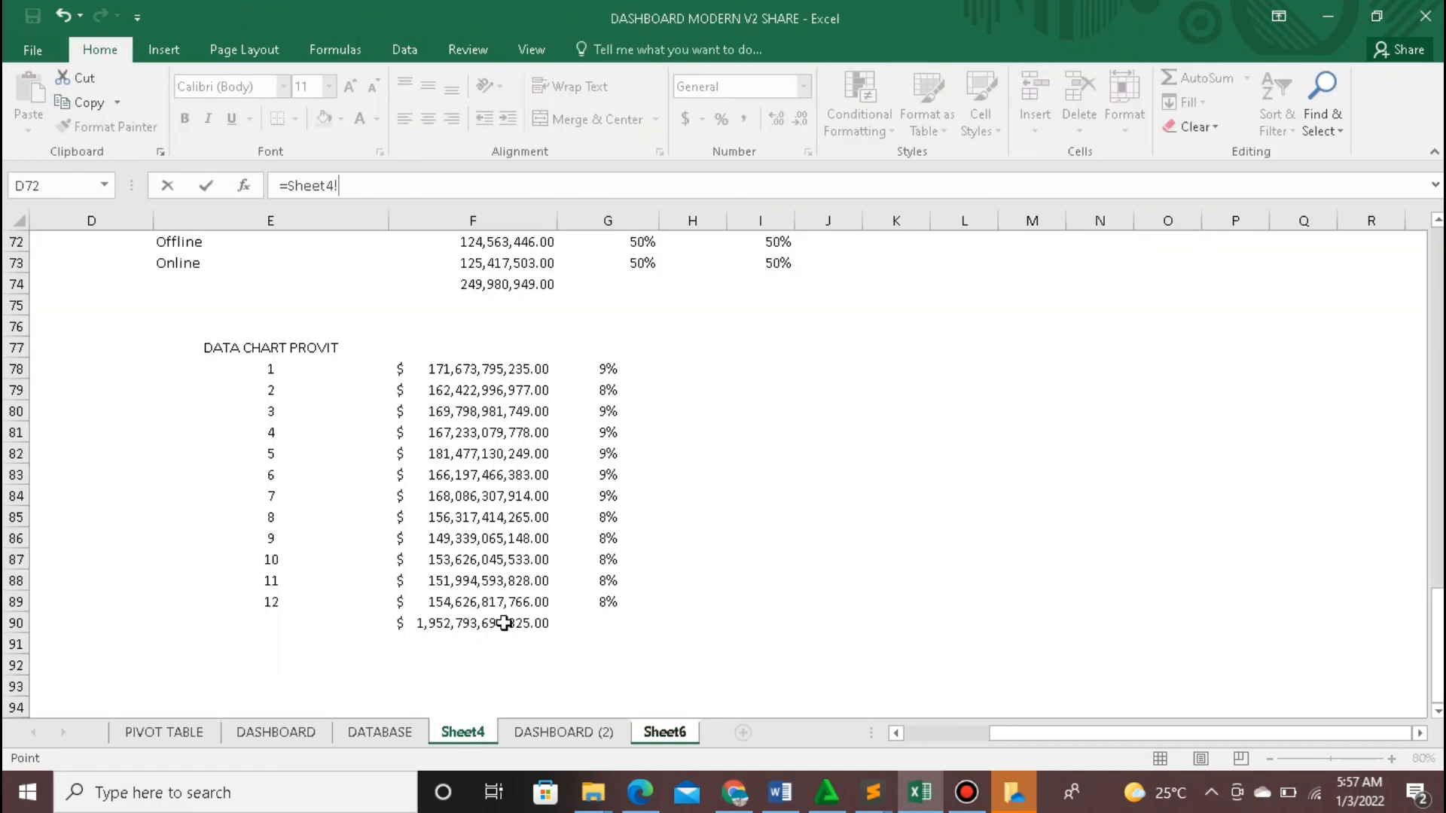
{"action": "left_click", "coordinate": [504, 623]}
{"action": "key", "text": "Return"}
{"action": "left_click", "coordinate": [329, 86]}
{"action": "left_click", "coordinate": [305, 332]}
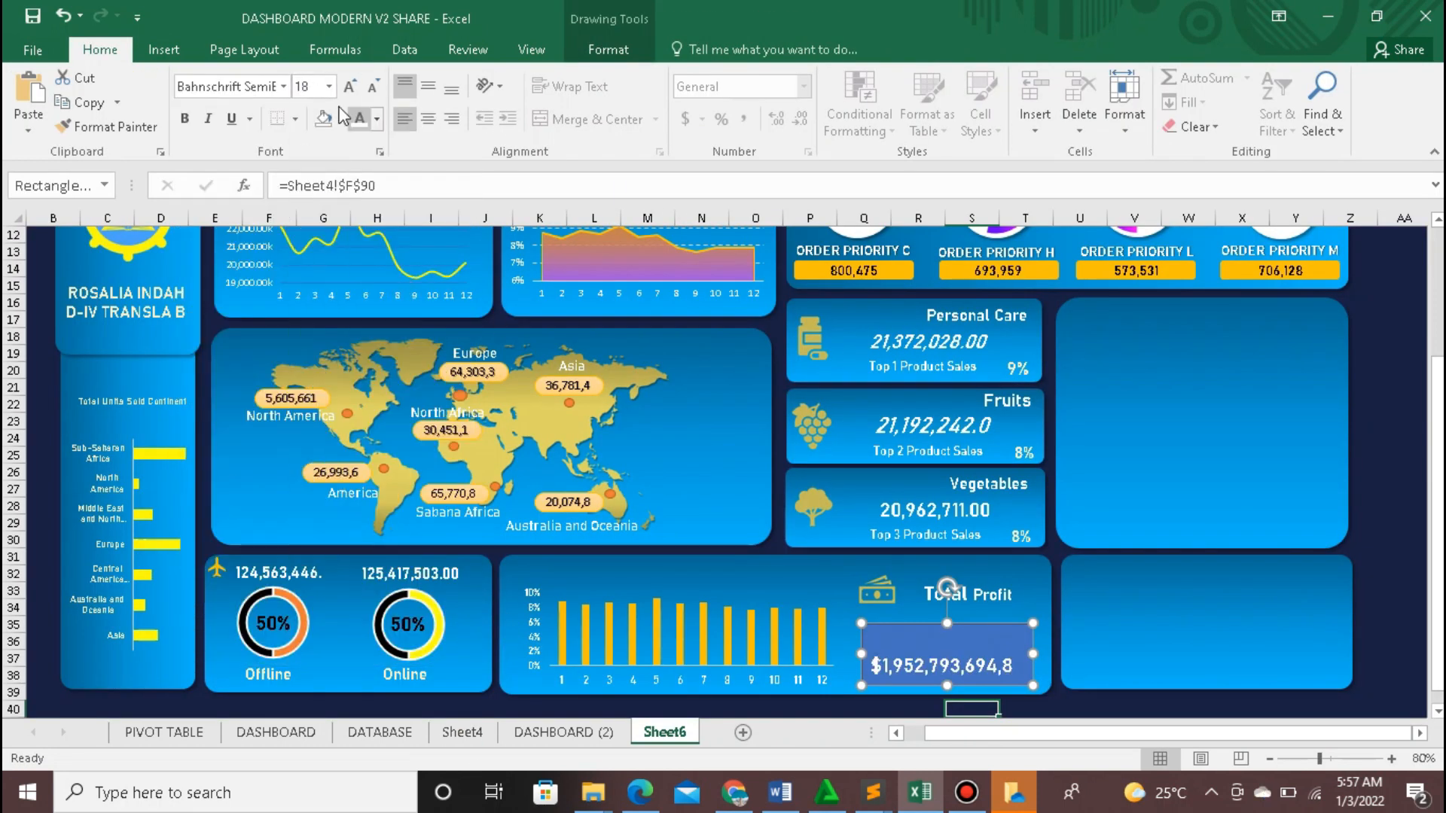
Step: Remove the fill and outline from the total profit value box and italicize its text
{"action": "left_click", "coordinate": [609, 50]}
{"action": "left_click", "coordinate": [530, 81]}
{"action": "left_click", "coordinate": [521, 302]}
{"action": "left_click", "coordinate": [534, 102]}
{"action": "left_click", "coordinate": [521, 322]}
{"action": "left_click", "coordinate": [100, 49]}
{"action": "left_click", "coordinate": [208, 118]}
Step: Enlarge the value box until it fits the full total profit figure, and save the workbook
{"action": "left_click_drag", "start_coordinate": [1033, 624], "coordinate": [1076, 612]}
{"action": "left_click_drag", "start_coordinate": [1026, 685], "coordinate": [1000, 696]}
{"action": "left_click", "coordinate": [1402, 523]}
{"action": "left_click", "coordinate": [25, 12]}
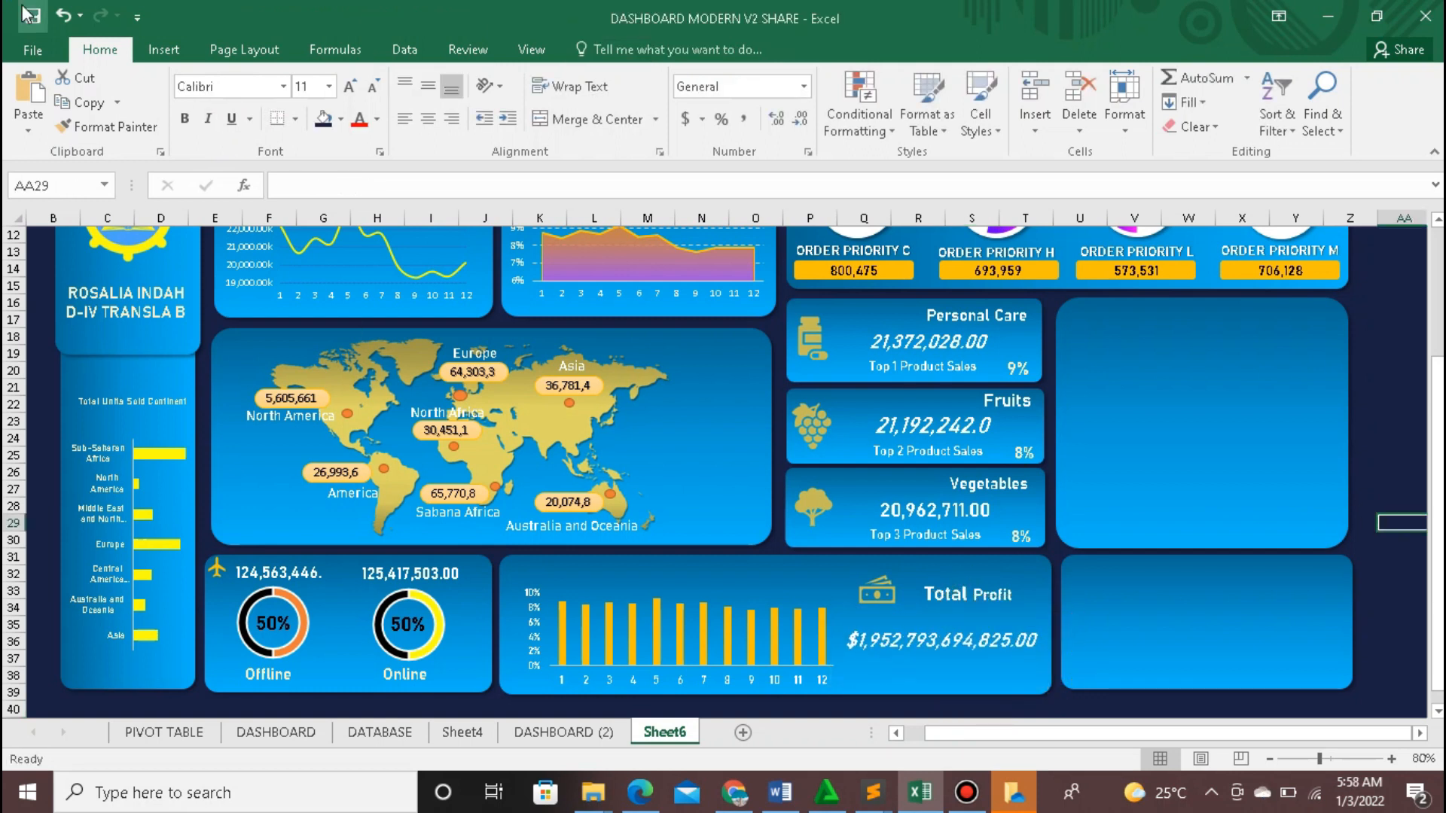
{"action": "scroll", "coordinate": [994, 456], "scroll_direction": "up", "scroll_amount": 1}
{"action": "scroll", "coordinate": [998, 455], "scroll_direction": "down", "scroll_amount": 1}
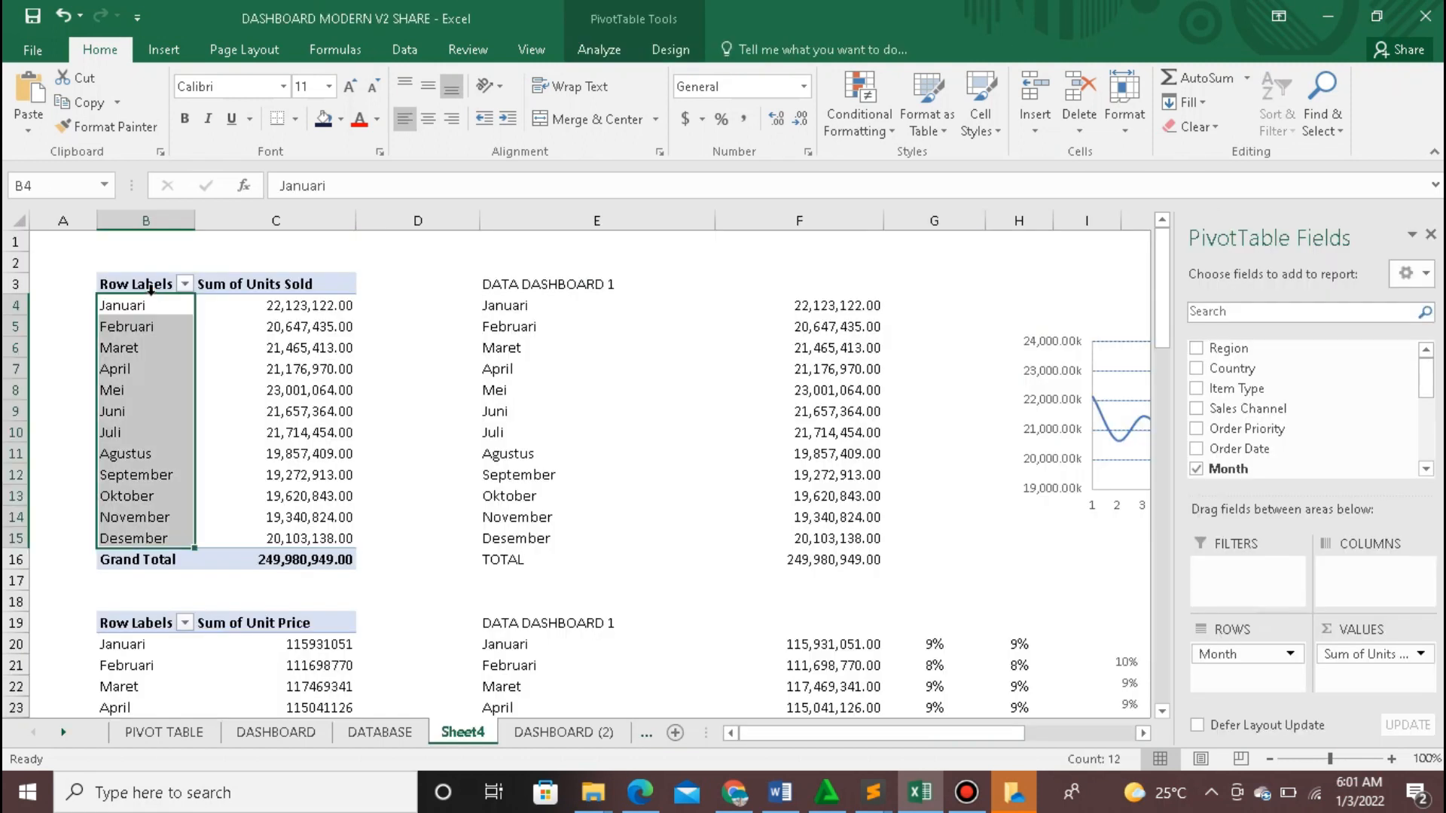
Step: Insert Item Type and Year slicers for the monthly units sold PivotTable on Sheet4
{"action": "left_click", "coordinate": [599, 50]}
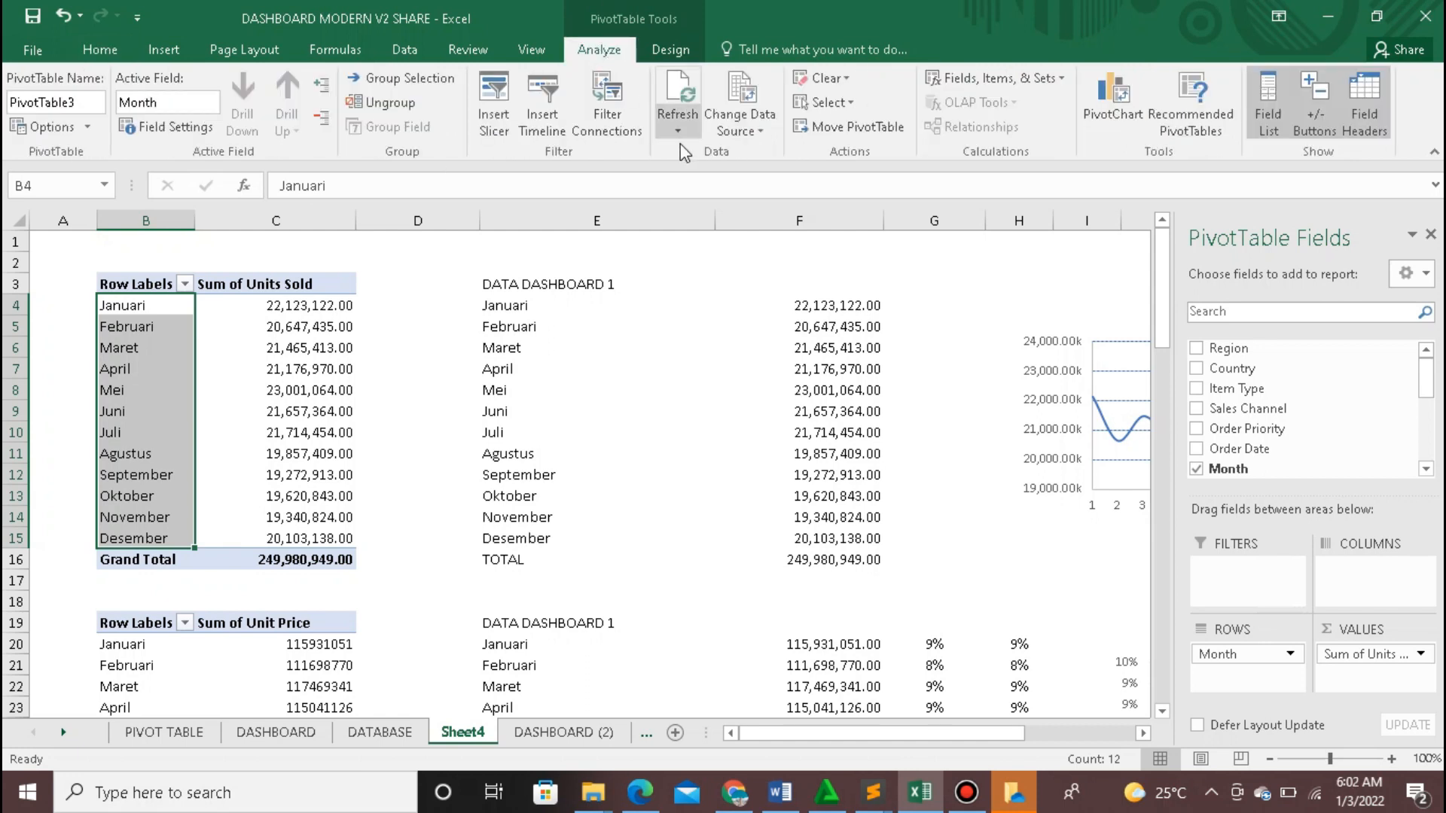
{"action": "left_click", "coordinate": [493, 98]}
{"action": "left_click", "coordinate": [234, 508]}
{"action": "left_click", "coordinate": [309, 741]}
Step: Move the Year slicer from Sheet4 to Sheet6, placing it on the empty card beside the Total Profit card
{"action": "right_click", "coordinate": [624, 367]}
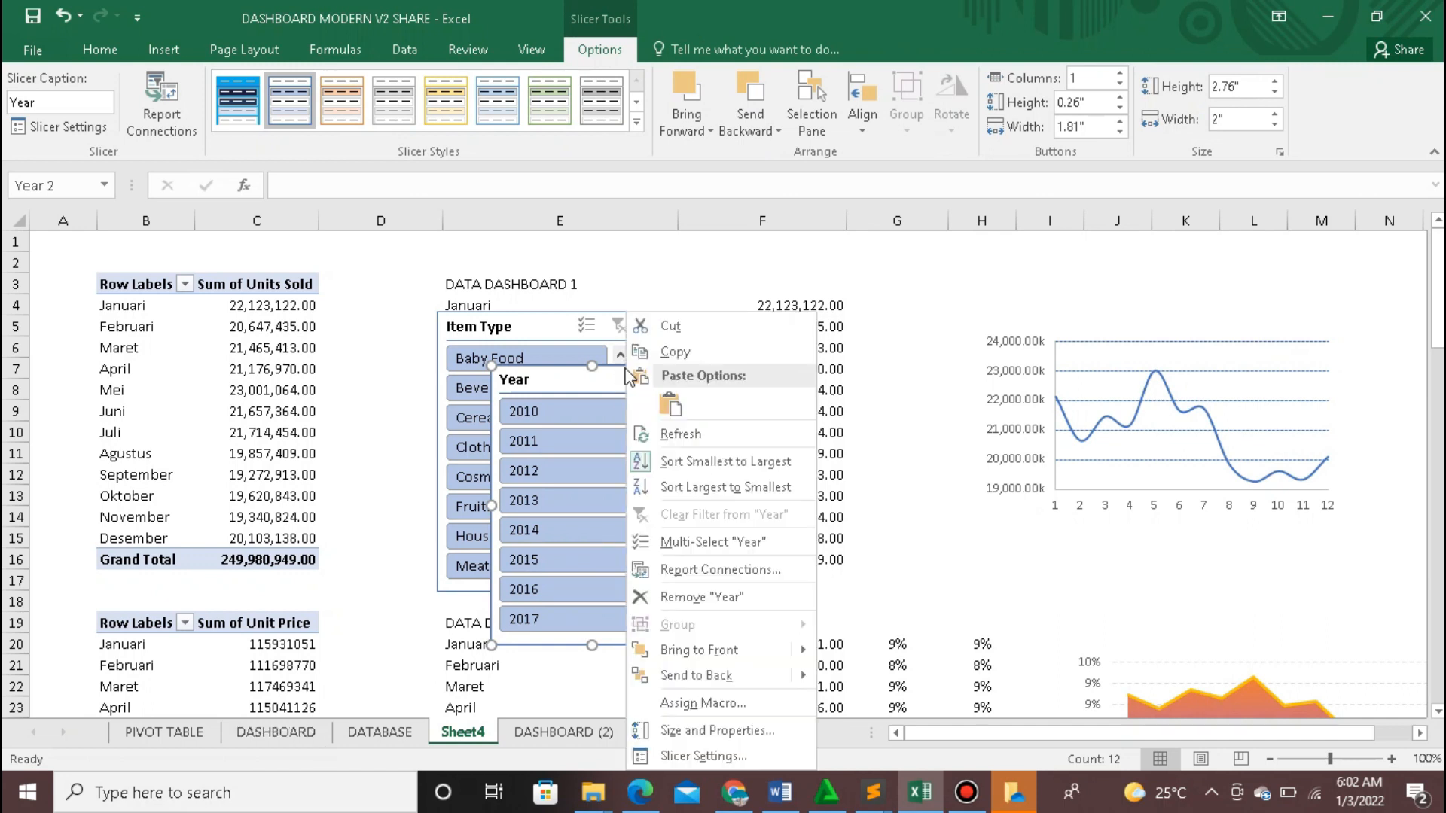
{"action": "left_click", "coordinate": [682, 329]}
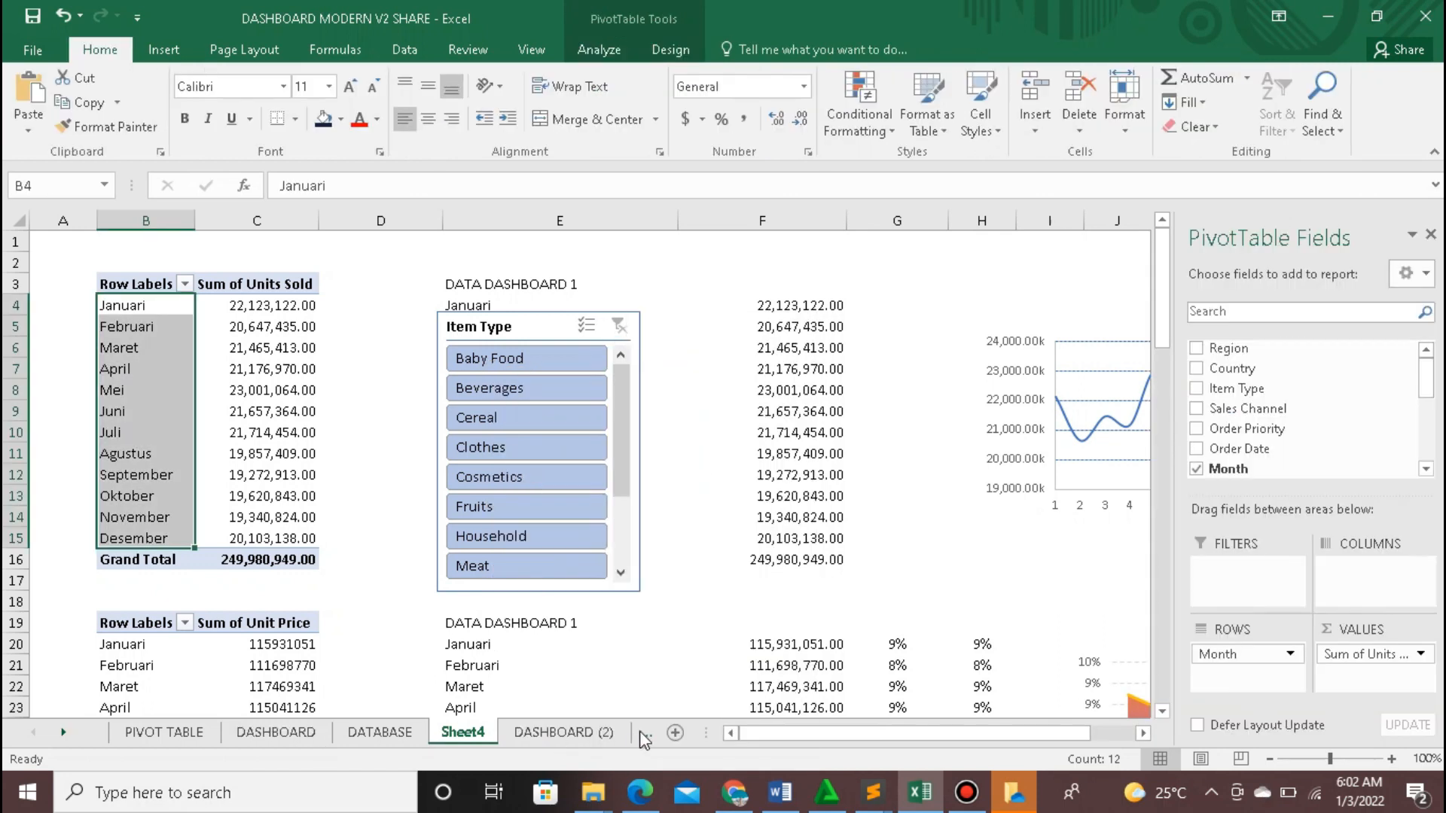
{"action": "left_click", "coordinate": [664, 732]}
{"action": "right_click", "coordinate": [1066, 390]}
{"action": "left_click", "coordinate": [1103, 476]}
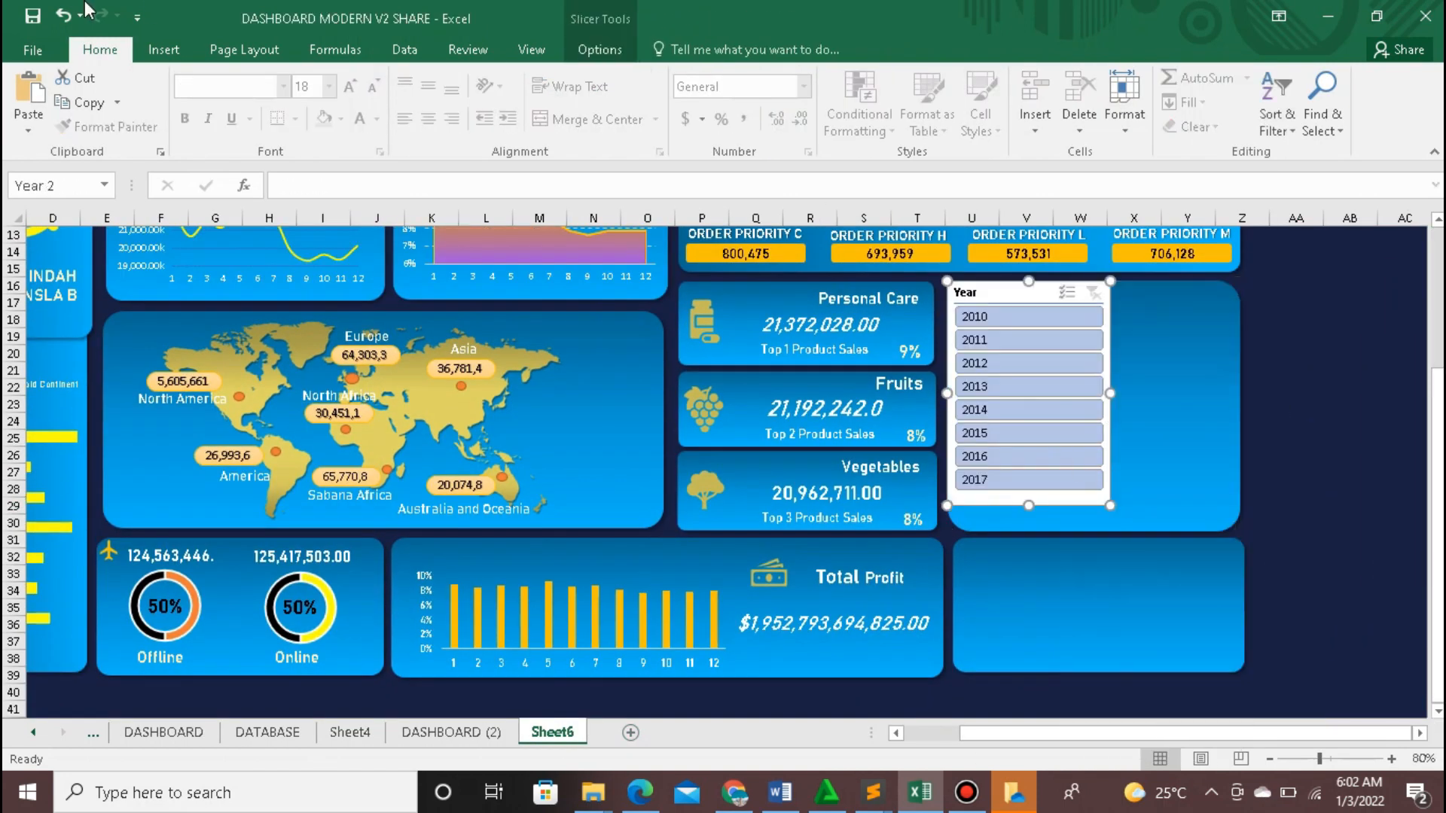
{"action": "left_click", "coordinate": [65, 15]}
{"action": "right_click", "coordinate": [1001, 560]}
{"action": "left_click", "coordinate": [1032, 284]}
Step: Move the Item Type slicer from Sheet4 to the empty card beside the top product cards on Sheet6
{"action": "left_click", "coordinate": [350, 732]}
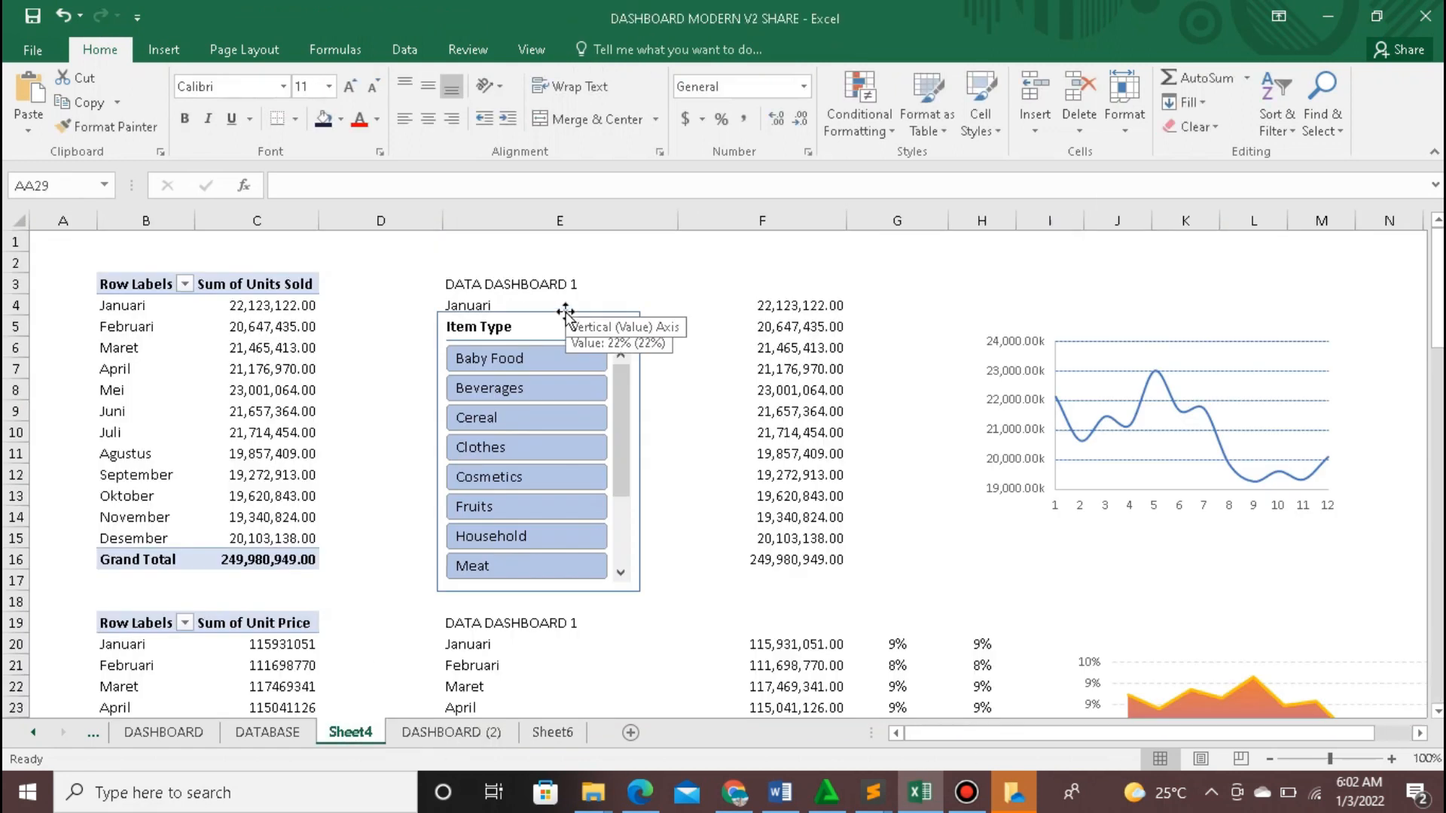
{"action": "left_click", "coordinate": [552, 732]}
{"action": "left_click", "coordinate": [1127, 388]}
{"action": "right_click", "coordinate": [1126, 388]}
{"action": "left_click", "coordinate": [1164, 474]}
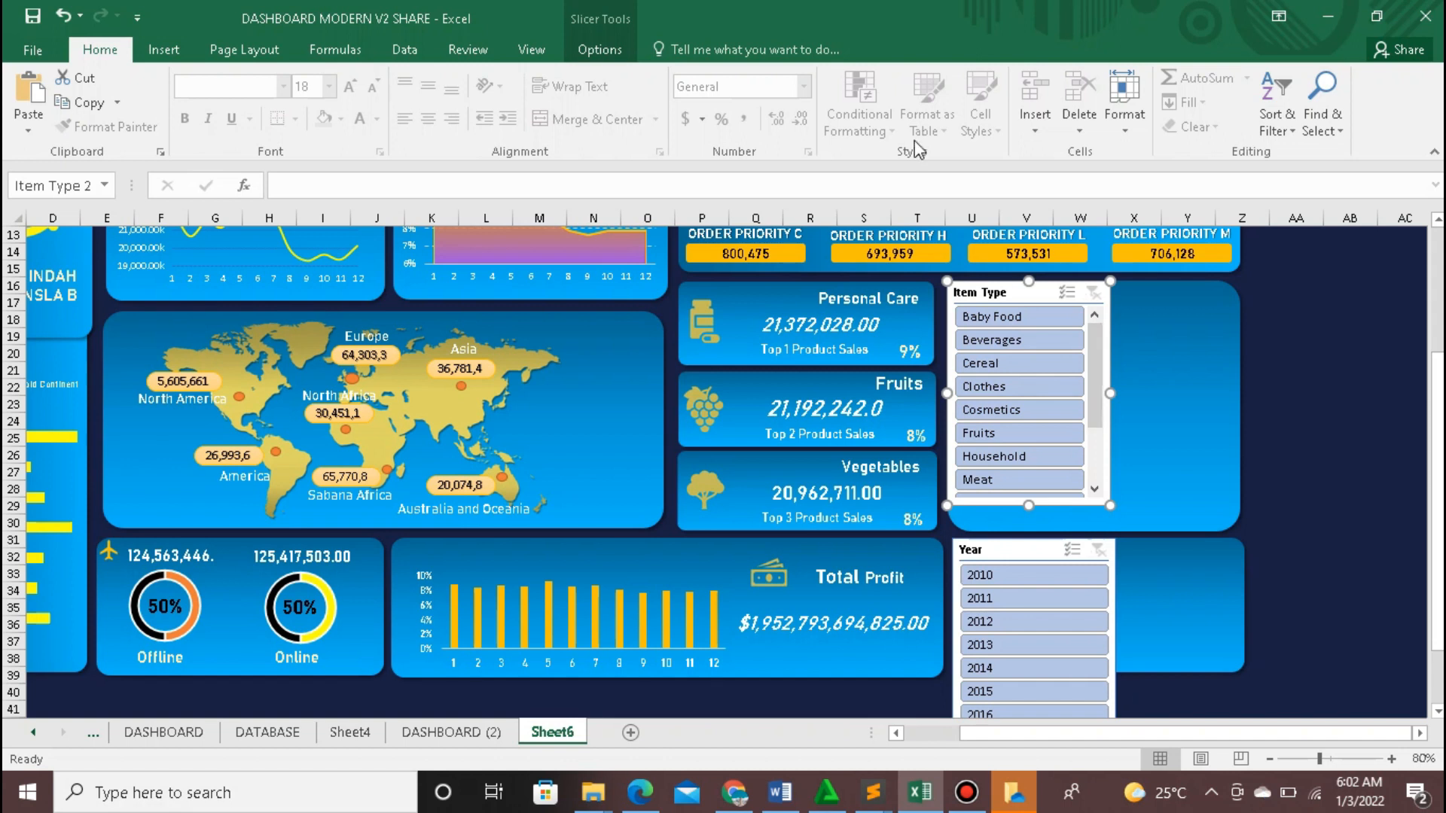
Step: Arrange the Item Type slicer's buttons in 3 columns
{"action": "left_click", "coordinate": [603, 50]}
{"action": "left_click", "coordinate": [1083, 79]}
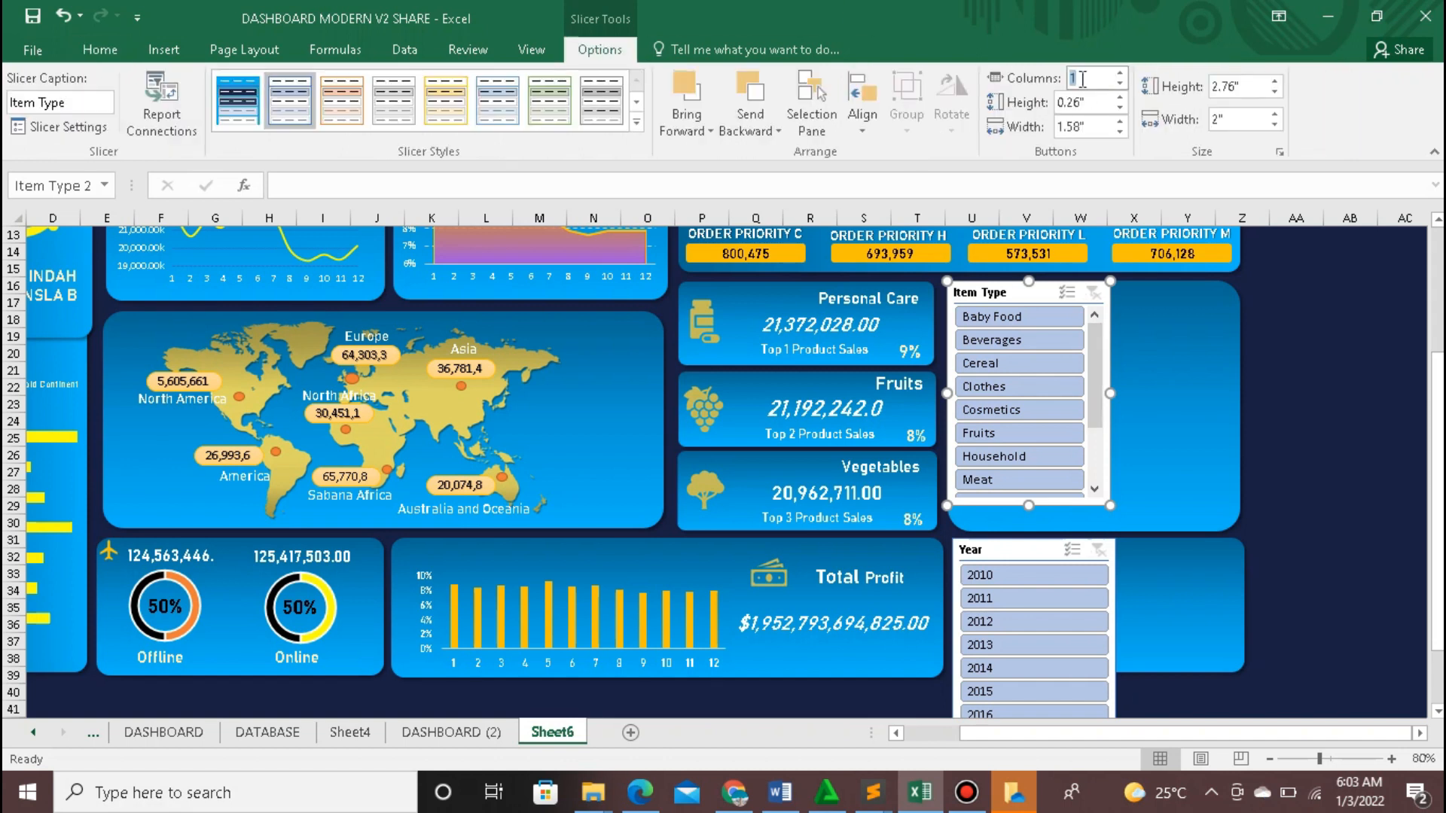
{"action": "left_click", "coordinate": [1120, 83]}
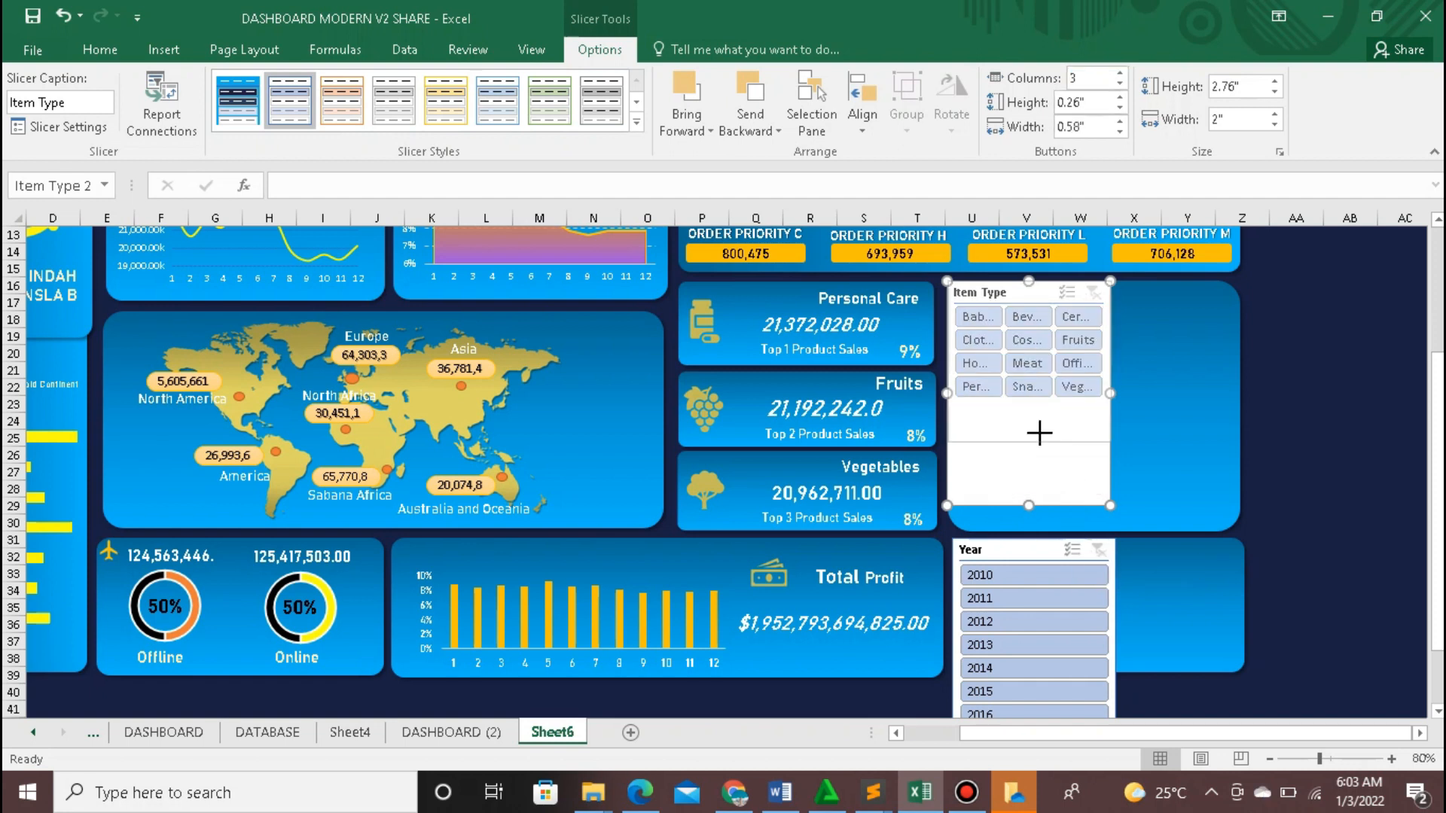
Step: Resize the Item Type slicer to about 2.88" by 3.36" to fit its card, and set its button height to 0.6"
{"action": "left_click_drag", "start_coordinate": [1110, 505], "coordinate": [1232, 525]}
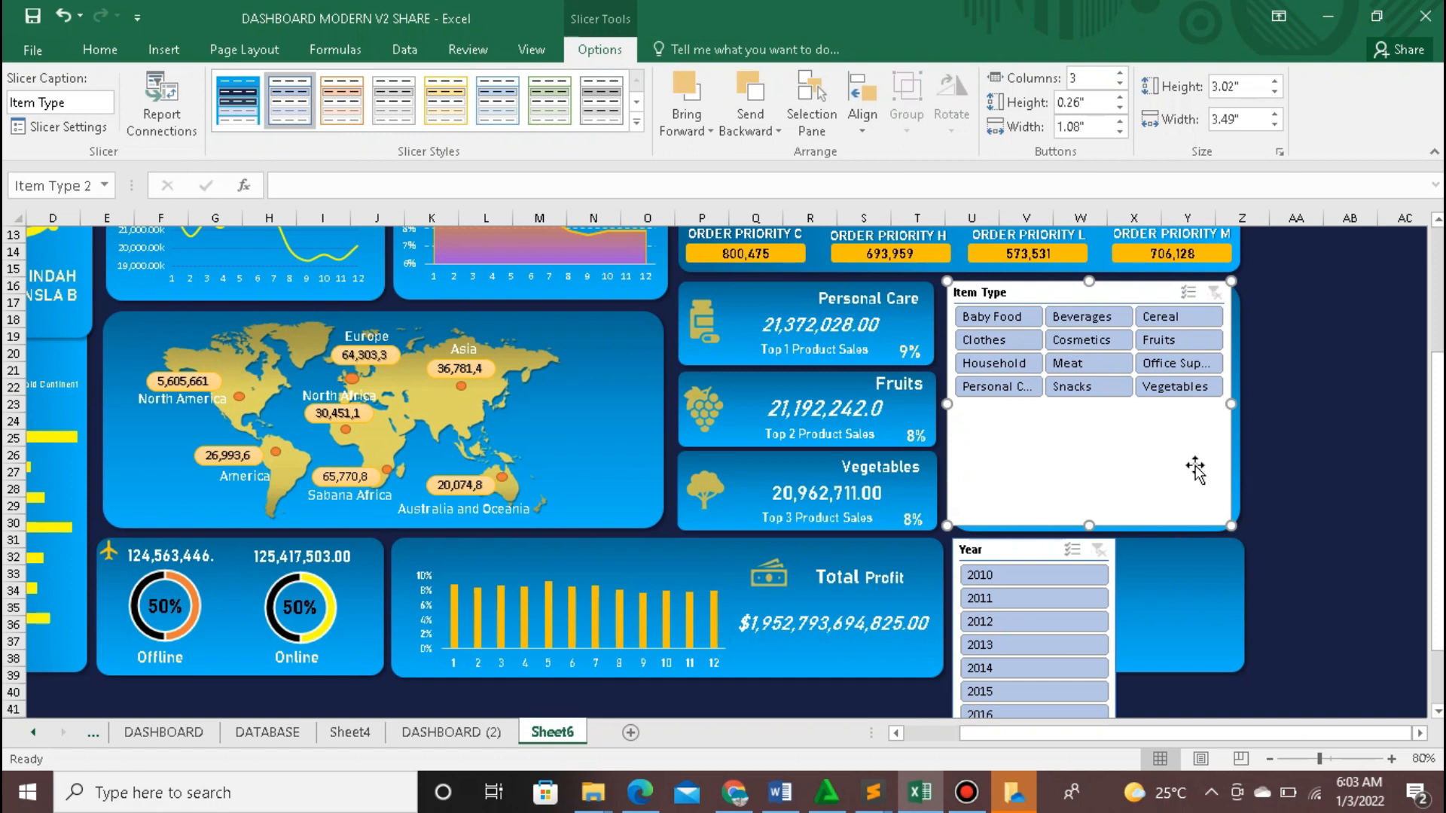
{"action": "left_click_drag", "start_coordinate": [950, 407], "coordinate": [960, 407]}
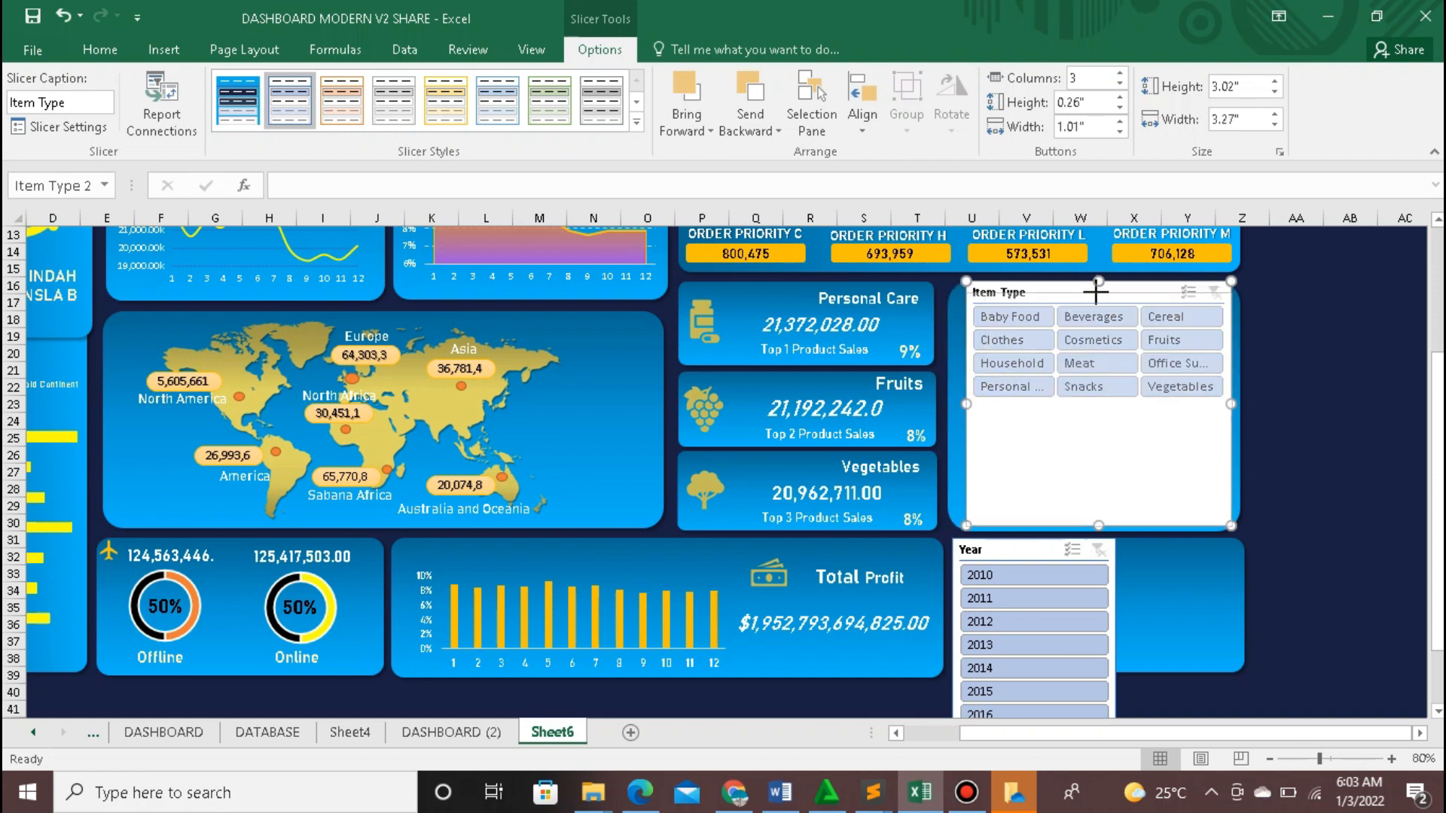
{"action": "left_click_drag", "start_coordinate": [1089, 282], "coordinate": [1094, 295]}
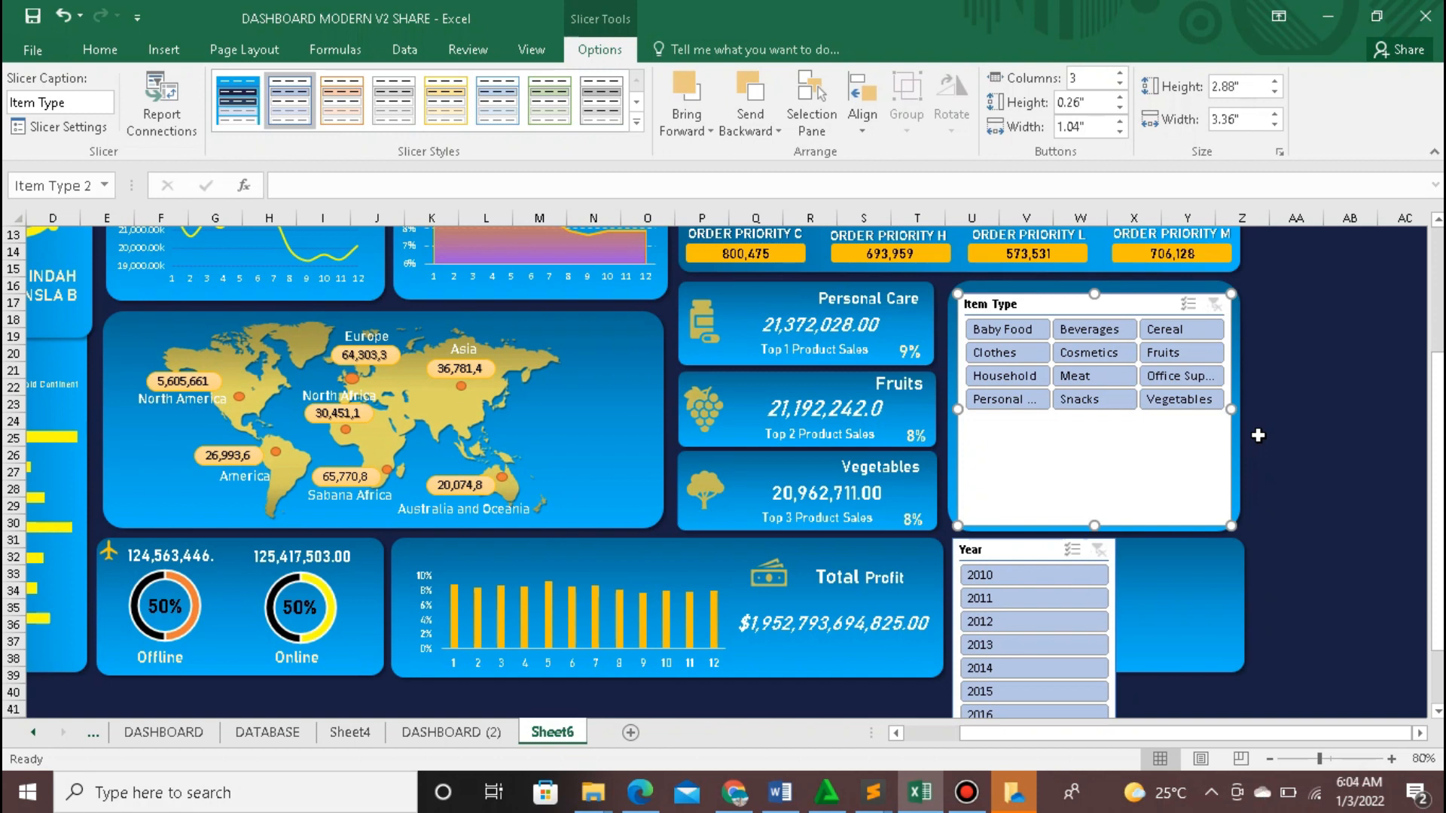
{"action": "left_click", "coordinate": [1121, 97]}
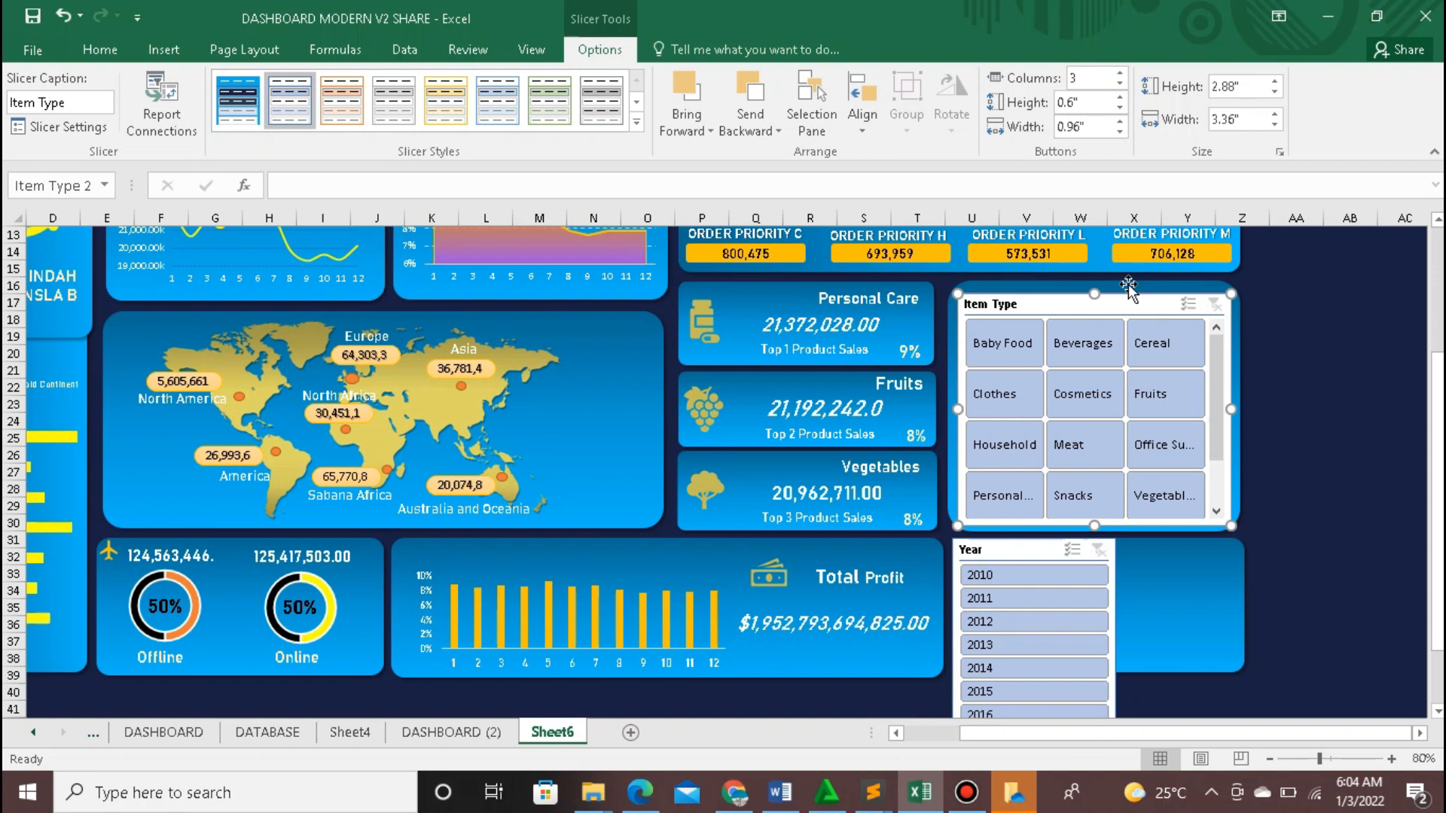
{"action": "left_click", "coordinate": [1317, 479]}
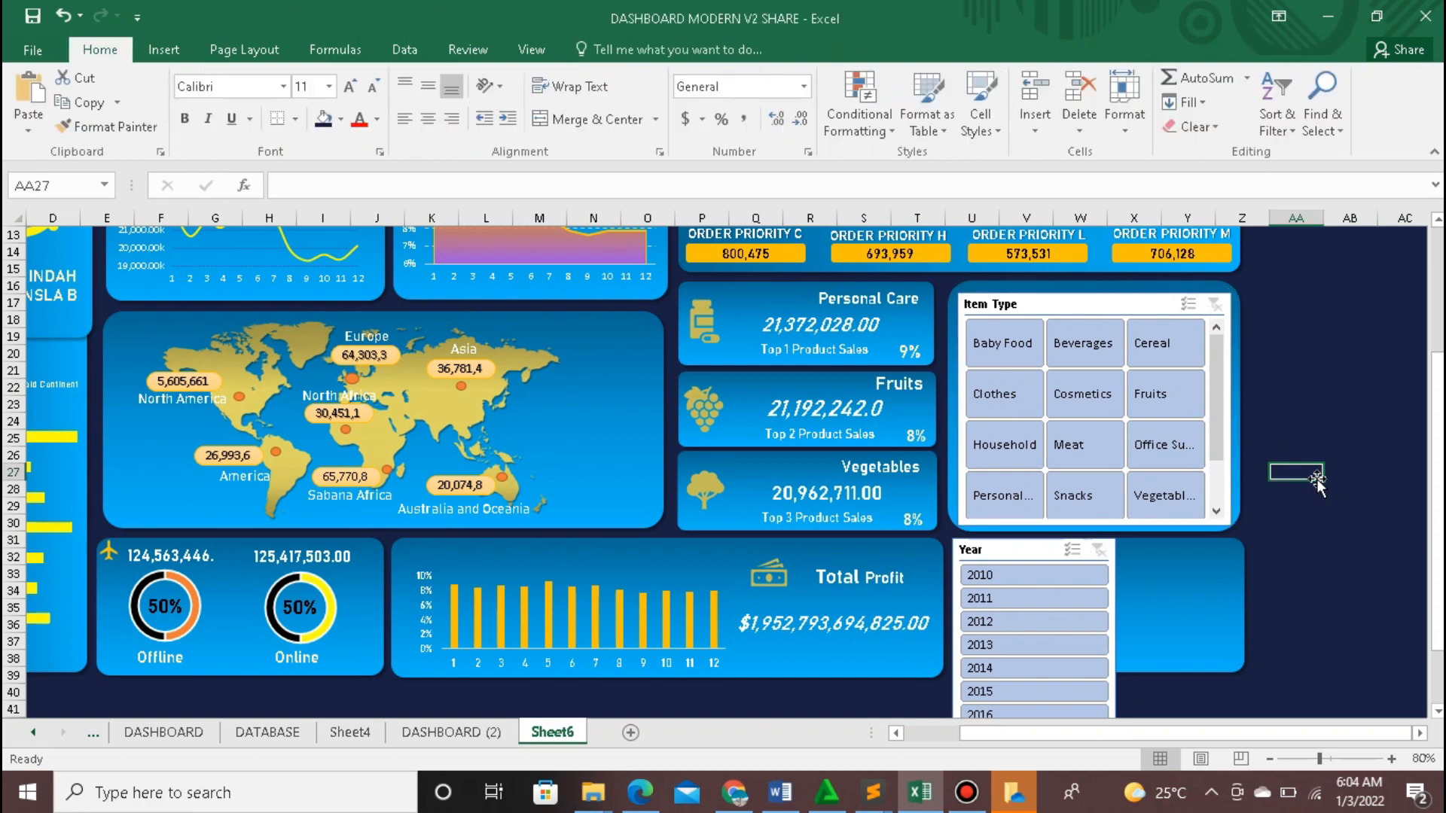
Step: Apply the dark blue custom style SlicerStyleLight1 2 to the Item Type slicer and review its Whole Slicer element formatting
{"action": "left_click", "coordinate": [1092, 303]}
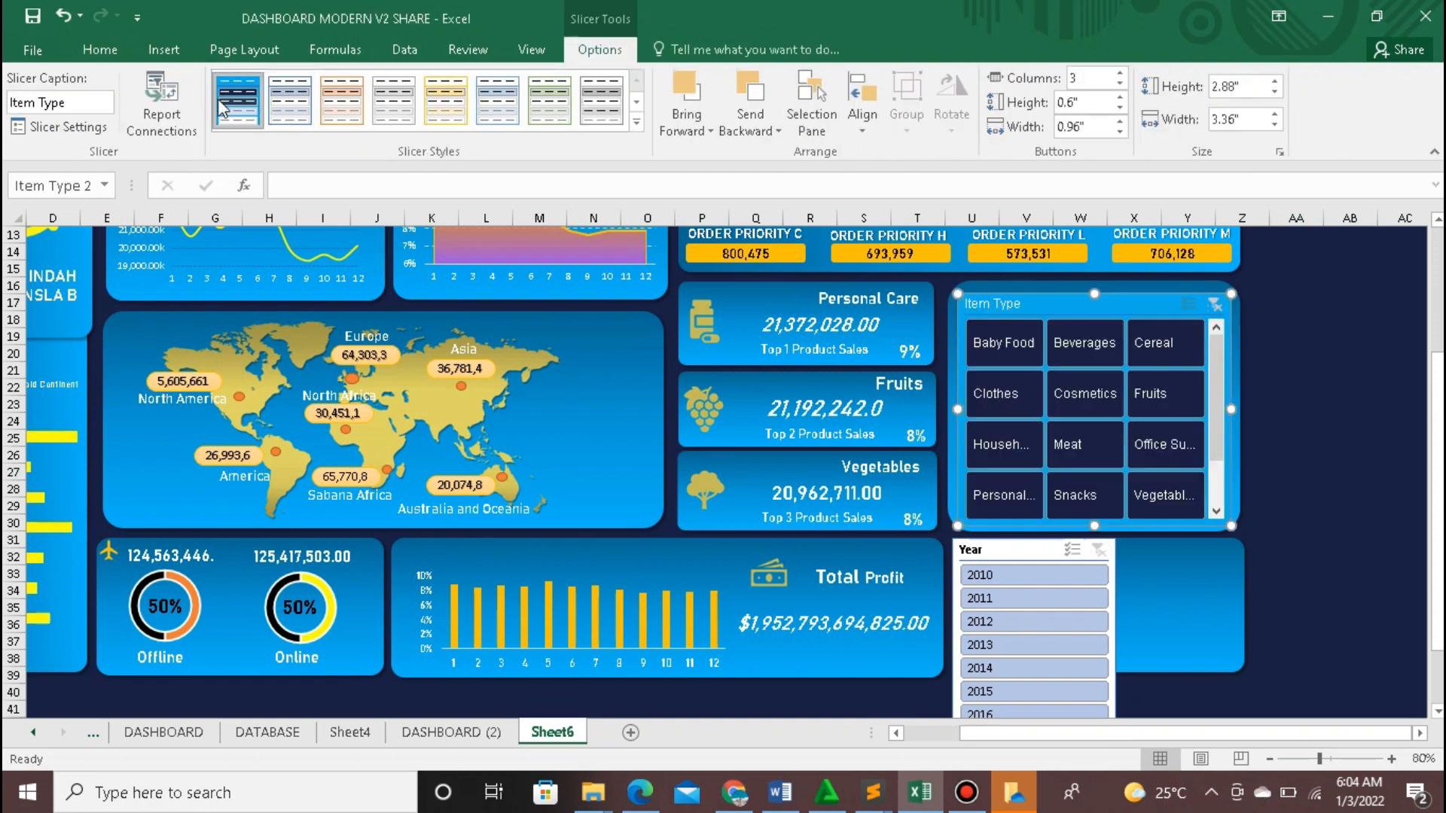
{"action": "right_click", "coordinate": [244, 117]}
{"action": "left_click", "coordinate": [309, 148]}
{"action": "left_click", "coordinate": [268, 533]}
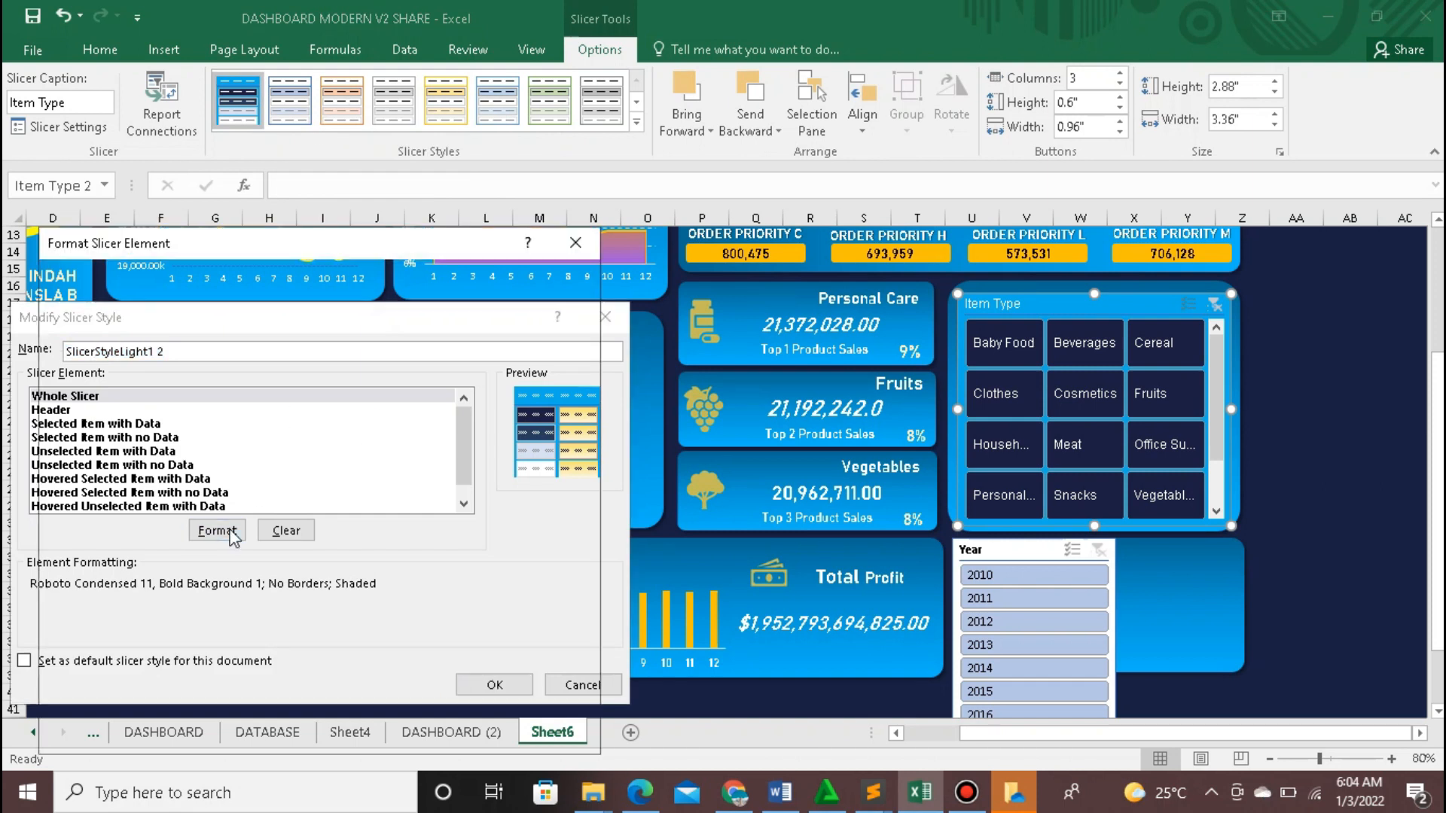
{"action": "left_click", "coordinate": [463, 732]}
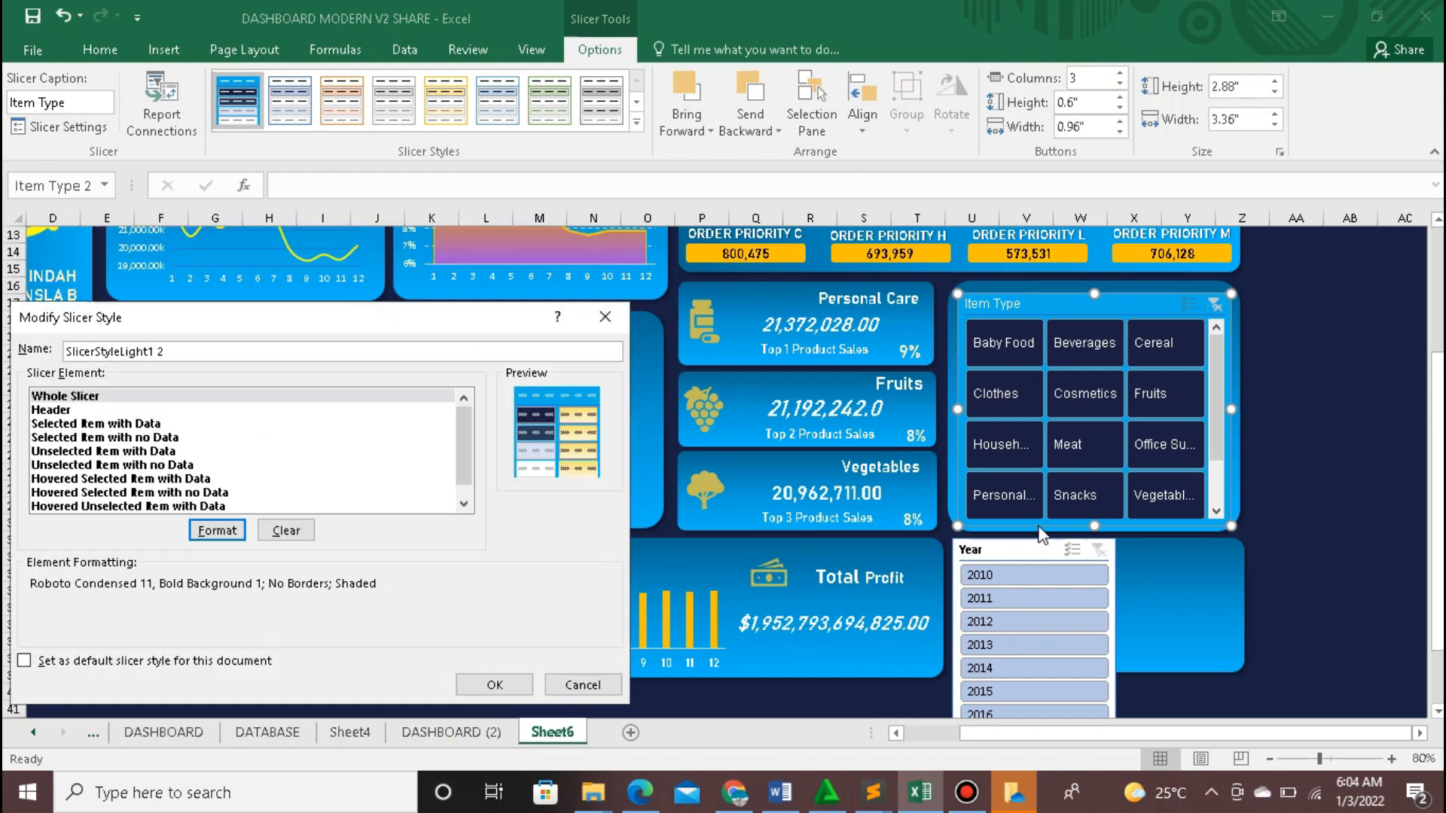
{"action": "left_click", "coordinate": [490, 684]}
Step: Test the Item Type slicer by filtering the dashboard by several item types, including Cereal, Clothes and Meat
{"action": "left_click", "coordinate": [1151, 347]}
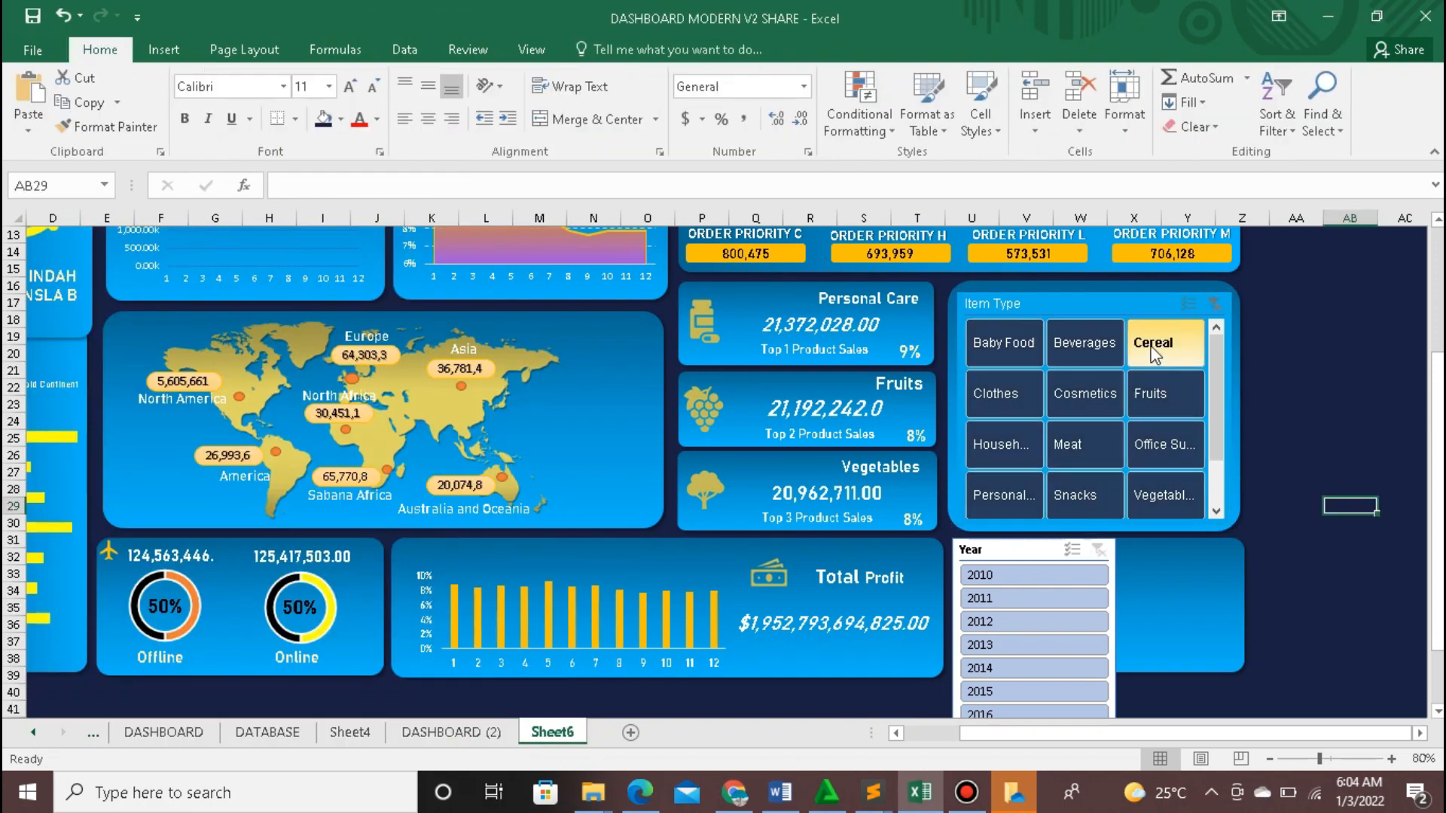
{"action": "scroll", "coordinate": [1384, 414], "scroll_direction": "up", "scroll_amount": 2}
{"action": "left_click", "coordinate": [1083, 431]}
{"action": "left_click", "coordinate": [1001, 485]}
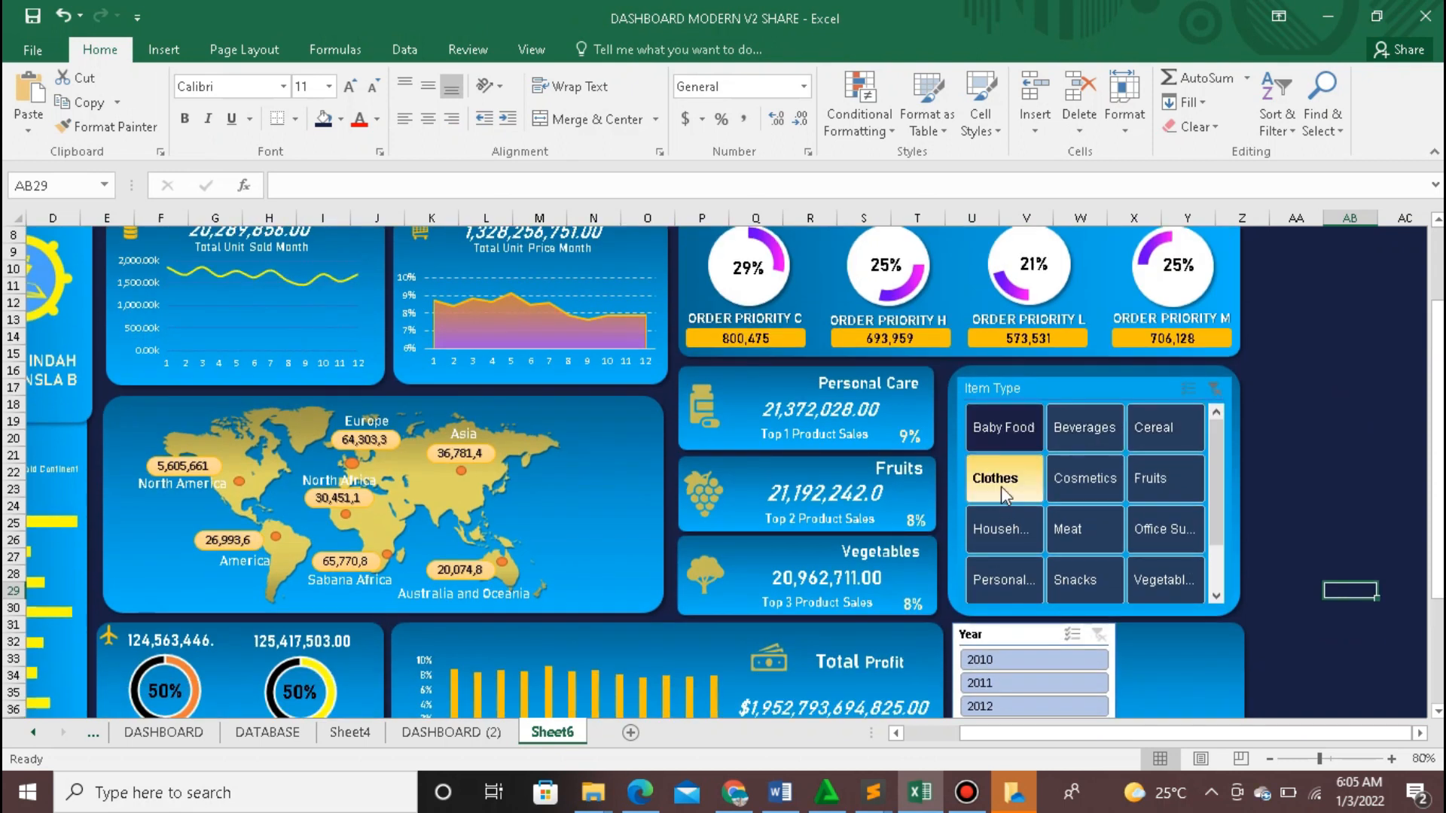
{"action": "left_click", "coordinate": [1121, 482]}
{"action": "left_click", "coordinate": [1145, 489]}
{"action": "left_click", "coordinate": [1058, 538]}
{"action": "left_click", "coordinate": [1164, 528]}
{"action": "scroll", "coordinate": [1275, 538], "scroll_direction": "down", "scroll_amount": 2}
{"action": "scroll", "coordinate": [1275, 538], "scroll_direction": "up", "scroll_amount": 1}
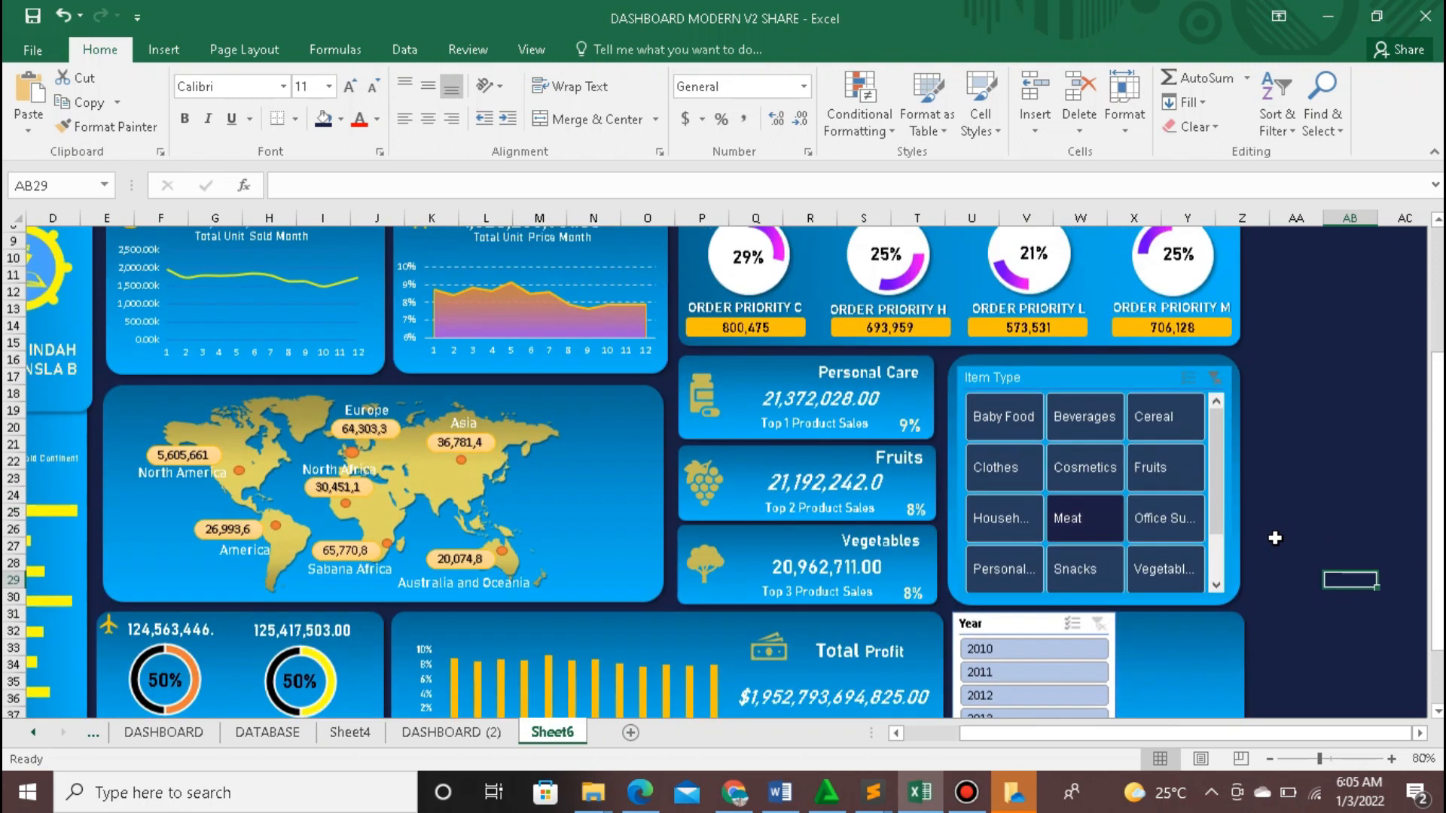
Step: Resize the Year slicer to about 1.43" by 3.57" to fit its card, and arrange its buttons in 3 columns
{"action": "scroll", "coordinate": [1275, 538], "scroll_direction": "down", "scroll_amount": 1}
{"action": "scroll", "coordinate": [1275, 537], "scroll_direction": "down", "scroll_amount": 4}
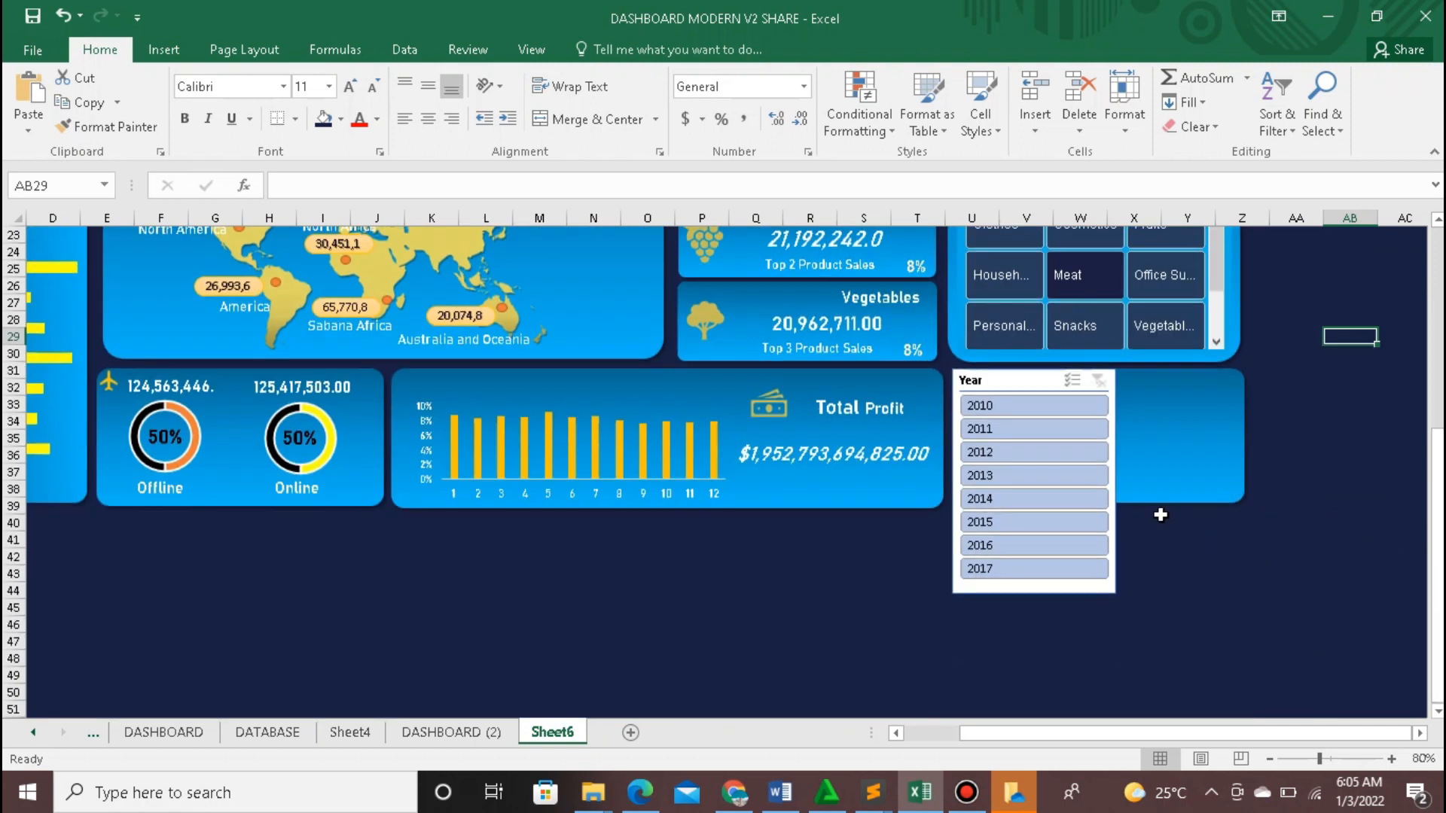
{"action": "left_click", "coordinate": [1034, 378]}
{"action": "left_click_drag", "start_coordinate": [1039, 595], "coordinate": [1243, 484]}
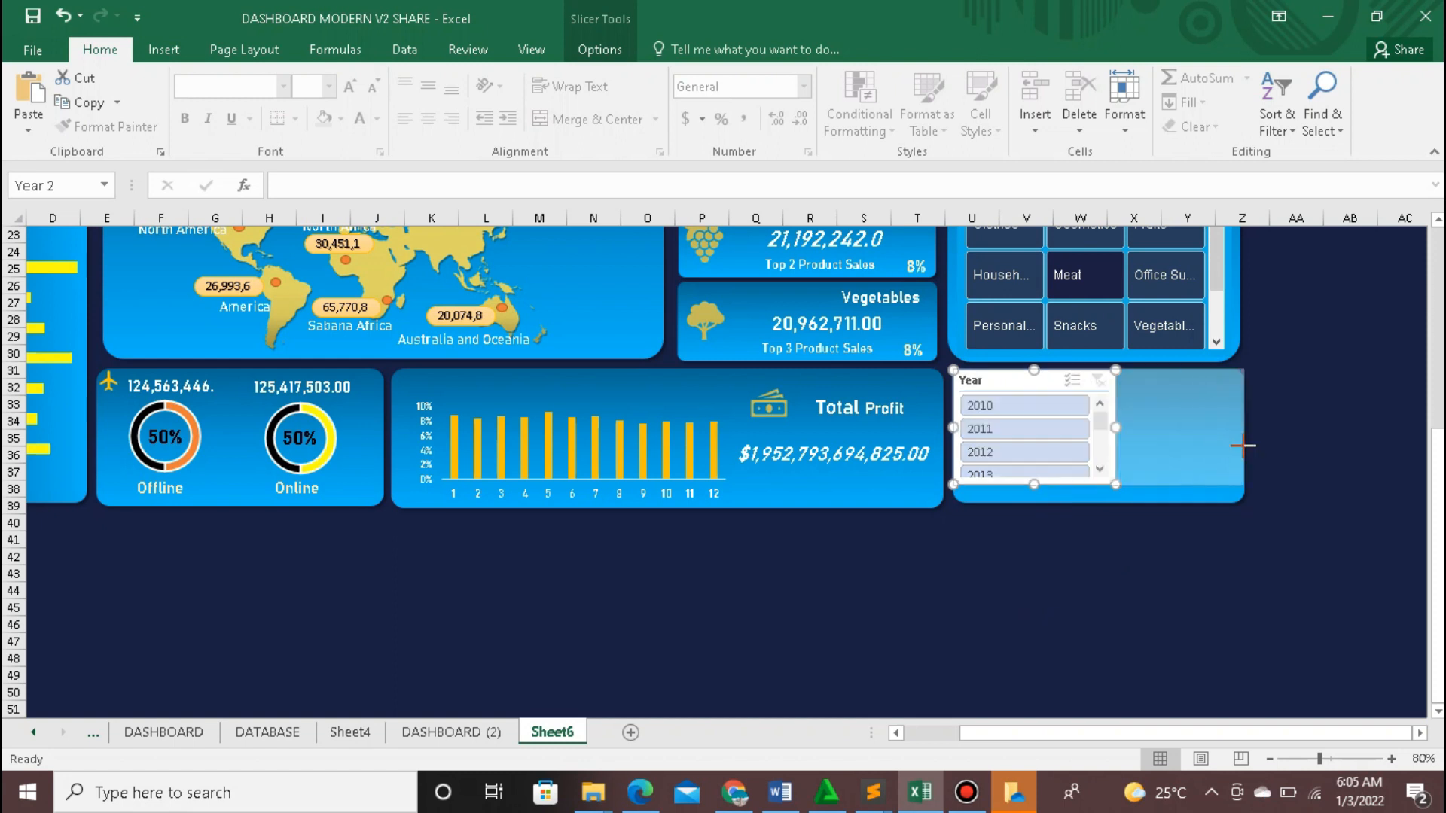
{"action": "left_click", "coordinate": [600, 50]}
{"action": "left_click", "coordinate": [1120, 75]}
{"action": "left_click", "coordinate": [1120, 75]}
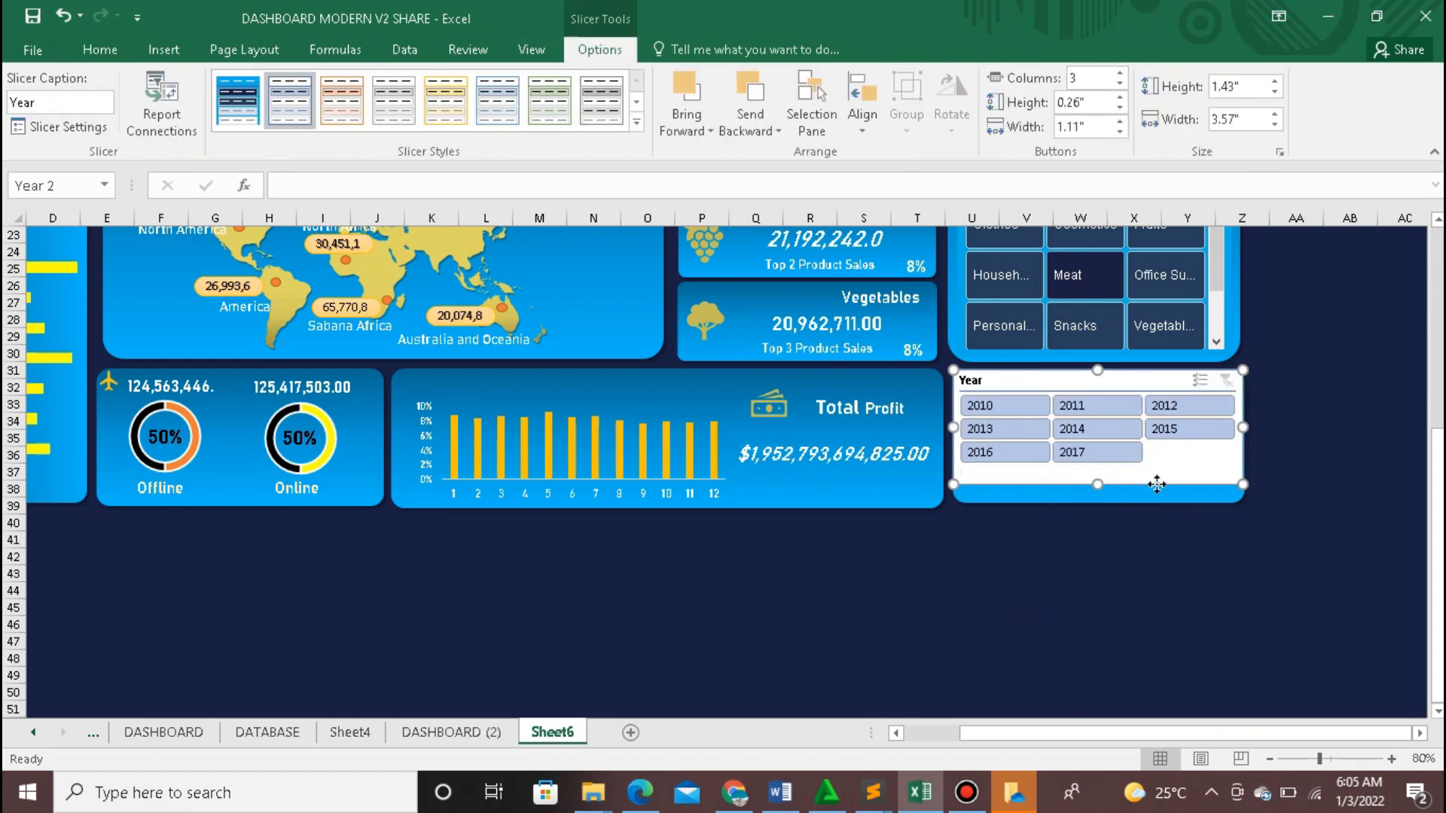
Step: Nudge the Year slicer within its card and narrow it to about 3.42" wide
{"action": "left_click_drag", "start_coordinate": [1157, 484], "coordinate": [1158, 489]}
{"action": "left_click_drag", "start_coordinate": [1245, 432], "coordinate": [1242, 433]}
{"action": "left_click_drag", "start_coordinate": [954, 432], "coordinate": [963, 432]}
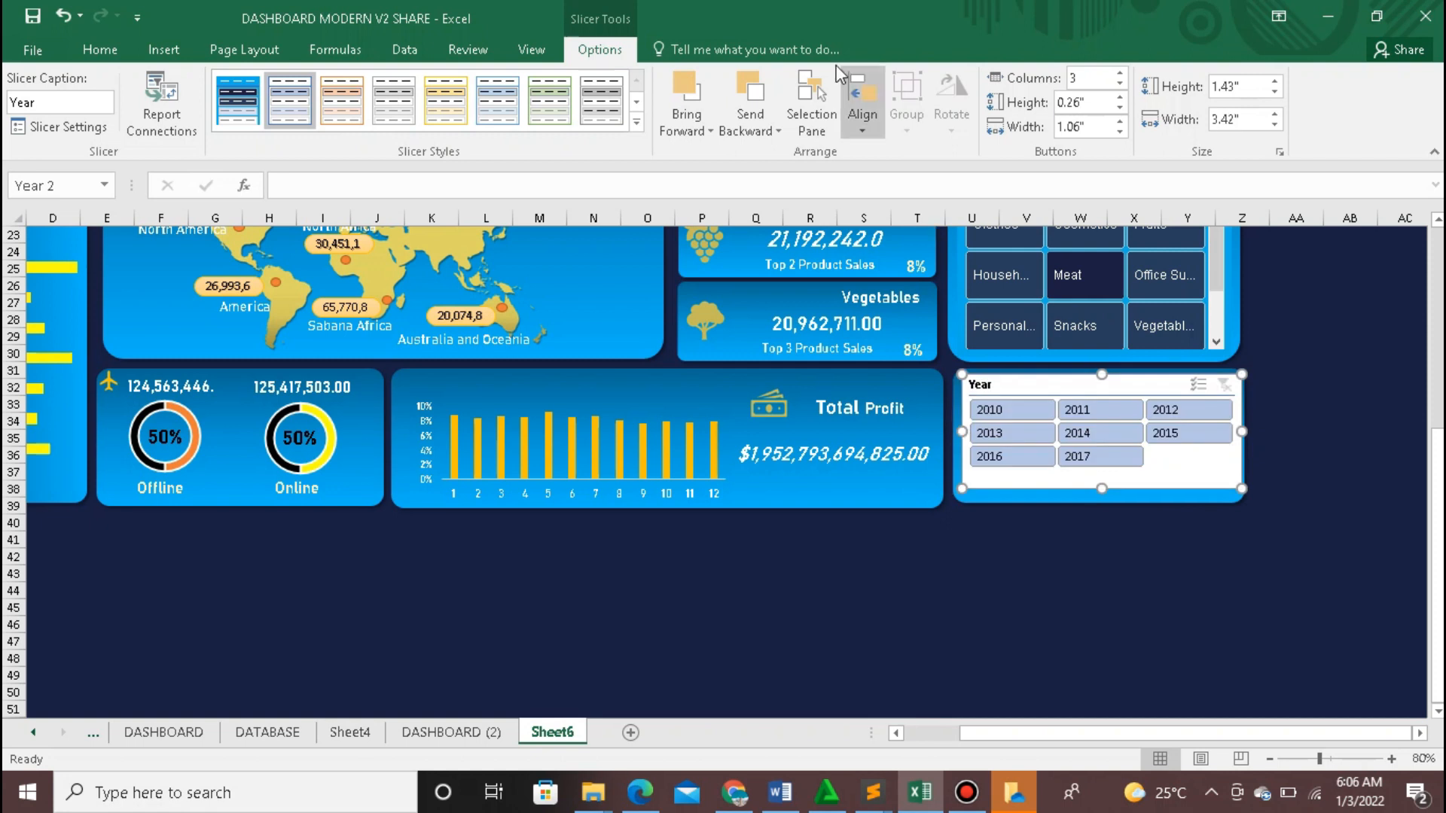
Step: Apply the dark blue custom slicer style to the Year slicer and save the workbook
{"action": "left_click", "coordinate": [237, 100]}
{"action": "left_click", "coordinate": [1122, 604]}
{"action": "left_click", "coordinate": [1324, 369]}
{"action": "scroll", "coordinate": [1319, 346], "scroll_direction": "up", "scroll_amount": 4}
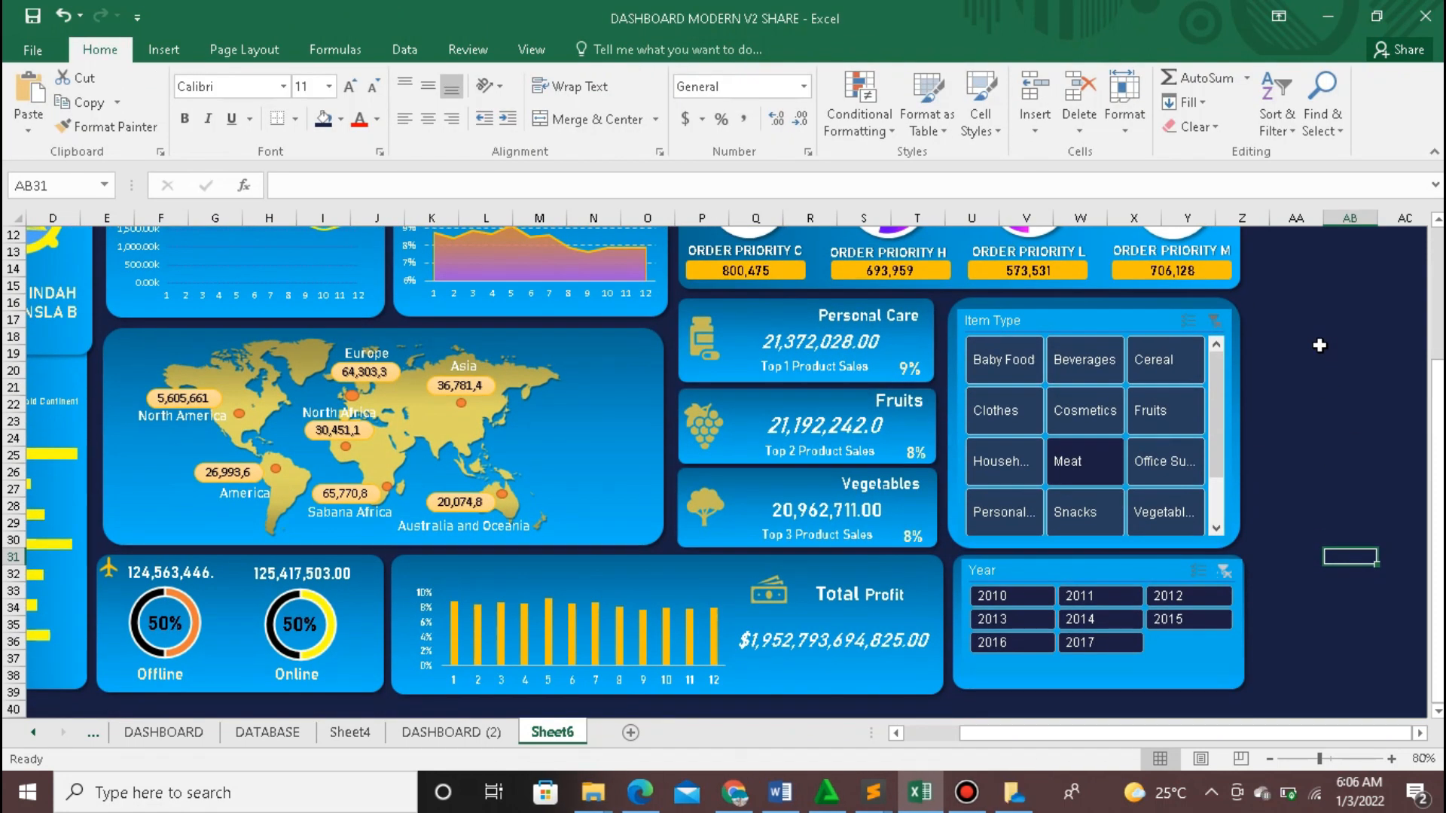
{"action": "key", "text": "ctrl+s"}
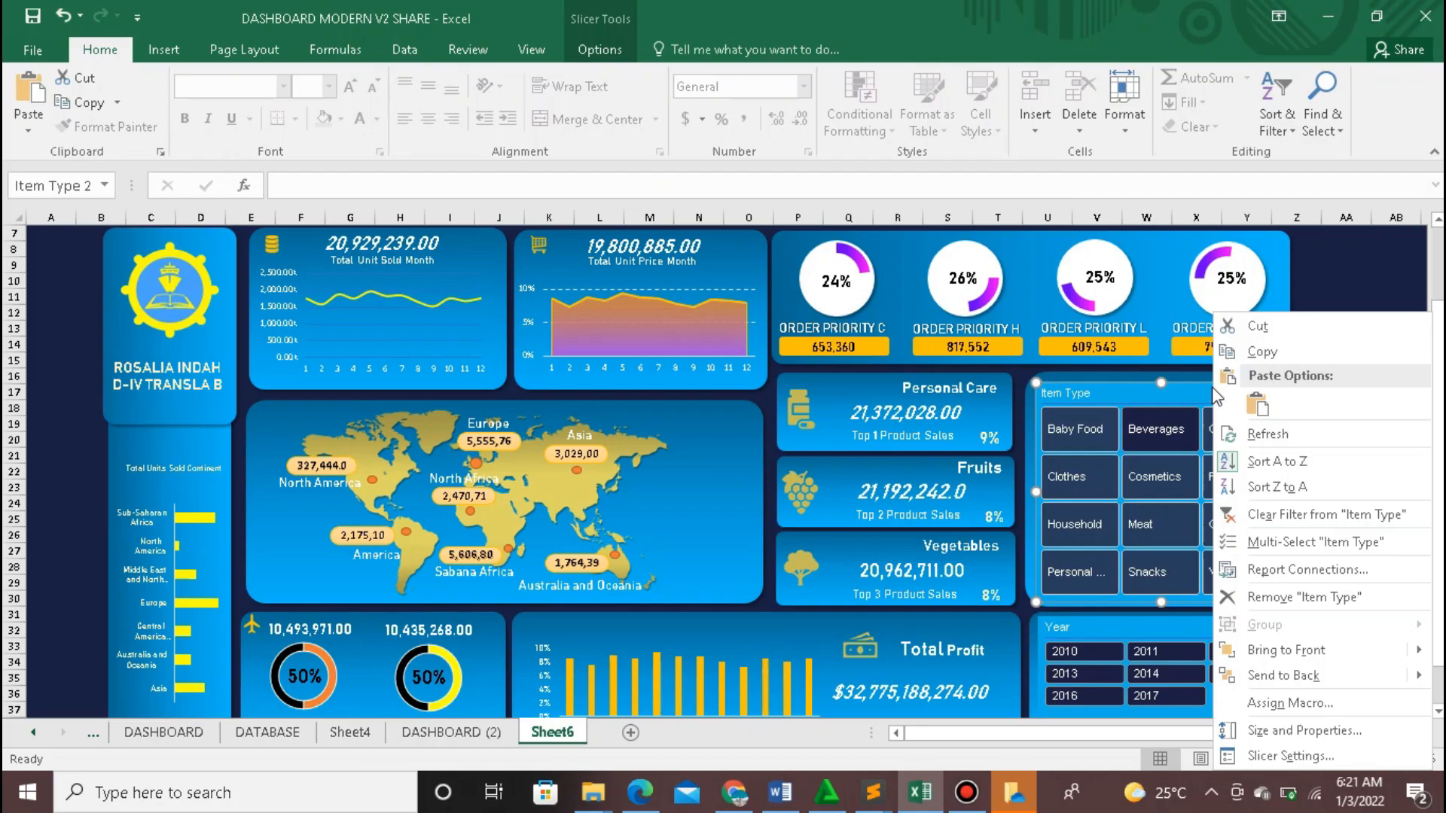
Step: Review the Item Type slicer's report connections and test filtering by Clothes, Baby Food, Personal Care, Household and Office Supplies
{"action": "left_click", "coordinate": [1288, 571]}
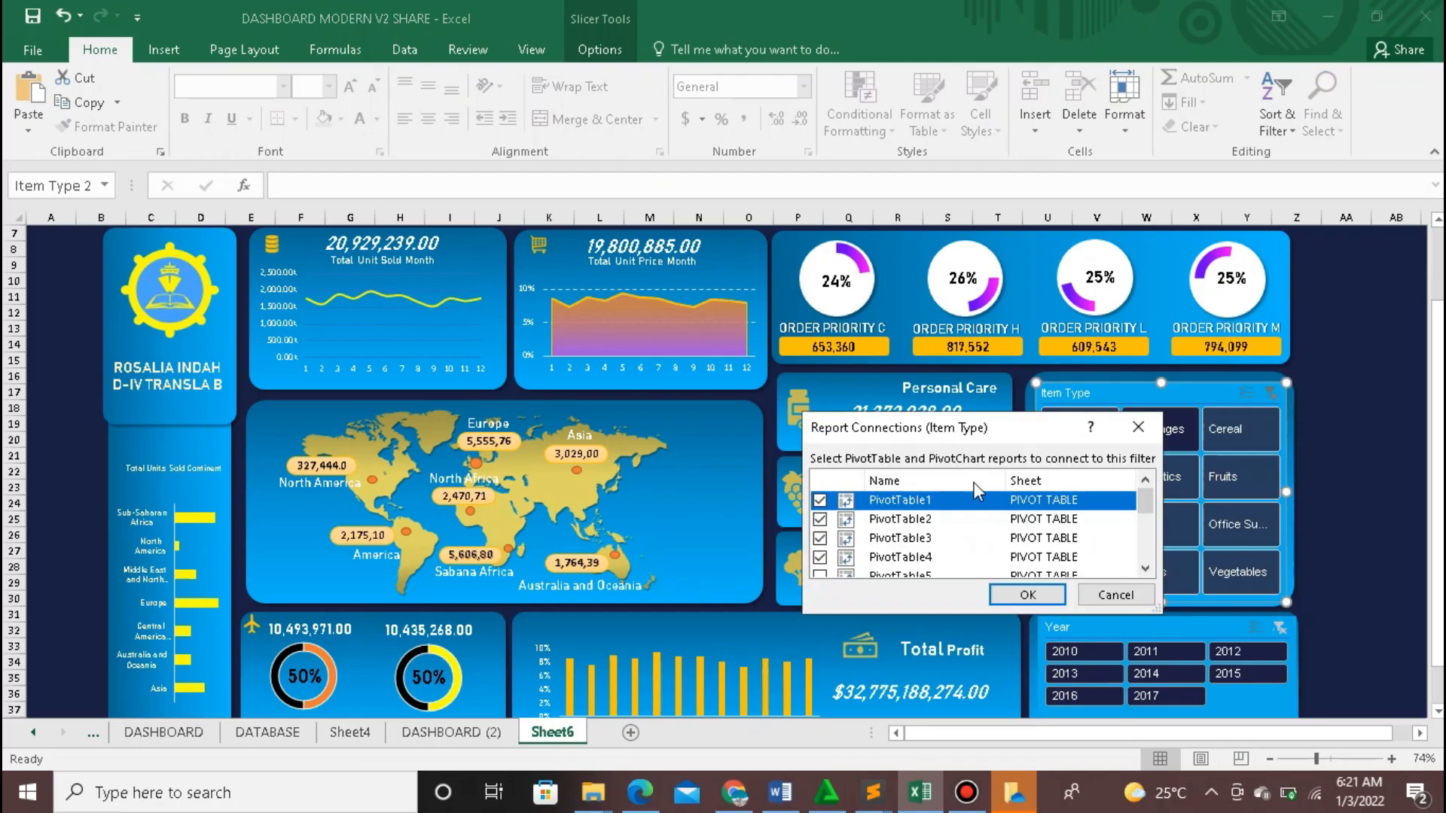
{"action": "left_click", "coordinate": [1013, 595]}
{"action": "left_click", "coordinate": [1079, 479]}
{"action": "left_click", "coordinate": [1085, 433]}
{"action": "left_click", "coordinate": [1104, 569]}
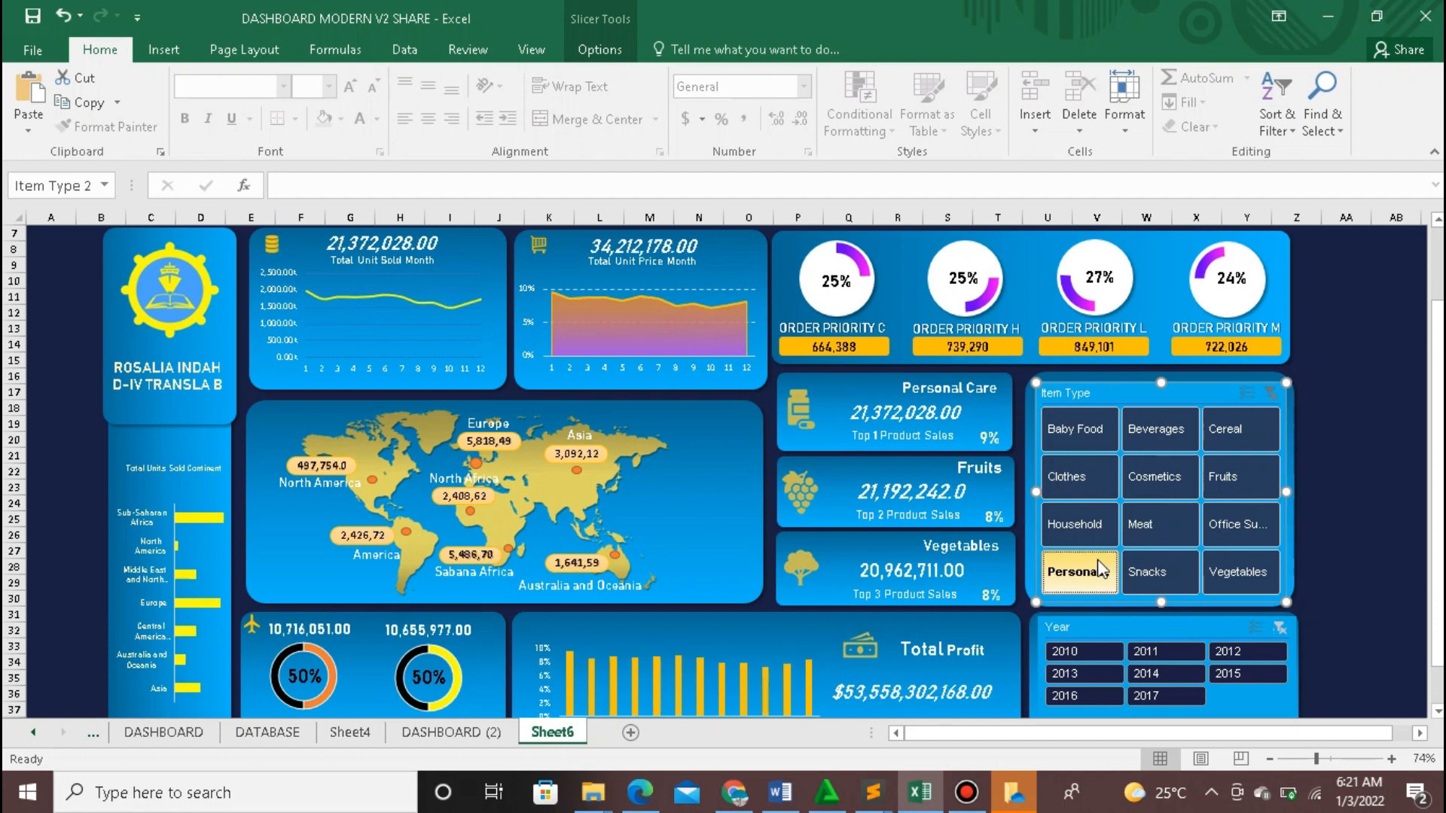
{"action": "left_click", "coordinate": [1092, 527]}
{"action": "left_click", "coordinate": [1226, 534]}
Step: Connect additional PivotTables to the Year slicer through its report connections
{"action": "left_click", "coordinate": [1196, 623]}
{"action": "scroll", "coordinate": [1361, 508], "scroll_direction": "down", "scroll_amount": 4}
{"action": "right_click", "coordinate": [1094, 525]}
{"action": "left_click", "coordinate": [1221, 338]}
{"action": "scroll", "coordinate": [823, 517], "scroll_direction": "down", "scroll_amount": 5}
{"action": "scroll", "coordinate": [822, 527], "scroll_direction": "down", "scroll_amount": 1}
{"action": "left_click", "coordinate": [820, 549]}
{"action": "scroll", "coordinate": [827, 561], "scroll_direction": "up", "scroll_amount": 3}
{"action": "left_click", "coordinate": [820, 555]}
{"action": "scroll", "coordinate": [864, 552], "scroll_direction": "up", "scroll_amount": 3}
{"action": "left_click", "coordinate": [1010, 600]}
Step: Test the Year slicer by filtering the whole dashboard by different years, finishing with 2014
{"action": "left_click", "coordinate": [1086, 463]}
{"action": "scroll", "coordinate": [972, 640], "scroll_direction": "up", "scroll_amount": 1}
{"action": "left_click", "coordinate": [1144, 500]}
{"action": "scroll", "coordinate": [1145, 503], "scroll_direction": "up", "scroll_amount": 2}
{"action": "scroll", "coordinate": [1145, 503], "scroll_direction": "down", "scroll_amount": 2}
{"action": "left_click", "coordinate": [920, 556]}
{"action": "left_click_drag", "start_coordinate": [1304, 759], "coordinate": [1311, 759]}
{"action": "left_click", "coordinate": [1043, 610]}
{"action": "left_click", "coordinate": [1100, 612]}
{"action": "left_click", "coordinate": [982, 631]}
{"action": "left_click", "coordinate": [975, 648]}
{"action": "left_click", "coordinate": [1027, 646]}
{"action": "left_click", "coordinate": [1032, 631]}
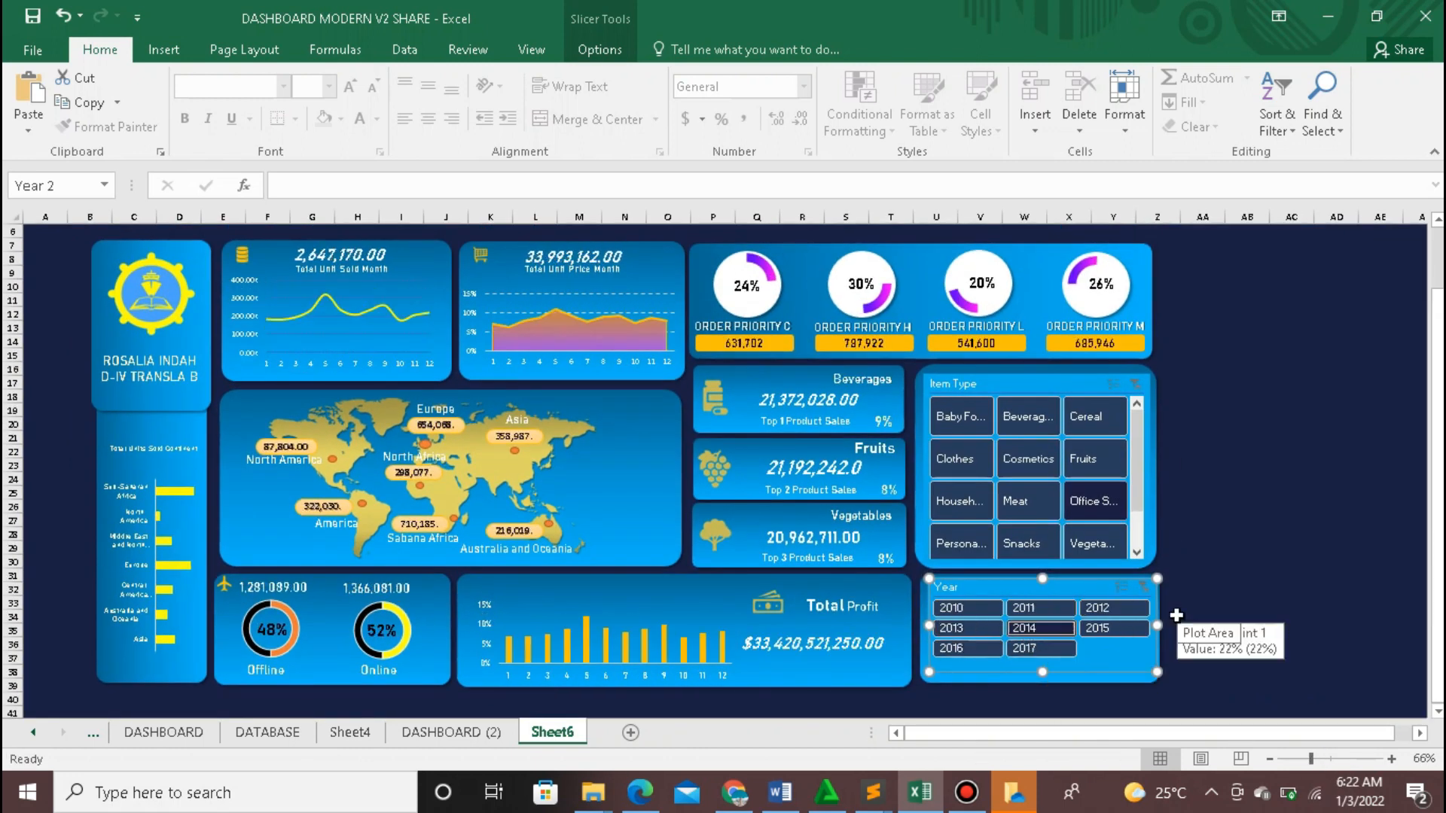
Step: Check the dashboard's response to the Item Type filters Beverages, Cosmetics, Cereal, Vegetables, Fruits and Clothes
{"action": "left_click", "coordinate": [1325, 759]}
{"action": "scroll", "coordinate": [828, 549], "scroll_direction": "up", "scroll_amount": 4}
{"action": "scroll", "coordinate": [798, 542], "scroll_direction": "left", "scroll_amount": 2}
{"action": "scroll", "coordinate": [785, 538], "scroll_direction": "down", "scroll_amount": 2}
{"action": "scroll", "coordinate": [785, 539], "scroll_direction": "down", "scroll_amount": 3}
{"action": "scroll", "coordinate": [785, 538], "scroll_direction": "right", "scroll_amount": 3}
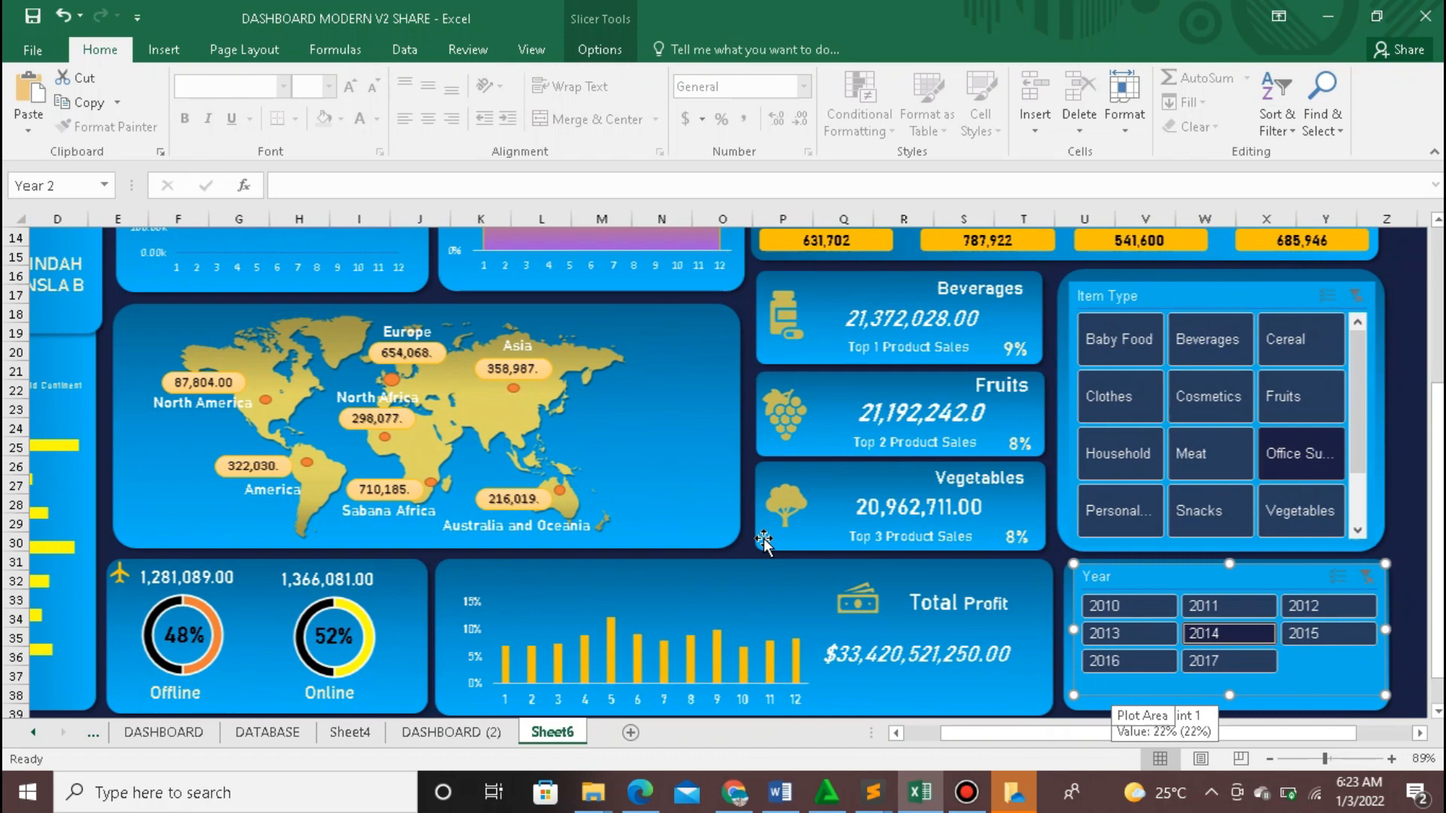
{"action": "left_click", "coordinate": [1199, 338]}
{"action": "left_click", "coordinate": [1214, 395]}
{"action": "scroll", "coordinate": [1220, 409], "scroll_direction": "up", "scroll_amount": 2}
{"action": "left_click", "coordinate": [1302, 472]}
{"action": "left_click", "coordinate": [1302, 644]}
{"action": "left_click", "coordinate": [1301, 530]}
{"action": "left_click", "coordinate": [1122, 529]}
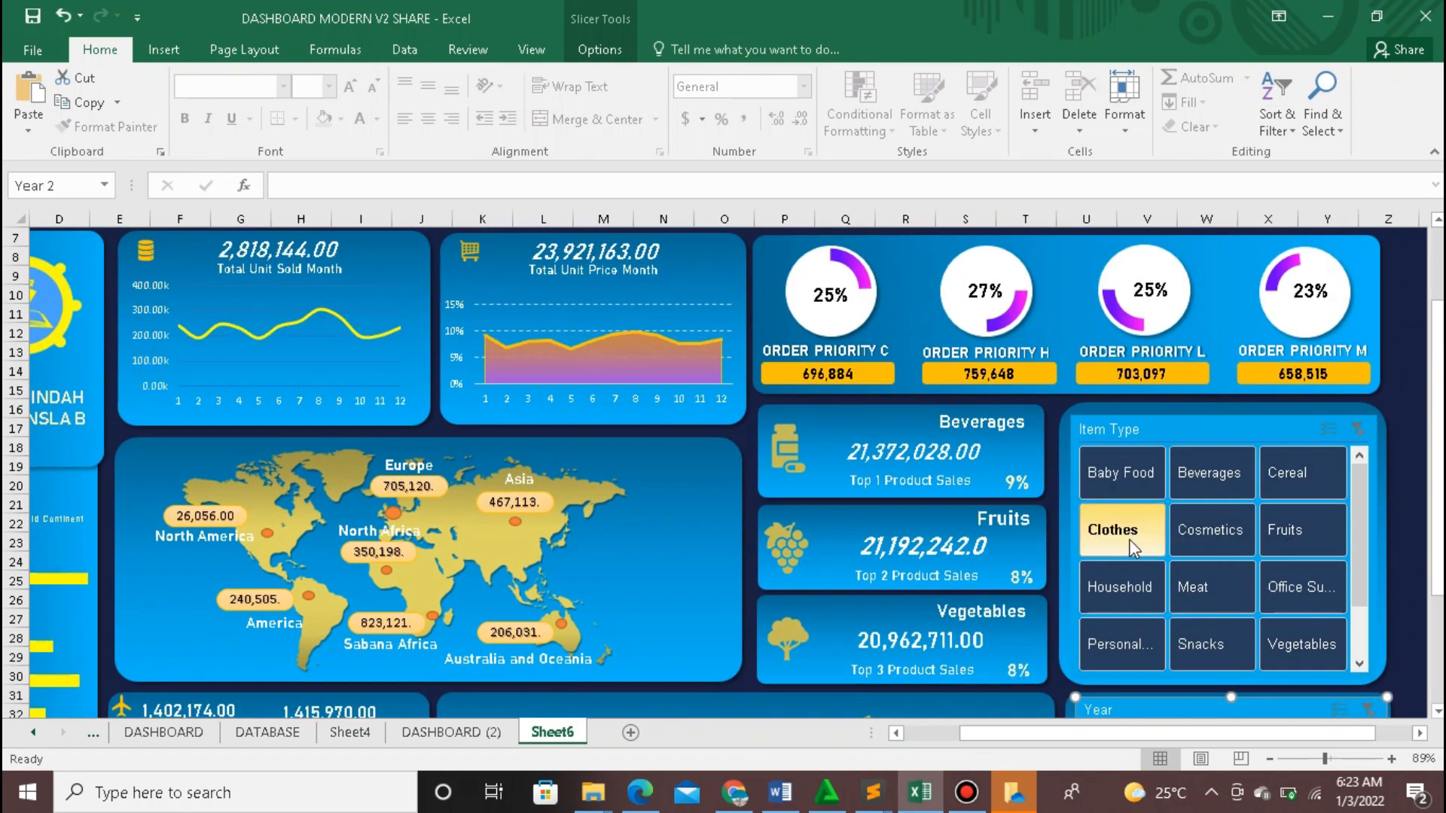